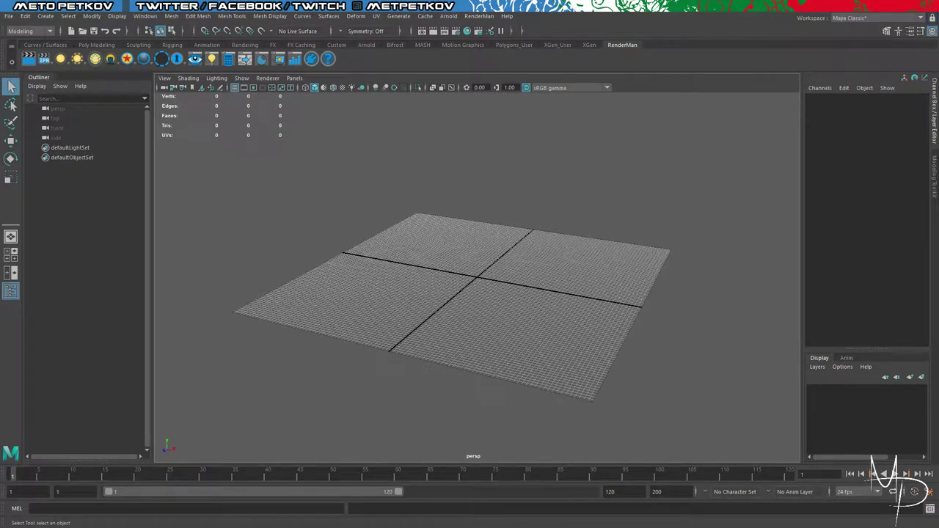
{"action": "left_click_drag", "start_coordinate": [442, 287], "coordinate": [487, 241], "text": "alt"}
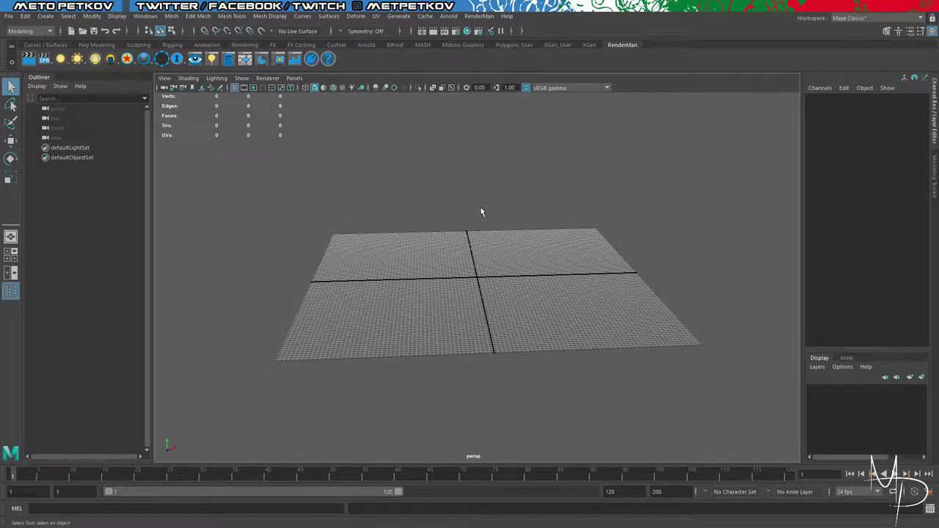
{"action": "left_click_drag", "start_coordinate": [420, 258], "coordinate": [424, 291], "text": "alt"}
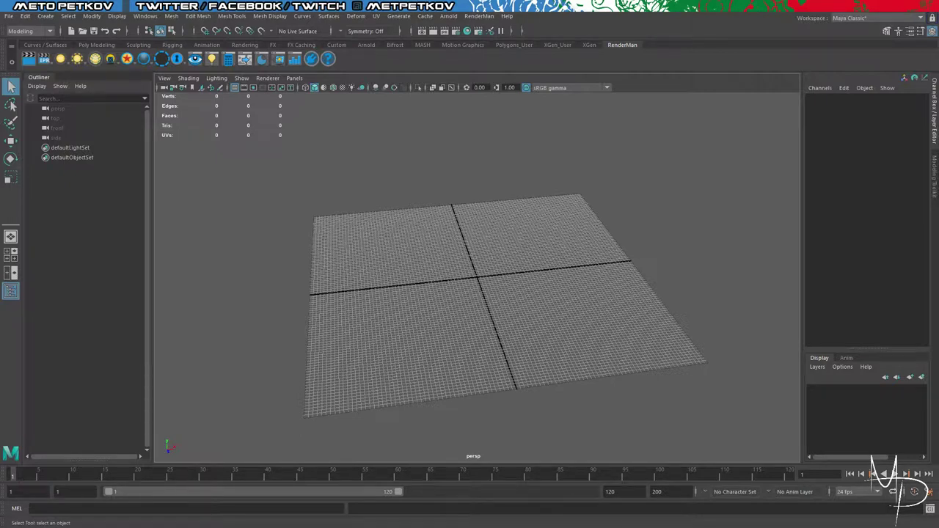
{"action": "left_click_drag", "start_coordinate": [753, 251], "coordinate": [704, 308], "text": "alt"}
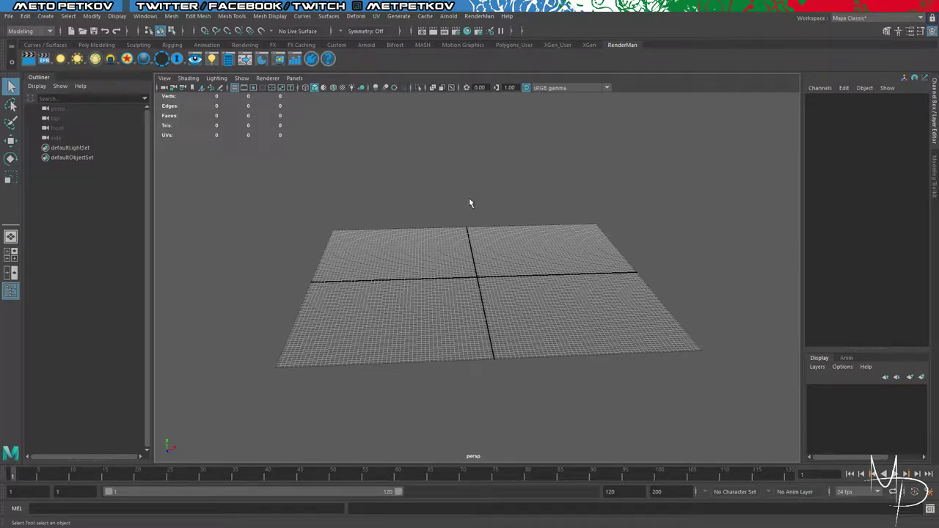
{"action": "left_click_drag", "start_coordinate": [589, 242], "coordinate": [489, 291], "text": "alt"}
{"action": "scroll", "coordinate": [530, 271], "scroll_direction": "down", "scroll_amount": 3}
{"action": "scroll", "coordinate": [506, 291], "scroll_direction": "up", "scroll_amount": 3}
{"action": "scroll", "coordinate": [489, 286], "scroll_direction": "up", "scroll_amount": 4}
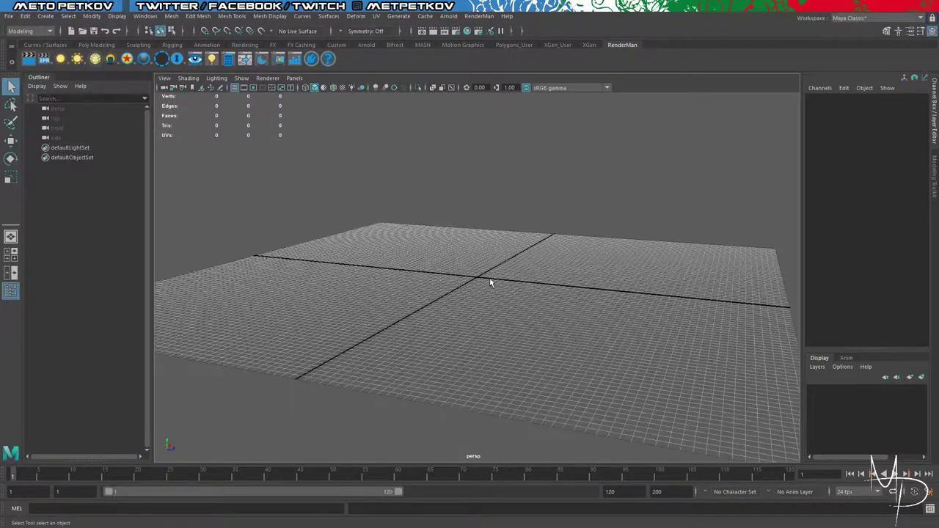
{"action": "mouse_move", "coordinate": [489, 277]}
{"action": "middle_mouse_down", "text": "alt"}
{"action": "mouse_move", "coordinate": [487, 248]}
{"action": "mouse_move", "coordinate": [479, 268]}
{"action": "middle_mouse_up", "text": "alt"}
{"action": "scroll", "coordinate": [479, 267], "scroll_direction": "down", "scroll_amount": 4}
{"action": "left_click_drag", "start_coordinate": [480, 267], "coordinate": [499, 276], "text": "alt"}
{"action": "middle_click_drag", "start_coordinate": [499, 275], "coordinate": [506, 272], "text": "alt"}
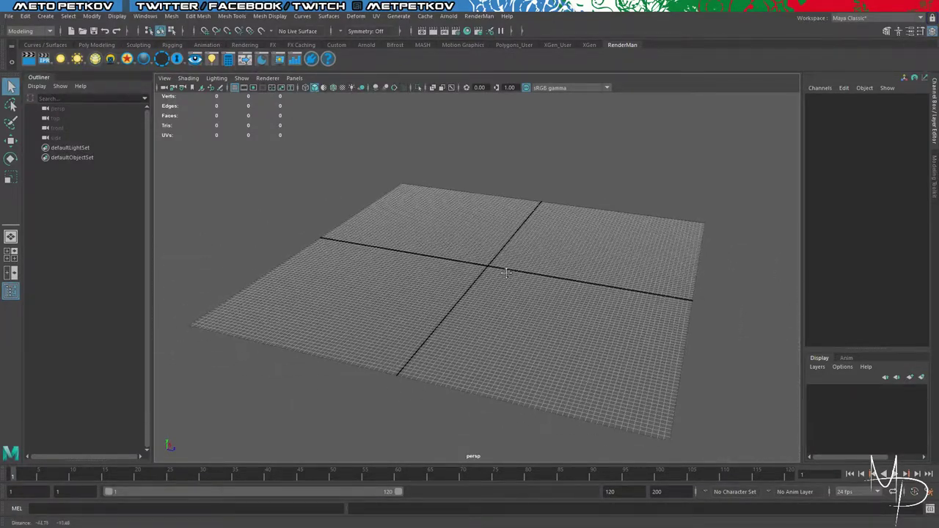
Step: Bring the UE_Mannequin.obj model into the scene as a scale reference
{"action": "left_click", "coordinate": [8, 17]}
{"action": "left_click", "coordinate": [48, 124]}
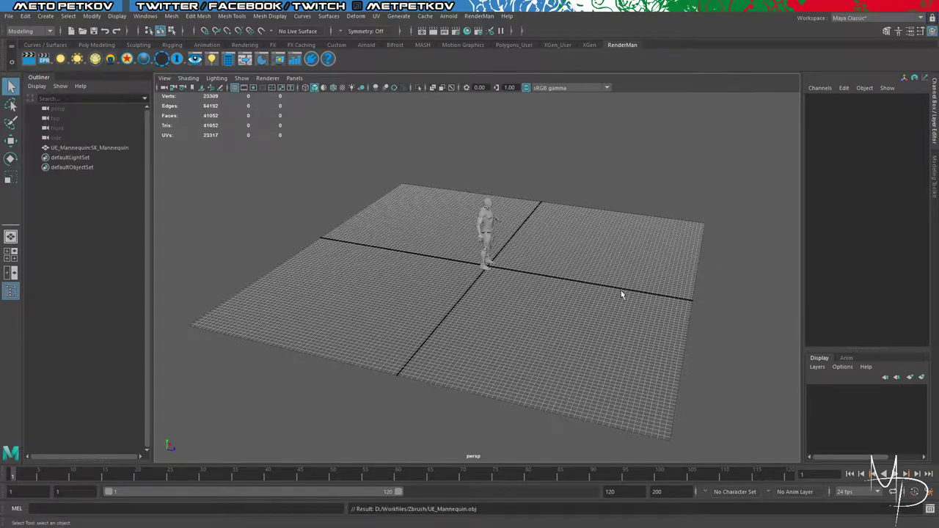
{"action": "left_click_drag", "start_coordinate": [570, 283], "coordinate": [340, 281], "text": "alt"}
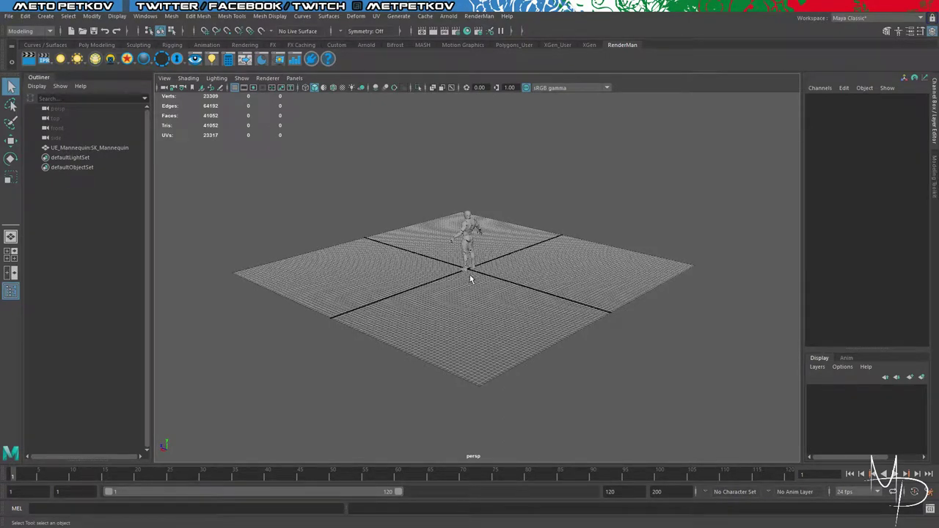
{"action": "left_click_drag", "start_coordinate": [683, 280], "coordinate": [624, 308], "text": "alt"}
{"action": "scroll", "coordinate": [578, 303], "scroll_direction": "down", "scroll_amount": 9}
{"action": "scroll", "coordinate": [578, 303], "scroll_direction": "up", "scroll_amount": 4}
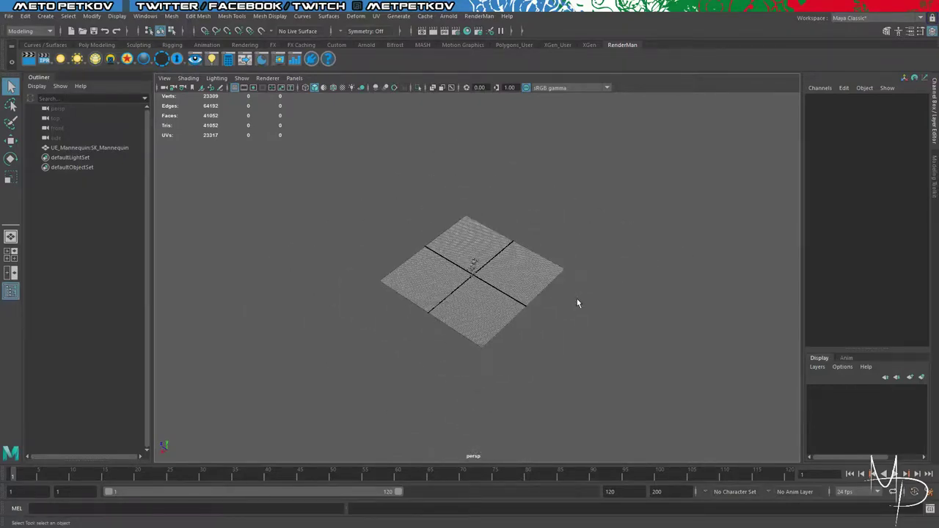
{"action": "scroll", "coordinate": [452, 290], "scroll_direction": "up", "scroll_amount": 8}
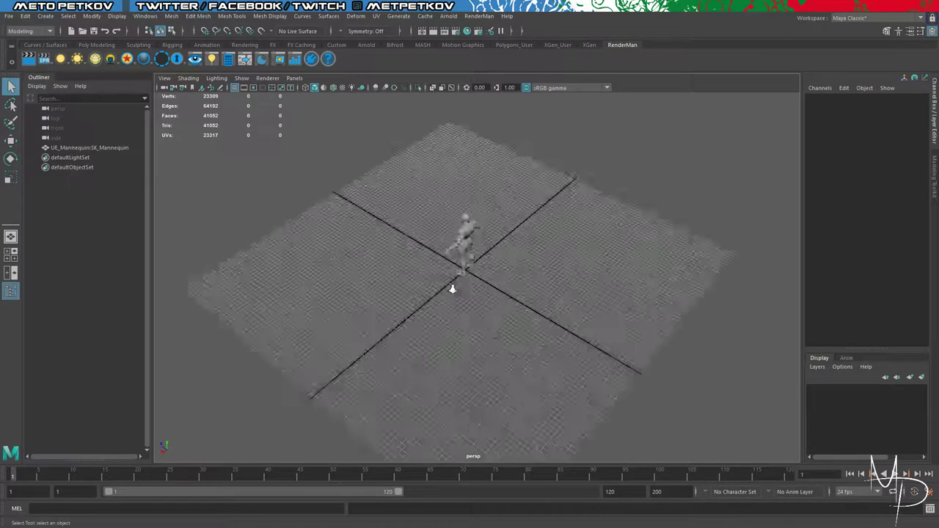
Step: Move the mannequin with grid snapping to Translate Z -500, at the grid's back edge, and deselect it
{"action": "left_click_drag", "start_coordinate": [445, 302], "coordinate": [565, 287], "text": "alt"}
{"action": "left_click", "coordinate": [483, 223]}
{"action": "left_click_drag", "start_coordinate": [561, 249], "coordinate": [591, 298], "text": "alt"}
{"action": "key", "text": "w"}
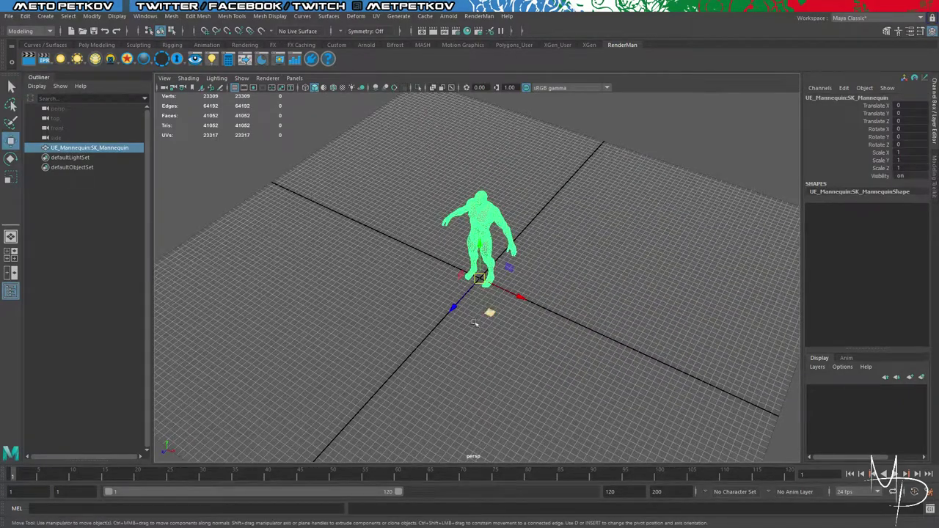
{"action": "left_click_drag", "start_coordinate": [451, 308], "coordinate": [584, 165]}
{"action": "key", "text": "x"}
{"action": "left_click_drag", "start_coordinate": [614, 225], "coordinate": [616, 211], "text": "alt"}
{"action": "middle_click_drag", "start_coordinate": [616, 211], "coordinate": [604, 249], "text": "alt"}
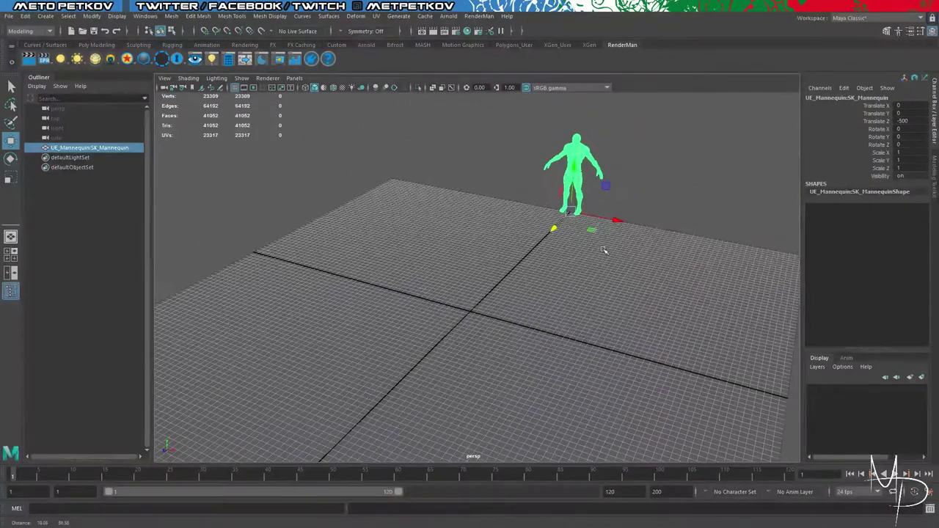
{"action": "left_click_drag", "start_coordinate": [613, 250], "coordinate": [584, 258], "text": "alt"}
{"action": "right_click_drag", "start_coordinate": [585, 258], "coordinate": [497, 278], "text": "alt"}
{"action": "left_click_drag", "start_coordinate": [480, 281], "coordinate": [500, 281], "text": "alt"}
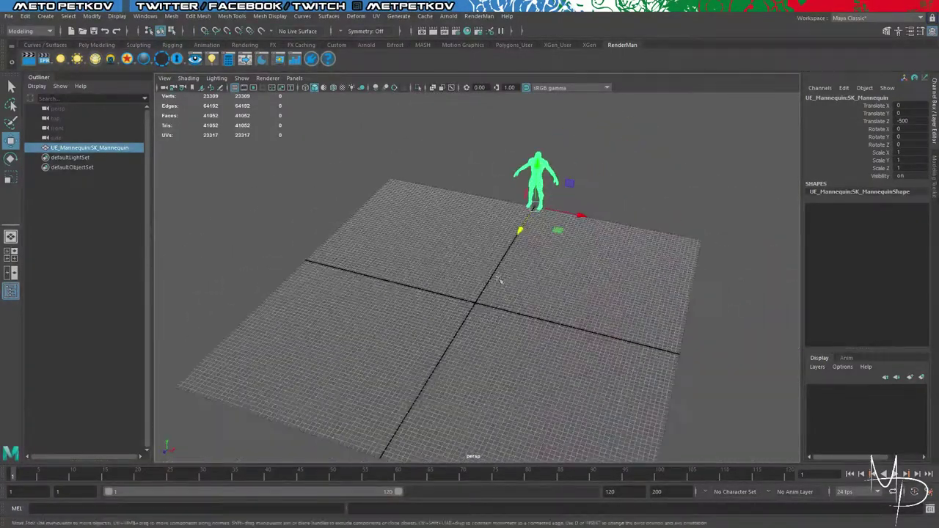
{"action": "middle_click_drag", "start_coordinate": [501, 281], "coordinate": [564, 256], "text": "alt"}
{"action": "mouse_move", "coordinate": [564, 256]}
{"action": "left_mouse_down", "text": "alt"}
{"action": "mouse_move", "coordinate": [612, 266]}
{"action": "mouse_move", "coordinate": [554, 264]}
{"action": "left_mouse_up", "text": "alt"}
{"action": "left_click", "coordinate": [555, 266]}
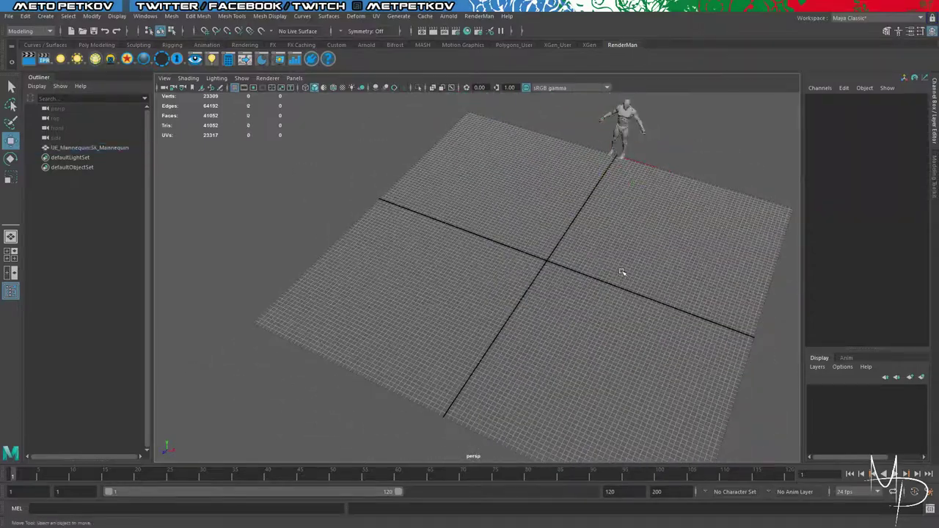
Step: Create a polygon plane about 242 by 278 near the grid's center and set its X, Y and Z translation to 0
{"action": "left_click_drag", "start_coordinate": [623, 272], "coordinate": [580, 274], "text": "alt"}
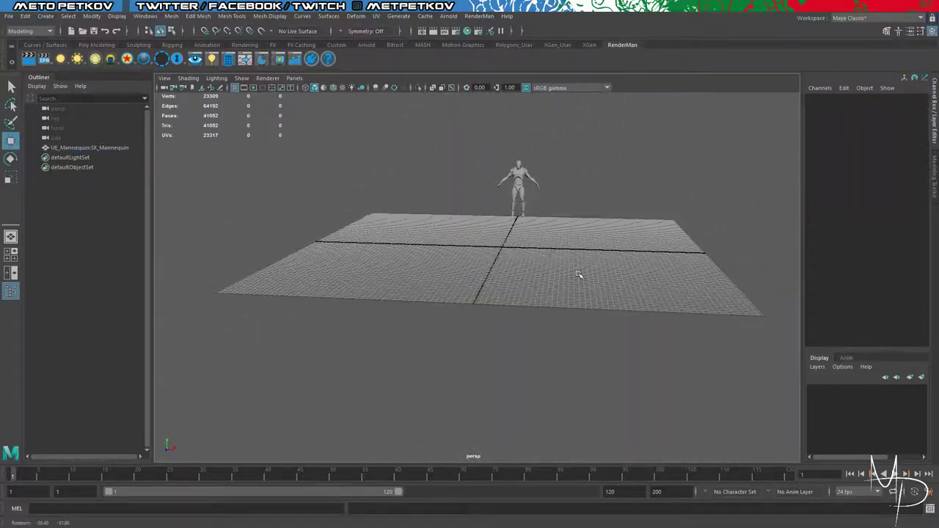
{"action": "left_click", "coordinate": [81, 44]}
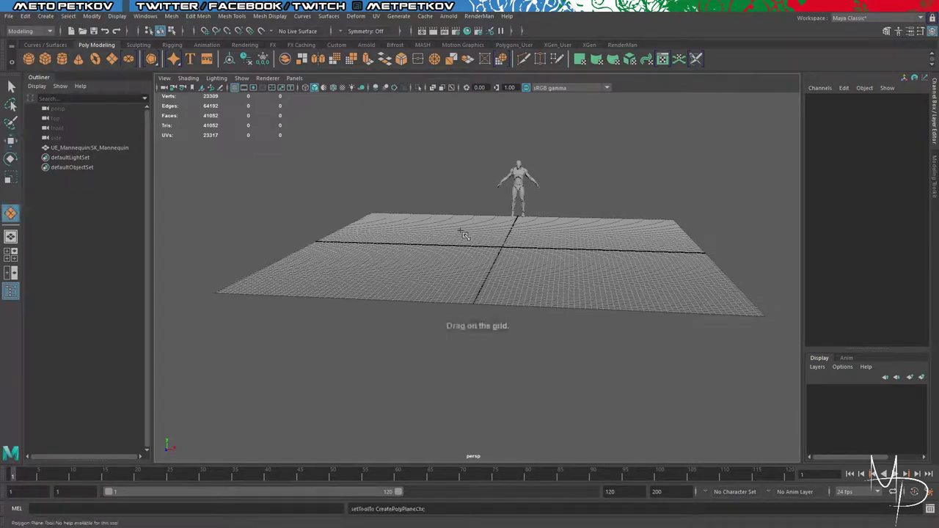
{"action": "left_click_drag", "start_coordinate": [433, 224], "coordinate": [448, 248], "text": "alt"}
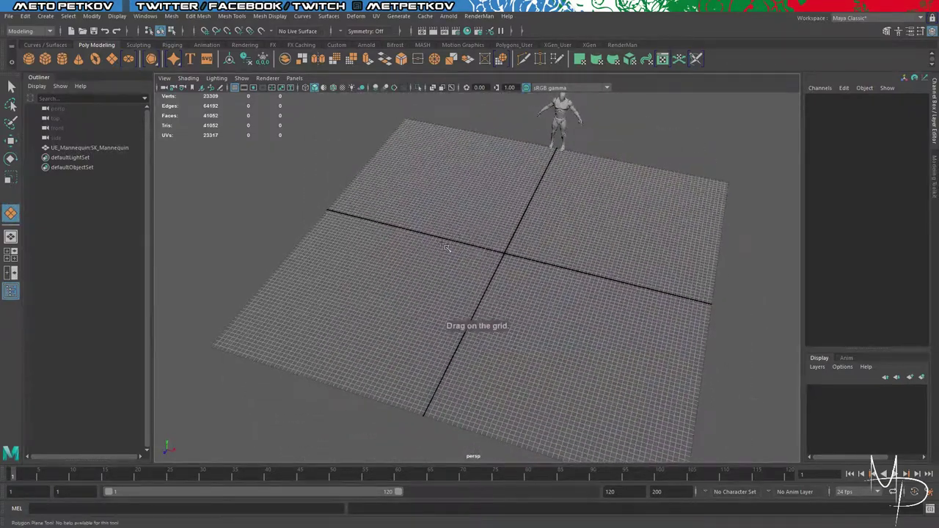
{"action": "left_click_drag", "start_coordinate": [489, 224], "coordinate": [554, 328]}
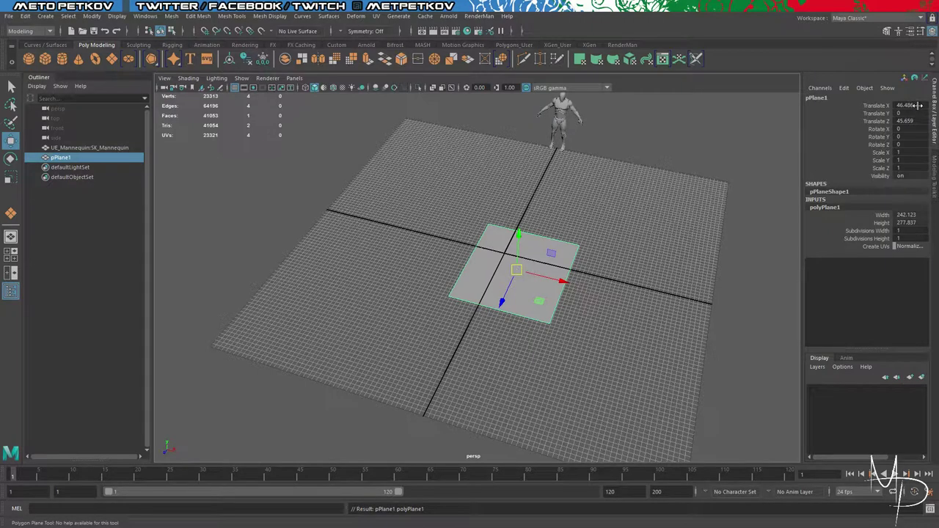
{"action": "left_click_drag", "start_coordinate": [916, 105], "coordinate": [918, 121]}
{"action": "type", "text": "0"}
{"action": "key", "text": "Return"}
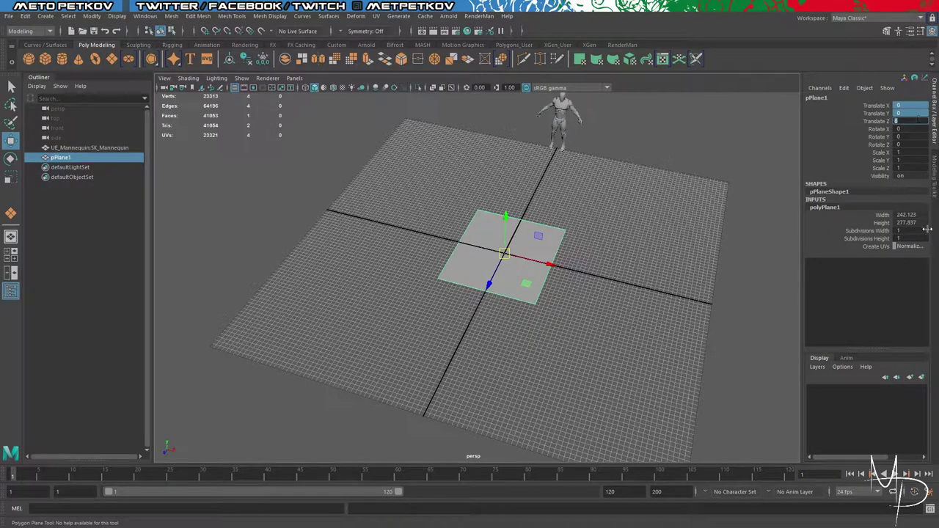
Step: Set the plane's width and height to 260
{"action": "left_click_drag", "start_coordinate": [923, 213], "coordinate": [922, 224]}
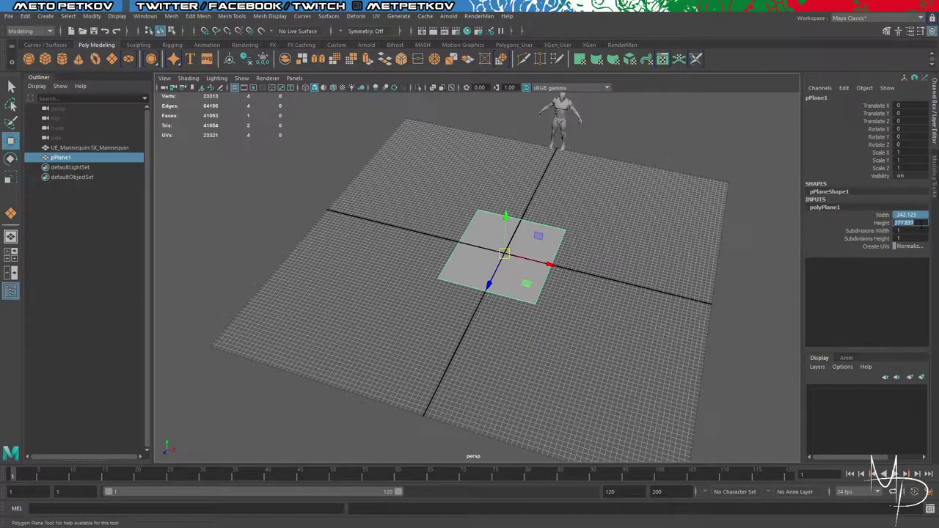
{"action": "type", "text": "260"}
{"action": "key", "text": "Return"}
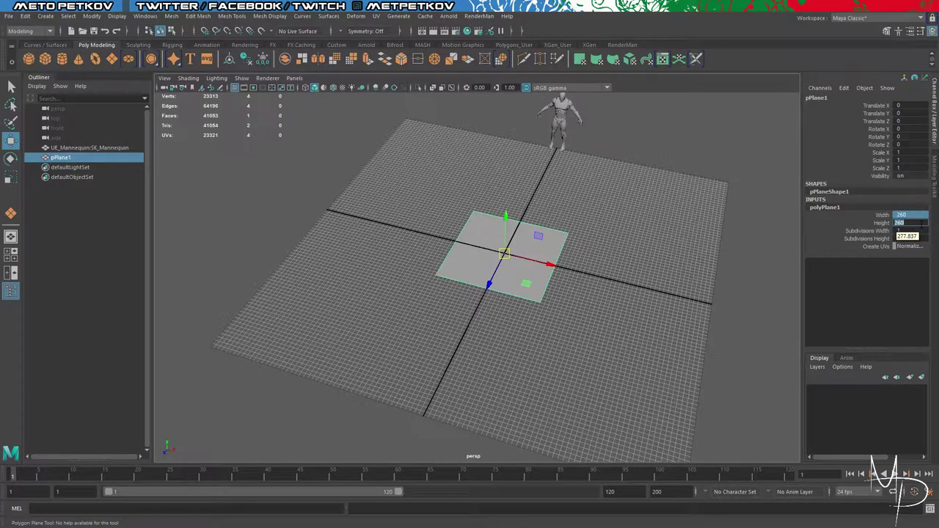
Step: Reselect the plane and set its width and height to 200
{"action": "left_click", "coordinate": [598, 253]}
{"action": "left_click_drag", "start_coordinate": [587, 235], "coordinate": [566, 246], "text": "alt"}
{"action": "left_click", "coordinate": [565, 246]}
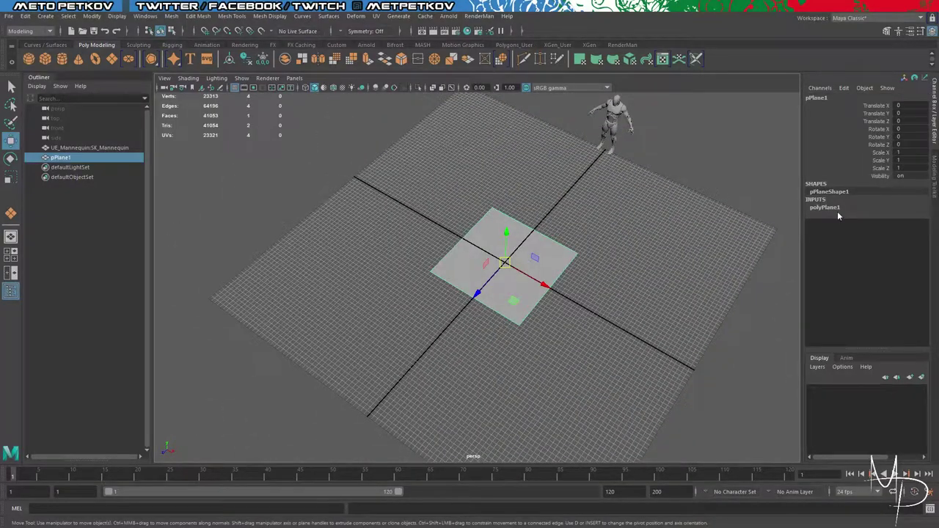
{"action": "left_click", "coordinate": [868, 206]}
{"action": "left_click_drag", "start_coordinate": [914, 215], "coordinate": [917, 223]}
{"action": "key", "text": "Return"}
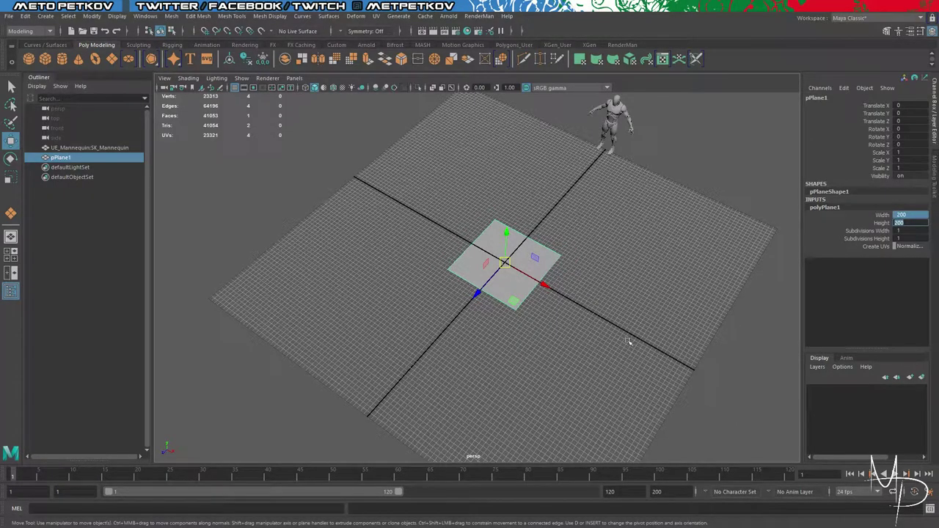
Step: Raise the plane above the grid to Translate Y 440 using grid snapping
{"action": "left_click_drag", "start_coordinate": [628, 341], "coordinate": [601, 303], "text": "alt"}
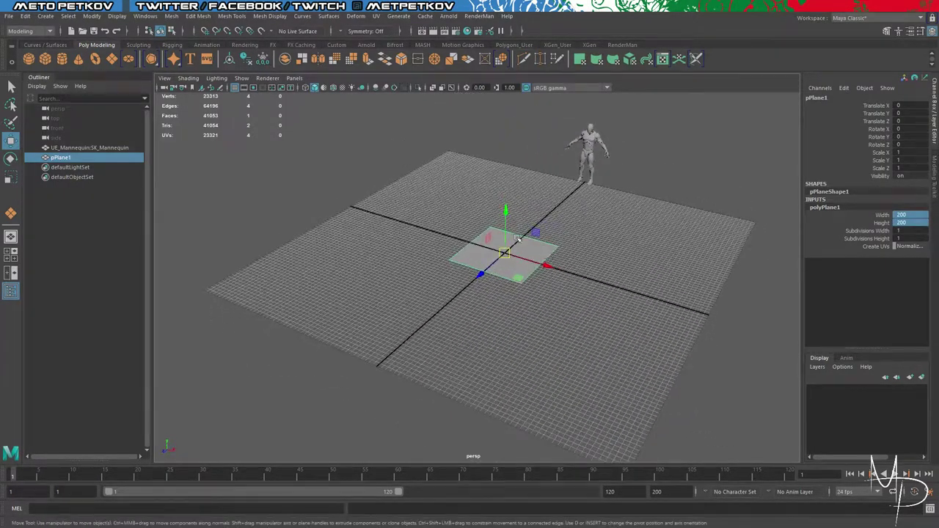
{"action": "left_click_drag", "start_coordinate": [505, 215], "coordinate": [506, 72]}
{"action": "left_click_drag", "start_coordinate": [570, 209], "coordinate": [561, 246], "text": "alt"}
{"action": "key", "text": "x"}
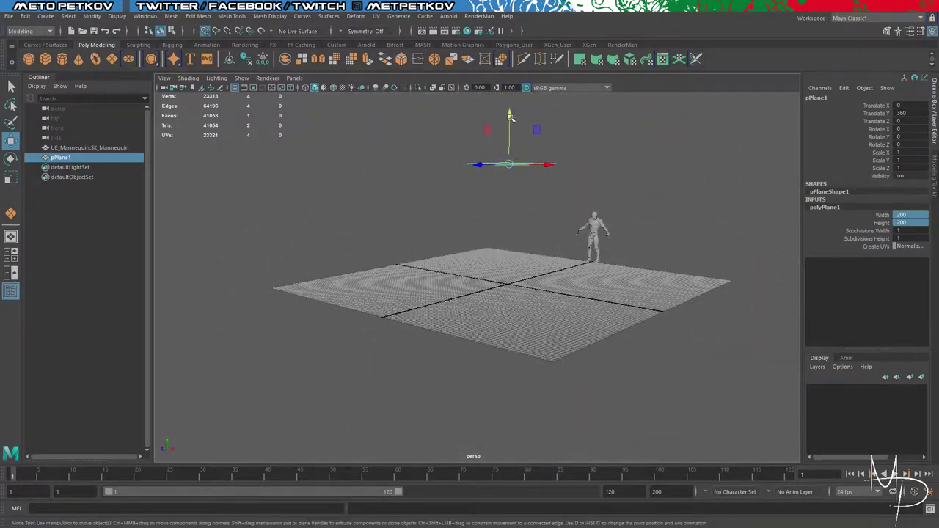
{"action": "left_click_drag", "start_coordinate": [510, 118], "coordinate": [510, 137]}
{"action": "left_click_drag", "start_coordinate": [547, 193], "coordinate": [542, 274], "text": "alt"}
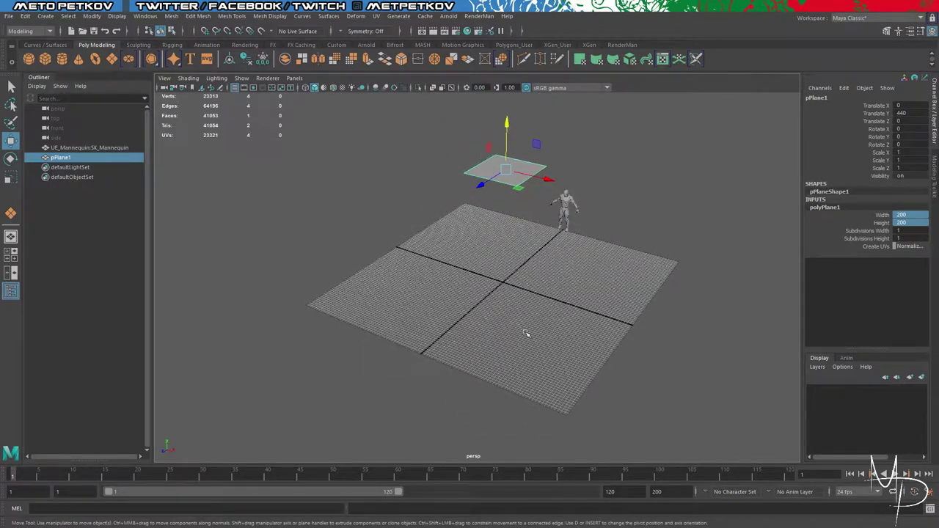
Step: Show the top view in wireframe and draw a polygon cube about 43 by 34 by 47 on the grid in perspective
{"action": "left_click", "coordinate": [45, 59]}
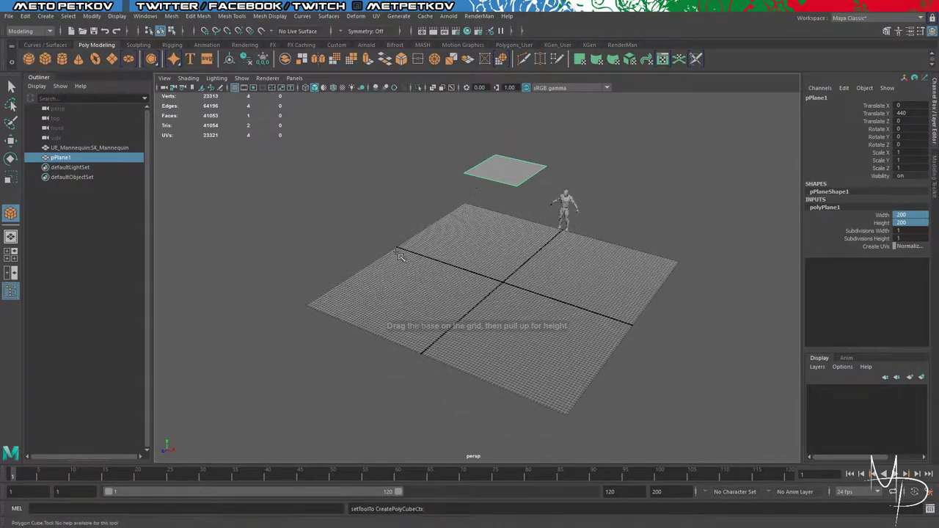
{"action": "left_click_drag", "start_coordinate": [476, 276], "coordinate": [509, 302], "text": "alt"}
{"action": "key", "text": "space"}
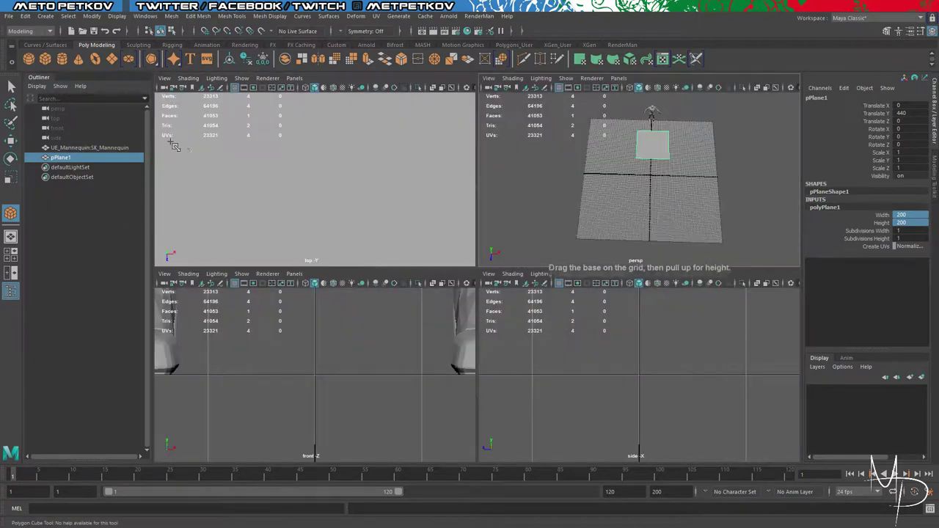
{"action": "key", "text": "space"}
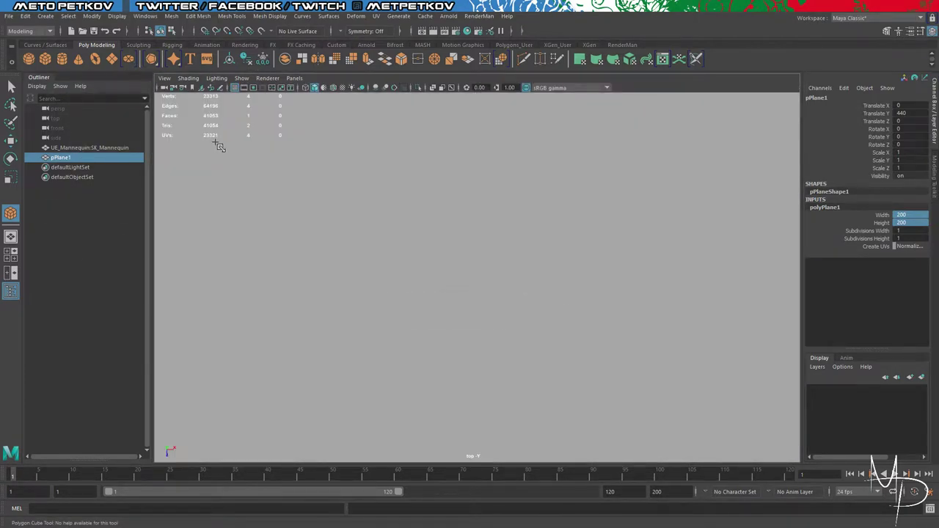
{"action": "key", "text": "4"}
{"action": "scroll", "coordinate": [356, 191], "scroll_direction": "down", "scroll_amount": 6}
{"action": "key", "text": "space"}
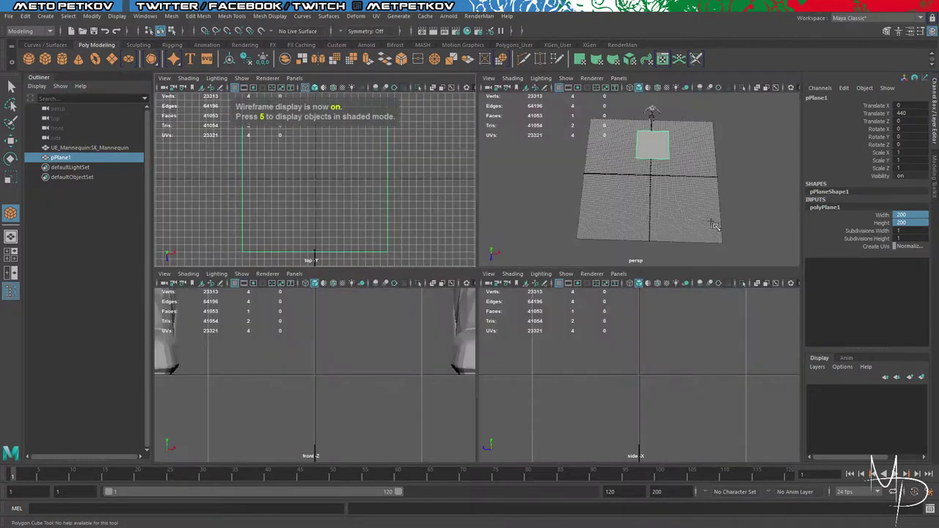
{"action": "key", "text": "space"}
{"action": "mouse_move", "coordinate": [693, 218]}
{"action": "left_mouse_down", "text": "alt"}
{"action": "mouse_move", "coordinate": [616, 266]}
{"action": "mouse_move", "coordinate": [591, 259]}
{"action": "left_mouse_up", "text": "alt"}
{"action": "mouse_move", "coordinate": [514, 283]}
{"action": "left_mouse_down"}
{"action": "mouse_move", "coordinate": [520, 291]}
{"action": "mouse_move", "coordinate": [520, 274]}
{"action": "left_mouse_up"}
Step: Center the cube at the origin by setting its X, Y and Z translation to 0, working in the top view
{"action": "key", "text": "space"}
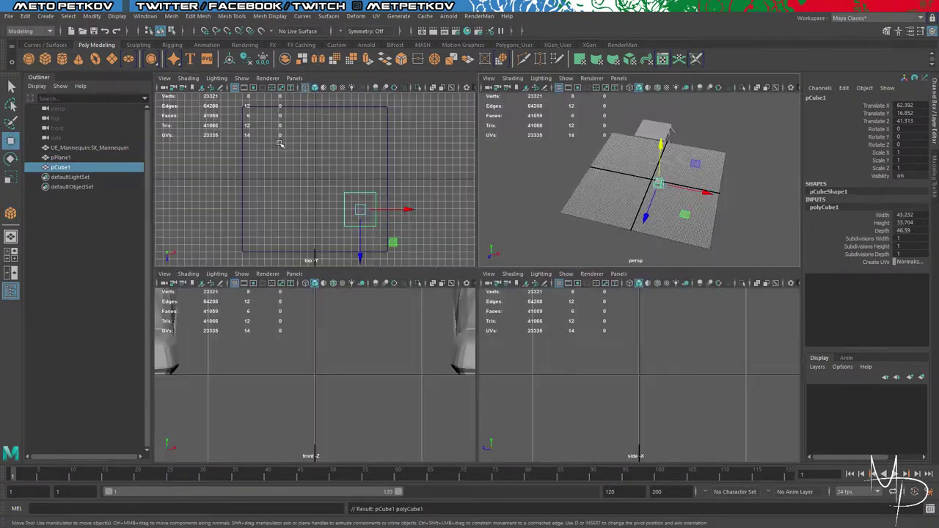
{"action": "key", "text": "space"}
{"action": "middle_click_drag", "start_coordinate": [476, 309], "coordinate": [424, 193], "text": "alt"}
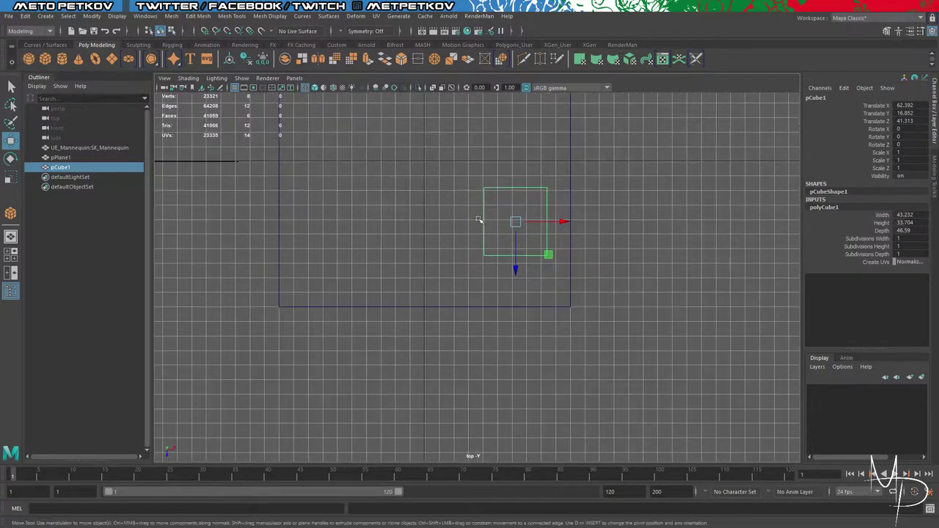
{"action": "left_click_drag", "start_coordinate": [920, 105], "coordinate": [919, 121]}
{"action": "type", "text": "0"}
{"action": "key", "text": "Return"}
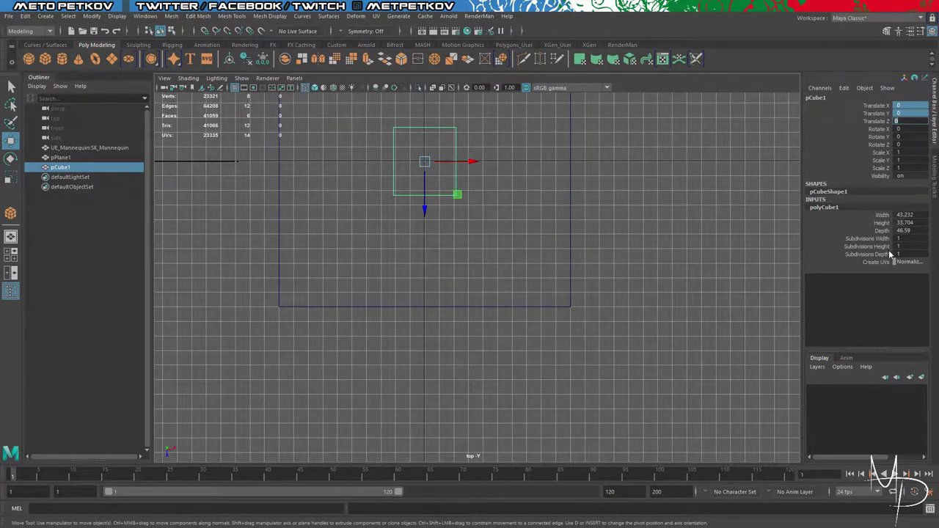
Step: Set the cube's width, height and depth to 40 and move it to the plane's corner at X 100, Z 100
{"action": "left_click_drag", "start_coordinate": [923, 214], "coordinate": [921, 230]}
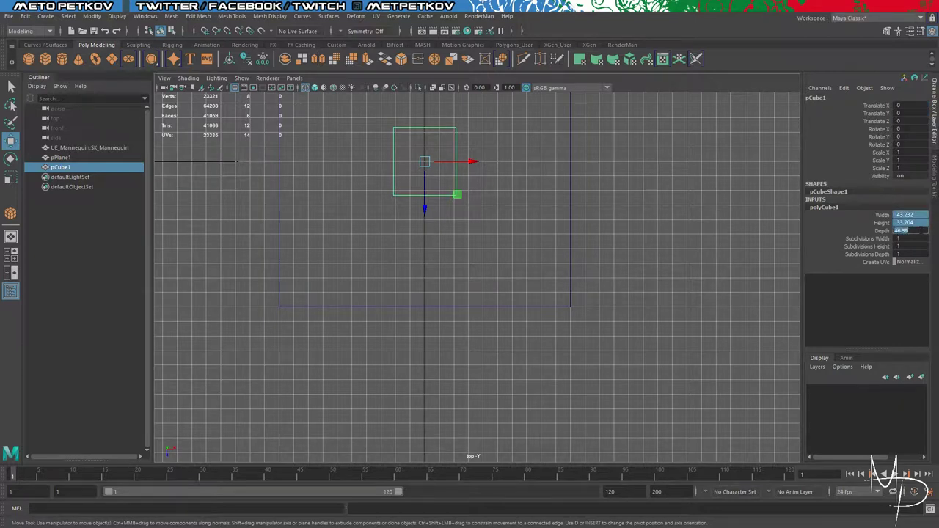
{"action": "type", "text": "40"}
{"action": "key", "text": "Return"}
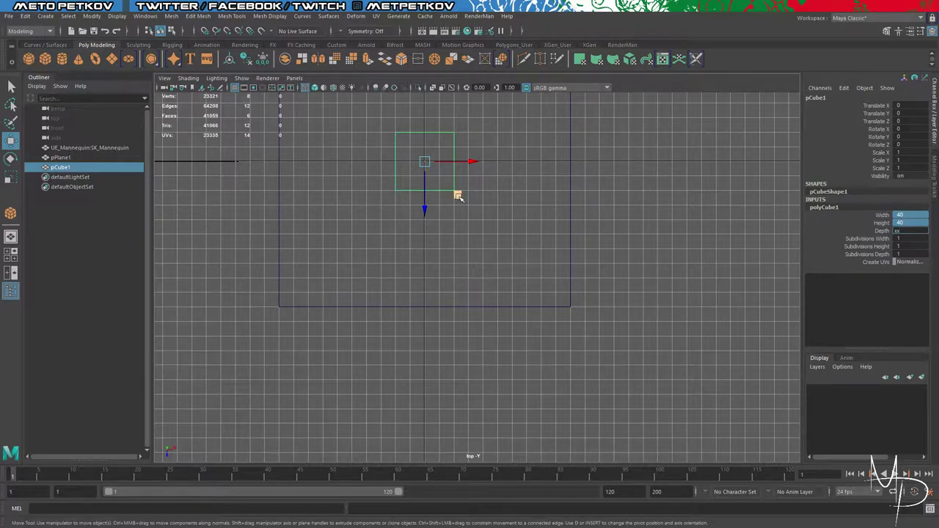
{"action": "left_click_drag", "start_coordinate": [457, 196], "coordinate": [570, 310]}
{"action": "scroll", "coordinate": [628, 324], "scroll_direction": "down", "scroll_amount": 2}
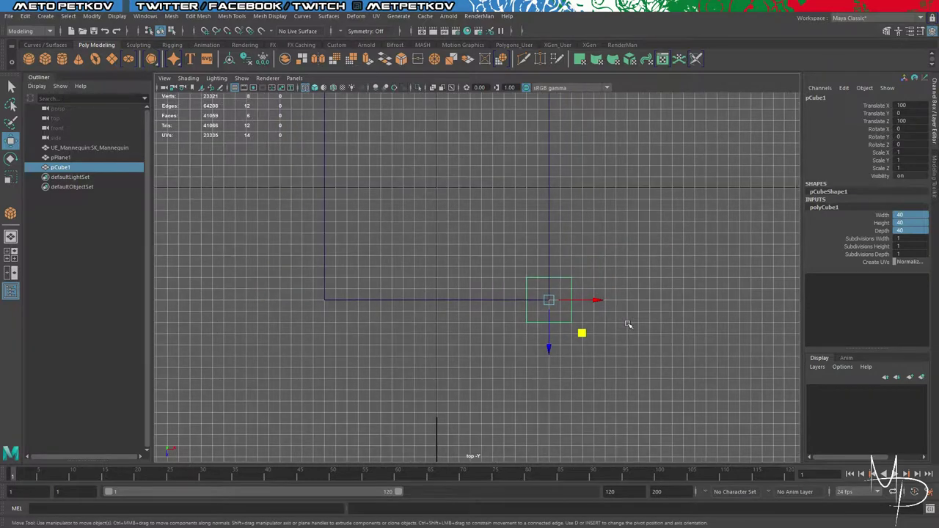
Step: Duplicate the corner cube by copy and paste, and grid-snap the copy to the plane's adjacent corner with Translate X -200
{"action": "key", "text": "Up"}
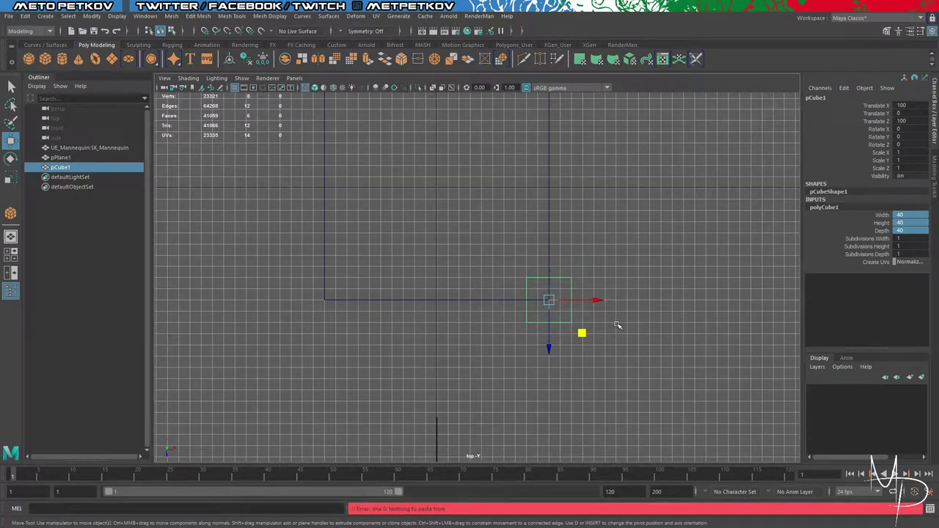
{"action": "right_click_drag", "start_coordinate": [698, 218], "coordinate": [734, 204]}
{"action": "left_click", "coordinate": [735, 201]}
{"action": "left_click", "coordinate": [569, 325]}
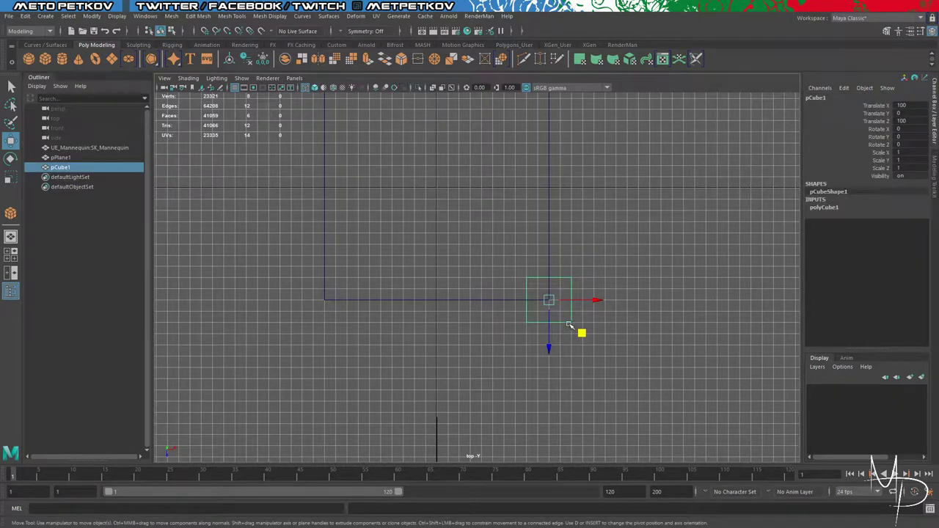
{"action": "key", "text": "ctrl+c"}
{"action": "key", "text": "ctrl+v"}
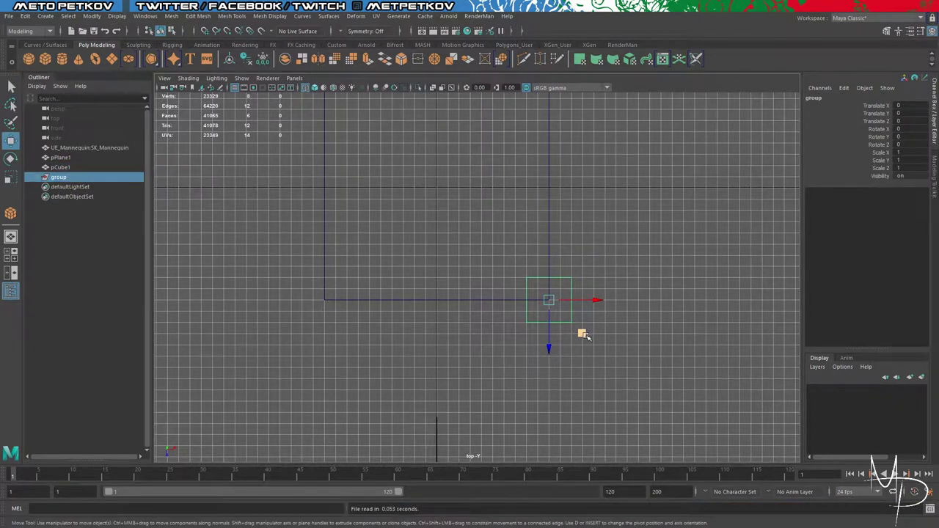
{"action": "key", "text": "x"}
{"action": "left_click_drag", "start_coordinate": [584, 334], "coordinate": [331, 301]}
{"action": "scroll", "coordinate": [431, 331], "scroll_direction": "down", "scroll_amount": 1}
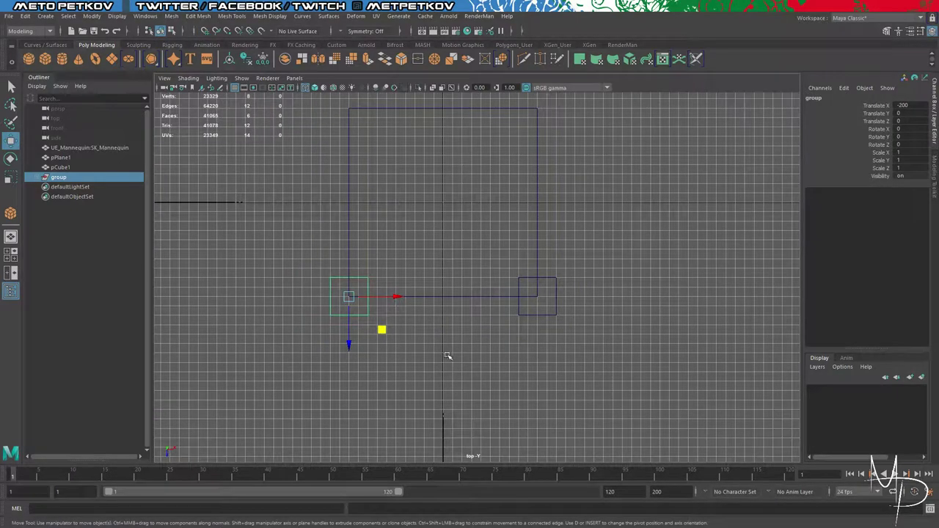
Step: Paste two more cube copies and snap them to the plane's remaining corners, one at Translate Z -200 and one at Translate X 200
{"action": "middle_click_drag", "start_coordinate": [447, 356], "coordinate": [467, 396], "text": "alt"}
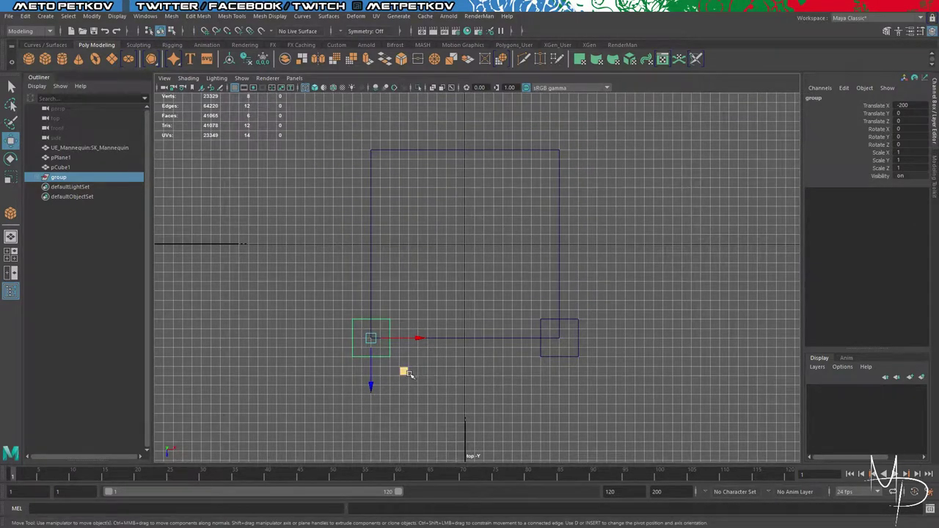
{"action": "key", "text": "ctrl+v"}
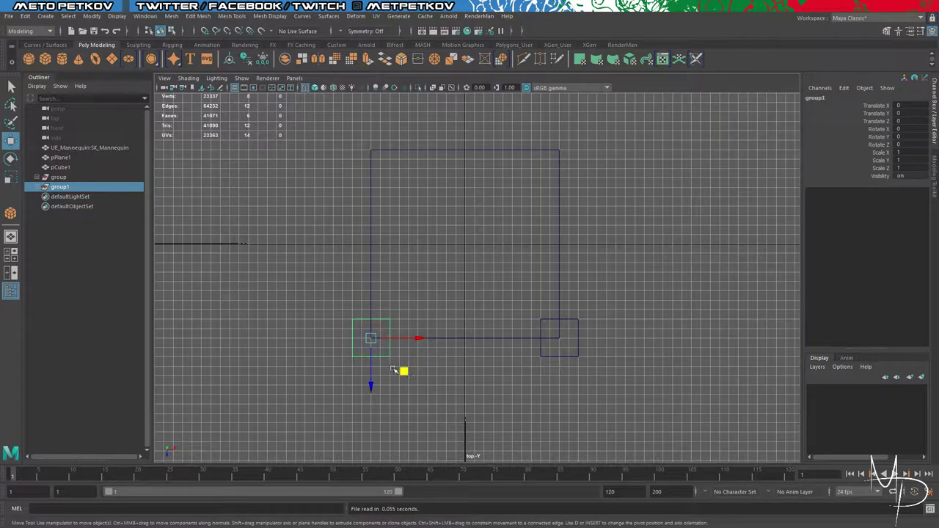
{"action": "key", "text": "x"}
{"action": "left_click_drag", "start_coordinate": [404, 372], "coordinate": [372, 151]}
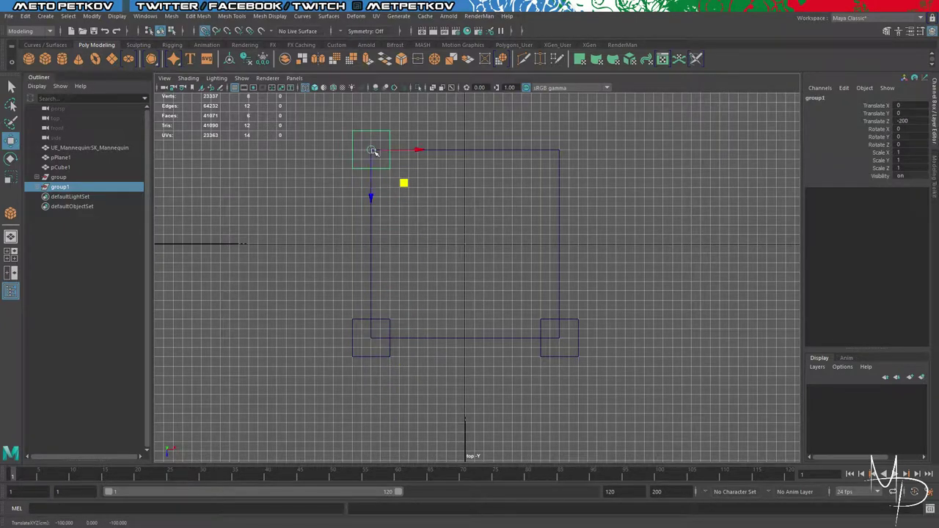
{"action": "key", "text": "ctrl+v"}
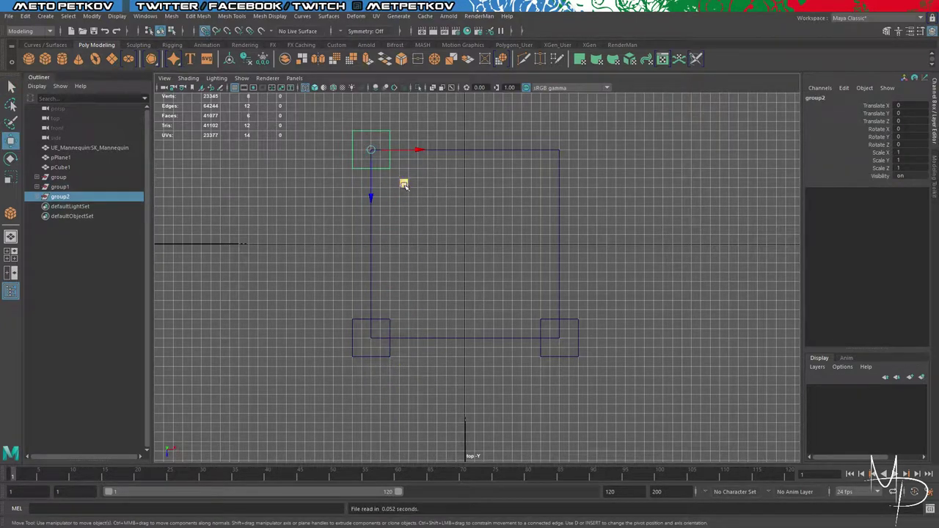
{"action": "left_click_drag", "start_coordinate": [405, 185], "coordinate": [562, 152]}
Step: Draw a tall polygon cube about 37 wide, 120 high and 46 deep on the grid in the perspective view
{"action": "key", "text": "space"}
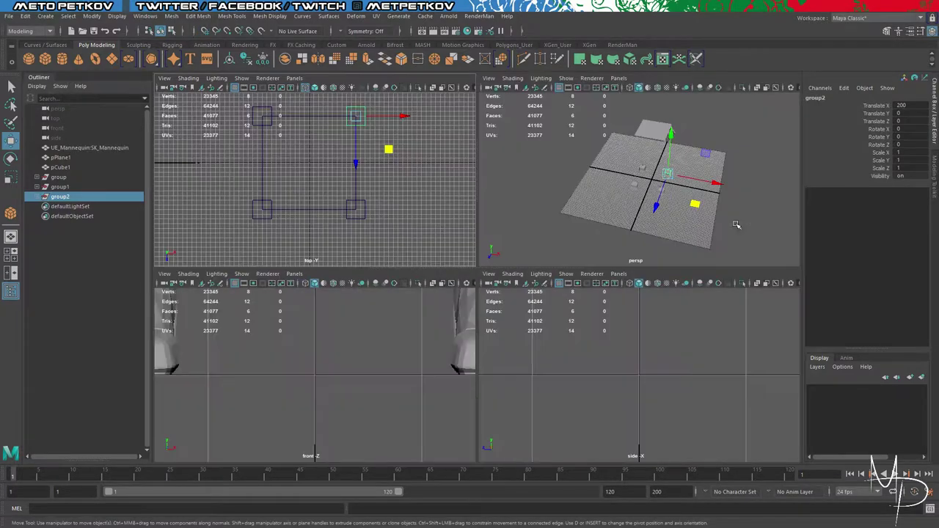
{"action": "key", "text": "space"}
{"action": "left_click_drag", "start_coordinate": [656, 254], "coordinate": [646, 279], "text": "alt"}
{"action": "left_click", "coordinate": [610, 275]}
{"action": "left_click", "coordinate": [46, 61]}
{"action": "left_click_drag", "start_coordinate": [564, 230], "coordinate": [560, 299], "text": "alt"}
{"action": "scroll", "coordinate": [551, 287], "scroll_direction": "up", "scroll_amount": 5}
{"action": "left_click_drag", "start_coordinate": [561, 299], "coordinate": [563, 262]}
{"action": "left_click_drag", "start_coordinate": [635, 304], "coordinate": [603, 276], "text": "alt"}
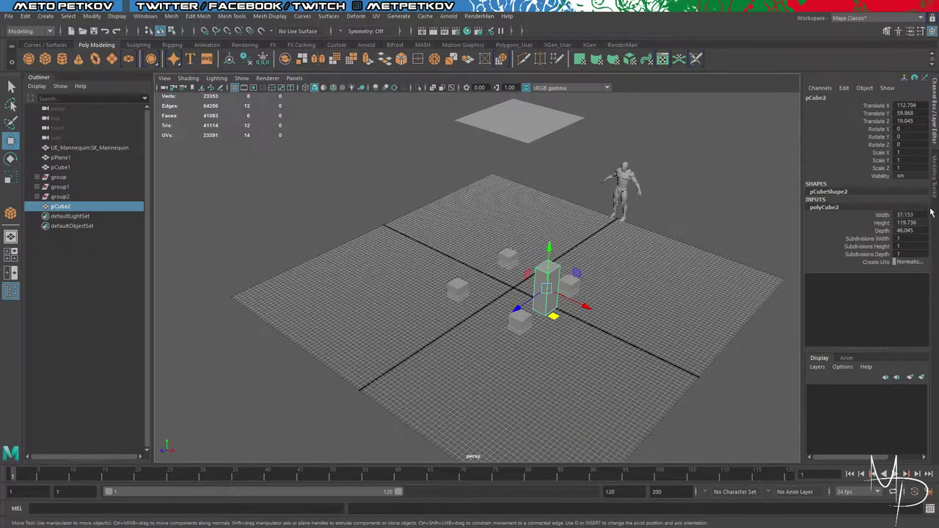
Step: Center the new cube at the origin with X, Y and Z translation 0, and set its width, height and depth to 20
{"action": "left_click_drag", "start_coordinate": [918, 106], "coordinate": [919, 123]}
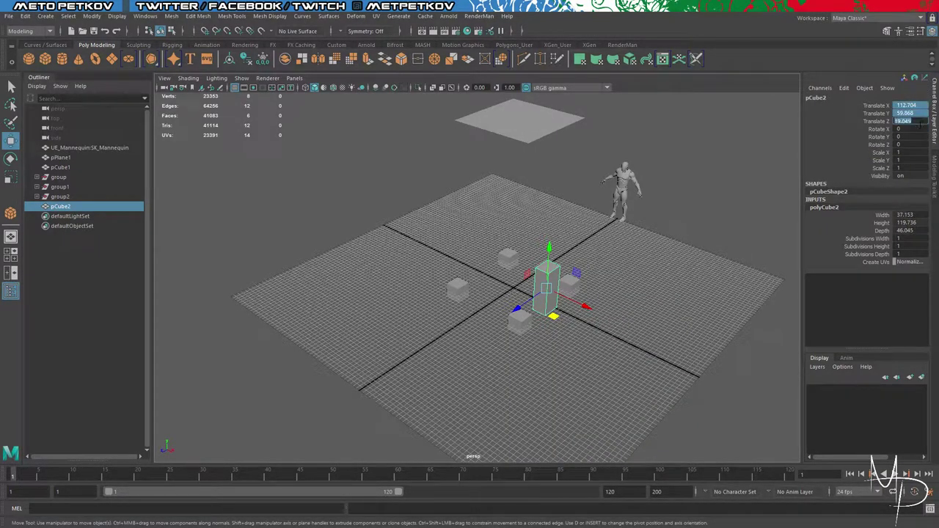
{"action": "type", "text": "0"}
{"action": "key", "text": "Return"}
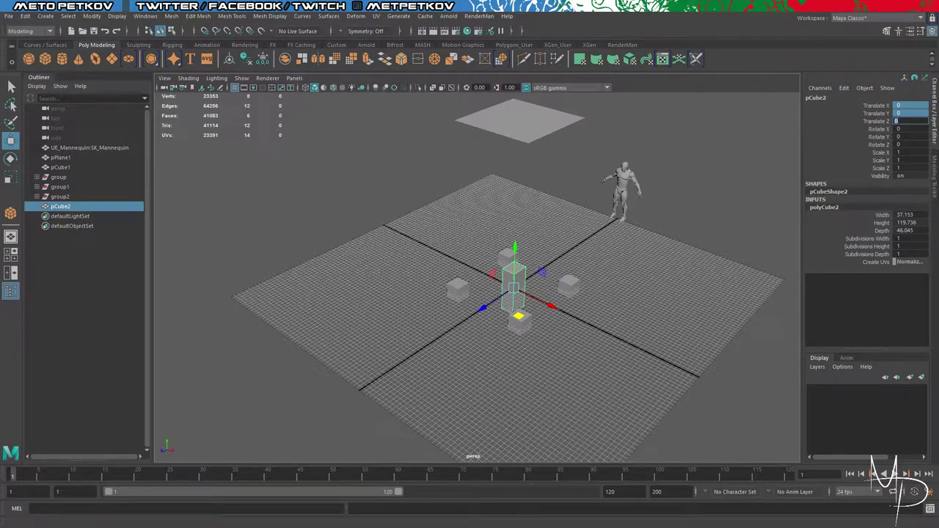
{"action": "key", "text": "Return"}
{"action": "left_click_drag", "start_coordinate": [734, 239], "coordinate": [787, 254], "text": "alt"}
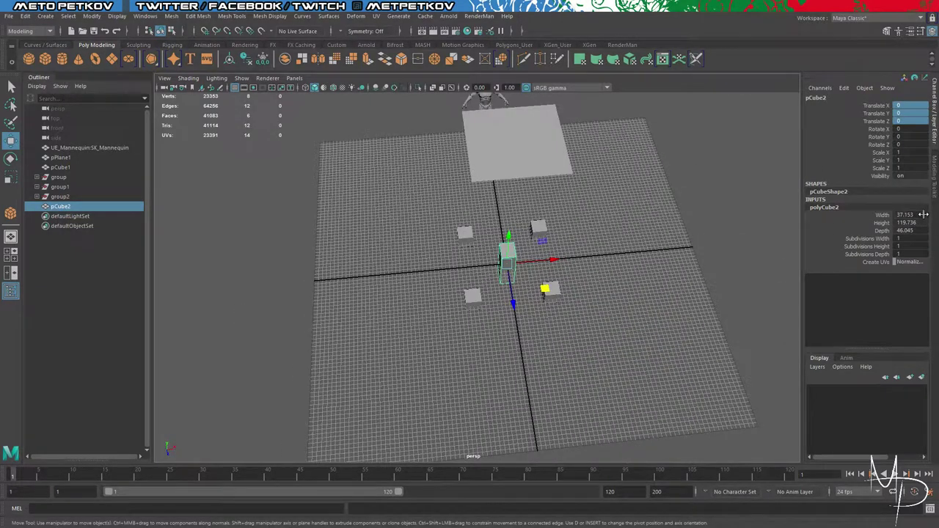
{"action": "left_click_drag", "start_coordinate": [924, 215], "coordinate": [924, 229]}
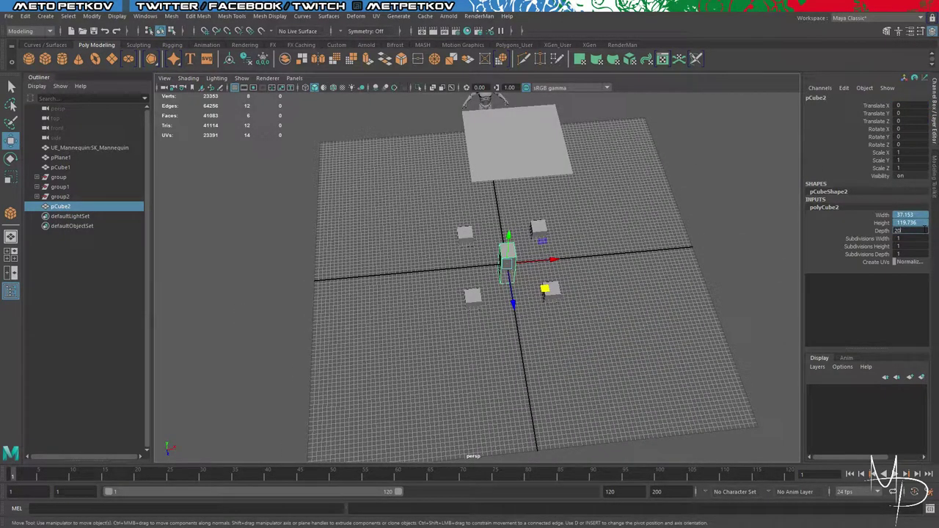
{"action": "key", "text": "Return"}
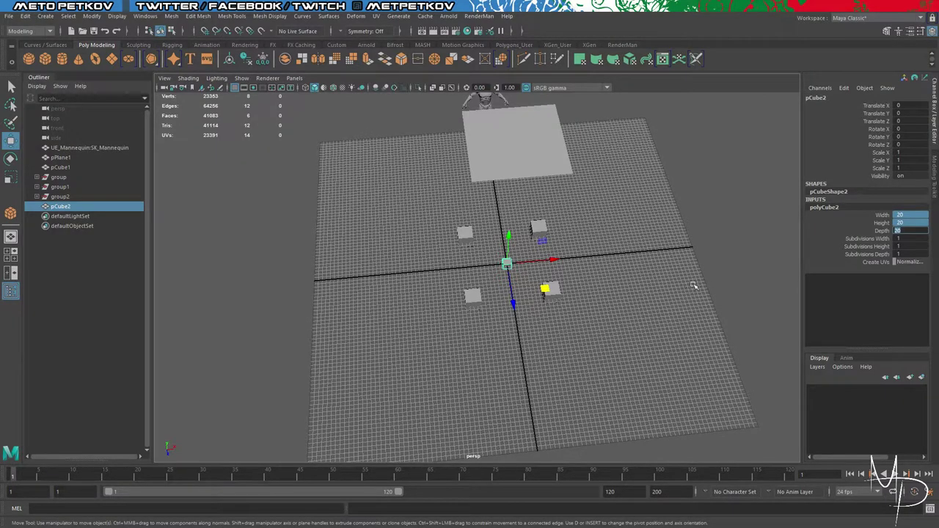
Step: Stretch the small central cube into a pillar by vertex-snapping its top vertices up to the raised plane, and return to object mode
{"action": "left_click_drag", "start_coordinate": [694, 286], "coordinate": [656, 297], "text": "alt"}
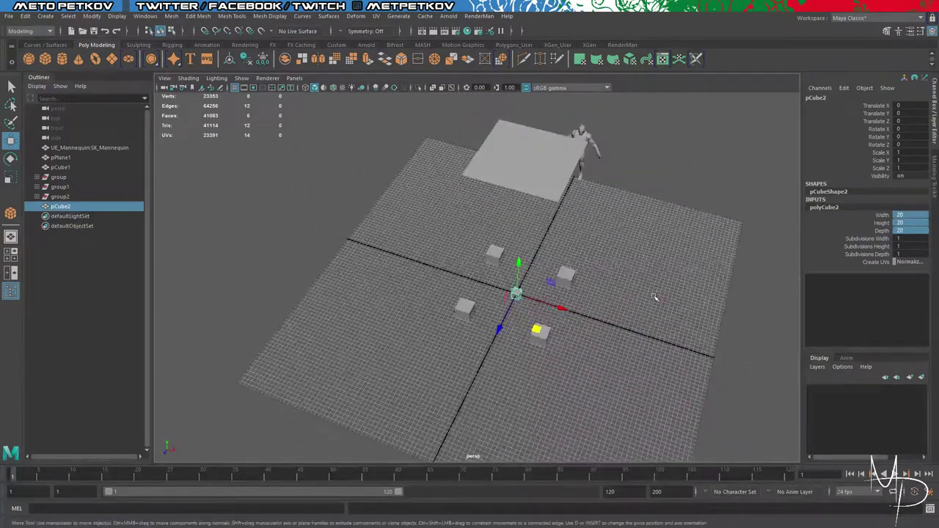
{"action": "left_click", "coordinate": [541, 305]}
{"action": "left_click_drag", "start_coordinate": [558, 304], "coordinate": [650, 327], "text": "alt"}
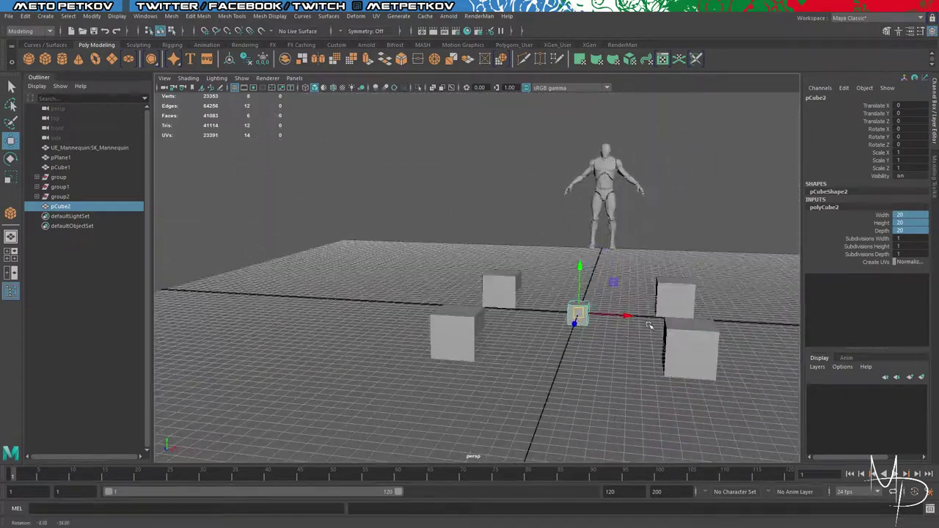
{"action": "scroll", "coordinate": [595, 336], "scroll_direction": "up", "scroll_amount": 5}
{"action": "right_click", "coordinate": [674, 336]}
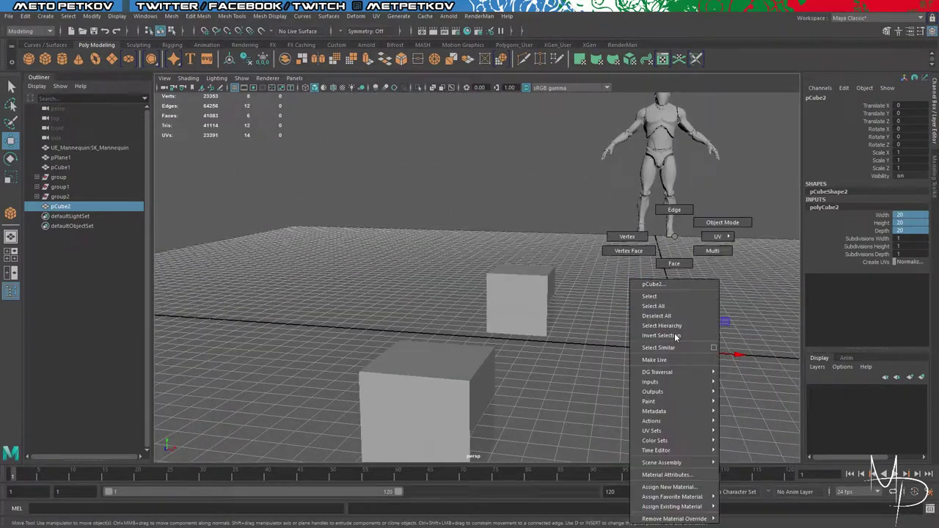
{"action": "right_click_drag", "start_coordinate": [676, 336], "coordinate": [636, 235]}
{"action": "left_click_drag", "start_coordinate": [627, 276], "coordinate": [724, 347]}
{"action": "scroll", "coordinate": [738, 352], "scroll_direction": "down", "scroll_amount": 5}
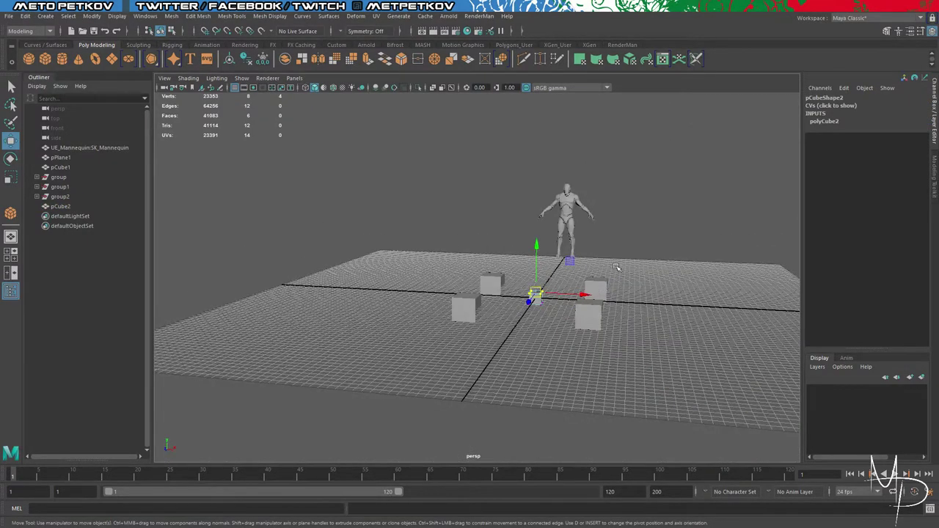
{"action": "middle_click_drag", "start_coordinate": [616, 267], "coordinate": [629, 376], "text": "alt"}
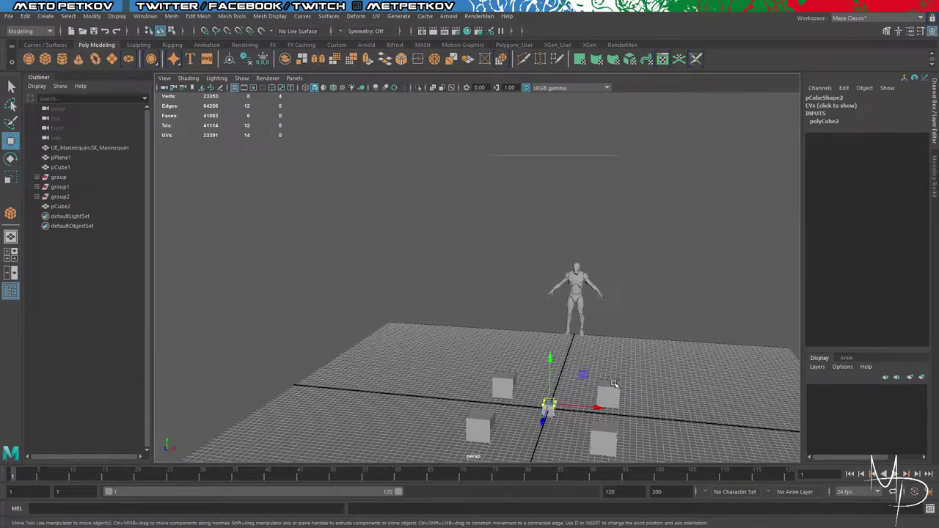
{"action": "key", "text": "v"}
{"action": "left_click_drag", "start_coordinate": [551, 359], "coordinate": [604, 156]}
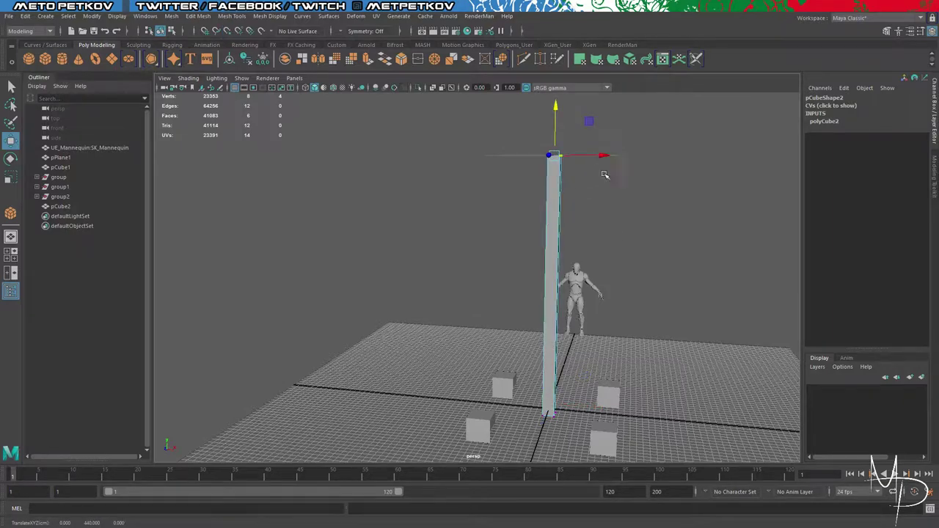
{"action": "scroll", "coordinate": [637, 279], "scroll_direction": "down", "scroll_amount": 3}
{"action": "left_click_drag", "start_coordinate": [638, 280], "coordinate": [627, 329], "text": "alt"}
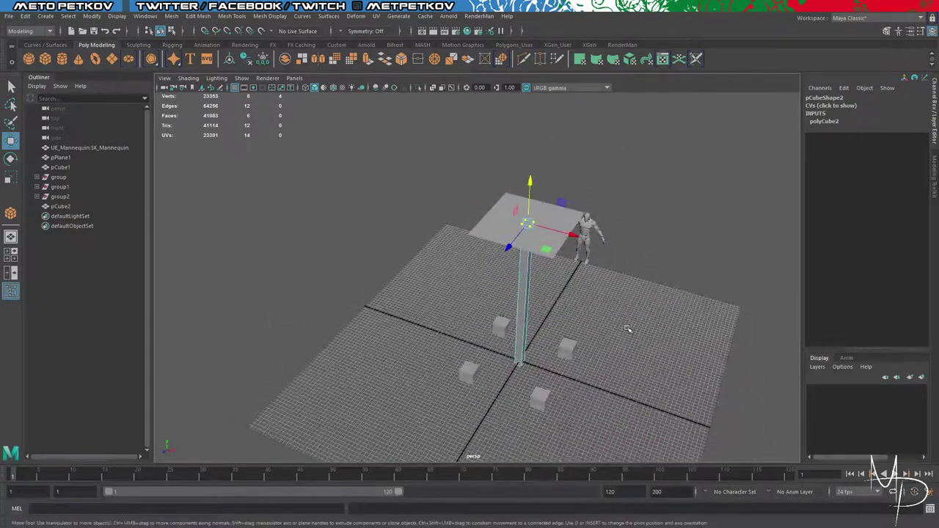
{"action": "right_click_drag", "start_coordinate": [617, 306], "coordinate": [669, 223]}
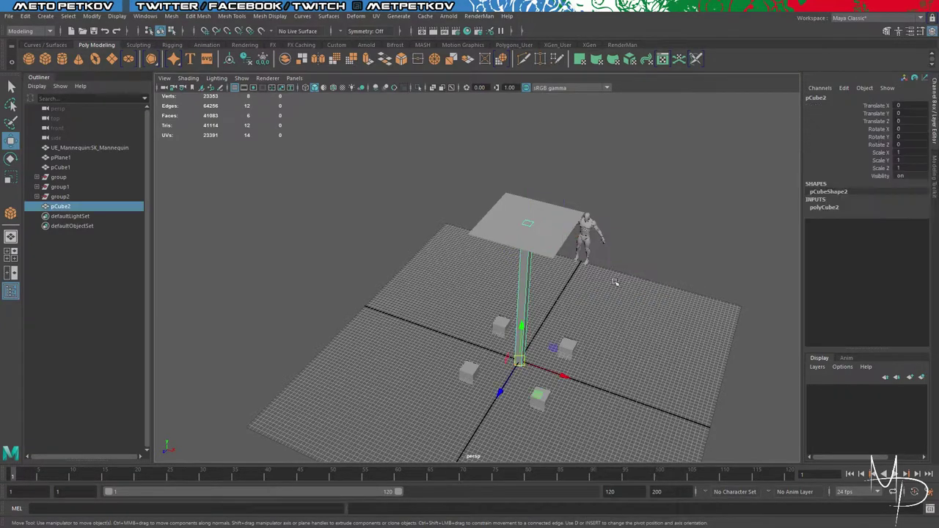
Step: Move the pillar's pivot down to its base using vertex snapping
{"action": "scroll", "coordinate": [559, 373], "scroll_direction": "up", "scroll_amount": 5}
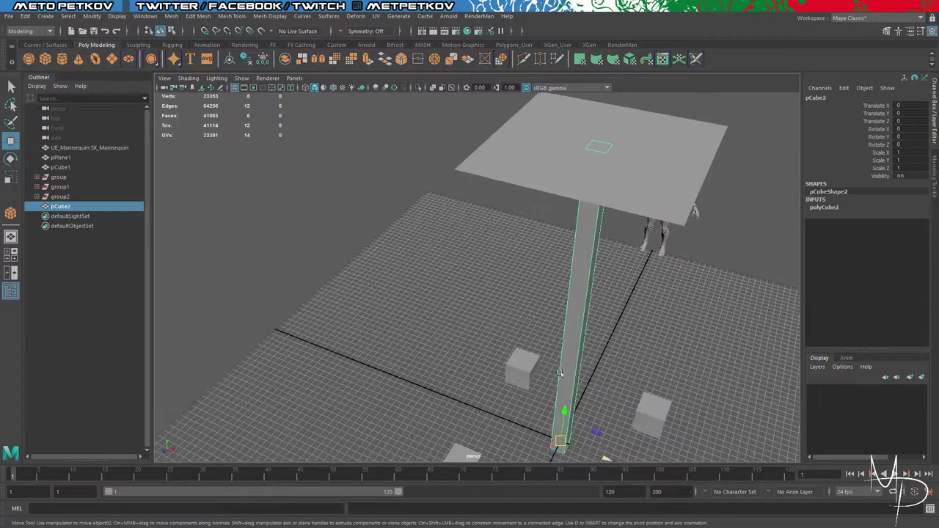
{"action": "left_click_drag", "start_coordinate": [639, 370], "coordinate": [663, 339], "text": "alt"}
{"action": "middle_click_drag", "start_coordinate": [664, 339], "coordinate": [616, 206], "text": "alt"}
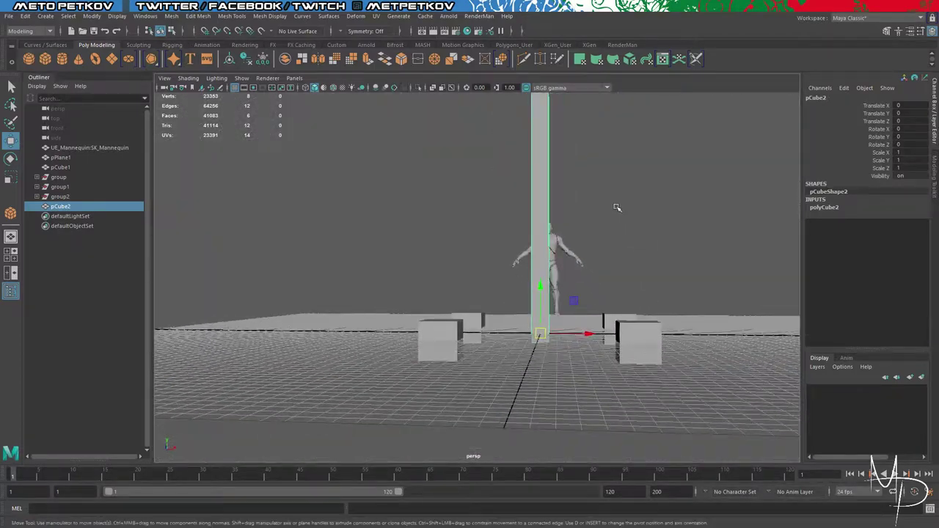
{"action": "key", "text": "d"}
{"action": "key", "text": "d"}
{"action": "key", "text": "Insert"}
{"action": "key", "text": "v"}
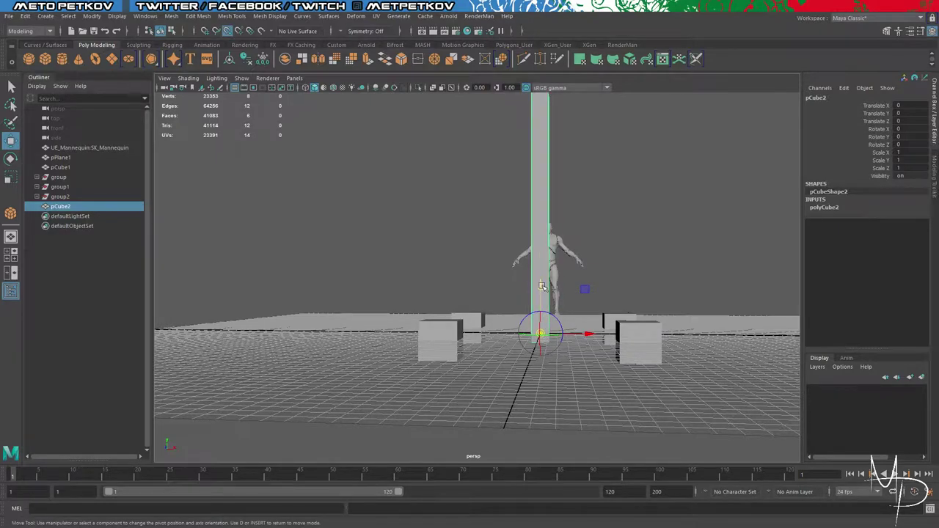
{"action": "left_click_drag", "start_coordinate": [540, 286], "coordinate": [552, 343]}
{"action": "left_click_drag", "start_coordinate": [713, 248], "coordinate": [673, 266], "text": "alt"}
{"action": "key", "text": "Insert"}
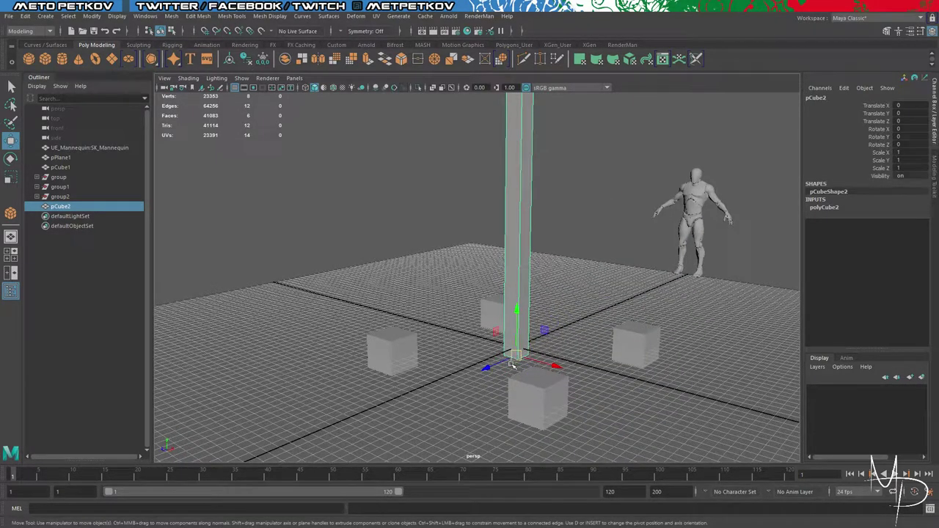
Step: Grid-snap the pillar onto the corner cube at X 100, Y 10, Z -100
{"action": "left_click_drag", "start_coordinate": [512, 365], "coordinate": [633, 324], "text": "alt"}
{"action": "key", "text": "x"}
{"action": "left_click_drag", "start_coordinate": [710, 320], "coordinate": [770, 301], "text": "alt"}
{"action": "scroll", "coordinate": [668, 319], "scroll_direction": "down", "scroll_amount": 5}
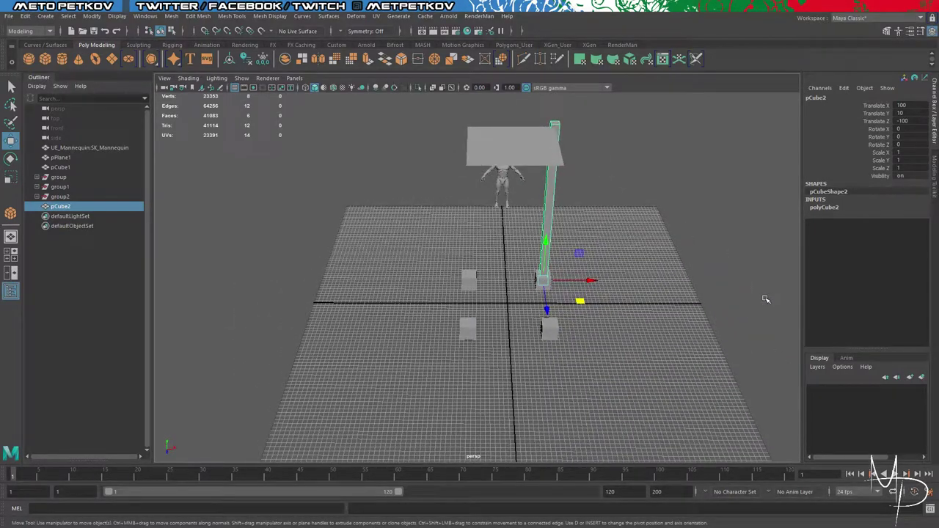
Step: Tilt the pillar inward toward the plane by setting its Z rotation to 5
{"action": "key", "text": "e"}
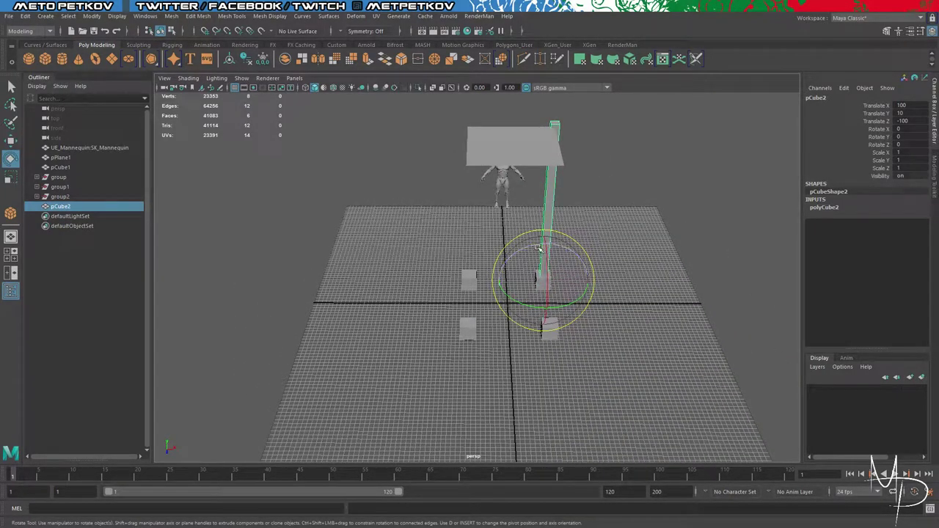
{"action": "left_click_drag", "start_coordinate": [542, 248], "coordinate": [535, 247]}
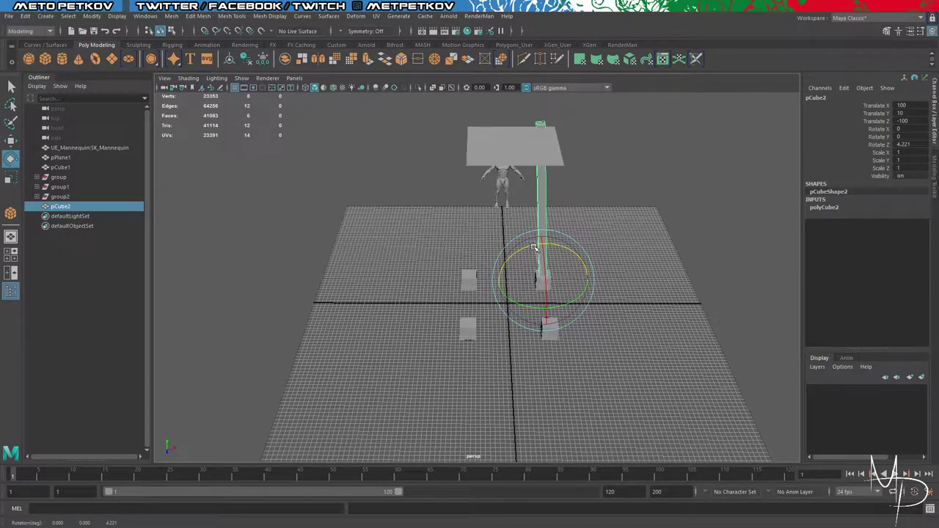
{"action": "double_click", "coordinate": [906, 144]}
{"action": "type", "text": "0"}
{"action": "key", "text": "Return"}
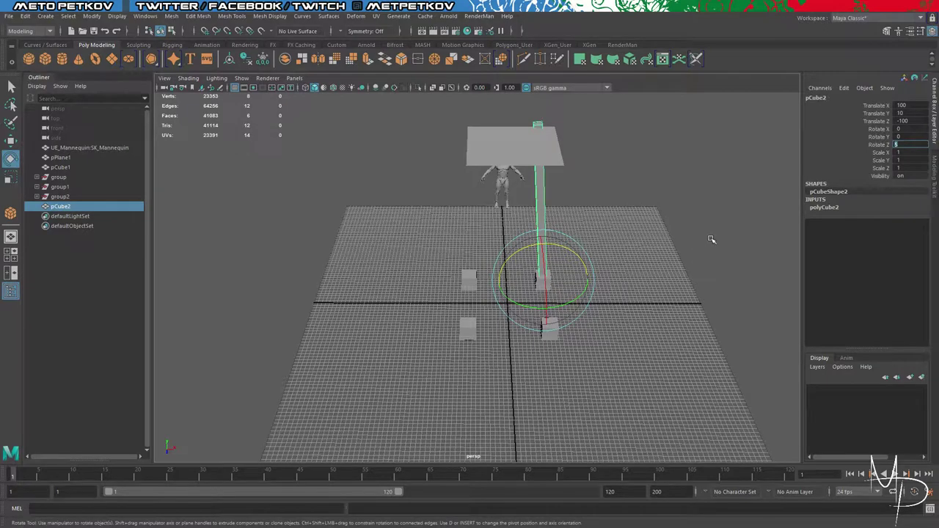
Step: Tilt the pillar inward on its other axis by setting its X rotation to 5
{"action": "left_click_drag", "start_coordinate": [711, 239], "coordinate": [599, 244], "text": "alt"}
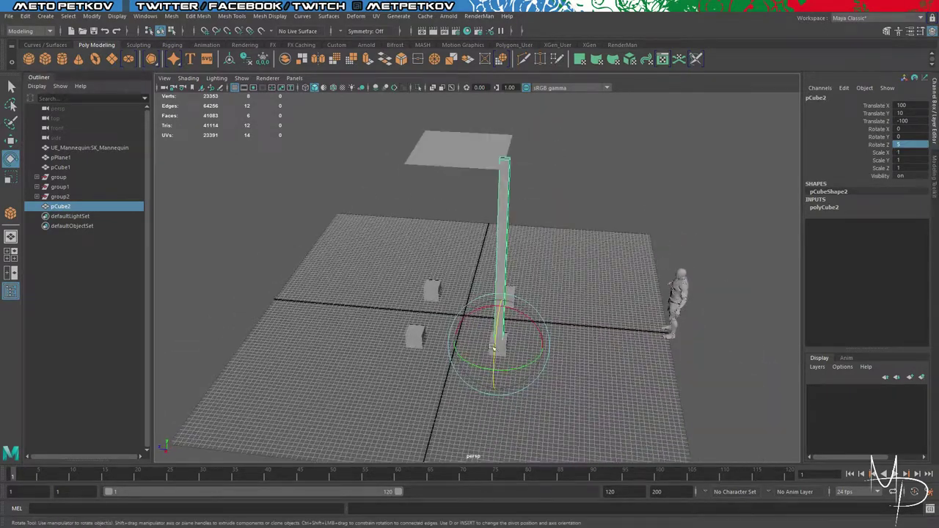
{"action": "left_click_drag", "start_coordinate": [501, 308], "coordinate": [487, 313]}
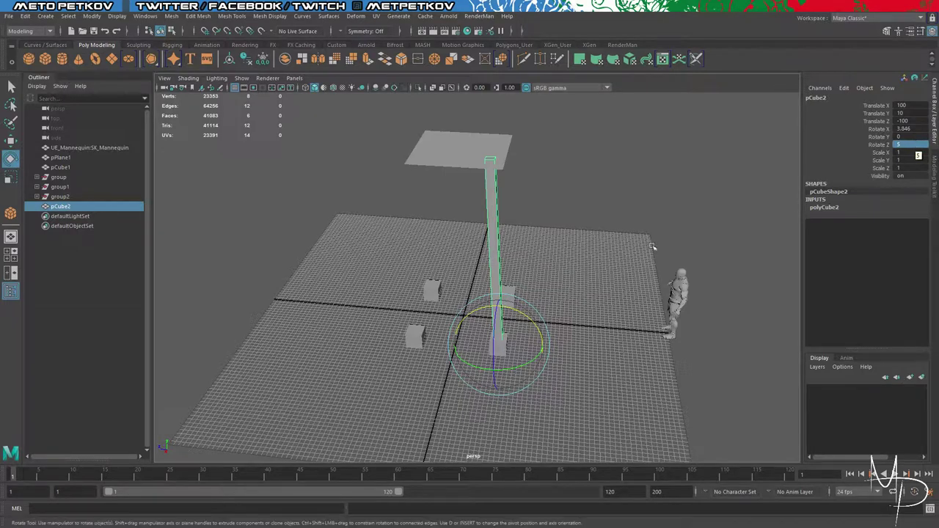
{"action": "left_click_drag", "start_coordinate": [508, 311], "coordinate": [511, 312]}
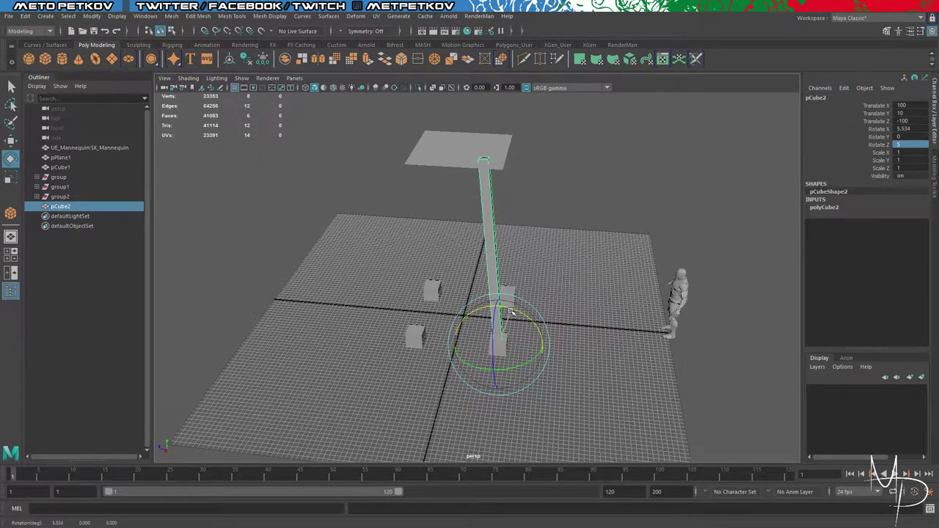
{"action": "double_click", "coordinate": [910, 128]}
{"action": "type", "text": "5"}
{"action": "key", "text": "Return"}
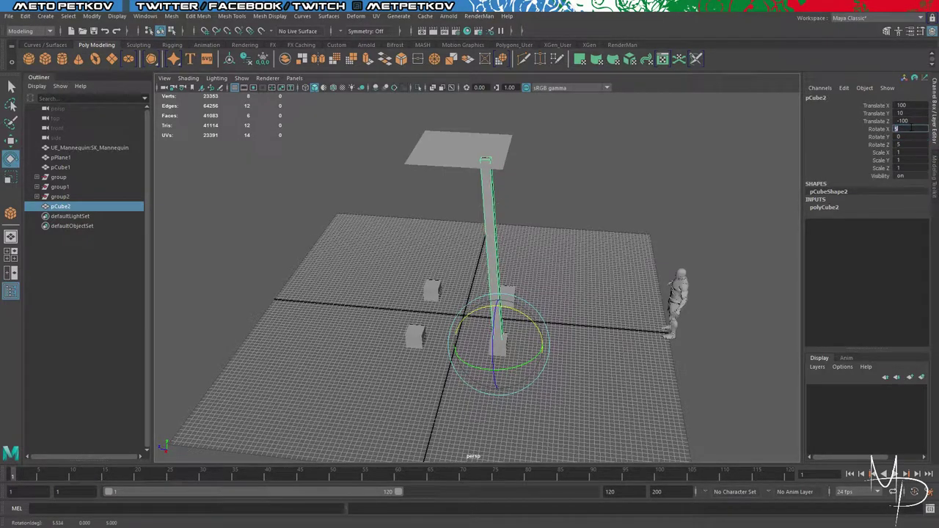
Step: Adjust the height of the leaning pillar's top vertices so its upper end meets the platform plane, and return to object mode
{"action": "left_click_drag", "start_coordinate": [618, 285], "coordinate": [728, 298], "text": "alt"}
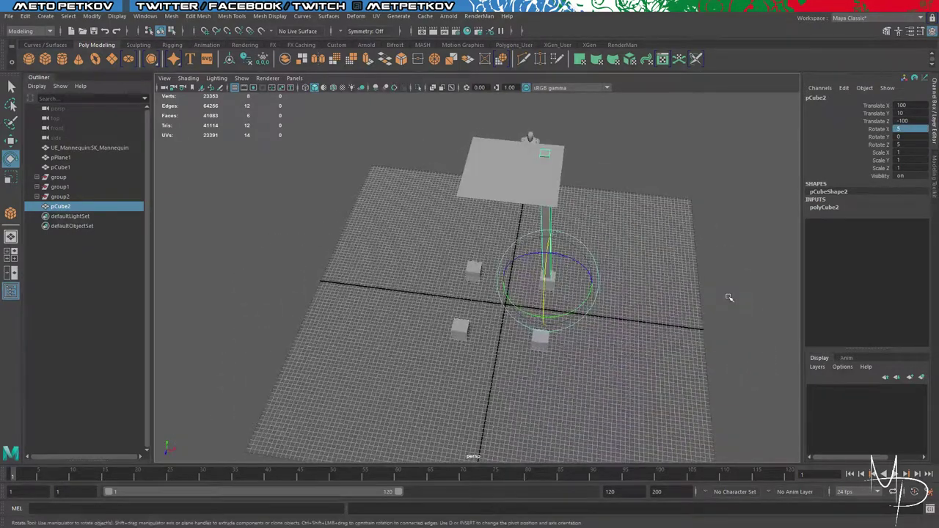
{"action": "right_click", "coordinate": [548, 152]}
{"action": "right_click_drag", "start_coordinate": [549, 152], "coordinate": [596, 138]}
{"action": "left_click", "coordinate": [567, 162]}
{"action": "right_click_drag", "start_coordinate": [543, 151], "coordinate": [487, 154]}
{"action": "left_click_drag", "start_coordinate": [652, 220], "coordinate": [654, 170], "text": "alt"}
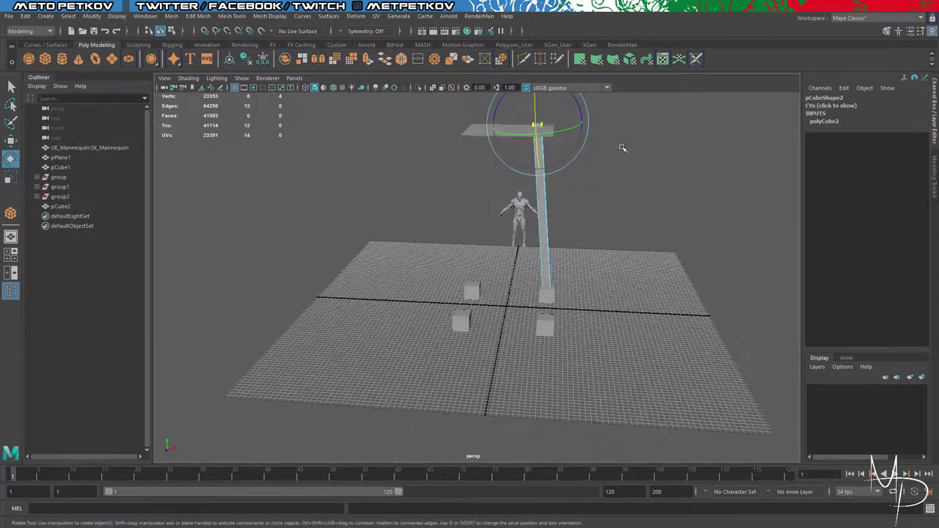
{"action": "middle_click_drag", "start_coordinate": [622, 149], "coordinate": [641, 218], "text": "alt"}
{"action": "left_click", "coordinate": [711, 223]}
{"action": "left_click_drag", "start_coordinate": [578, 197], "coordinate": [584, 198]}
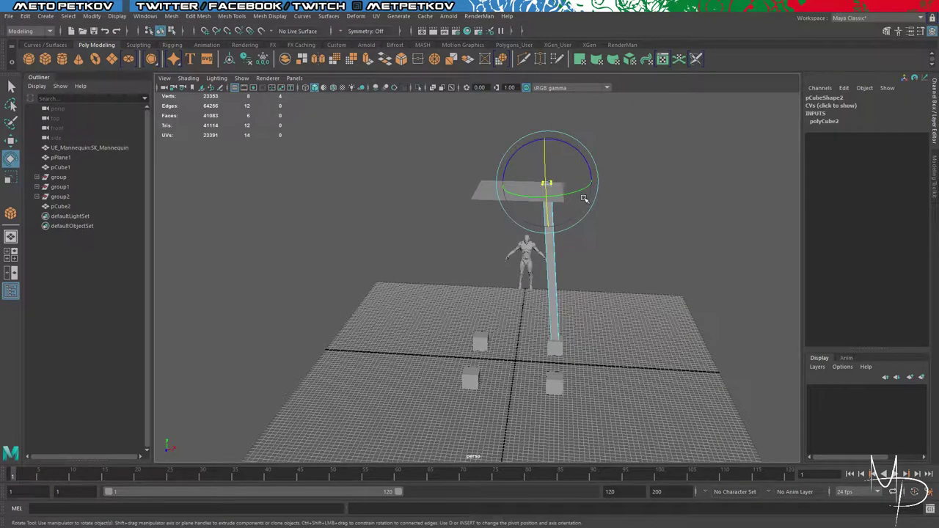
{"action": "key", "text": "w"}
{"action": "scroll", "coordinate": [573, 176], "scroll_direction": "up", "scroll_amount": 5}
{"action": "middle_click_drag", "start_coordinate": [671, 171], "coordinate": [621, 282], "text": "alt"}
{"action": "left_click_drag", "start_coordinate": [578, 145], "coordinate": [580, 145]}
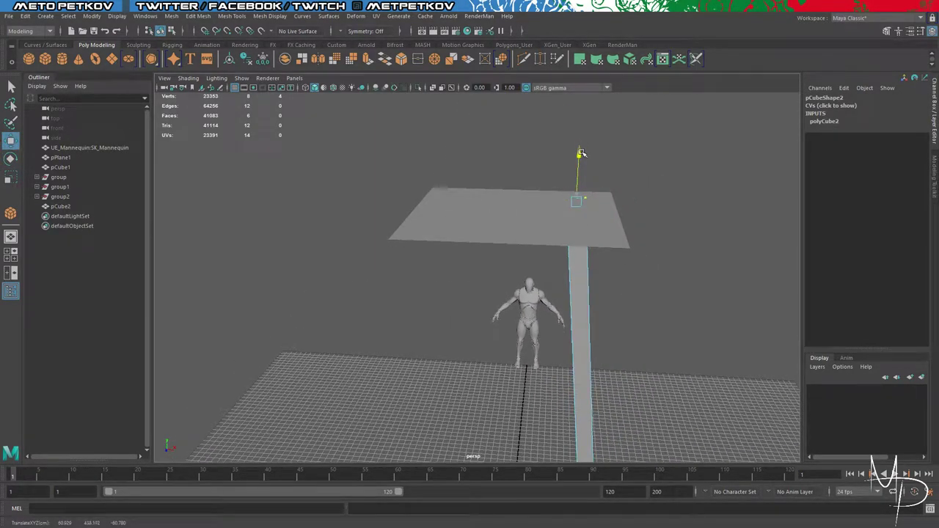
{"action": "left_click_drag", "start_coordinate": [652, 280], "coordinate": [603, 316], "text": "alt"}
{"action": "scroll", "coordinate": [650, 248], "scroll_direction": "down", "scroll_amount": 5}
{"action": "right_click_drag", "start_coordinate": [687, 218], "coordinate": [713, 201]}
{"action": "left_click", "coordinate": [632, 318]}
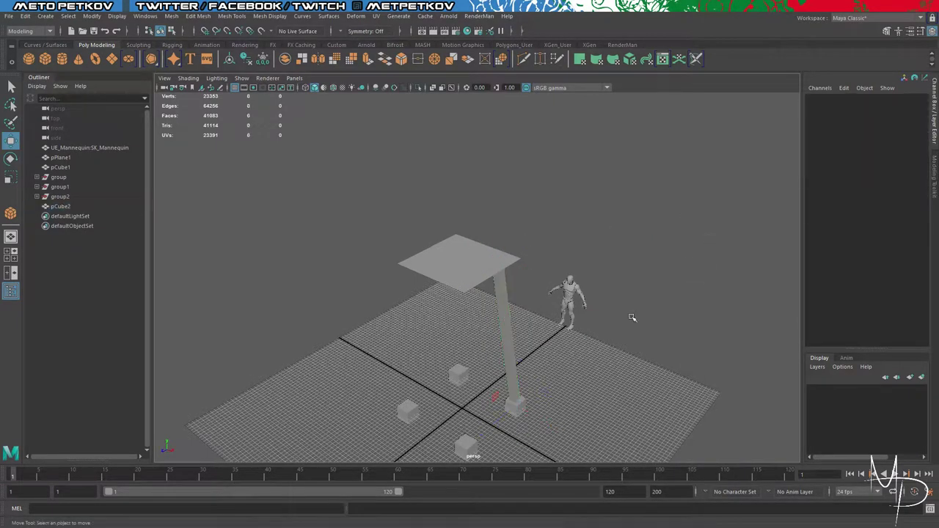
Step: Mirror the leaning pillar across the world Z axis in the positive direction, combined with the original
{"action": "left_click", "coordinate": [511, 350]}
{"action": "left_click_drag", "start_coordinate": [608, 345], "coordinate": [619, 313], "text": "alt"}
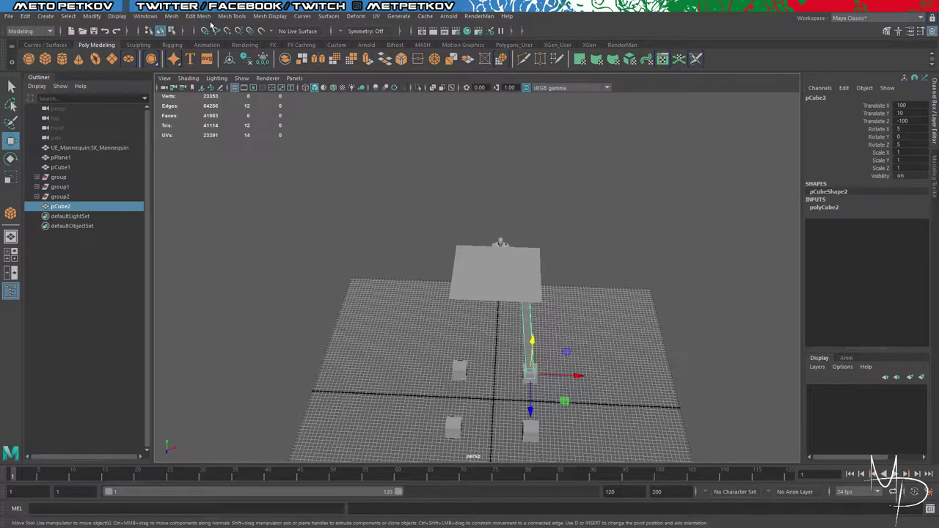
{"action": "left_click", "coordinate": [171, 16]}
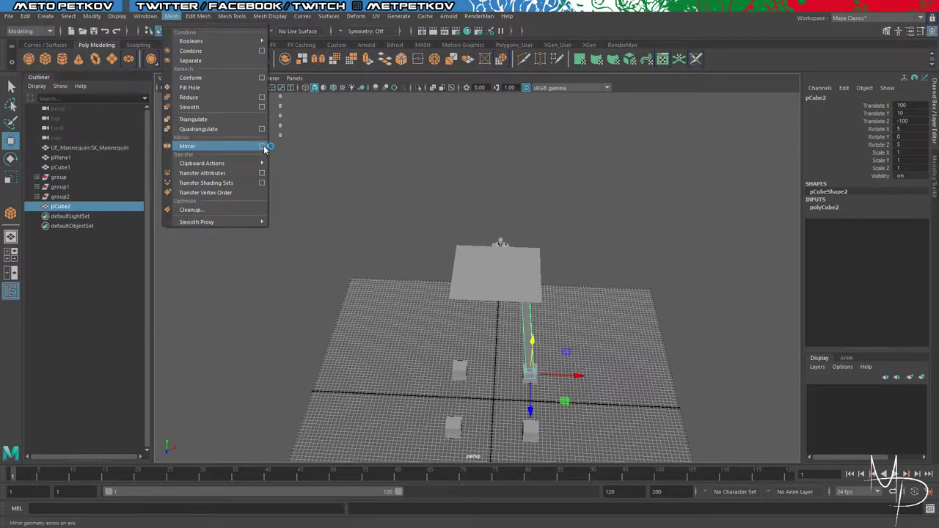
{"action": "left_click", "coordinate": [265, 148]}
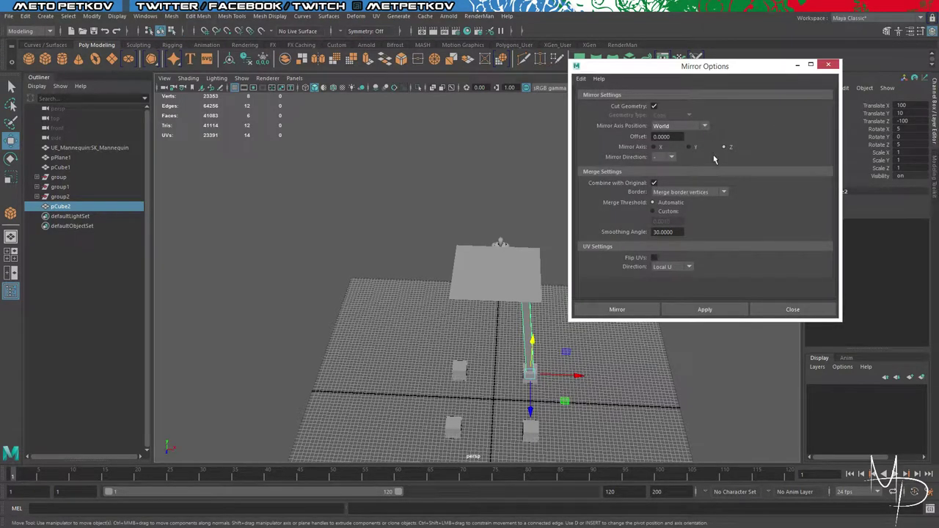
{"action": "left_click", "coordinate": [669, 158]}
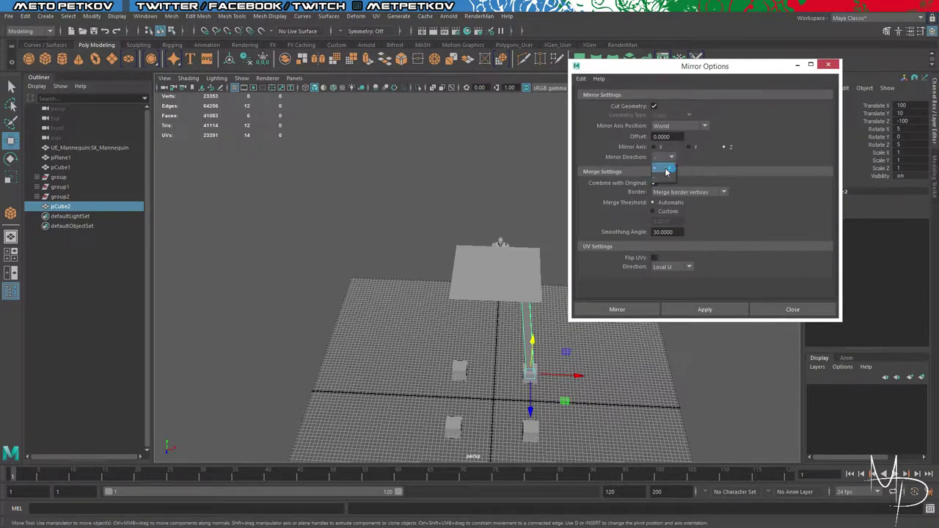
{"action": "left_click", "coordinate": [664, 174]}
{"action": "left_click", "coordinate": [689, 312]}
{"action": "left_click_drag", "start_coordinate": [623, 409], "coordinate": [548, 405], "text": "alt"}
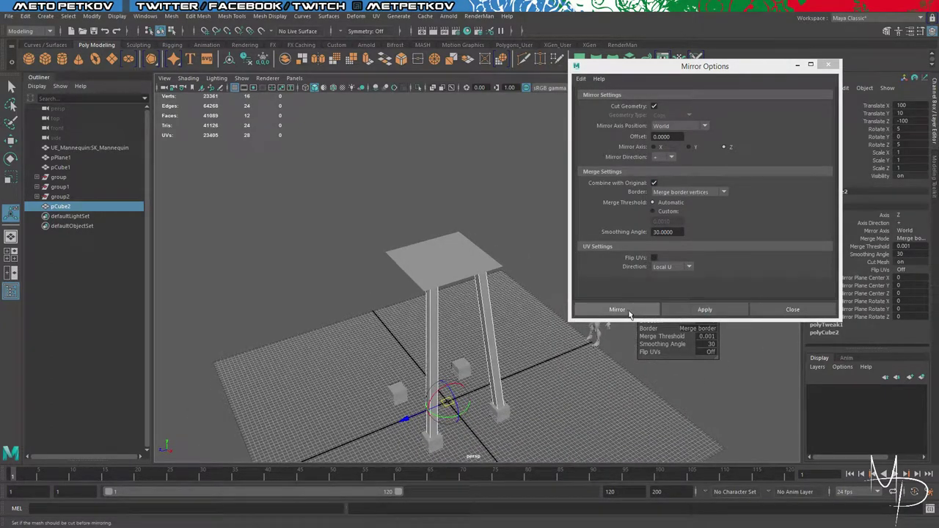
{"action": "left_click", "coordinate": [789, 310]}
{"action": "left_click", "coordinate": [705, 230]}
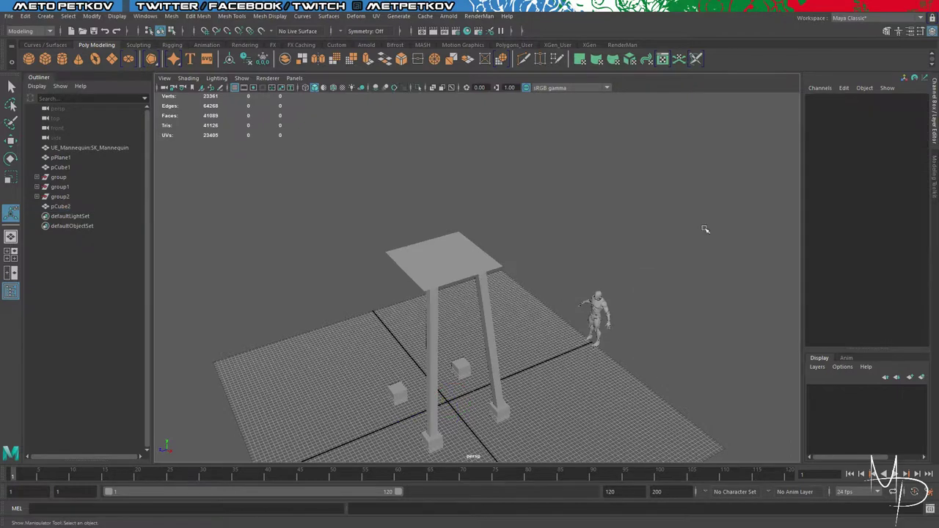
Step: Delete the mirrored pillar pair's construction history and mirror the pair across the world X axis
{"action": "left_click", "coordinate": [484, 357]}
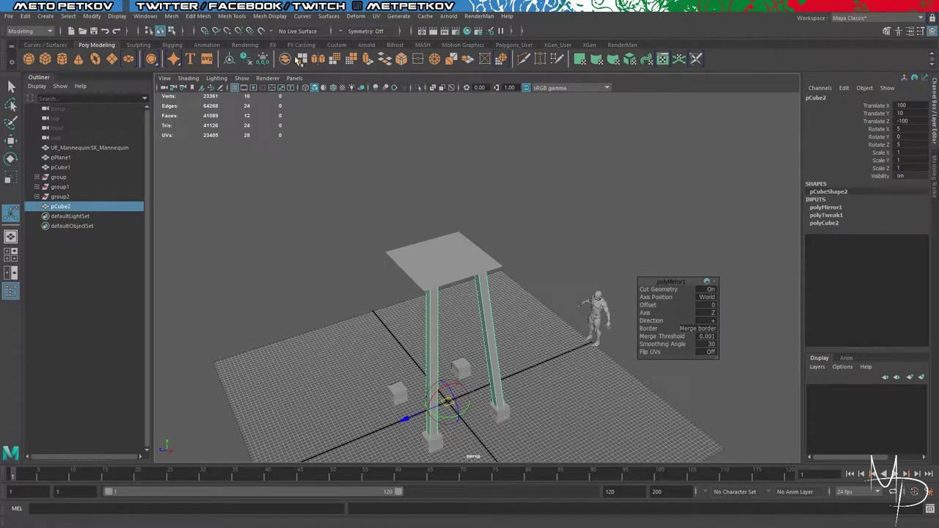
{"action": "left_click", "coordinate": [174, 16]}
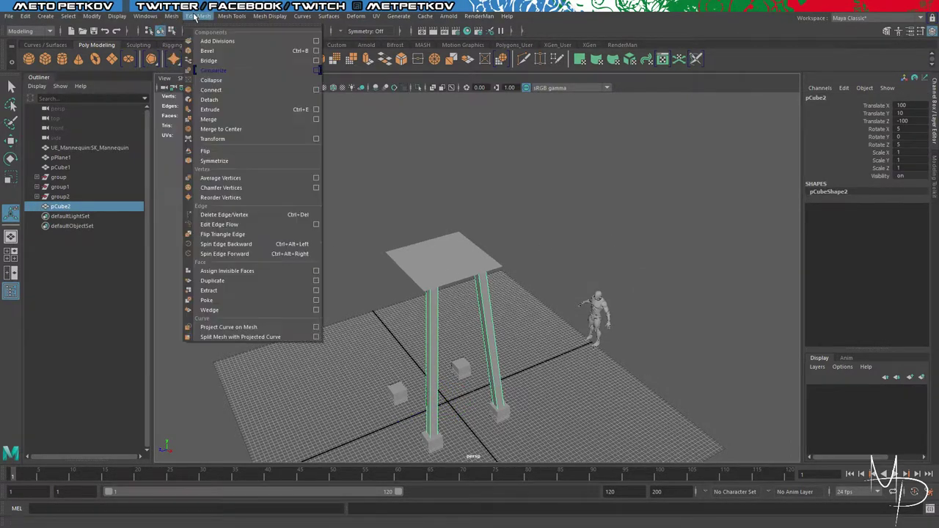
{"action": "mouse_move", "coordinate": [198, 16]}
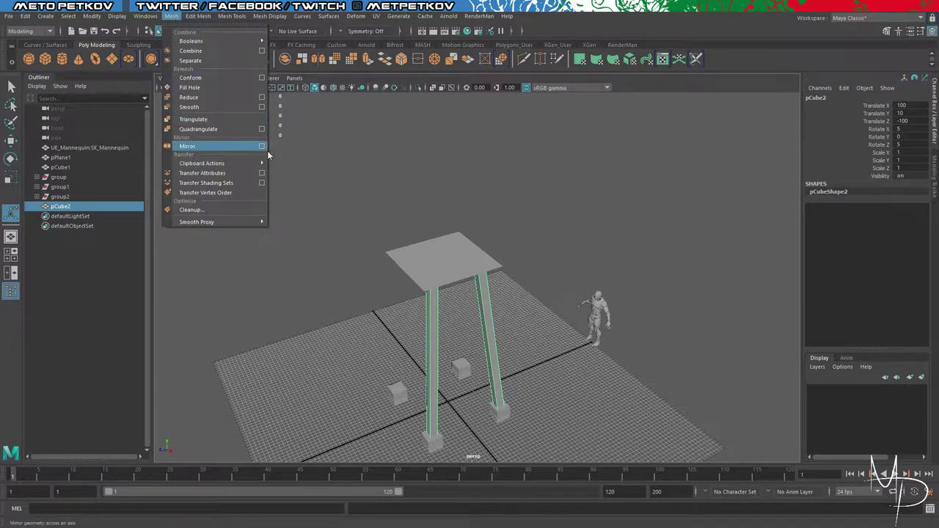
{"action": "left_click", "coordinate": [263, 147]}
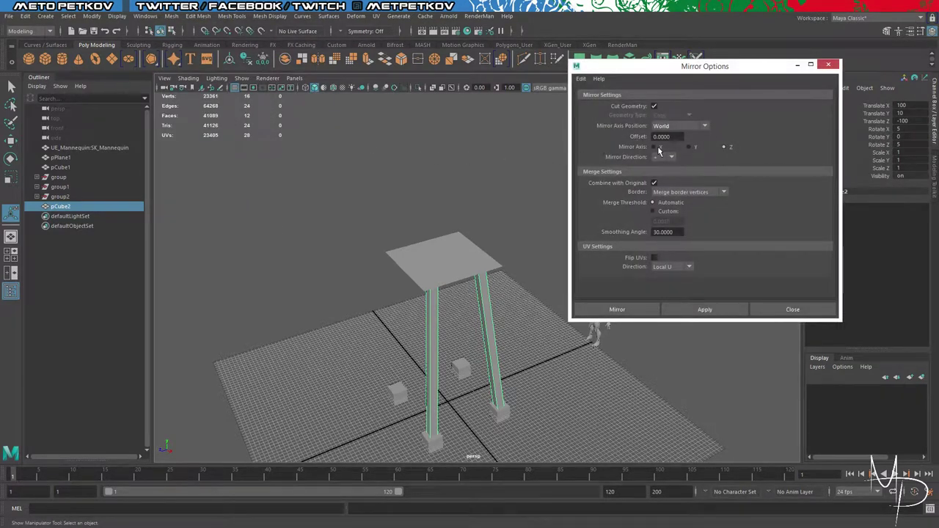
{"action": "left_click", "coordinate": [706, 308]}
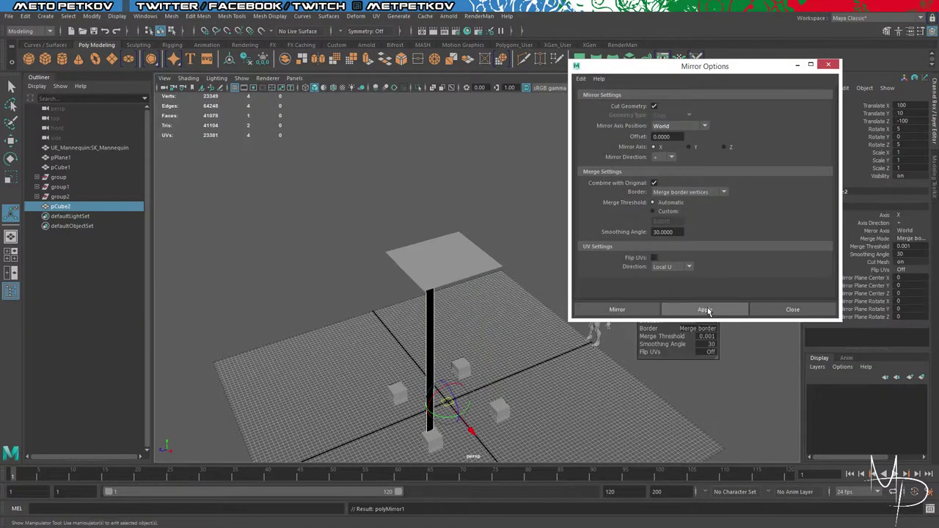
{"action": "left_click", "coordinate": [783, 311]}
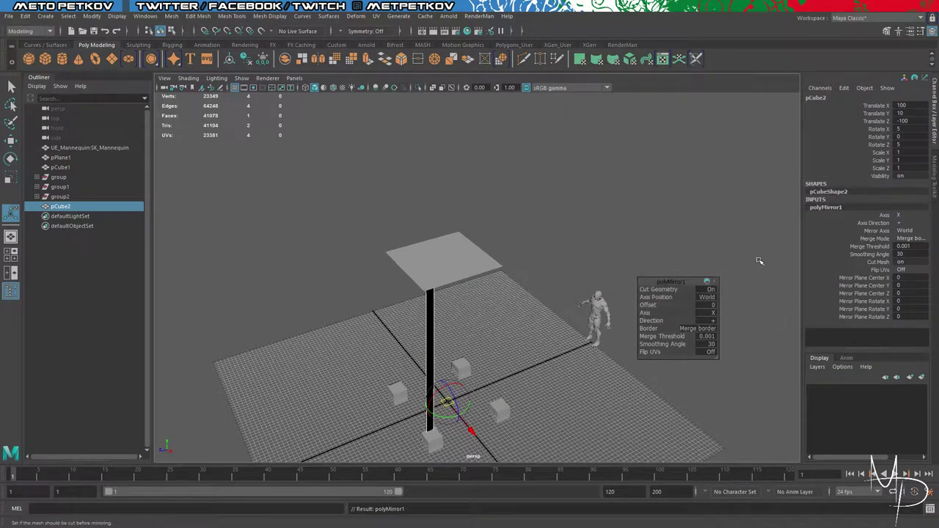
Step: Set the X mirror's direction to negative so pillars stand on all four corner bases
{"action": "key", "text": "ctrl+z"}
{"action": "left_click", "coordinate": [713, 321]}
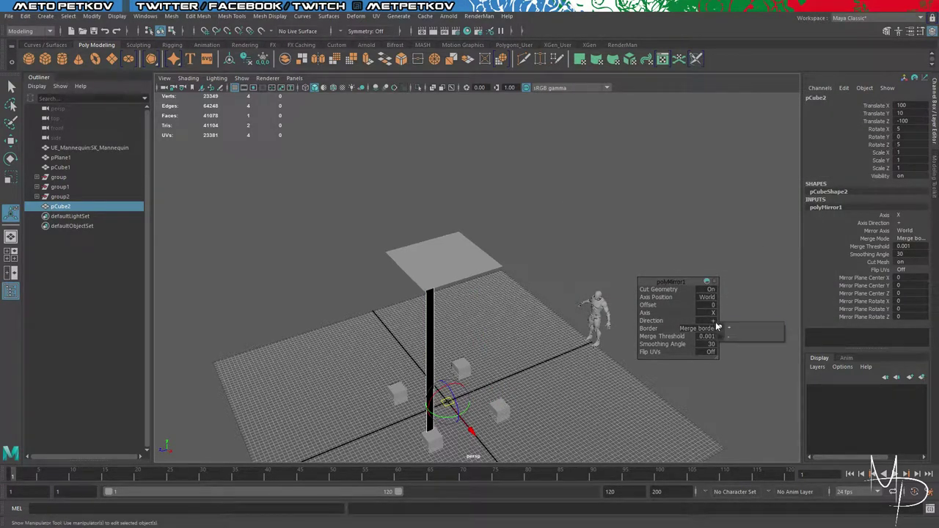
{"action": "left_click", "coordinate": [720, 336]}
{"action": "left_click_drag", "start_coordinate": [552, 160], "coordinate": [623, 155], "text": "alt"}
{"action": "left_click", "coordinate": [669, 190]}
{"action": "left_click_drag", "start_coordinate": [669, 191], "coordinate": [651, 330], "text": "alt"}
Step: Select the platform plane's single face in face mode with the Move tool active
{"action": "left_click", "coordinate": [515, 281]}
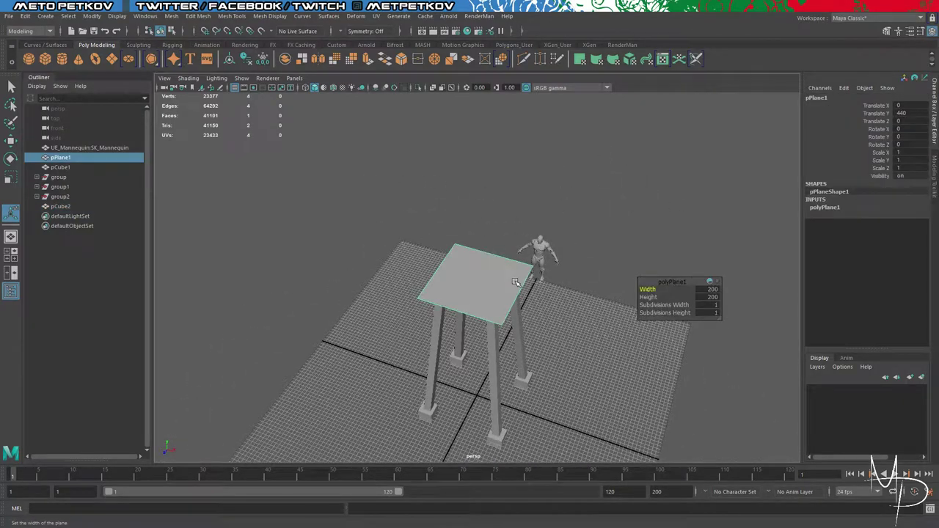
{"action": "scroll", "coordinate": [515, 282], "scroll_direction": "up", "scroll_amount": 3}
{"action": "scroll", "coordinate": [515, 282], "scroll_direction": "down", "scroll_amount": 4}
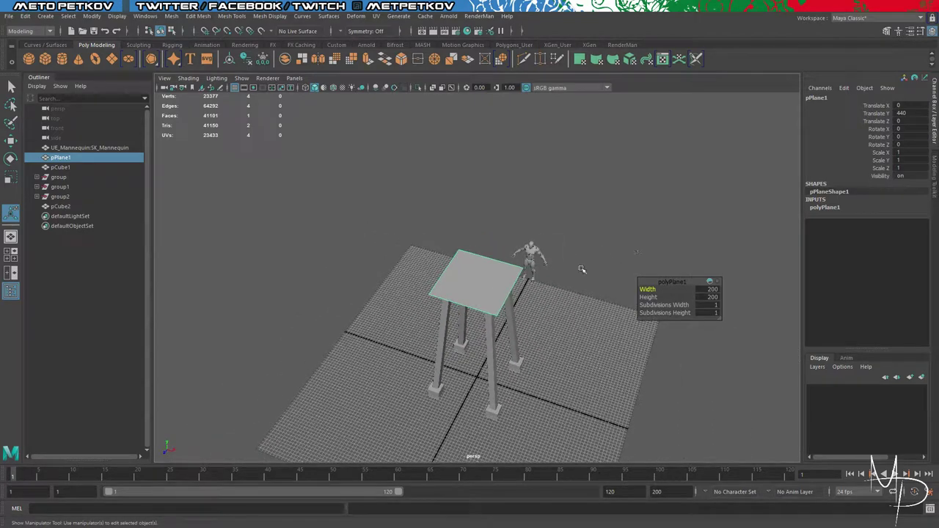
{"action": "key", "text": "w"}
{"action": "left_click", "coordinate": [590, 200]}
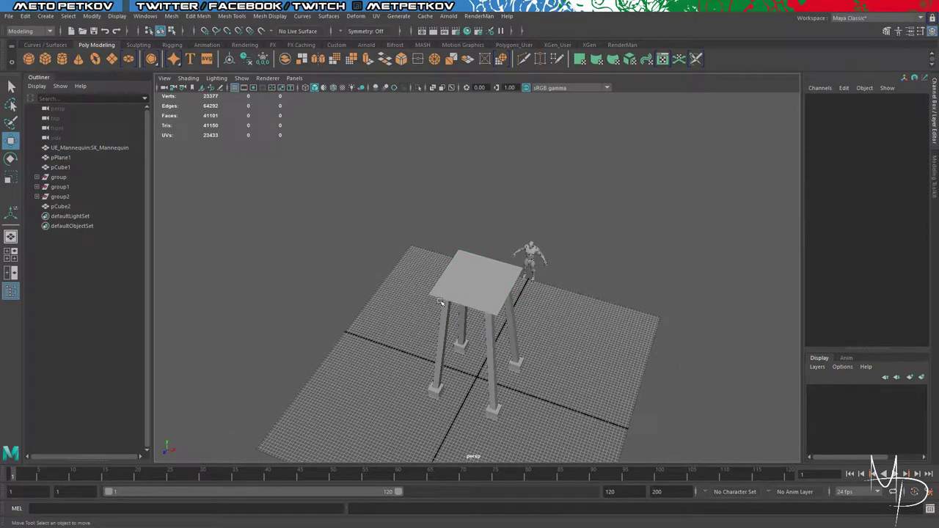
{"action": "left_click", "coordinate": [473, 273]}
{"action": "right_click_drag", "start_coordinate": [473, 268], "coordinate": [475, 275]}
{"action": "left_click", "coordinate": [478, 277]}
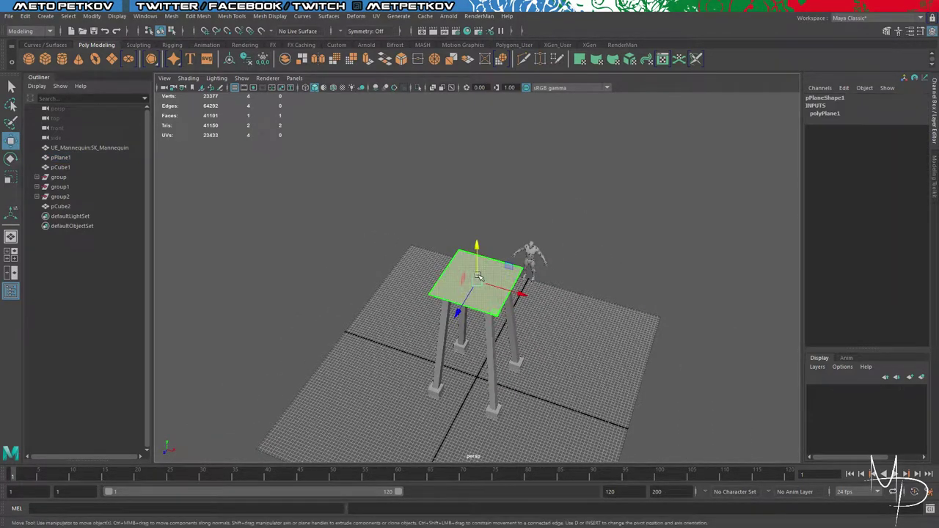
Step: Try to inset the platform's face using Extrude with an offset of 14.8
{"action": "key", "text": "ctrl+e"}
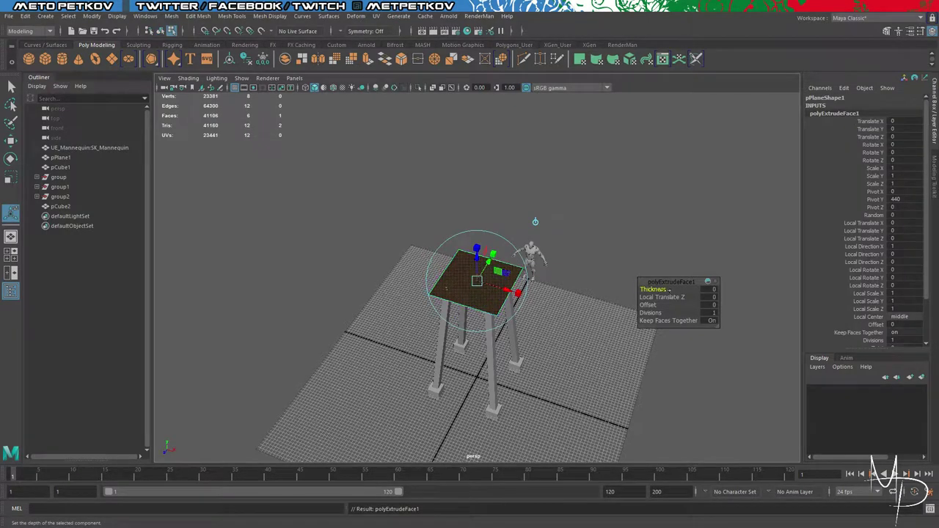
{"action": "left_click_drag", "start_coordinate": [652, 305], "coordinate": [723, 302]}
{"action": "scroll", "coordinate": [557, 239], "scroll_direction": "up", "scroll_amount": 5}
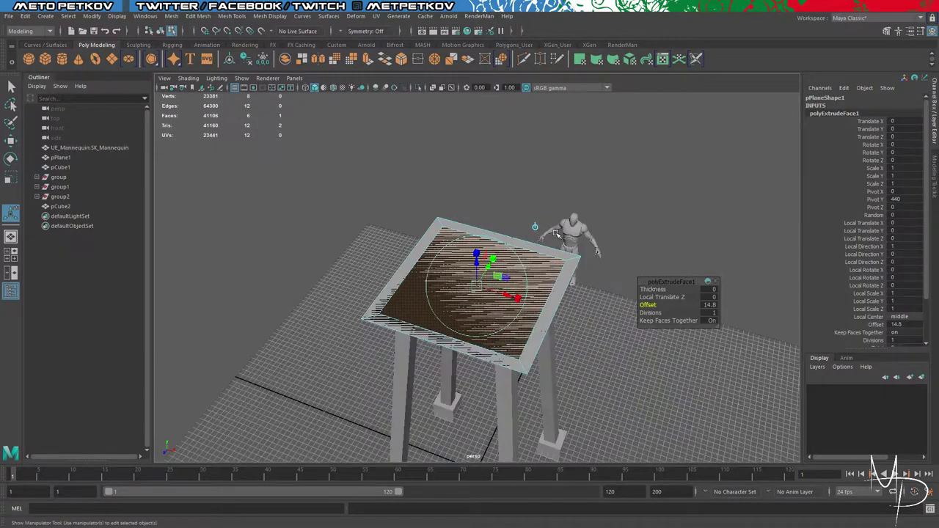
{"action": "scroll", "coordinate": [555, 234], "scroll_direction": "down", "scroll_amount": 4}
{"action": "scroll", "coordinate": [555, 234], "scroll_direction": "up", "scroll_amount": 2}
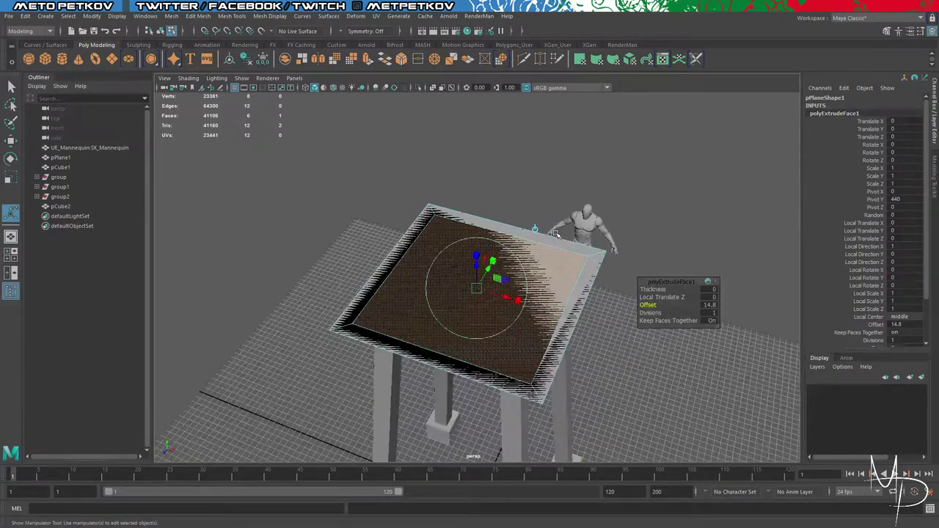
{"action": "scroll", "coordinate": [555, 234], "scroll_direction": "down", "scroll_amount": 4}
{"action": "key", "text": "ctrl+z"}
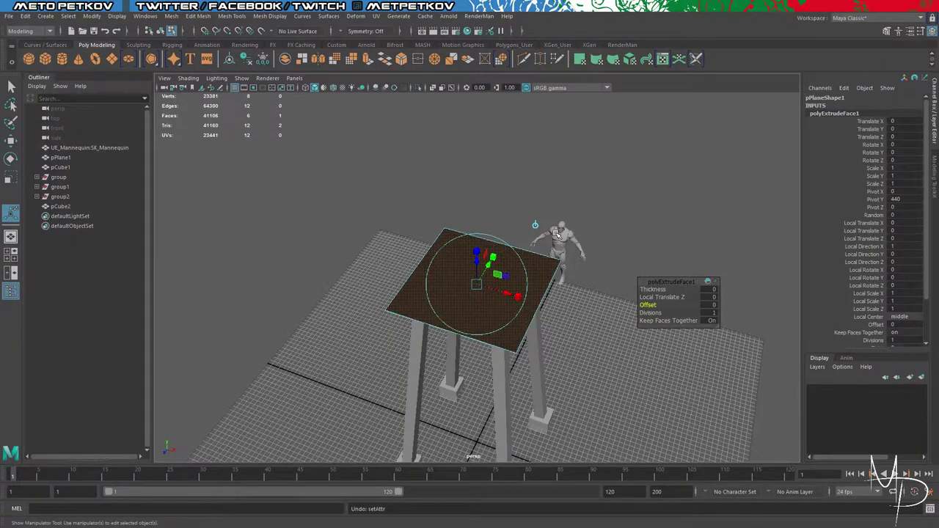
{"action": "key", "text": "ctrl+z"}
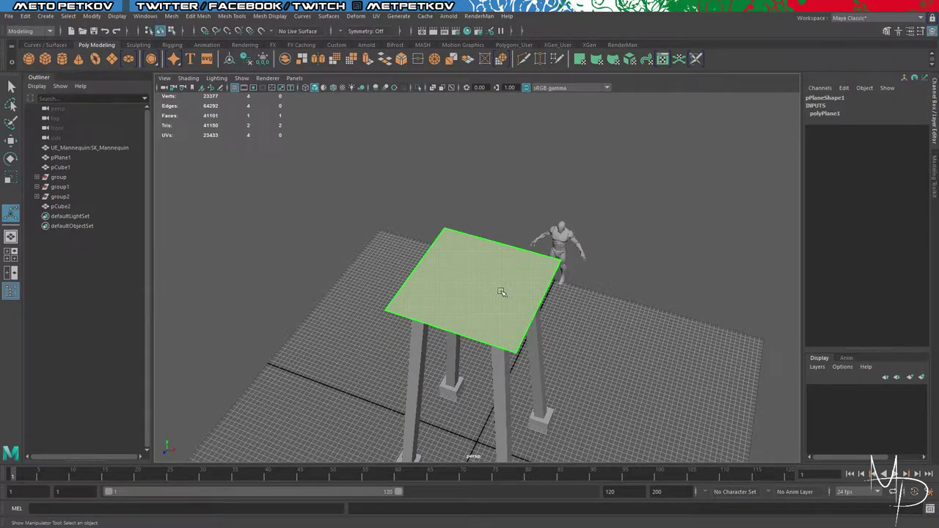
Step: Extrude the platform's face upward into a box a little over 100 cm tall
{"action": "key", "text": "w"}
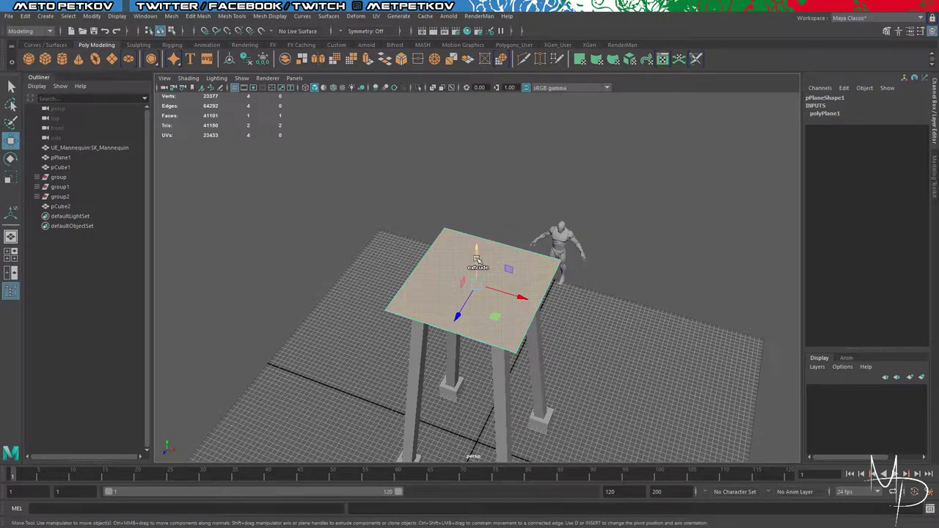
{"action": "left_click_drag", "start_coordinate": [476, 259], "coordinate": [476, 198], "text": "shift"}
{"action": "left_click_drag", "start_coordinate": [551, 293], "coordinate": [626, 298], "text": "alt"}
{"action": "left_click_drag", "start_coordinate": [685, 301], "coordinate": [580, 298], "text": "alt"}
{"action": "left_click_drag", "start_coordinate": [399, 100], "coordinate": [399, 100]}
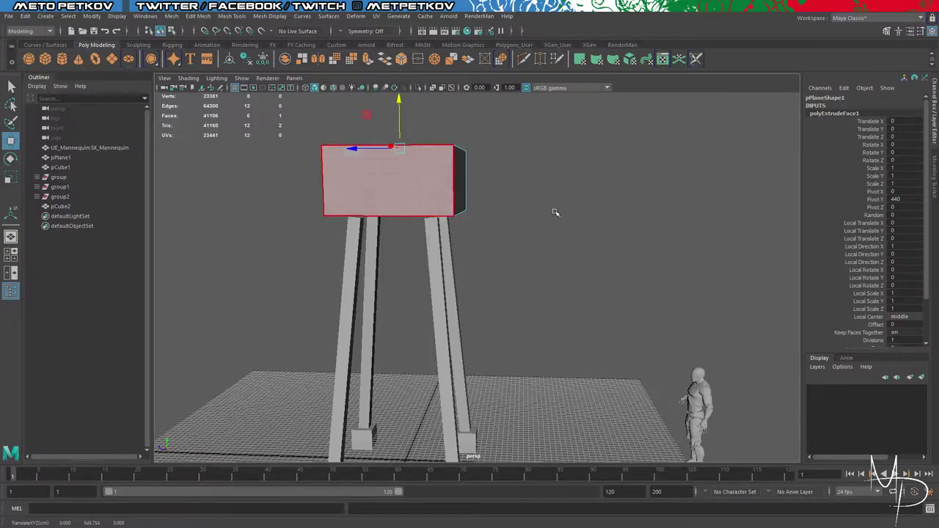
{"action": "left_click_drag", "start_coordinate": [555, 211], "coordinate": [559, 237], "text": "alt"}
Step: Move the vertices on the box's mannequin-facing side inward along Z to line up with the pillar tops
{"action": "right_click", "coordinate": [522, 181]}
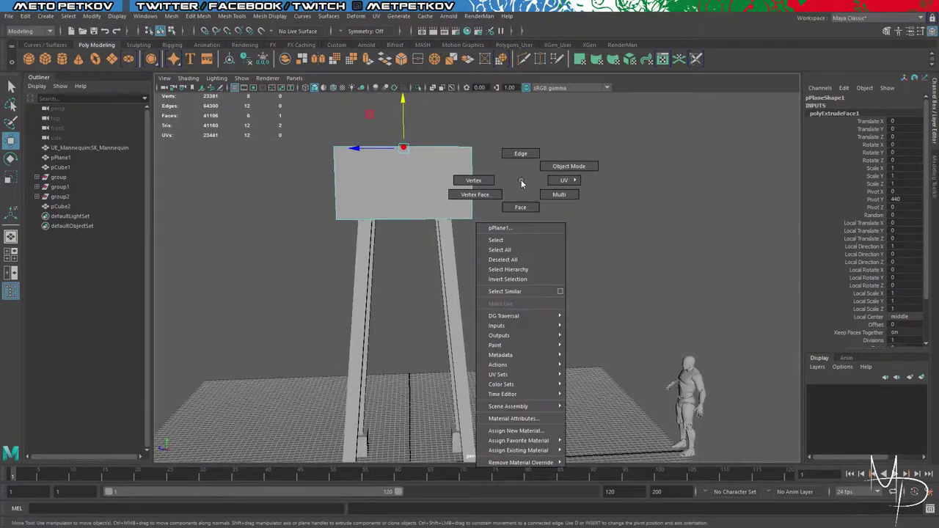
{"action": "right_click_drag", "start_coordinate": [521, 180], "coordinate": [473, 182]}
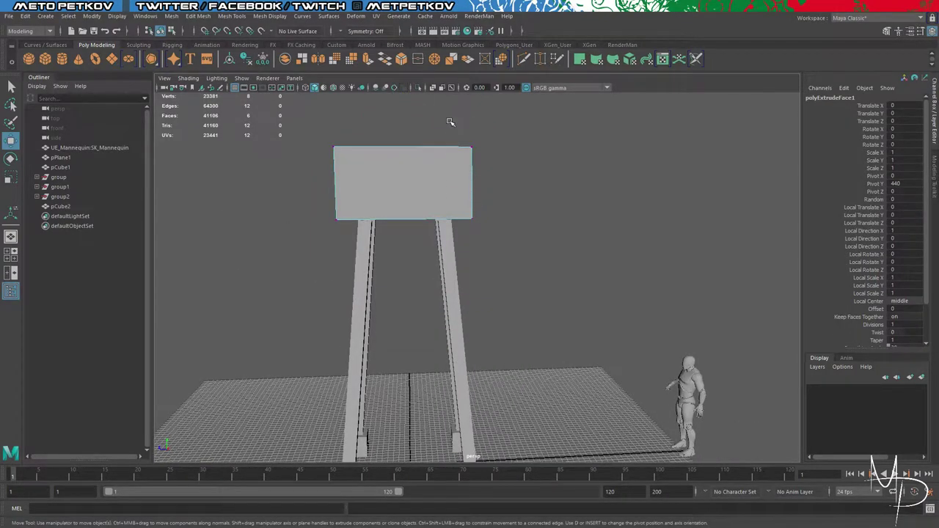
{"action": "left_click_drag", "start_coordinate": [450, 121], "coordinate": [499, 260]}
{"action": "mouse_move", "coordinate": [564, 200]}
{"action": "left_mouse_down", "text": "alt"}
{"action": "mouse_move", "coordinate": [553, 208]}
{"action": "mouse_move", "coordinate": [565, 206]}
{"action": "left_mouse_up", "text": "alt"}
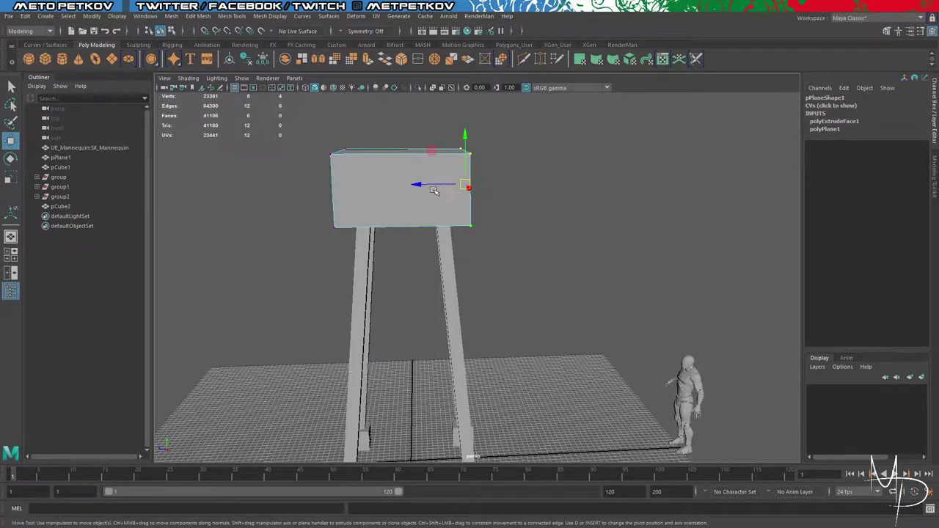
{"action": "left_click_drag", "start_coordinate": [417, 185], "coordinate": [446, 217]}
Step: Grid-snap the vertices of the box's two X sides inward to line up with the pillar tops
{"action": "left_click_drag", "start_coordinate": [631, 265], "coordinate": [484, 130], "text": "alt"}
{"action": "key", "text": "x"}
{"action": "left_click_drag", "start_coordinate": [458, 184], "coordinate": [487, 196]}
{"action": "left_click_drag", "start_coordinate": [410, 249], "coordinate": [634, 250], "text": "alt"}
{"action": "left_click_drag", "start_coordinate": [610, 287], "coordinate": [538, 86]}
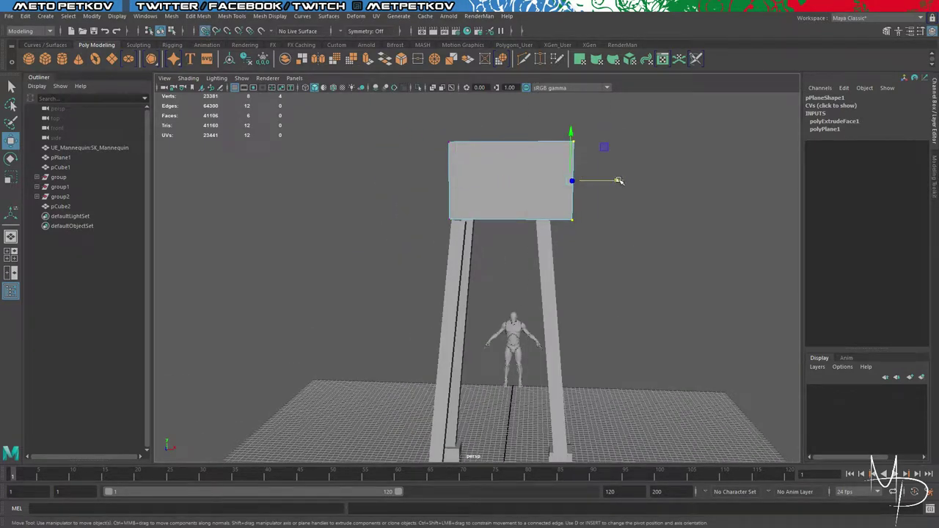
{"action": "left_click_drag", "start_coordinate": [619, 181], "coordinate": [551, 214]}
Step: Grid-snap the vertices on the box's remaining Z side inward along Z to line up with the pillar tops
{"action": "left_click_drag", "start_coordinate": [664, 244], "coordinate": [553, 234], "text": "alt"}
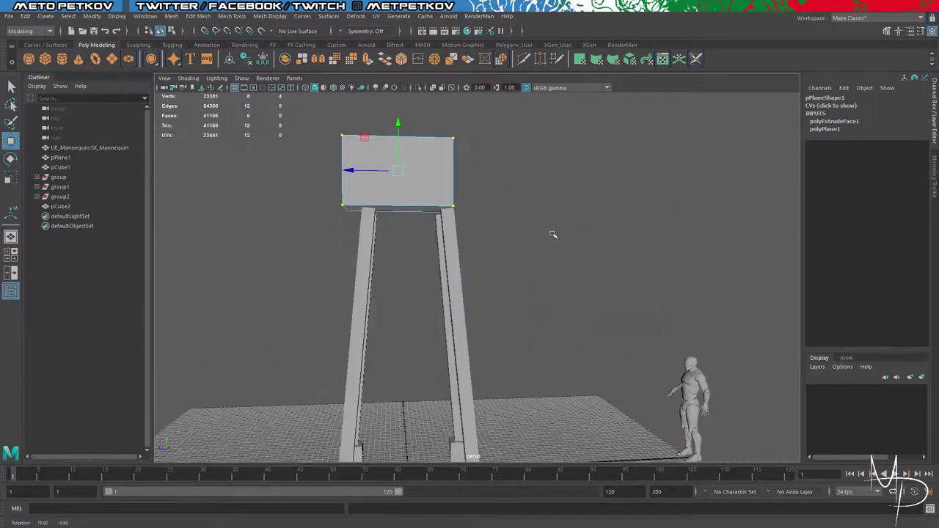
{"action": "left_click_drag", "start_coordinate": [305, 101], "coordinate": [359, 267]}
{"action": "left_click_drag", "start_coordinate": [384, 233], "coordinate": [388, 248], "text": "alt"}
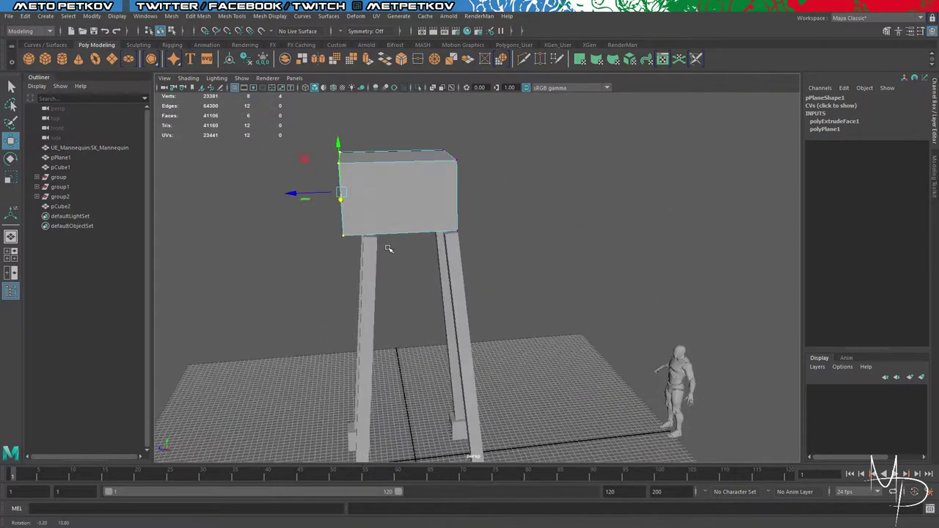
{"action": "key", "text": "x"}
{"action": "left_click_drag", "start_coordinate": [292, 193], "coordinate": [361, 201]}
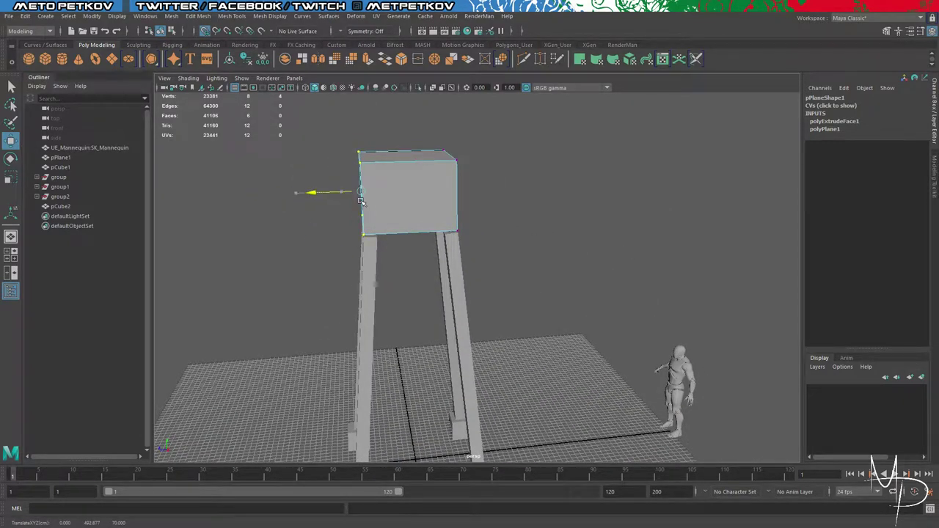
{"action": "left_click", "coordinate": [537, 222]}
Step: Raise the top vertices of all four pillars slightly along Y so the pillars reach into the box
{"action": "left_click_drag", "start_coordinate": [537, 223], "coordinate": [588, 245], "text": "alt"}
{"action": "scroll", "coordinate": [631, 215], "scroll_direction": "down", "scroll_amount": 10}
{"action": "scroll", "coordinate": [498, 254], "scroll_direction": "up", "scroll_amount": 10}
{"action": "right_click_drag", "start_coordinate": [496, 236], "coordinate": [463, 239]}
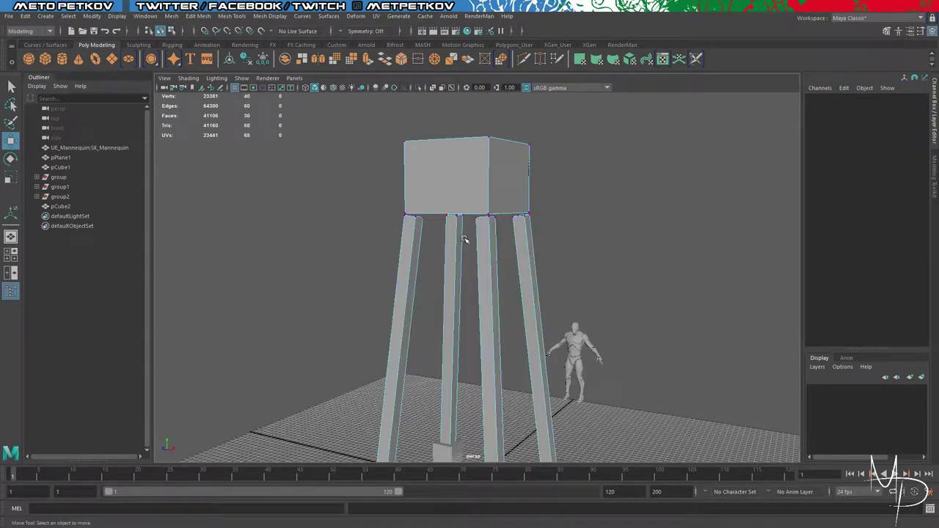
{"action": "mouse_move", "coordinate": [596, 213]}
{"action": "right_mouse_down"}
{"action": "mouse_move", "coordinate": [641, 197]}
{"action": "mouse_move", "coordinate": [598, 213]}
{"action": "right_mouse_up"}
{"action": "left_click", "coordinate": [614, 209]}
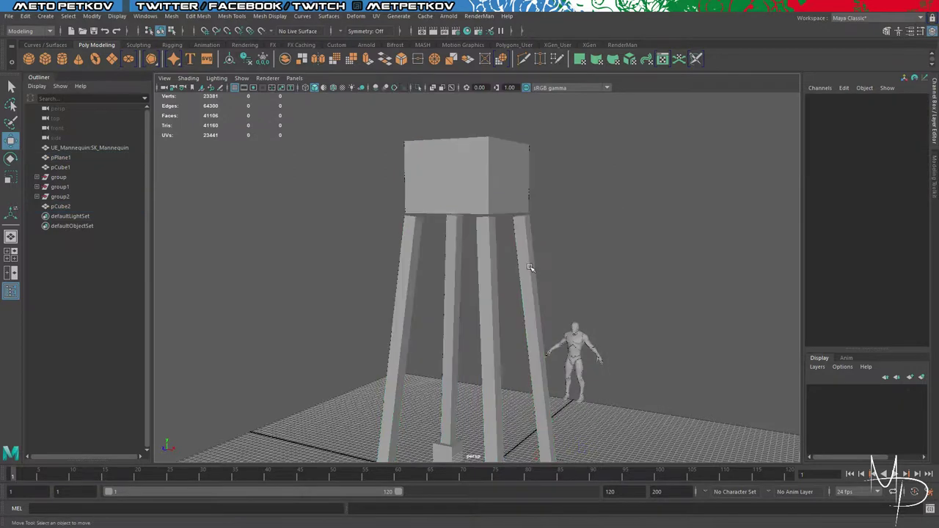
{"action": "left_click", "coordinate": [531, 267]}
{"action": "right_click_drag", "start_coordinate": [531, 268], "coordinate": [473, 231]}
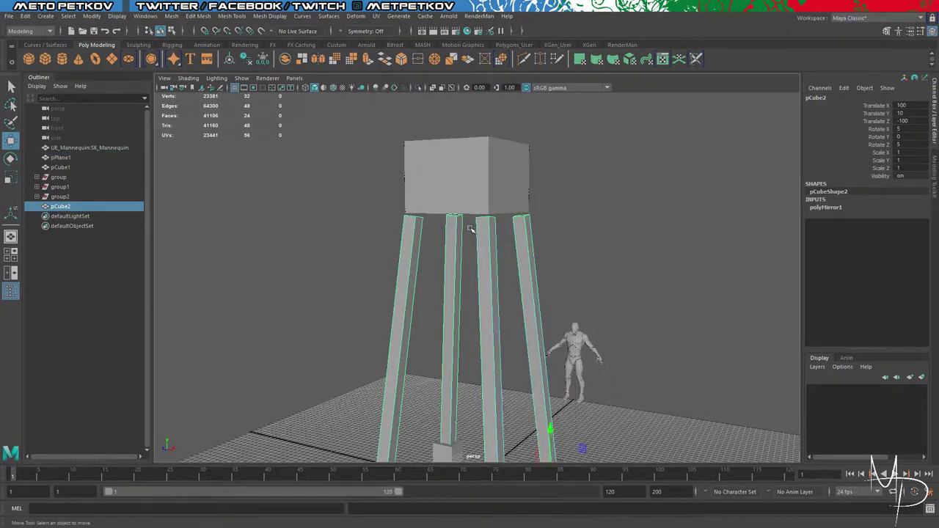
{"action": "left_click_drag", "start_coordinate": [316, 164], "coordinate": [570, 231]}
{"action": "left_click_drag", "start_coordinate": [470, 172], "coordinate": [468, 159]}
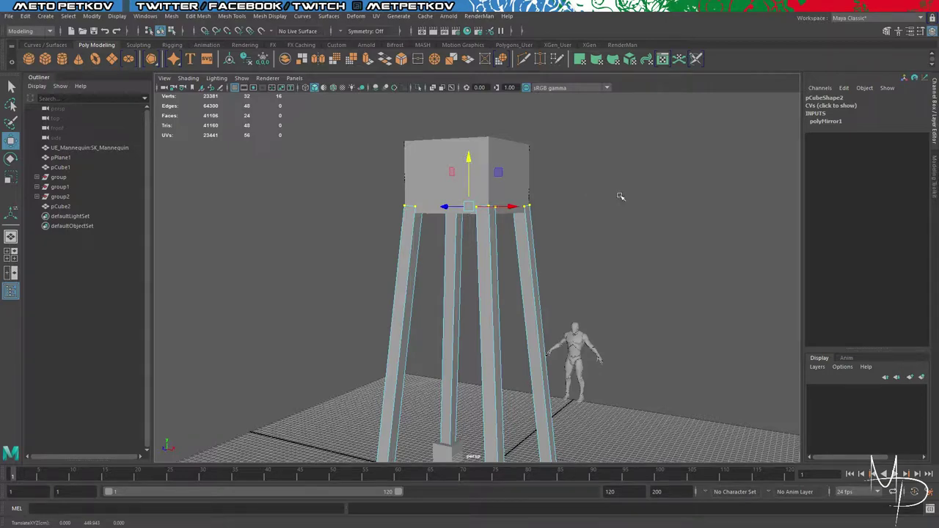
Step: Scale the pillars' top vertices slightly inward in X and Z so they sit inside the box
{"action": "left_click_drag", "start_coordinate": [618, 198], "coordinate": [637, 248], "text": "alt"}
{"action": "key", "text": "r"}
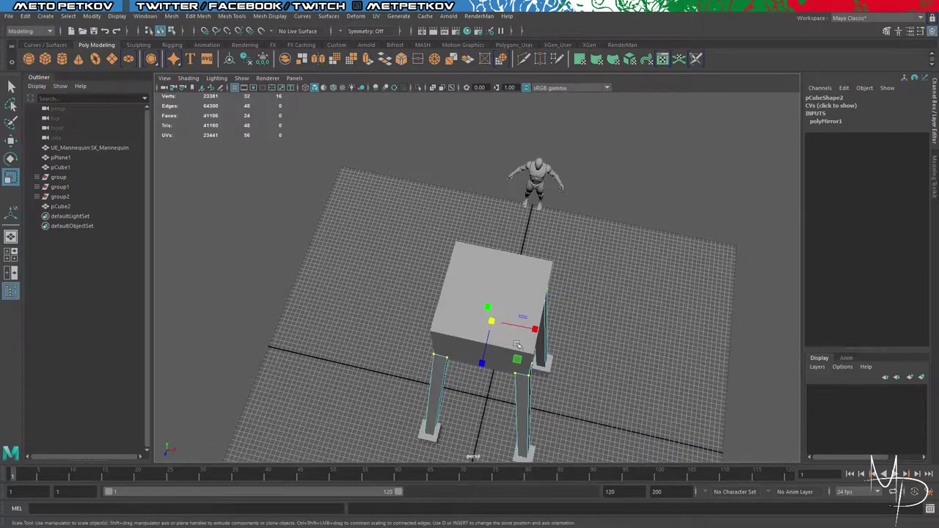
{"action": "left_click_drag", "start_coordinate": [518, 360], "coordinate": [515, 360]}
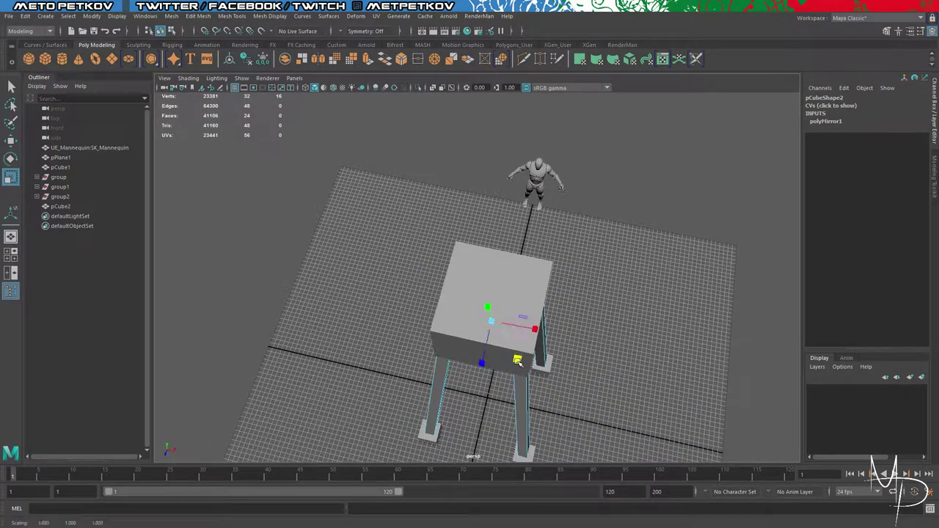
{"action": "left_click_drag", "start_coordinate": [625, 369], "coordinate": [540, 258], "text": "alt"}
{"action": "left_click", "coordinate": [609, 239]}
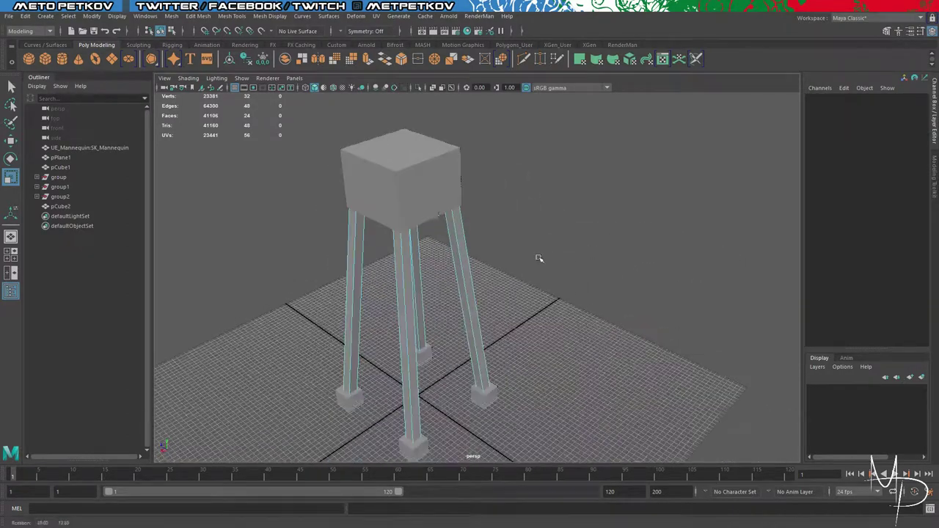
Step: Inset the box's top face using Extrude with an offset of 11.9
{"action": "left_click", "coordinate": [418, 183]}
{"action": "right_click_drag", "start_coordinate": [571, 158], "coordinate": [630, 142]}
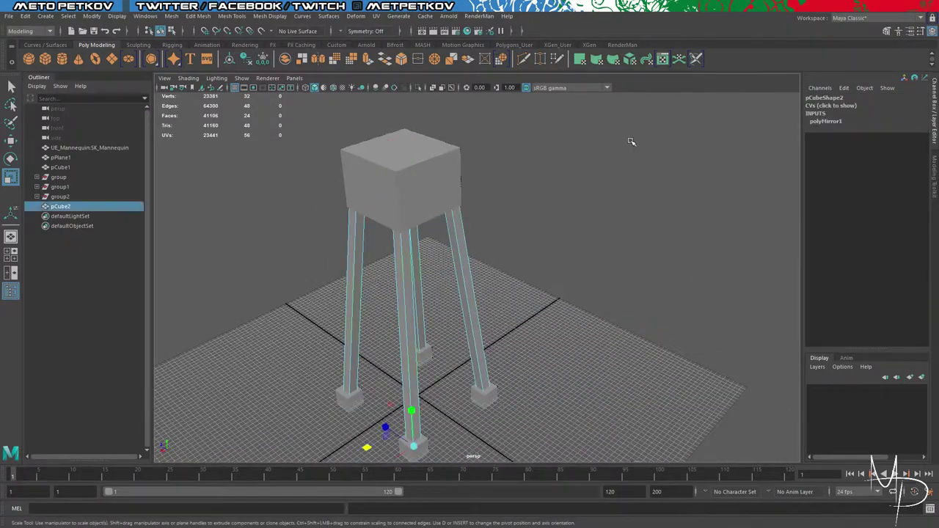
{"action": "left_click", "coordinate": [629, 143]}
{"action": "left_click", "coordinate": [417, 180]}
{"action": "left_click_drag", "start_coordinate": [506, 267], "coordinate": [711, 272], "text": "alt"}
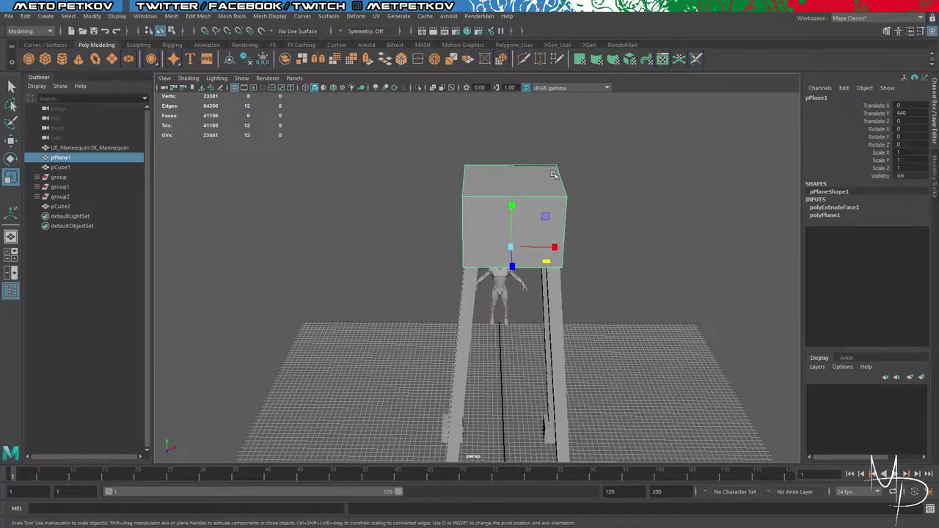
{"action": "left_click_drag", "start_coordinate": [553, 173], "coordinate": [555, 195], "text": "alt"}
{"action": "right_click_drag", "start_coordinate": [575, 152], "coordinate": [575, 180]}
{"action": "left_click", "coordinate": [515, 243]}
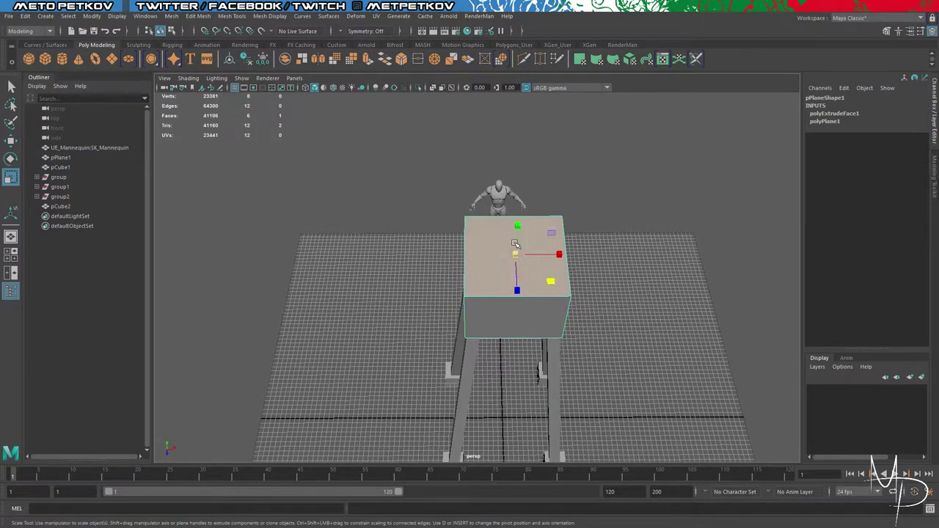
{"action": "left_click", "coordinate": [515, 244]}
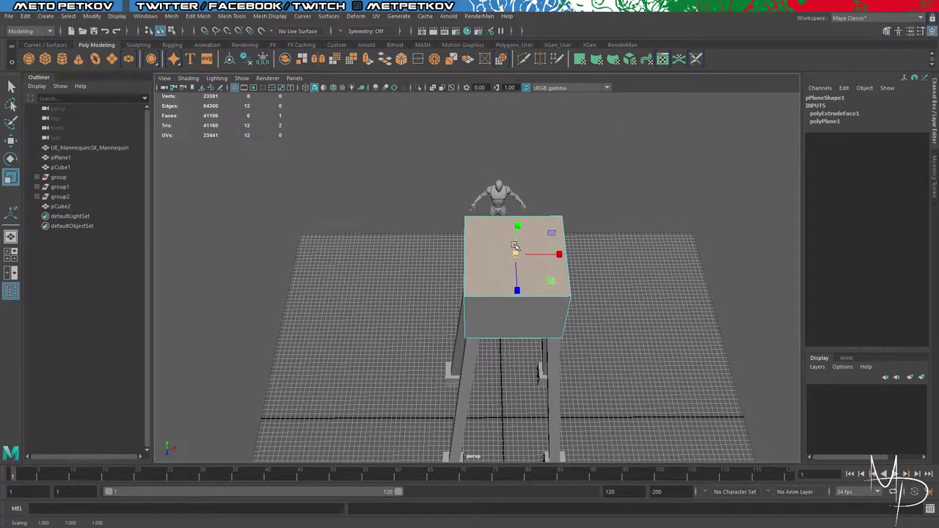
{"action": "key", "text": "ctrl+e"}
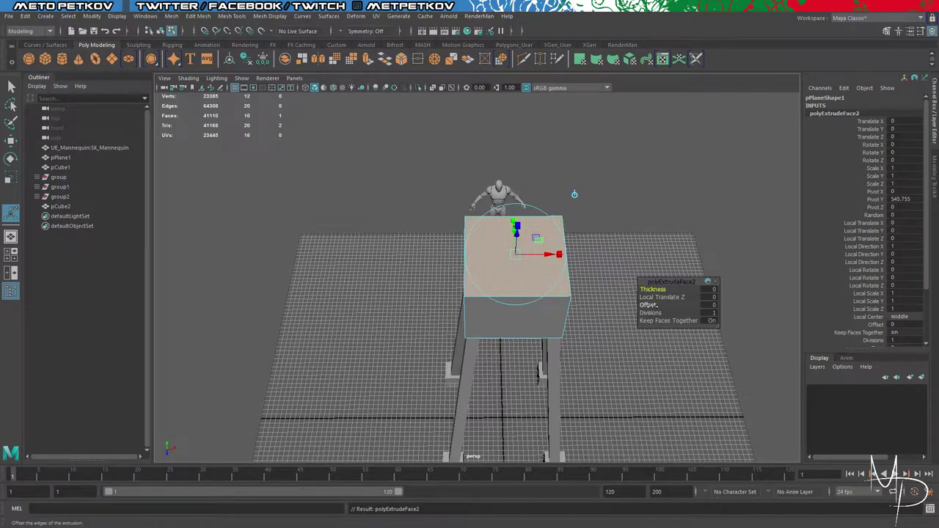
{"action": "left_click_drag", "start_coordinate": [651, 305], "coordinate": [704, 309]}
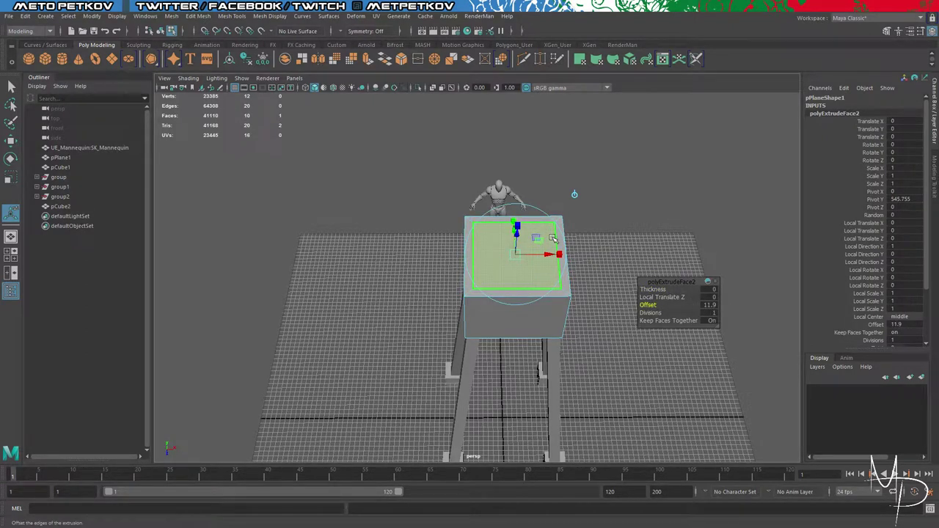
Step: Extrude the inset top face downward with a local Z translation of about -81.72 to hollow out the box
{"action": "key", "text": "ctrl+e"}
{"action": "left_click_drag", "start_coordinate": [518, 241], "coordinate": [526, 274]}
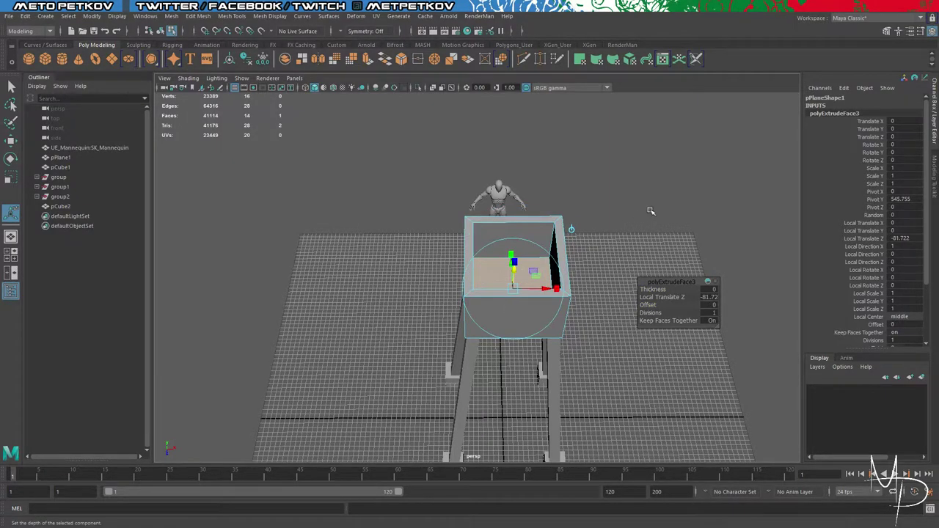
{"action": "left_click_drag", "start_coordinate": [651, 210], "coordinate": [520, 192], "text": "alt"}
{"action": "left_click", "coordinate": [578, 199]}
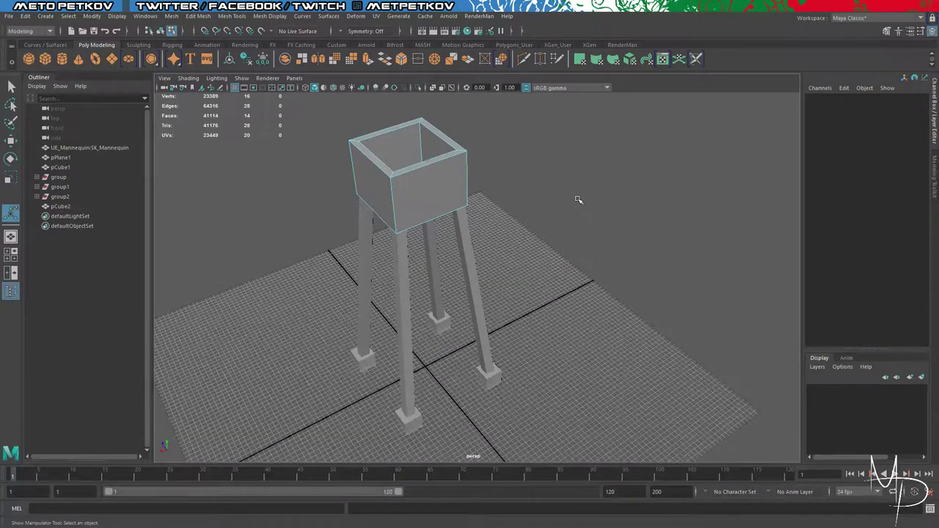
Step: Insert 2 evenly spaced edge loops across the X width of the hollow box with the Insert Edge Loop tool
{"action": "left_click_drag", "start_coordinate": [578, 200], "coordinate": [555, 195], "text": "alt"}
{"action": "middle_click_drag", "start_coordinate": [537, 154], "coordinate": [541, 208], "text": "alt"}
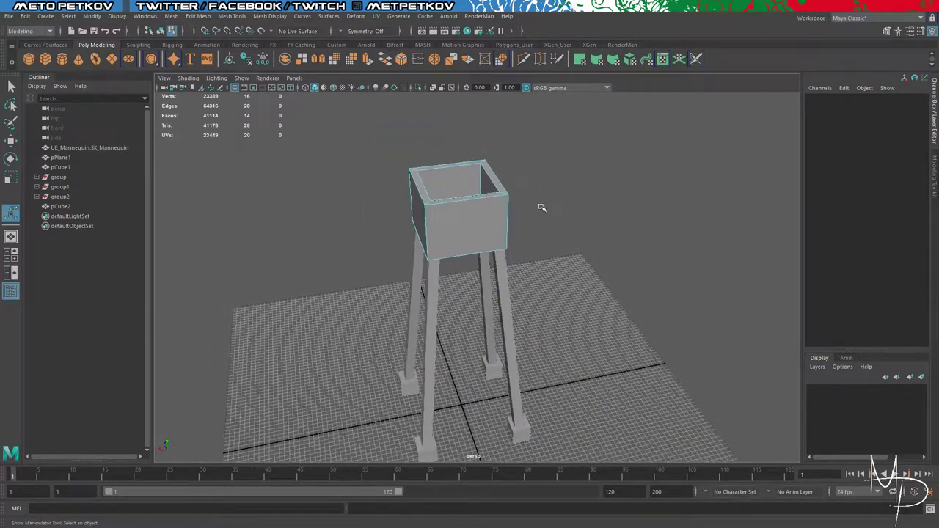
{"action": "scroll", "coordinate": [542, 208], "scroll_direction": "up", "scroll_amount": 3}
{"action": "left_click_drag", "start_coordinate": [606, 216], "coordinate": [809, 228], "text": "alt"}
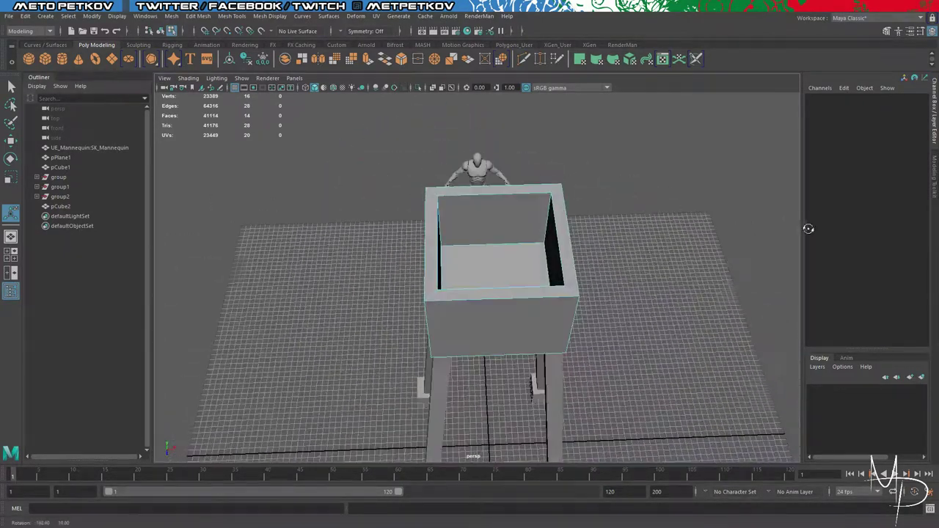
{"action": "key", "text": "q"}
{"action": "right_click", "coordinate": [499, 195]}
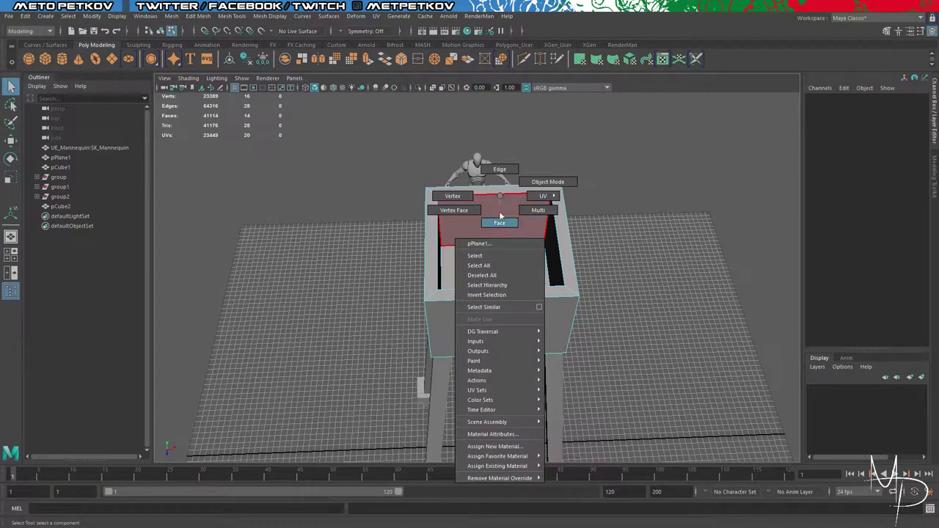
{"action": "right_click", "coordinate": [493, 193]}
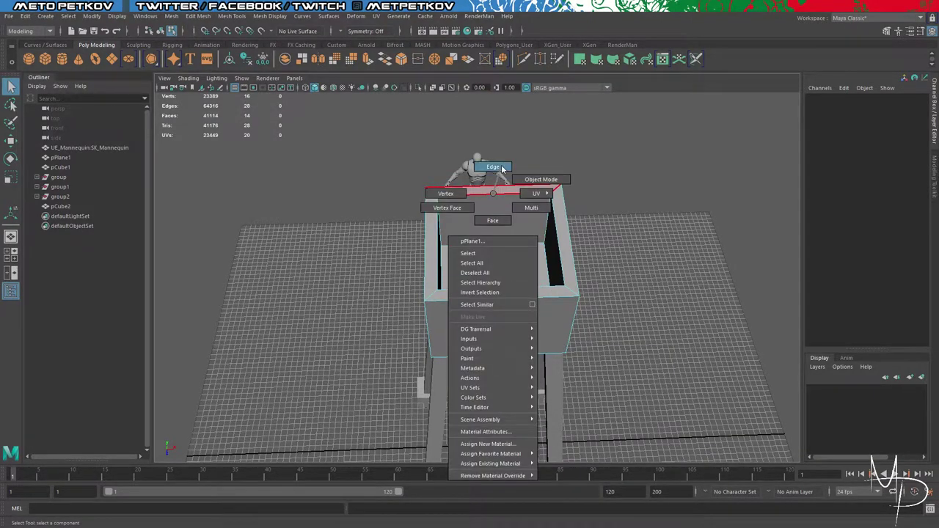
{"action": "left_click", "coordinate": [501, 167]}
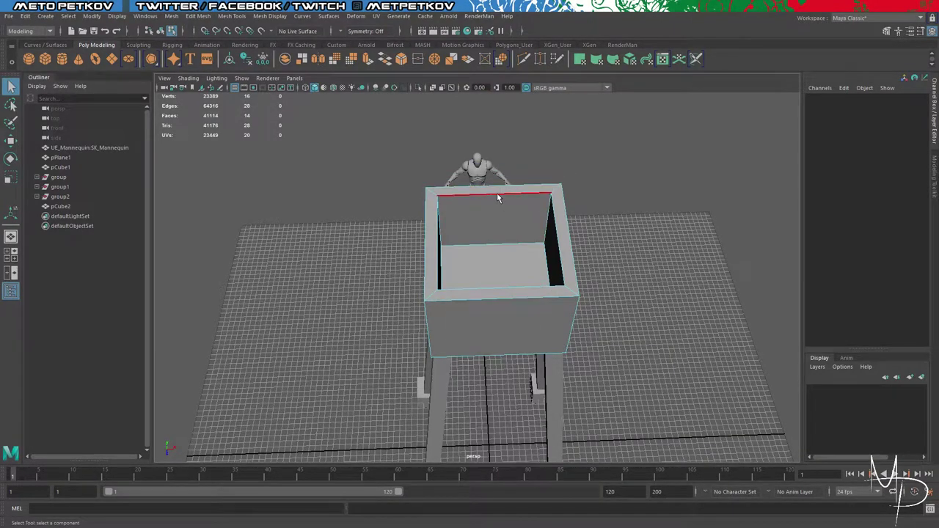
{"action": "left_click", "coordinate": [229, 17]}
{"action": "left_click", "coordinate": [229, 18]}
{"action": "left_click", "coordinate": [243, 17]}
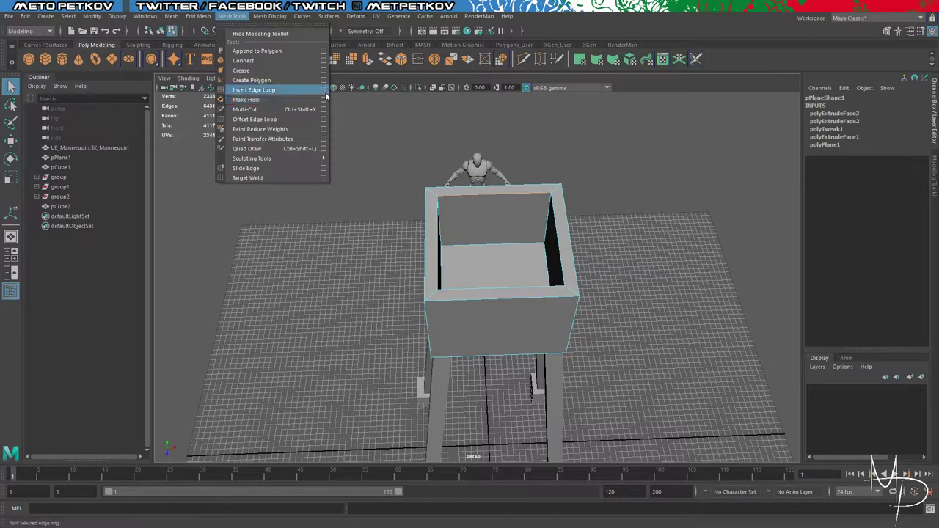
{"action": "left_click", "coordinate": [323, 91]}
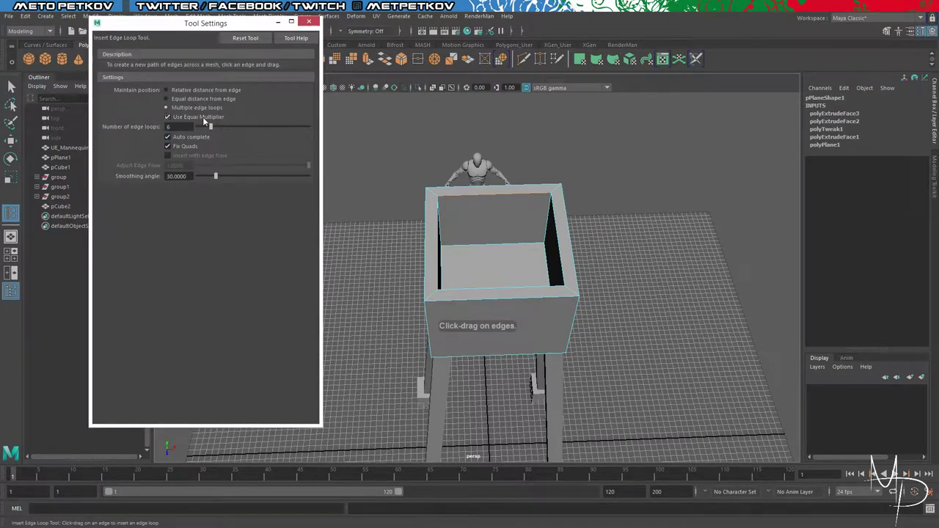
{"action": "type", "text": "2"}
{"action": "key", "text": "Return"}
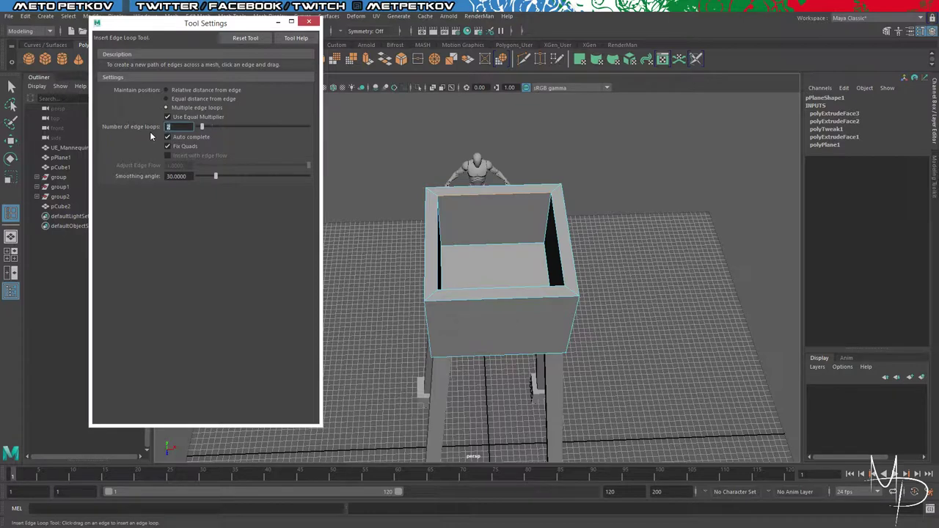
{"action": "left_click", "coordinate": [555, 130]}
{"action": "left_click", "coordinate": [497, 198]}
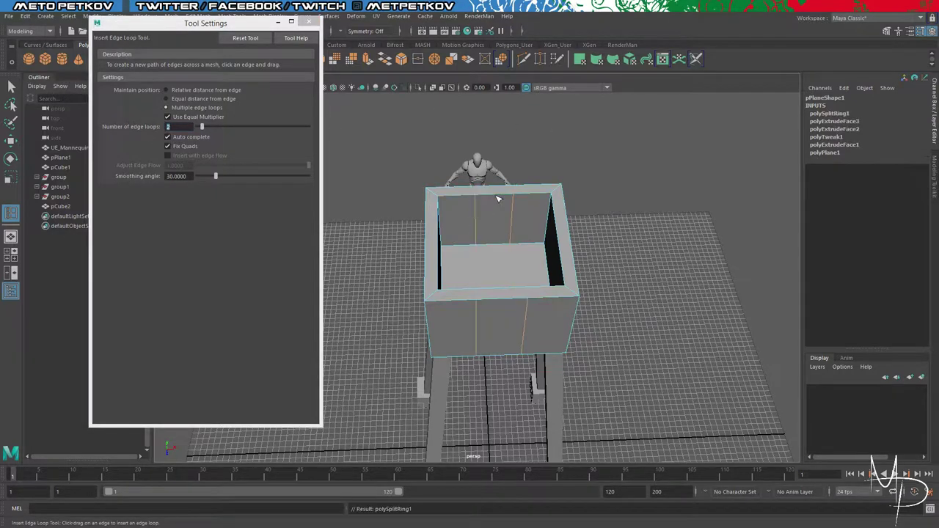
{"action": "left_click", "coordinate": [309, 22]}
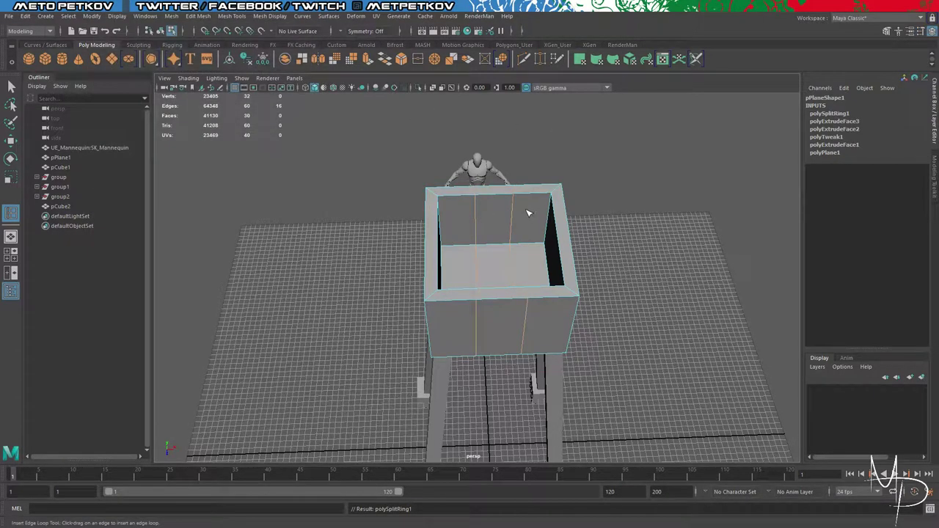
Step: Try to spread the two new edge loops apart by scaling them along X
{"action": "key", "text": "r"}
{"action": "key", "text": "q"}
{"action": "key", "text": "r"}
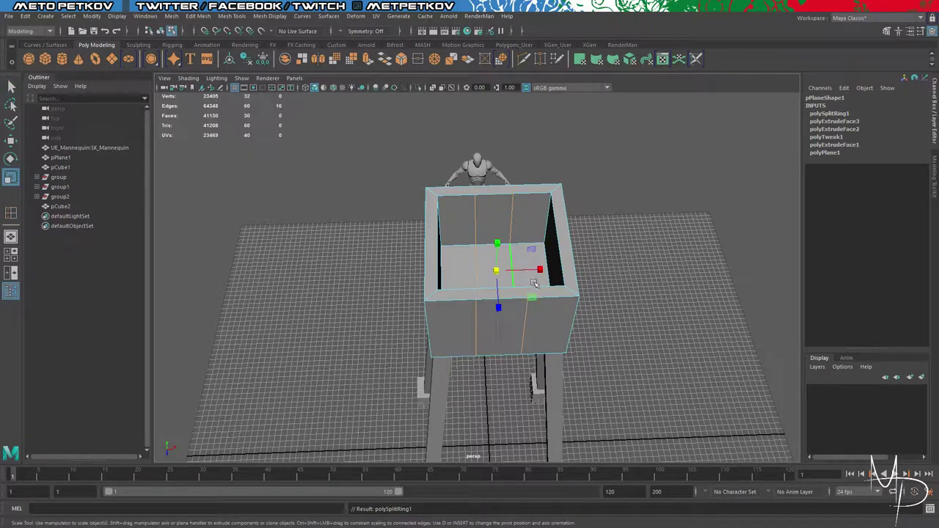
{"action": "mouse_move", "coordinate": [540, 271]}
{"action": "left_mouse_down"}
{"action": "mouse_move", "coordinate": [519, 272]}
{"action": "mouse_move", "coordinate": [548, 275]}
{"action": "left_mouse_up"}
{"action": "key", "text": "ctrl+z"}
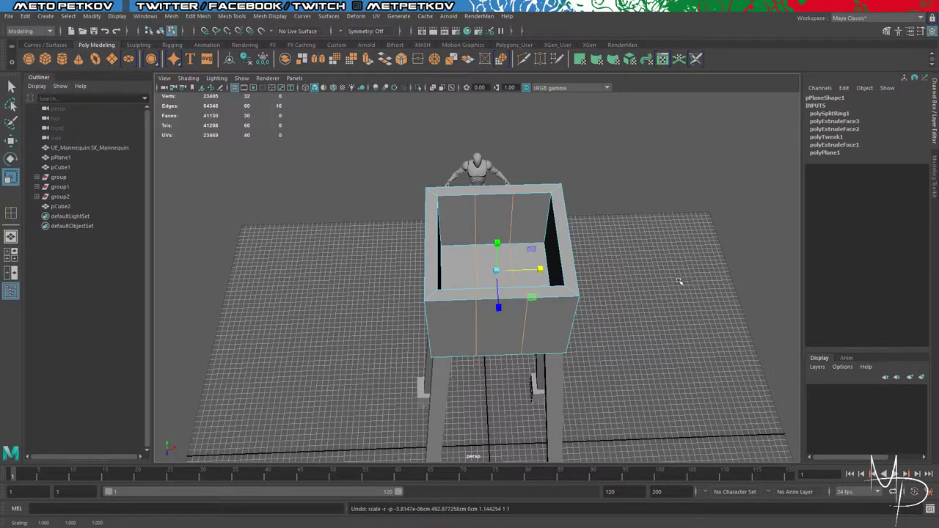
Step: Straighten each of the two new edge loops separately by scaling it to 0 along X
{"action": "left_click_drag", "start_coordinate": [679, 281], "coordinate": [672, 308], "text": "alt"}
{"action": "scroll", "coordinate": [671, 308], "scroll_direction": "down", "scroll_amount": 5}
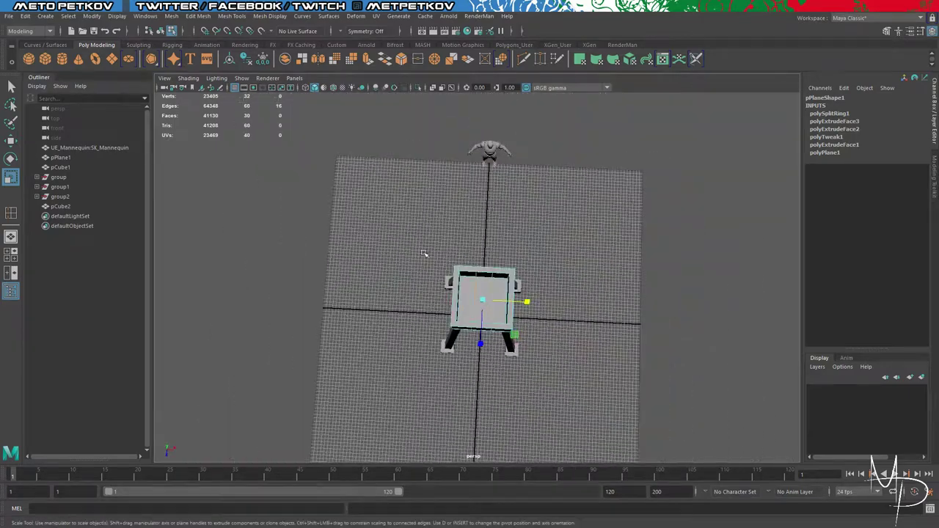
{"action": "left_click", "coordinate": [444, 281]}
{"action": "scroll", "coordinate": [468, 299], "scroll_direction": "up", "scroll_amount": 4}
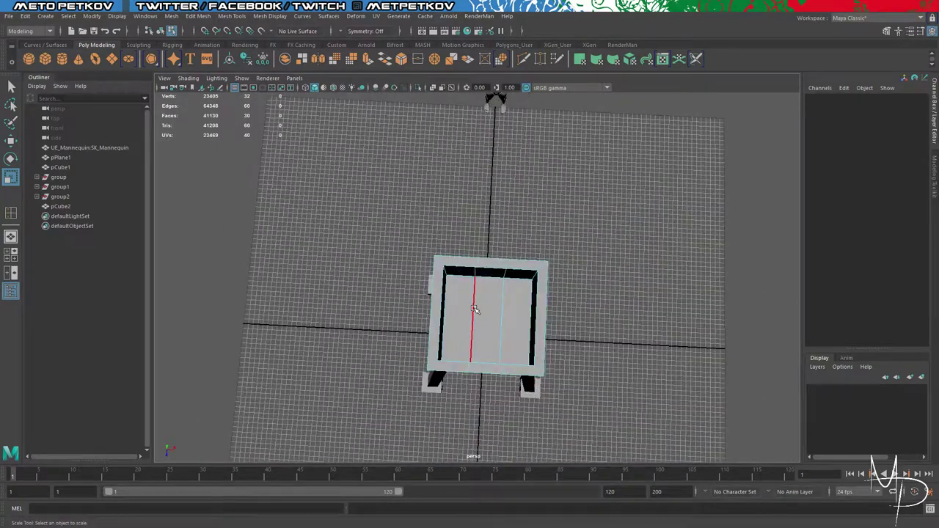
{"action": "left_click", "coordinate": [475, 310]}
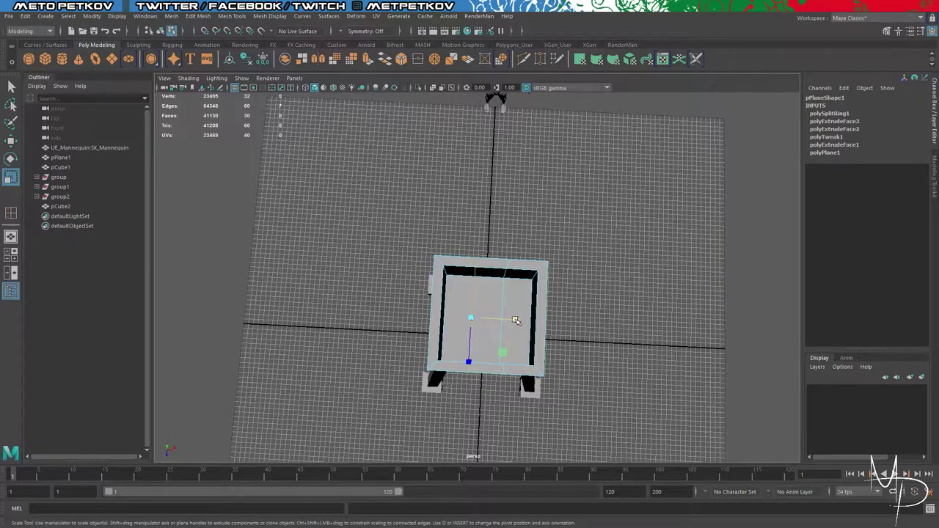
{"action": "left_click_drag", "start_coordinate": [516, 321], "coordinate": [425, 314]}
{"action": "left_click_drag", "start_coordinate": [516, 320], "coordinate": [432, 322]}
{"action": "left_click_drag", "start_coordinate": [25, 291], "coordinate": [22, 290]}
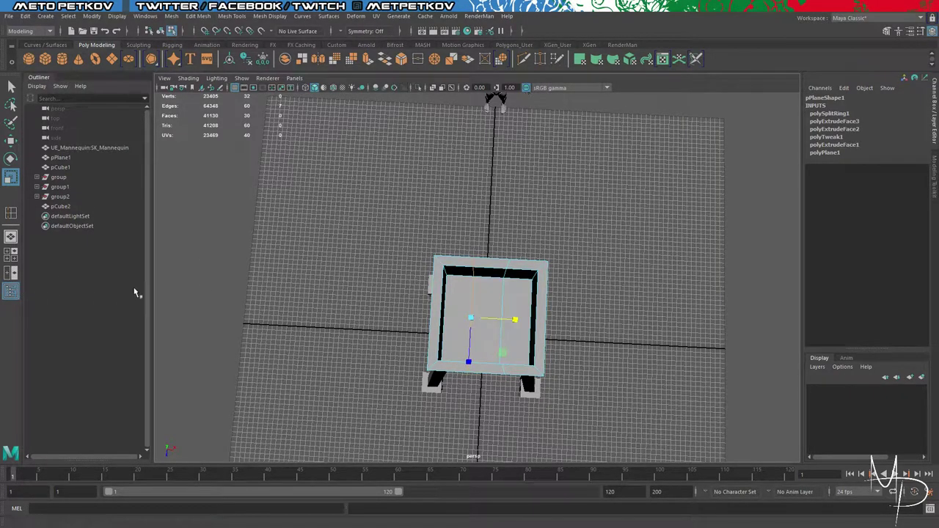
{"action": "double_click", "coordinate": [504, 303]}
{"action": "left_click_drag", "start_coordinate": [555, 324], "coordinate": [543, 323]}
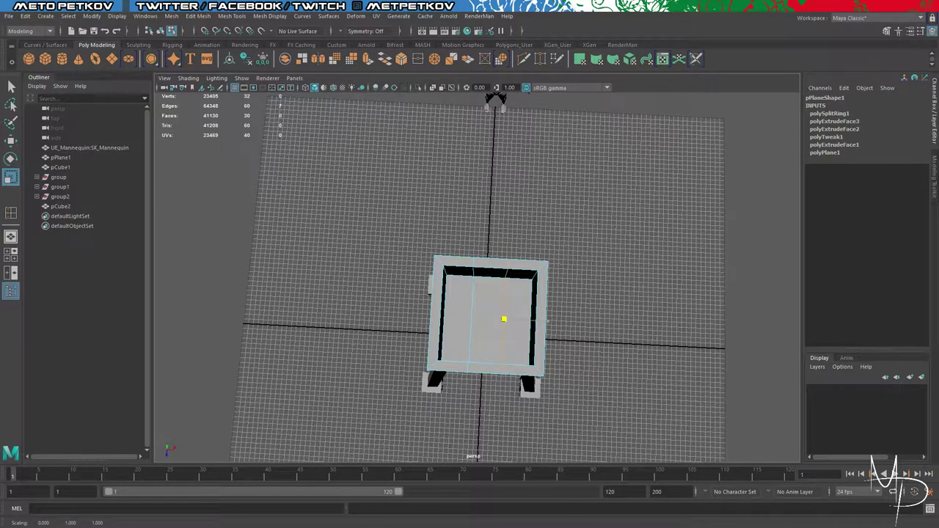
Step: Insert a horizontal edge loop around the lower part of the cabin with the Multi-Cut tool
{"action": "left_click_drag", "start_coordinate": [374, 325], "coordinate": [364, 326]}
{"action": "left_click_drag", "start_coordinate": [672, 278], "coordinate": [483, 227], "text": "alt"}
{"action": "scroll", "coordinate": [485, 226], "scroll_direction": "down", "scroll_amount": 1}
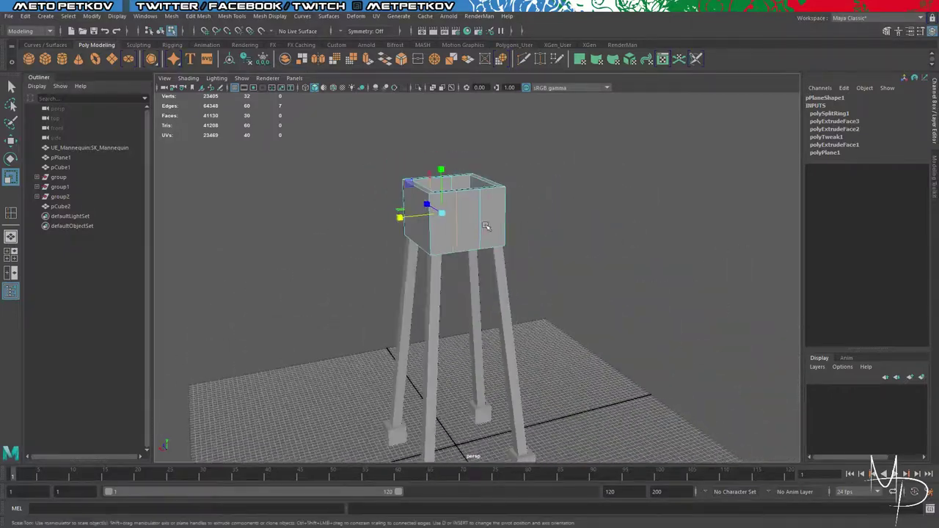
{"action": "right_click_drag", "start_coordinate": [486, 226], "coordinate": [662, 228], "text": "alt"}
{"action": "left_click_drag", "start_coordinate": [662, 228], "coordinate": [641, 220], "text": "alt"}
{"action": "left_click", "coordinate": [612, 171]}
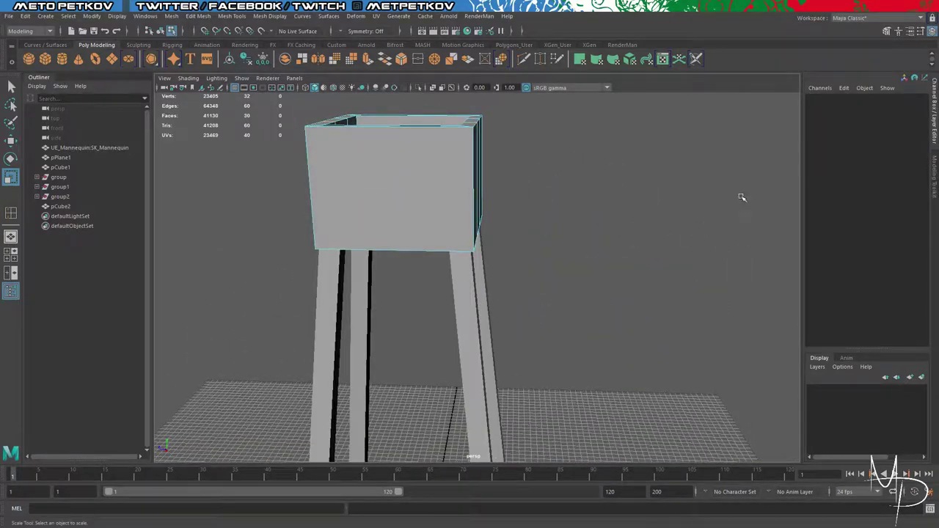
{"action": "left_click", "coordinate": [934, 174]}
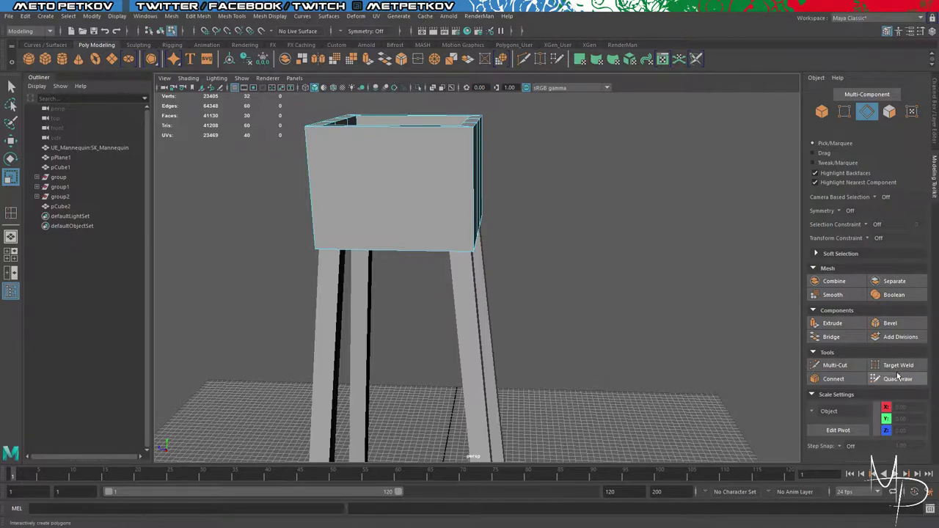
{"action": "left_click", "coordinate": [835, 365]}
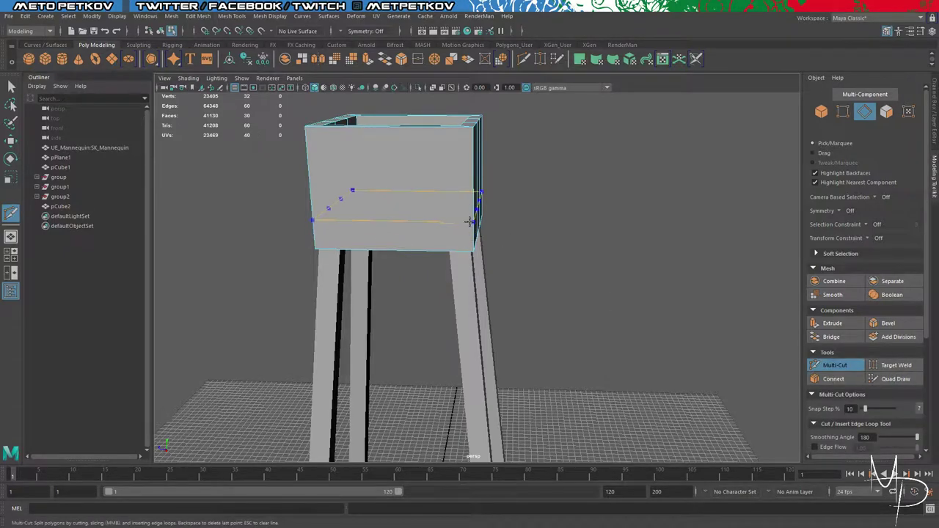
{"action": "left_click_drag", "start_coordinate": [625, 226], "coordinate": [686, 241], "text": "alt"}
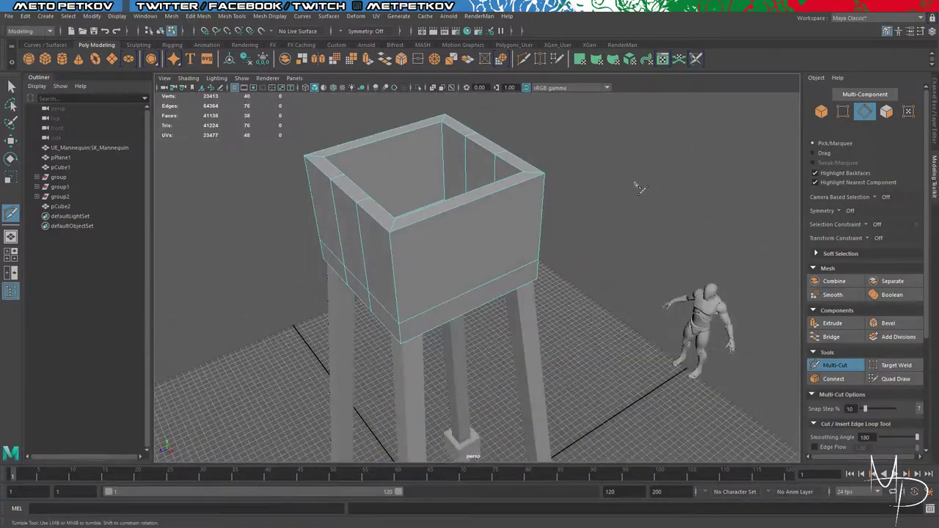
Step: Select the new horizontal edge loop and snap it vertically to the cabin's inner floor height, at Y 464.03
{"action": "right_click_drag", "start_coordinate": [634, 179], "coordinate": [634, 152]}
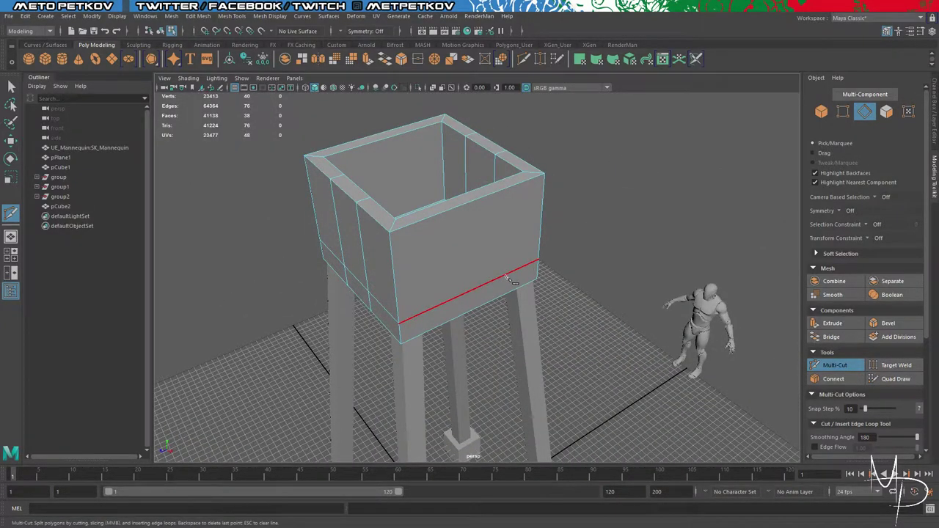
{"action": "scroll", "coordinate": [511, 281], "scroll_direction": "down", "scroll_amount": 5}
{"action": "key", "text": "q"}
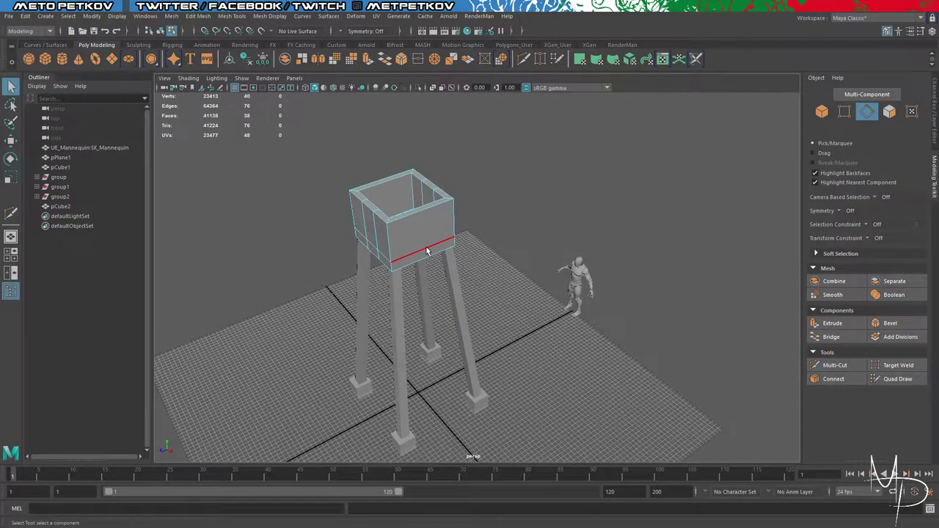
{"action": "left_click_drag", "start_coordinate": [511, 238], "coordinate": [516, 227], "text": "alt"}
{"action": "scroll", "coordinate": [493, 218], "scroll_direction": "up", "scroll_amount": 5}
{"action": "left_click_drag", "start_coordinate": [543, 256], "coordinate": [529, 244], "text": "alt"}
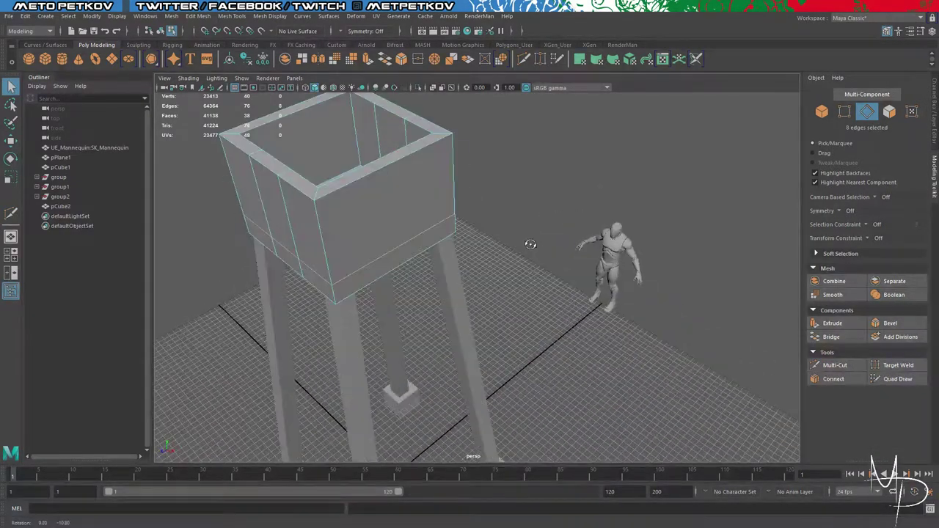
{"action": "key", "text": "w"}
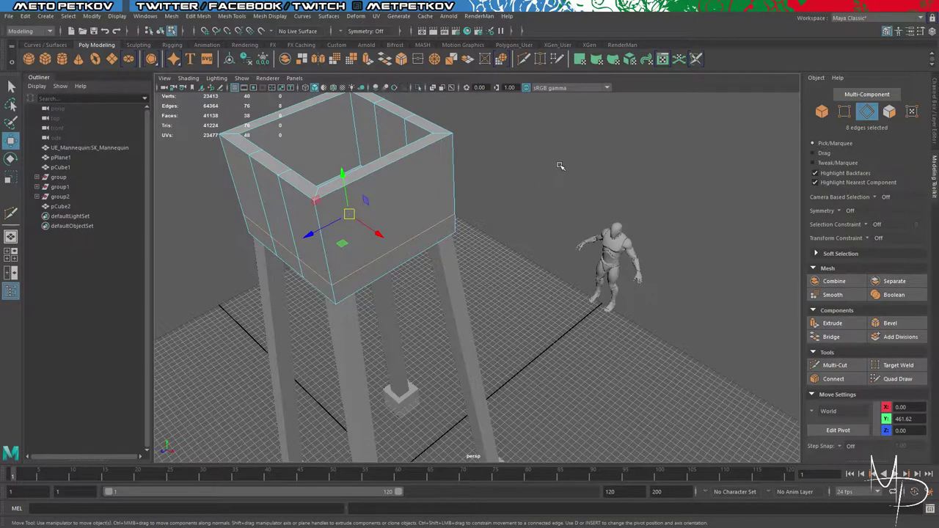
{"action": "left_click_drag", "start_coordinate": [559, 157], "coordinate": [577, 159], "text": "alt"}
{"action": "key", "text": "v"}
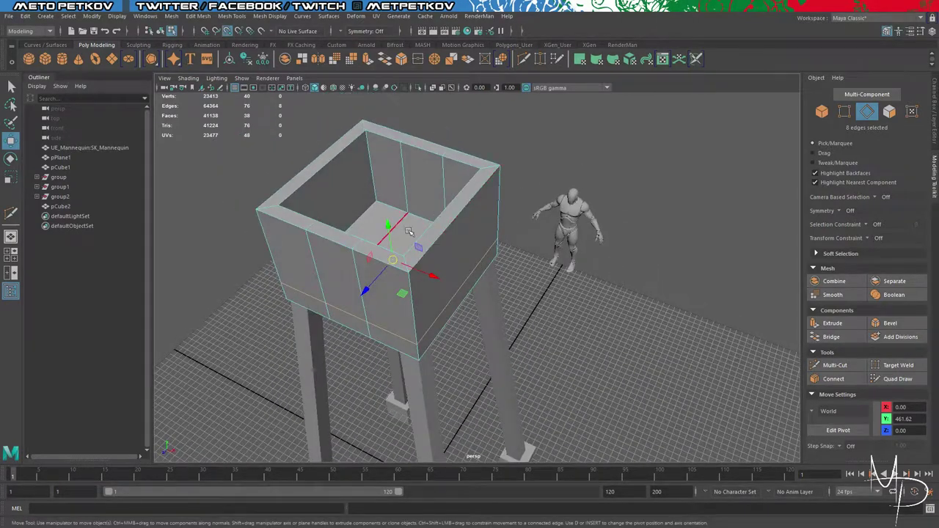
{"action": "left_click_drag", "start_coordinate": [389, 225], "coordinate": [376, 201]}
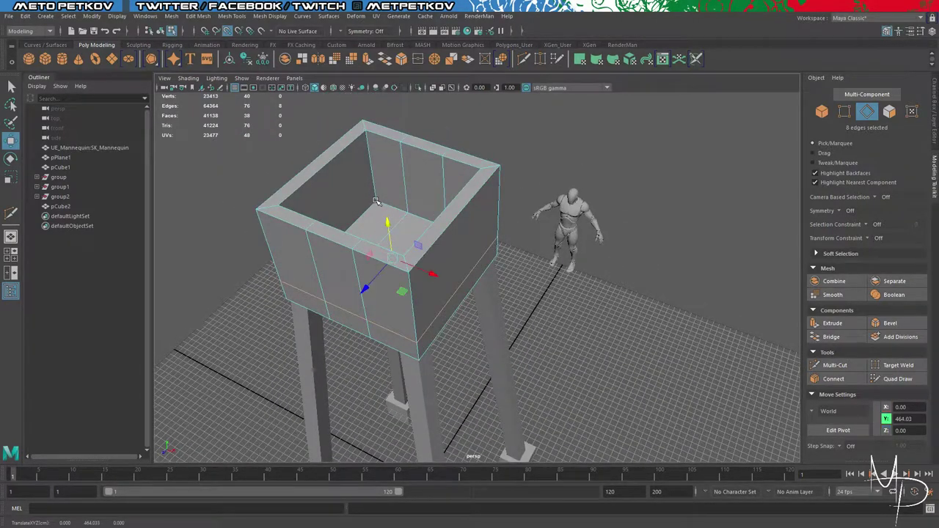
Step: Delete the middle outer wall, rim and inner wall faces on one side of the cabin to open a doorway
{"action": "left_click_drag", "start_coordinate": [737, 284], "coordinate": [705, 253], "text": "alt"}
{"action": "right_click_drag", "start_coordinate": [605, 147], "coordinate": [609, 176]}
{"action": "left_click_drag", "start_coordinate": [476, 187], "coordinate": [451, 136], "text": "alt"}
{"action": "left_click", "coordinate": [459, 167]}
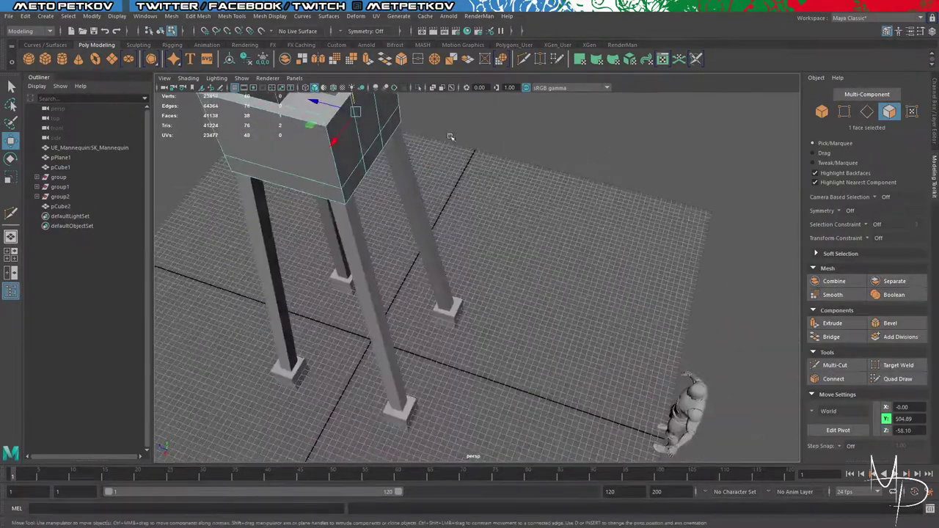
{"action": "left_click", "coordinate": [369, 120], "text": "shift"}
{"action": "middle_click_drag", "start_coordinate": [516, 135], "coordinate": [620, 200], "text": "alt"}
{"action": "key", "text": "q"}
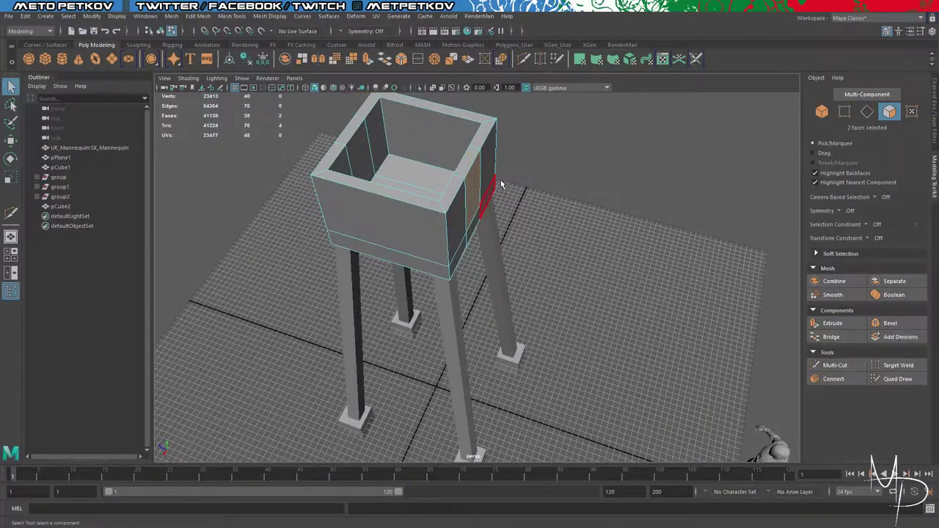
{"action": "left_click", "coordinate": [462, 169], "text": "shift"}
{"action": "left_click_drag", "start_coordinate": [517, 180], "coordinate": [657, 170], "text": "alt"}
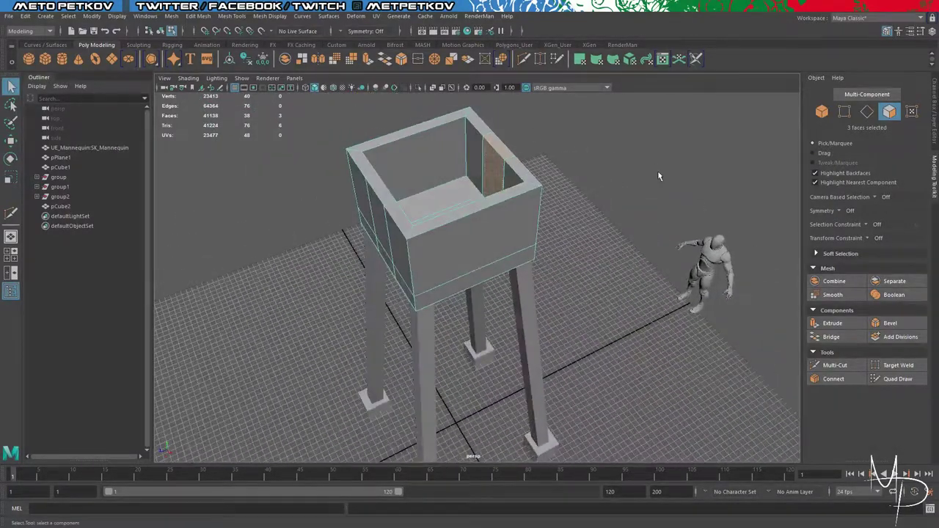
{"action": "key", "text": "Delete"}
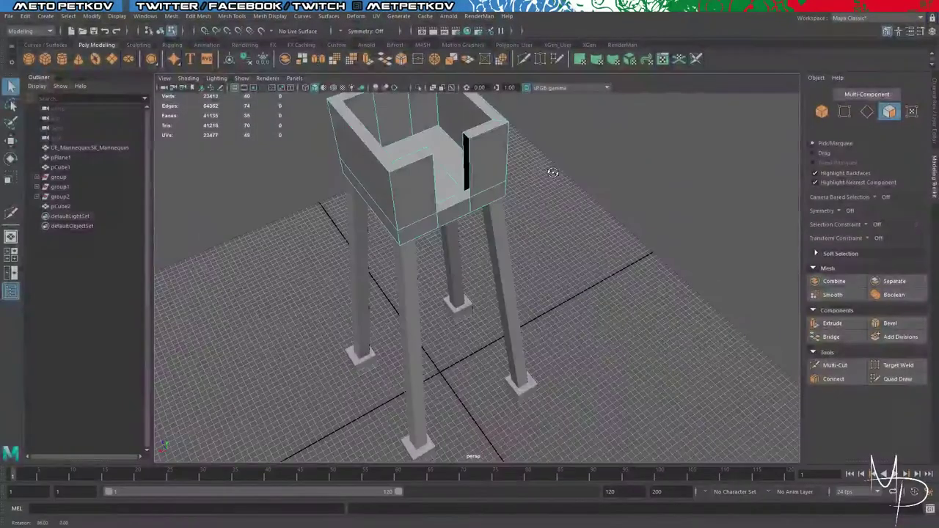
Step: Bridge the outer and inner bottom edges of the doorway to close its sill
{"action": "scroll", "coordinate": [478, 182], "scroll_direction": "up", "scroll_amount": 5}
{"action": "left_click_drag", "start_coordinate": [478, 182], "coordinate": [623, 262], "text": "alt"}
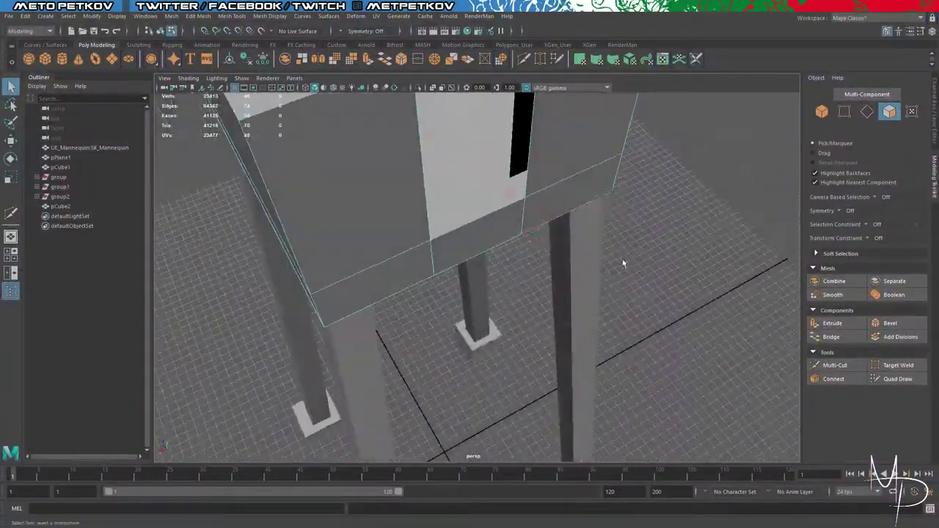
{"action": "right_click_drag", "start_coordinate": [469, 181], "coordinate": [469, 151]}
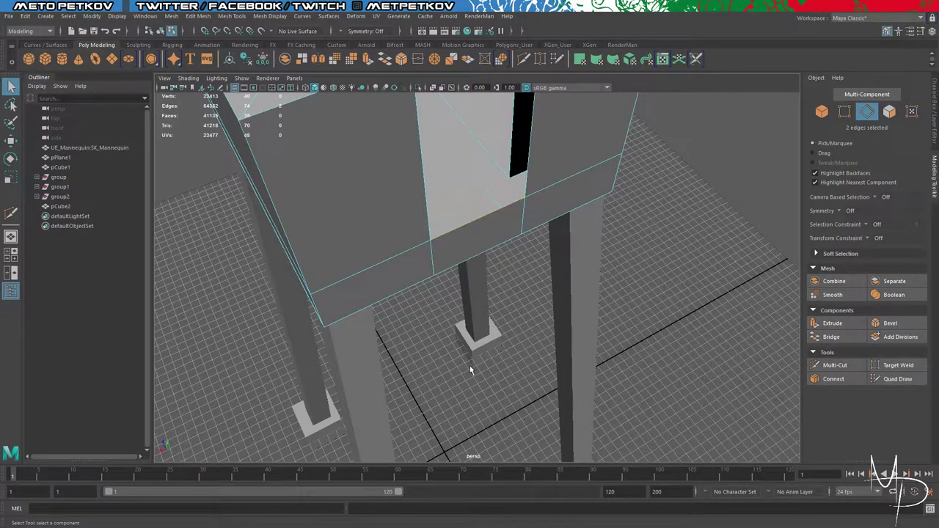
{"action": "left_click", "coordinate": [845, 344]}
{"action": "left_click", "coordinate": [707, 233]}
{"action": "left_click_drag", "start_coordinate": [702, 222], "coordinate": [720, 217], "text": "alt"}
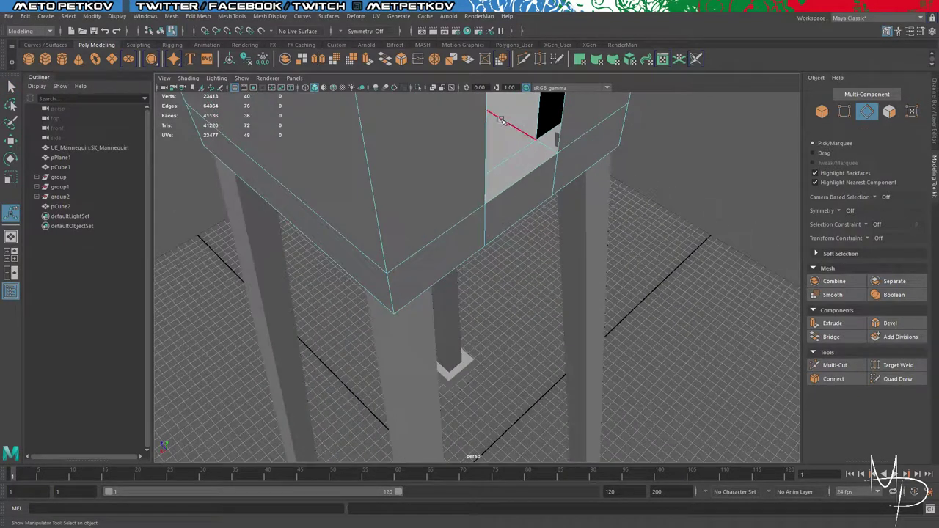
Step: Bridge the outer and inner vertical edges on both sides of the doorway to close the wall thickness
{"action": "left_click", "coordinate": [534, 122]}
{"action": "left_click", "coordinate": [563, 128], "text": "shift"}
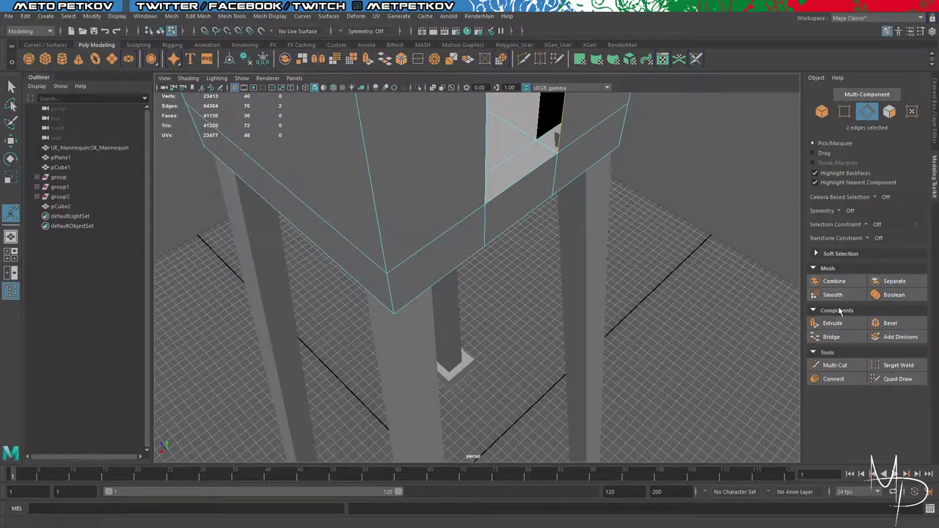
{"action": "left_click", "coordinate": [838, 341]}
{"action": "left_click_drag", "start_coordinate": [782, 229], "coordinate": [616, 242], "text": "alt"}
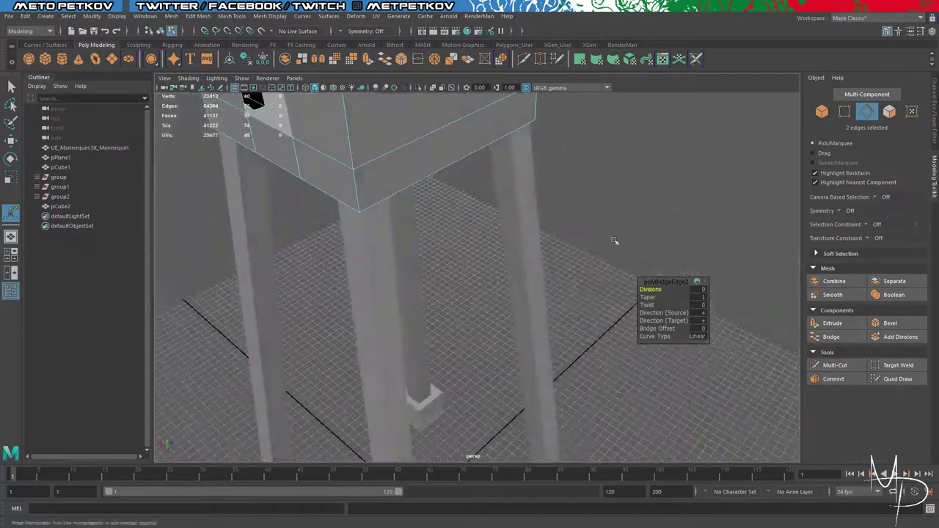
{"action": "middle_click_drag", "start_coordinate": [616, 241], "coordinate": [769, 327], "text": "alt"}
{"action": "left_click", "coordinate": [470, 221]}
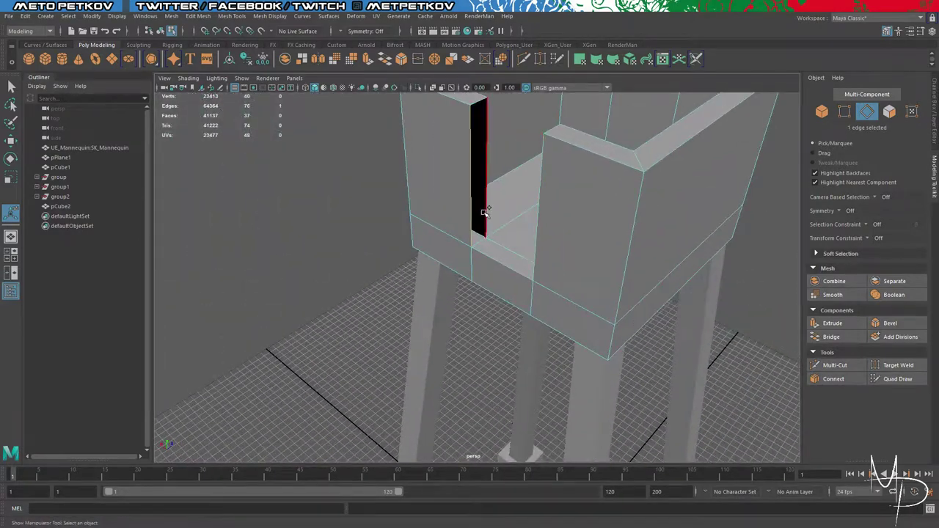
{"action": "left_click", "coordinate": [486, 212], "text": "shift"}
{"action": "left_click", "coordinate": [834, 338]}
{"action": "left_click", "coordinate": [422, 266]}
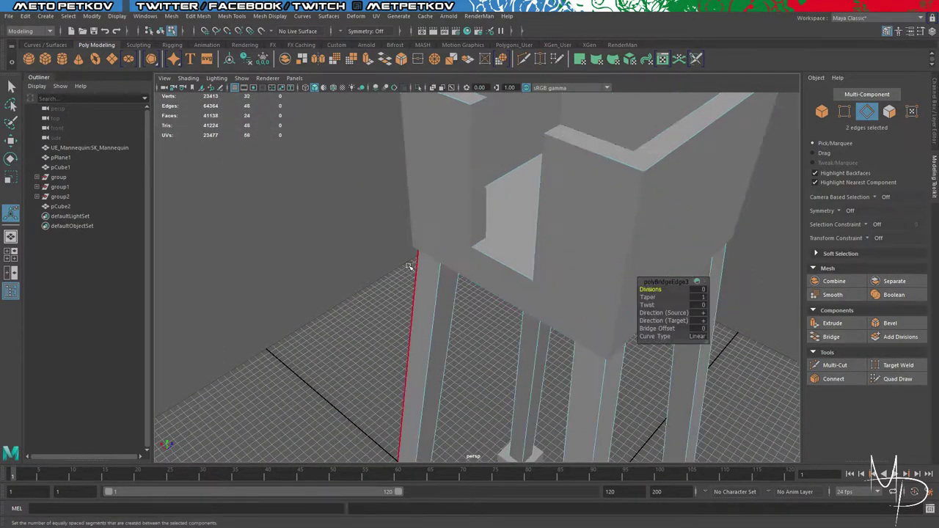
Step: Examine the tower's proportions and doorway against the mannequin in the perspective, front, top and side views
{"action": "scroll", "coordinate": [369, 273], "scroll_direction": "down", "scroll_amount": 5}
{"action": "left_click_drag", "start_coordinate": [546, 362], "coordinate": [601, 325], "text": "alt"}
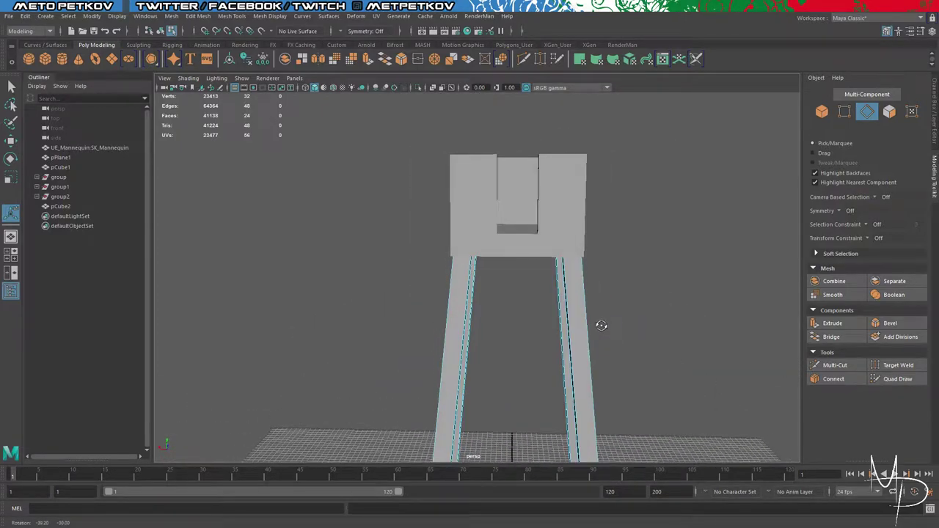
{"action": "scroll", "coordinate": [601, 326], "scroll_direction": "down", "scroll_amount": 3}
{"action": "scroll", "coordinate": [602, 326], "scroll_direction": "up", "scroll_amount": 3}
{"action": "left_click_drag", "start_coordinate": [644, 277], "coordinate": [432, 276], "text": "alt"}
{"action": "key", "text": "space"}
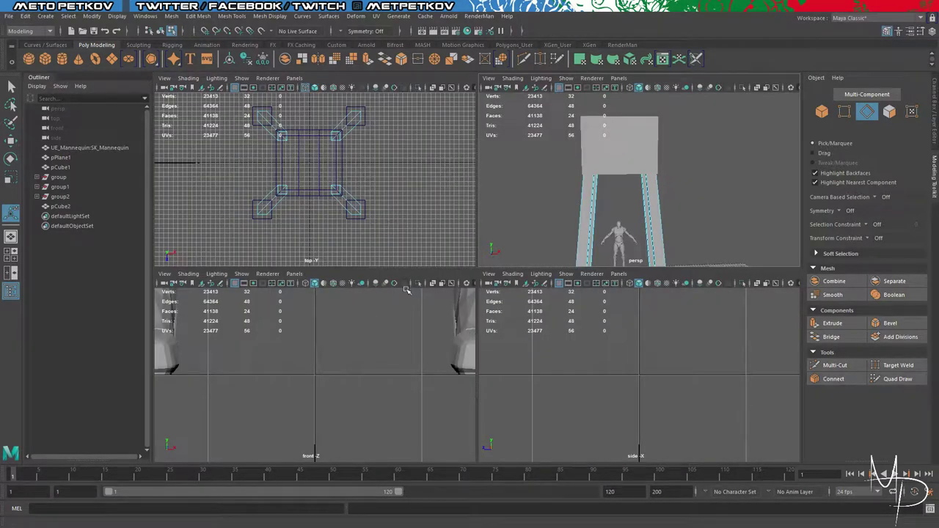
{"action": "key", "text": "space"}
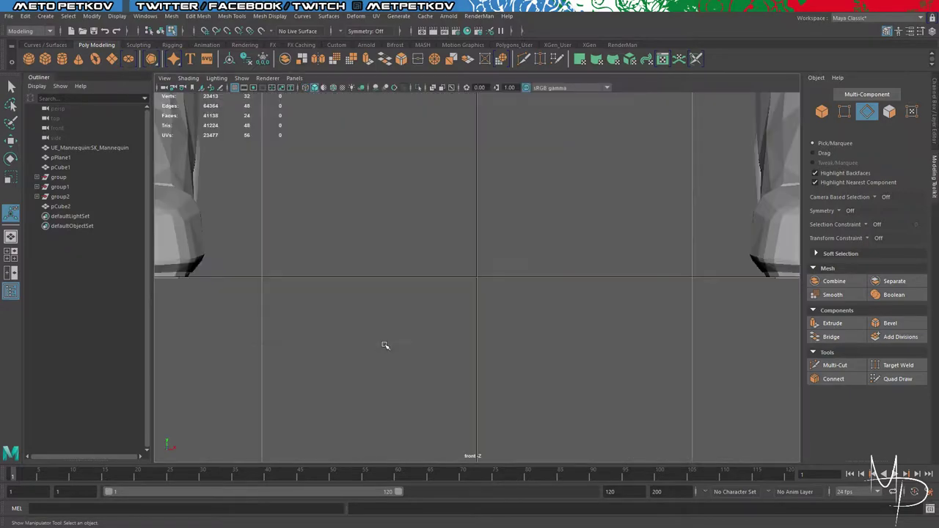
{"action": "key", "text": "f"}
{"action": "middle_click_drag", "start_coordinate": [545, 135], "coordinate": [556, 285], "text": "alt"}
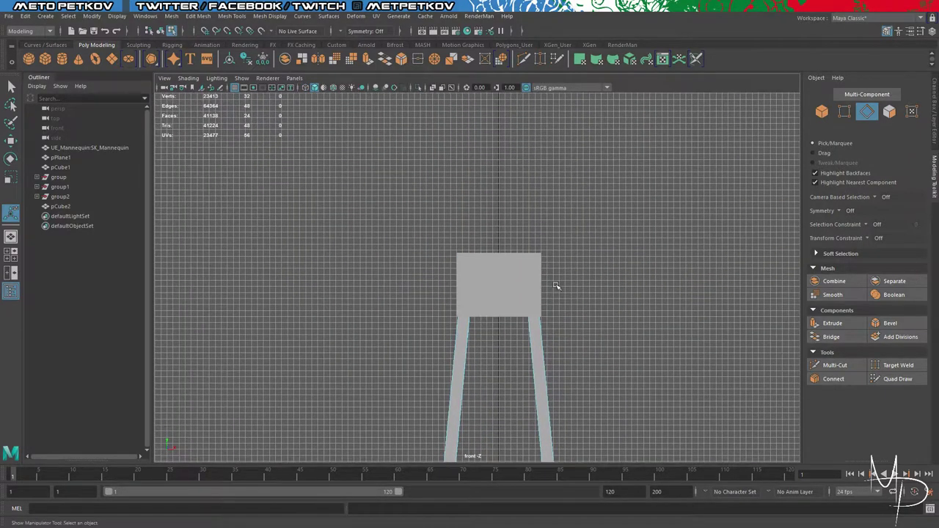
{"action": "scroll", "coordinate": [556, 285], "scroll_direction": "up", "scroll_amount": 2}
{"action": "right_click_drag", "start_coordinate": [597, 313], "coordinate": [600, 236]}
{"action": "key", "text": "space"}
{"action": "key", "text": "space"}
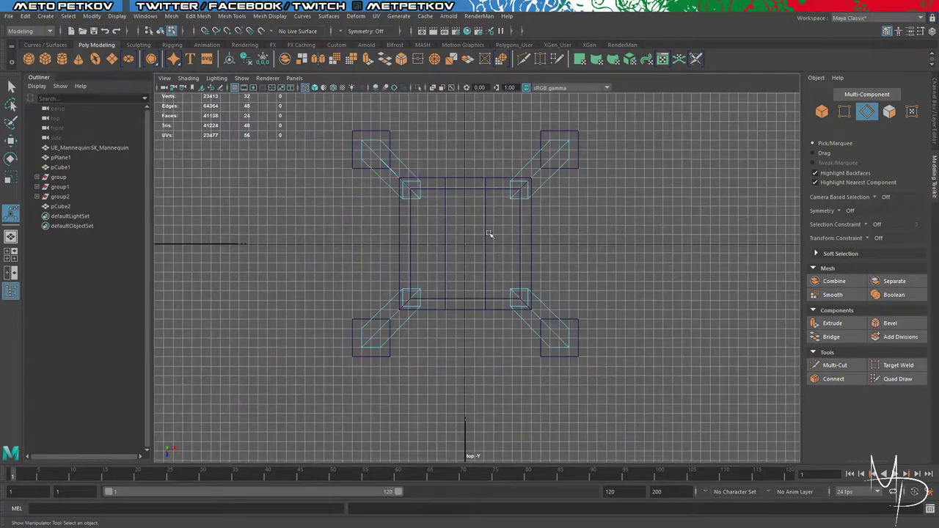
{"action": "key", "text": "space"}
{"action": "key", "text": "space"}
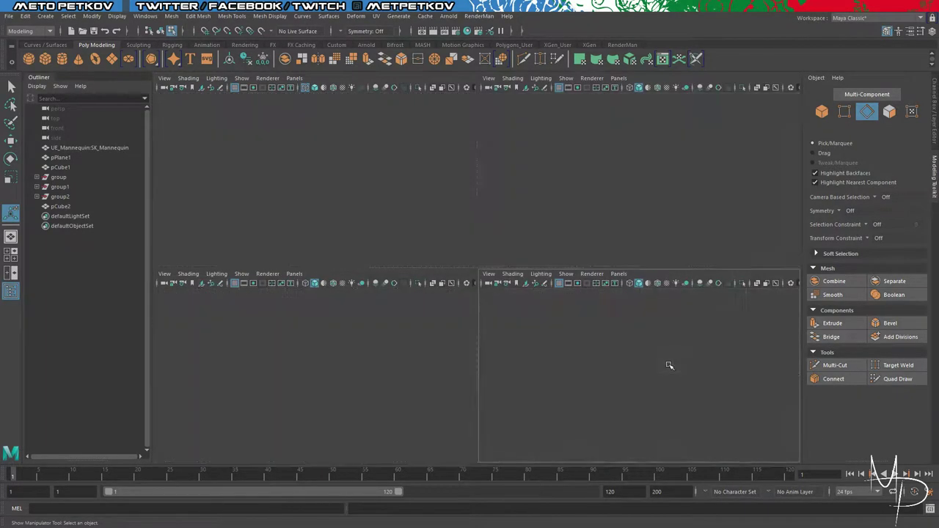
{"action": "key", "text": "Caps_Lock"}
{"action": "key", "text": "a"}
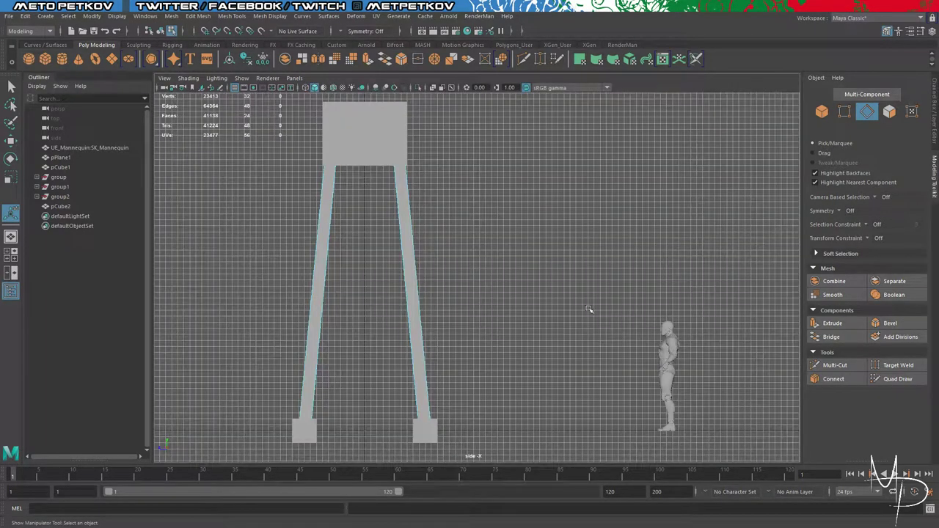
{"action": "key", "text": "space"}
{"action": "key", "text": "space"}
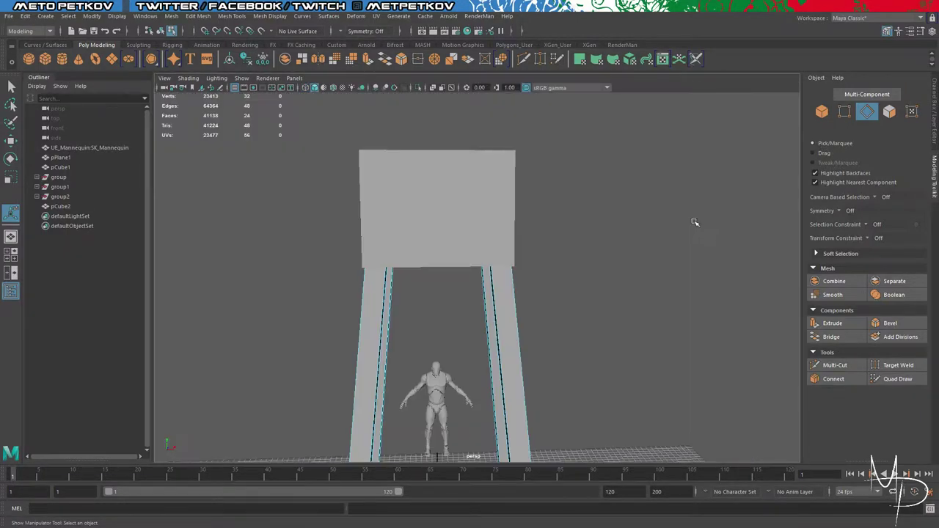
{"action": "left_click_drag", "start_coordinate": [672, 227], "coordinate": [569, 237], "text": "alt"}
{"action": "scroll", "coordinate": [568, 237], "scroll_direction": "down", "scroll_amount": 5}
{"action": "left_click_drag", "start_coordinate": [572, 270], "coordinate": [509, 297], "text": "alt"}
{"action": "scroll", "coordinate": [635, 283], "scroll_direction": "up", "scroll_amount": 5}
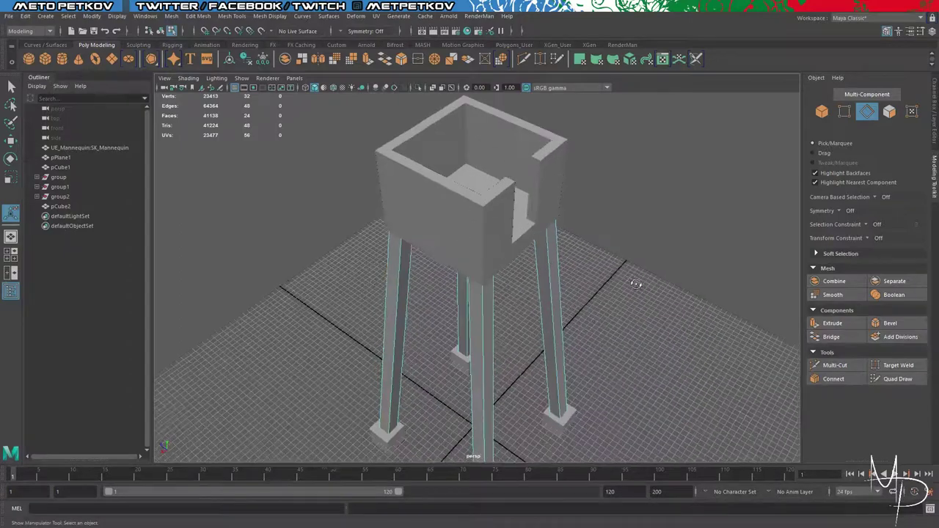
{"action": "left_click_drag", "start_coordinate": [635, 283], "coordinate": [578, 255], "text": "alt"}
{"action": "middle_click_drag", "start_coordinate": [578, 255], "coordinate": [618, 265], "text": "alt"}
{"action": "left_click_drag", "start_coordinate": [619, 264], "coordinate": [638, 258], "text": "alt"}
Step: Try to lower the cabin's top vertices along Y
{"action": "right_click_drag", "start_coordinate": [494, 234], "coordinate": [447, 235]}
{"action": "left_click_drag", "start_coordinate": [620, 284], "coordinate": [636, 268], "text": "alt"}
{"action": "left_click_drag", "start_coordinate": [326, 146], "coordinate": [589, 207]}
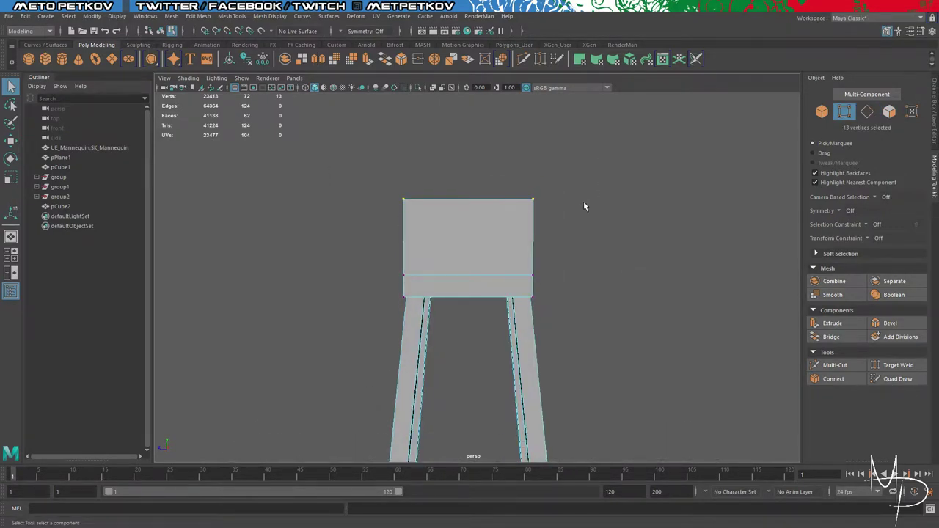
{"action": "key", "text": "w"}
{"action": "left_click_drag", "start_coordinate": [471, 156], "coordinate": [472, 178]}
{"action": "key", "text": "ctrl+z"}
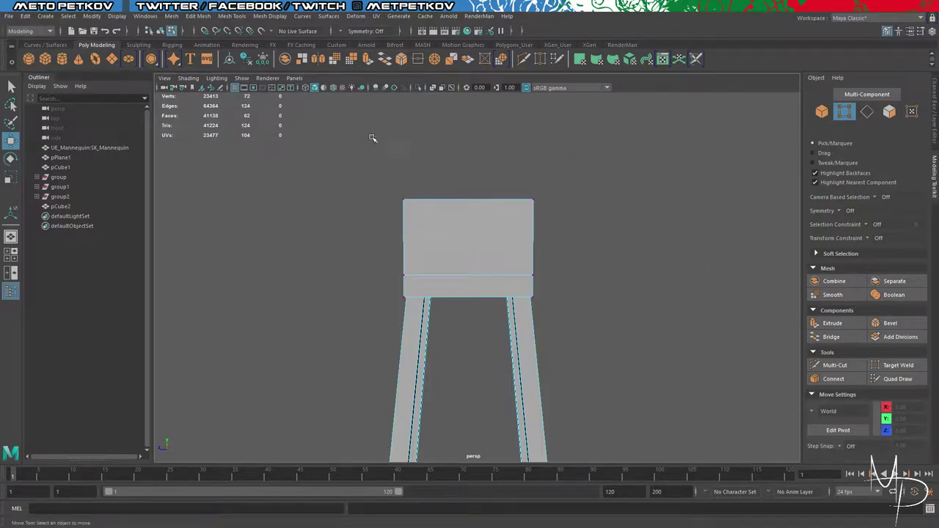
Step: Reselect the cabin's top vertices, lower them along Y to shorten the walls, and return to object mode
{"action": "left_click_drag", "start_coordinate": [372, 138], "coordinate": [585, 242]}
{"action": "left_click_drag", "start_coordinate": [656, 231], "coordinate": [569, 254], "text": "alt"}
{"action": "left_click_drag", "start_coordinate": [522, 156], "coordinate": [525, 174]}
{"action": "left_click_drag", "start_coordinate": [587, 268], "coordinate": [617, 299], "text": "alt"}
{"action": "left_click", "coordinate": [642, 295]}
{"action": "scroll", "coordinate": [642, 293], "scroll_direction": "down", "scroll_amount": 2}
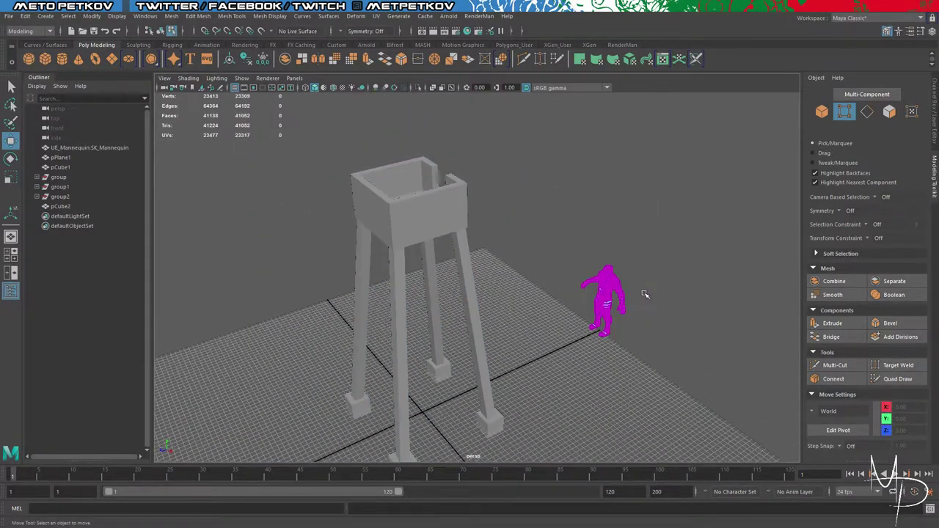
{"action": "right_click_drag", "start_coordinate": [660, 236], "coordinate": [687, 224]}
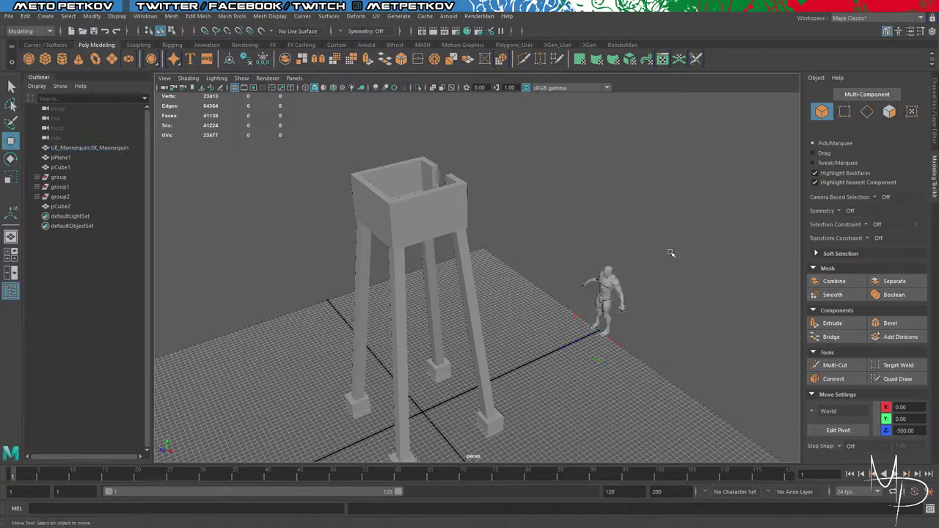
Step: Move the mannequin to the tower's centre at X 0, Z 0 and raise it to stand on the cabin floor
{"action": "left_click", "coordinate": [606, 294]}
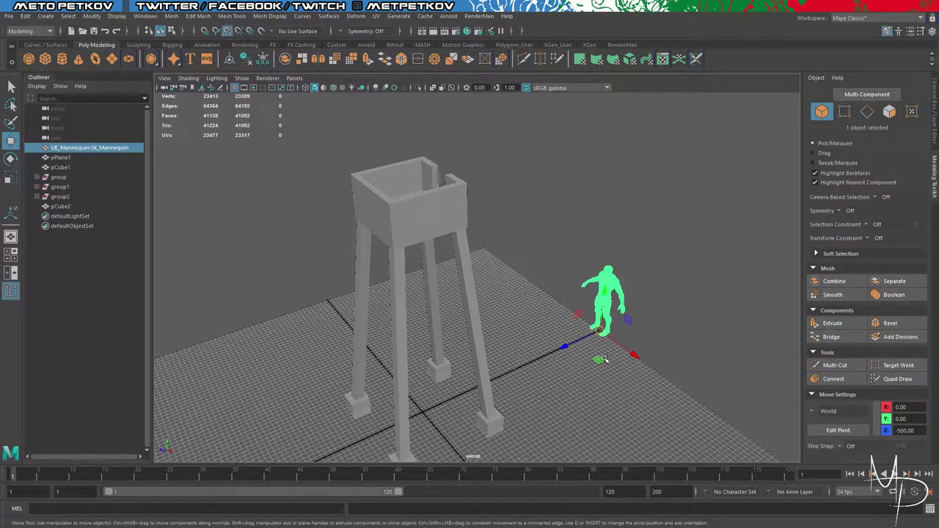
{"action": "left_click_drag", "start_coordinate": [550, 129], "coordinate": [408, 193], "text": "alt"}
{"action": "key", "text": "v"}
{"action": "left_click_drag", "start_coordinate": [506, 236], "coordinate": [462, 202], "text": "alt"}
{"action": "mouse_move", "coordinate": [454, 162]}
{"action": "left_mouse_down"}
{"action": "mouse_move", "coordinate": [455, 149]}
{"action": "mouse_move", "coordinate": [455, 181]}
{"action": "left_mouse_up"}
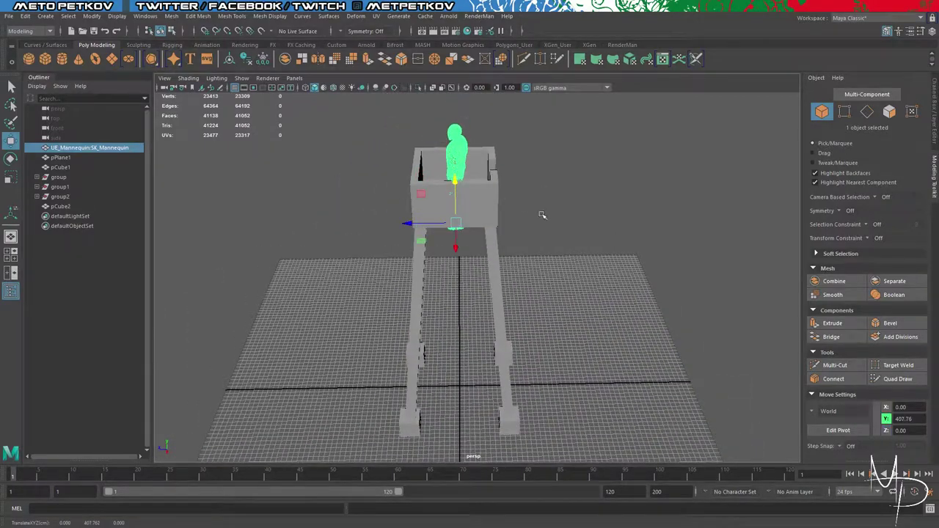
{"action": "left_click_drag", "start_coordinate": [556, 198], "coordinate": [604, 215], "text": "alt"}
{"action": "left_click_drag", "start_coordinate": [402, 196], "coordinate": [400, 171]}
{"action": "left_click", "coordinate": [470, 207]}
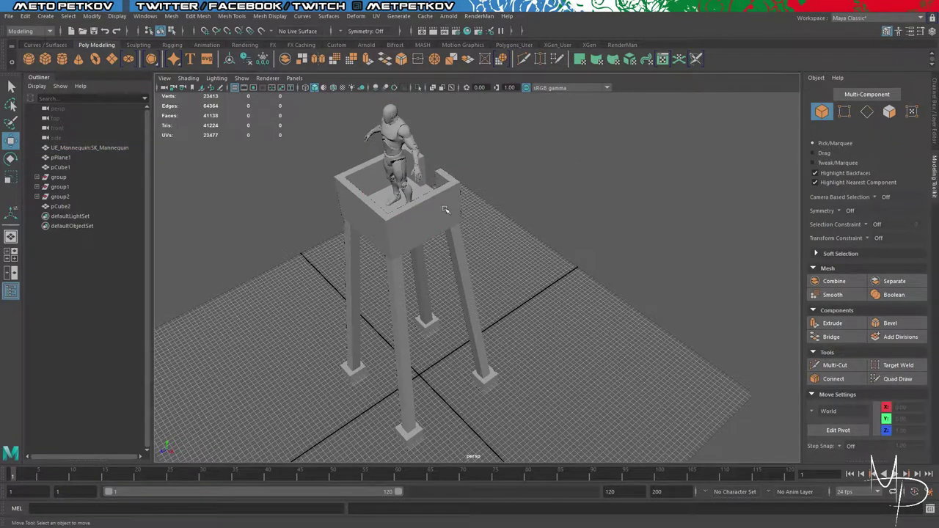
Step: Select the cabin's top vertices and raise them along Y to about 560
{"action": "left_click", "coordinate": [424, 212]}
{"action": "left_click_drag", "start_coordinate": [487, 249], "coordinate": [475, 221], "text": "alt"}
{"action": "right_click_drag", "start_coordinate": [479, 206], "coordinate": [438, 207]}
{"action": "left_click_drag", "start_coordinate": [619, 234], "coordinate": [625, 229], "text": "alt"}
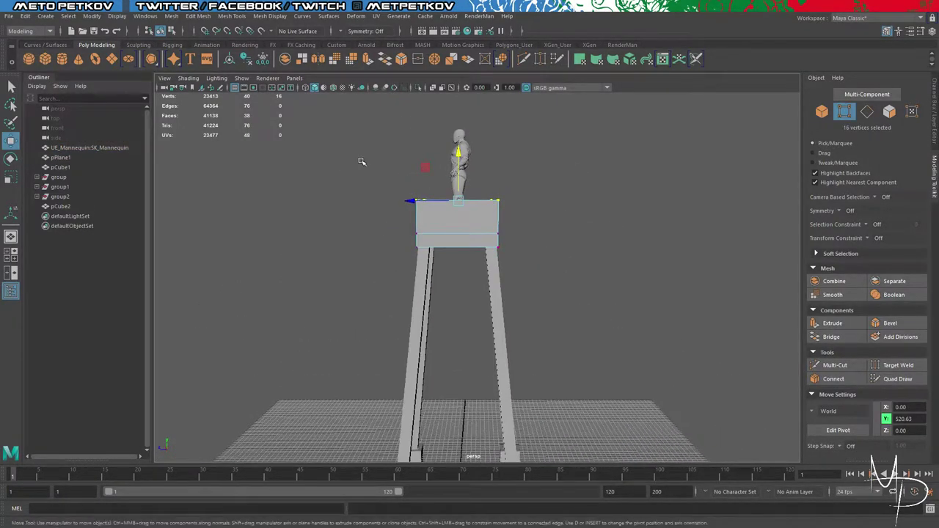
{"action": "left_click_drag", "start_coordinate": [371, 165], "coordinate": [567, 215]}
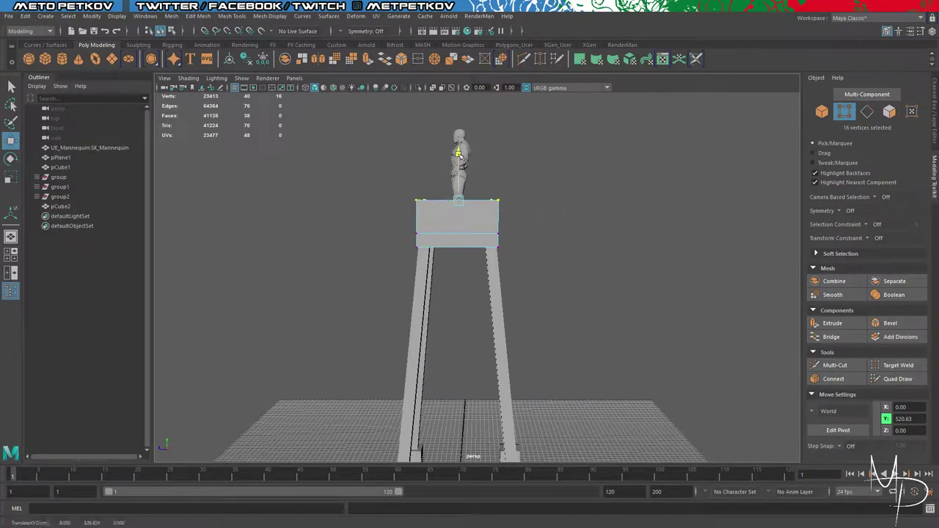
{"action": "left_click_drag", "start_coordinate": [460, 154], "coordinate": [464, 135]}
Step: Examine the cabin's wall height against the mannequin from several sides and return to object mode
{"action": "left_click_drag", "start_coordinate": [559, 169], "coordinate": [392, 206], "text": "alt"}
{"action": "left_click", "coordinate": [641, 210]}
{"action": "left_click", "coordinate": [570, 138]}
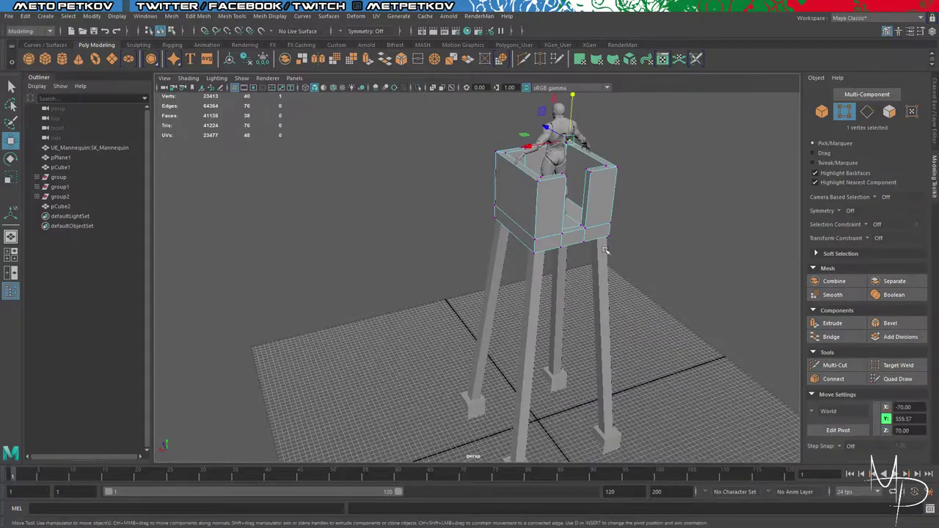
{"action": "left_click_drag", "start_coordinate": [727, 253], "coordinate": [707, 222], "text": "alt"}
{"action": "left_click", "coordinate": [630, 190]}
{"action": "middle_click_drag", "start_coordinate": [630, 190], "coordinate": [705, 252], "text": "alt"}
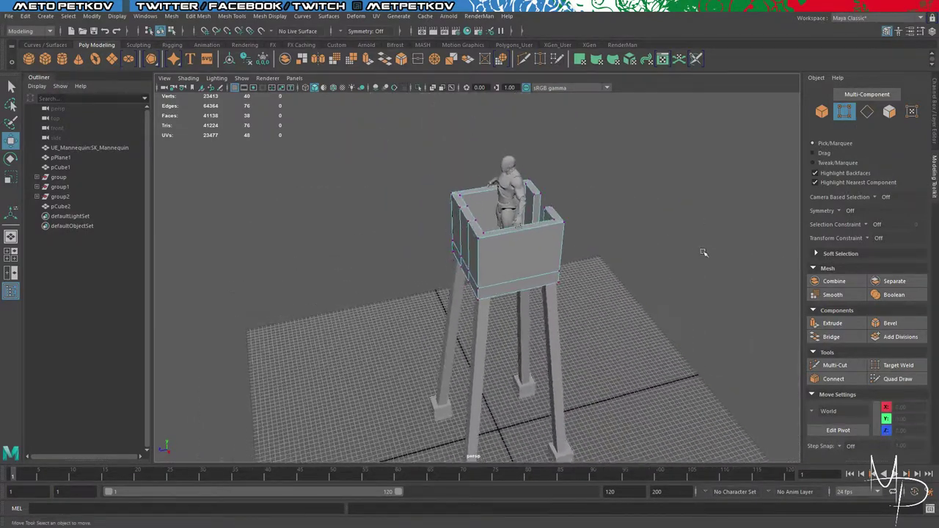
{"action": "left_click_drag", "start_coordinate": [704, 252], "coordinate": [490, 181], "text": "alt"}
{"action": "left_click", "coordinate": [483, 184]}
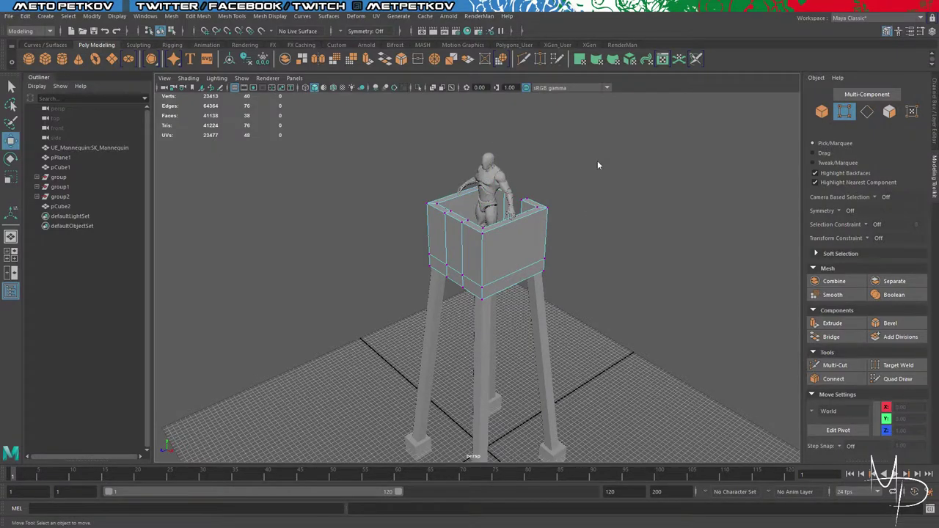
{"action": "right_click_drag", "start_coordinate": [597, 164], "coordinate": [643, 149]}
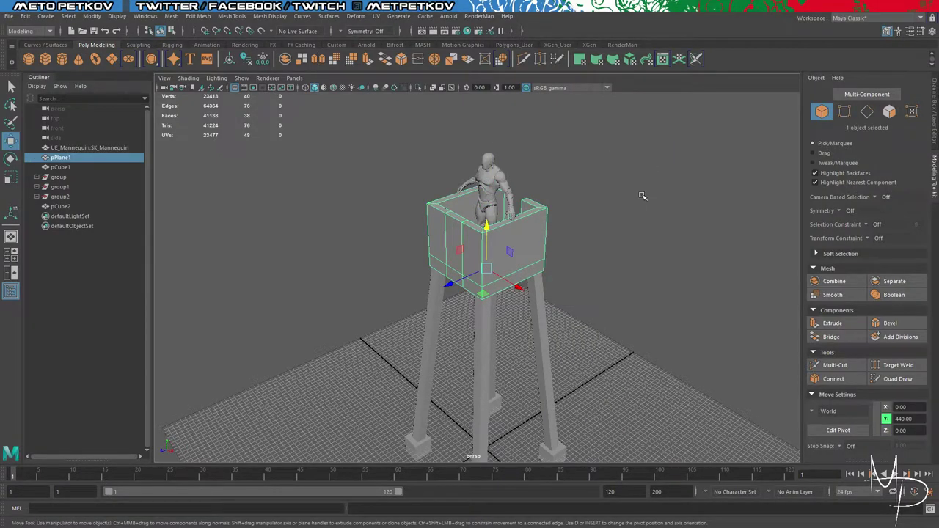
{"action": "left_click", "coordinate": [545, 328], "text": "shift"}
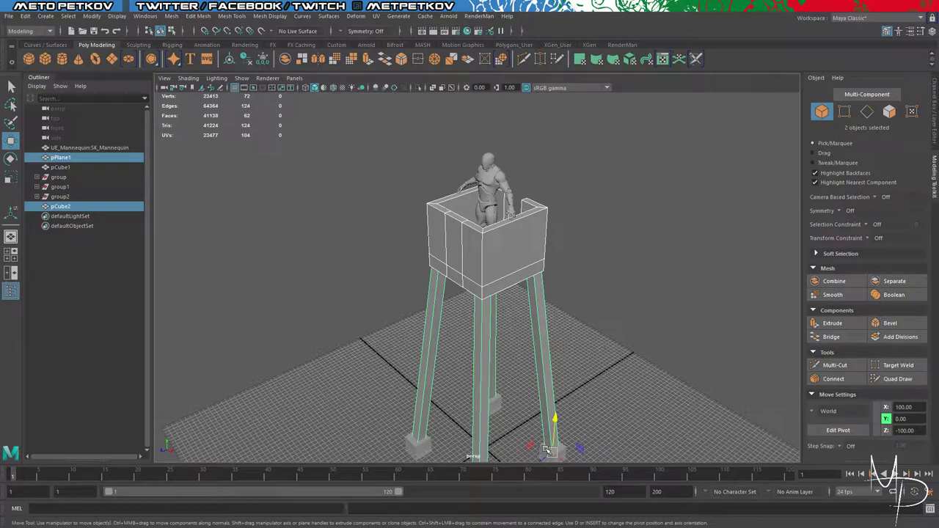
{"action": "left_click", "coordinate": [592, 327]}
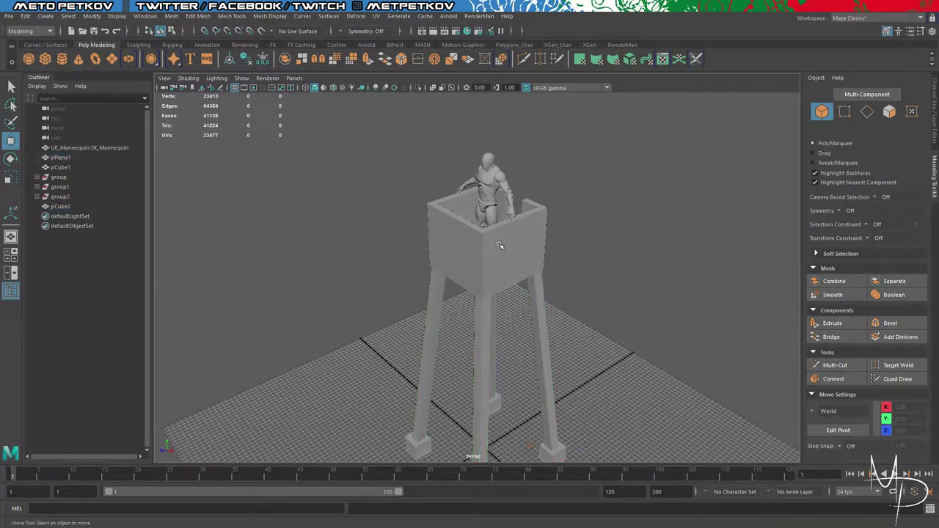
{"action": "left_click_drag", "start_coordinate": [499, 246], "coordinate": [575, 259], "text": "alt"}
{"action": "left_click", "coordinate": [467, 239]}
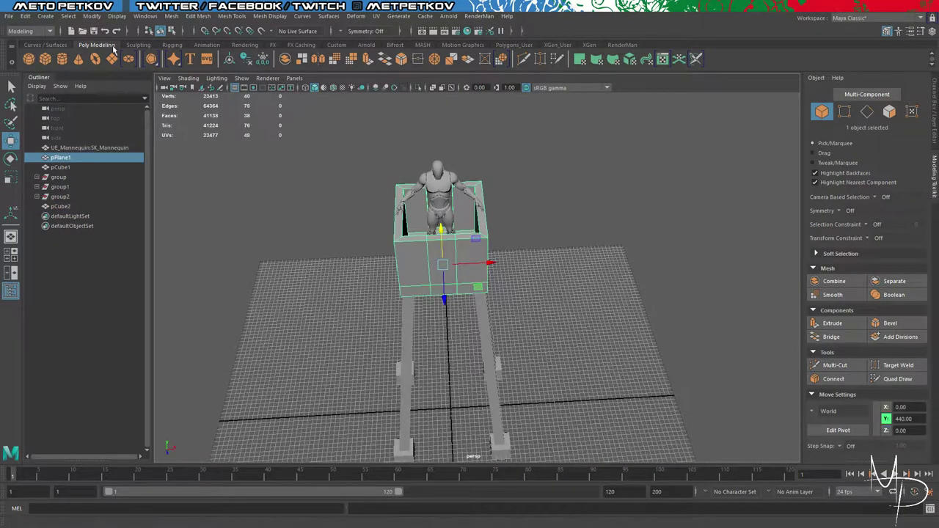
Step: Create a polygon cylinder beside the tower and set its X, Y and Z translation to 0
{"action": "left_click", "coordinate": [61, 59]}
{"action": "left_click_drag", "start_coordinate": [570, 408], "coordinate": [578, 345]}
{"action": "left_click", "coordinate": [936, 107]}
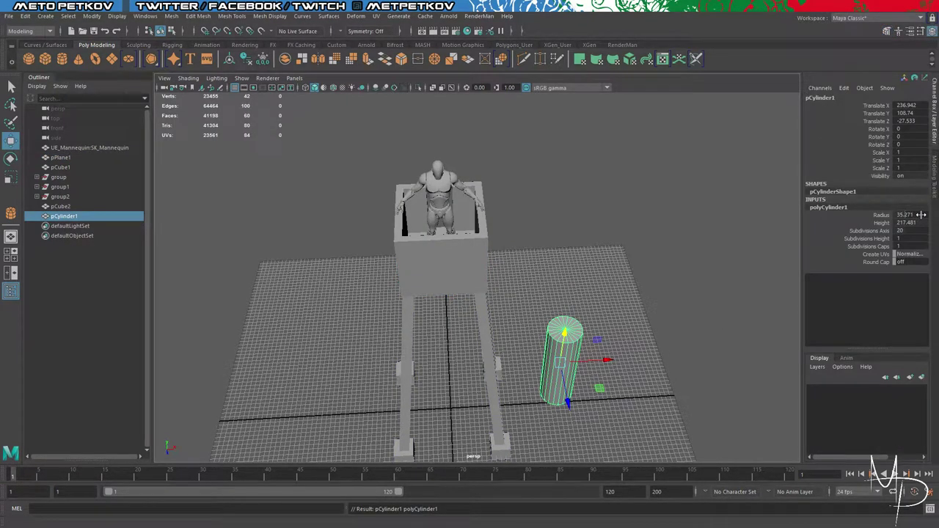
{"action": "left_click_drag", "start_coordinate": [919, 103], "coordinate": [922, 114]}
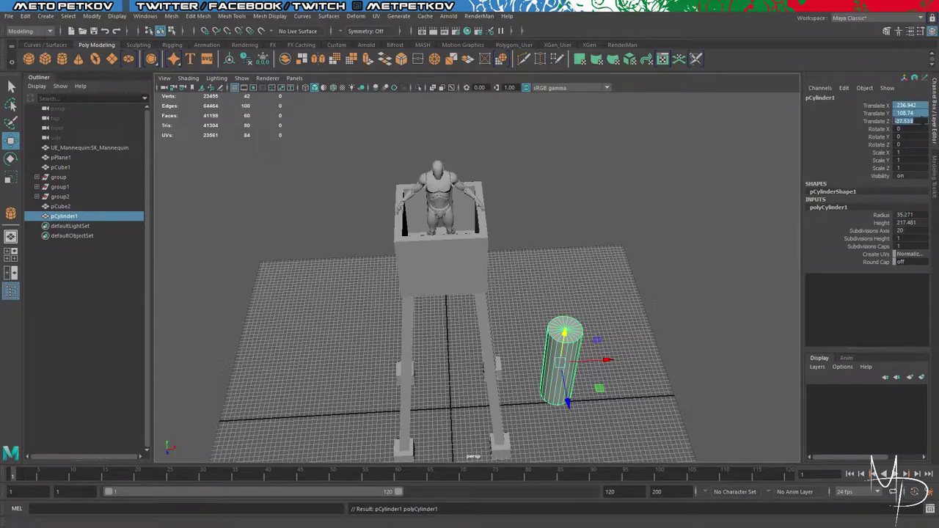
{"action": "key", "text": "Return"}
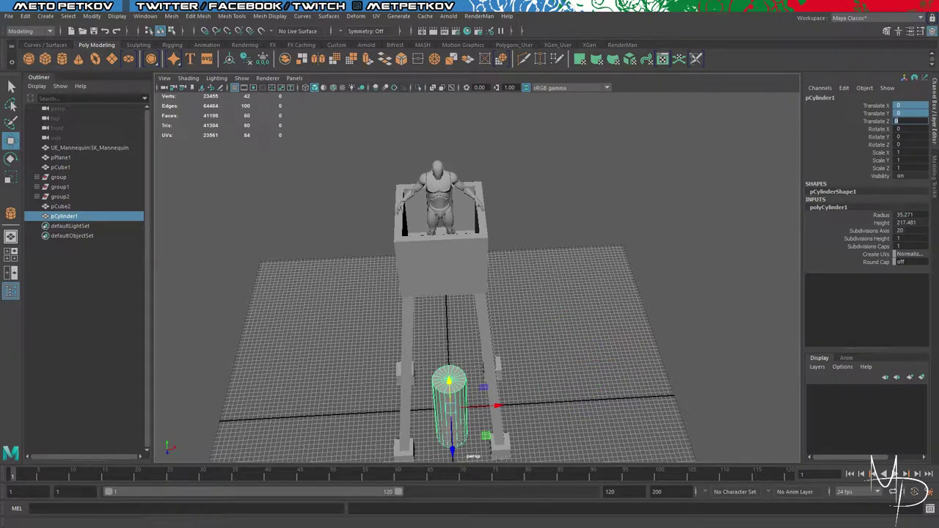
Step: Set the cylinder's axis subdivisions to 6
{"action": "left_click", "coordinate": [914, 231]}
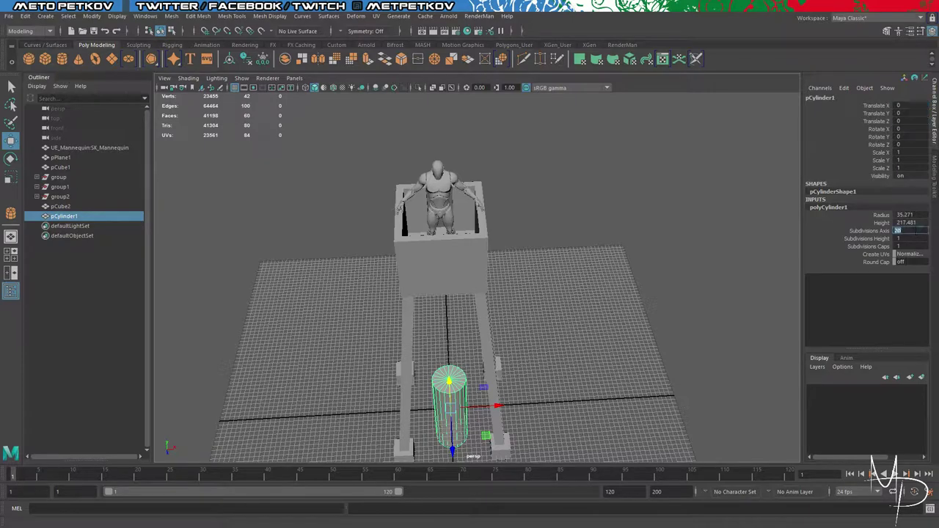
{"action": "key", "text": "Return"}
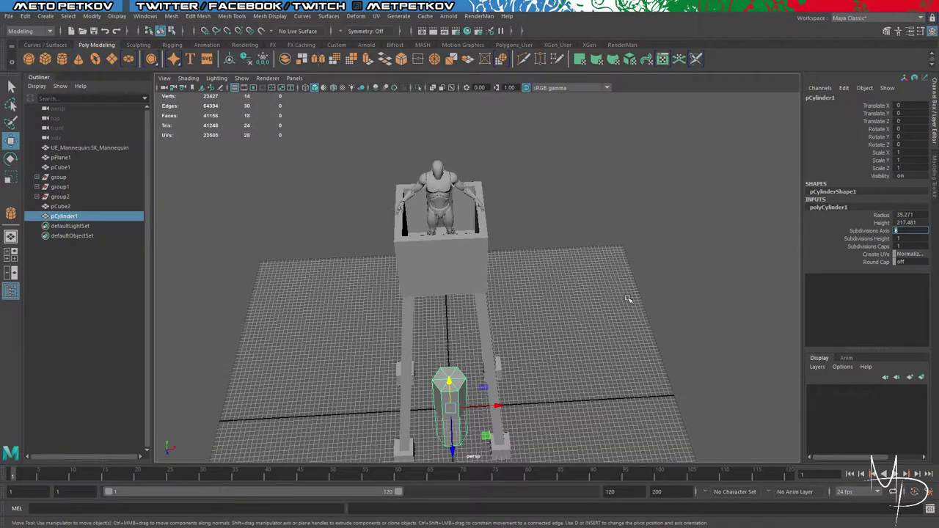
{"action": "left_click_drag", "start_coordinate": [629, 298], "coordinate": [562, 327], "text": "alt"}
{"action": "middle_click_drag", "start_coordinate": [562, 327], "coordinate": [554, 231], "text": "alt"}
{"action": "left_click_drag", "start_coordinate": [554, 231], "coordinate": [697, 282], "text": "alt"}
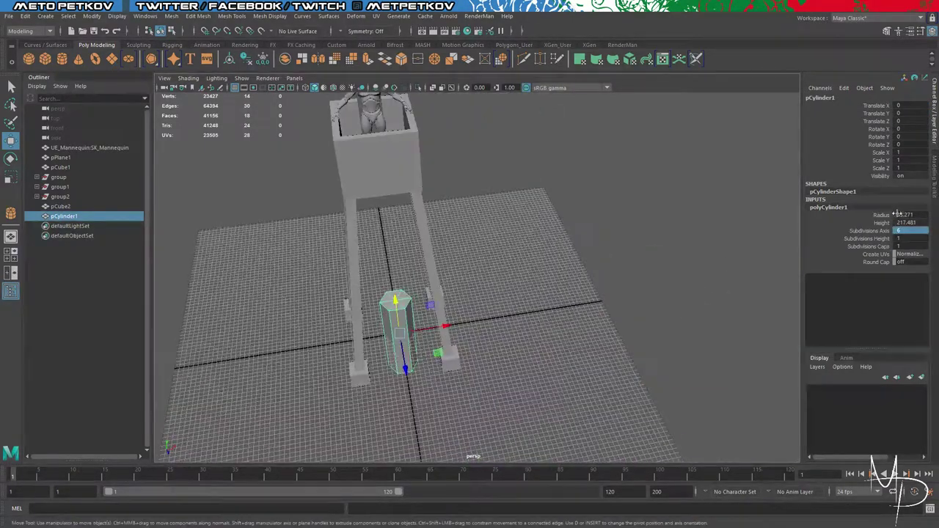
Step: Try a cylinder radius of 5 and replace it with a radius of 10
{"action": "left_click", "coordinate": [919, 216]}
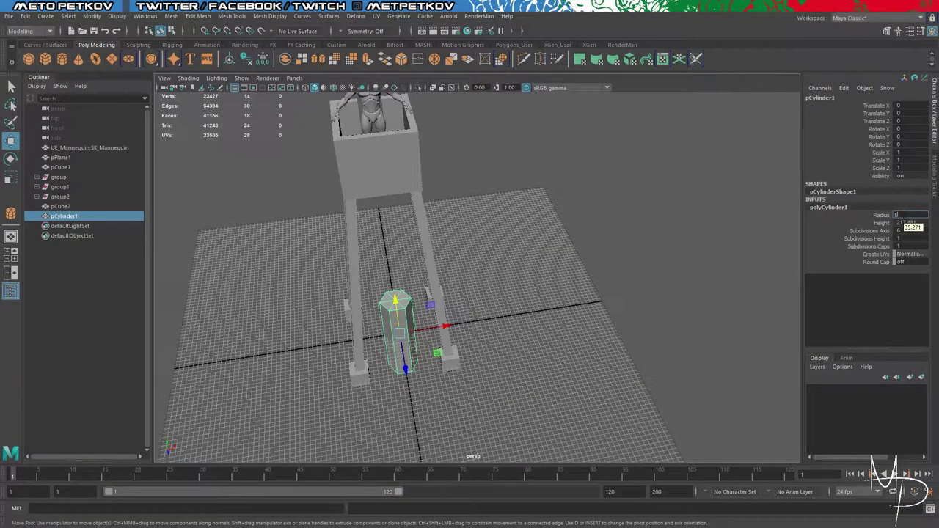
{"action": "type", "text": "5"}
{"action": "key", "text": "Return"}
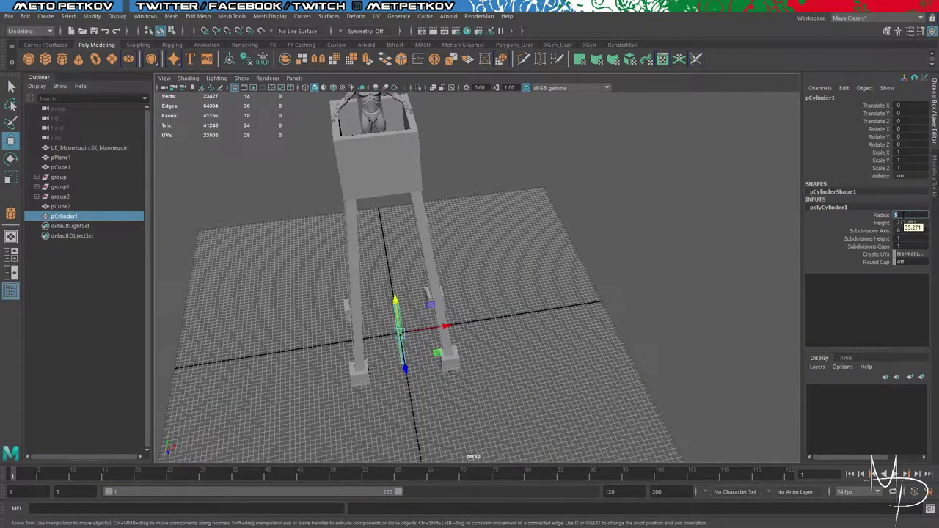
{"action": "type", "text": "10"}
{"action": "key", "text": "Return"}
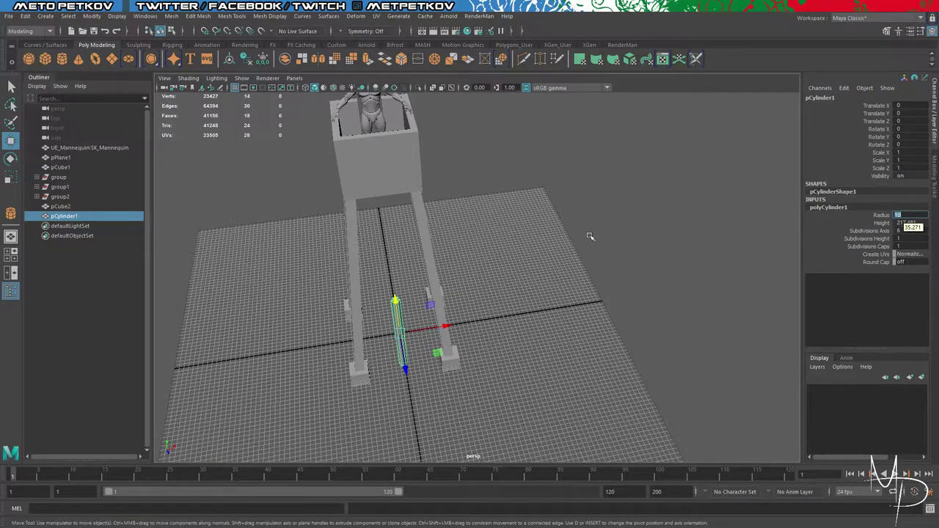
{"action": "left_click", "coordinate": [544, 237]}
{"action": "left_click_drag", "start_coordinate": [541, 237], "coordinate": [528, 265], "text": "alt"}
{"action": "left_click", "coordinate": [405, 266]}
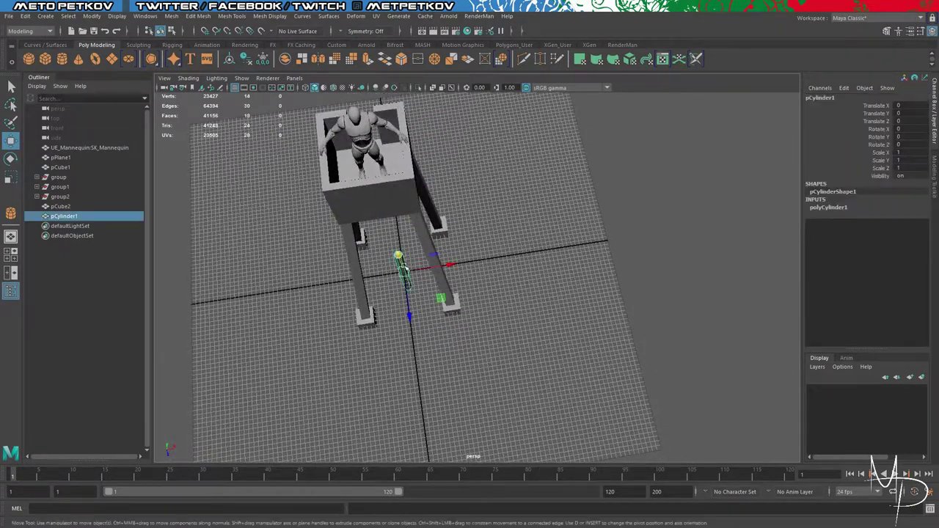
Step: Select the cabin's top vertices and lower them along Y to about 479, leaving a low rim around the floor
{"action": "left_click_drag", "start_coordinate": [405, 268], "coordinate": [415, 188], "text": "alt"}
{"action": "left_click", "coordinate": [412, 149]}
{"action": "right_click_drag", "start_coordinate": [409, 151], "coordinate": [360, 152]}
{"action": "left_click_drag", "start_coordinate": [350, 112], "coordinate": [504, 167]}
{"action": "left_click_drag", "start_coordinate": [551, 188], "coordinate": [598, 248], "text": "alt"}
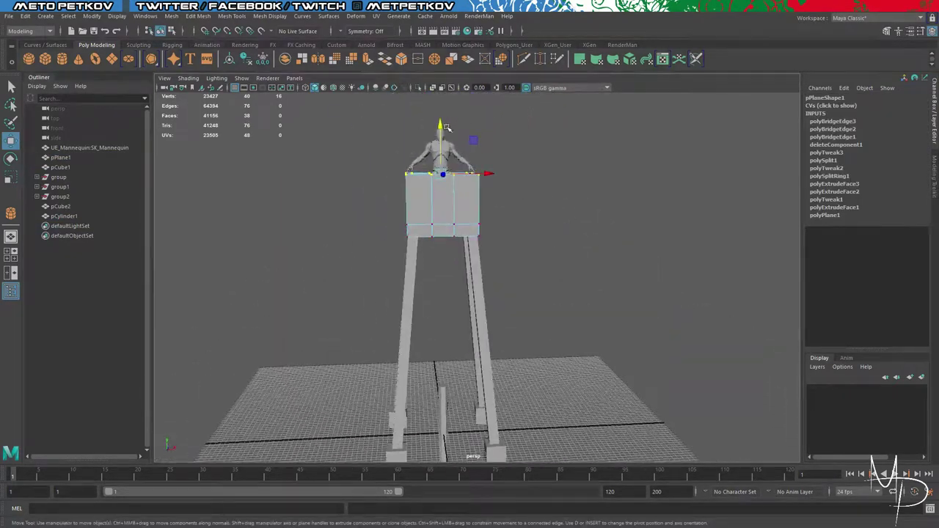
{"action": "left_click_drag", "start_coordinate": [446, 128], "coordinate": [446, 169]}
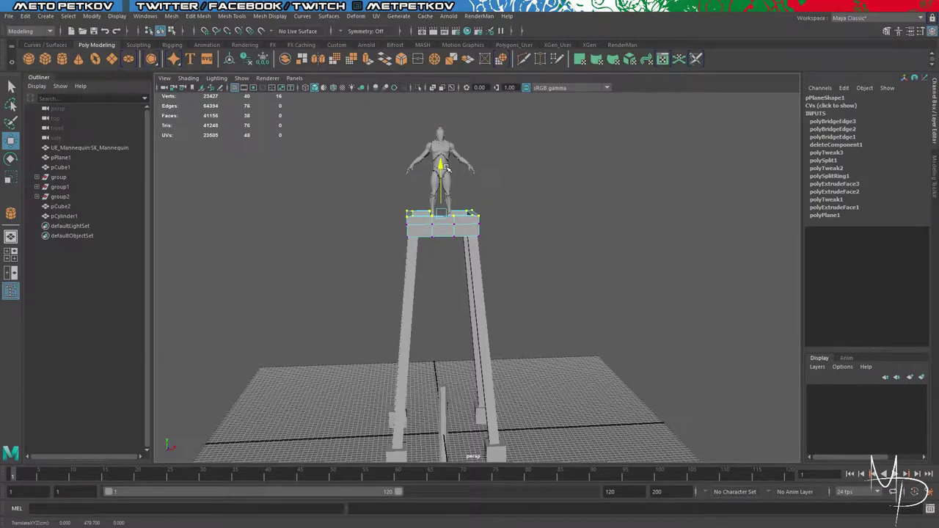
Step: Raise the cylinder to Y 580 and move it to about Z 61, over the cabin's rim
{"action": "left_click", "coordinate": [439, 403]}
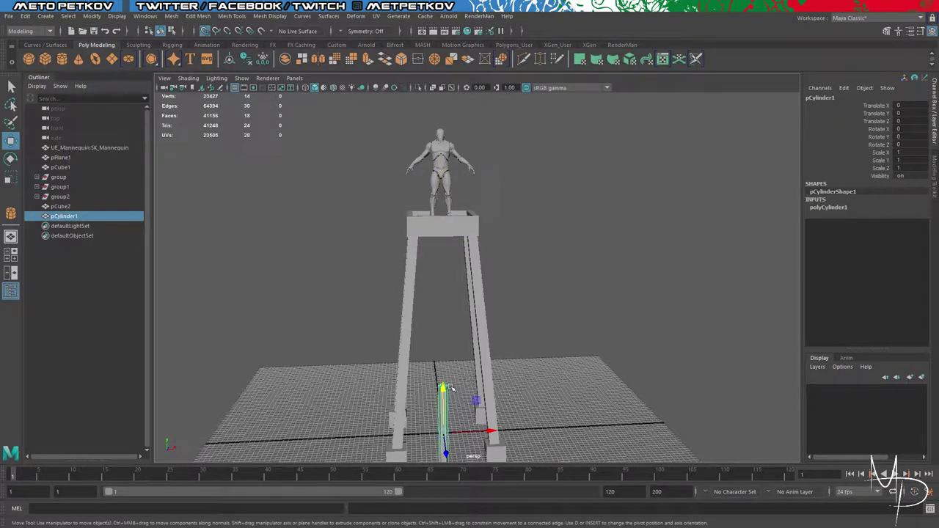
{"action": "left_click_drag", "start_coordinate": [450, 389], "coordinate": [671, 214]}
{"action": "left_click_drag", "start_coordinate": [451, 189], "coordinate": [490, 194]}
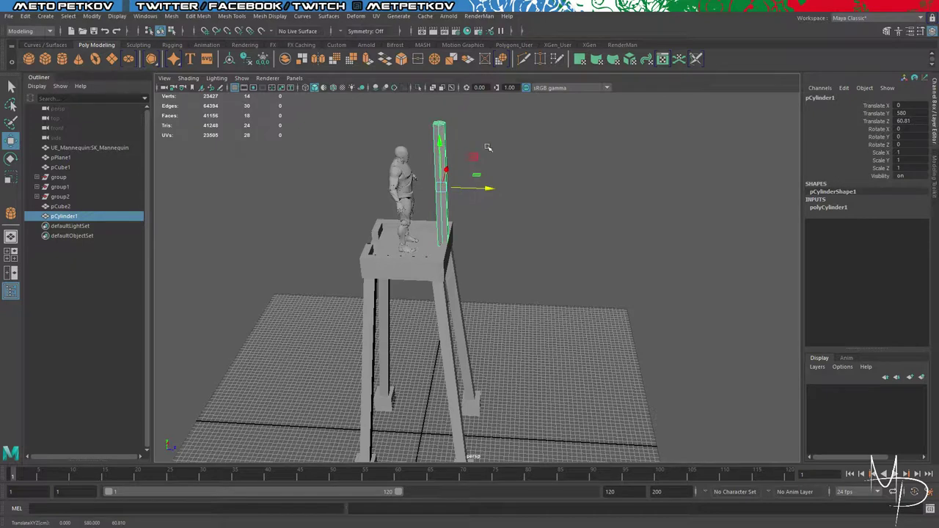
Step: Thin the cylinder by trying a radius of 8 and settling on a radius of 6
{"action": "left_click", "coordinate": [935, 178]}
{"action": "left_click", "coordinate": [933, 121]}
{"action": "left_click", "coordinate": [840, 212]}
{"action": "left_click", "coordinate": [923, 214]}
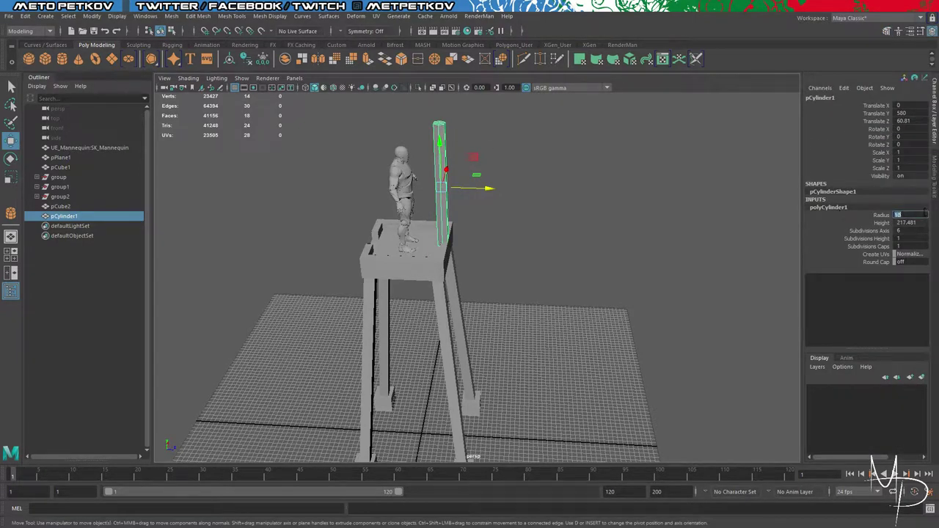
{"action": "type", "text": "8"}
{"action": "key", "text": "Return"}
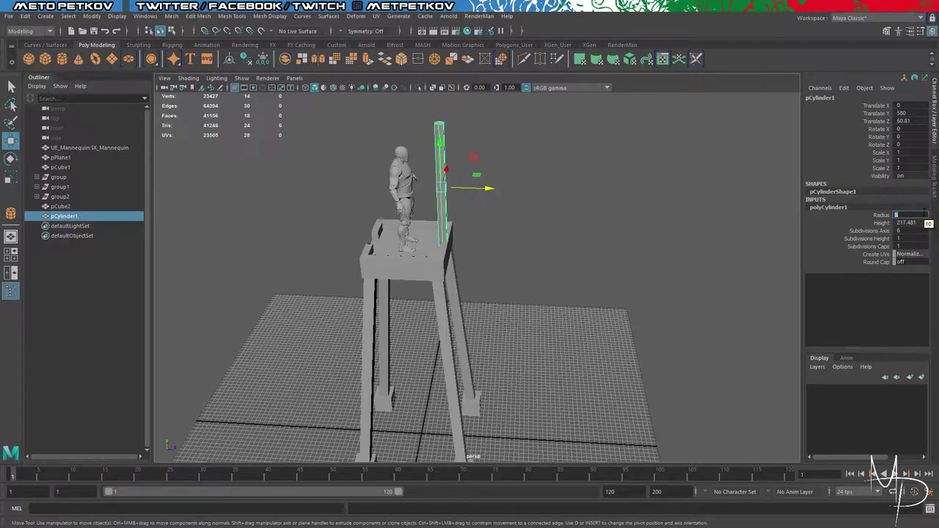
{"action": "type", "text": "6"}
{"action": "key", "text": "Return"}
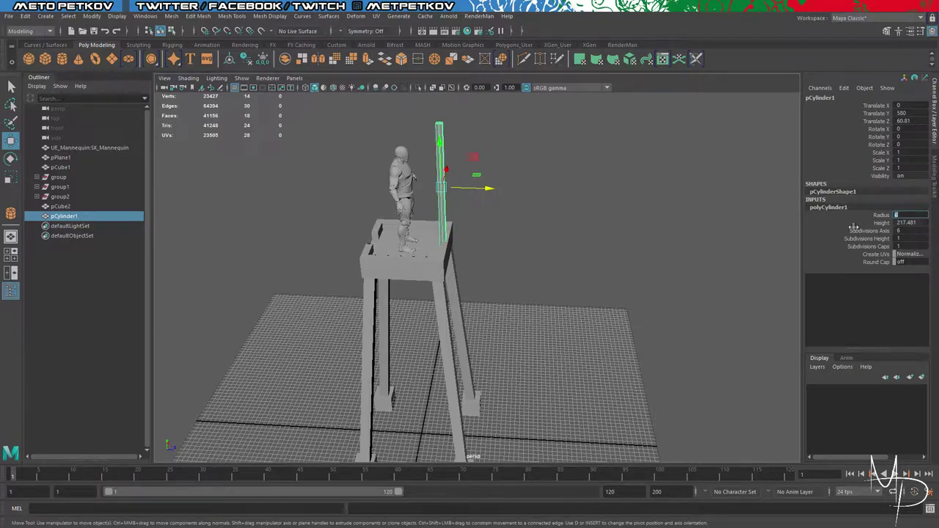
{"action": "left_click", "coordinate": [633, 224]}
Step: Select the cylinder's top vertices and lower them along Y to shorten it into a railing post
{"action": "left_click_drag", "start_coordinate": [578, 207], "coordinate": [595, 236], "text": "alt"}
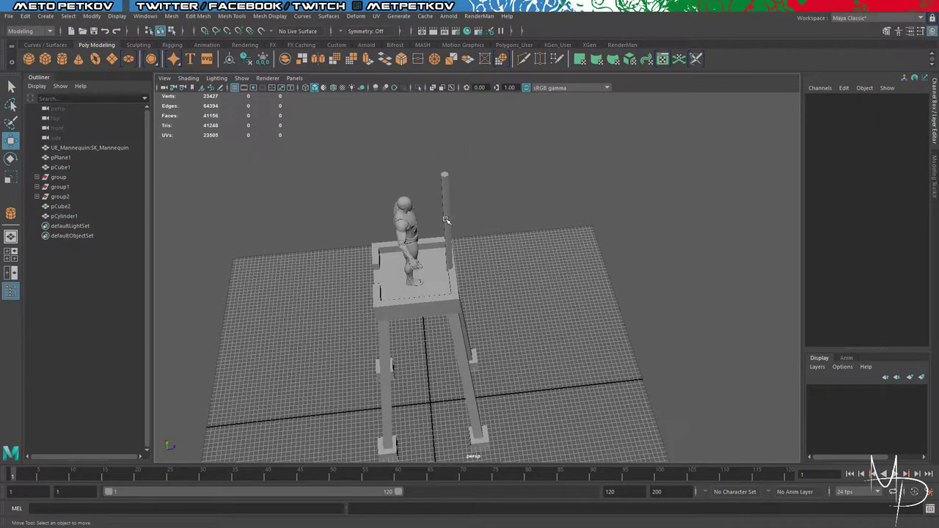
{"action": "left_click", "coordinate": [446, 220]}
{"action": "left_click_drag", "start_coordinate": [511, 234], "coordinate": [525, 179], "text": "alt"}
{"action": "right_click_drag", "start_coordinate": [546, 133], "coordinate": [495, 137]}
{"action": "left_click_drag", "start_coordinate": [422, 99], "coordinate": [529, 122]}
{"action": "left_click_drag", "start_coordinate": [451, 98], "coordinate": [458, 166]}
Step: In object mode, move the post onto the cabin rim's corner at about X 62.57, Z 64.56
{"action": "left_click_drag", "start_coordinate": [612, 225], "coordinate": [465, 209], "text": "alt"}
{"action": "scroll", "coordinate": [465, 198], "scroll_direction": "down", "scroll_amount": 5}
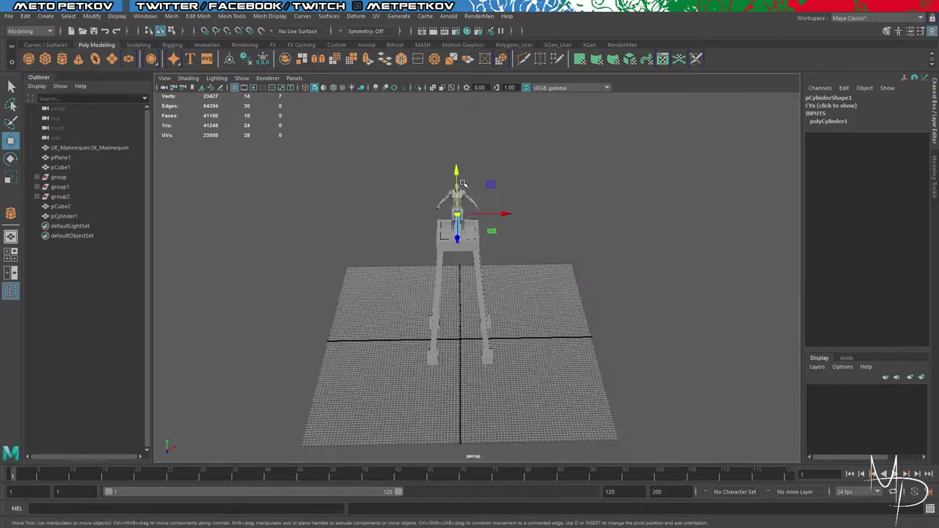
{"action": "scroll", "coordinate": [464, 184], "scroll_direction": "up", "scroll_amount": 10}
{"action": "middle_click_drag", "start_coordinate": [571, 217], "coordinate": [578, 308], "text": "alt"}
{"action": "left_click_drag", "start_coordinate": [578, 308], "coordinate": [596, 153], "text": "alt"}
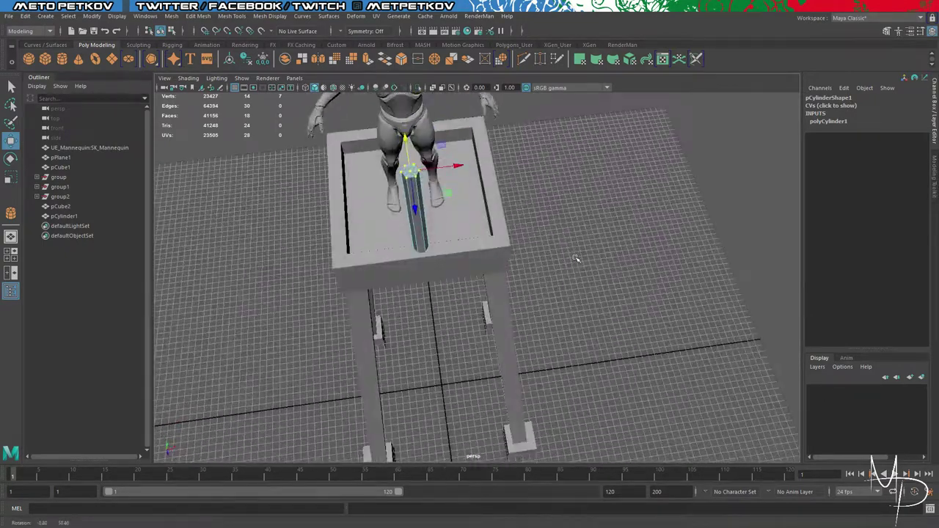
{"action": "right_click_drag", "start_coordinate": [596, 152], "coordinate": [633, 139]}
{"action": "left_click_drag", "start_coordinate": [416, 212], "coordinate": [415, 209]}
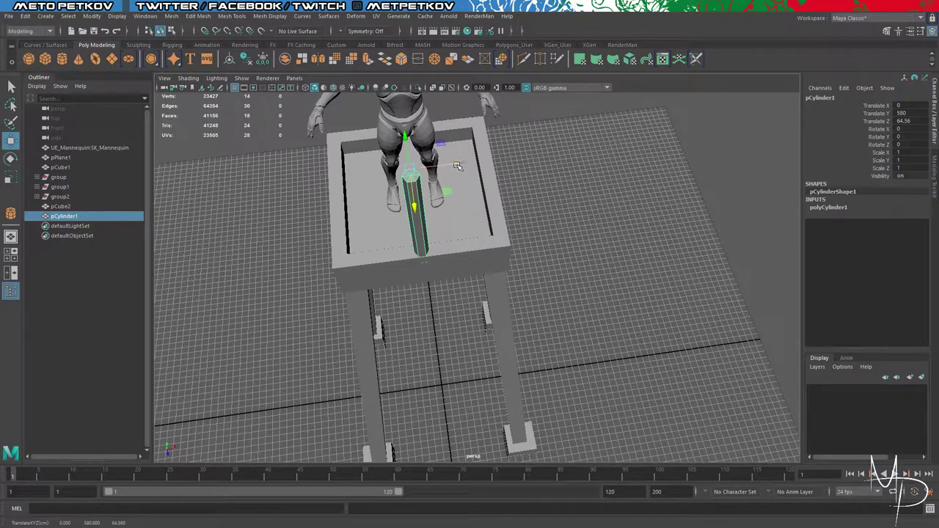
{"action": "left_click_drag", "start_coordinate": [460, 166], "coordinate": [554, 175]}
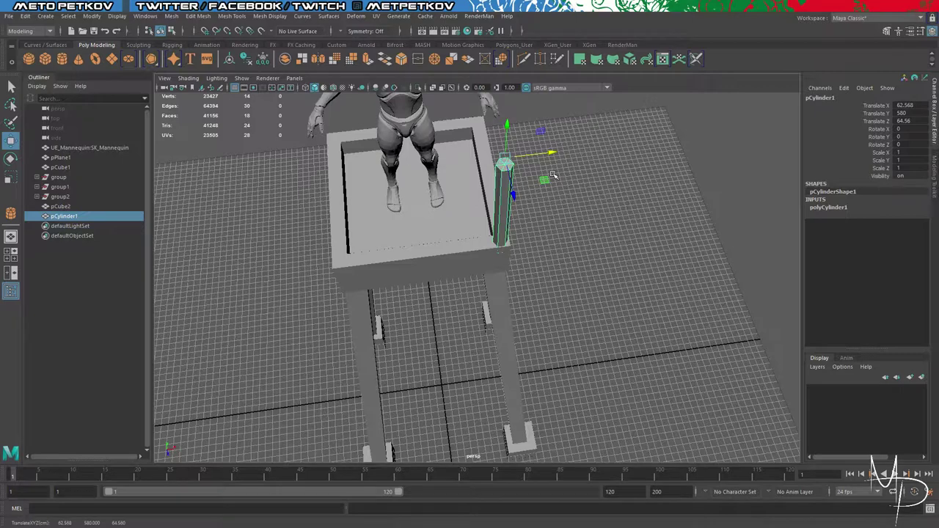
Step: Freeze the post's transformations and delete its construction history
{"action": "left_click", "coordinate": [230, 59]}
{"action": "left_click", "coordinate": [263, 60]}
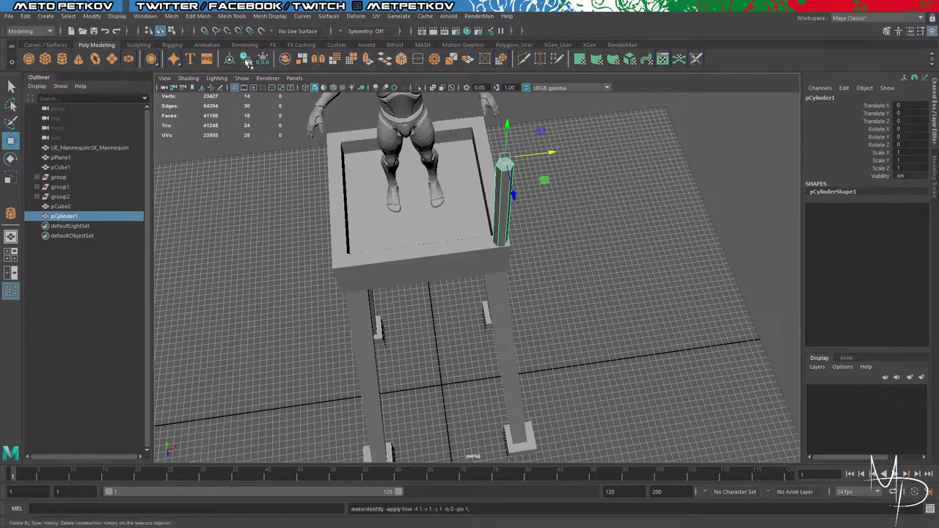
Step: Center the railing post's pivot and open the Duplicate Special options for it
{"action": "left_click", "coordinate": [230, 61]}
{"action": "left_click", "coordinate": [628, 163]}
{"action": "left_click", "coordinate": [504, 189]}
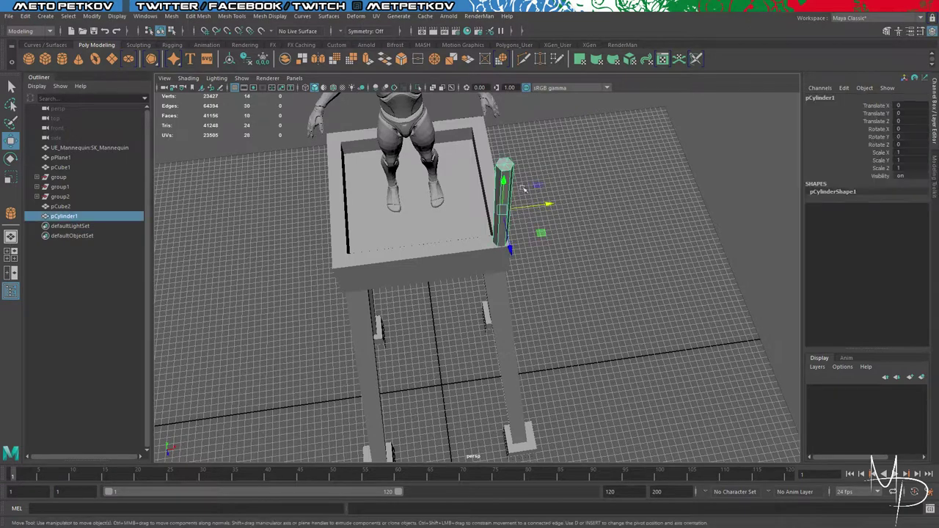
{"action": "left_click", "coordinate": [27, 16]}
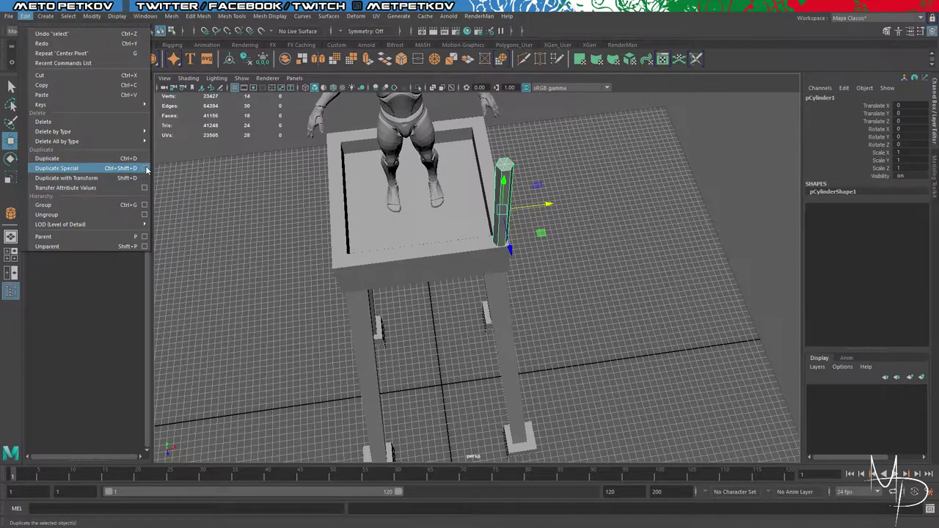
{"action": "left_click", "coordinate": [145, 169]}
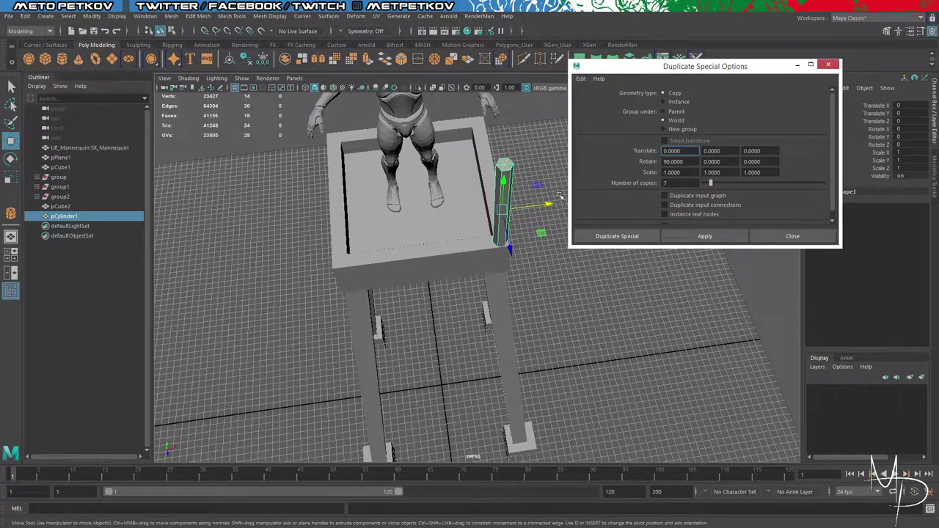
Step: Try moving the post slightly along X, and reset its Translate X to 0
{"action": "mouse_move", "coordinate": [549, 206]}
{"action": "left_mouse_down"}
{"action": "mouse_move", "coordinate": [540, 205]}
{"action": "mouse_move", "coordinate": [549, 206]}
{"action": "left_mouse_up"}
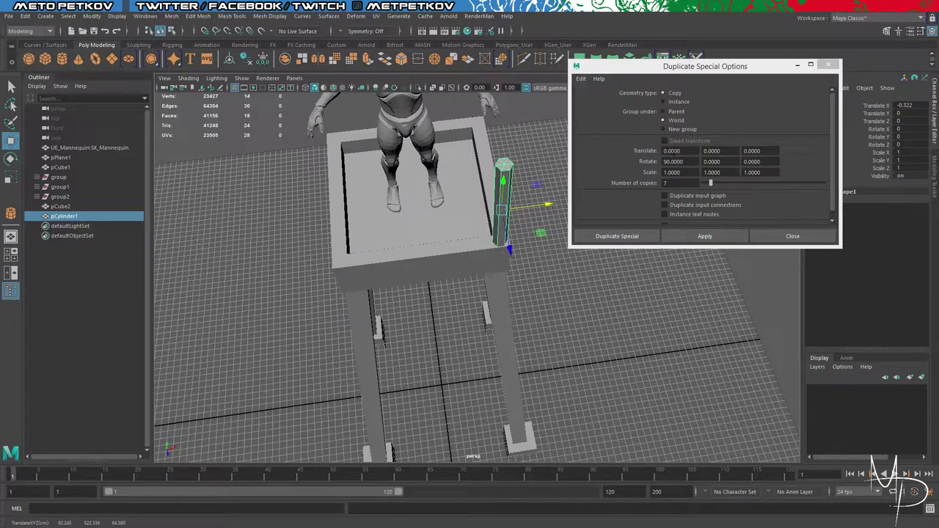
{"action": "left_click", "coordinate": [918, 105]}
{"action": "key", "text": "Return"}
Step: Make seven copies of the post with Duplicate Special, using an X translation of -6 and an X rotation of 90 per copy
{"action": "left_click", "coordinate": [681, 151]}
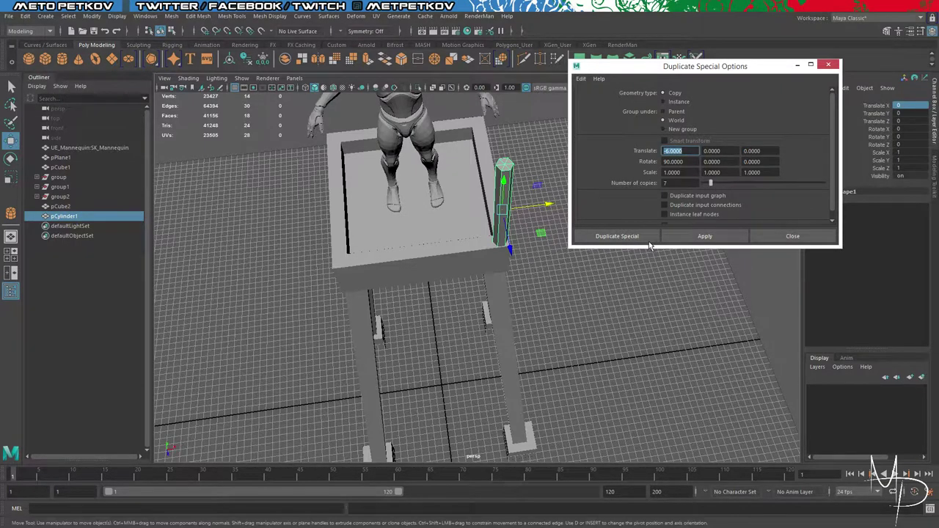
{"action": "left_click", "coordinate": [697, 237]}
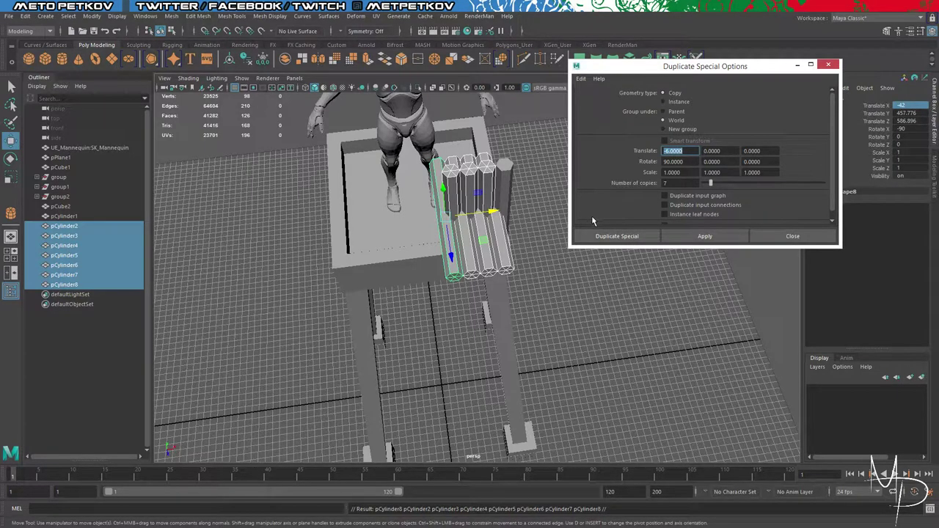
{"action": "left_click", "coordinate": [770, 236]}
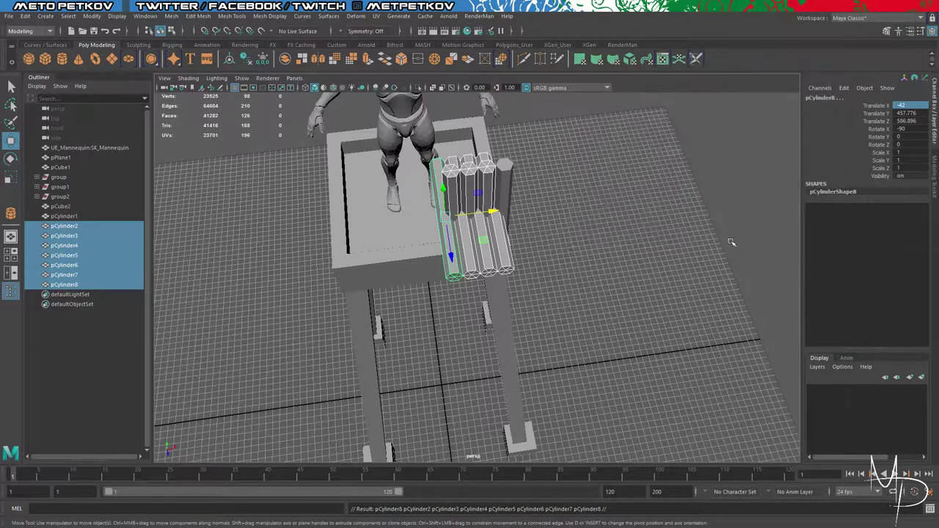
Step: Select the four copies lying flat across the rim and set their Rotate X to 0 to stand them upright
{"action": "left_click_drag", "start_coordinate": [570, 232], "coordinate": [575, 245], "text": "alt"}
{"action": "left_click", "coordinate": [576, 250]}
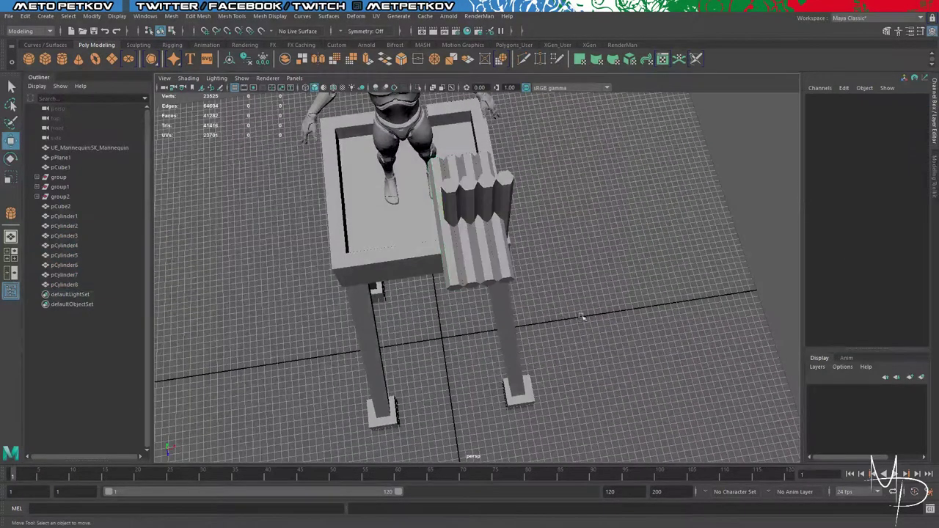
{"action": "left_click_drag", "start_coordinate": [549, 294], "coordinate": [413, 261]}
{"action": "left_click_drag", "start_coordinate": [553, 360], "coordinate": [464, 316], "text": "alt"}
{"action": "left_click_drag", "start_coordinate": [422, 284], "coordinate": [746, 444], "text": "ctrl"}
{"action": "left_click_drag", "start_coordinate": [453, 325], "coordinate": [522, 352], "text": "alt"}
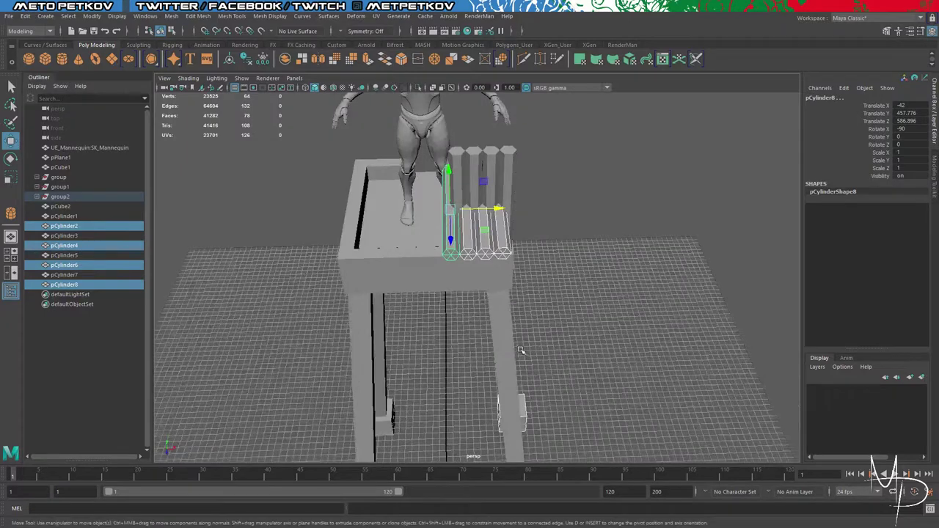
{"action": "left_click_drag", "start_coordinate": [578, 272], "coordinate": [660, 273], "text": "alt"}
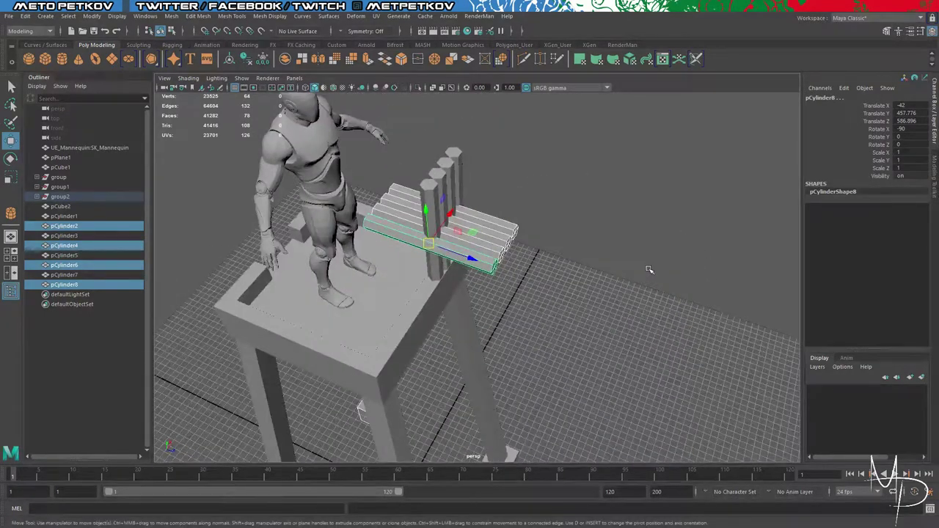
{"action": "key", "text": "e"}
{"action": "left_click_drag", "start_coordinate": [453, 234], "coordinate": [471, 271]}
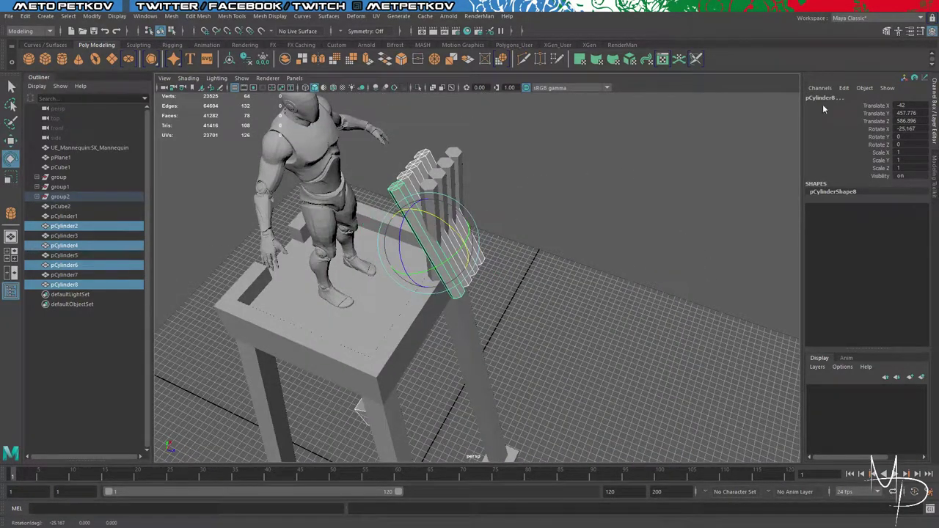
{"action": "double_click", "coordinate": [917, 129]}
{"action": "type", "text": "-90"}
{"action": "key", "text": "Return"}
{"action": "type", "text": "0"}
{"action": "key", "text": "Return"}
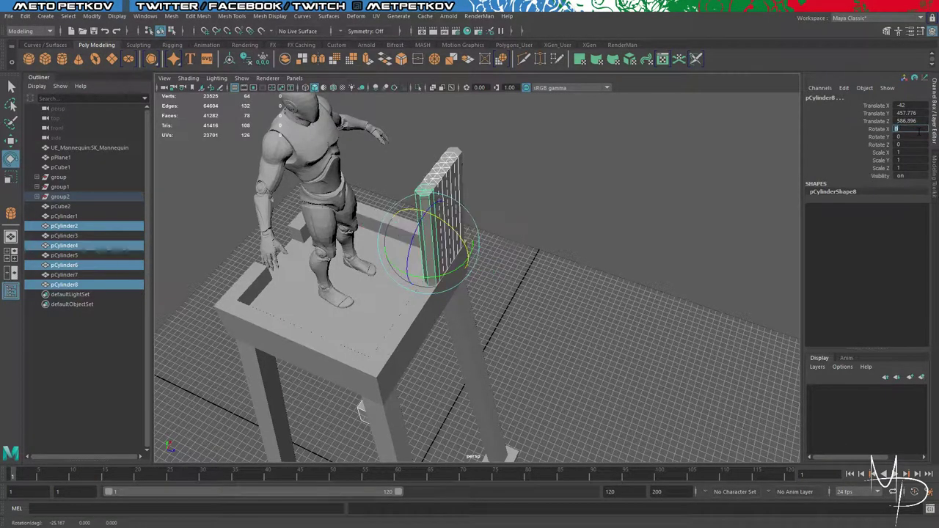
Step: Try rotating the four upright copies about Y, and undo the rotation
{"action": "left_click_drag", "start_coordinate": [514, 103], "coordinate": [427, 186], "text": "alt"}
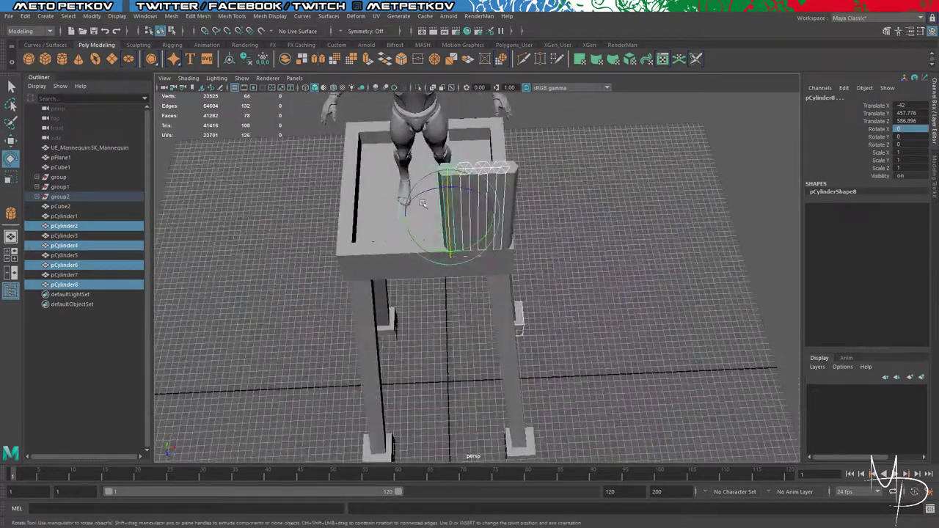
{"action": "left_click_drag", "start_coordinate": [418, 240], "coordinate": [452, 246]}
{"action": "key", "text": "ctrl+z"}
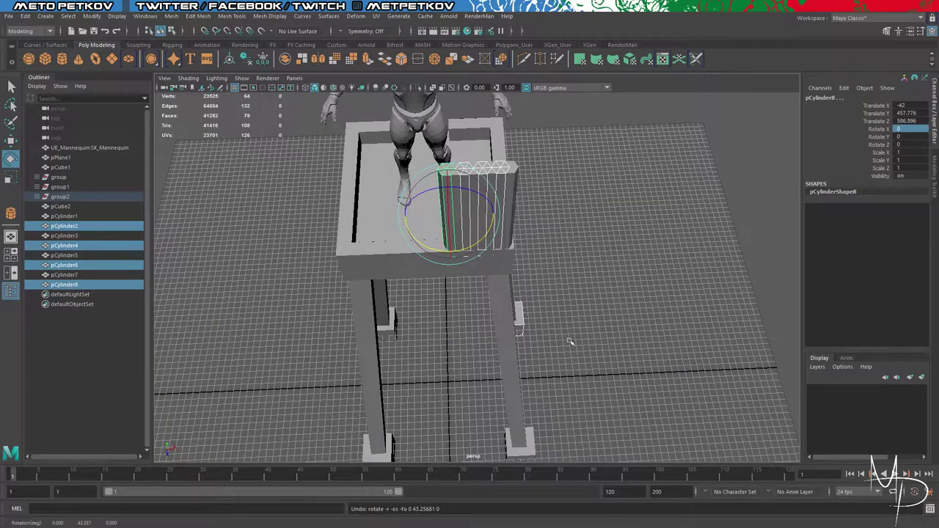
Step: Deselect the stray corner base, undo a trial rotation, and move the four copies along X to continue the post row, ending at about X -84.06
{"action": "left_click_drag", "start_coordinate": [576, 369], "coordinate": [448, 289], "text": "ctrl"}
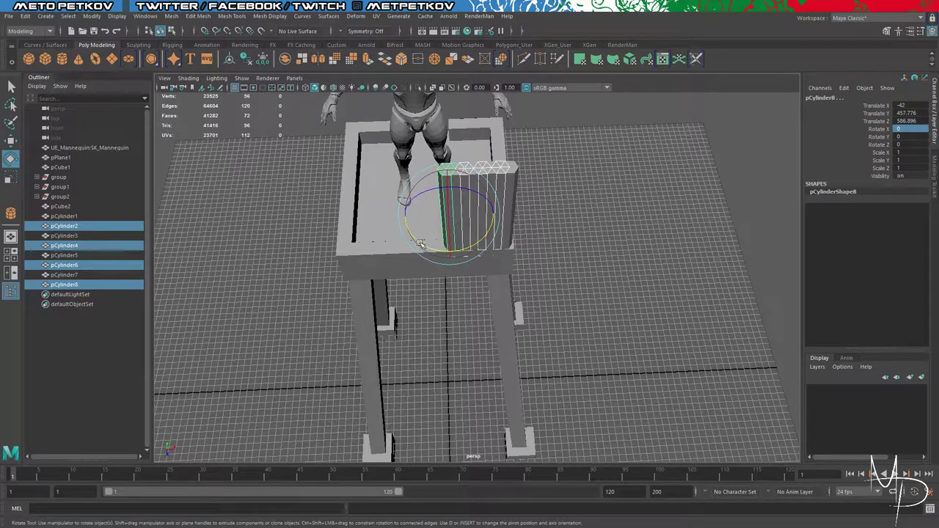
{"action": "left_click_drag", "start_coordinate": [420, 243], "coordinate": [410, 242]}
{"action": "key", "text": "ctrl+z"}
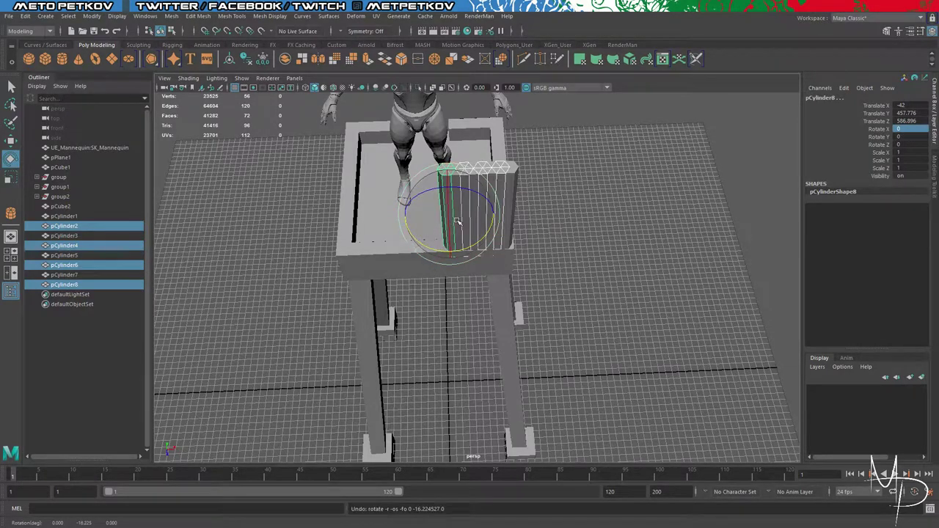
{"action": "key", "text": "w"}
{"action": "left_click_drag", "start_coordinate": [495, 217], "coordinate": [439, 223]}
{"action": "left_click_drag", "start_coordinate": [598, 228], "coordinate": [626, 219], "text": "alt"}
{"action": "left_click", "coordinate": [626, 218]}
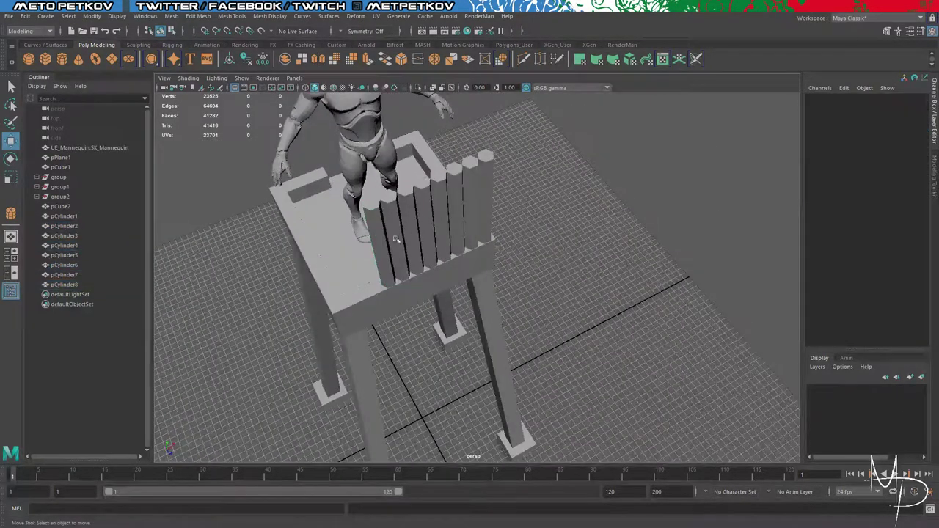
Step: Copy and paste the two end posts and move the pasted pair along X to extend the row
{"action": "left_click", "coordinate": [394, 236]}
{"action": "left_click", "coordinate": [380, 250], "text": "shift"}
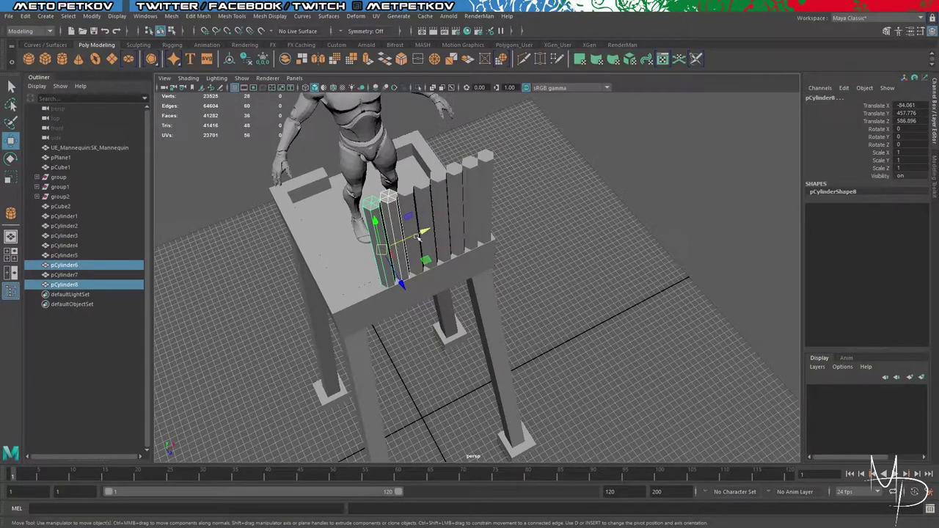
{"action": "key", "text": "ctrl+g"}
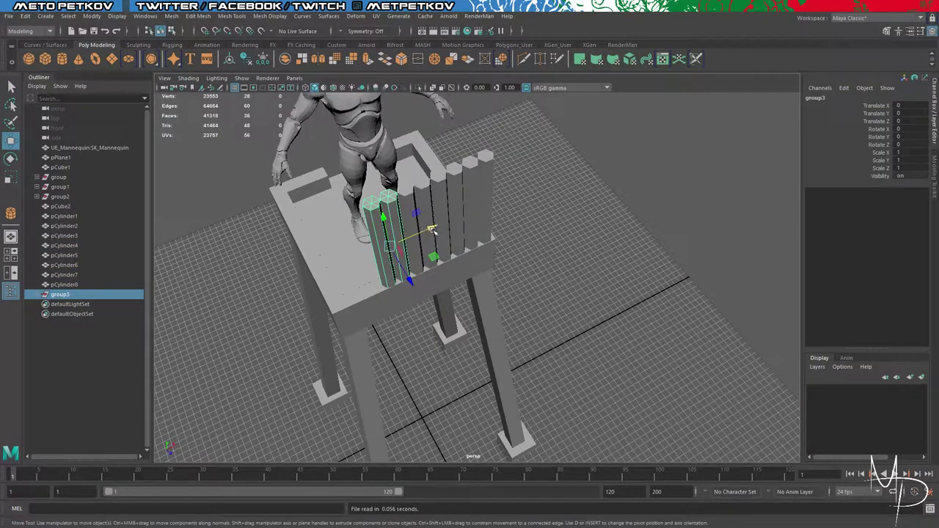
{"action": "left_click_drag", "start_coordinate": [432, 229], "coordinate": [399, 245]}
Step: Copy and paste the new end post and move the pasted post along X to the rim's far corner
{"action": "left_click", "coordinate": [353, 281]}
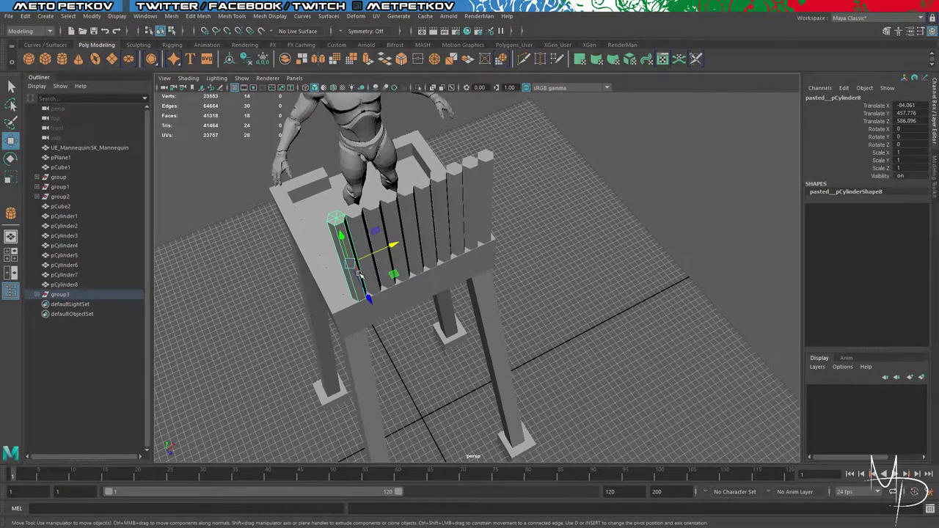
{"action": "key", "text": "ctrl+c"}
{"action": "key", "text": "ctrl+v"}
{"action": "mouse_move", "coordinate": [396, 248]}
{"action": "left_mouse_down"}
{"action": "mouse_move", "coordinate": [375, 257]}
{"action": "mouse_move", "coordinate": [384, 259]}
{"action": "left_mouse_up"}
{"action": "left_click_drag", "start_coordinate": [515, 283], "coordinate": [570, 246], "text": "alt"}
{"action": "right_click_drag", "start_coordinate": [473, 207], "coordinate": [476, 235]}
{"action": "right_click_drag", "start_coordinate": [471, 192], "coordinate": [536, 181]}
{"action": "left_click_drag", "start_coordinate": [572, 209], "coordinate": [463, 191], "text": "alt"}
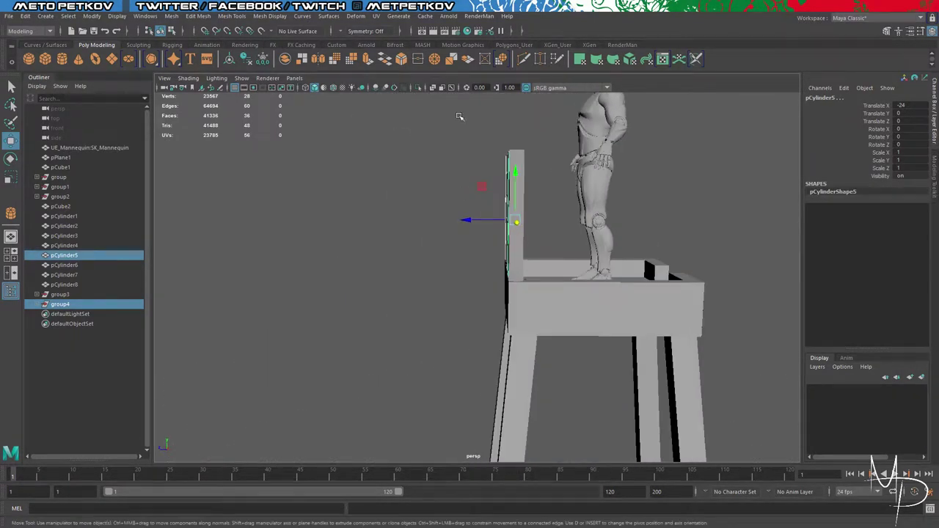
{"action": "left_click_drag", "start_coordinate": [472, 129], "coordinate": [526, 206]}
{"action": "left_click_drag", "start_coordinate": [440, 232], "coordinate": [472, 274], "text": "alt"}
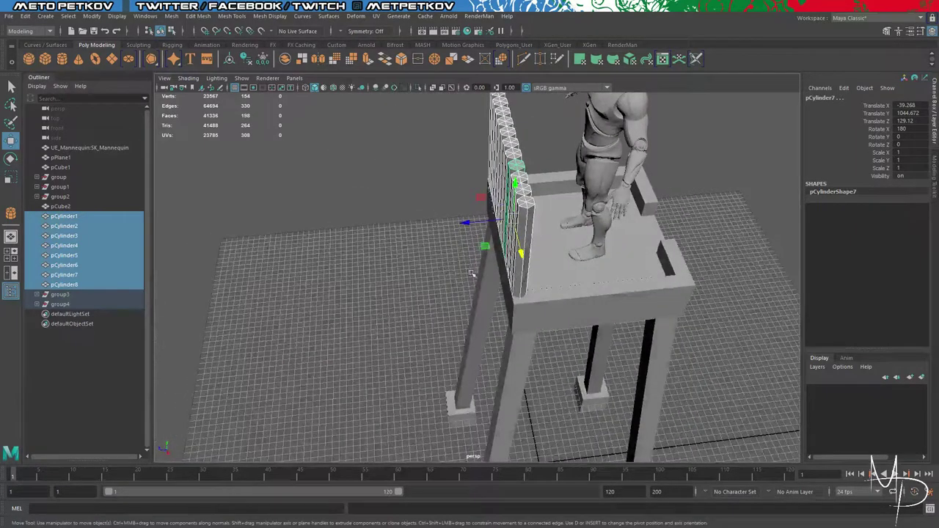
{"action": "right_click", "coordinate": [93, 235]}
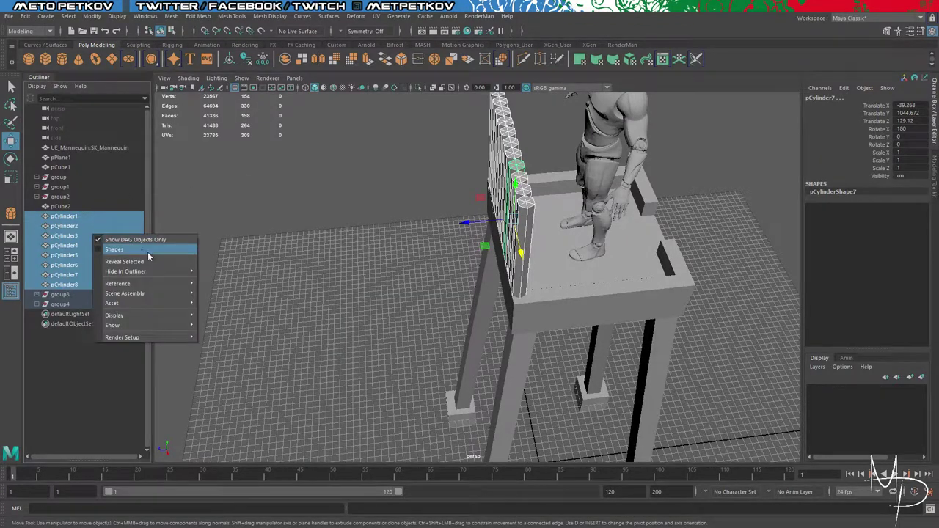
{"action": "left_click", "coordinate": [241, 212]}
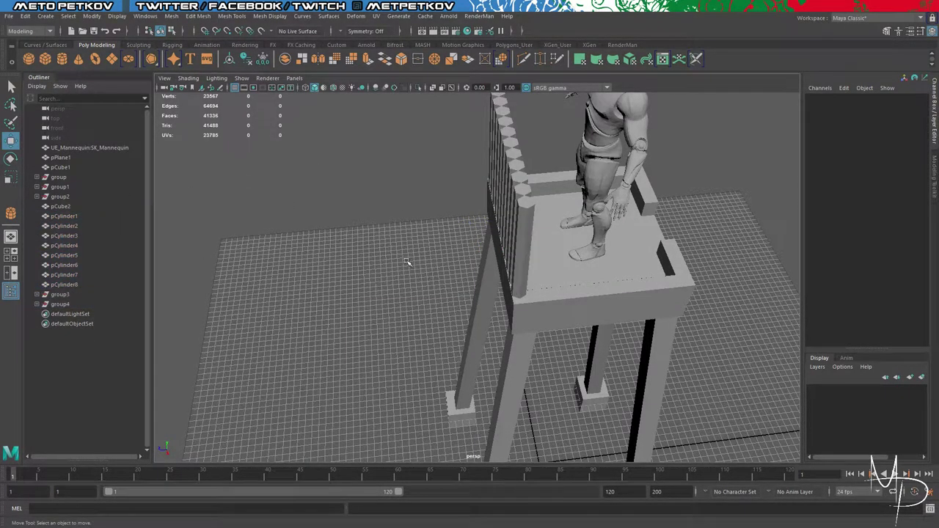
Step: Select all the posts in the row, combine them into one mesh and delete its construction history
{"action": "left_click_drag", "start_coordinate": [408, 263], "coordinate": [257, 154], "text": "alt"}
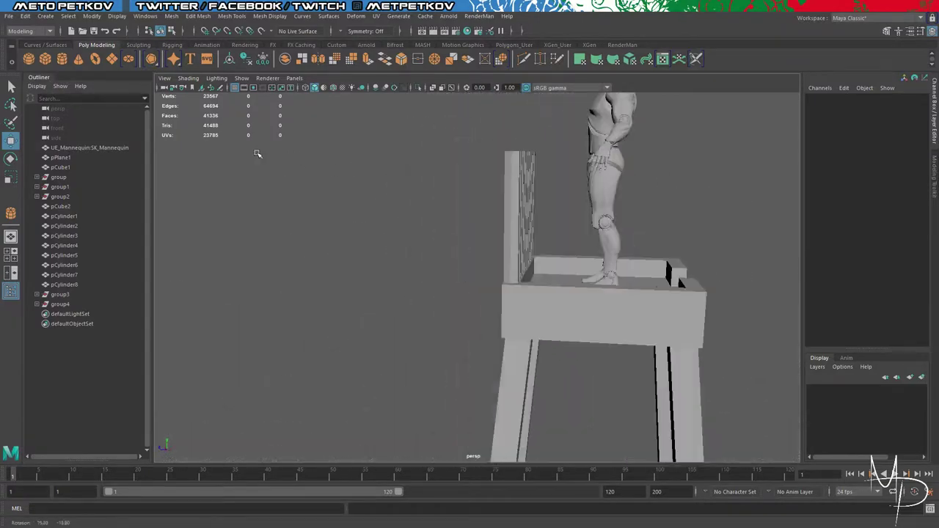
{"action": "left_click_drag", "start_coordinate": [450, 135], "coordinate": [629, 248]}
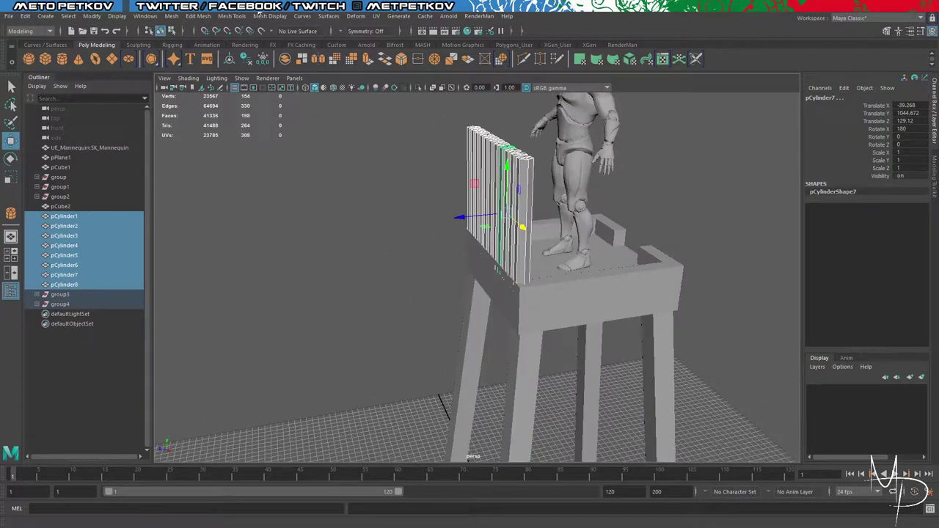
{"action": "left_click", "coordinate": [172, 16]}
{"action": "left_click", "coordinate": [198, 50]}
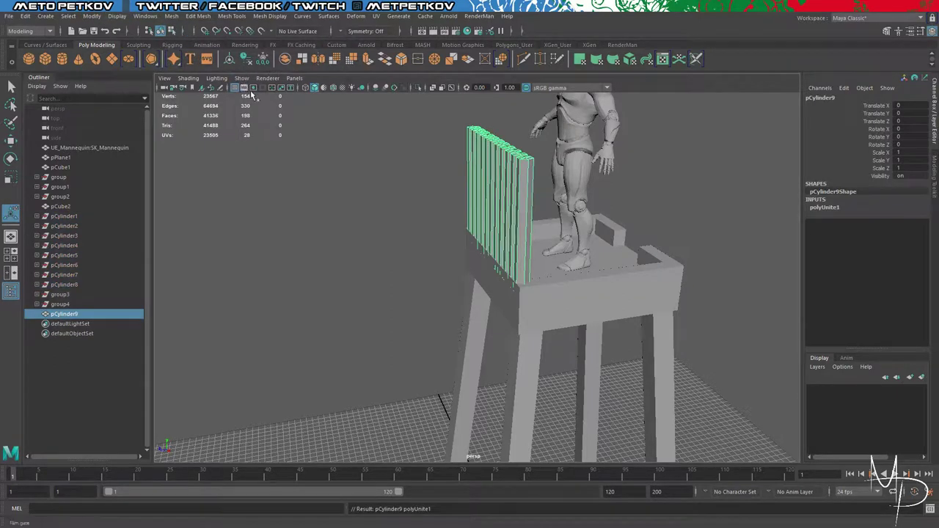
{"action": "left_click", "coordinate": [263, 60]}
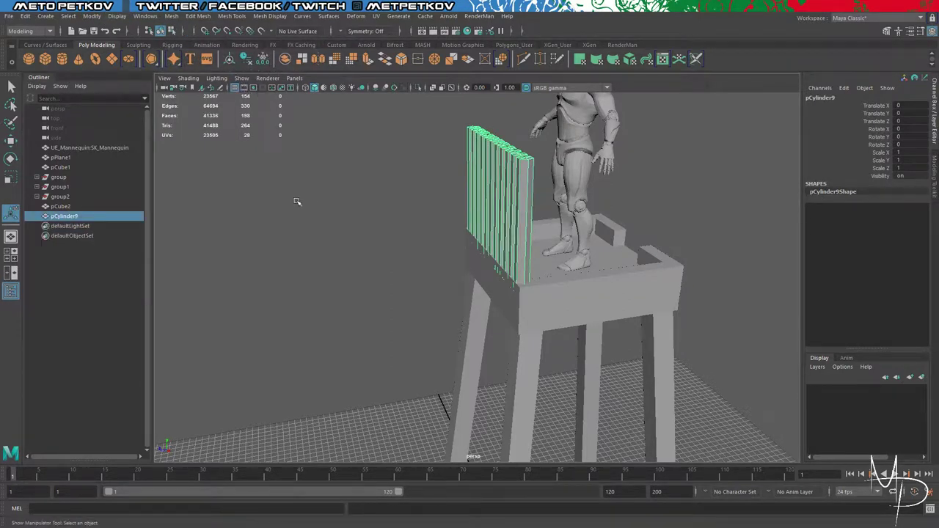
Step: Move the combined post row's pivot along X to the corner post's center using vertex snapping
{"action": "left_click_drag", "start_coordinate": [415, 205], "coordinate": [507, 254], "text": "alt"}
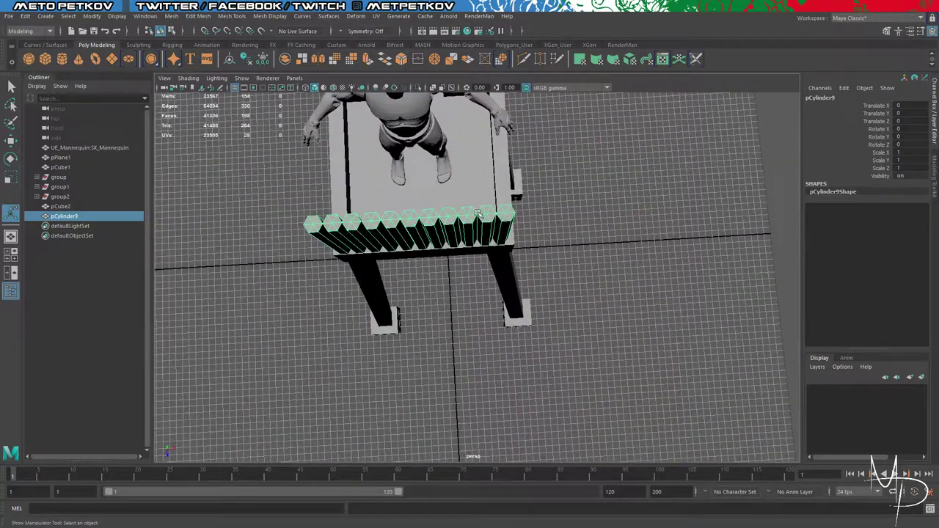
{"action": "key", "text": "w"}
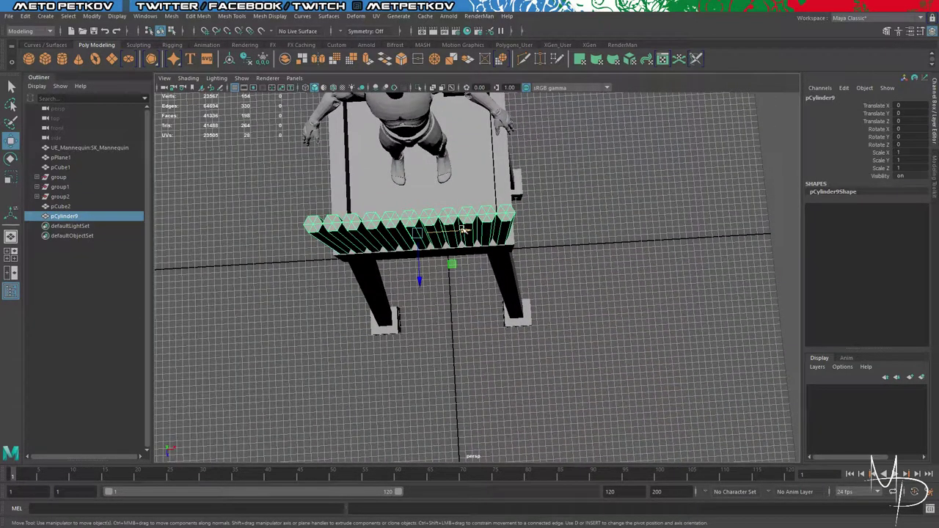
{"action": "key", "text": "d"}
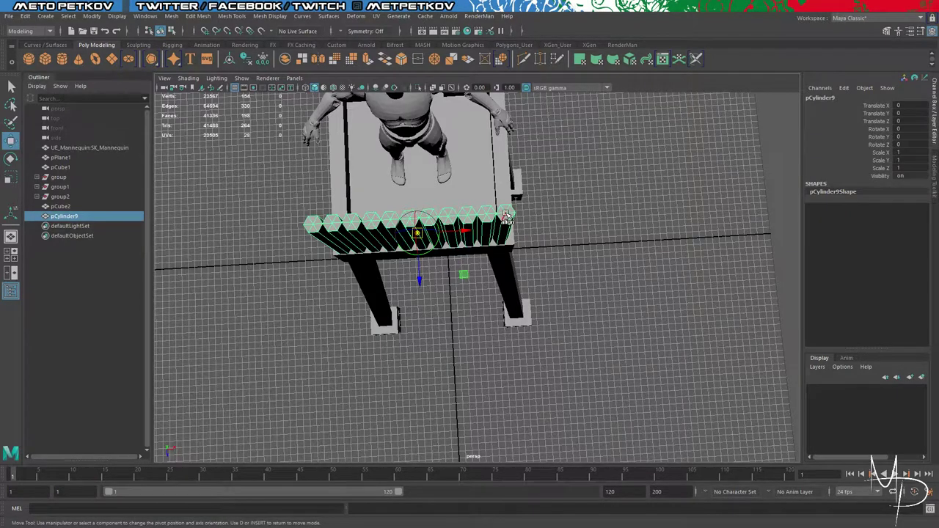
{"action": "key", "text": "d"}
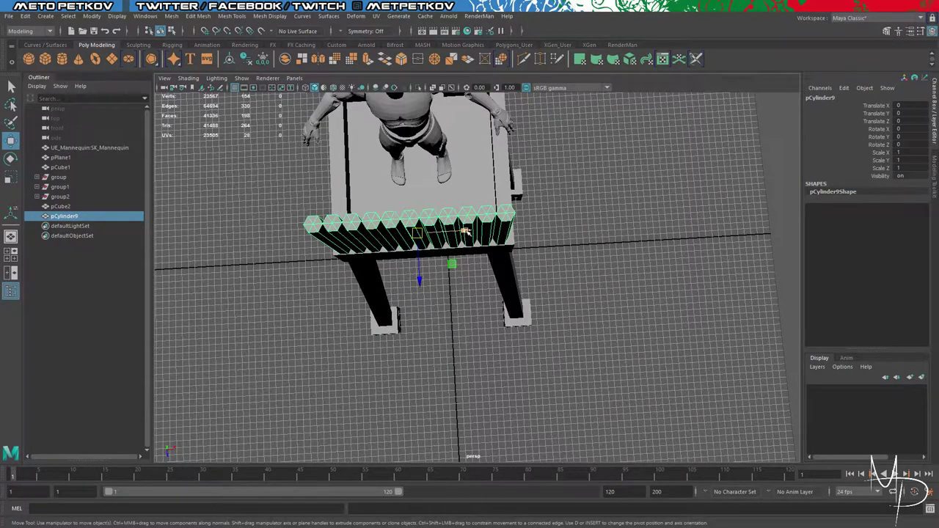
{"action": "key", "text": "d"}
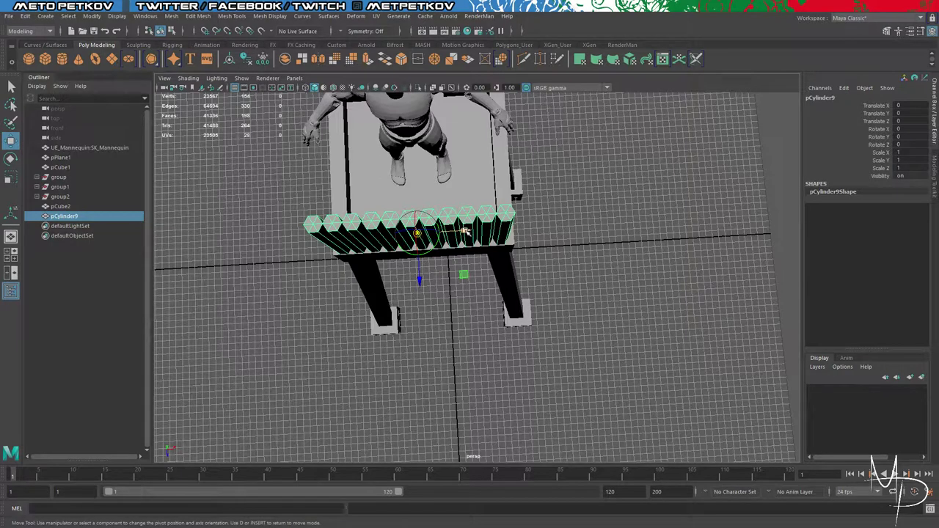
{"action": "key", "text": "v"}
{"action": "left_click_drag", "start_coordinate": [466, 231], "coordinate": [506, 213]}
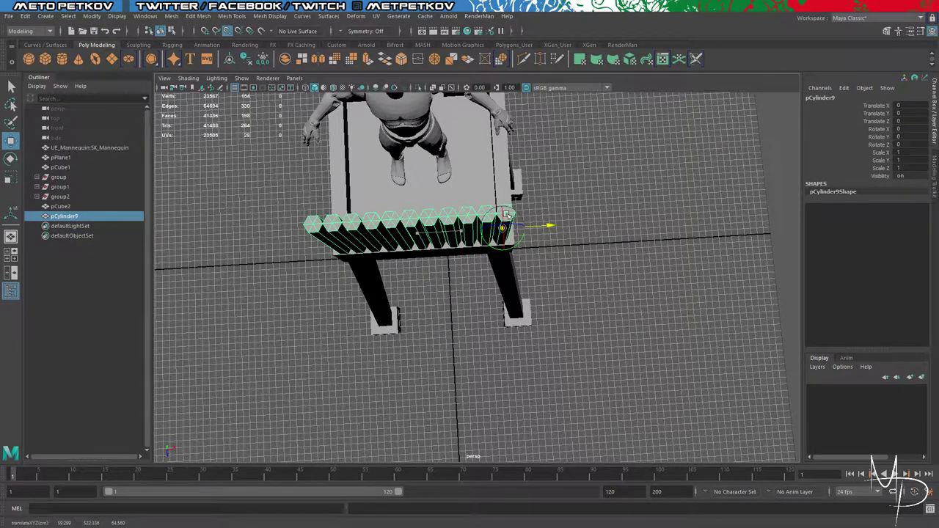
{"action": "key", "text": "d"}
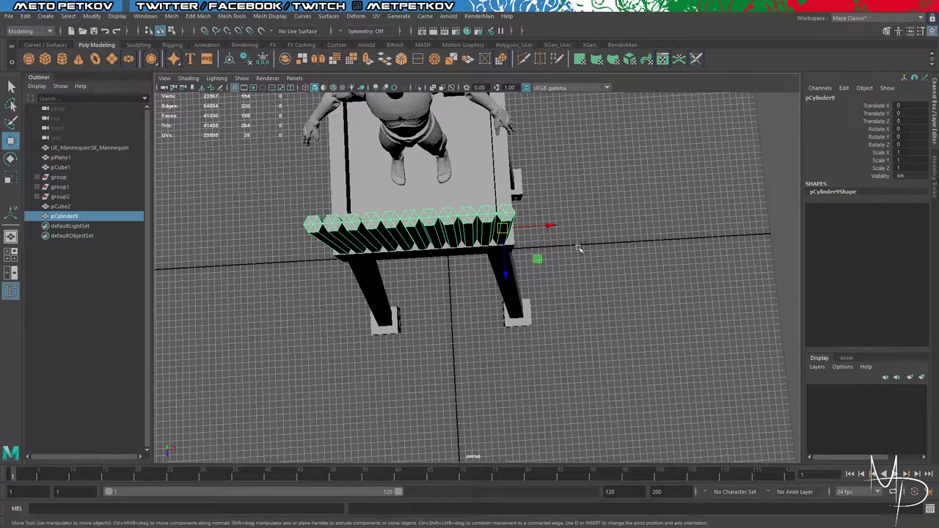
Step: Paste a copy of the combined post row and rotate it about the corner post to -90 on Y
{"action": "key", "text": "ctrl+v"}
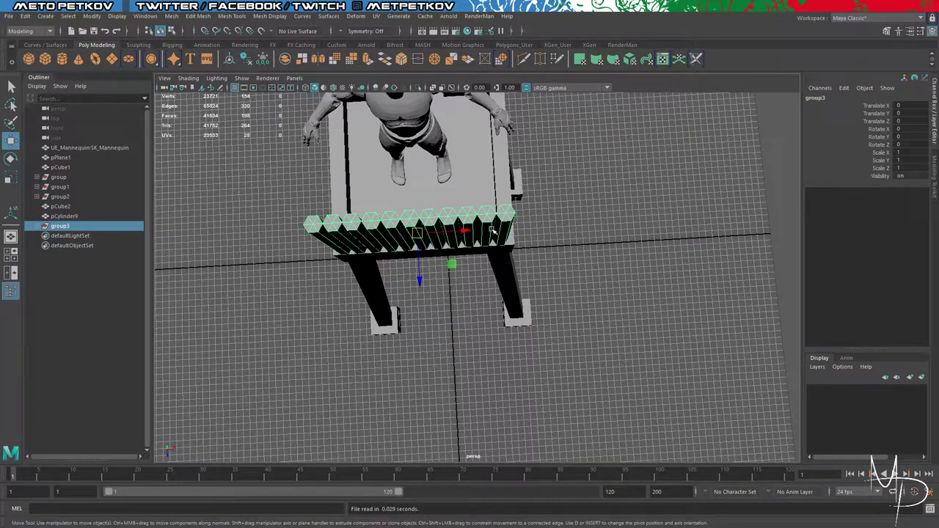
{"action": "left_click", "coordinate": [576, 219]}
{"action": "left_click", "coordinate": [507, 222]}
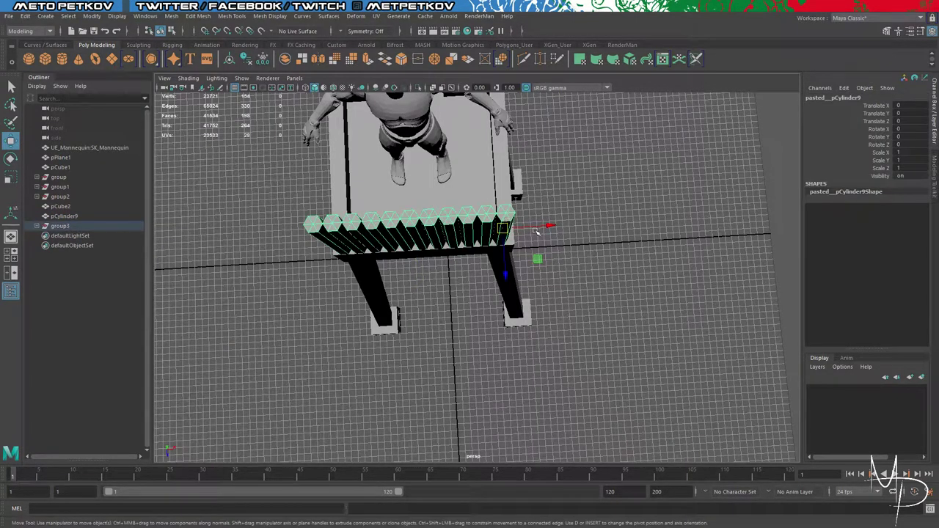
{"action": "key", "text": "e"}
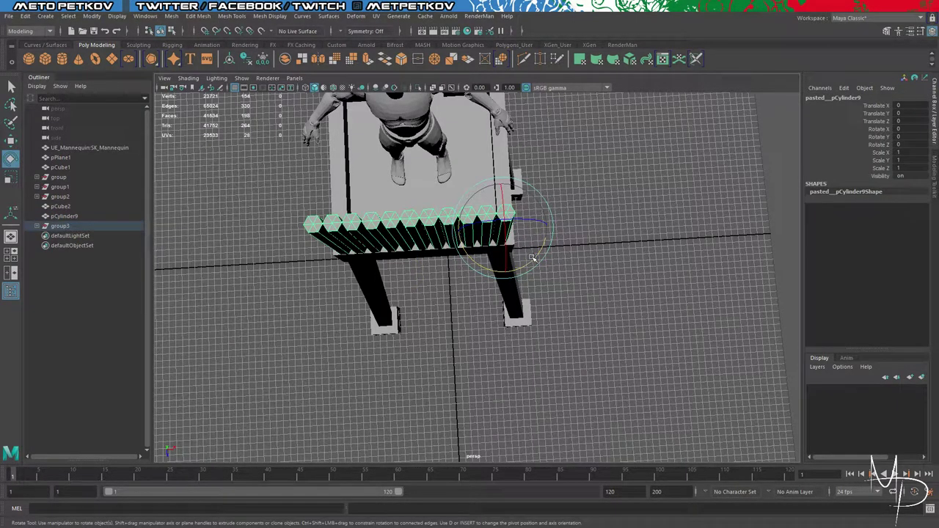
{"action": "left_click_drag", "start_coordinate": [615, 264], "coordinate": [563, 227], "text": "alt"}
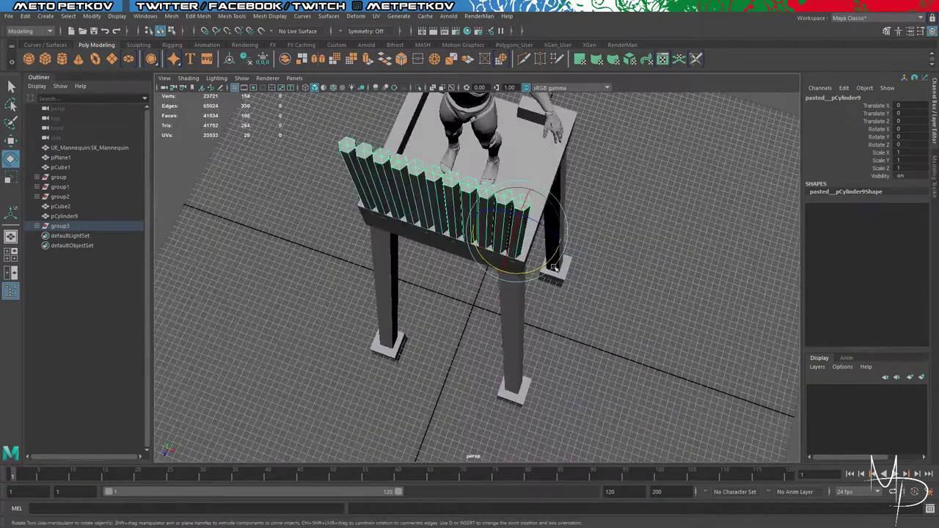
{"action": "left_click_drag", "start_coordinate": [540, 267], "coordinate": [438, 269]}
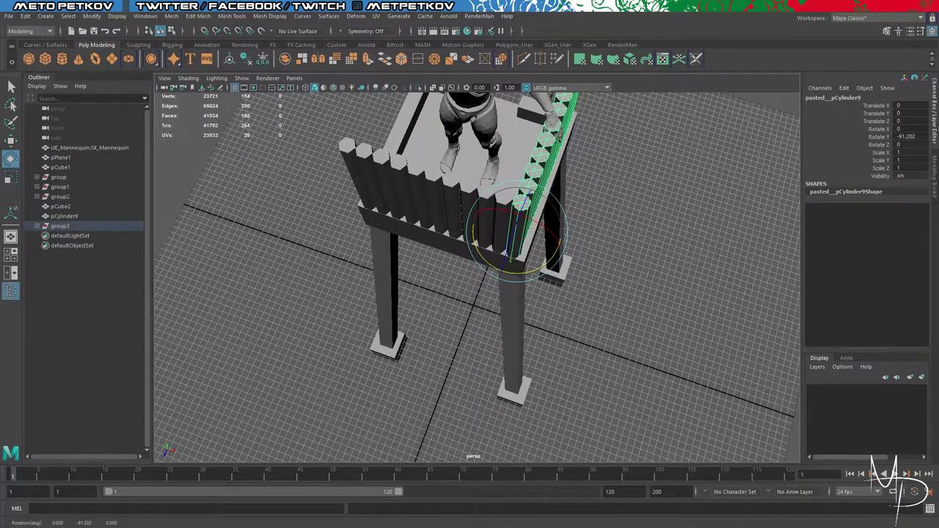
{"action": "left_click", "coordinate": [921, 139]}
{"action": "type", "text": "-90"}
{"action": "key", "text": "Return"}
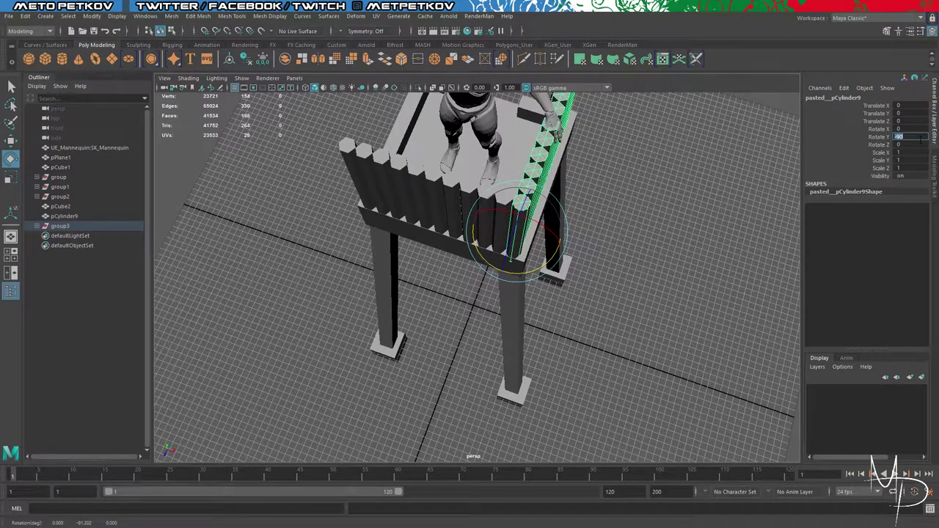
Step: Move the rotated post row along X to 4.126 so that it sits on the side rim
{"action": "left_click", "coordinate": [624, 282]}
{"action": "left_click", "coordinate": [545, 187]}
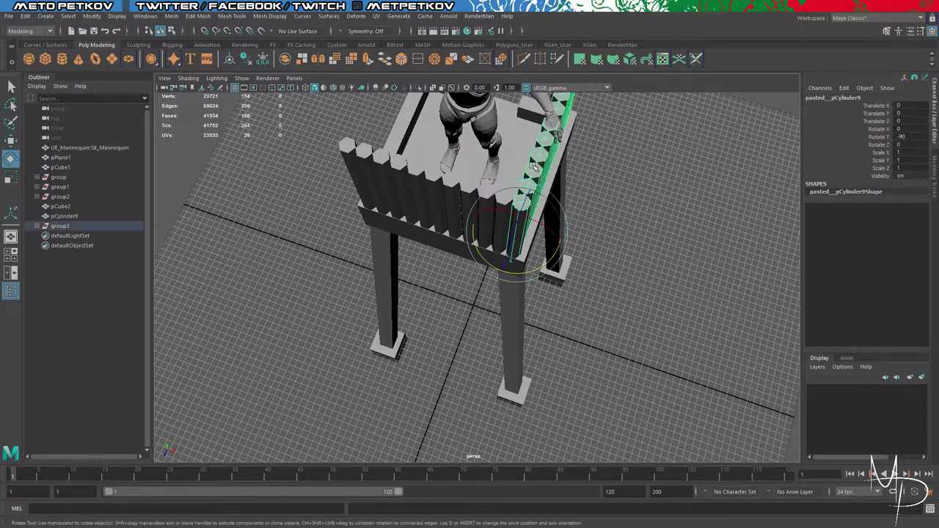
{"action": "key", "text": "w"}
{"action": "left_click_drag", "start_coordinate": [563, 252], "coordinate": [567, 252]}
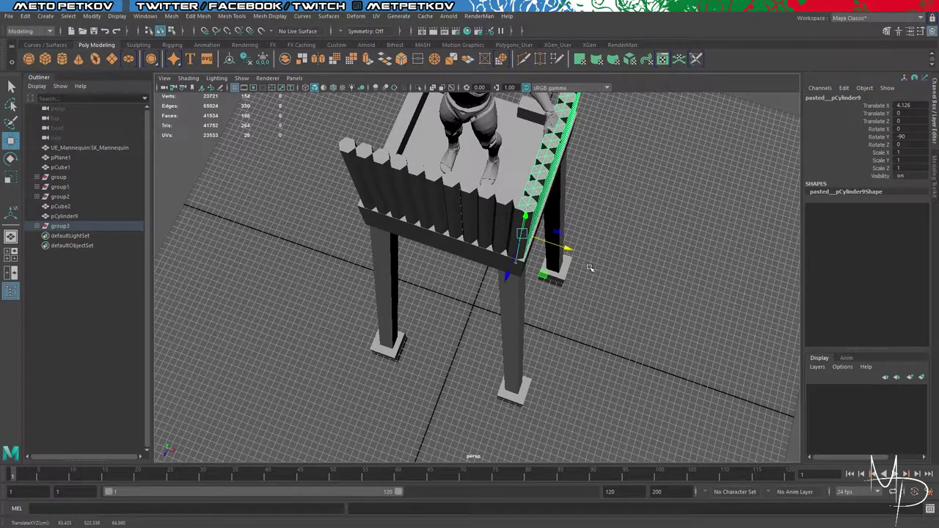
Step: Delete the side row's corner post that overlaps the original row's end post
{"action": "right_click", "coordinate": [601, 226]}
{"action": "left_click", "coordinate": [600, 252]}
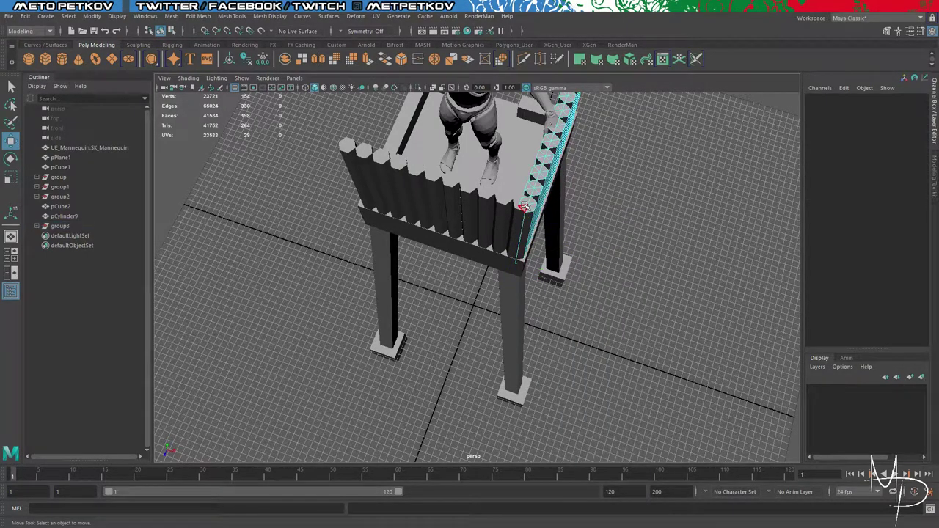
{"action": "left_click", "coordinate": [522, 202]}
{"action": "key", "text": "Delete"}
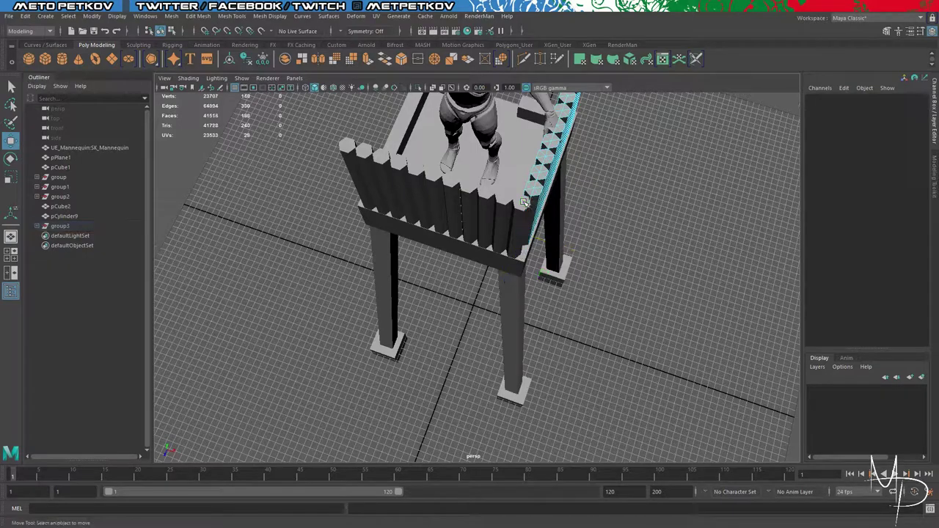
{"action": "left_click_drag", "start_coordinate": [661, 259], "coordinate": [484, 224], "text": "alt"}
{"action": "scroll", "coordinate": [484, 224], "scroll_direction": "up", "scroll_amount": 5}
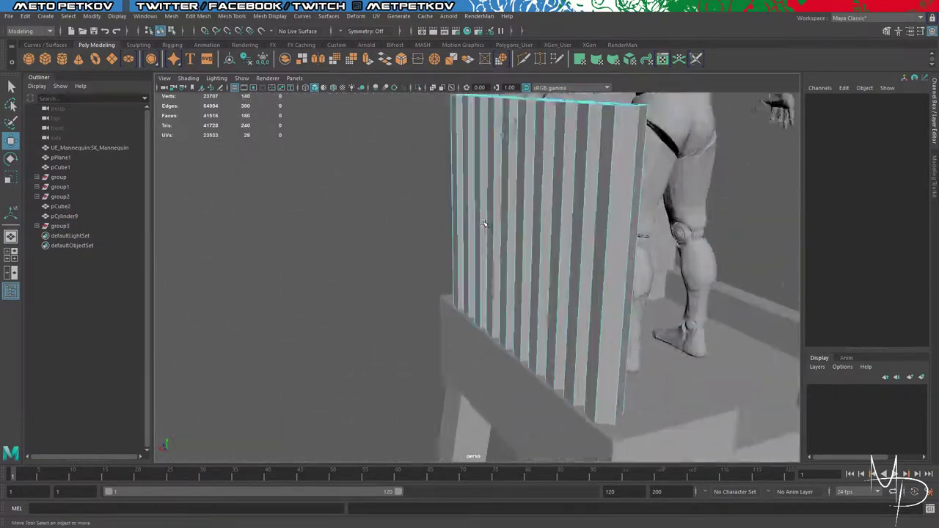
{"action": "scroll", "coordinate": [484, 224], "scroll_direction": "down", "scroll_amount": 5}
{"action": "left_click_drag", "start_coordinate": [620, 254], "coordinate": [511, 237], "text": "alt"}
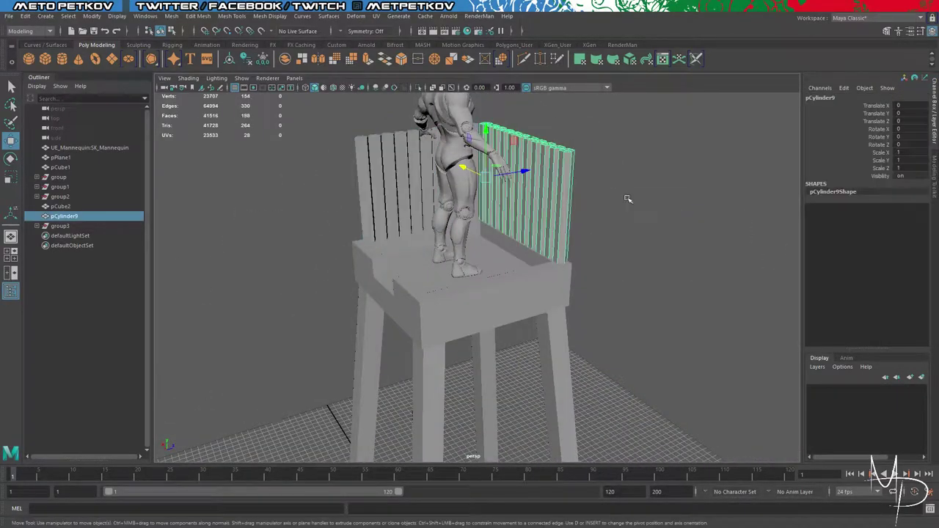
{"action": "left_click_drag", "start_coordinate": [628, 198], "coordinate": [600, 225], "text": "alt"}
{"action": "left_click", "coordinate": [472, 152]}
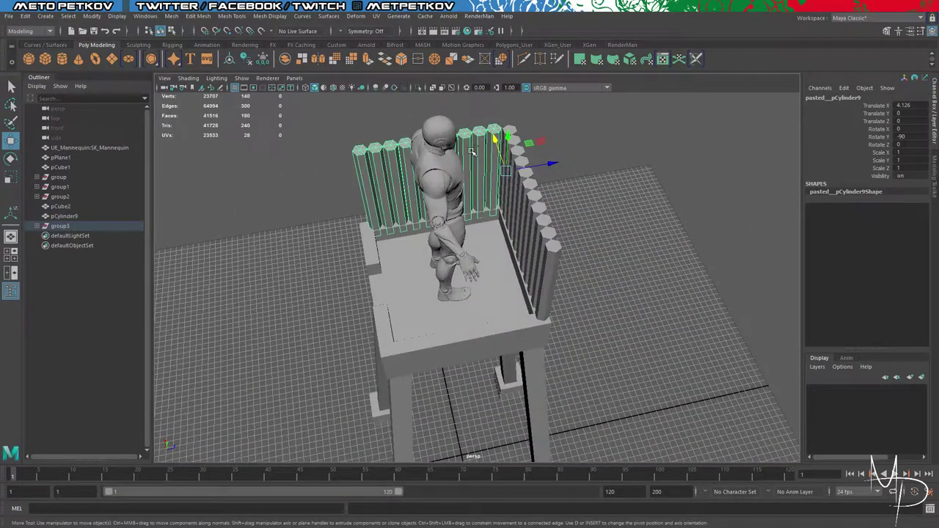
{"action": "key", "text": "ctrl+c"}
{"action": "key", "text": "ctrl+v"}
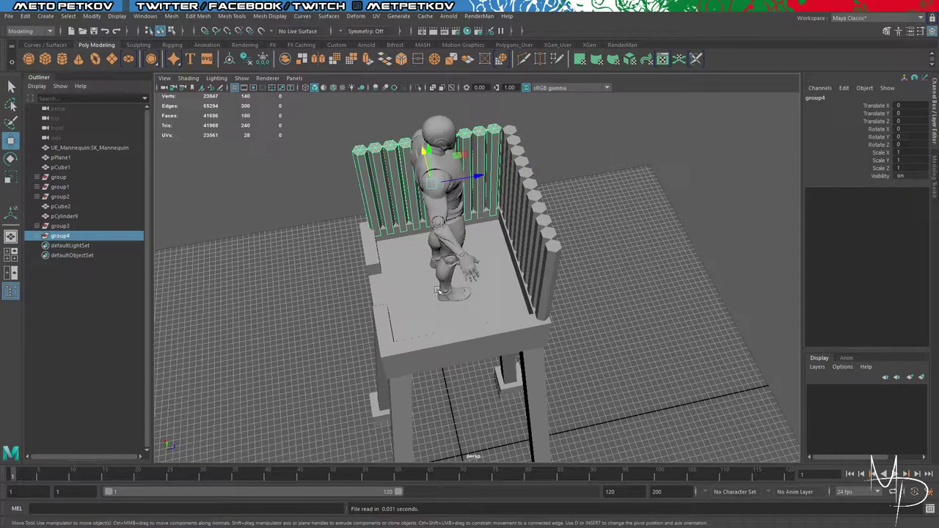
{"action": "left_click_drag", "start_coordinate": [352, 290], "coordinate": [411, 275], "text": "alt"}
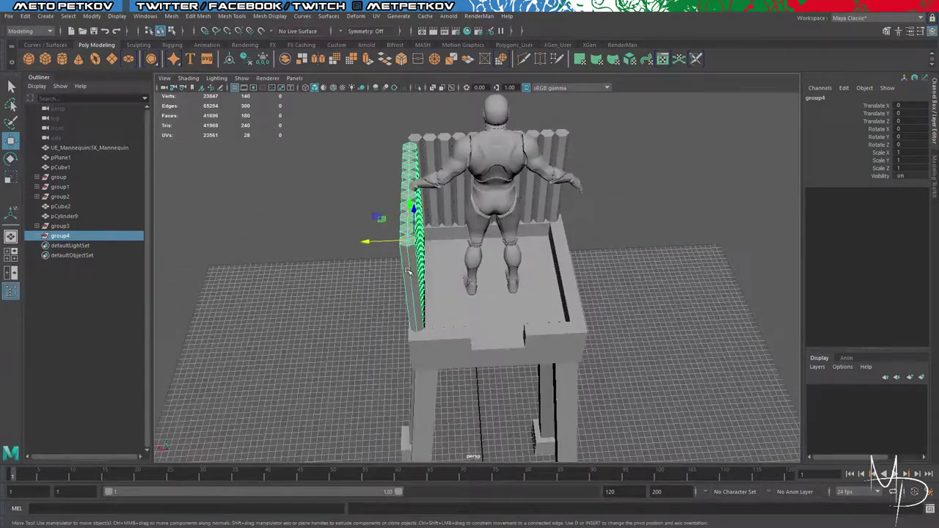
{"action": "key", "text": "ctrl+z"}
{"action": "key", "text": "ctrl+z"}
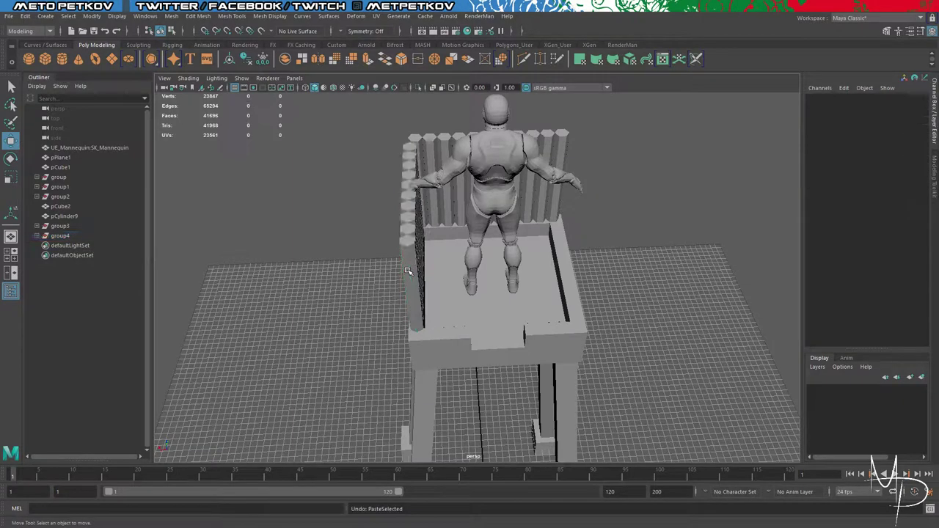
{"action": "left_click", "coordinate": [409, 271]}
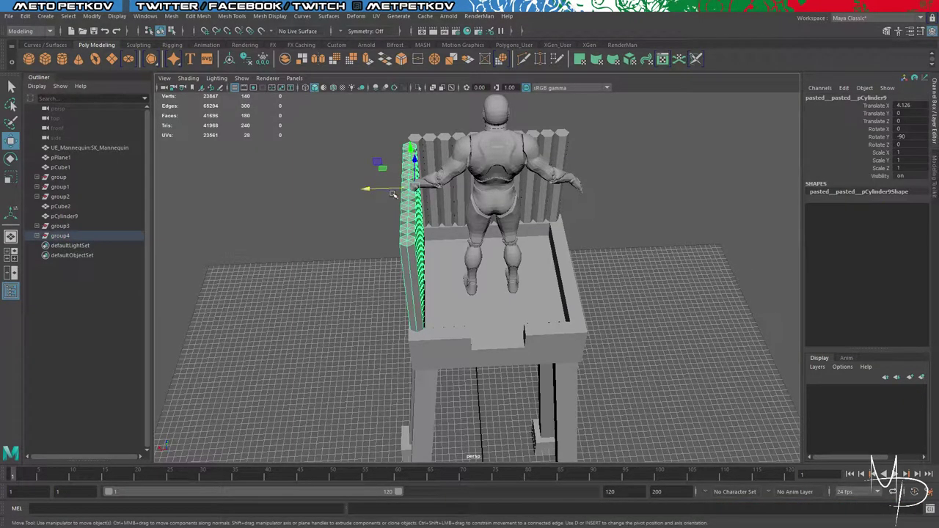
{"action": "left_click_drag", "start_coordinate": [393, 193], "coordinate": [331, 190]}
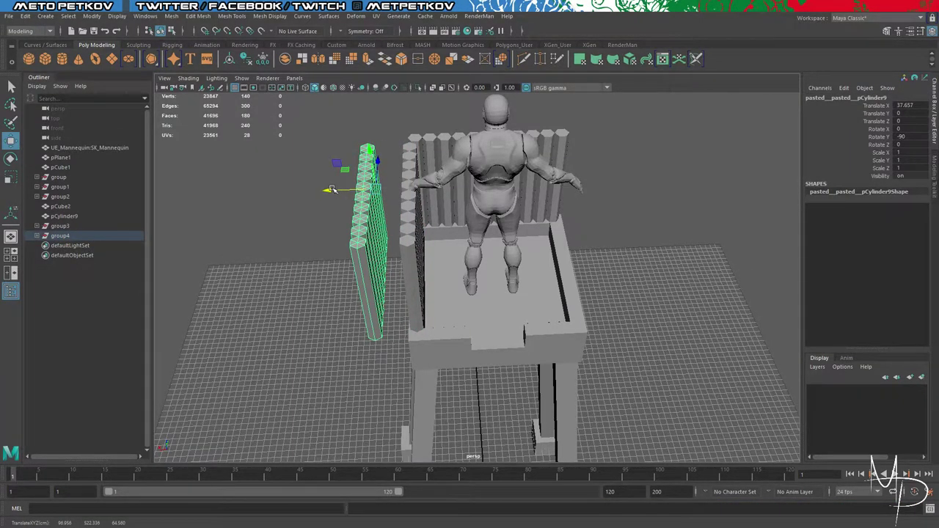
{"action": "key", "text": "Delete"}
Step: Mirror the side post row across the world X axis in the negative direction onto the opposite rim, with Cut Geometry on
{"action": "left_click", "coordinate": [411, 216]}
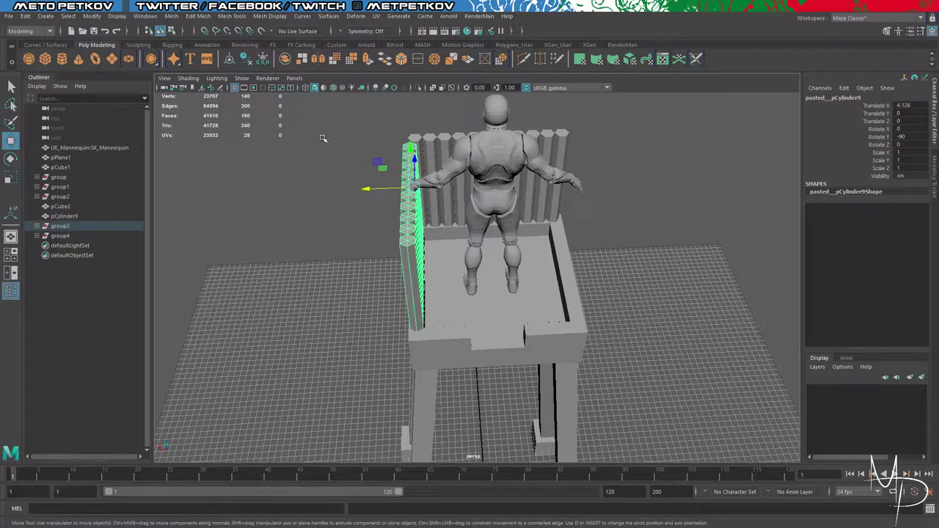
{"action": "left_click", "coordinate": [117, 17]}
{"action": "mouse_move", "coordinate": [145, 15]}
{"action": "mouse_move", "coordinate": [176, 17]}
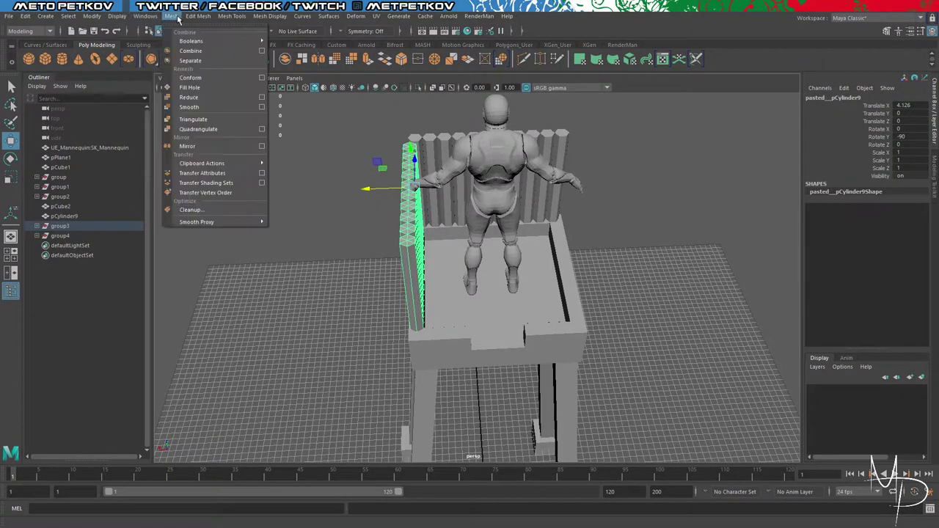
{"action": "left_click", "coordinate": [264, 148]}
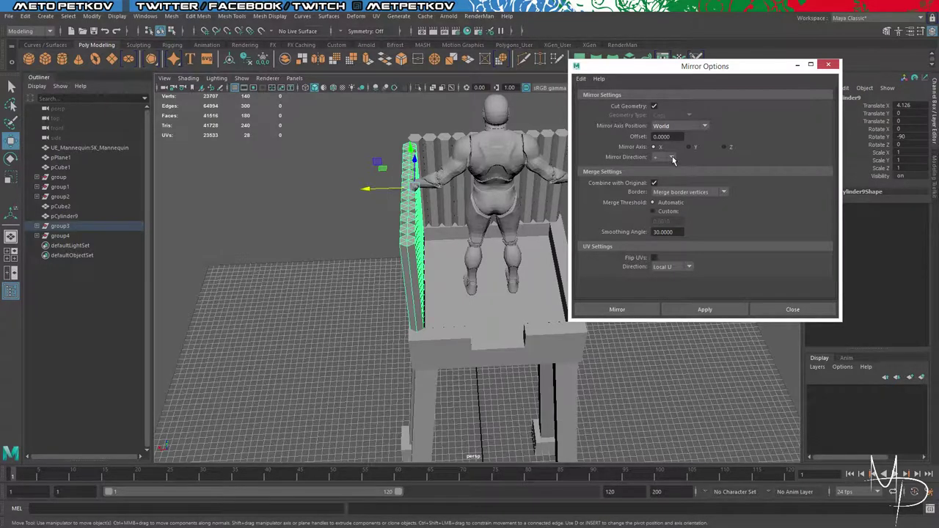
{"action": "left_click", "coordinate": [672, 158]}
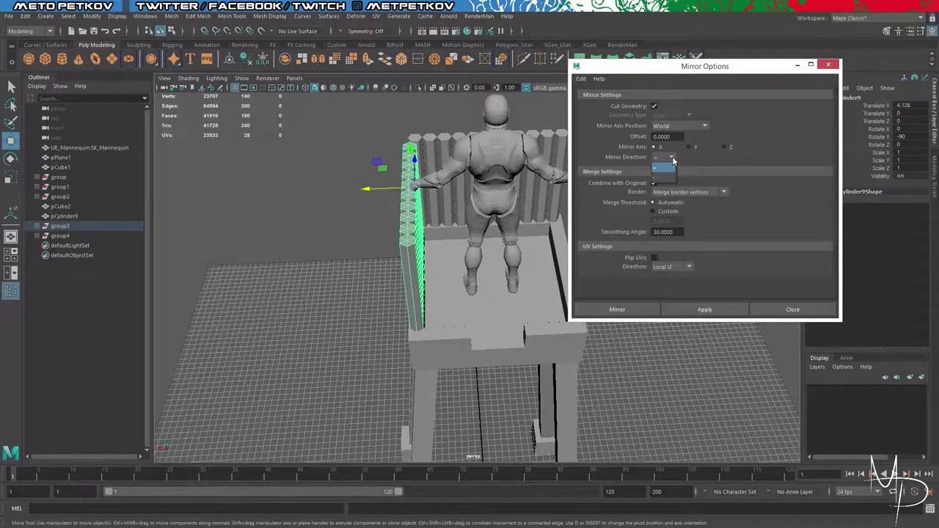
{"action": "left_click", "coordinate": [705, 310]}
{"action": "left_click", "coordinate": [793, 309]}
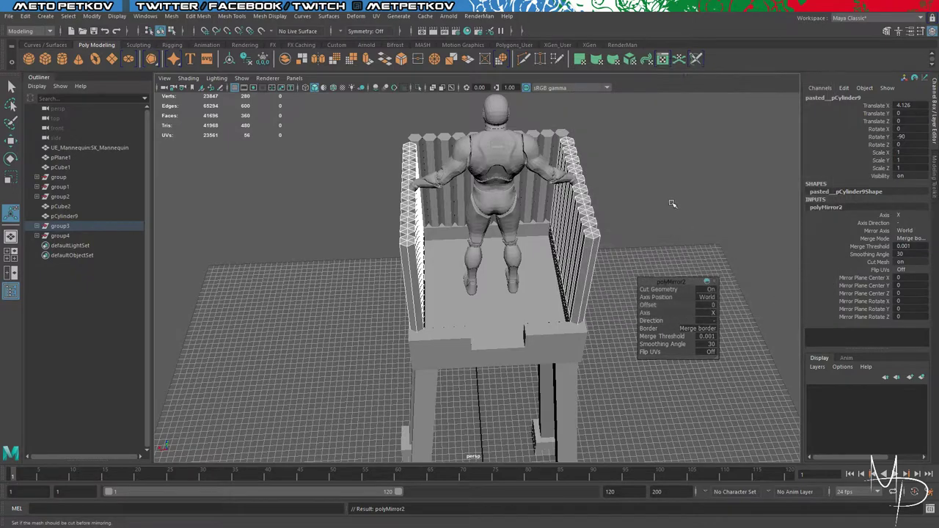
{"action": "left_click", "coordinate": [671, 202]}
{"action": "left_click_drag", "start_coordinate": [734, 240], "coordinate": [638, 261], "text": "alt"}
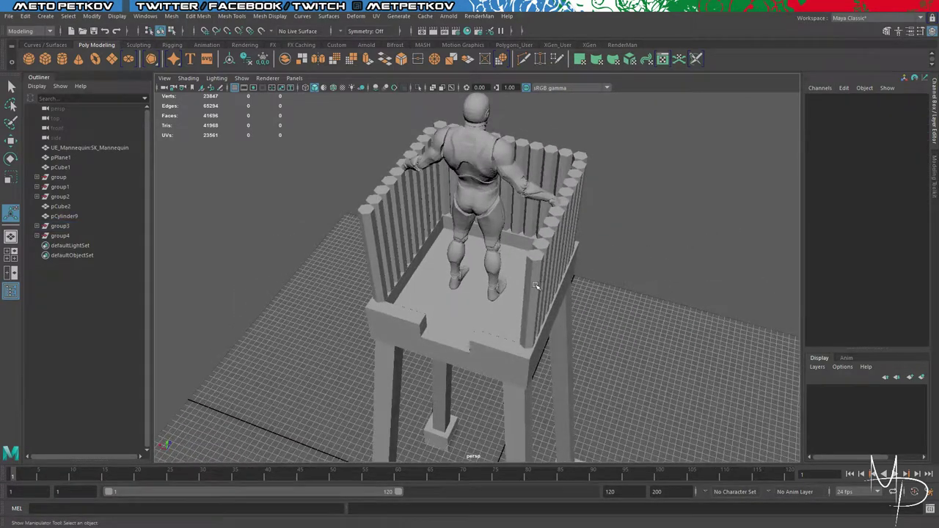
{"action": "left_click", "coordinate": [536, 286]}
{"action": "left_click_drag", "start_coordinate": [661, 292], "coordinate": [661, 197], "text": "alt"}
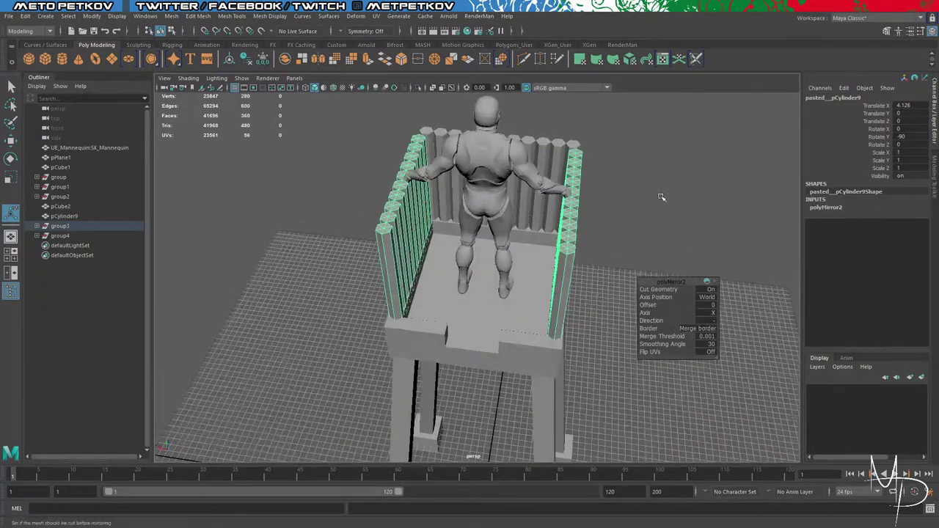
{"action": "right_click_drag", "start_coordinate": [633, 143], "coordinate": [660, 130]}
{"action": "key", "text": "q"}
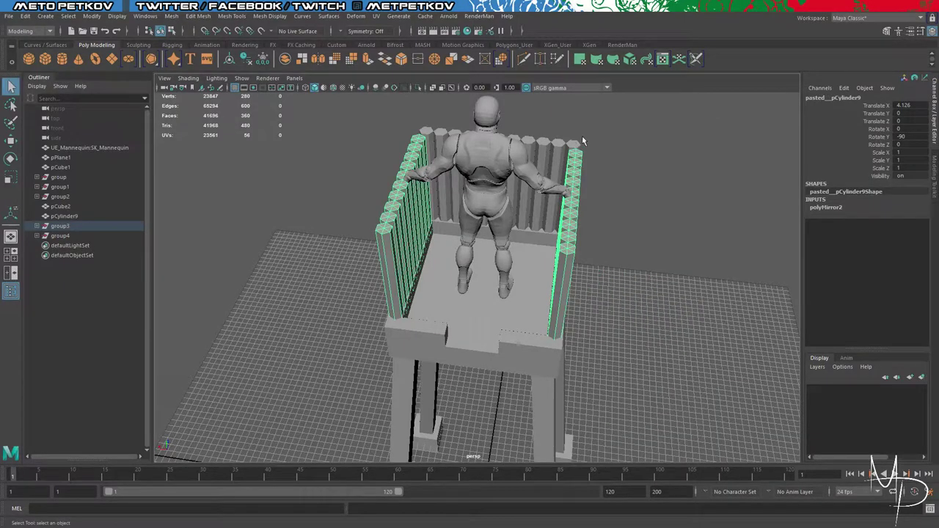
Step: Paste a copy of the original post row and move it along Z to -128.539, onto the rim with the entrance gap
{"action": "left_click", "coordinate": [537, 148]}
{"action": "left_click_drag", "start_coordinate": [730, 166], "coordinate": [618, 180], "text": "alt"}
{"action": "key", "text": "w"}
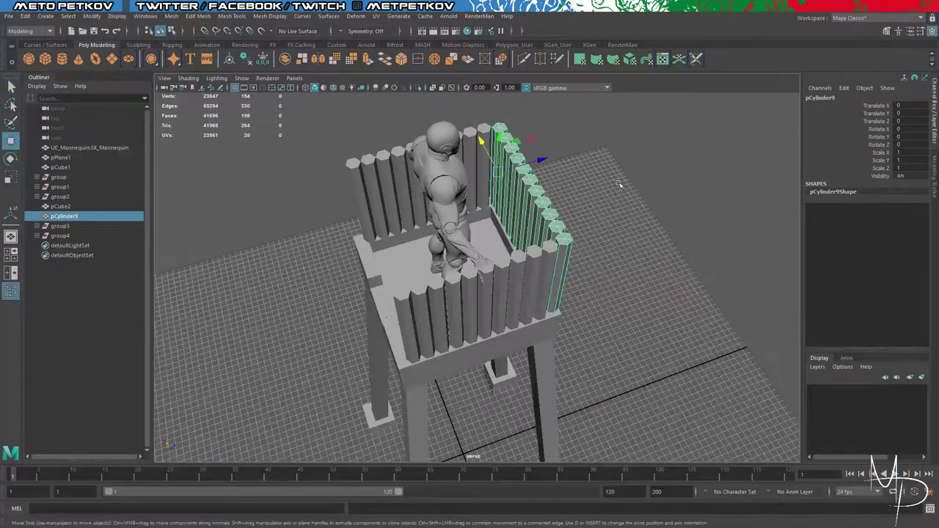
{"action": "key", "text": "ctrl+v"}
{"action": "left_click_drag", "start_coordinate": [568, 210], "coordinate": [417, 249]}
{"action": "middle_click_drag", "start_coordinate": [416, 250], "coordinate": [419, 250]}
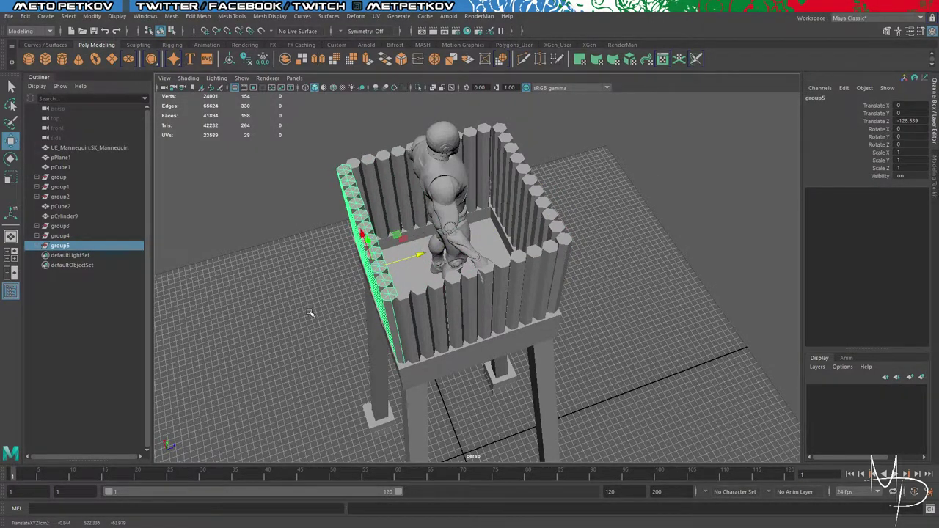
{"action": "left_click_drag", "start_coordinate": [309, 314], "coordinate": [398, 293], "text": "alt"}
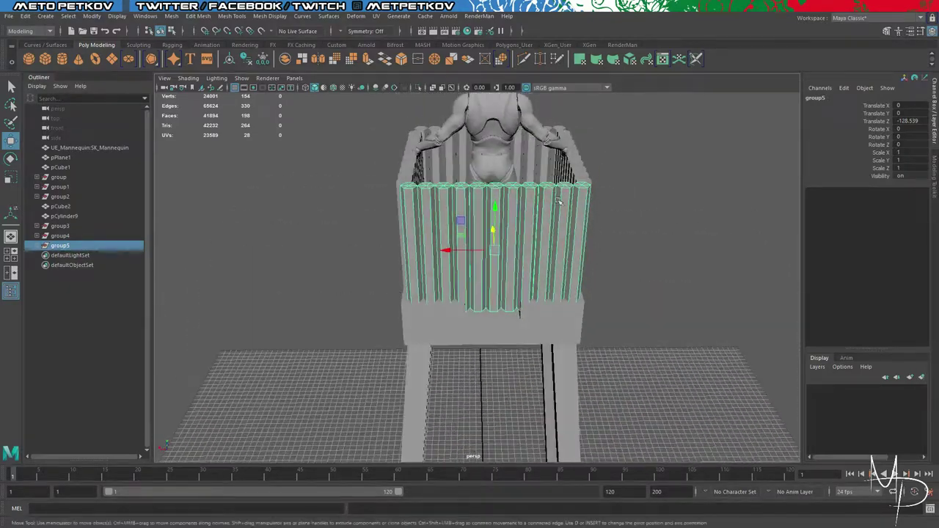
Step: Delete the three middle posts of the pasted row to open the platform's entrance
{"action": "right_click_drag", "start_coordinate": [557, 199], "coordinate": [552, 174]}
{"action": "right_click_drag", "start_coordinate": [512, 223], "coordinate": [511, 249]}
{"action": "double_click", "coordinate": [512, 226]}
{"action": "double_click", "coordinate": [494, 219], "text": "shift"}
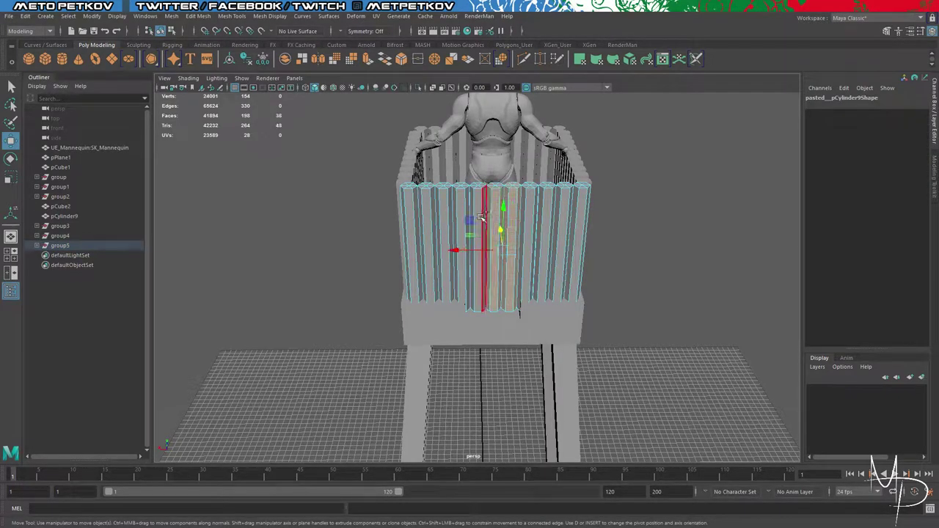
{"action": "double_click", "coordinate": [478, 216], "text": "shift"}
{"action": "key", "text": "Delete"}
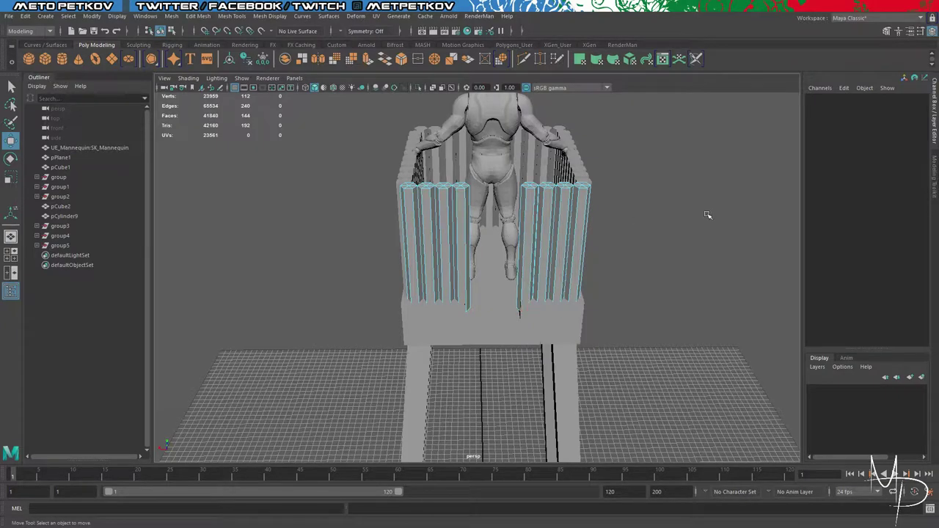
Step: Nudge the remaining posts on both sides of the entrance outward along X toward the rim corners
{"action": "left_click_drag", "start_coordinate": [708, 215], "coordinate": [606, 339], "text": "alt"}
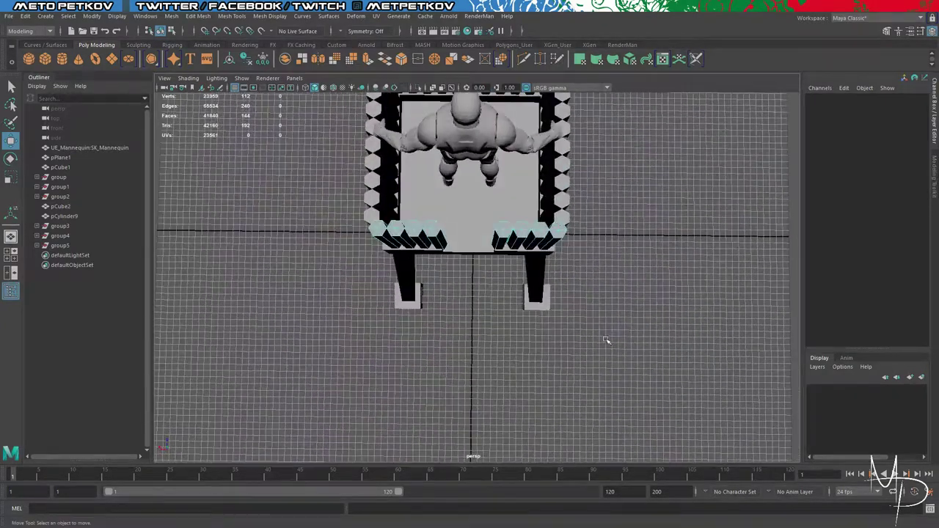
{"action": "right_click_drag", "start_coordinate": [592, 236], "coordinate": [598, 269]}
{"action": "left_click_drag", "start_coordinate": [603, 320], "coordinate": [483, 238]}
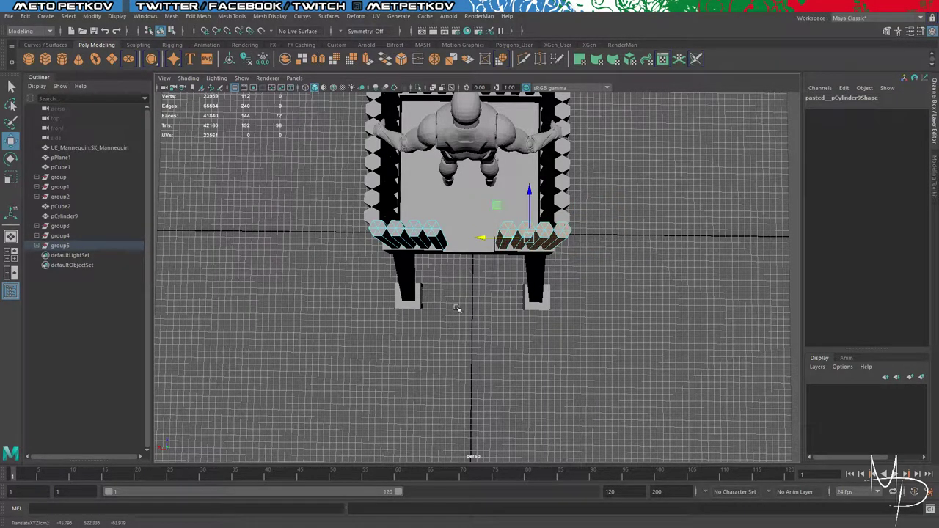
{"action": "left_click", "coordinate": [378, 226]}
{"action": "middle_click_drag", "start_coordinate": [369, 234], "coordinate": [359, 236]}
{"action": "left_click", "coordinate": [442, 336]}
{"action": "left_click_drag", "start_coordinate": [443, 336], "coordinate": [445, 229], "text": "alt"}
{"action": "scroll", "coordinate": [444, 225], "scroll_direction": "down", "scroll_amount": 5}
{"action": "left_click_drag", "start_coordinate": [694, 277], "coordinate": [647, 278], "text": "alt"}
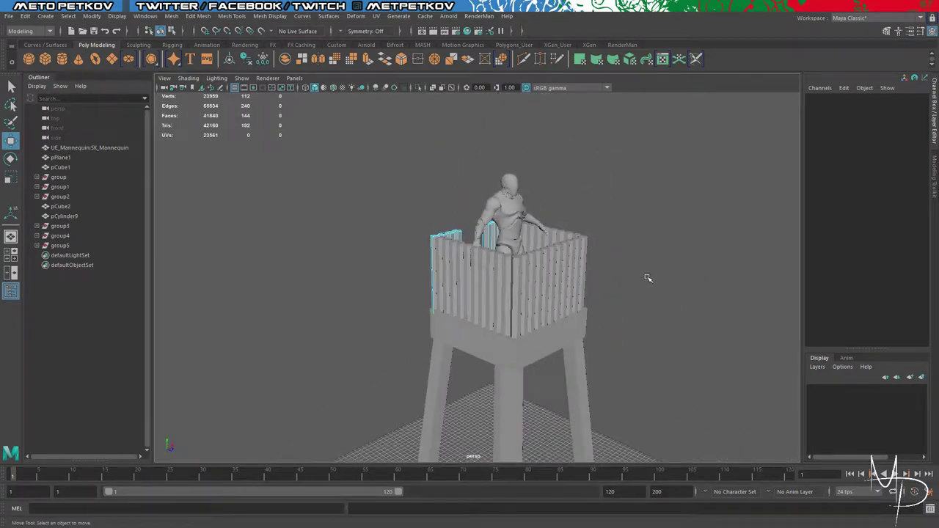
{"action": "left_click_drag", "start_coordinate": [639, 267], "coordinate": [554, 240], "text": "alt"}
{"action": "scroll", "coordinate": [615, 257], "scroll_direction": "up", "scroll_amount": 5}
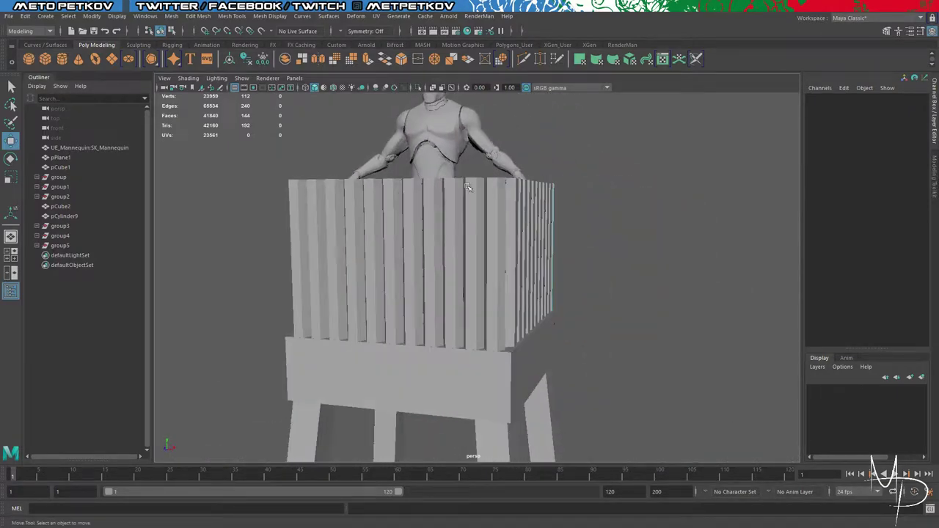
{"action": "right_click_drag", "start_coordinate": [468, 186], "coordinate": [658, 235]}
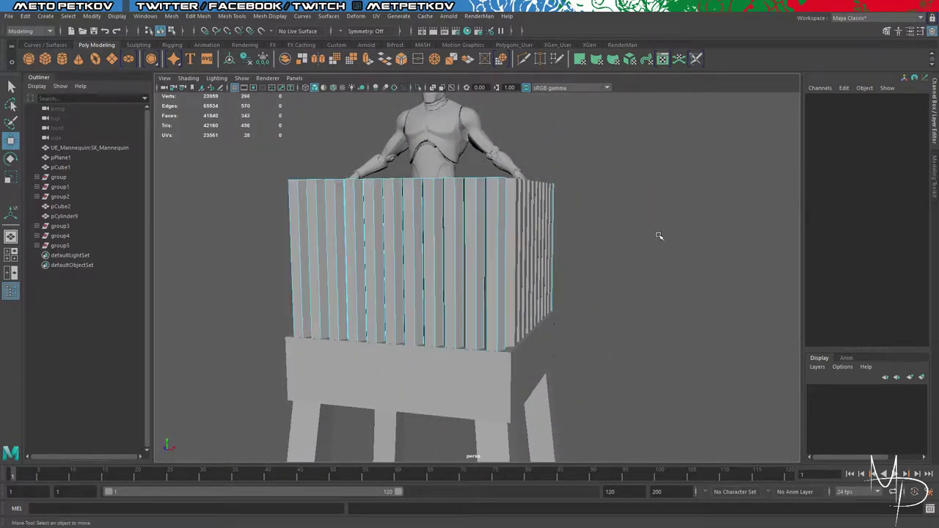
{"action": "left_click_drag", "start_coordinate": [658, 236], "coordinate": [687, 237], "text": "alt"}
{"action": "left_click_drag", "start_coordinate": [671, 200], "coordinate": [662, 237], "text": "alt"}
{"action": "right_click_drag", "start_coordinate": [568, 236], "coordinate": [564, 261]}
{"action": "left_click_drag", "start_coordinate": [719, 247], "coordinate": [709, 318], "text": "alt"}
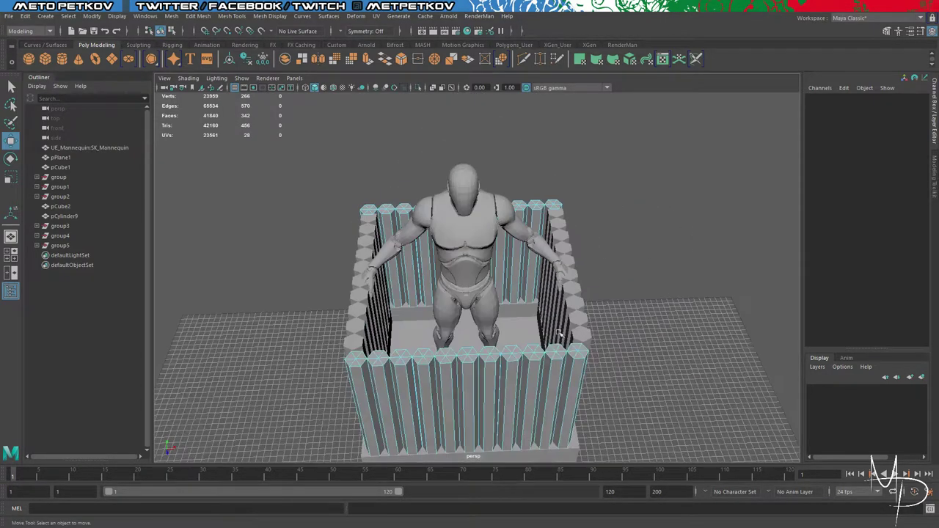
{"action": "left_click", "coordinate": [553, 355]}
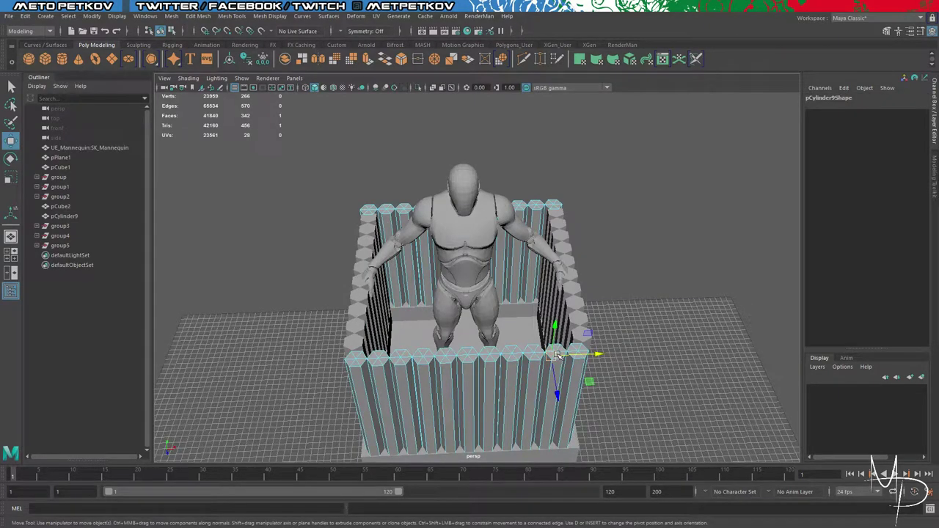
{"action": "key", "text": "q"}
{"action": "right_click_drag", "start_coordinate": [557, 355], "coordinate": [617, 354], "text": "alt"}
{"action": "middle_click_drag", "start_coordinate": [653, 350], "coordinate": [536, 137], "text": "alt"}
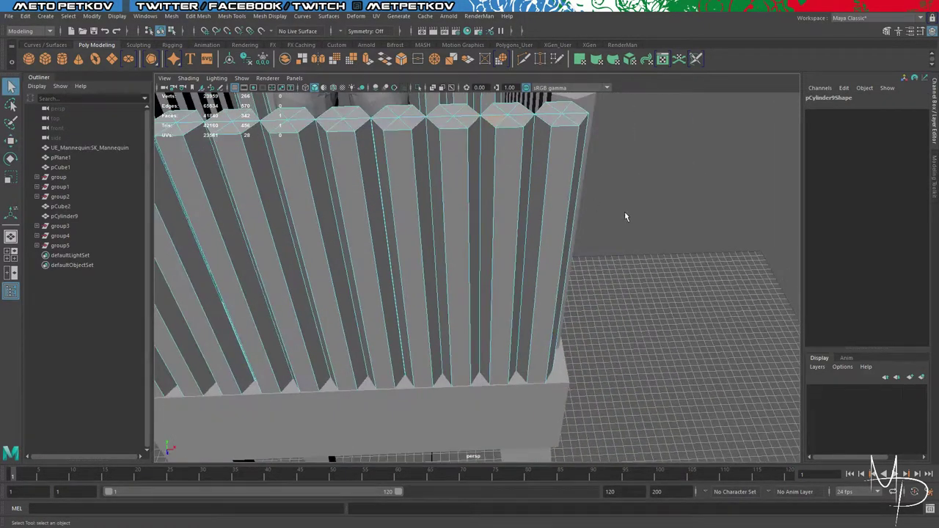
{"action": "left_click_drag", "start_coordinate": [625, 217], "coordinate": [619, 242], "text": "alt"}
{"action": "double_click", "coordinate": [549, 259]}
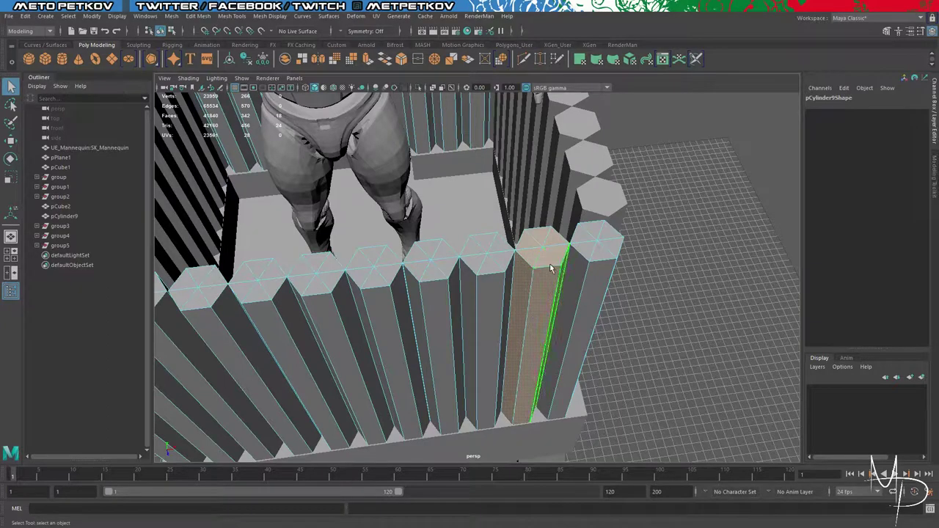
{"action": "key", "text": "ctrl+z"}
{"action": "left_click_drag", "start_coordinate": [747, 329], "coordinate": [673, 314], "text": "alt"}
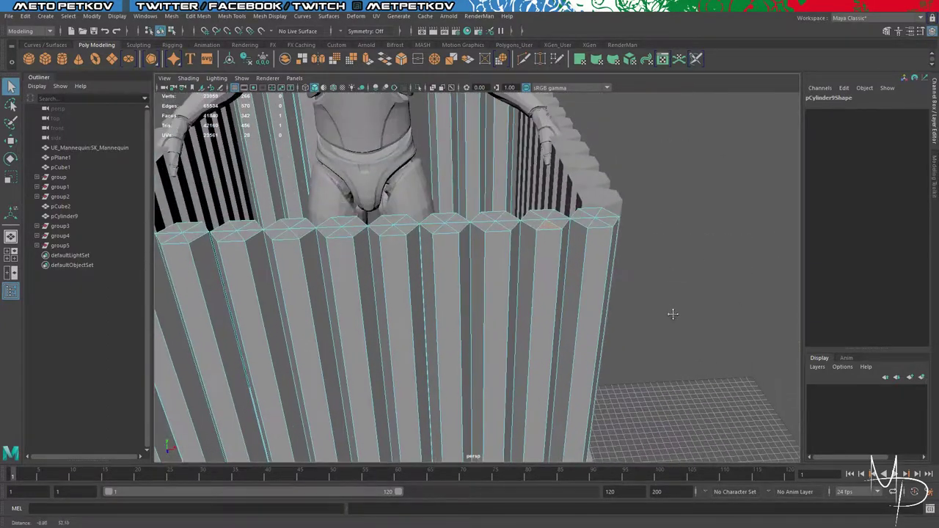
Step: Lower the top edge loop of the corner post in the row opposite the entrance along Y, forming a pointed tip
{"action": "right_click_drag", "start_coordinate": [600, 238], "coordinate": [598, 205]}
{"action": "left_click", "coordinate": [596, 234]}
{"action": "key", "text": "w"}
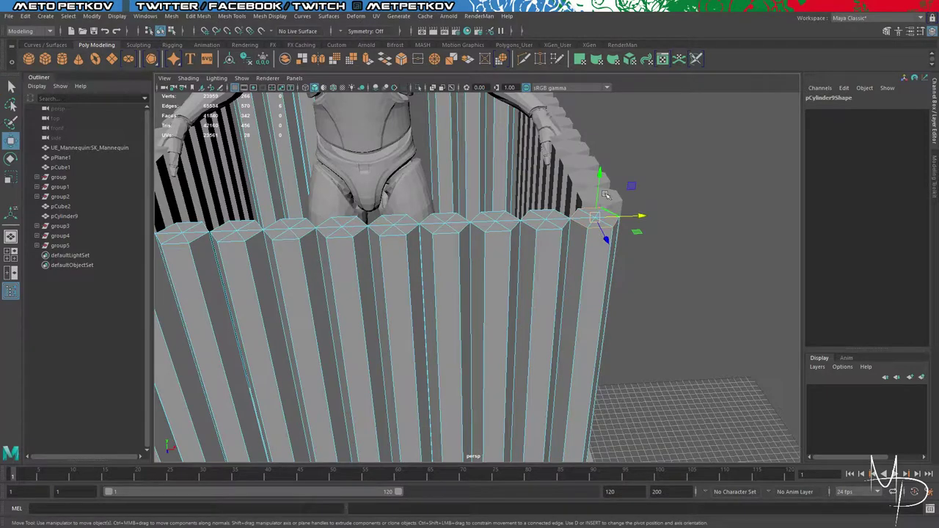
{"action": "left_click_drag", "start_coordinate": [600, 179], "coordinate": [601, 198]}
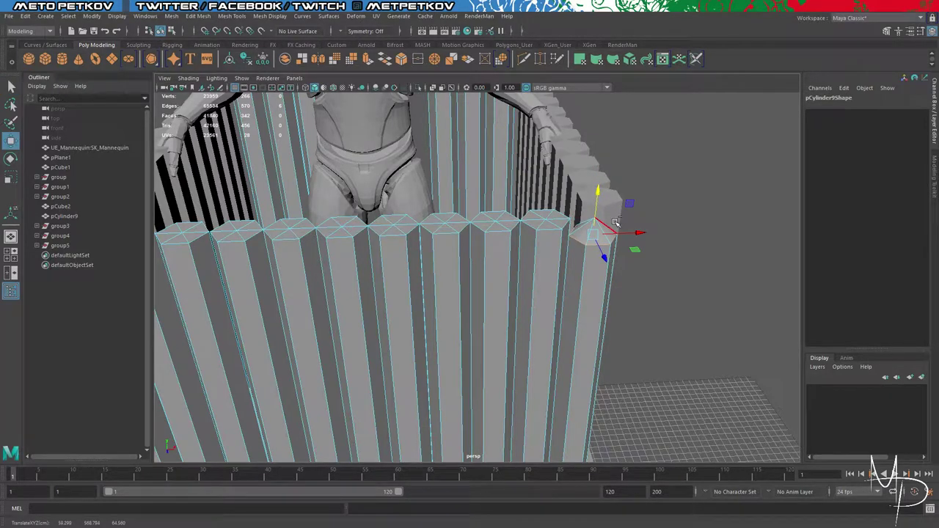
{"action": "key", "text": "ctrl+z"}
{"action": "left_click_drag", "start_coordinate": [601, 176], "coordinate": [600, 195]}
Step: Lower the top edge loops of the next four posts in the same row by slightly different amounts to give them pointed tips
{"action": "double_click", "coordinate": [547, 231]}
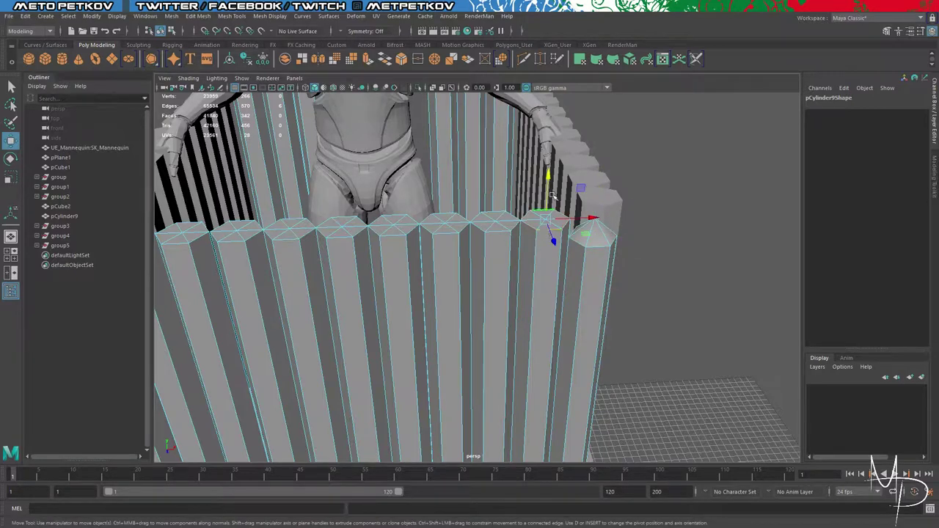
{"action": "left_click_drag", "start_coordinate": [550, 174], "coordinate": [444, 199]}
{"action": "left_click", "coordinate": [498, 235]}
{"action": "left_click", "coordinate": [447, 231]}
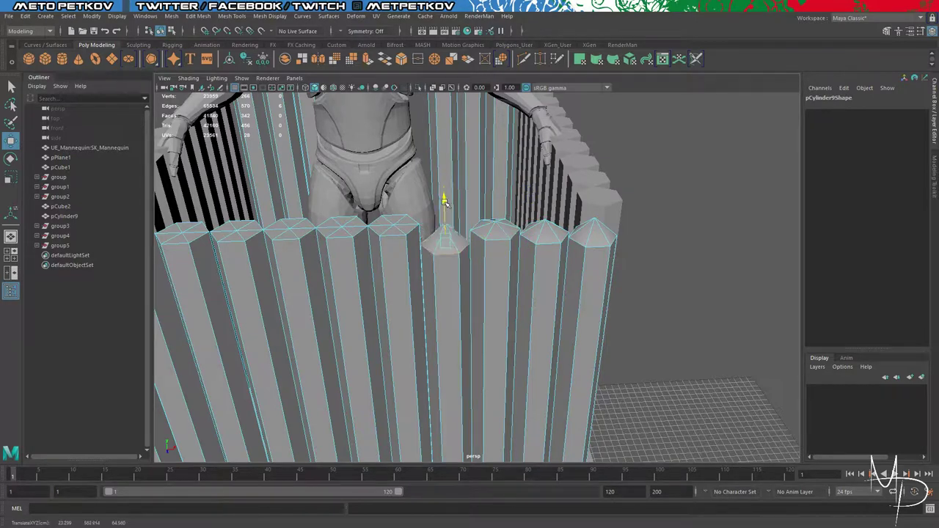
{"action": "double_click", "coordinate": [389, 234]}
{"action": "left_click_drag", "start_coordinate": [391, 185], "coordinate": [391, 202]}
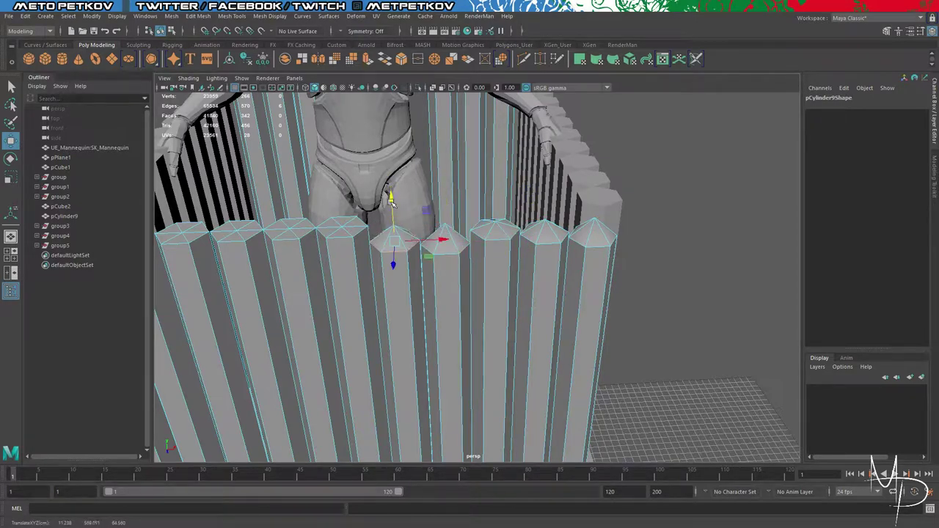
Step: Continue the pointed tips along the row by lowering the top edge loops of four more posts at varied heights
{"action": "double_click", "coordinate": [340, 239]}
{"action": "middle_click_drag", "start_coordinate": [295, 270], "coordinate": [418, 267], "text": "alt"}
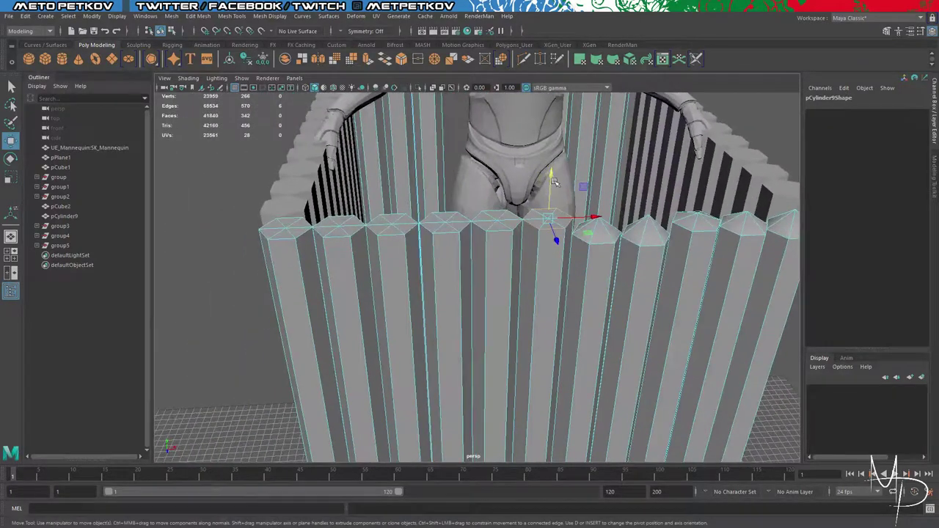
{"action": "left_click_drag", "start_coordinate": [555, 182], "coordinate": [550, 203]}
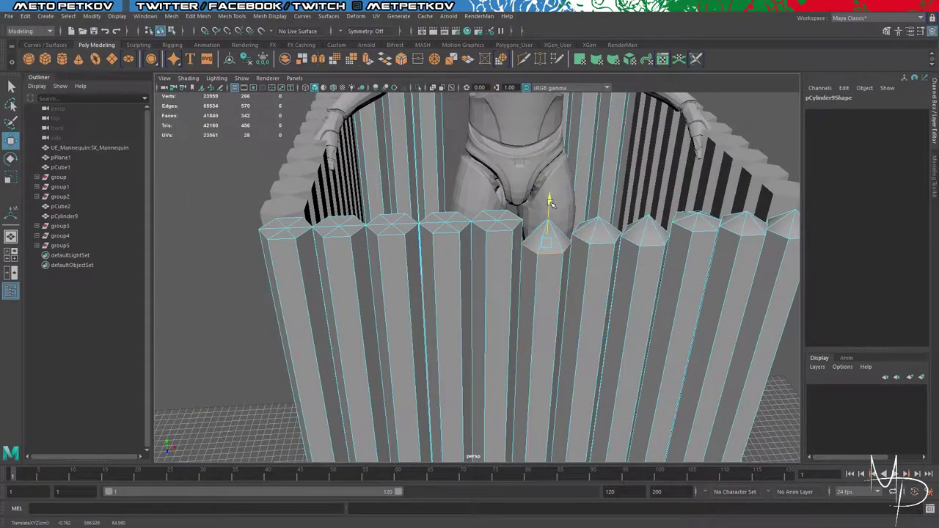
{"action": "left_click", "coordinate": [499, 233]}
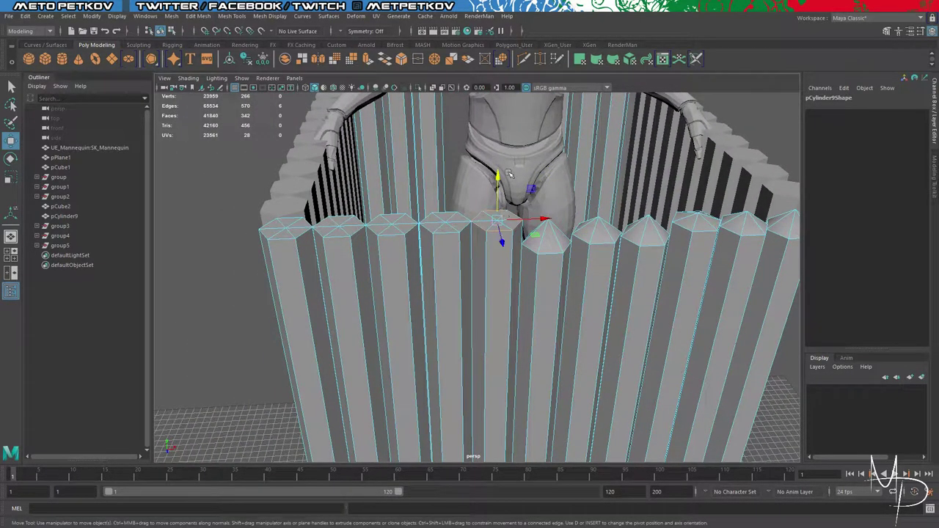
{"action": "left_click_drag", "start_coordinate": [498, 179], "coordinate": [449, 209]}
{"action": "left_click", "coordinate": [446, 235]}
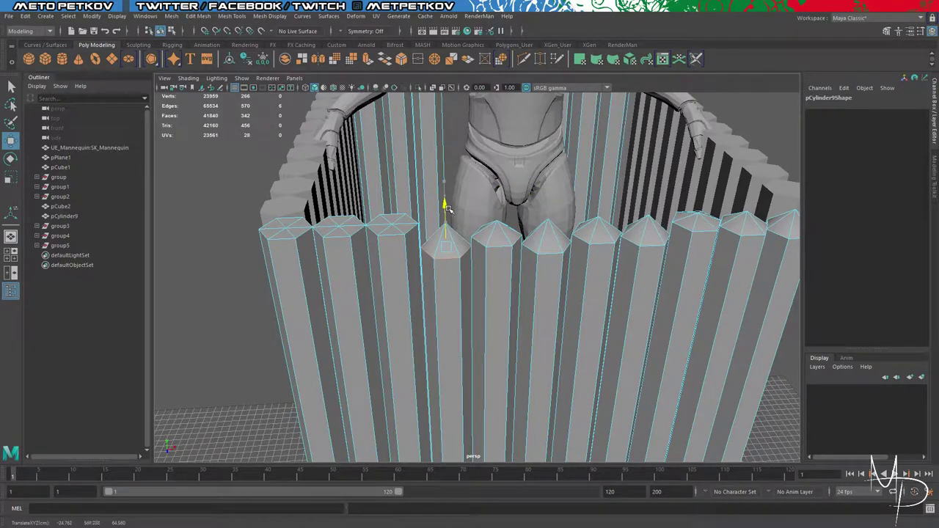
{"action": "left_click", "coordinate": [386, 236]}
{"action": "left_click_drag", "start_coordinate": [388, 188], "coordinate": [390, 199]}
Step: Lower the top edge loops of the last two posts at the row's far corner into pointed tips and return to object selection
{"action": "right_click_drag", "start_coordinate": [524, 286], "coordinate": [514, 228], "text": "alt"}
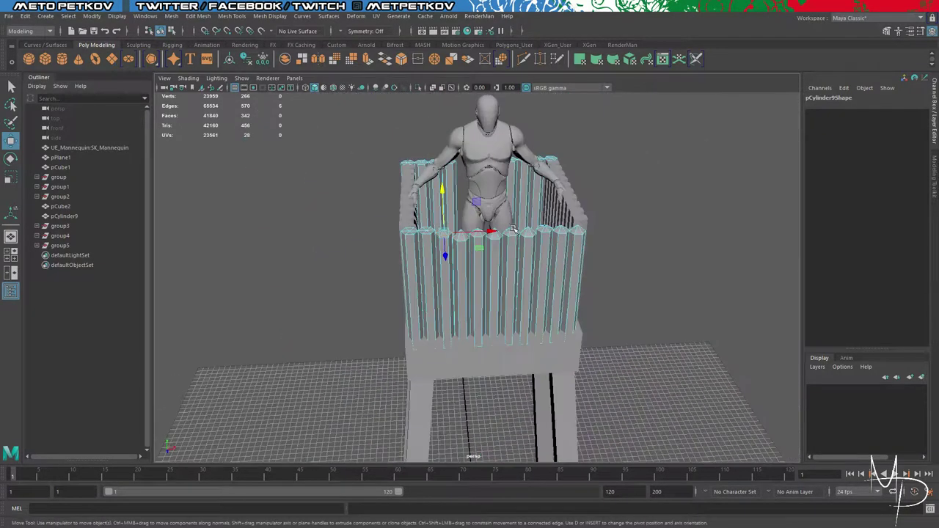
{"action": "left_click_drag", "start_coordinate": [493, 275], "coordinate": [627, 294], "text": "alt"}
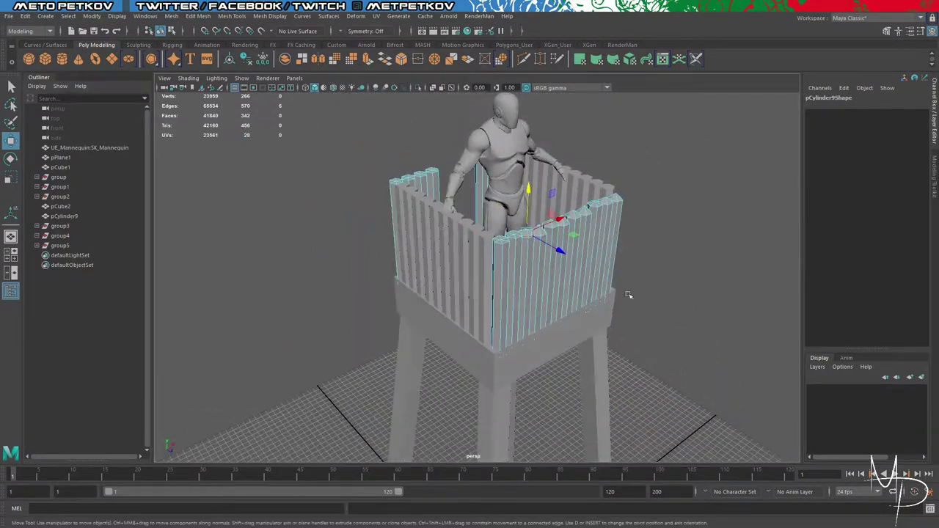
{"action": "left_click", "coordinate": [680, 290]}
{"action": "middle_click_drag", "start_coordinate": [494, 254], "coordinate": [558, 261], "text": "alt"}
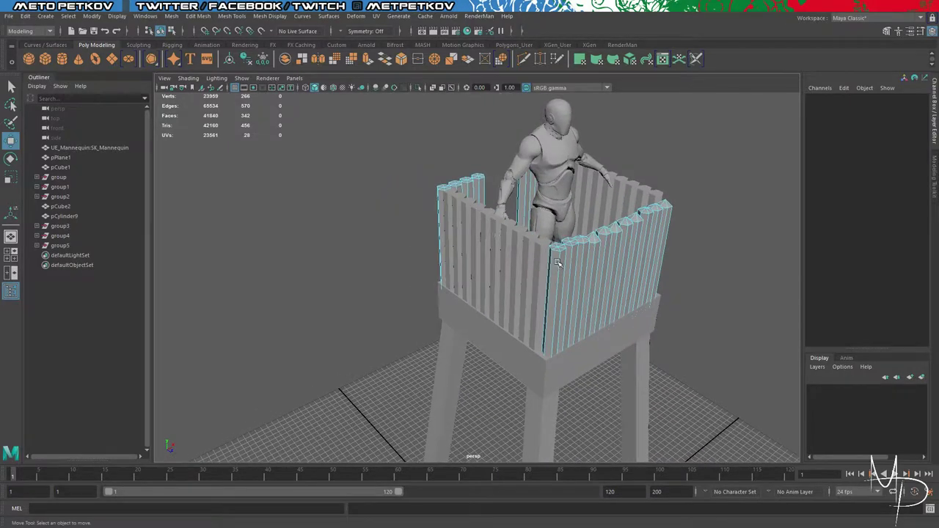
{"action": "scroll", "coordinate": [558, 262], "scroll_direction": "up", "scroll_amount": 3}
{"action": "middle_click_drag", "start_coordinate": [658, 236], "coordinate": [595, 242], "text": "alt"}
{"action": "scroll", "coordinate": [595, 242], "scroll_direction": "up", "scroll_amount": 4}
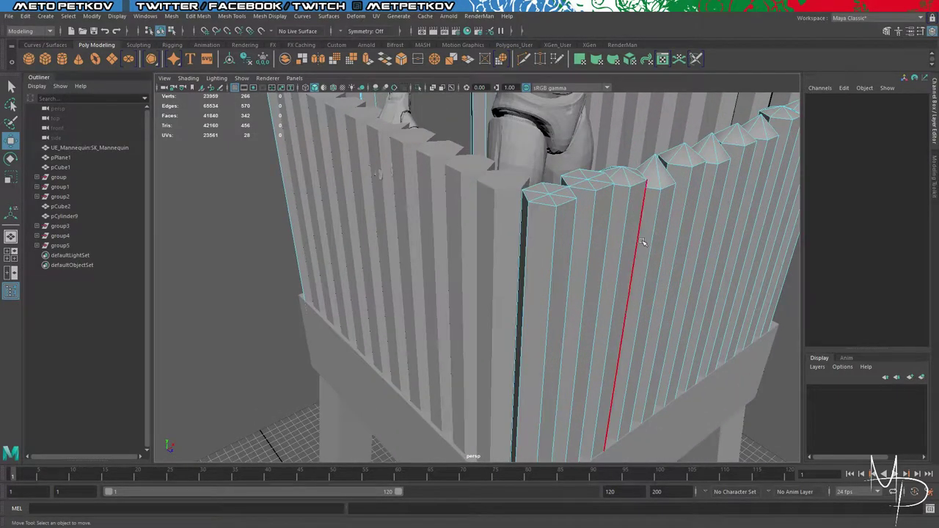
{"action": "left_click", "coordinate": [566, 207]}
{"action": "left_click_drag", "start_coordinate": [566, 207], "coordinate": [554, 170]}
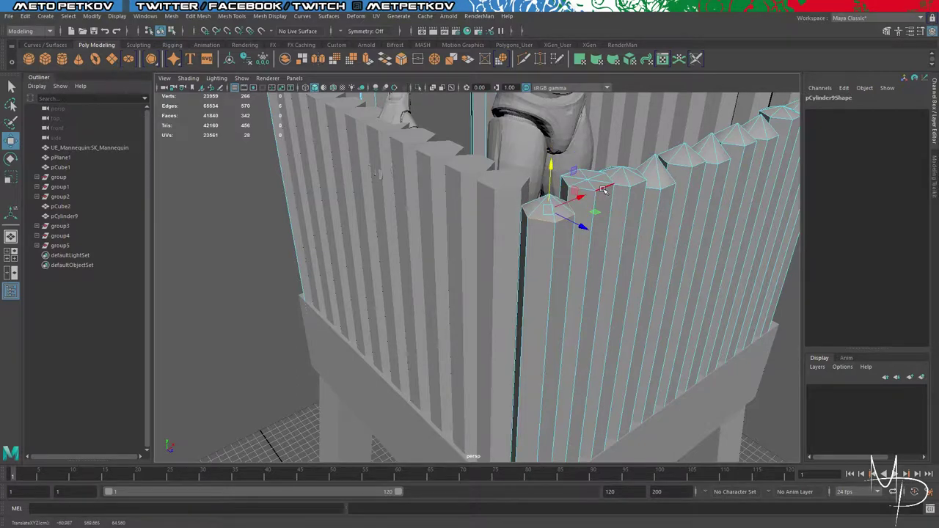
{"action": "double_click", "coordinate": [603, 190]}
{"action": "left_click_drag", "start_coordinate": [590, 143], "coordinate": [592, 177]}
{"action": "scroll", "coordinate": [595, 181], "scroll_direction": "down", "scroll_amount": 5}
{"action": "left_click_drag", "start_coordinate": [745, 288], "coordinate": [735, 272], "text": "alt"}
{"action": "left_click", "coordinate": [725, 260]}
{"action": "right_click_drag", "start_coordinate": [703, 203], "coordinate": [742, 188]}
Step: Raise the tip vertices of three posts in the pointed row slightly along Y and return to object selection
{"action": "left_click_drag", "start_coordinate": [720, 217], "coordinate": [687, 210], "text": "alt"}
{"action": "scroll", "coordinate": [571, 193], "scroll_direction": "up", "scroll_amount": 6}
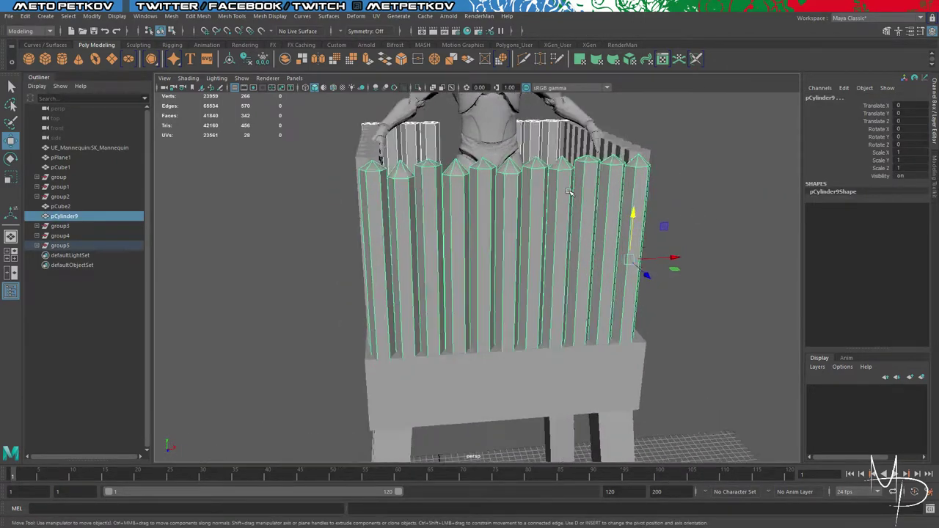
{"action": "scroll", "coordinate": [570, 194], "scroll_direction": "down", "scroll_amount": 4}
{"action": "left_click_drag", "start_coordinate": [577, 203], "coordinate": [566, 198], "text": "alt"}
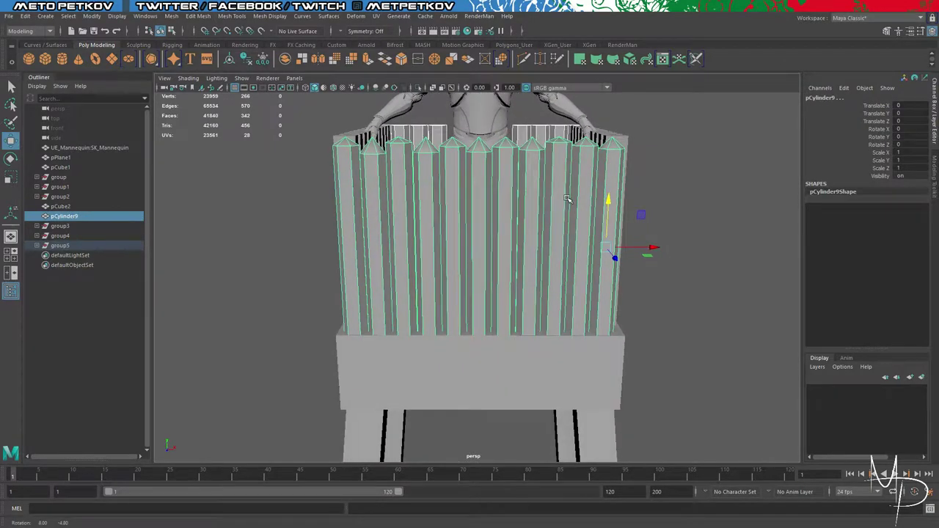
{"action": "right_click_drag", "start_coordinate": [542, 122], "coordinate": [493, 120]}
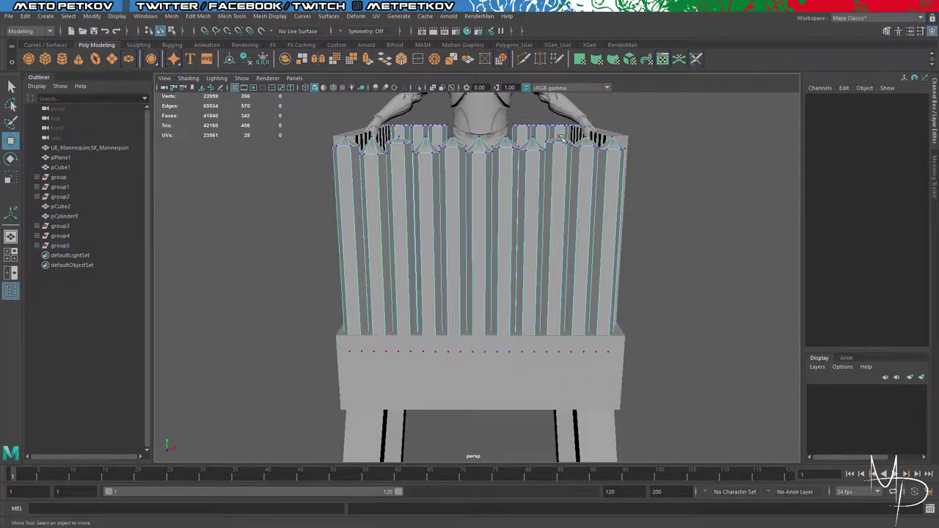
{"action": "left_click", "coordinate": [561, 139]}
{"action": "left_click", "coordinate": [398, 137], "text": "shift"}
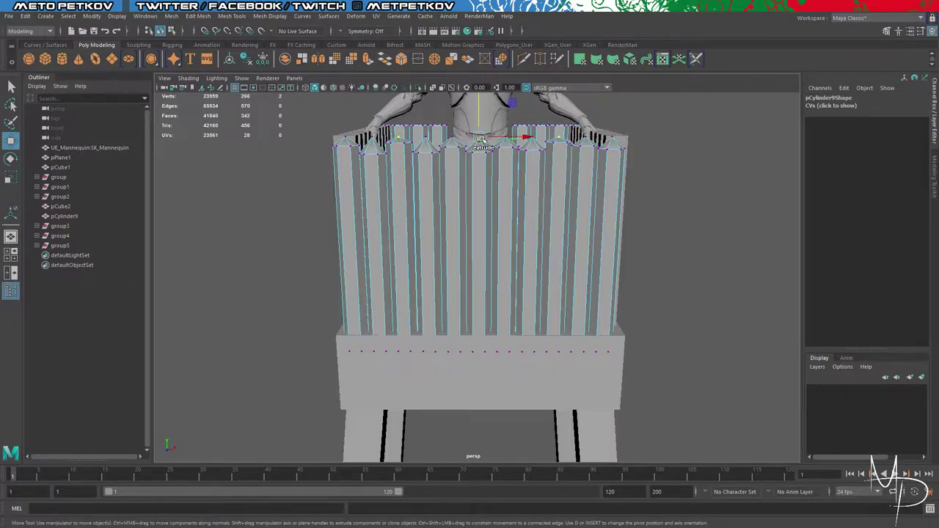
{"action": "scroll", "coordinate": [522, 137], "scroll_direction": "down", "scroll_amount": 2}
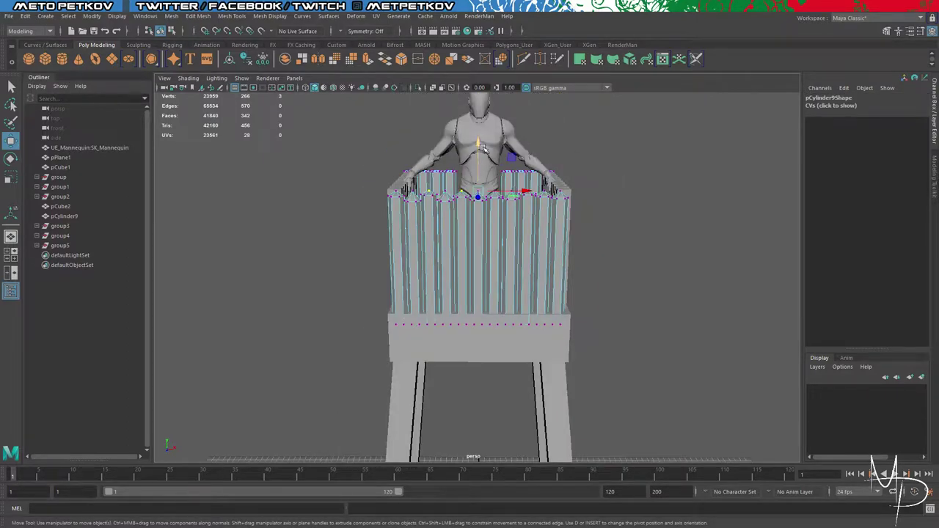
{"action": "left_click_drag", "start_coordinate": [480, 144], "coordinate": [480, 140]}
{"action": "left_click", "coordinate": [680, 244]}
{"action": "left_click_drag", "start_coordinate": [609, 253], "coordinate": [693, 211], "text": "alt"}
{"action": "right_click_drag", "start_coordinate": [692, 202], "coordinate": [731, 185]}
{"action": "left_click", "coordinate": [699, 191]}
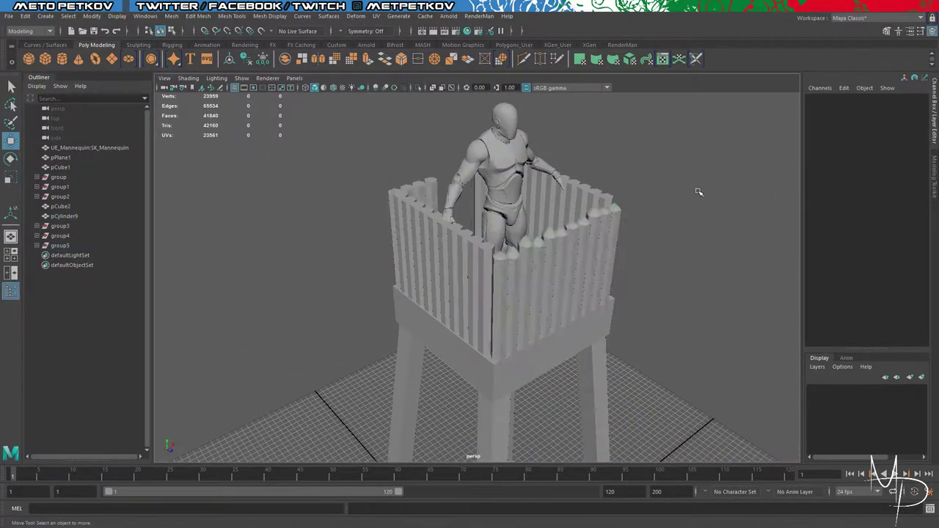
Step: Examine the tower and its railing posts from several sides and distances
{"action": "scroll", "coordinate": [700, 193], "scroll_direction": "down", "scroll_amount": 10}
{"action": "left_click_drag", "start_coordinate": [625, 273], "coordinate": [453, 266], "text": "alt"}
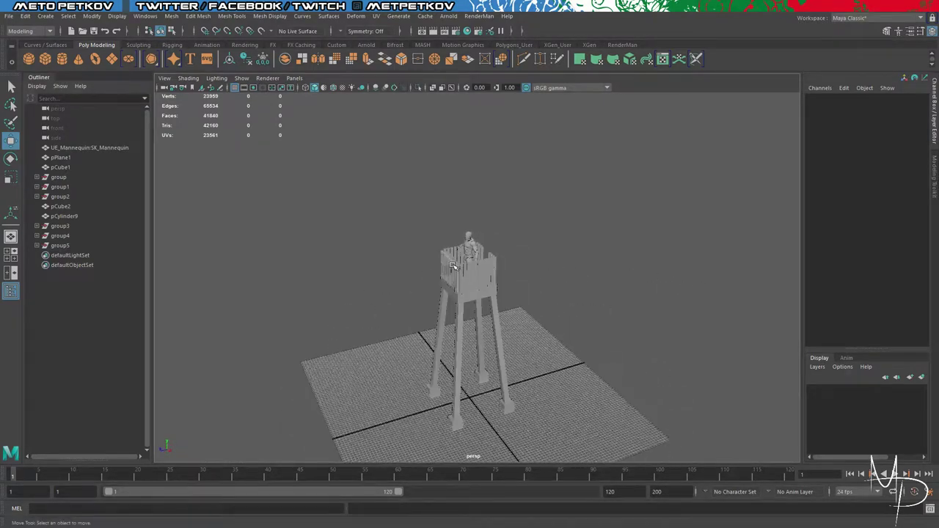
{"action": "scroll", "coordinate": [453, 265], "scroll_direction": "up", "scroll_amount": 8}
{"action": "left_click_drag", "start_coordinate": [548, 260], "coordinate": [777, 260], "text": "alt"}
{"action": "middle_click_drag", "start_coordinate": [595, 281], "coordinate": [626, 251], "text": "alt"}
{"action": "scroll", "coordinate": [614, 262], "scroll_direction": "down", "scroll_amount": 2}
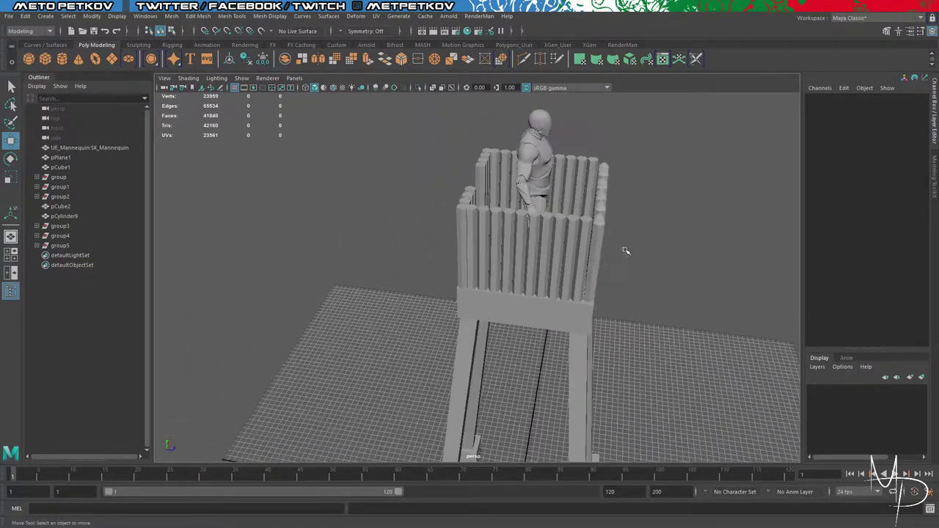
{"action": "left_click_drag", "start_coordinate": [670, 315], "coordinate": [679, 283], "text": "alt"}
{"action": "scroll", "coordinate": [680, 283], "scroll_direction": "down", "scroll_amount": 4}
Step: Hide the UE_Mannequin figure on the platform and clear the selection
{"action": "left_click", "coordinate": [498, 193]}
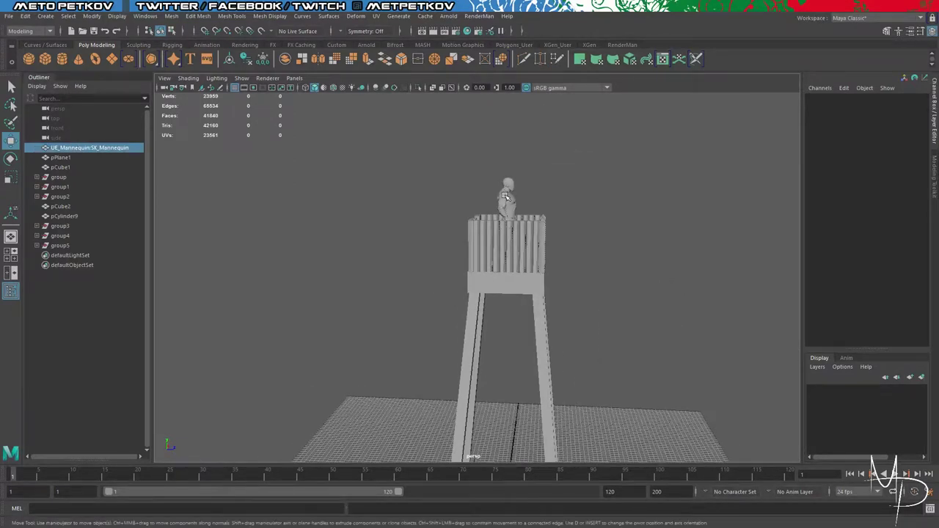
{"action": "key", "text": "h"}
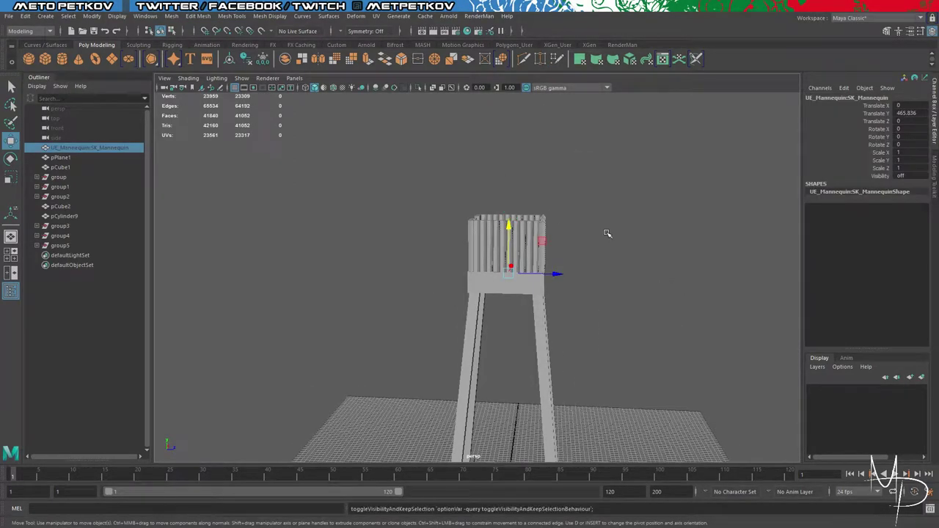
{"action": "left_click", "coordinate": [607, 233]}
{"action": "right_click_drag", "start_coordinate": [608, 233], "coordinate": [626, 209]}
{"action": "right_click", "coordinate": [623, 213]}
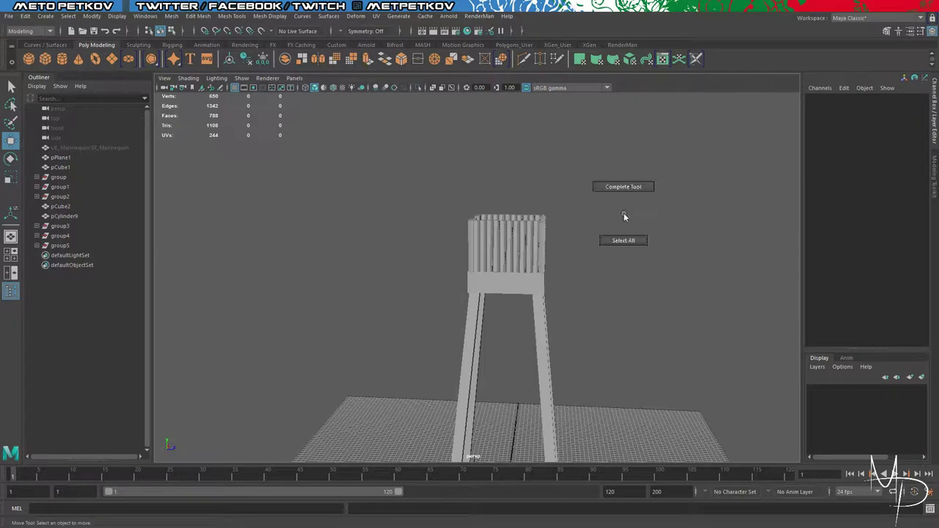
{"action": "key", "text": "q"}
{"action": "right_click", "coordinate": [619, 214]}
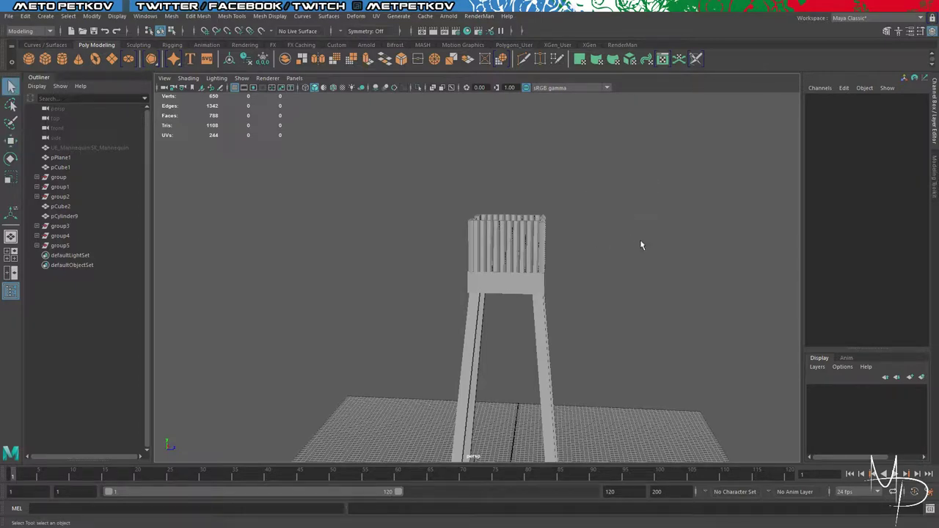
{"action": "right_click", "coordinate": [645, 243]}
{"action": "left_click", "coordinate": [533, 263]}
{"action": "right_click_drag", "start_coordinate": [534, 262], "coordinate": [580, 262]}
{"action": "scroll", "coordinate": [582, 273], "scroll_direction": "down", "scroll_amount": 4}
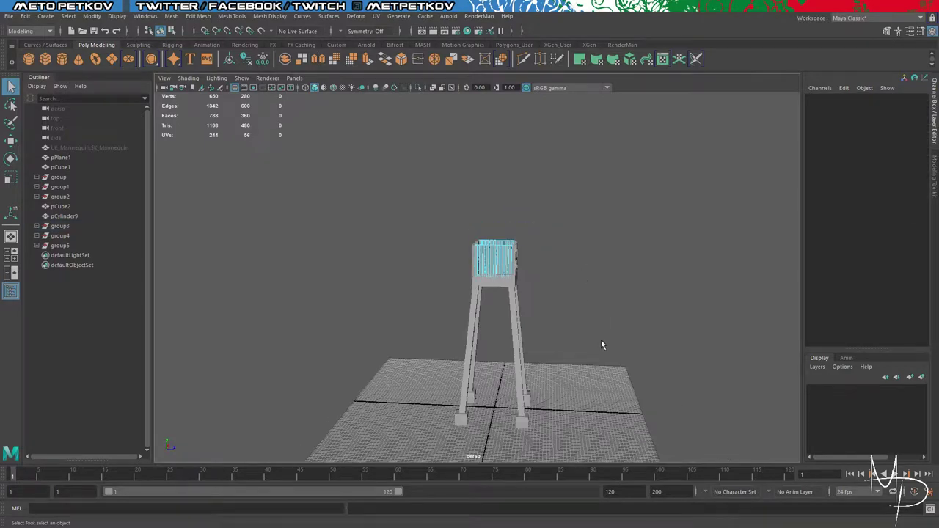
{"action": "left_click_drag", "start_coordinate": [539, 441], "coordinate": [413, 185]}
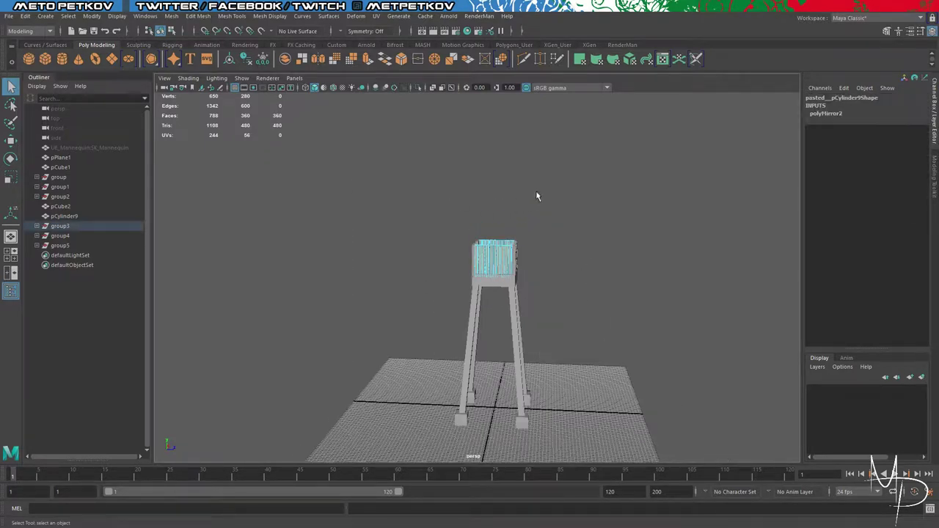
{"action": "right_click_drag", "start_coordinate": [536, 195], "coordinate": [563, 182]}
{"action": "left_click", "coordinate": [611, 214]}
{"action": "left_click_drag", "start_coordinate": [422, 194], "coordinate": [606, 491]}
{"action": "left_click_drag", "start_coordinate": [600, 352], "coordinate": [288, 330], "text": "alt"}
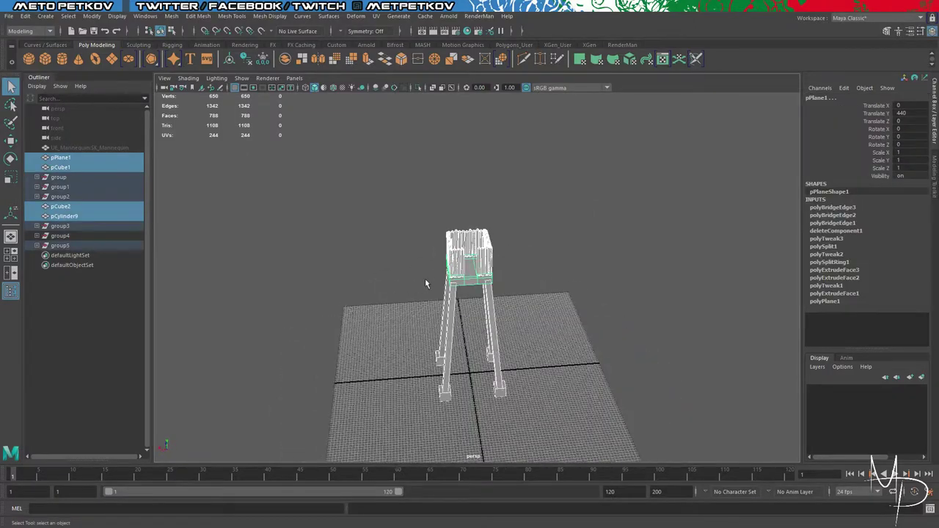
{"action": "scroll", "coordinate": [426, 278], "scroll_direction": "up", "scroll_amount": 6}
{"action": "left_click_drag", "start_coordinate": [428, 277], "coordinate": [646, 291], "text": "alt"}
{"action": "right_click_drag", "start_coordinate": [416, 193], "coordinate": [443, 182]}
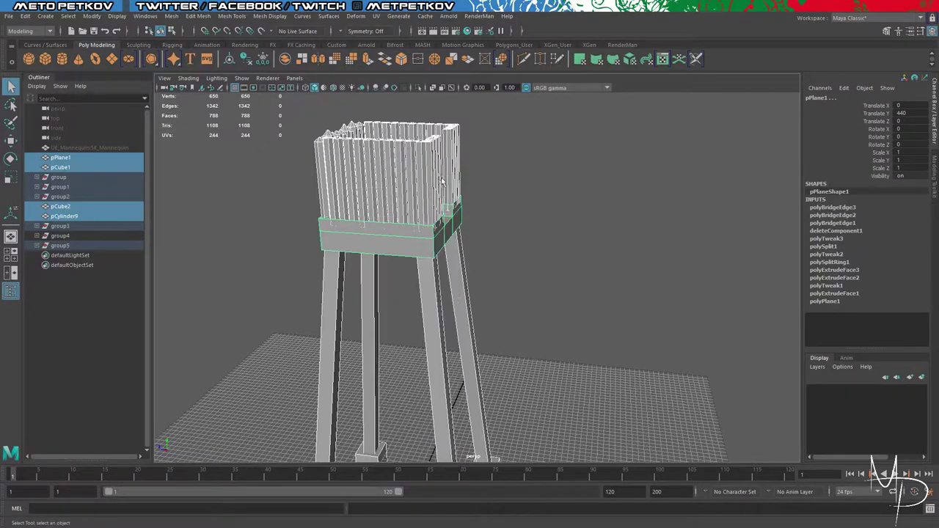
{"action": "left_click", "coordinate": [560, 188]}
Step: Combine all the railing posts around the platform into a single mesh and clear the selection
{"action": "left_click_drag", "start_coordinate": [561, 188], "coordinate": [399, 164], "text": "alt"}
{"action": "left_click_drag", "start_coordinate": [313, 103], "coordinate": [516, 173]}
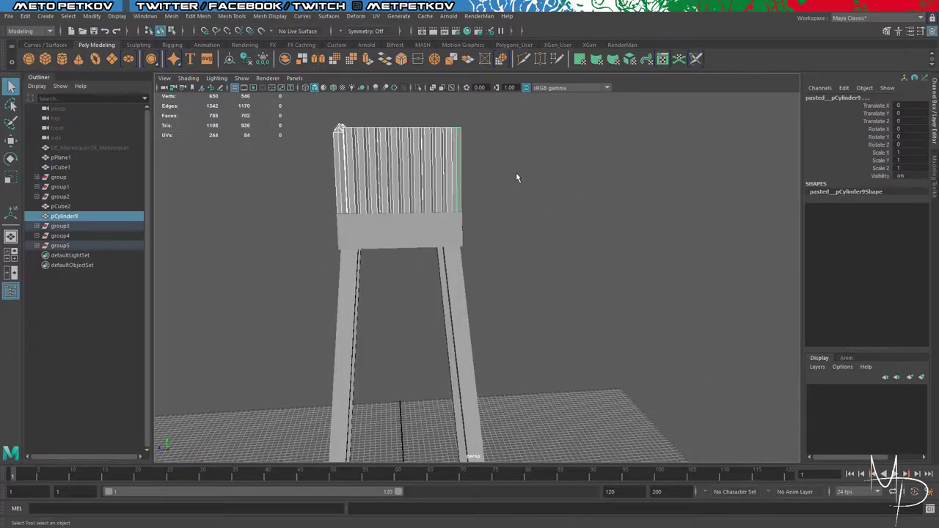
{"action": "right_click", "coordinate": [233, 11]}
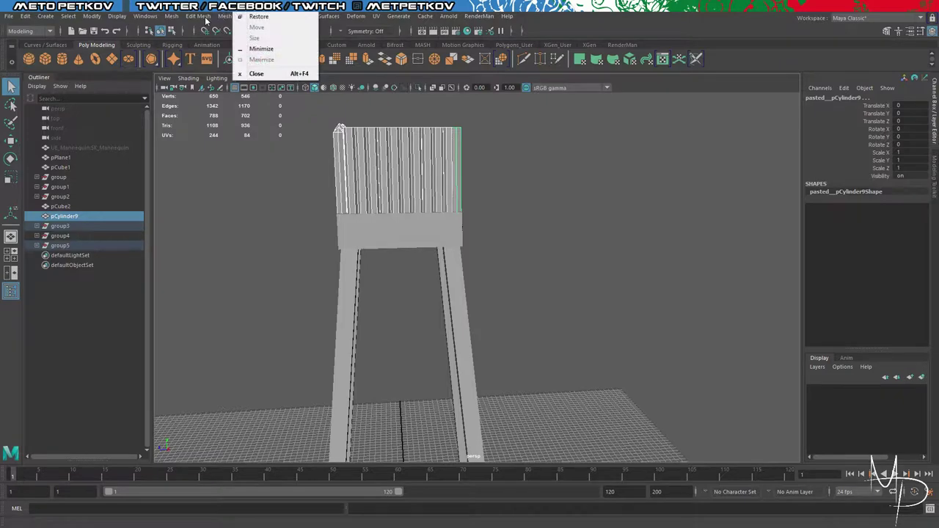
{"action": "left_click", "coordinate": [205, 18]}
{"action": "left_click", "coordinate": [180, 19]}
{"action": "left_click", "coordinate": [173, 16]}
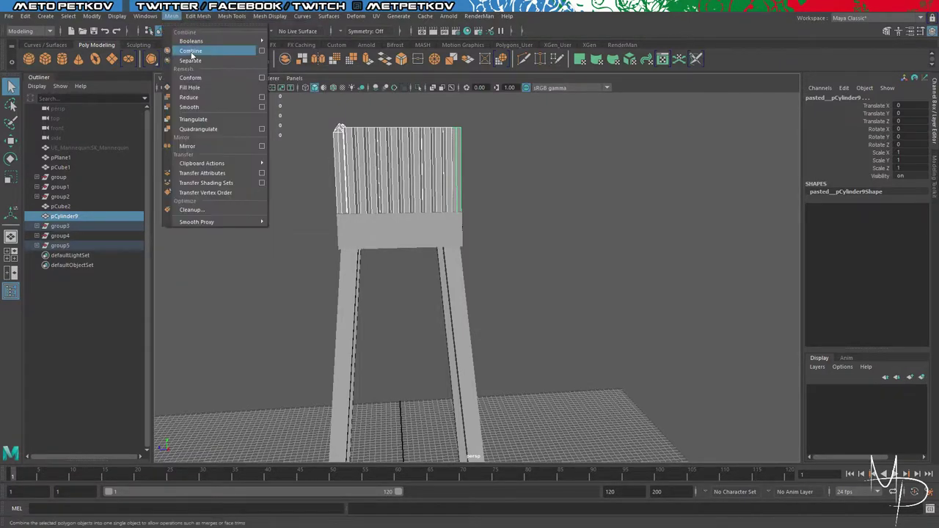
{"action": "left_click", "coordinate": [195, 52]}
{"action": "left_click", "coordinate": [550, 165]}
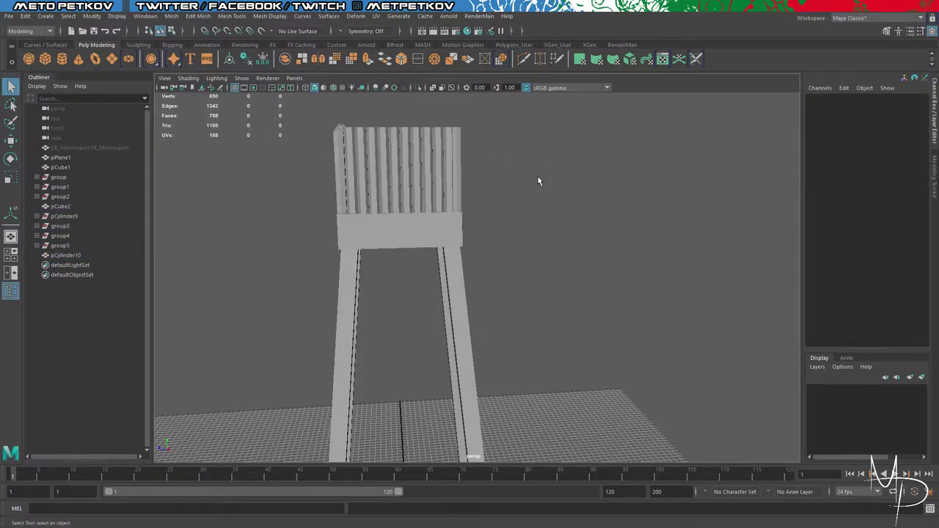
Step: Isolate the combined railing mesh by inverting the selection and hiding the platform, pillars and remaining groups
{"action": "right_click_drag", "start_coordinate": [537, 177], "coordinate": [492, 221], "text": "alt"}
{"action": "left_click_drag", "start_coordinate": [388, 166], "coordinate": [474, 221]}
{"action": "left_click_drag", "start_coordinate": [537, 231], "coordinate": [515, 220], "text": "alt"}
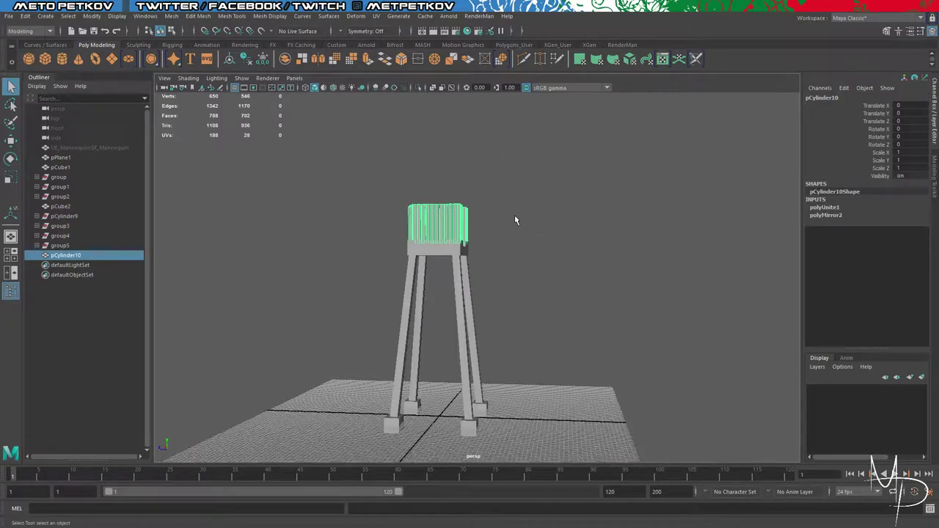
{"action": "key", "text": "ctrl+shift+i"}
{"action": "key", "text": "h"}
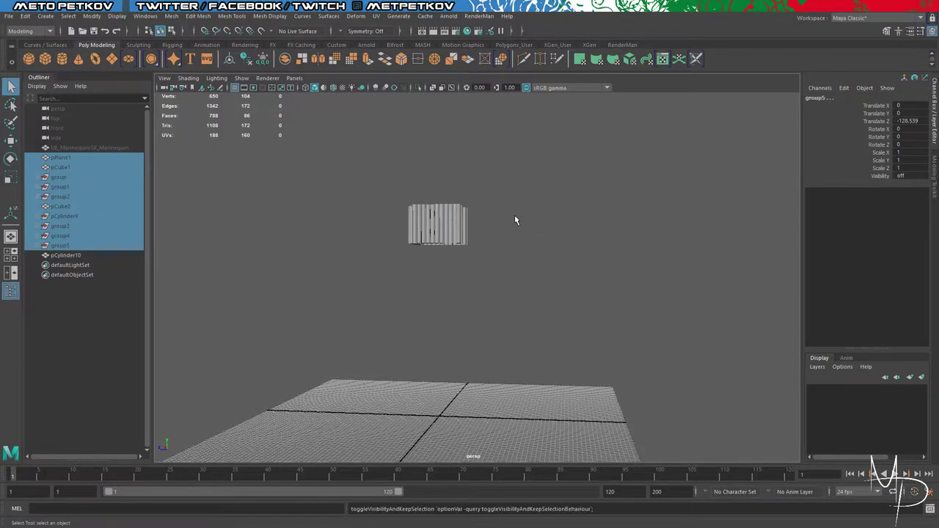
Step: Delete the bottom cap faces of all the railing posts, leaving their side and tip faces out of the selection
{"action": "left_click_drag", "start_coordinate": [468, 318], "coordinate": [480, 276], "text": "alt"}
{"action": "right_click_drag", "start_coordinate": [480, 276], "coordinate": [464, 244], "text": "alt"}
{"action": "left_click_drag", "start_coordinate": [465, 249], "coordinate": [439, 216], "text": "alt"}
{"action": "right_click", "coordinate": [529, 249]}
{"action": "right_click_drag", "start_coordinate": [438, 216], "coordinate": [439, 247]}
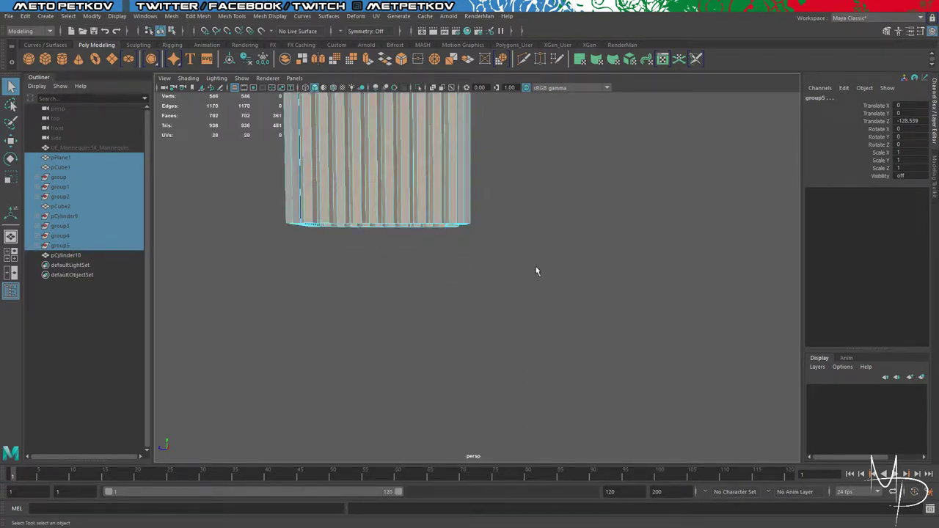
{"action": "left_click_drag", "start_coordinate": [549, 272], "coordinate": [199, 205]}
{"action": "left_click_drag", "start_coordinate": [606, 320], "coordinate": [519, 297]}
{"action": "left_click_drag", "start_coordinate": [552, 341], "coordinate": [204, 193]}
{"action": "scroll", "coordinate": [247, 188], "scroll_direction": "down", "scroll_amount": 5}
{"action": "left_click_drag", "start_coordinate": [468, 184], "coordinate": [389, 156], "text": "alt"}
{"action": "left_click_drag", "start_coordinate": [617, 207], "coordinate": [530, 213], "text": "alt"}
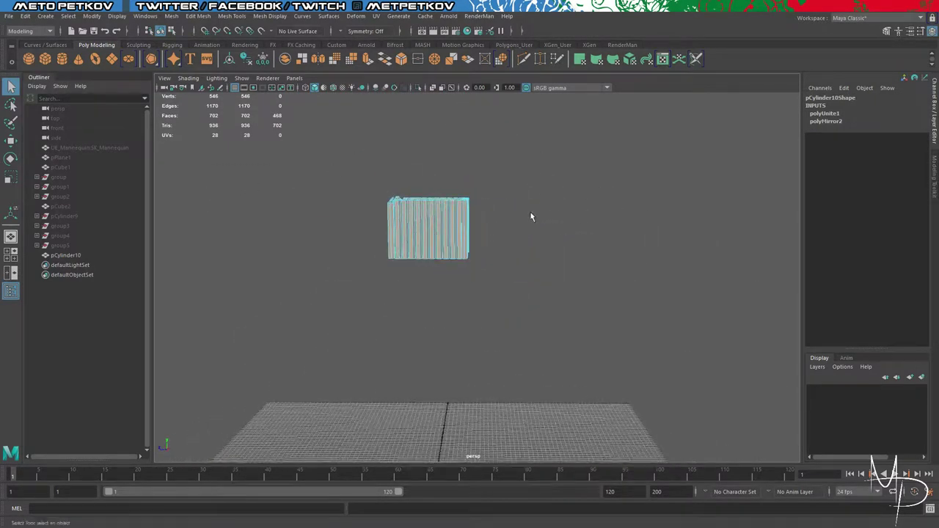
{"action": "left_click_drag", "start_coordinate": [373, 177], "coordinate": [559, 209], "text": "ctrl"}
{"action": "scroll", "coordinate": [509, 206], "scroll_direction": "up", "scroll_amount": 5}
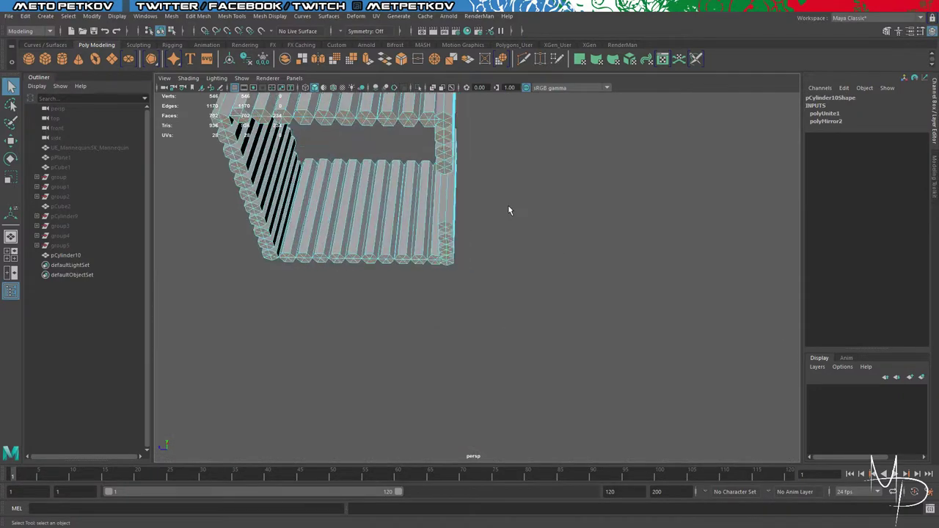
{"action": "middle_click_drag", "start_coordinate": [507, 210], "coordinate": [587, 242], "text": "alt"}
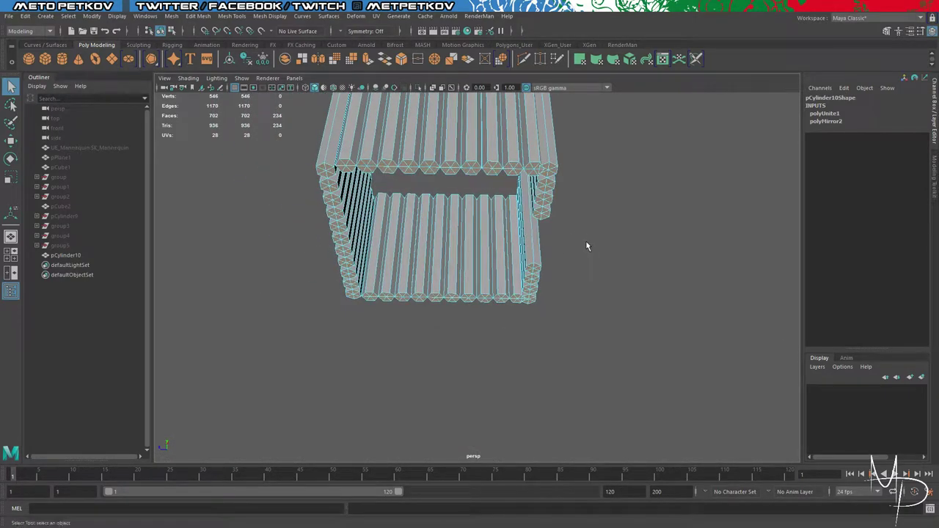
{"action": "key", "text": "Delete"}
Step: Combine the platform, pillars, footings and railing, from pPlane1 through pCylinder10, into one visible tower mesh and select it
{"action": "left_click_drag", "start_coordinate": [587, 245], "coordinate": [633, 265], "text": "alt"}
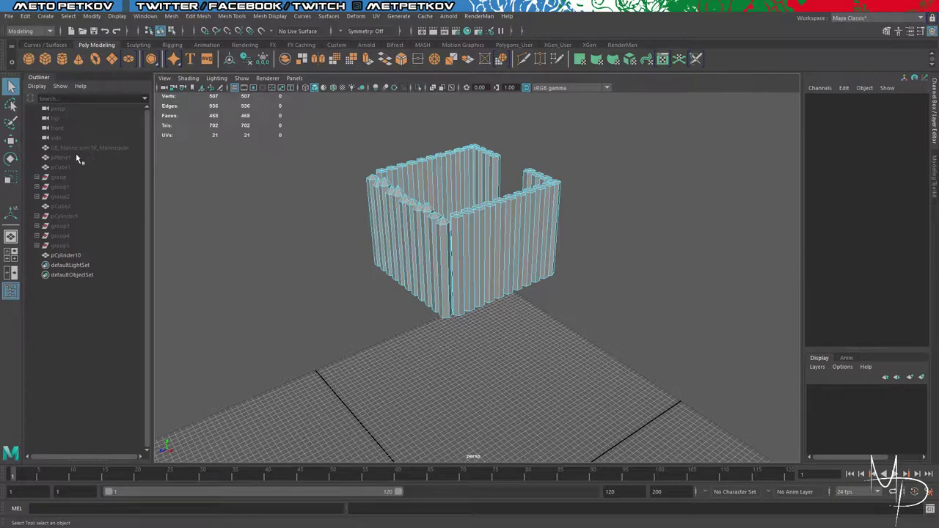
{"action": "left_click_drag", "start_coordinate": [78, 159], "coordinate": [93, 260]}
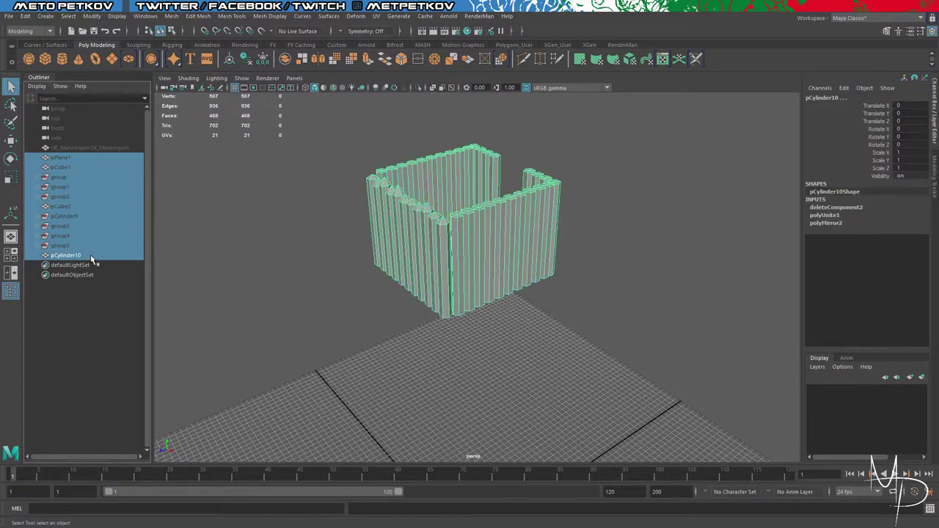
{"action": "key", "text": "g"}
{"action": "left_click", "coordinate": [282, 246]}
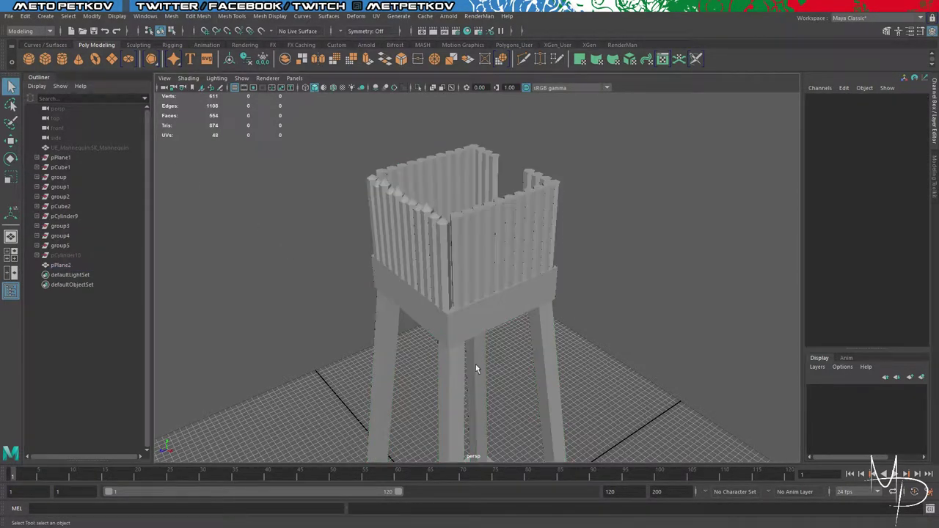
{"action": "left_click", "coordinate": [456, 331]}
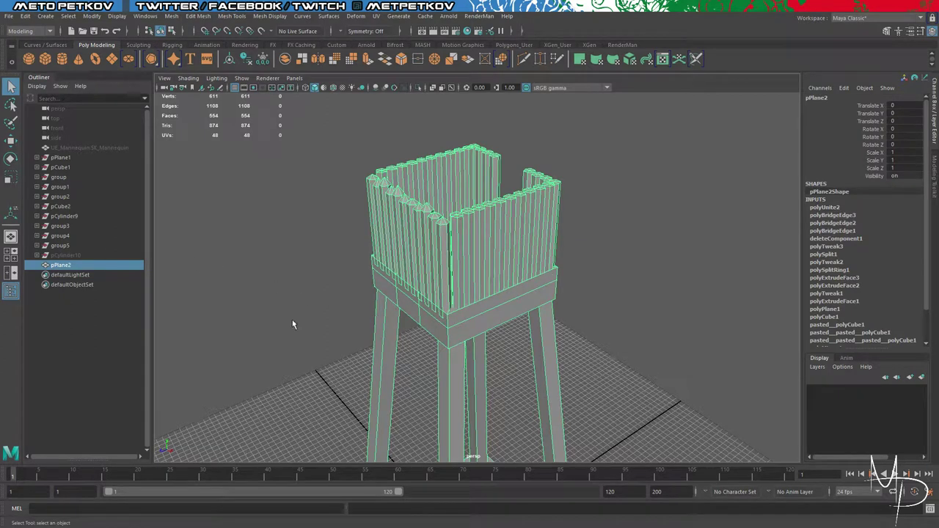
{"action": "left_click", "coordinate": [413, 370]}
{"action": "left_click", "coordinate": [452, 390]}
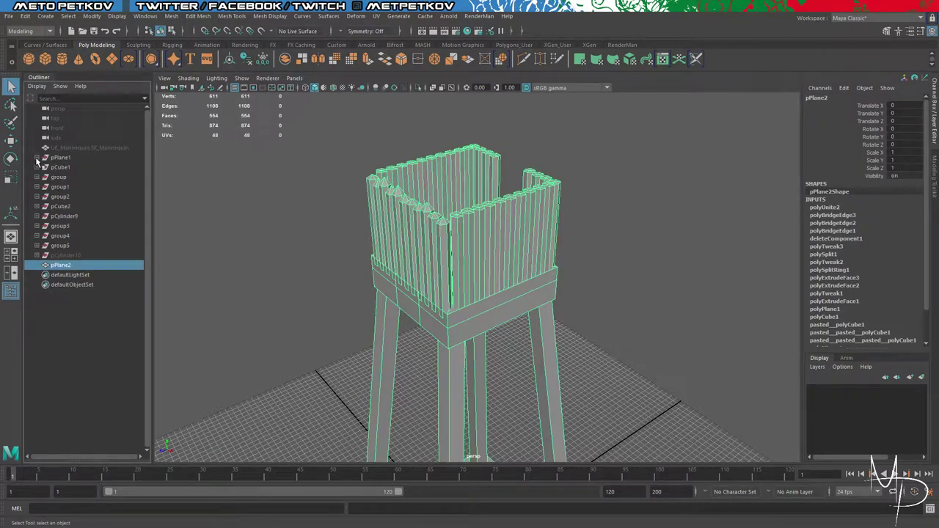
{"action": "left_click_drag", "start_coordinate": [62, 157], "coordinate": [96, 235]}
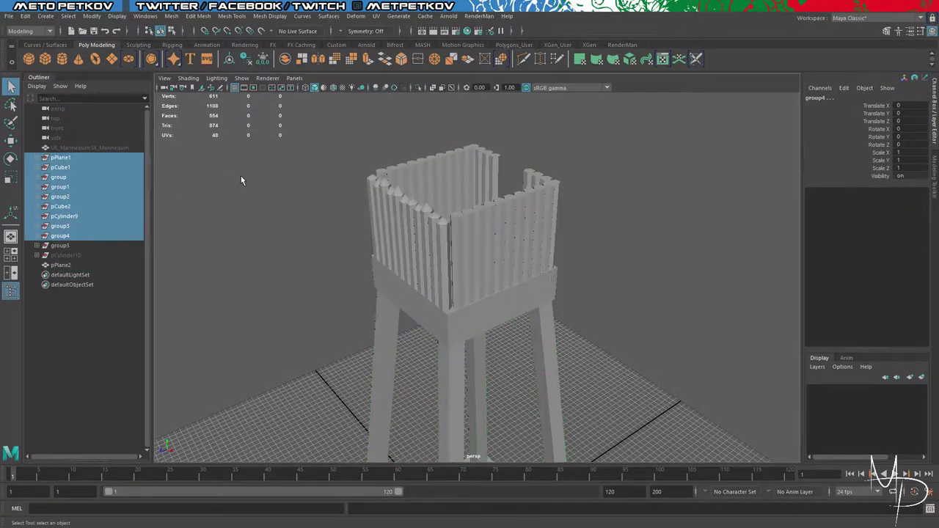
{"action": "left_click", "coordinate": [241, 175]}
{"action": "left_click", "coordinate": [406, 232]}
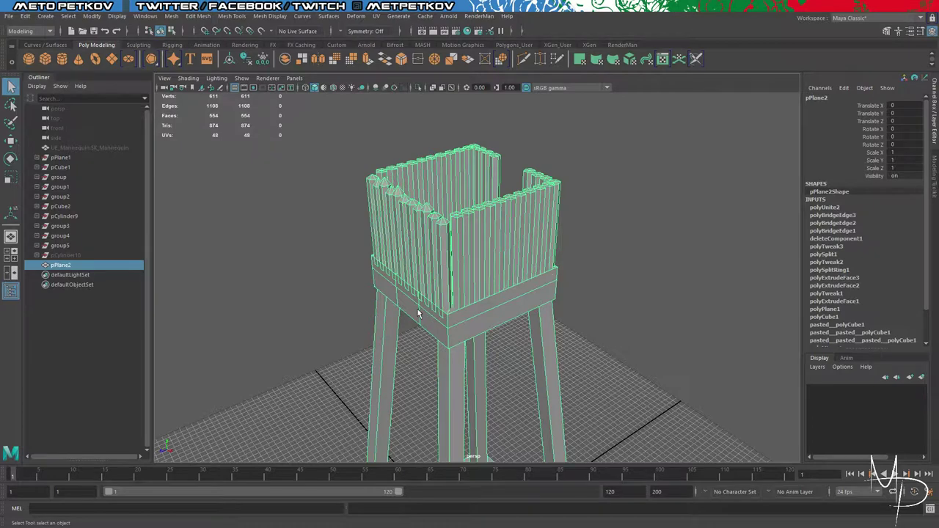
{"action": "left_click", "coordinate": [673, 328]}
{"action": "left_click", "coordinate": [520, 303]}
{"action": "left_click_drag", "start_coordinate": [630, 283], "coordinate": [580, 285], "text": "alt"}
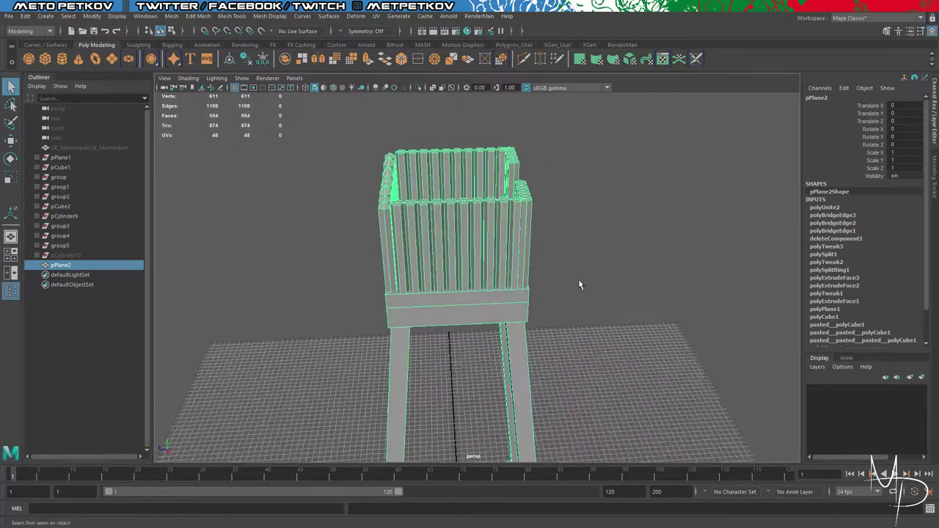
Step: Try to delete the leftover groups listed above the combined tower mesh, and try to freeze their transformations
{"action": "left_click", "coordinate": [65, 255]}
{"action": "left_click_drag", "start_coordinate": [76, 259], "coordinate": [79, 155]}
{"action": "key", "text": "Delete"}
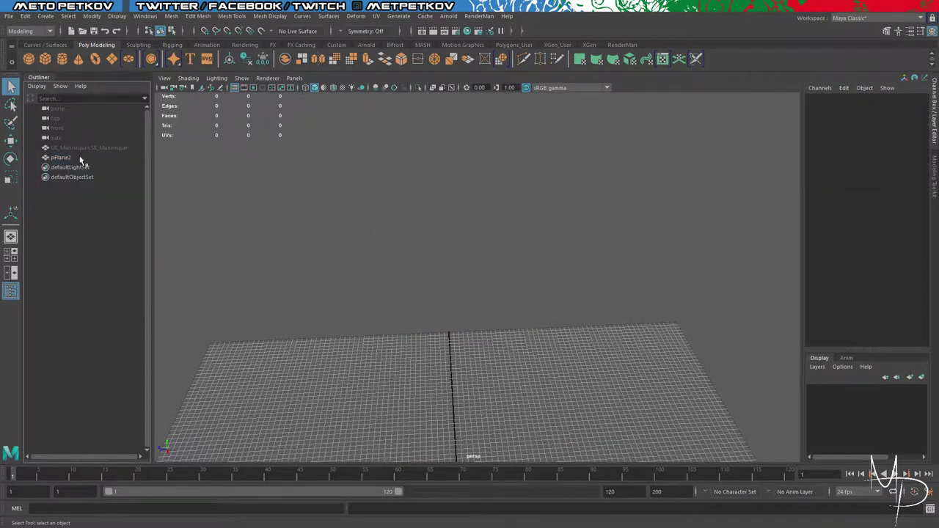
{"action": "key", "text": "ctrl+z"}
{"action": "double_click", "coordinate": [86, 245]}
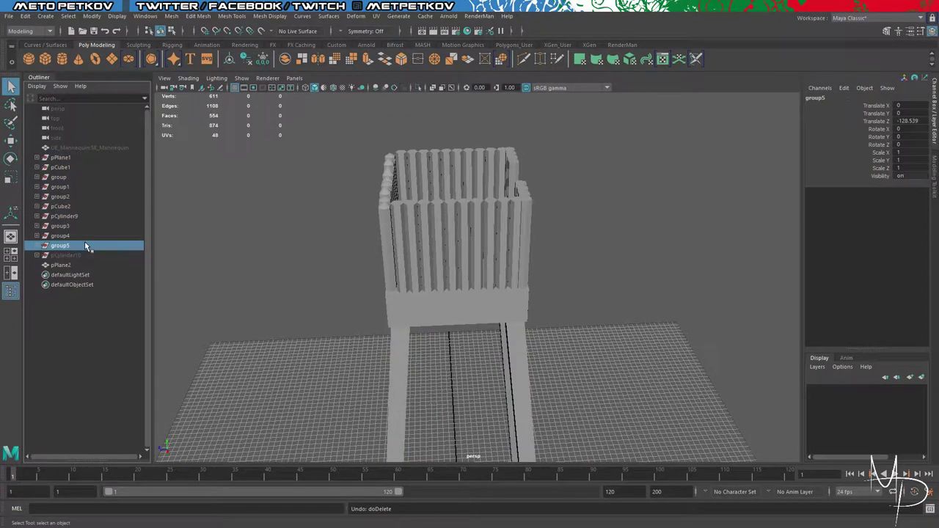
{"action": "left_click_drag", "start_coordinate": [81, 158], "coordinate": [101, 248]}
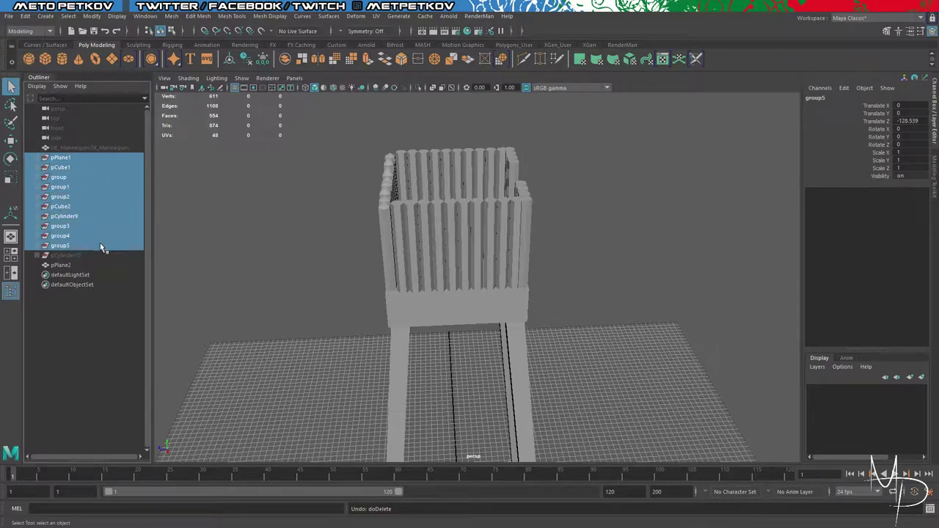
{"action": "key", "text": "Delete"}
{"action": "key", "text": "ctrl+z"}
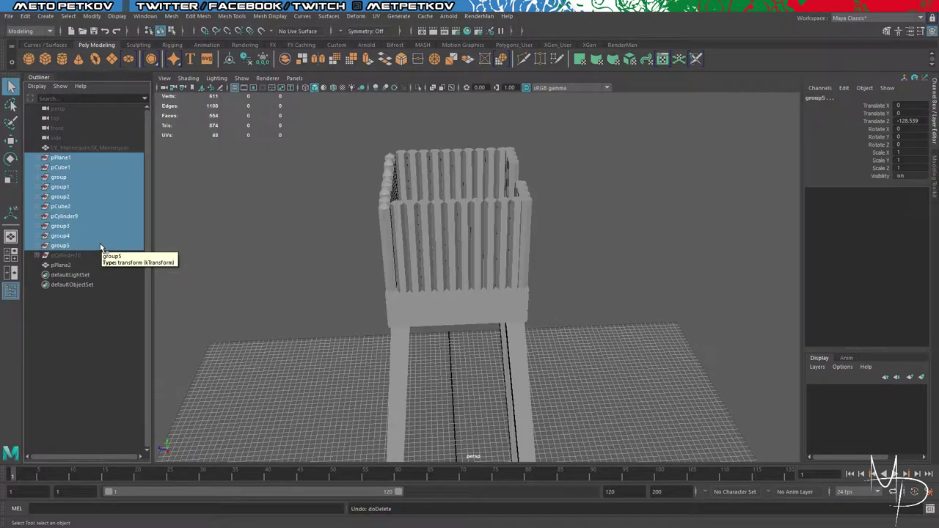
{"action": "left_click", "coordinate": [262, 61]}
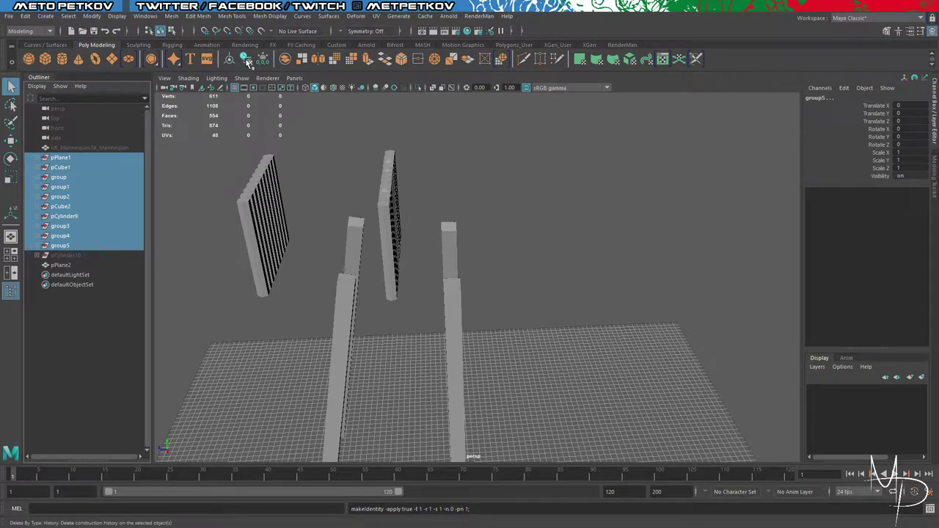
{"action": "key", "text": "ctrl+z"}
Step: Select the combined tower mesh pPlane2 and delete its construction history
{"action": "left_click", "coordinate": [649, 234]}
{"action": "scroll", "coordinate": [474, 208], "scroll_direction": "down", "scroll_amount": 6}
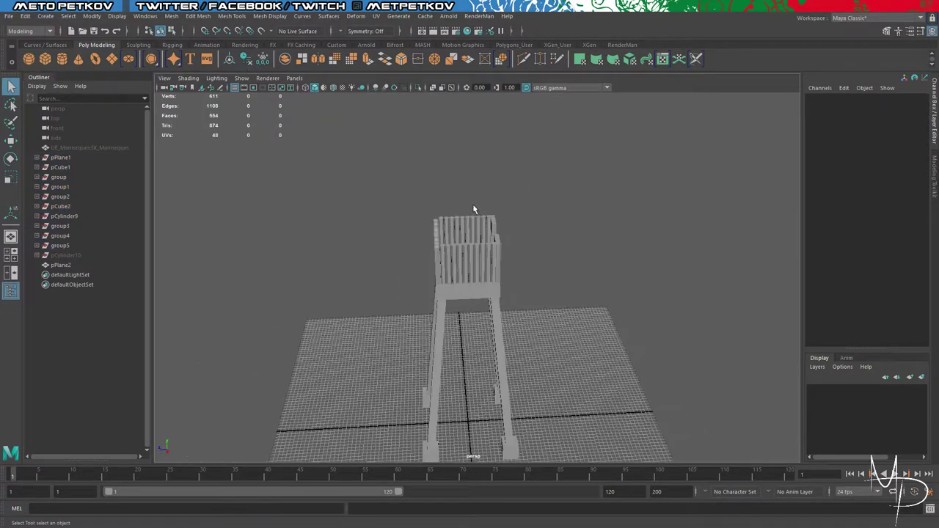
{"action": "right_click_drag", "start_coordinate": [493, 182], "coordinate": [474, 233]}
{"action": "left_click", "coordinate": [536, 210]}
{"action": "left_click", "coordinate": [455, 273]}
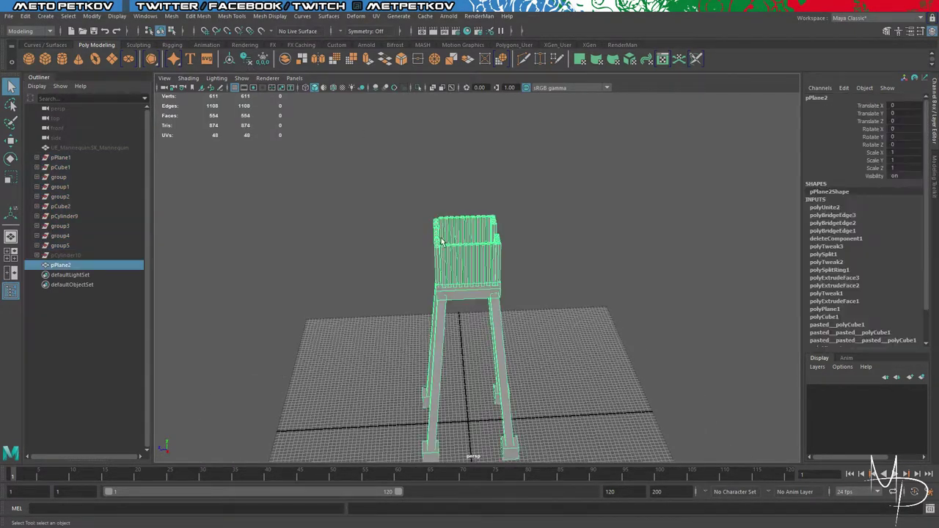
{"action": "left_click", "coordinate": [251, 62]}
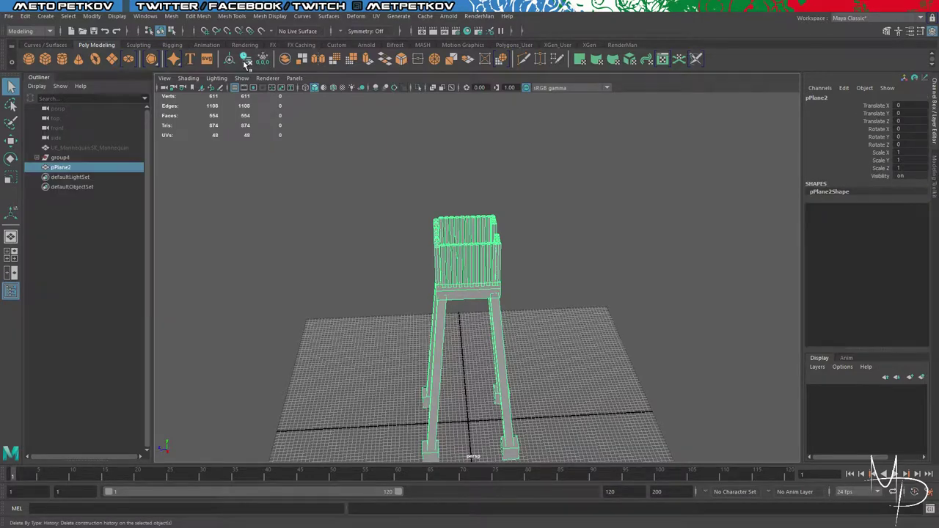
Step: In edge mode, lower the top rim of the post beside the doorway so its end becomes a point
{"action": "left_click", "coordinate": [304, 256]}
{"action": "left_click_drag", "start_coordinate": [304, 257], "coordinate": [445, 270], "text": "alt"}
{"action": "scroll", "coordinate": [492, 265], "scroll_direction": "up", "scroll_amount": 6}
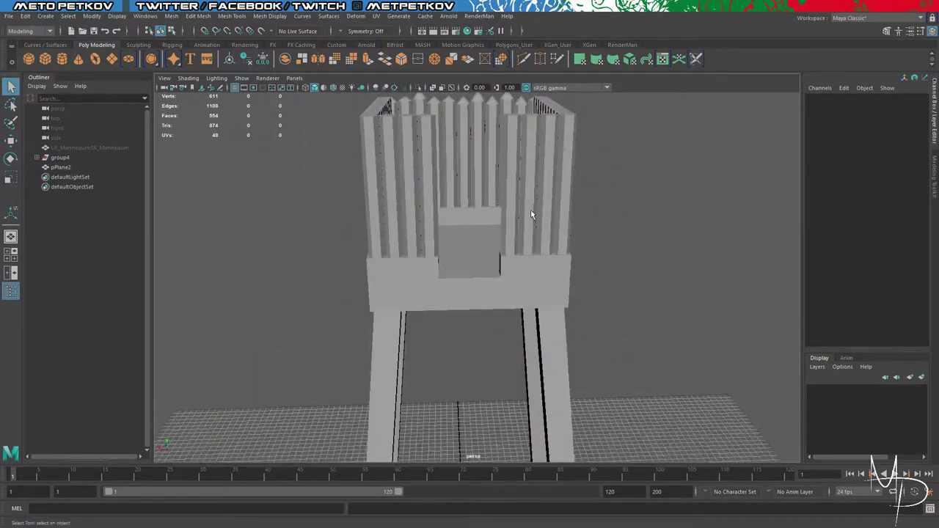
{"action": "middle_click_drag", "start_coordinate": [601, 173], "coordinate": [597, 206], "text": "alt"}
{"action": "scroll", "coordinate": [595, 207], "scroll_direction": "down", "scroll_amount": 2}
{"action": "right_click_drag", "start_coordinate": [603, 199], "coordinate": [595, 174]}
{"action": "left_click", "coordinate": [537, 218]}
{"action": "right_click_drag", "start_coordinate": [547, 215], "coordinate": [549, 183]}
{"action": "left_click_drag", "start_coordinate": [544, 189], "coordinate": [604, 224], "text": "alt"}
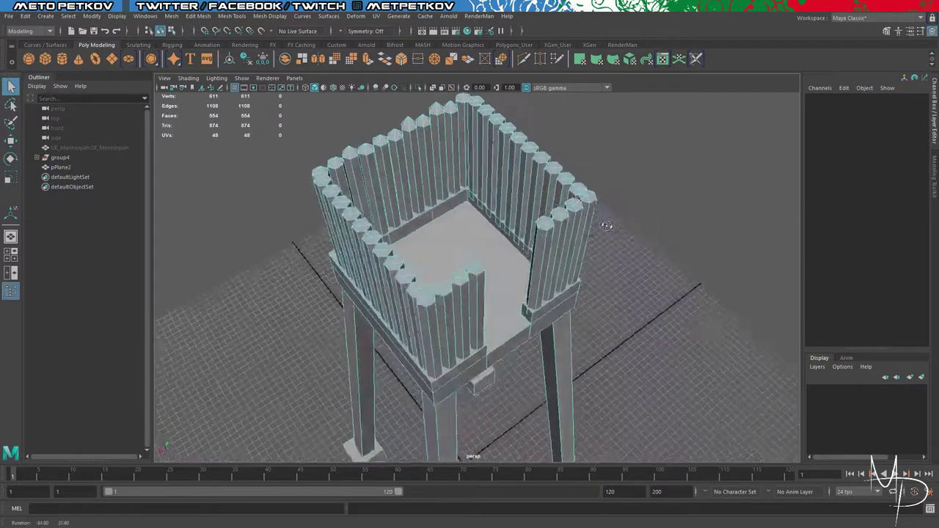
{"action": "scroll", "coordinate": [572, 214], "scroll_direction": "up", "scroll_amount": 5}
{"action": "left_click", "coordinate": [623, 160]}
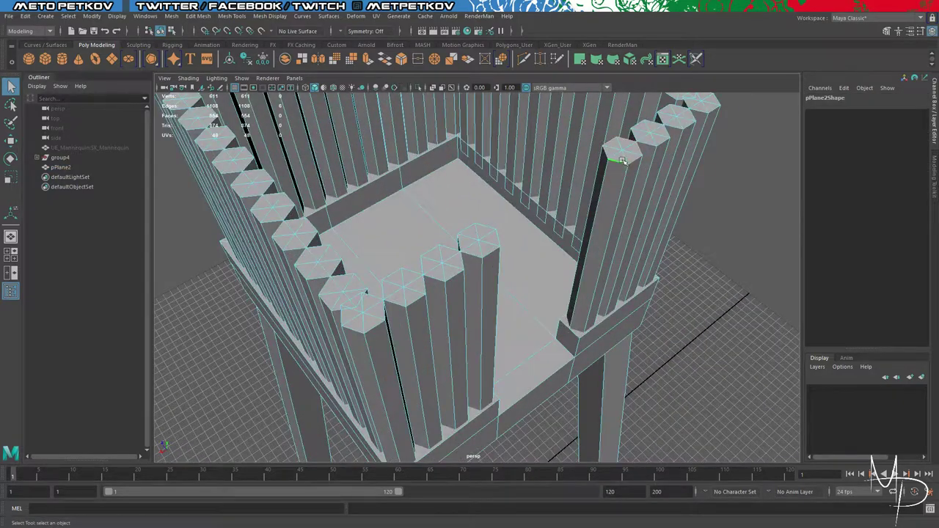
{"action": "key", "text": "w"}
{"action": "left_click_drag", "start_coordinate": [634, 114], "coordinate": [631, 141]}
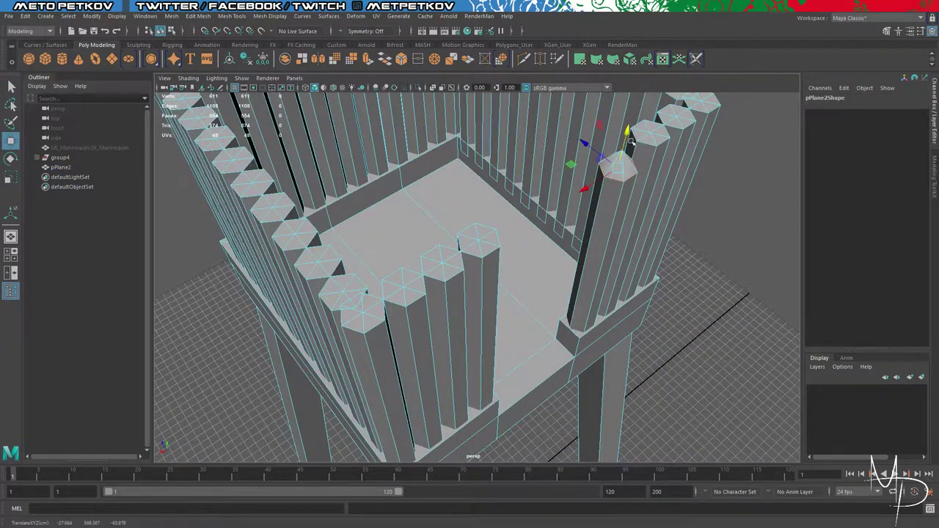
Step: Lower the top rims of the next two posts on the same side of the doorway to form pointed tips
{"action": "left_click_drag", "start_coordinate": [662, 270], "coordinate": [607, 246], "text": "alt"}
{"action": "middle_click_drag", "start_coordinate": [598, 226], "coordinate": [631, 280], "text": "alt"}
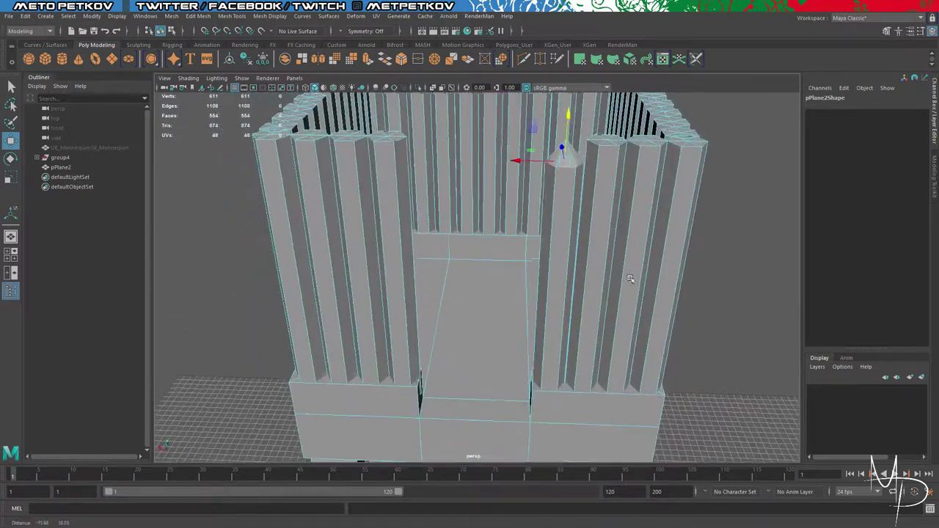
{"action": "double_click", "coordinate": [608, 145]}
{"action": "left_click_drag", "start_coordinate": [615, 97], "coordinate": [657, 108]}
{"action": "left_click", "coordinate": [650, 146]}
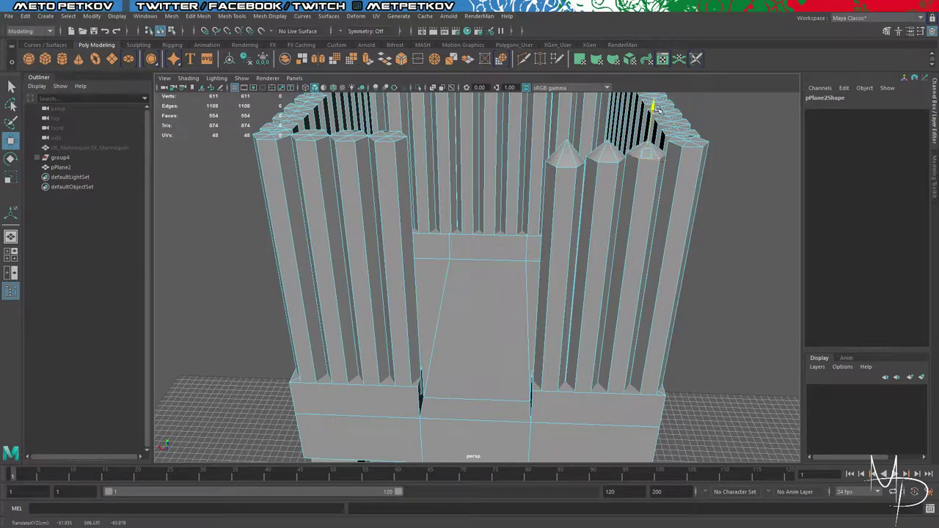
{"action": "left_click", "coordinate": [690, 149]}
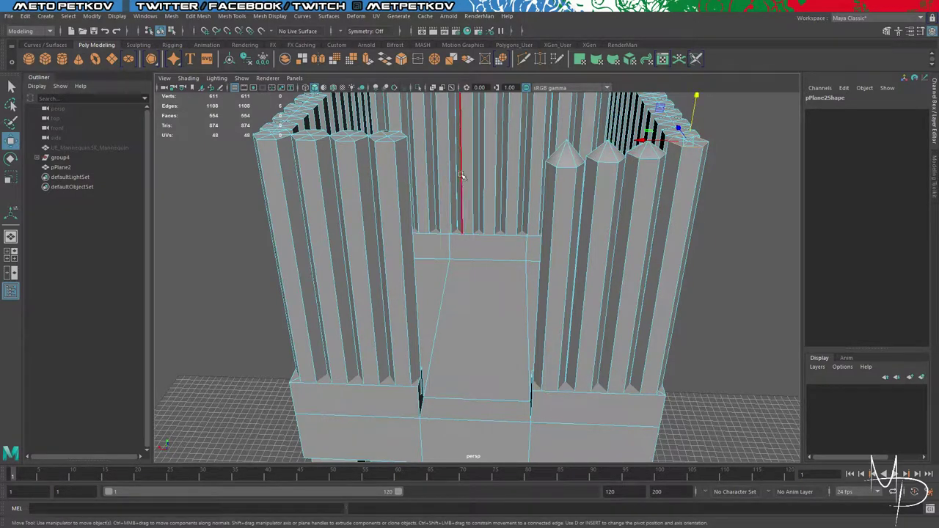
Step: Lower the top rims of the three posts on the opposite side of the doorway, leaving the corner post flat
{"action": "double_click", "coordinate": [386, 141]}
{"action": "left_click_drag", "start_coordinate": [421, 193], "coordinate": [492, 164], "text": "alt"}
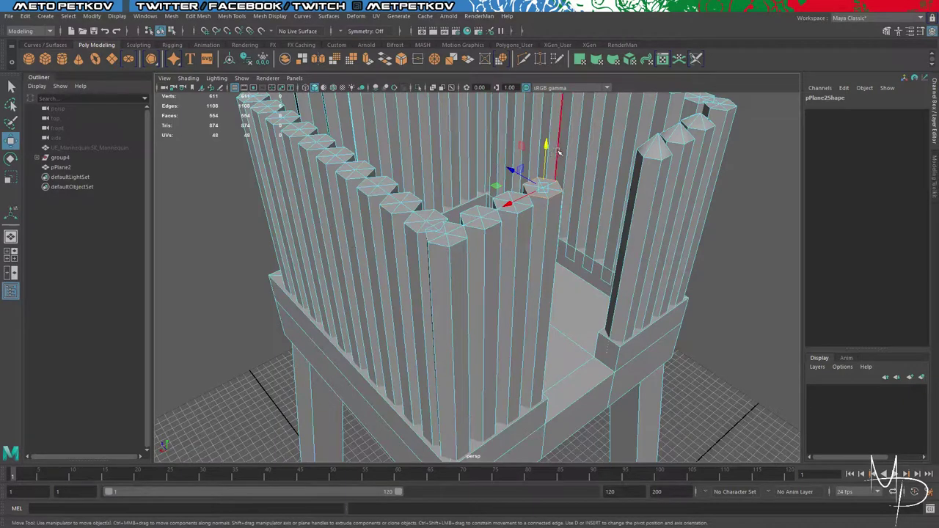
{"action": "left_click_drag", "start_coordinate": [546, 147], "coordinate": [481, 194]}
{"action": "double_click", "coordinate": [506, 212]}
{"action": "left_click", "coordinate": [464, 221]}
Step: On the adjoining side wall, lower the top rims of the three posts next to the flat corner post
{"action": "left_click_drag", "start_coordinate": [506, 312], "coordinate": [550, 323], "text": "alt"}
{"action": "left_click_drag", "start_coordinate": [344, 228], "coordinate": [412, 255], "text": "alt"}
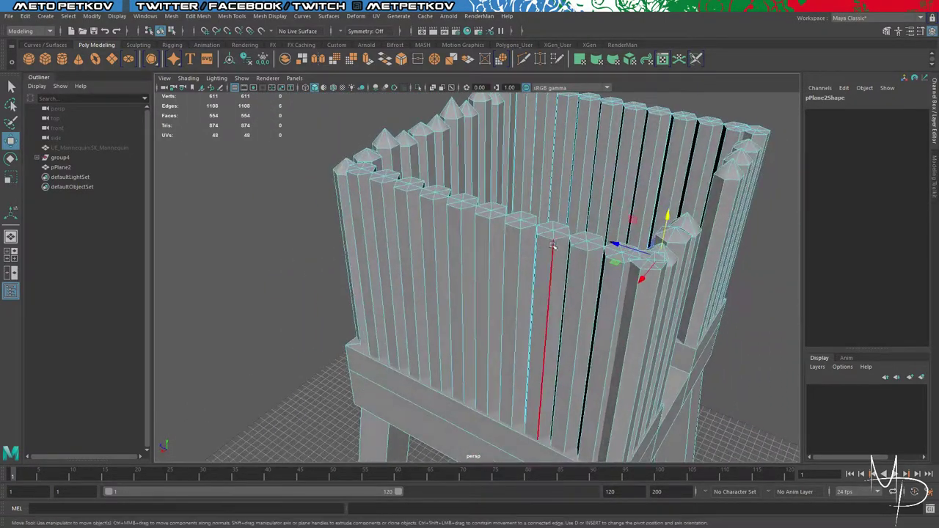
{"action": "double_click", "coordinate": [606, 253]}
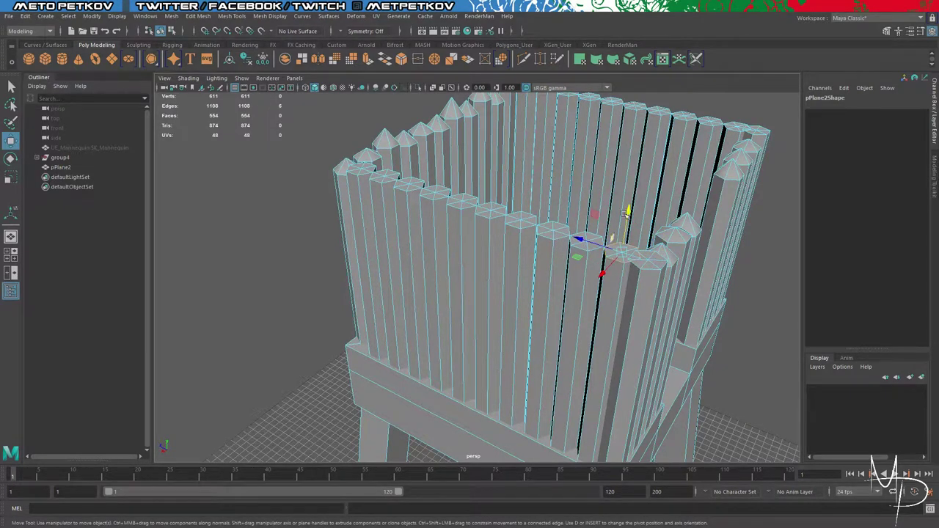
{"action": "left_click_drag", "start_coordinate": [627, 213], "coordinate": [626, 224]}
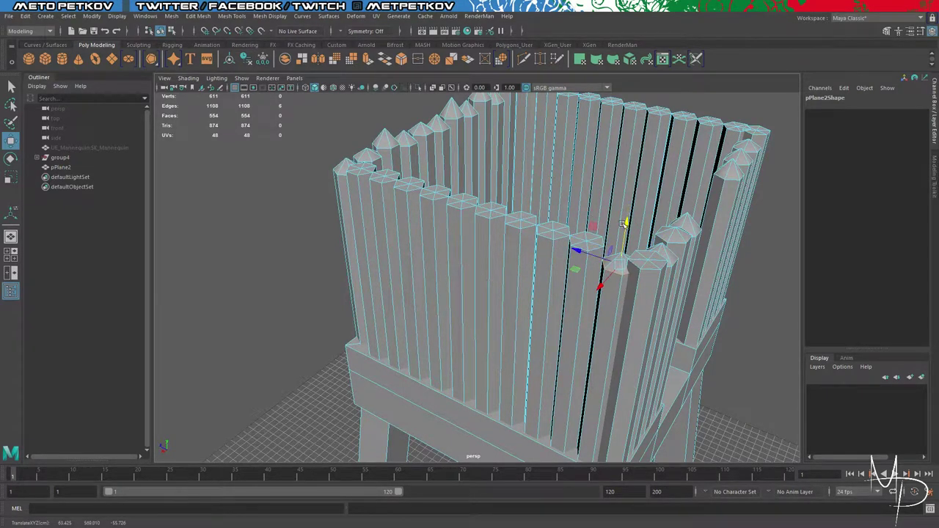
{"action": "double_click", "coordinate": [572, 242]}
{"action": "left_click_drag", "start_coordinate": [590, 199], "coordinate": [590, 210]}
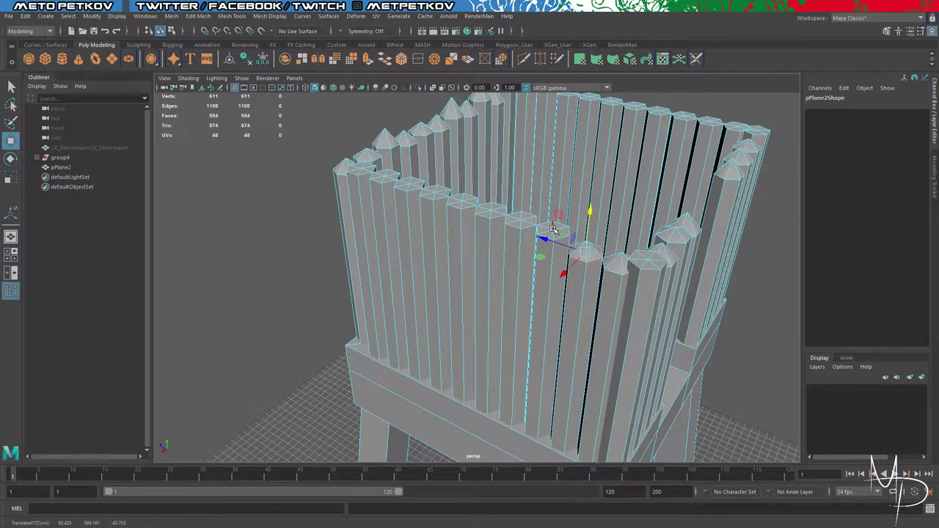
{"action": "left_click", "coordinate": [537, 231]}
{"action": "double_click", "coordinate": [551, 236]}
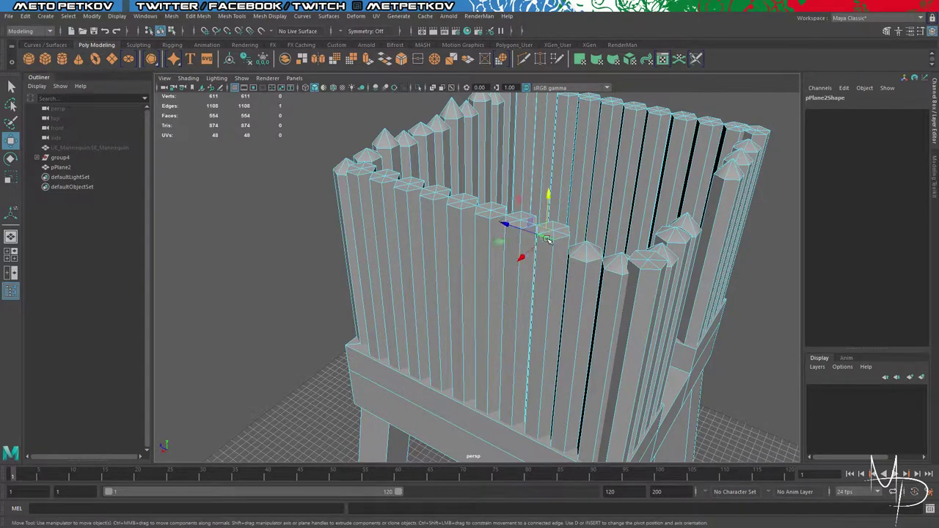
{"action": "left_click_drag", "start_coordinate": [555, 191], "coordinate": [555, 201]}
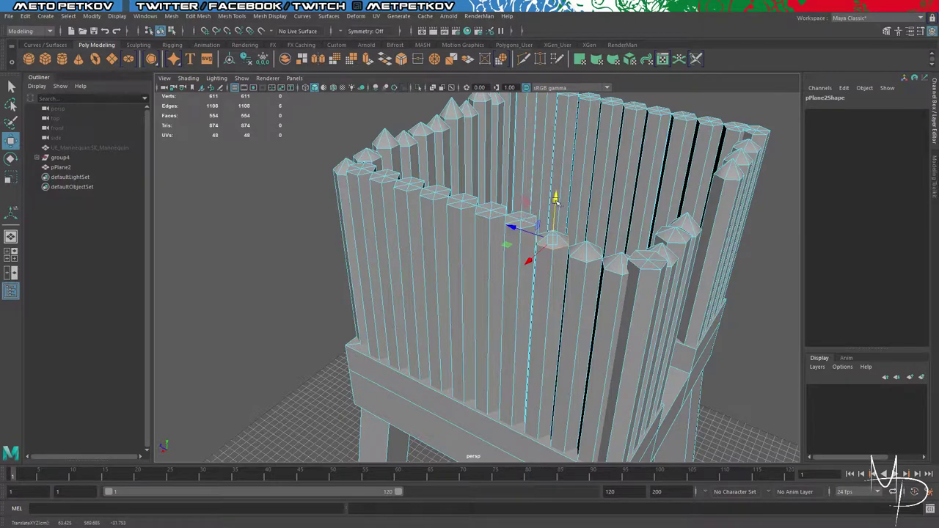
Step: Lower the top rims of two more posts along the side wall, skipping one post before each
{"action": "double_click", "coordinate": [484, 219]}
{"action": "left_click_drag", "start_coordinate": [490, 170], "coordinate": [490, 180]}
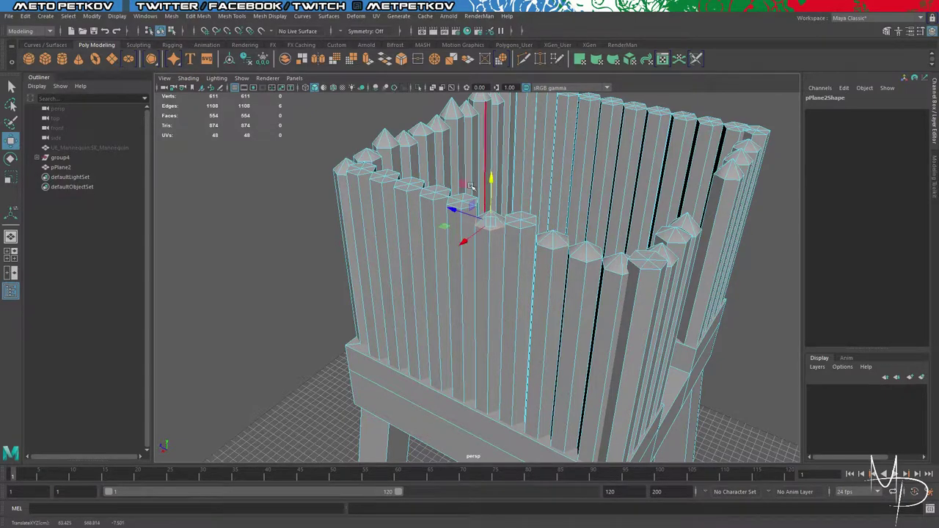
{"action": "double_click", "coordinate": [429, 197]}
{"action": "left_click_drag", "start_coordinate": [432, 149], "coordinate": [432, 157]}
Step: Skip one more post and lower the top rims of the last two posts before the side wall's far corner
{"action": "double_click", "coordinate": [375, 185]}
{"action": "left_click_drag", "start_coordinate": [376, 188], "coordinate": [501, 267], "text": "alt"}
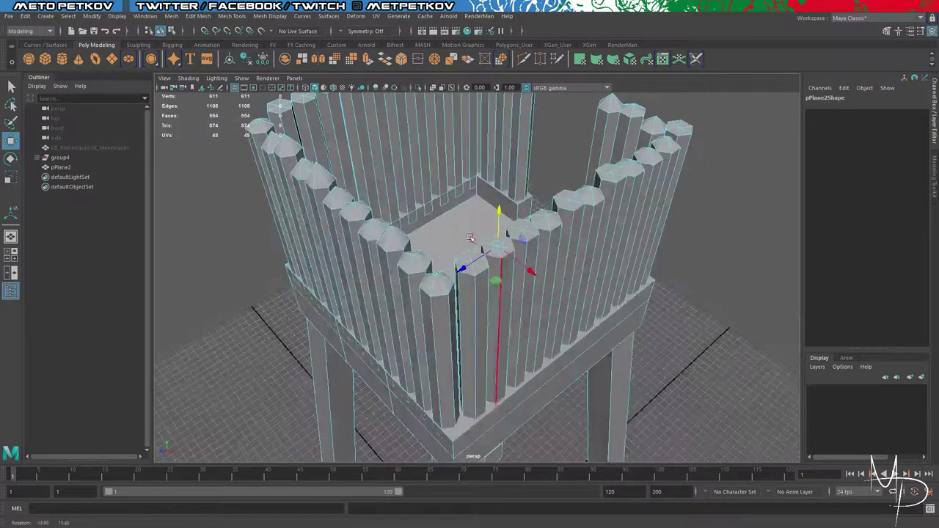
{"action": "left_click_drag", "start_coordinate": [496, 214], "coordinate": [495, 227]}
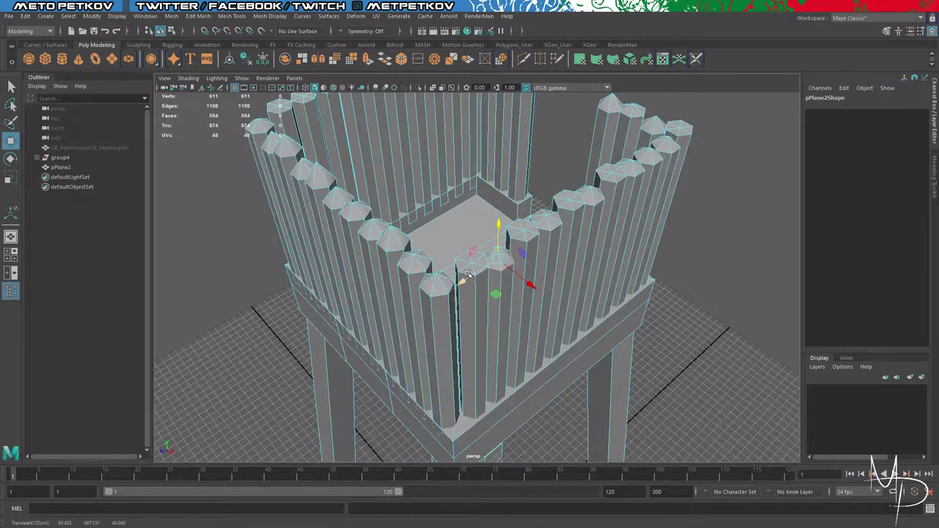
{"action": "left_click_drag", "start_coordinate": [464, 274], "coordinate": [559, 268], "text": "alt"}
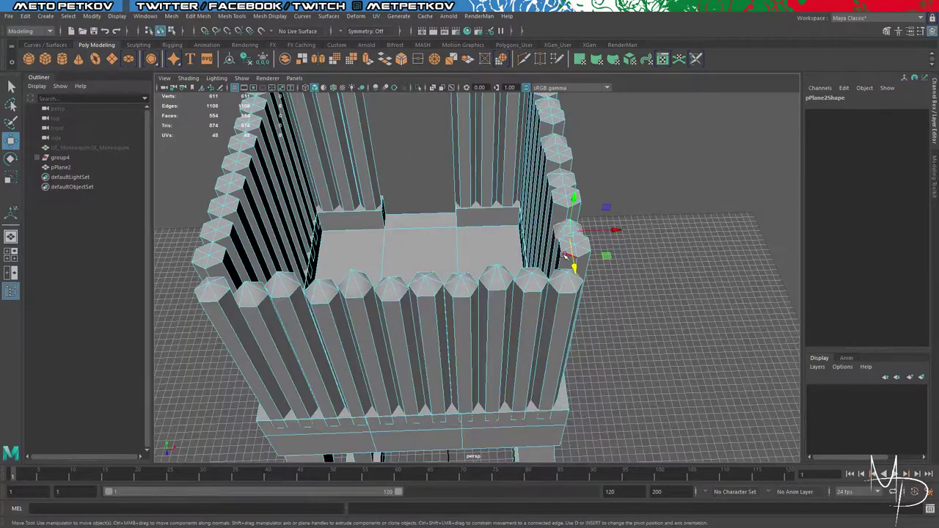
{"action": "left_click_drag", "start_coordinate": [578, 203], "coordinate": [581, 225]}
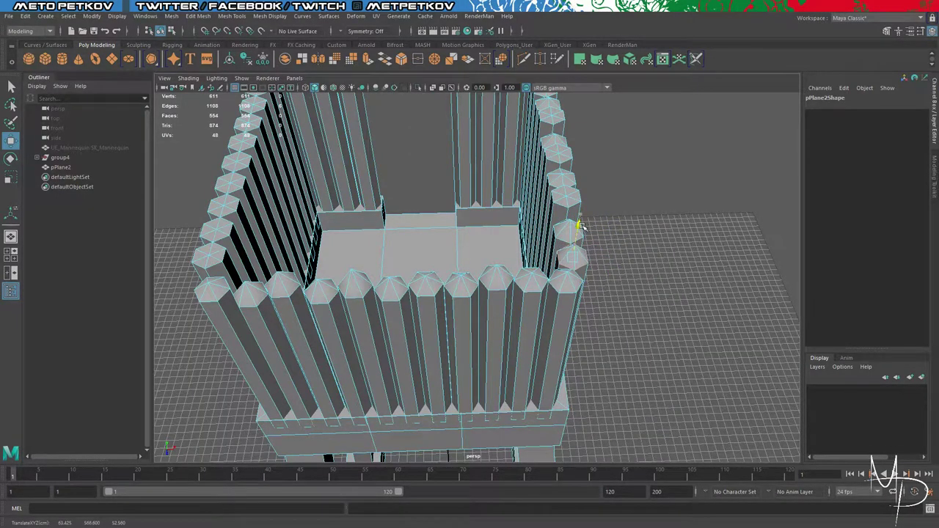
Step: In vertex mode, raise the centre vertices of the four remaining flat-topped posts on the side wall into points
{"action": "left_click_drag", "start_coordinate": [673, 330], "coordinate": [563, 303], "text": "alt"}
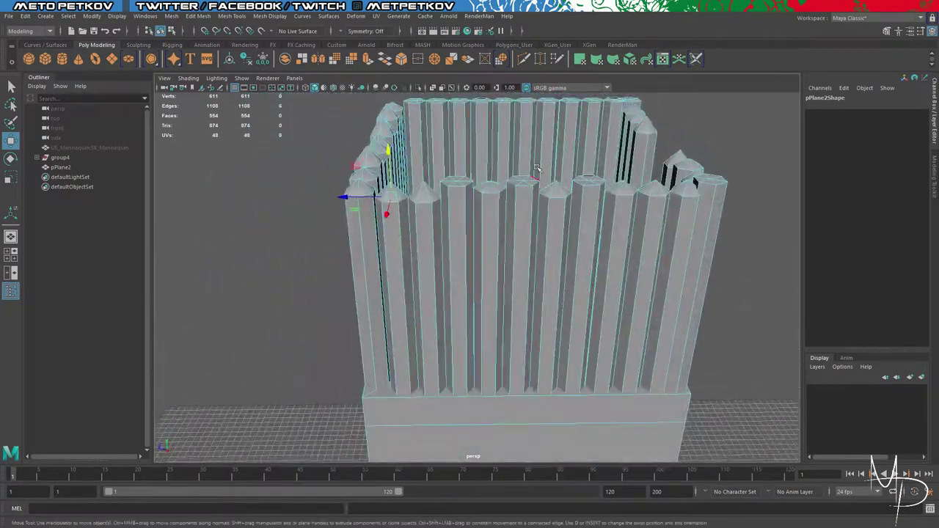
{"action": "right_click_drag", "start_coordinate": [536, 169], "coordinate": [493, 173]}
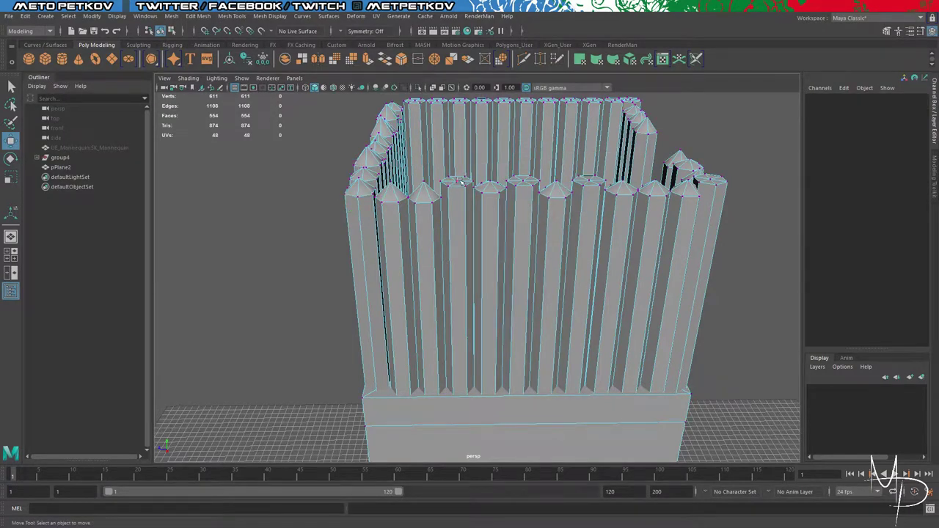
{"action": "left_click", "coordinate": [456, 182]}
{"action": "left_click", "coordinate": [525, 181], "text": "shift"}
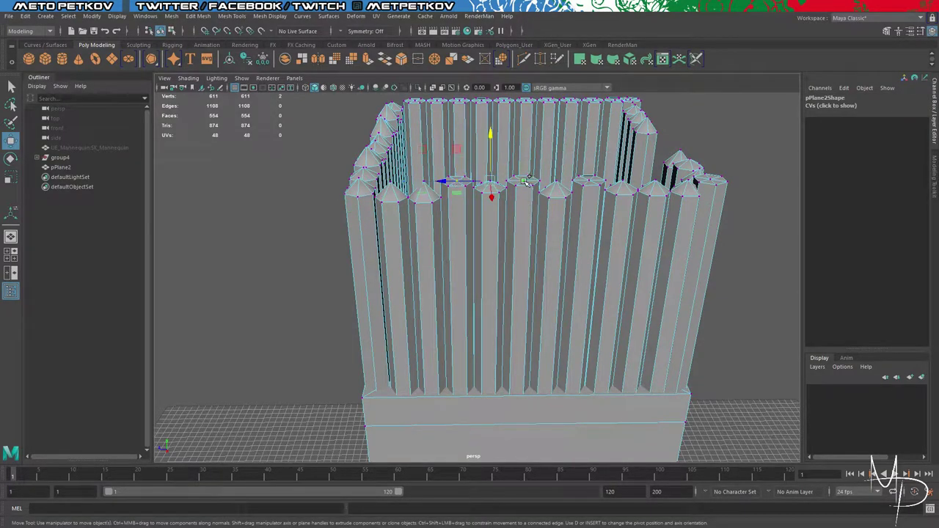
{"action": "left_click", "coordinate": [592, 179], "text": "shift"}
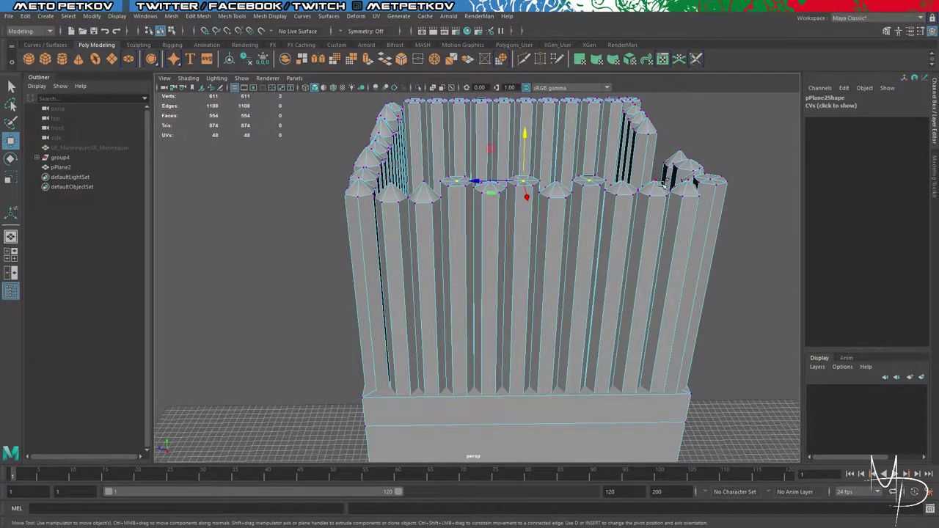
{"action": "left_click", "coordinate": [712, 178], "text": "shift"}
{"action": "left_click_drag", "start_coordinate": [588, 136], "coordinate": [590, 113]}
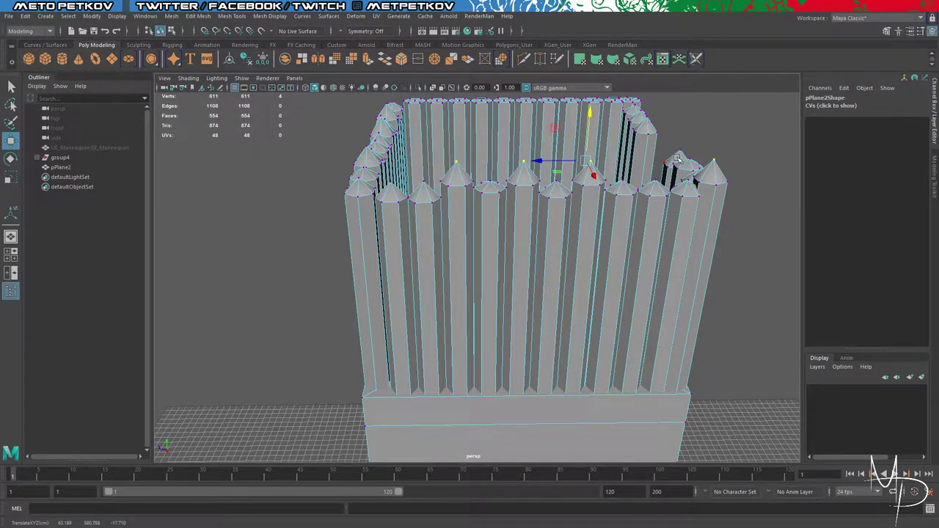
Step: Deselect the other tips and slightly lower the points of two tall posts on the side wall to vary their heights
{"action": "left_click", "coordinate": [716, 162], "text": "shift"}
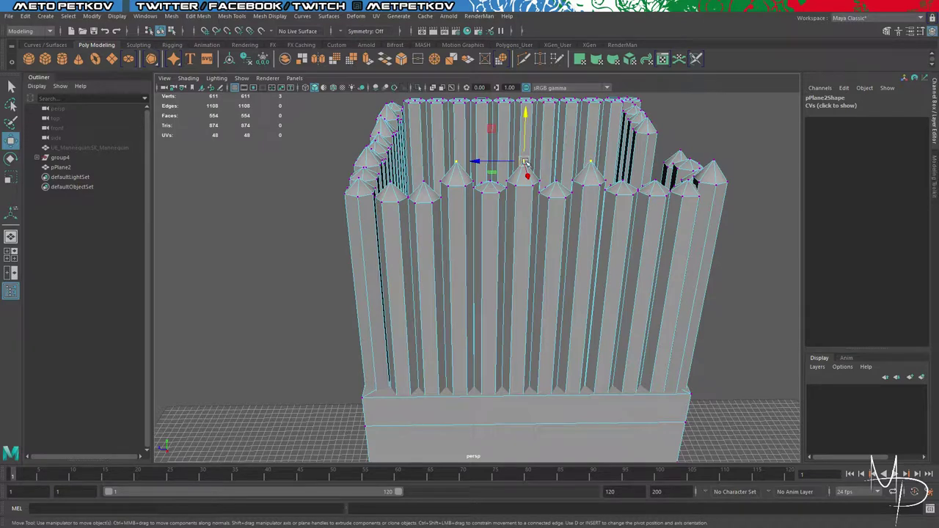
{"action": "left_click", "coordinate": [525, 162], "text": "shift"}
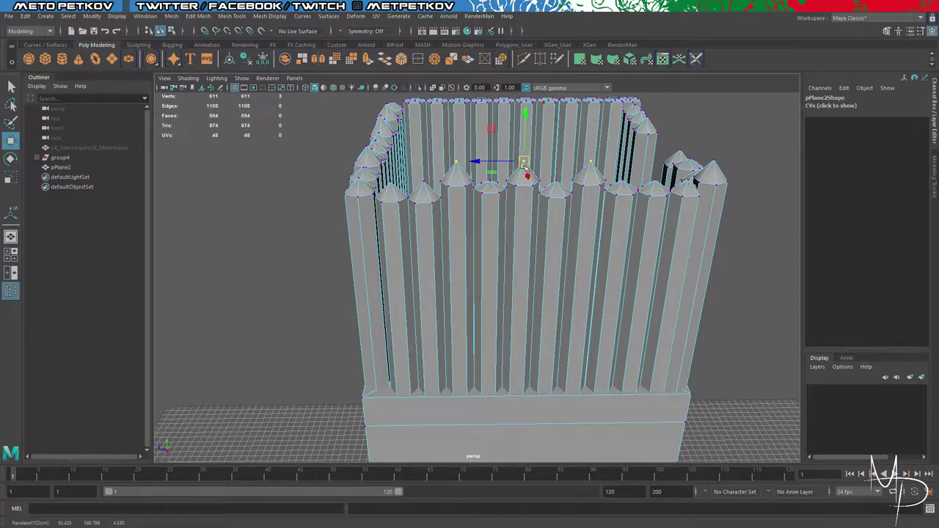
{"action": "left_click", "coordinate": [455, 162], "text": "ctrl"}
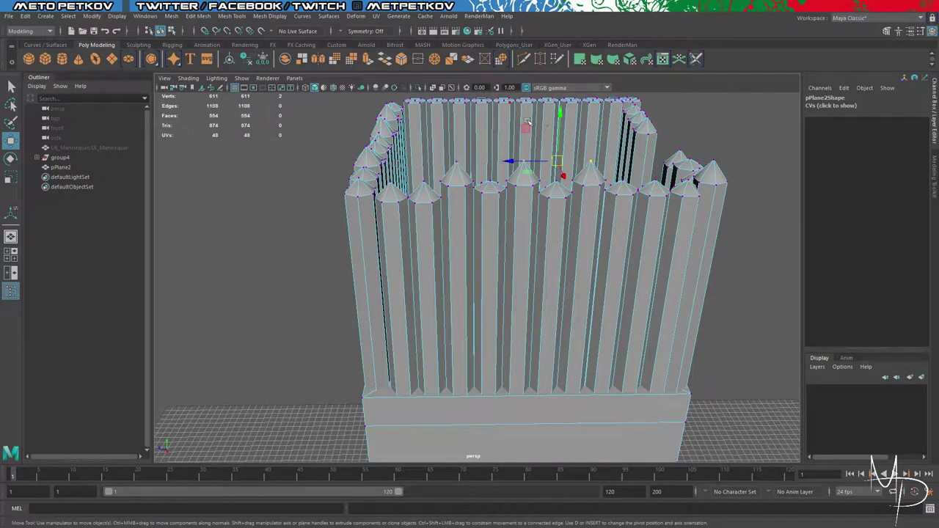
{"action": "left_click_drag", "start_coordinate": [561, 113], "coordinate": [597, 121]}
{"action": "left_click", "coordinate": [589, 165]}
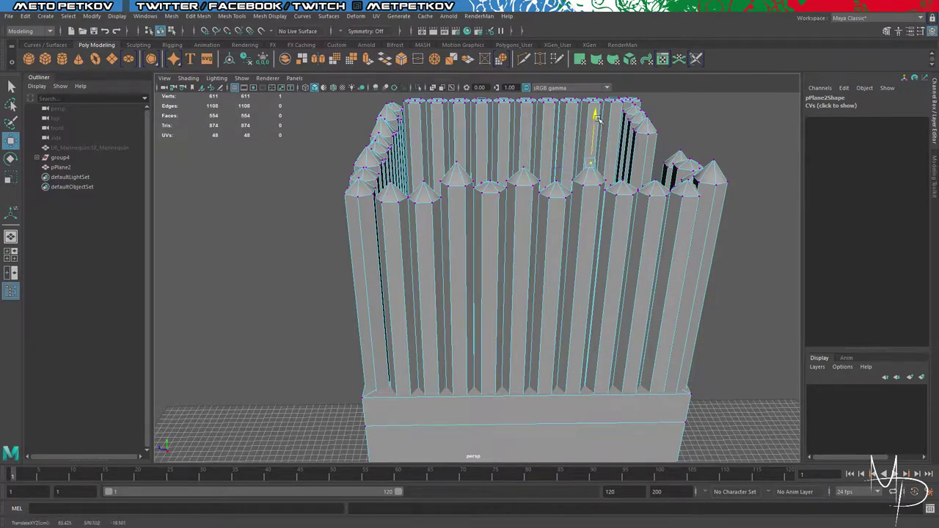
Step: Raise the centre vertex of the flat corner post on the entrance wall into a point
{"action": "left_click_drag", "start_coordinate": [759, 188], "coordinate": [628, 181], "text": "alt"}
{"action": "middle_click_drag", "start_coordinate": [628, 180], "coordinate": [531, 151], "text": "alt"}
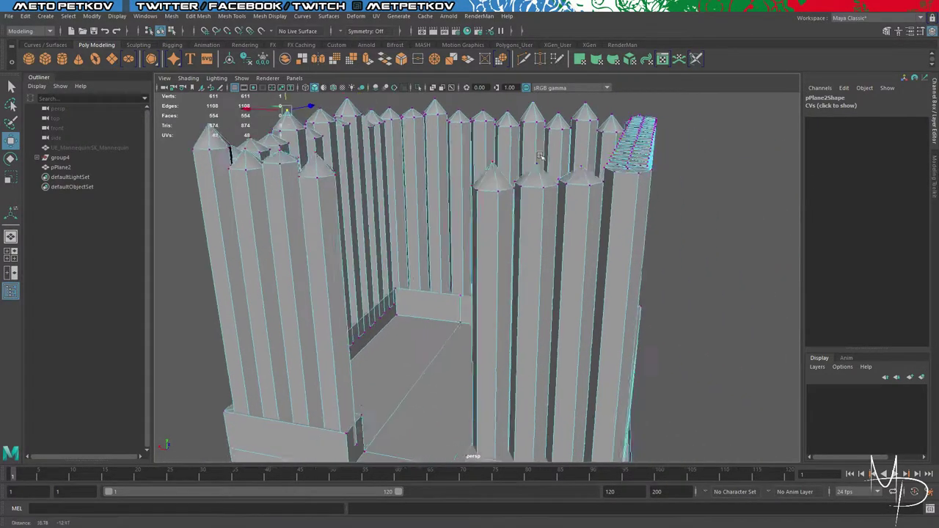
{"action": "scroll", "coordinate": [530, 155], "scroll_direction": "down", "scroll_amount": 3}
{"action": "left_click_drag", "start_coordinate": [638, 208], "coordinate": [628, 229], "text": "alt"}
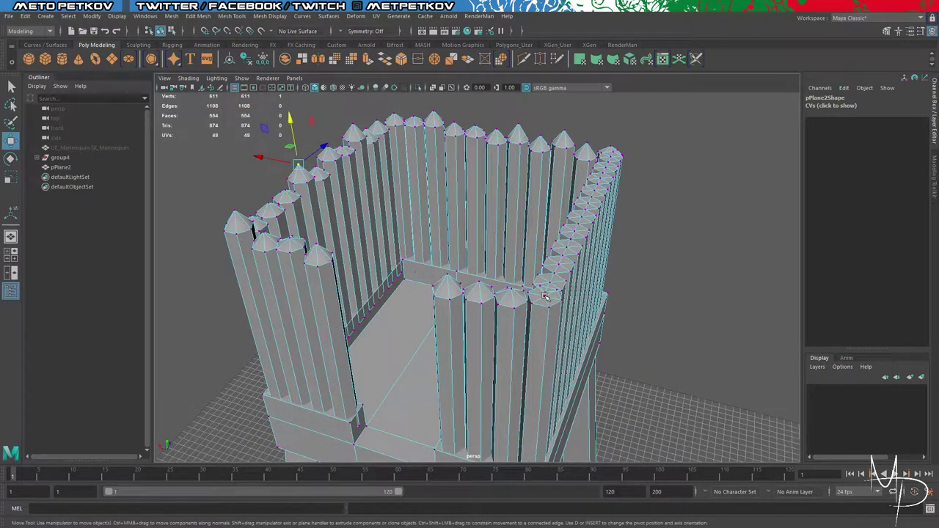
{"action": "left_click", "coordinate": [544, 298]}
{"action": "left_click_drag", "start_coordinate": [549, 259], "coordinate": [550, 243]}
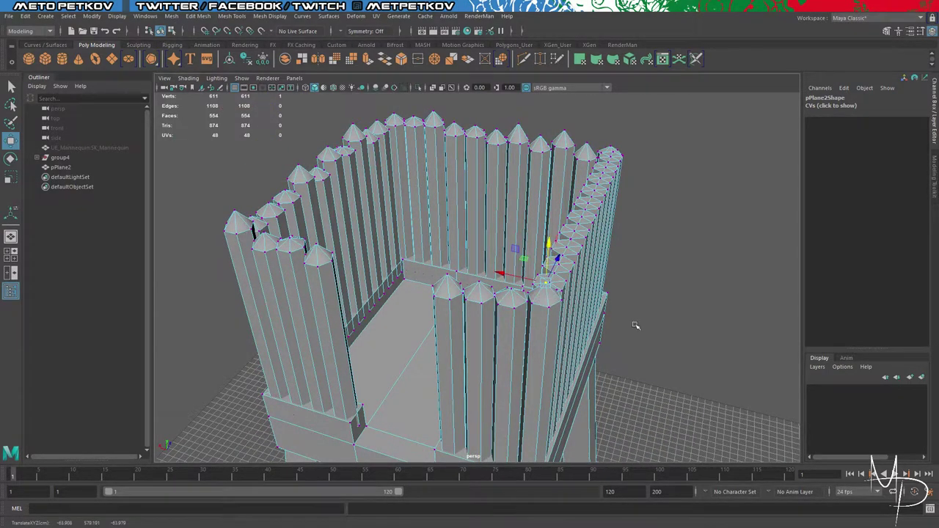
Step: In edge mode, lower the top rims of the first two posts next to that corner post on the remaining flat-topped side wall
{"action": "left_click_drag", "start_coordinate": [635, 325], "coordinate": [560, 322], "text": "alt"}
{"action": "middle_click_drag", "start_coordinate": [344, 279], "coordinate": [431, 289], "text": "alt"}
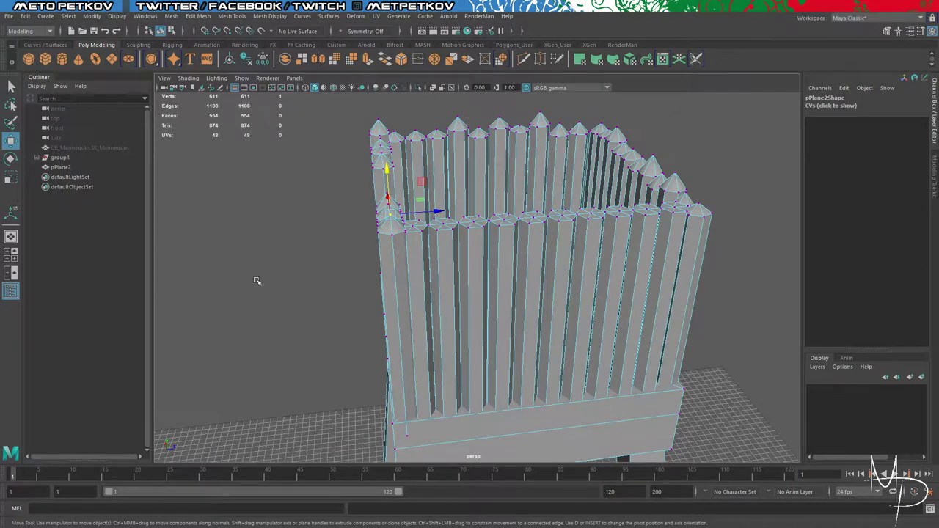
{"action": "left_click_drag", "start_coordinate": [257, 280], "coordinate": [306, 280], "text": "alt"}
{"action": "scroll", "coordinate": [307, 280], "scroll_direction": "up", "scroll_amount": 4}
{"action": "right_click_drag", "start_coordinate": [336, 220], "coordinate": [348, 193]}
{"action": "double_click", "coordinate": [455, 235]}
{"action": "left_click_drag", "start_coordinate": [453, 182], "coordinate": [453, 205]}
{"action": "double_click", "coordinate": [514, 229]}
{"action": "left_click_drag", "start_coordinate": [506, 183], "coordinate": [506, 199]}
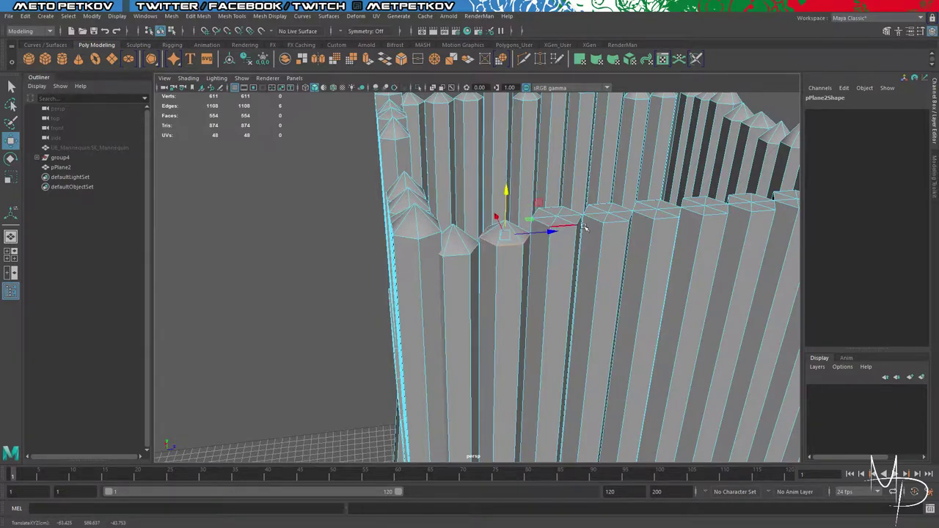
Step: Skip one post and lower the next post's top rim, skip another and lower the rims of the following two posts
{"action": "double_click", "coordinate": [615, 223]}
{"action": "left_click_drag", "start_coordinate": [616, 175], "coordinate": [508, 241]}
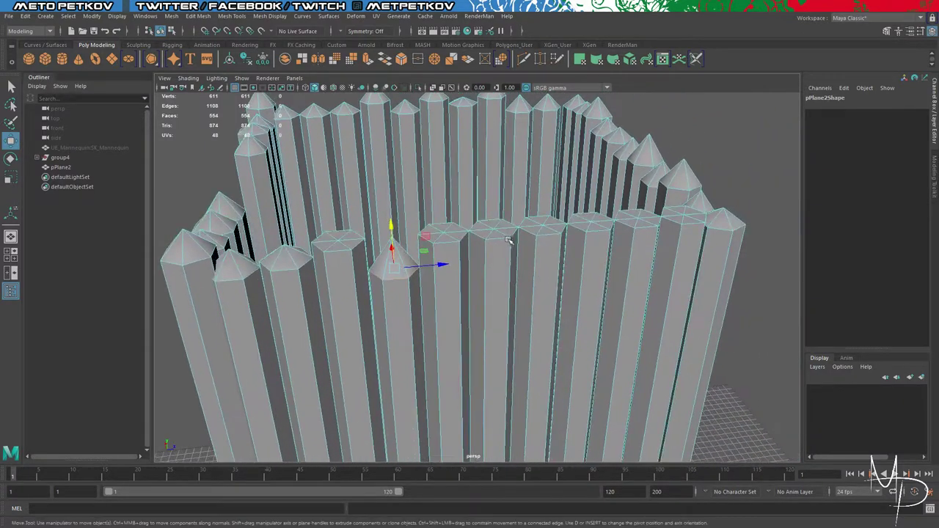
{"action": "double_click", "coordinate": [502, 238]}
{"action": "left_click_drag", "start_coordinate": [495, 185], "coordinate": [495, 208]}
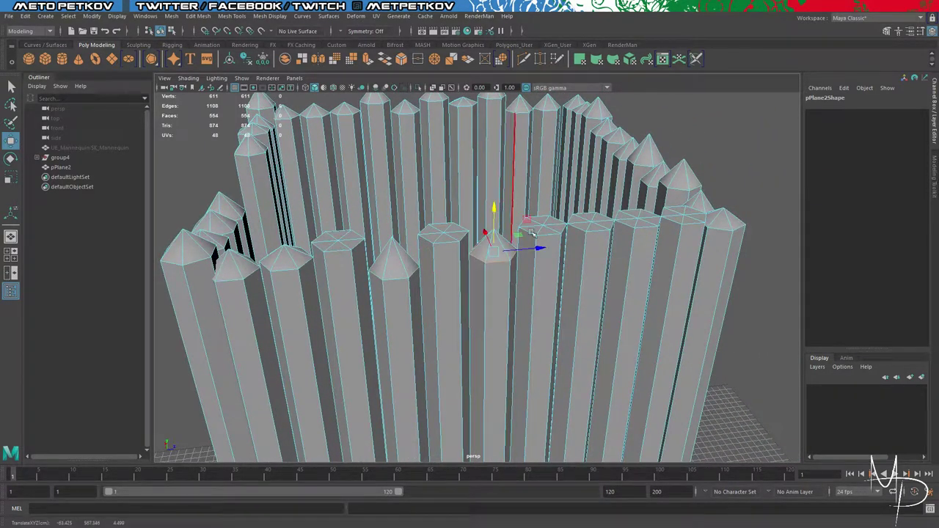
{"action": "double_click", "coordinate": [550, 233]}
{"action": "left_click_drag", "start_coordinate": [546, 184], "coordinate": [545, 209]}
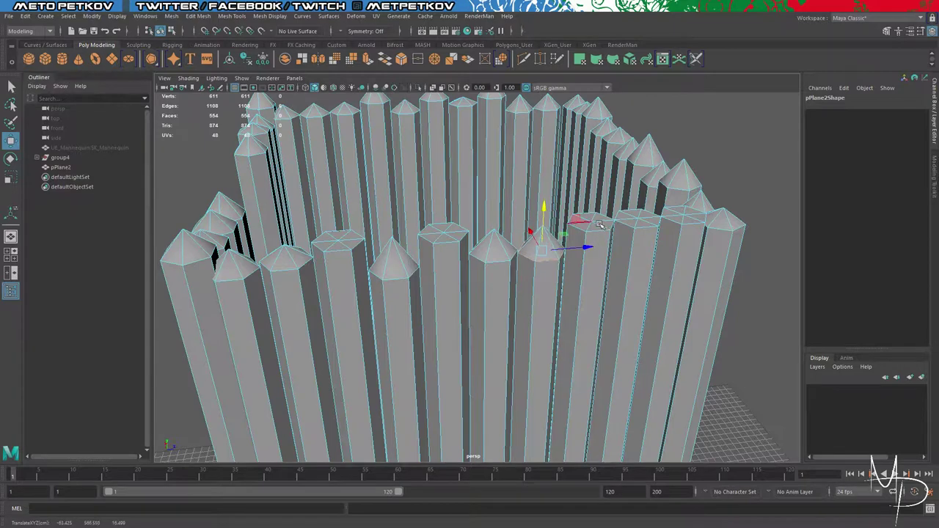
Step: Lower the top rims of the last three posts before the side wall's far corner by varying amounts
{"action": "double_click", "coordinate": [595, 233]}
{"action": "left_click_drag", "start_coordinate": [597, 183], "coordinate": [596, 197]}
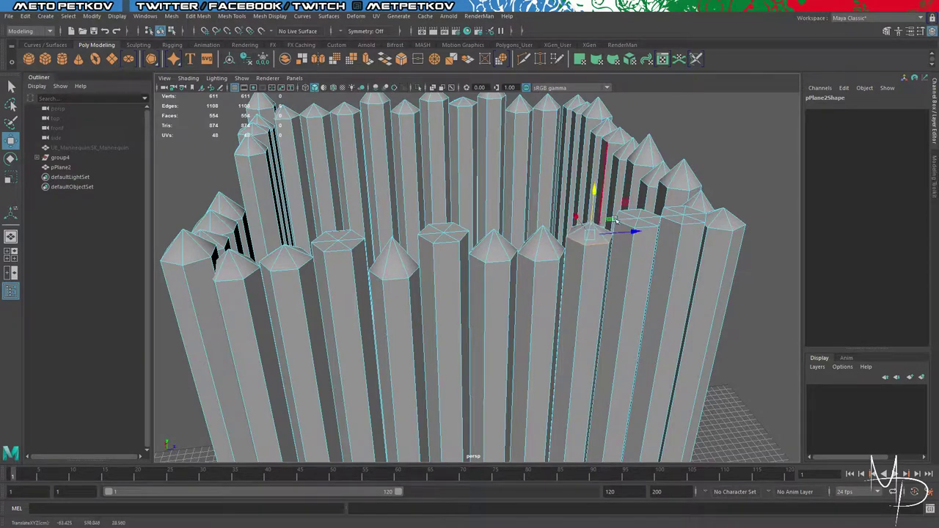
{"action": "double_click", "coordinate": [649, 229]}
{"action": "left_click_drag", "start_coordinate": [644, 179], "coordinate": [643, 198]}
{"action": "double_click", "coordinate": [691, 225]}
{"action": "left_click_drag", "start_coordinate": [690, 176], "coordinate": [691, 185]}
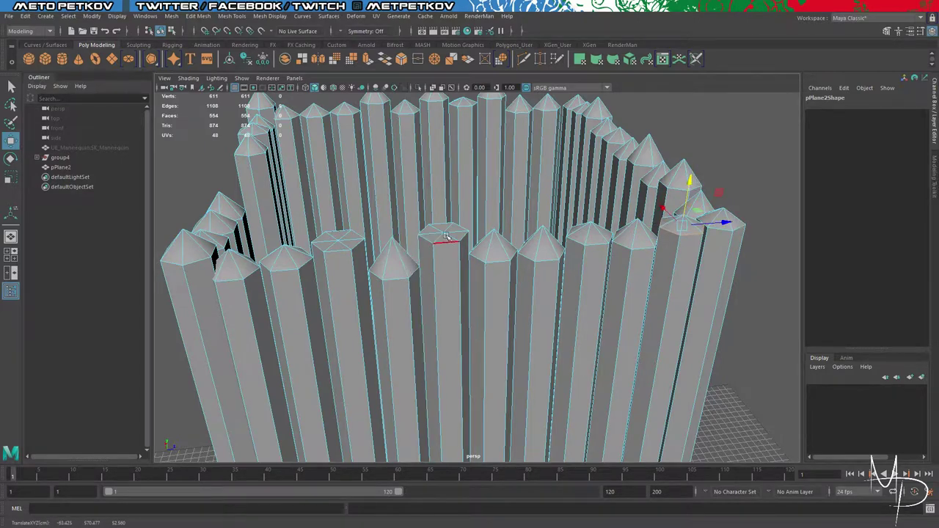
Step: In vertex mode, raise the centre vertices of the two remaining flat-topped posts on this wall into points
{"action": "right_click_drag", "start_coordinate": [446, 231], "coordinate": [407, 238]}
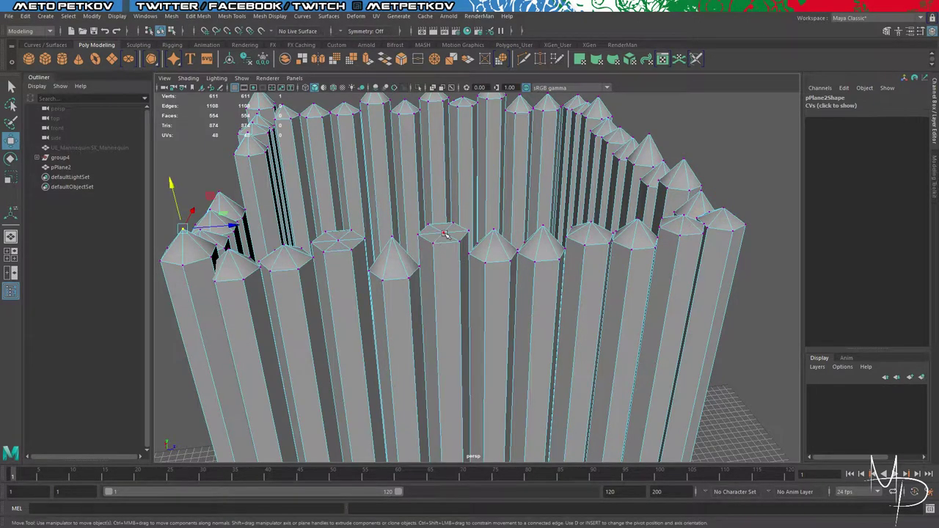
{"action": "left_click", "coordinate": [444, 234]}
{"action": "left_click_drag", "start_coordinate": [445, 191], "coordinate": [445, 169]}
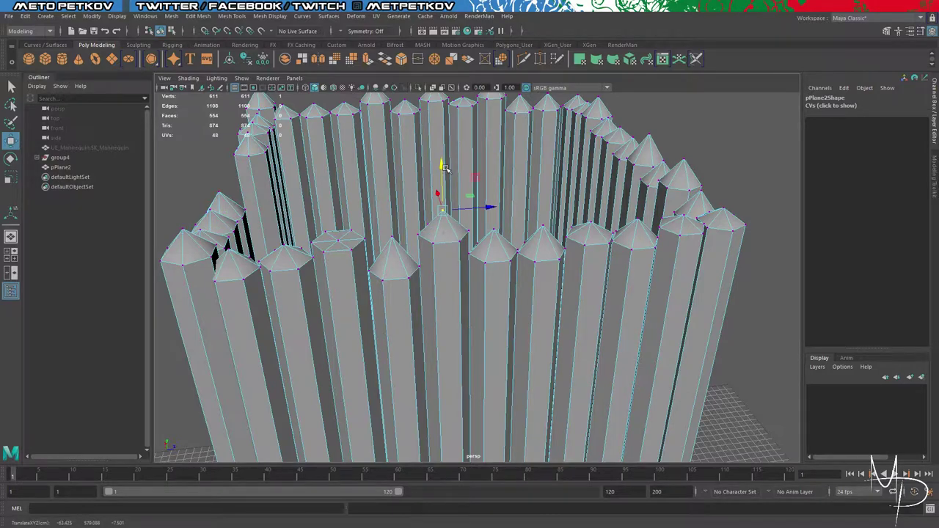
{"action": "left_click", "coordinate": [341, 239]}
{"action": "left_click_drag", "start_coordinate": [332, 200], "coordinate": [331, 183]}
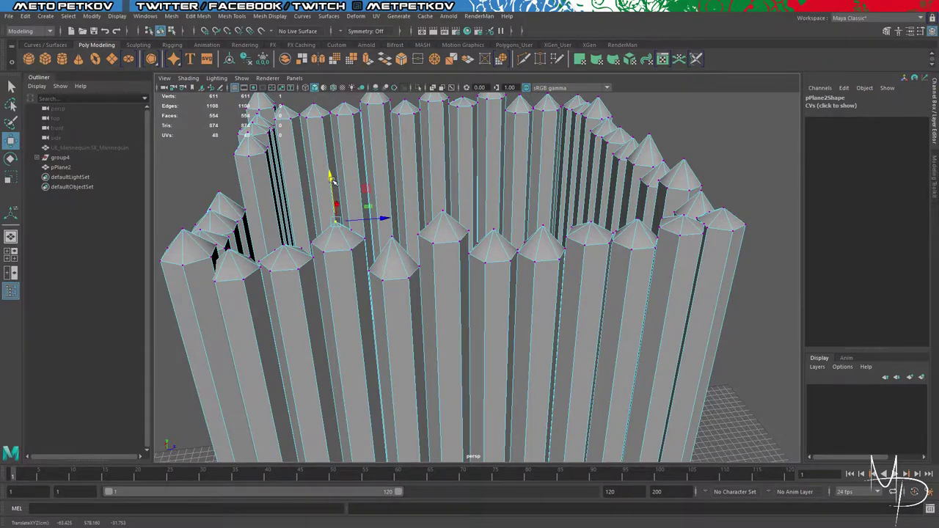
Step: Clear the selection and examine the palisade, platform and legs of the watchtower from all around
{"action": "scroll", "coordinate": [502, 298], "scroll_direction": "down", "scroll_amount": 5}
{"action": "left_click", "coordinate": [673, 317]}
{"action": "left_click_drag", "start_coordinate": [673, 317], "coordinate": [380, 336], "text": "alt"}
{"action": "scroll", "coordinate": [536, 300], "scroll_direction": "down", "scroll_amount": 2}
{"action": "scroll", "coordinate": [567, 318], "scroll_direction": "down", "scroll_amount": 6}
{"action": "left_click_drag", "start_coordinate": [655, 343], "coordinate": [533, 327], "text": "alt"}
{"action": "scroll", "coordinate": [533, 327], "scroll_direction": "up", "scroll_amount": 5}
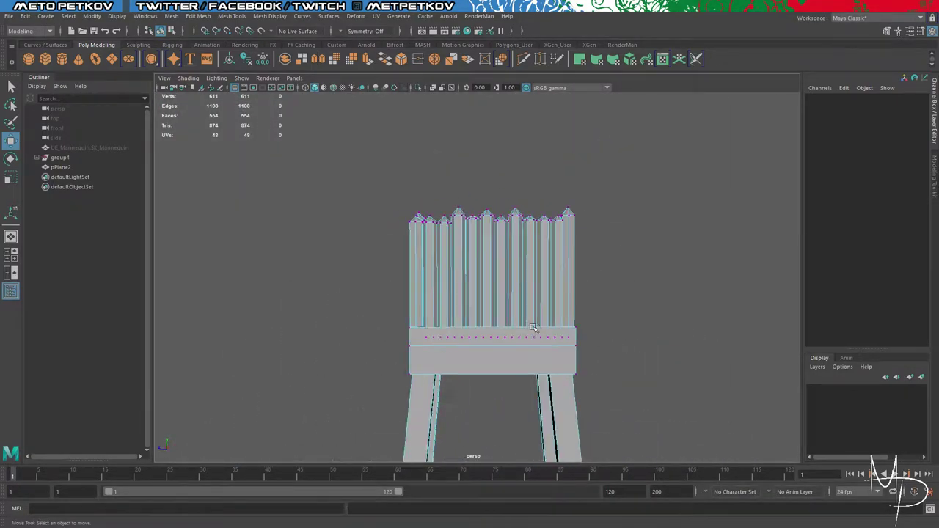
{"action": "left_click_drag", "start_coordinate": [815, 376], "coordinate": [759, 381], "text": "alt"}
{"action": "middle_click_drag", "start_coordinate": [759, 382], "coordinate": [717, 293], "text": "alt"}
{"action": "left_click_drag", "start_coordinate": [716, 294], "coordinate": [559, 280], "text": "alt"}
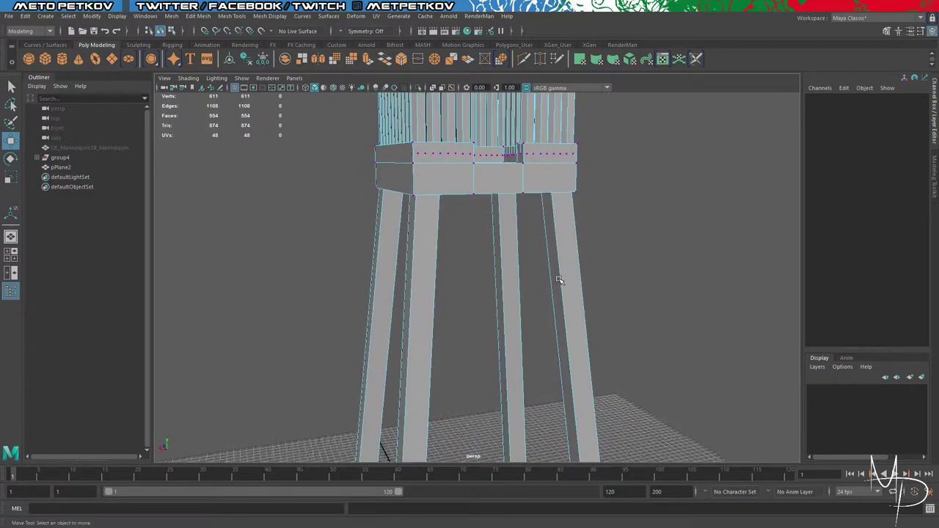
{"action": "scroll", "coordinate": [559, 279], "scroll_direction": "down", "scroll_amount": 4}
{"action": "left_click_drag", "start_coordinate": [638, 295], "coordinate": [624, 308], "text": "alt"}
{"action": "middle_click_drag", "start_coordinate": [623, 308], "coordinate": [620, 252], "text": "alt"}
{"action": "left_click_drag", "start_coordinate": [619, 252], "coordinate": [583, 273], "text": "alt"}
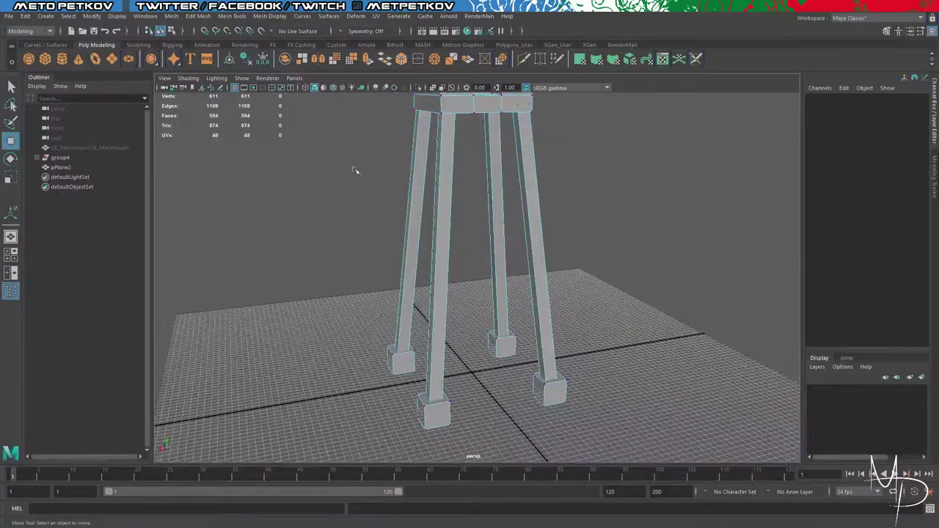
{"action": "left_click_drag", "start_coordinate": [291, 151], "coordinate": [351, 167], "text": "alt"}
{"action": "middle_click_drag", "start_coordinate": [352, 166], "coordinate": [347, 226], "text": "alt"}
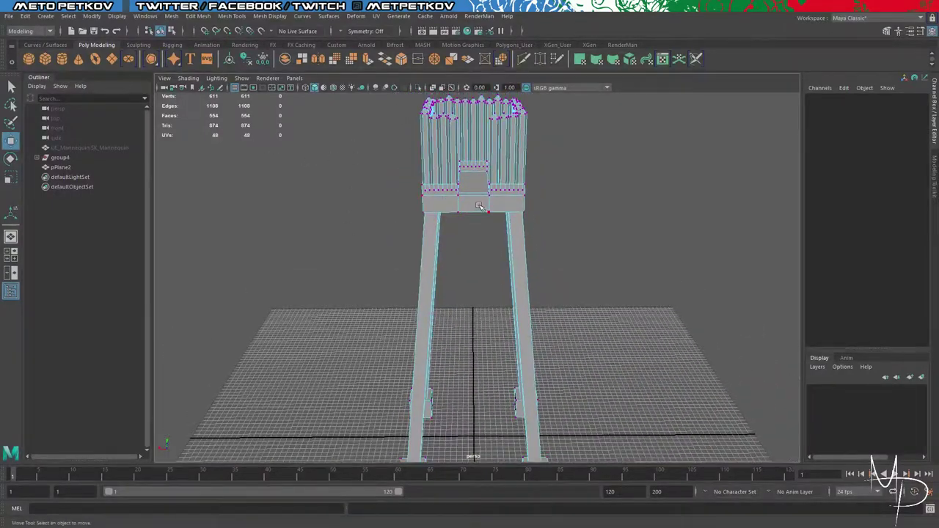
{"action": "right_click", "coordinate": [479, 208]}
{"action": "right_click_drag", "start_coordinate": [479, 209], "coordinate": [473, 234]}
{"action": "left_click", "coordinate": [441, 208]}
{"action": "left_click", "coordinate": [465, 205], "text": "shift"}
{"action": "left_click", "coordinate": [515, 206], "text": "shift"}
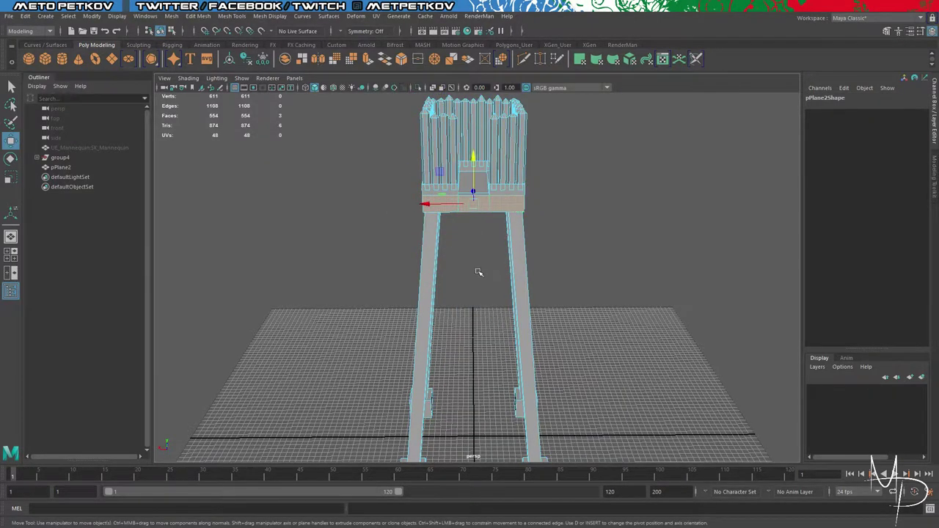
{"action": "left_click_drag", "start_coordinate": [478, 272], "coordinate": [544, 266], "text": "alt"}
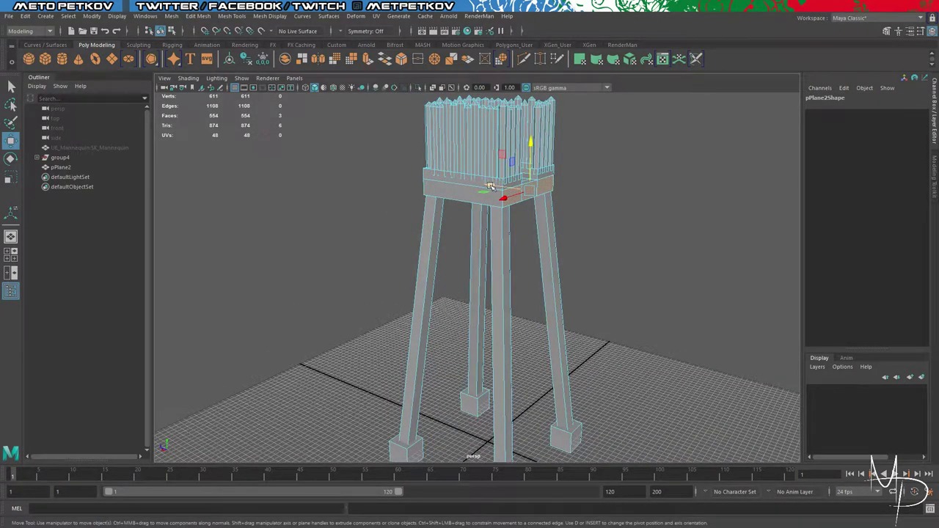
{"action": "mouse_move", "coordinate": [490, 187]}
{"action": "left_mouse_down", "text": "ctrl"}
{"action": "mouse_move", "coordinate": [505, 189]}
{"action": "mouse_move", "coordinate": [494, 189]}
{"action": "mouse_move", "coordinate": [501, 199]}
{"action": "left_mouse_up", "text": "ctrl"}
{"action": "key", "text": "ctrl+z"}
{"action": "key", "text": "ctrl+z"}
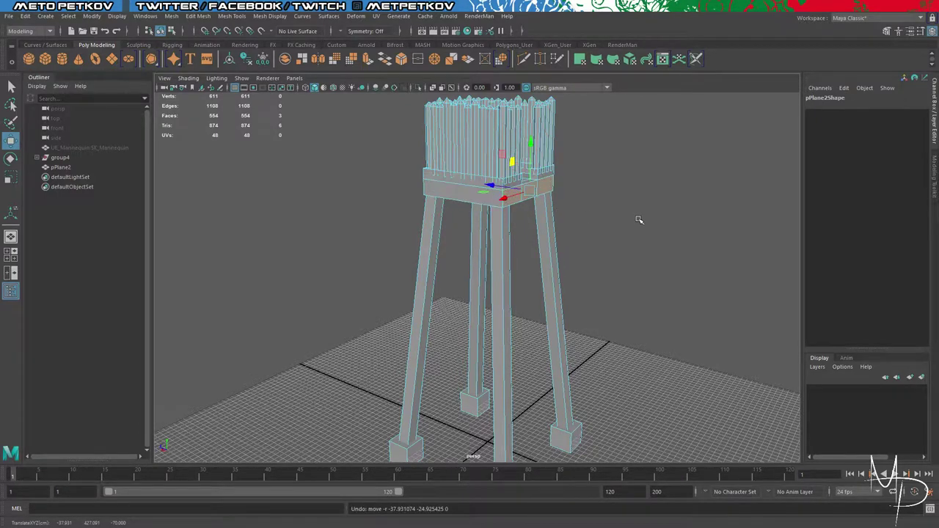
{"action": "left_click_drag", "start_coordinate": [638, 220], "coordinate": [595, 230], "text": "alt"}
{"action": "left_click", "coordinate": [605, 233]}
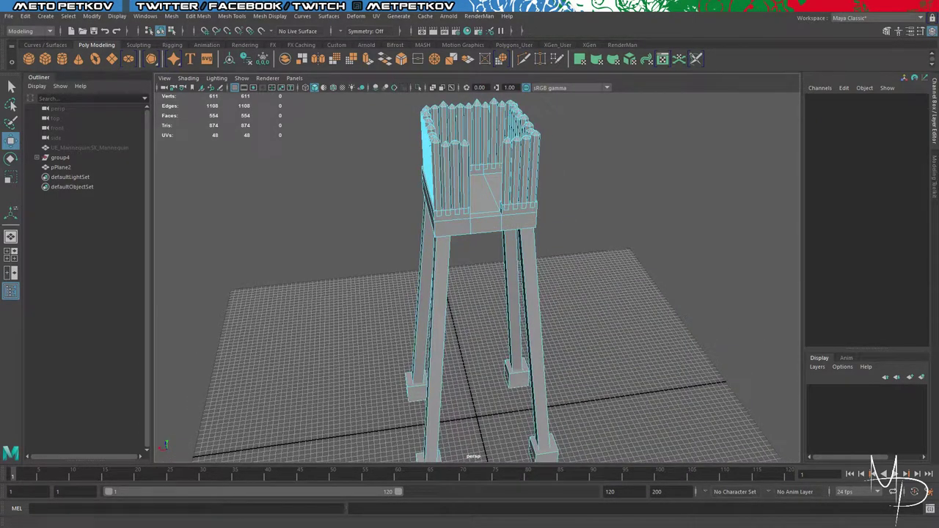
Step: Switch the mesh to edge mode and set the Insert Edge Loop tool to 1 edge loop
{"action": "left_click_drag", "start_coordinate": [608, 308], "coordinate": [597, 289], "text": "alt"}
{"action": "right_click_drag", "start_coordinate": [522, 292], "coordinate": [514, 263]}
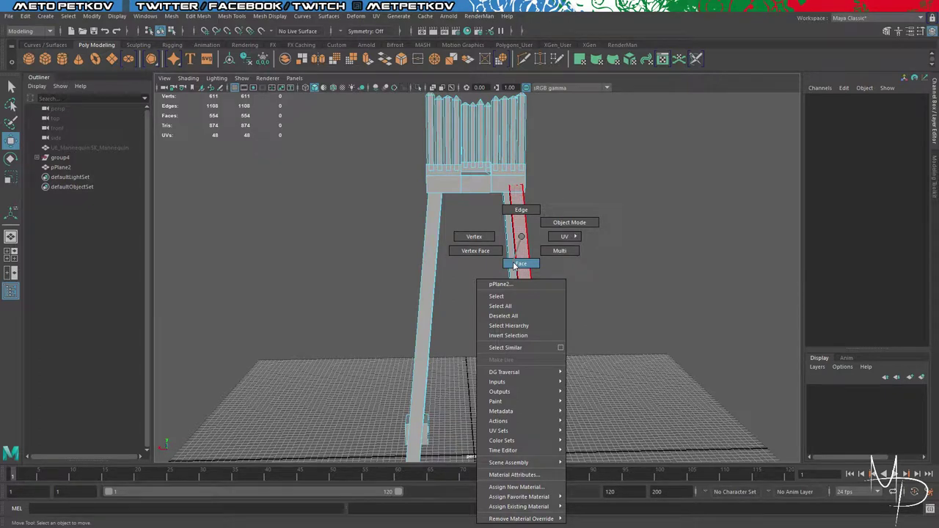
{"action": "right_click_drag", "start_coordinate": [514, 266], "coordinate": [523, 212]}
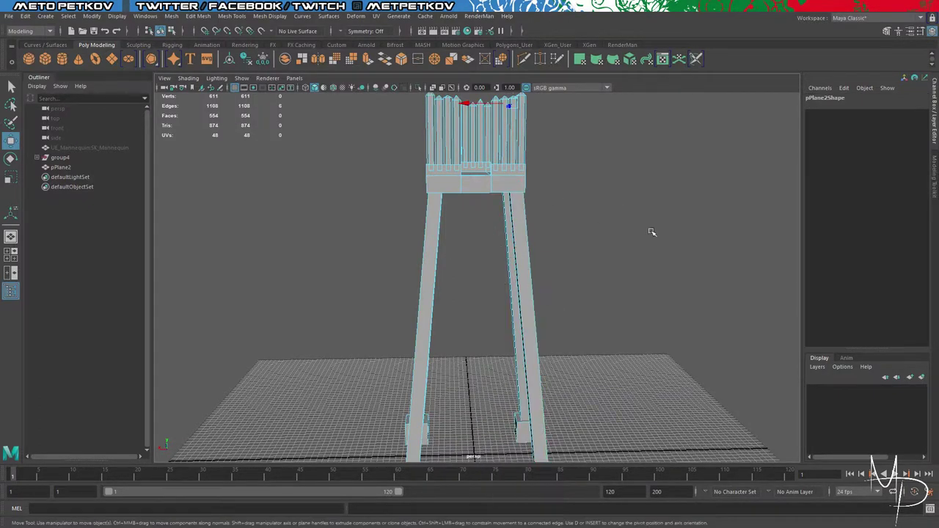
{"action": "middle_click_drag", "start_coordinate": [619, 272], "coordinate": [593, 232], "text": "alt"}
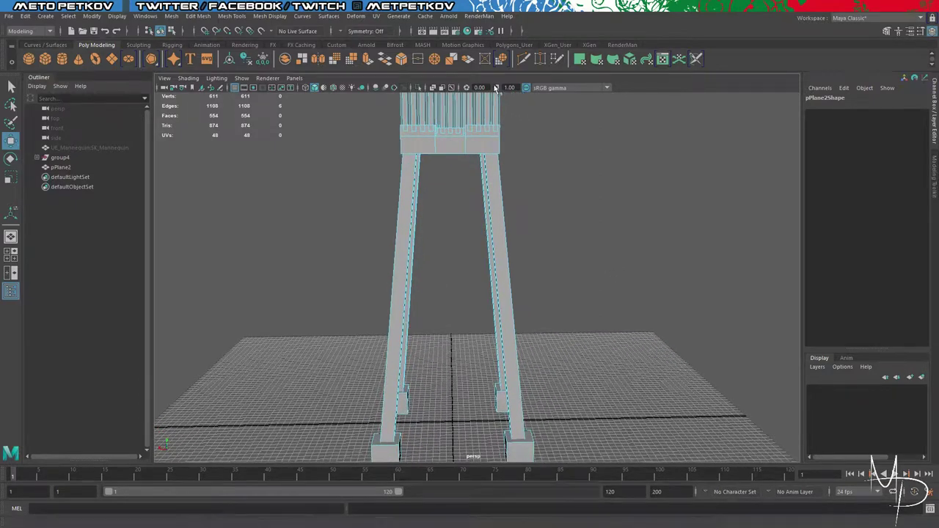
{"action": "left_click", "coordinate": [259, 19]}
{"action": "left_click", "coordinate": [225, 16]}
{"action": "left_click", "coordinate": [225, 16]}
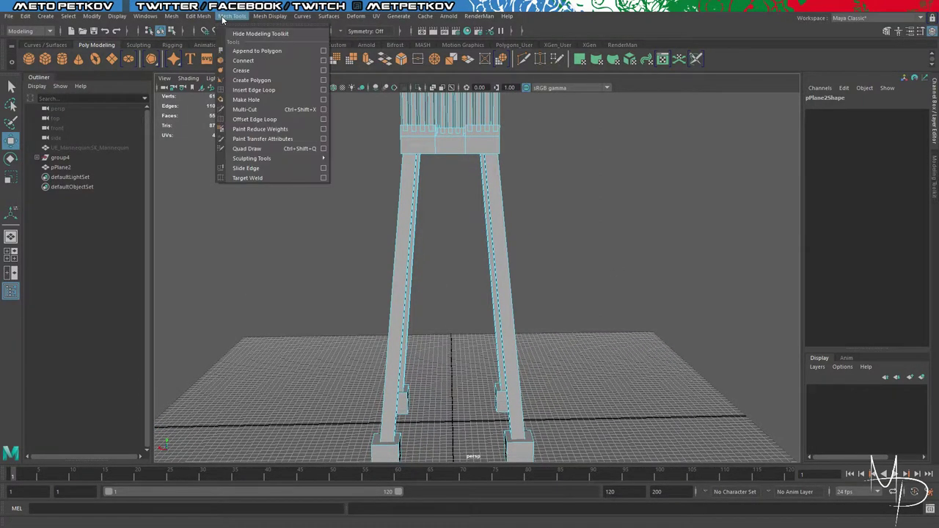
{"action": "left_click", "coordinate": [323, 91]}
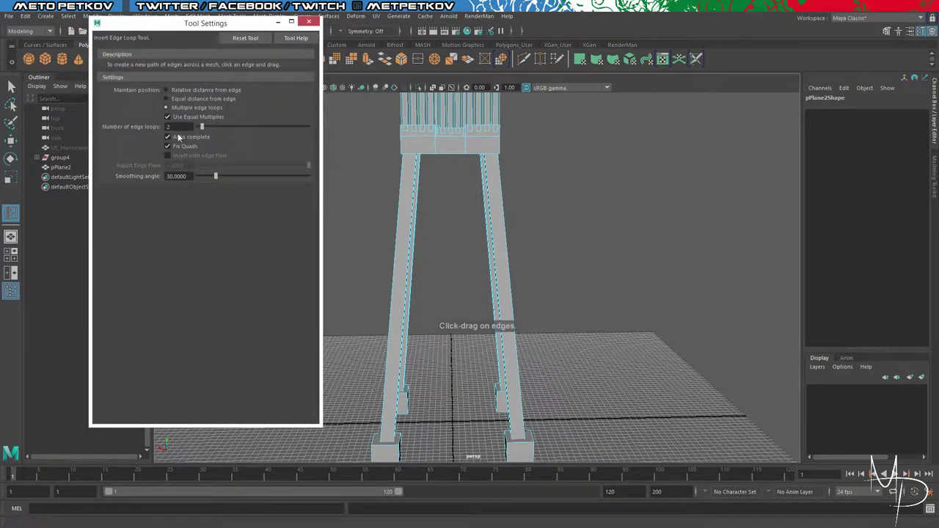
{"action": "type", "text": "1"}
{"action": "key", "text": "Return"}
Step: Insert one edge loop around the middle of each of the two entrance-side legs, close the tool settings and return to the Select tool
{"action": "left_click", "coordinate": [680, 201]}
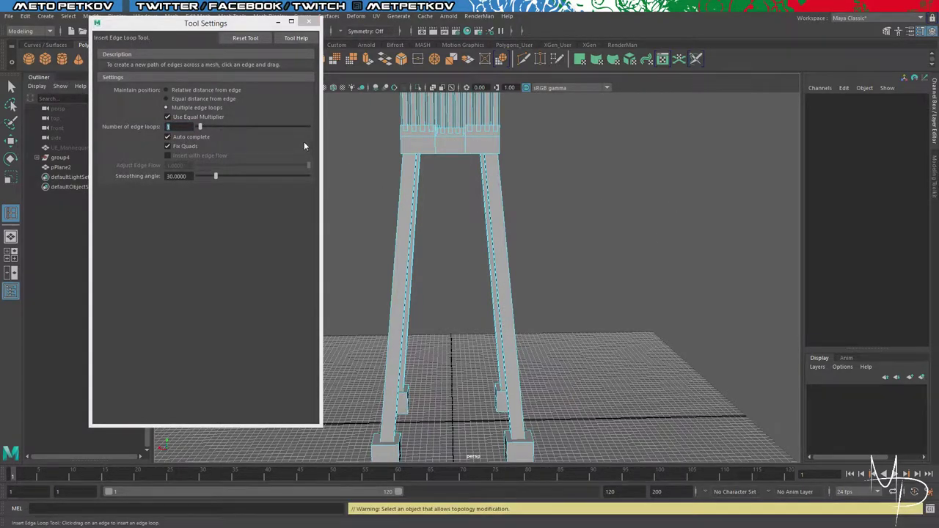
{"action": "left_click", "coordinate": [509, 281]}
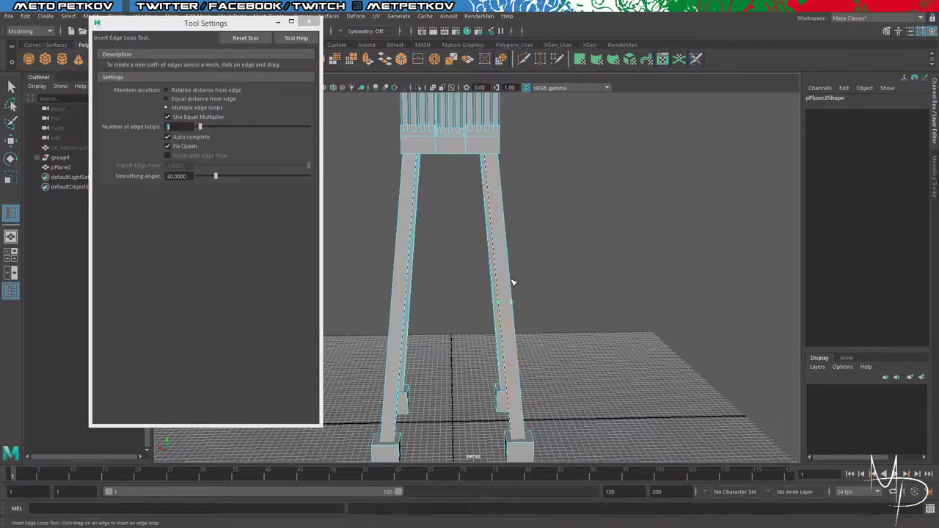
{"action": "left_click_drag", "start_coordinate": [588, 303], "coordinate": [627, 300], "text": "alt"}
{"action": "left_click", "coordinate": [446, 324]}
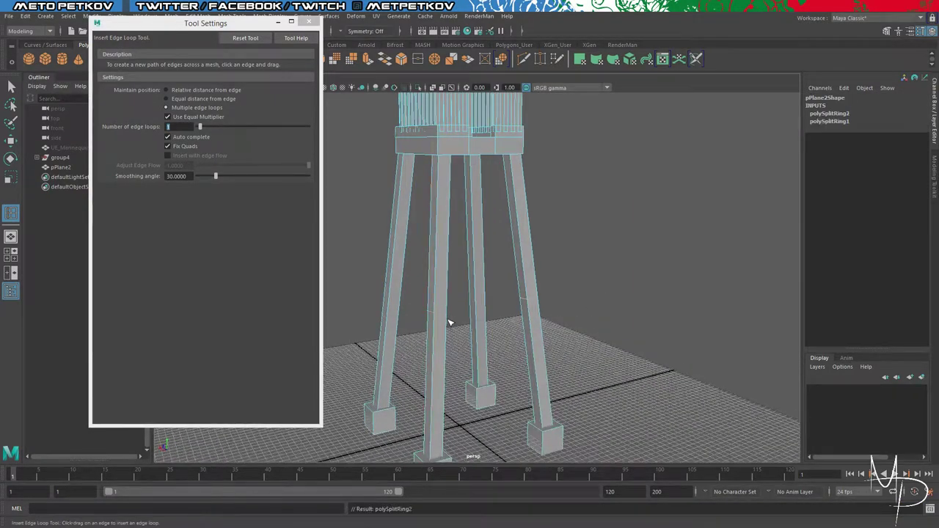
{"action": "left_click_drag", "start_coordinate": [518, 370], "coordinate": [476, 358], "text": "alt"}
{"action": "left_click", "coordinate": [311, 25]}
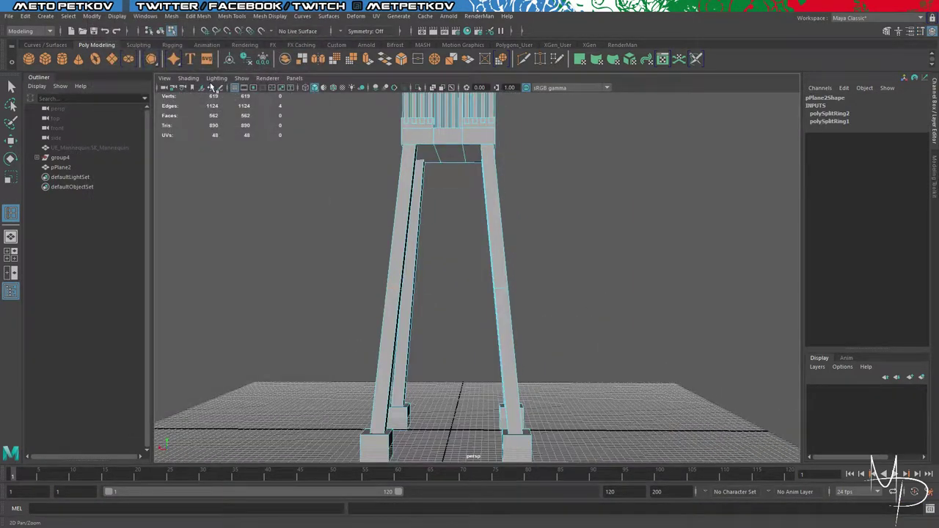
{"action": "key", "text": "q"}
{"action": "left_click_drag", "start_coordinate": [451, 193], "coordinate": [544, 223], "text": "alt"}
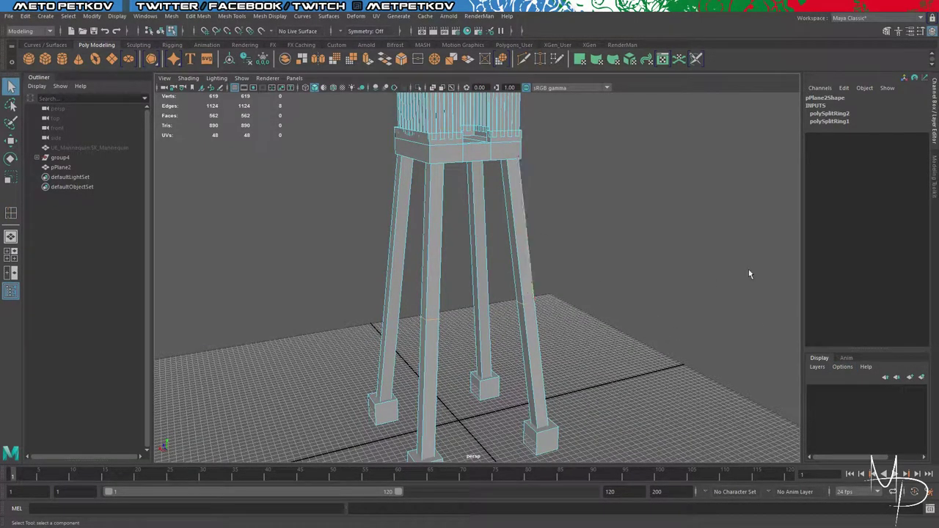
Step: Bevel the middle edge loops on the two entrance-side legs with a fraction of 0.05 to form narrow bands
{"action": "left_click", "coordinate": [935, 177]}
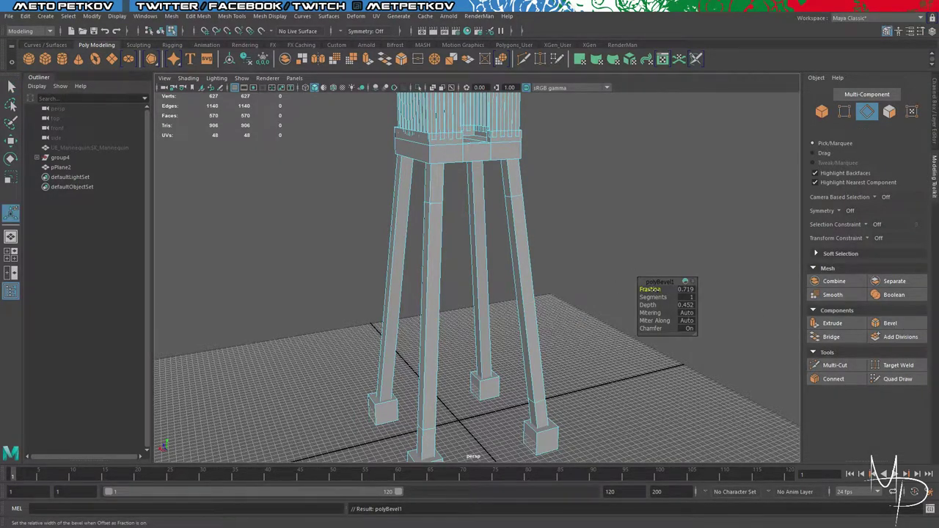
{"action": "left_click_drag", "start_coordinate": [653, 289], "coordinate": [646, 289]}
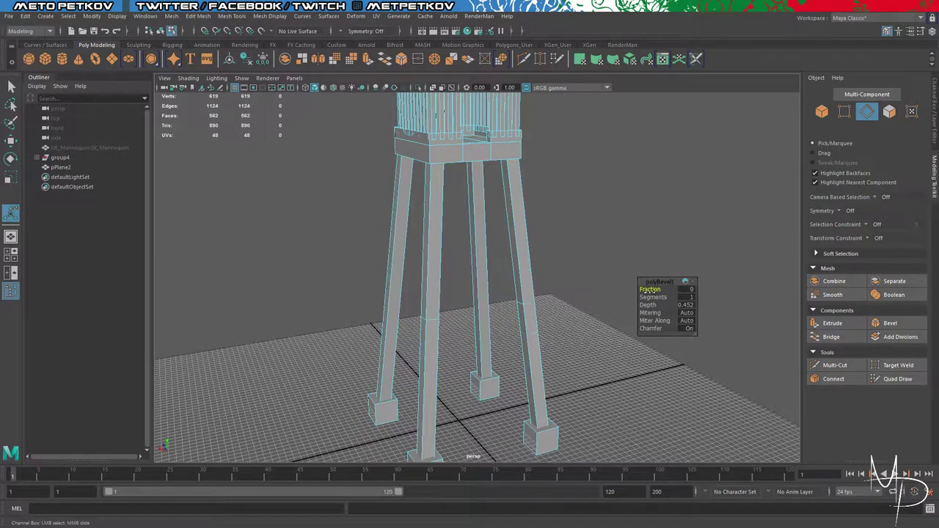
{"action": "left_click", "coordinate": [688, 290]}
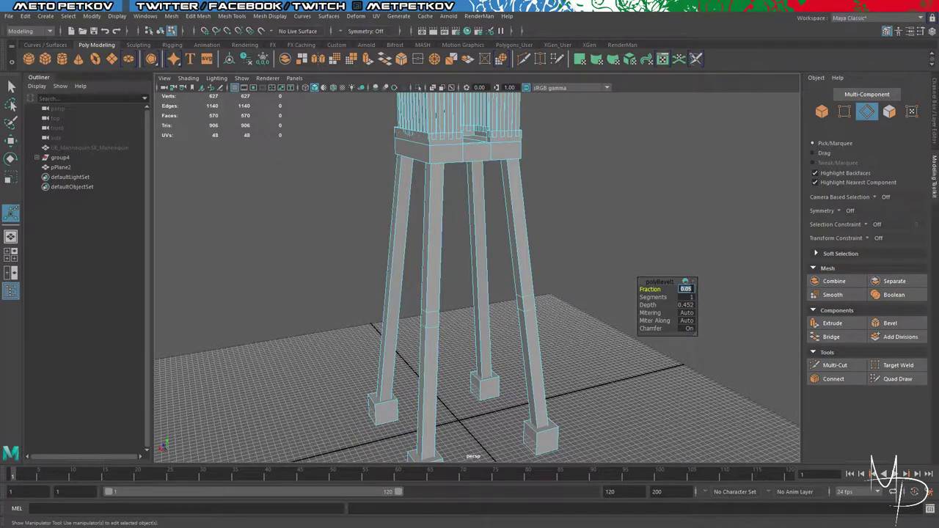
{"action": "left_click", "coordinate": [677, 231]}
{"action": "left_click_drag", "start_coordinate": [637, 262], "coordinate": [656, 263], "text": "alt"}
{"action": "scroll", "coordinate": [657, 263], "scroll_direction": "up", "scroll_amount": 4}
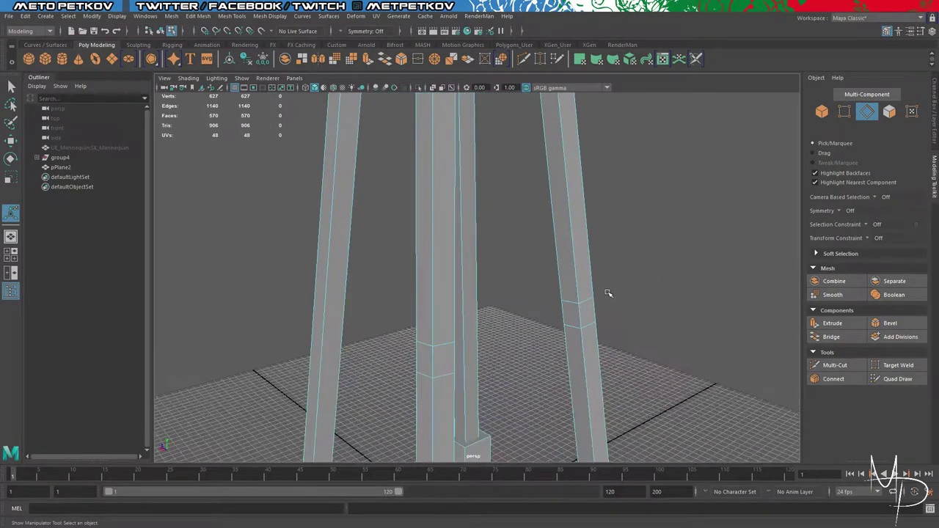
Step: Extract the outward-facing face of the bevelled band on both entrance-side legs and move the two faces clear of the legs
{"action": "middle_click_drag", "start_coordinate": [644, 300], "coordinate": [617, 212], "text": "alt"}
{"action": "right_click_drag", "start_coordinate": [560, 223], "coordinate": [560, 254]}
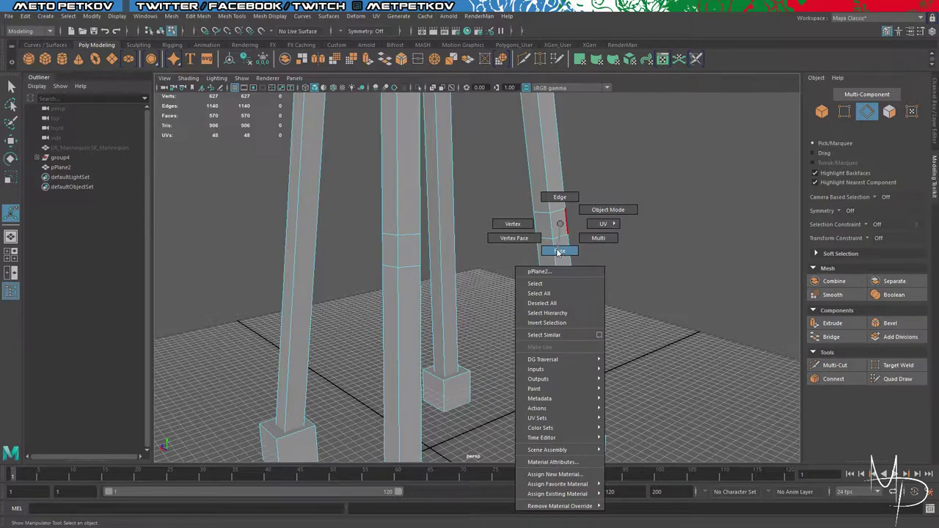
{"action": "mouse_move", "coordinate": [558, 253]}
{"action": "right_mouse_down"}
{"action": "mouse_move", "coordinate": [564, 270]}
{"action": "mouse_move", "coordinate": [560, 250]}
{"action": "right_mouse_up"}
{"action": "left_click", "coordinate": [558, 226]}
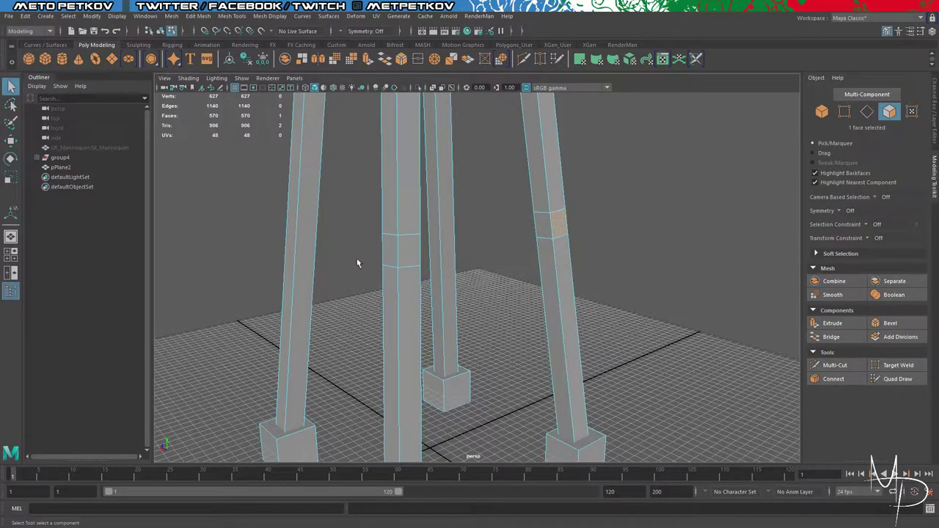
{"action": "left_click", "coordinate": [405, 250]}
{"action": "left_click", "coordinate": [562, 234], "text": "shift"}
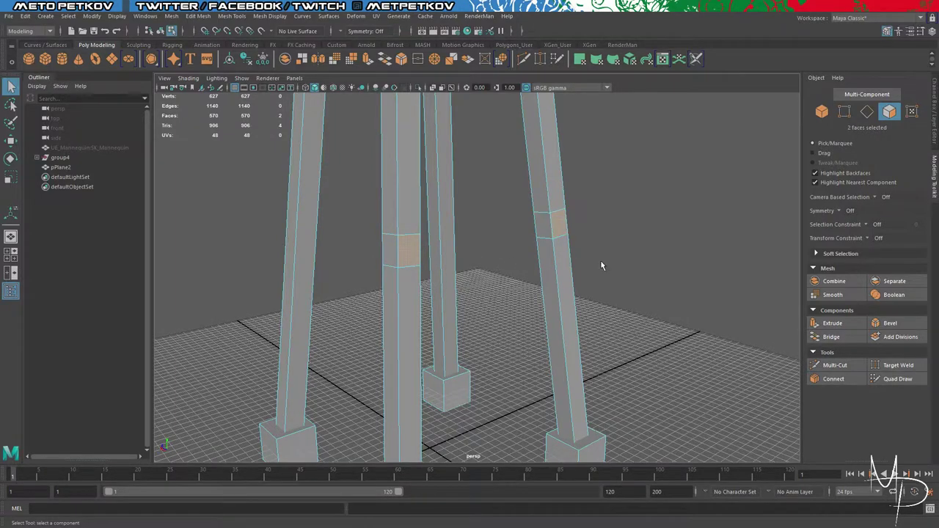
{"action": "left_click_drag", "start_coordinate": [601, 262], "coordinate": [662, 226], "text": "alt"}
{"action": "left_click", "coordinate": [231, 16]}
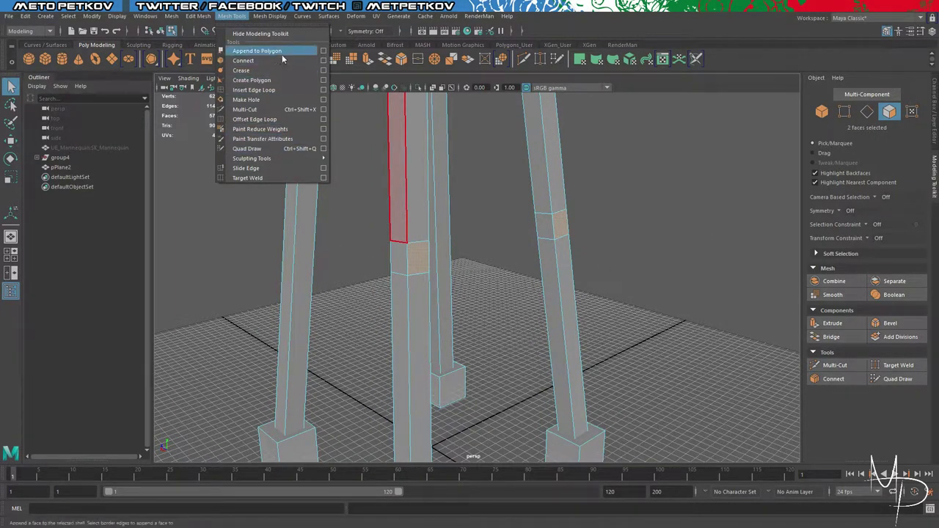
{"action": "mouse_move", "coordinate": [199, 16]}
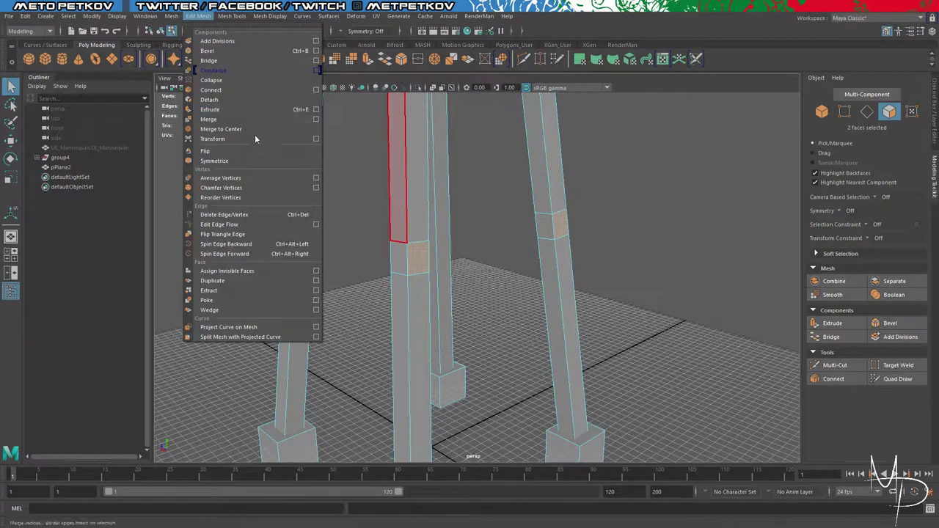
{"action": "left_click", "coordinate": [292, 290]}
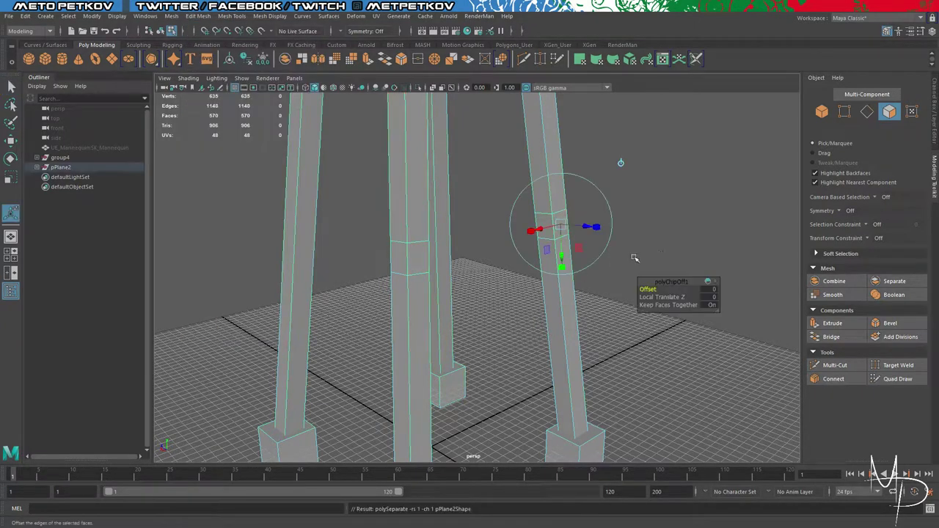
{"action": "left_click_drag", "start_coordinate": [598, 230], "coordinate": [631, 233]}
{"action": "left_click", "coordinate": [714, 208]}
Step: Close the hole left in each of the two legs by bridging its opposite vertical edges
{"action": "left_click_drag", "start_coordinate": [680, 209], "coordinate": [701, 215], "text": "alt"}
{"action": "left_click", "coordinate": [548, 178]}
{"action": "scroll", "coordinate": [549, 210], "scroll_direction": "up", "scroll_amount": 3}
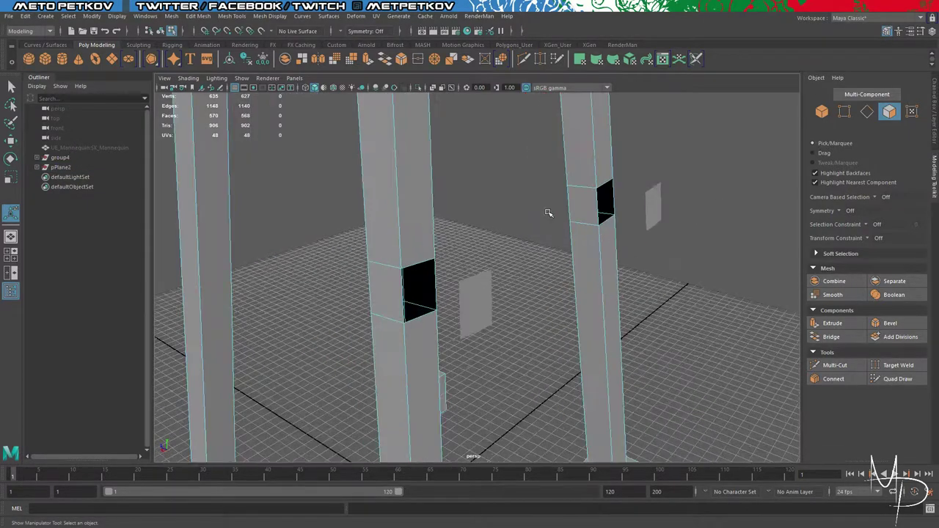
{"action": "right_click_drag", "start_coordinate": [604, 195], "coordinate": [602, 169]}
{"action": "left_click", "coordinate": [598, 206]}
{"action": "left_click", "coordinate": [614, 199], "text": "shift"}
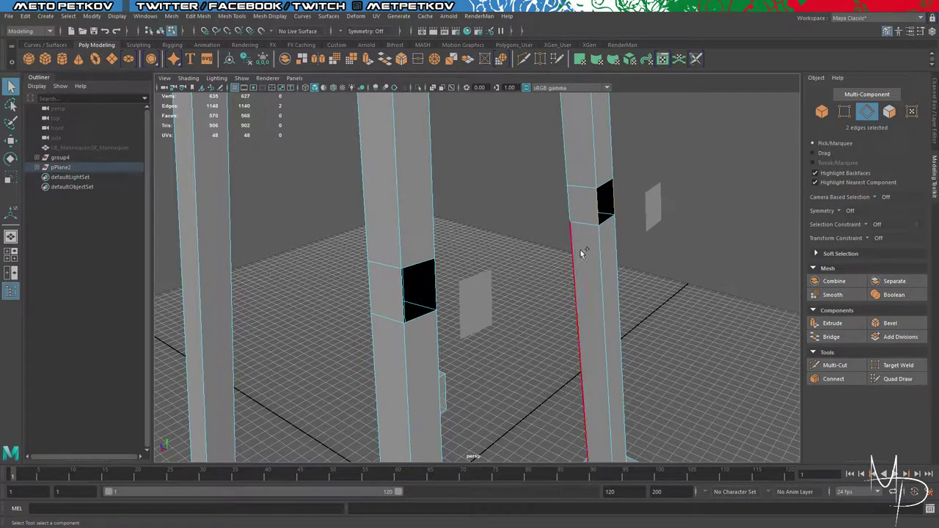
{"action": "left_click", "coordinate": [832, 337]}
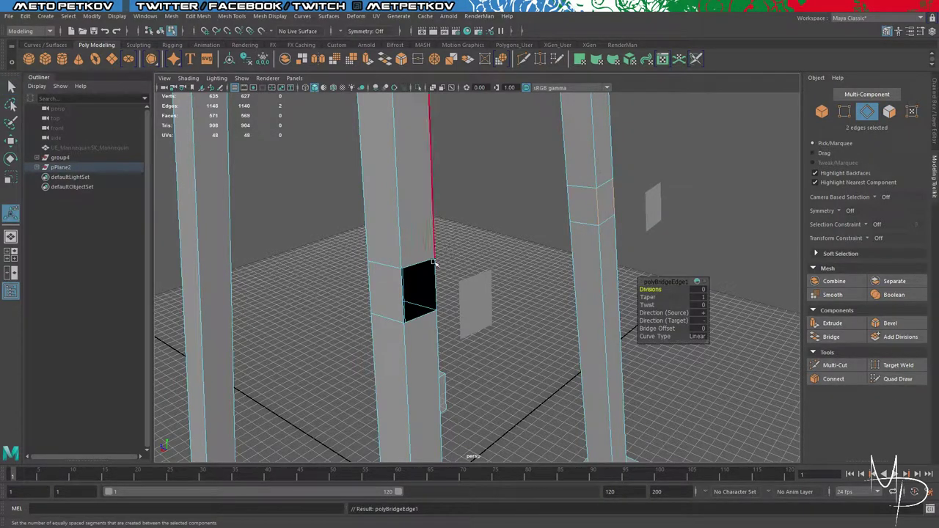
{"action": "left_click", "coordinate": [436, 274]}
{"action": "left_click", "coordinate": [433, 288], "text": "shift"}
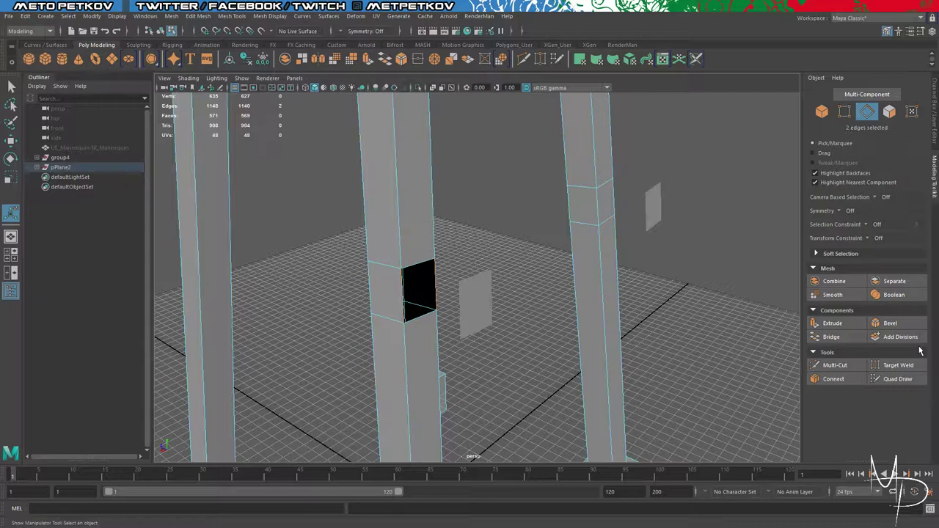
{"action": "left_click", "coordinate": [831, 337]}
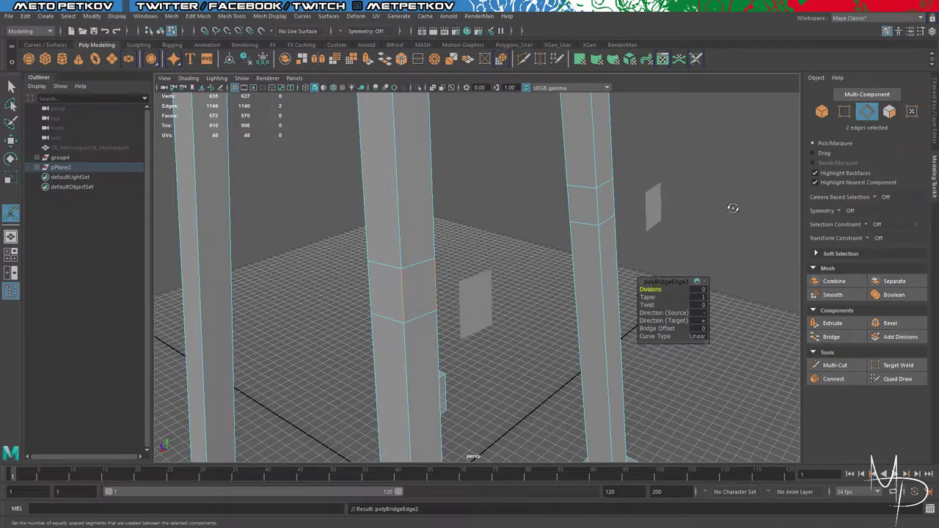
{"action": "left_click_drag", "start_coordinate": [731, 206], "coordinate": [669, 207], "text": "alt"}
{"action": "left_click", "coordinate": [713, 169]}
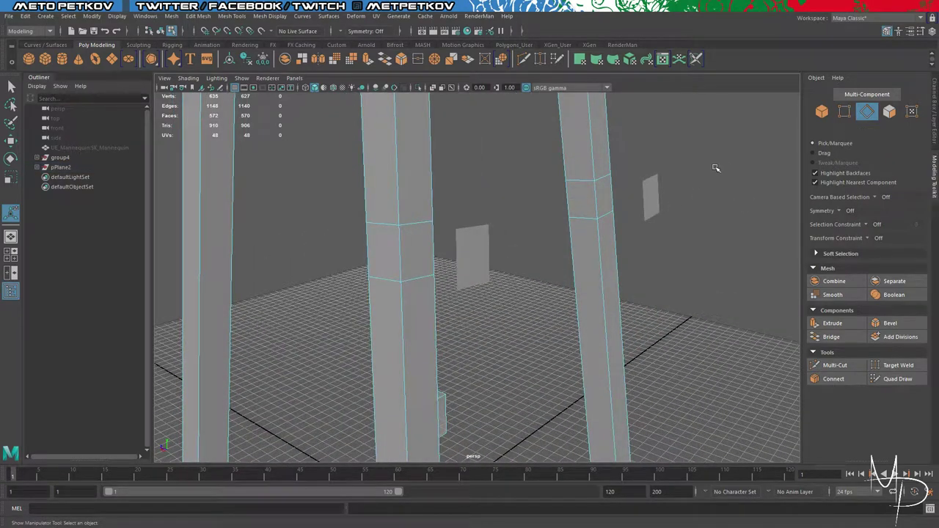
Step: Combine the two extracted faces into one object, freeze its transformations and delete its construction history
{"action": "left_click", "coordinate": [657, 194]}
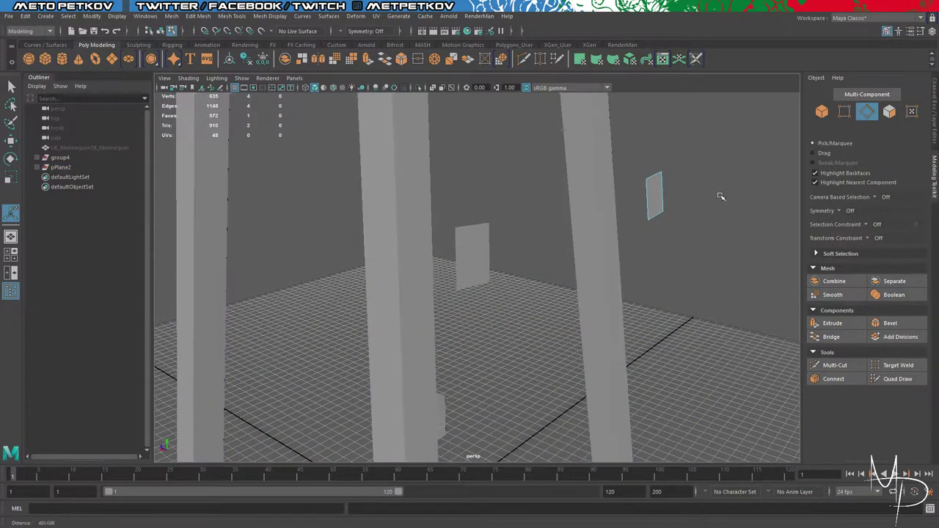
{"action": "right_click_drag", "start_coordinate": [700, 180], "coordinate": [745, 169]}
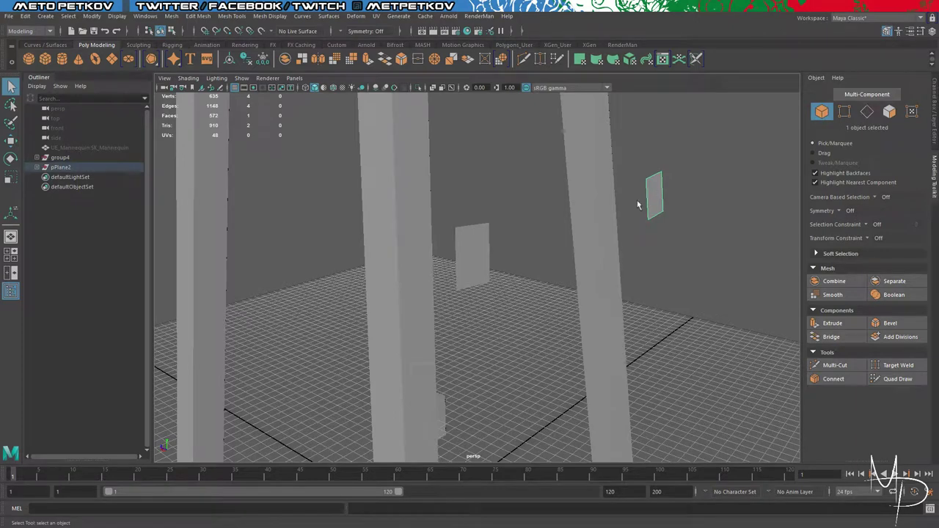
{"action": "left_click", "coordinate": [467, 251], "text": "shift"}
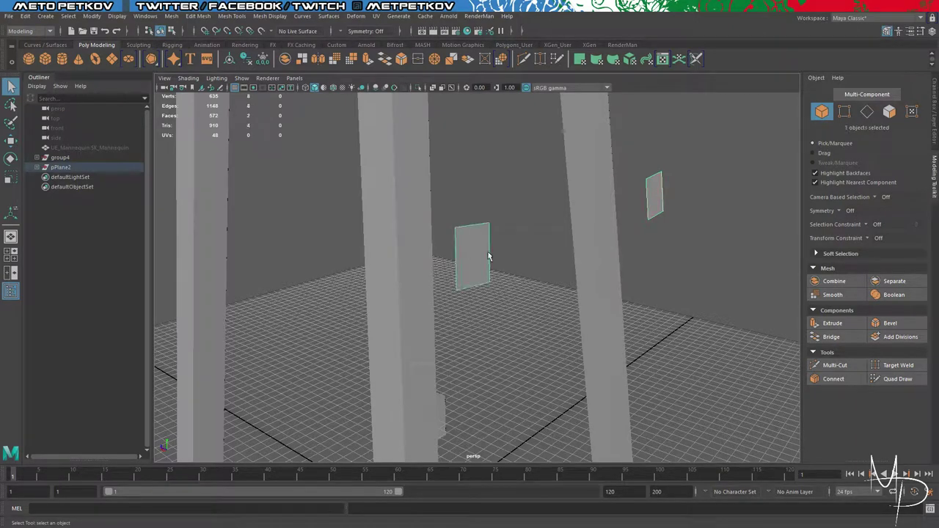
{"action": "left_click", "coordinate": [200, 17]}
{"action": "mouse_move", "coordinate": [173, 16]}
{"action": "left_click", "coordinate": [188, 51]}
{"action": "left_click", "coordinate": [262, 63]}
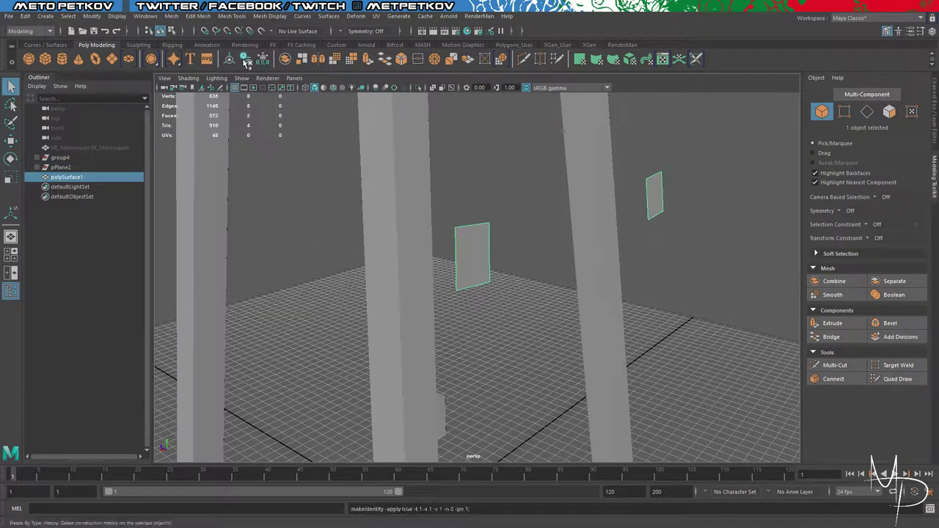
{"action": "left_click", "coordinate": [245, 62]}
{"action": "left_click", "coordinate": [681, 260]}
Step: Extrude both extracted faces outward with a Local Translate Z of 4.972 to turn them into thin blocks
{"action": "left_click", "coordinate": [652, 192]}
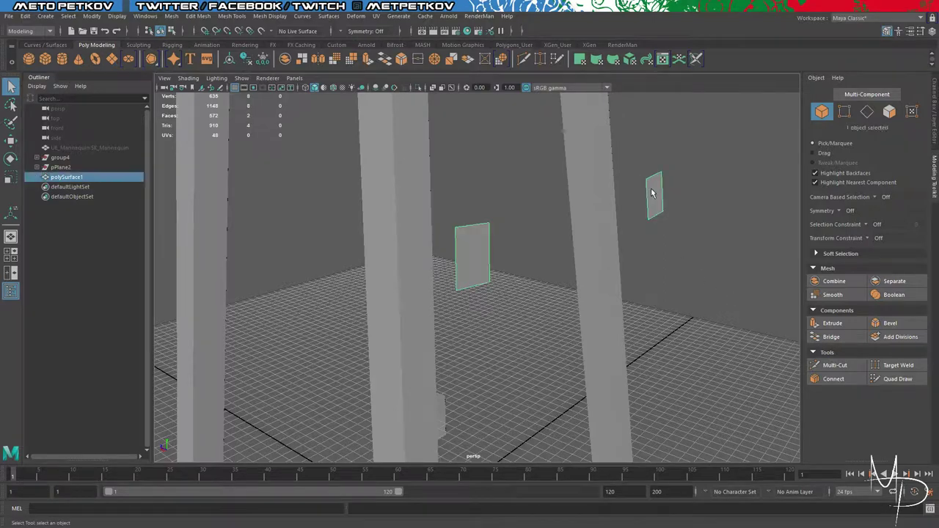
{"action": "right_click_drag", "start_coordinate": [654, 192], "coordinate": [663, 218]}
{"action": "left_click", "coordinate": [658, 195]}
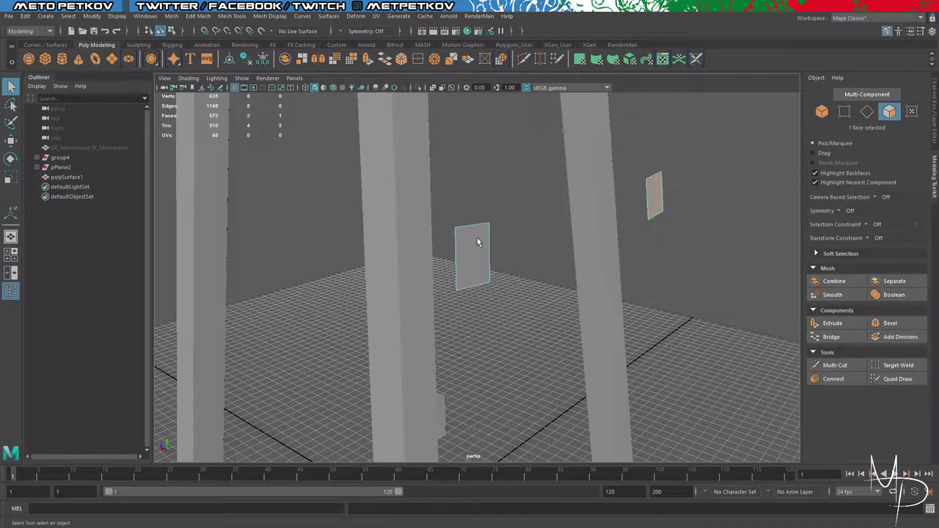
{"action": "left_click", "coordinate": [480, 254], "text": "shift"}
{"action": "left_click_drag", "start_coordinate": [688, 289], "coordinate": [708, 292], "text": "alt"}
{"action": "key", "text": "ctrl+e"}
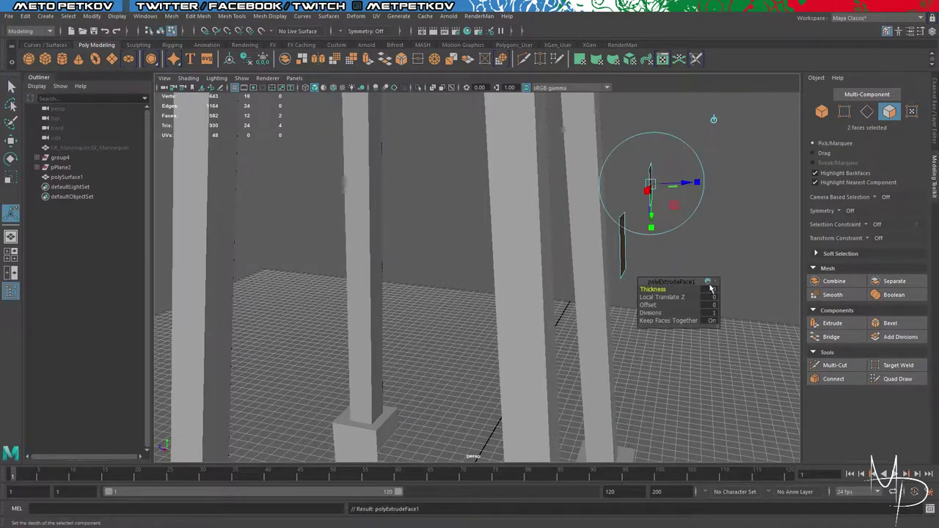
{"action": "left_click_drag", "start_coordinate": [688, 184], "coordinate": [698, 184]}
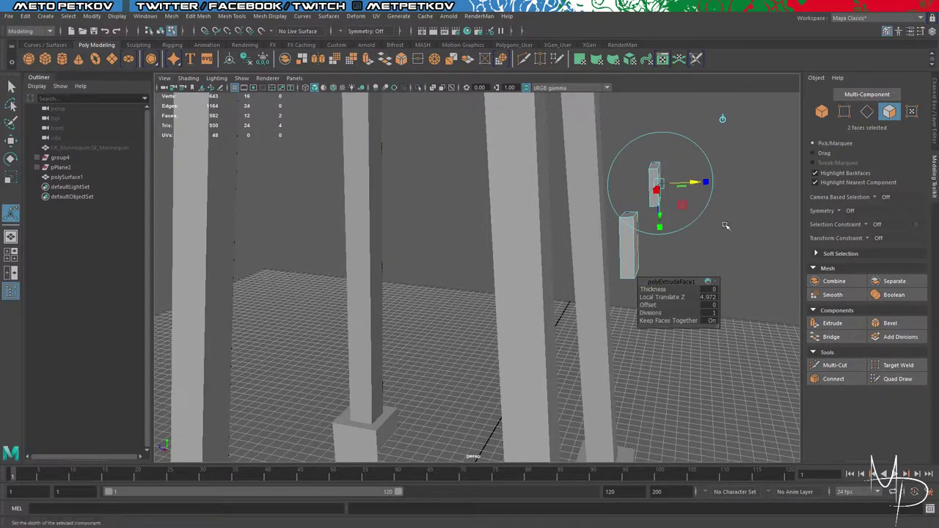
{"action": "left_click", "coordinate": [769, 243]}
Step: Bridge the inner side faces of the two thin blocks to form one crossbeam spanning the entrance-side legs
{"action": "left_click_drag", "start_coordinate": [768, 242], "coordinate": [673, 250], "text": "alt"}
{"action": "scroll", "coordinate": [666, 252], "scroll_direction": "up", "scroll_amount": 3}
{"action": "scroll", "coordinate": [665, 251], "scroll_direction": "down", "scroll_amount": 6}
{"action": "scroll", "coordinate": [579, 254], "scroll_direction": "up", "scroll_amount": 4}
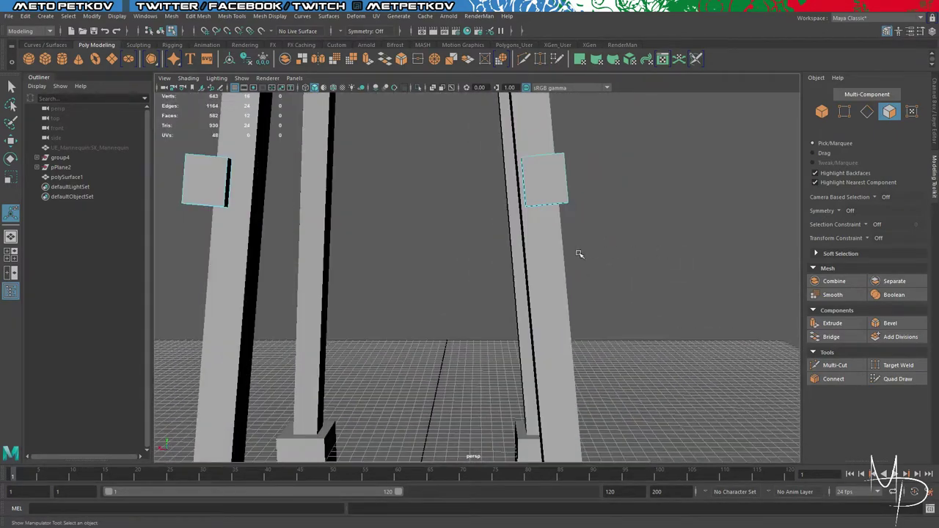
{"action": "left_click_drag", "start_coordinate": [579, 254], "coordinate": [635, 256], "text": "alt"}
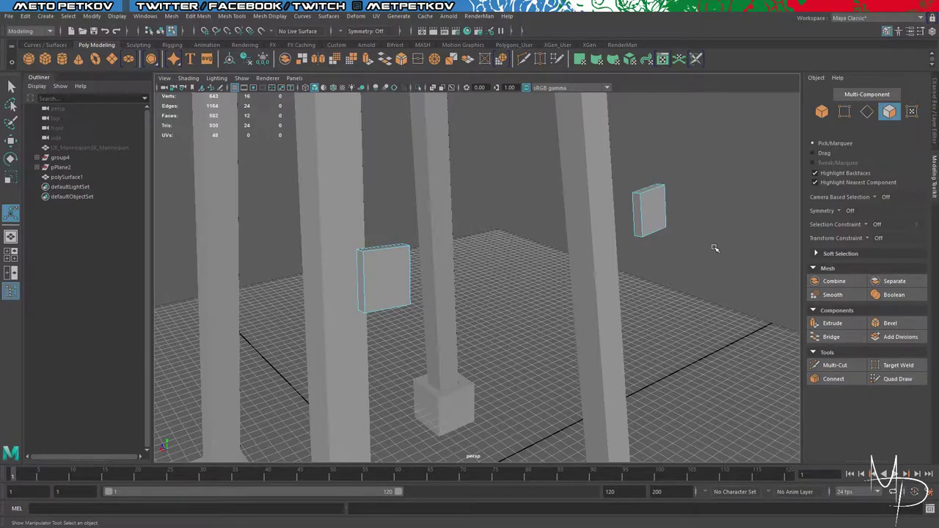
{"action": "right_click_drag", "start_coordinate": [636, 212], "coordinate": [635, 236]}
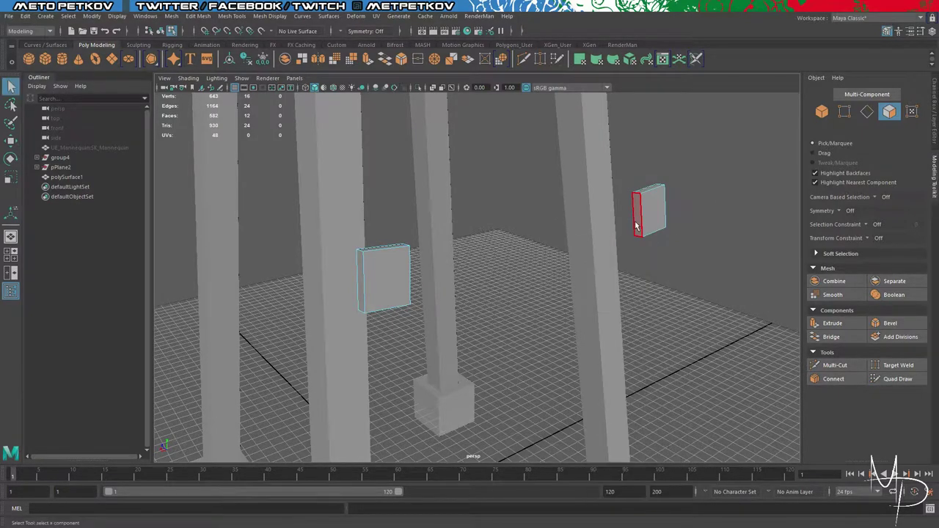
{"action": "left_click", "coordinate": [637, 222]}
{"action": "left_click_drag", "start_coordinate": [675, 301], "coordinate": [559, 310], "text": "alt"}
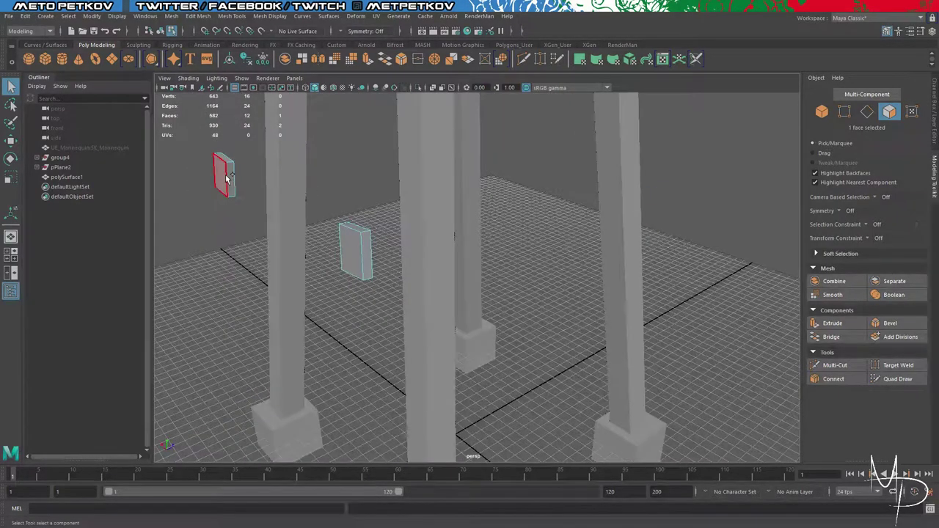
{"action": "left_click_drag", "start_coordinate": [256, 218], "coordinate": [434, 257], "text": "alt"}
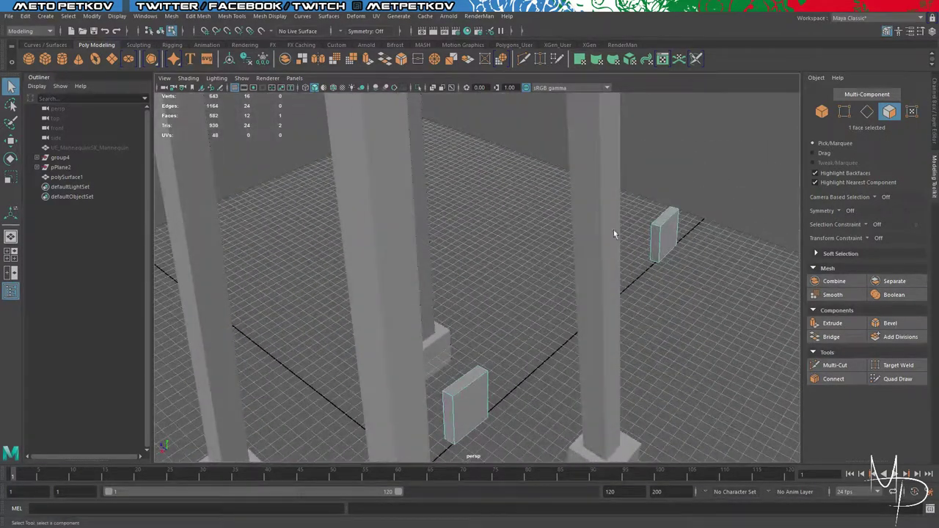
{"action": "left_click", "coordinate": [655, 243], "text": "shift"}
{"action": "left_click", "coordinate": [832, 337]}
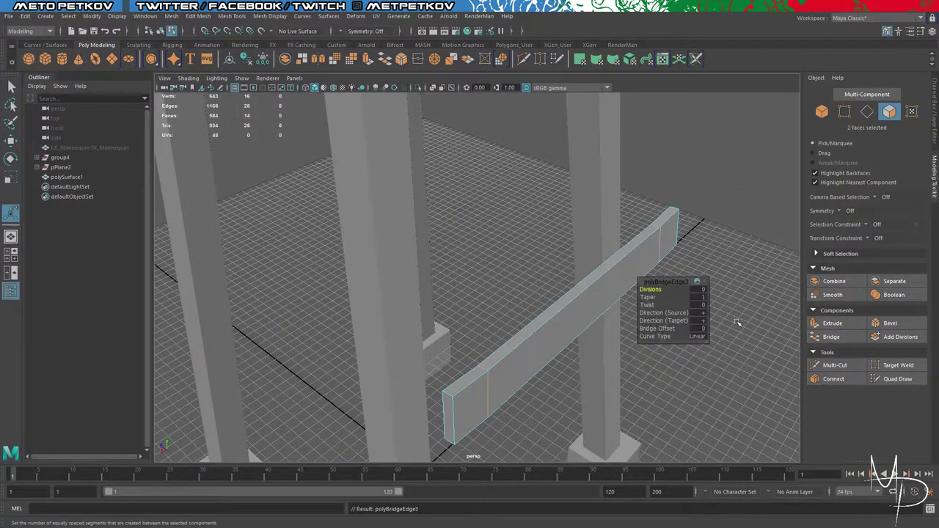
Step: In vertex mode, snap the outer vertex pairs at one end of the crossbeam vertically level with the neighbouring inner vertices
{"action": "left_click_drag", "start_coordinate": [774, 331], "coordinate": [730, 312], "text": "alt"}
{"action": "left_click_drag", "start_coordinate": [698, 241], "coordinate": [672, 267], "text": "alt"}
{"action": "right_click_drag", "start_coordinate": [597, 193], "coordinate": [549, 176]}
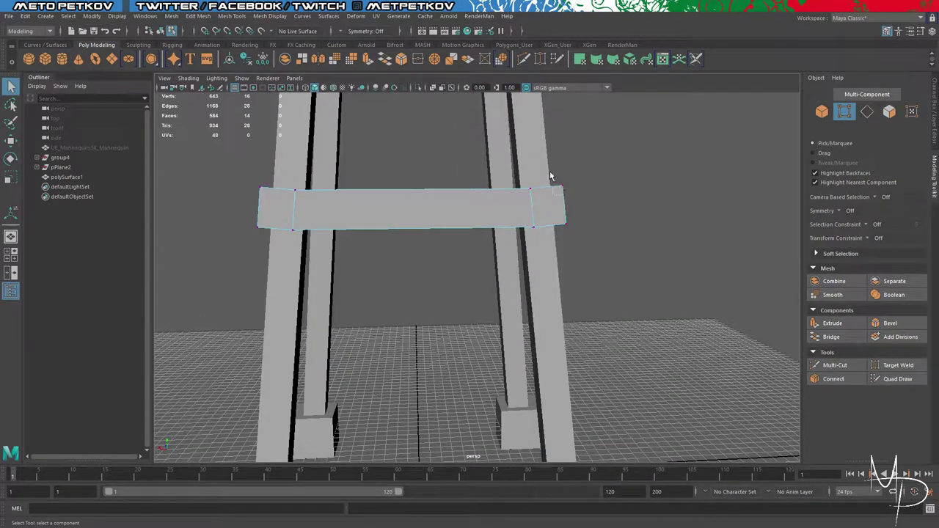
{"action": "key", "text": "w"}
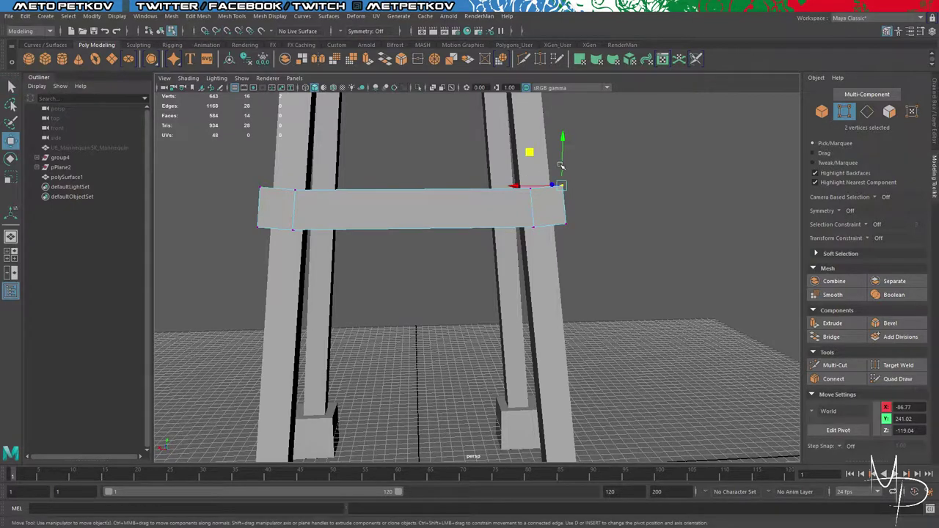
{"action": "left_click_drag", "start_coordinate": [563, 143], "coordinate": [532, 188]}
{"action": "left_click_drag", "start_coordinate": [606, 249], "coordinate": [553, 219]}
{"action": "left_click_drag", "start_coordinate": [567, 176], "coordinate": [534, 227]}
{"action": "key", "text": "v"}
Step: Snap the upper and lower outer vertex pairs at the crossbeam's remaining end vertically level with their neighbouring inner vertices
{"action": "left_click_drag", "start_coordinate": [433, 307], "coordinate": [487, 294], "text": "alt"}
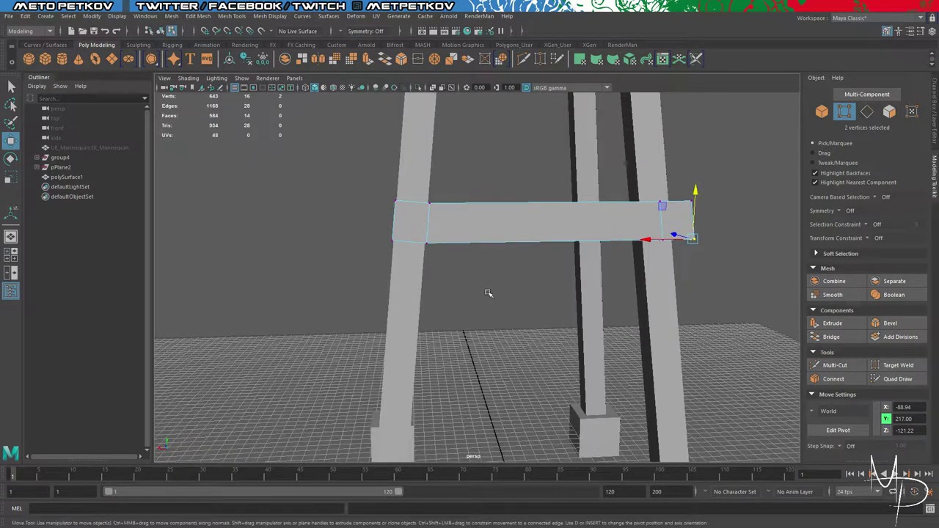
{"action": "left_click_drag", "start_coordinate": [368, 191], "coordinate": [406, 210]}
{"action": "key", "text": "v"}
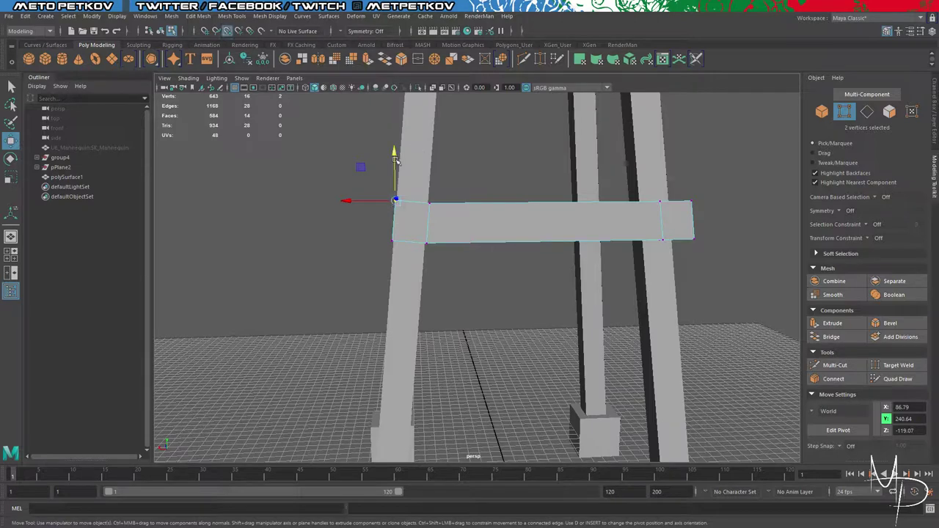
{"action": "left_click_drag", "start_coordinate": [395, 157], "coordinate": [426, 195]}
{"action": "left_click_drag", "start_coordinate": [380, 232], "coordinate": [414, 254]}
{"action": "key", "text": "v"}
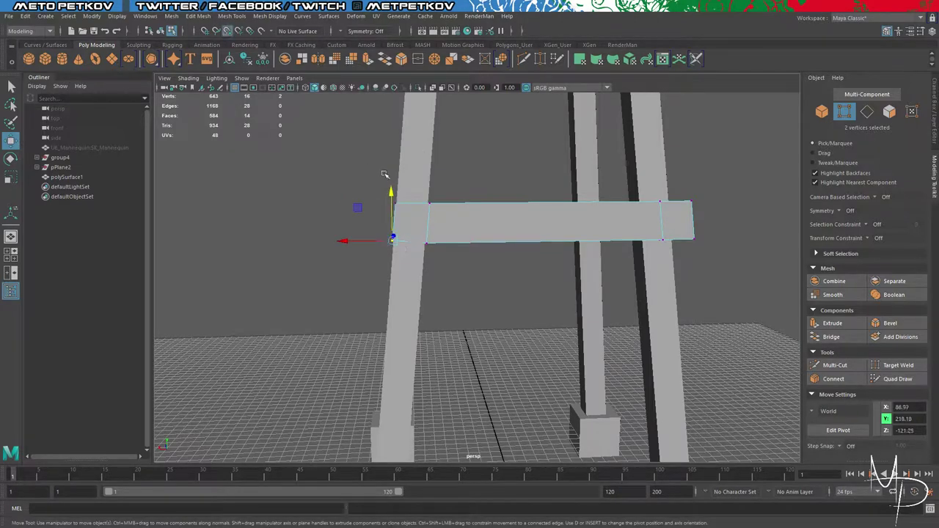
{"action": "left_click_drag", "start_coordinate": [391, 194], "coordinate": [428, 245]}
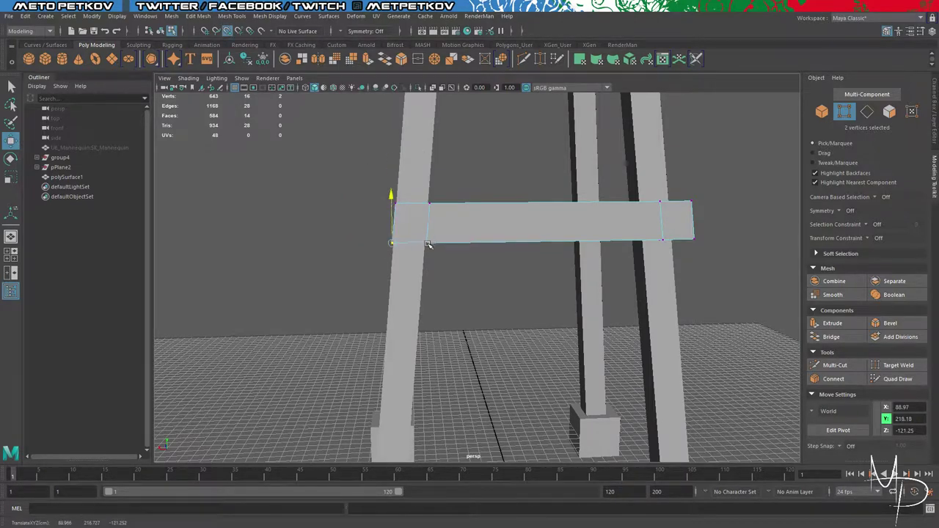
{"action": "left_click", "coordinate": [522, 286]}
Step: Return the crossbeam to object mode and move it inward until it rests against the entrance-side legs
{"action": "left_click_drag", "start_coordinate": [523, 286], "coordinate": [652, 212], "text": "alt"}
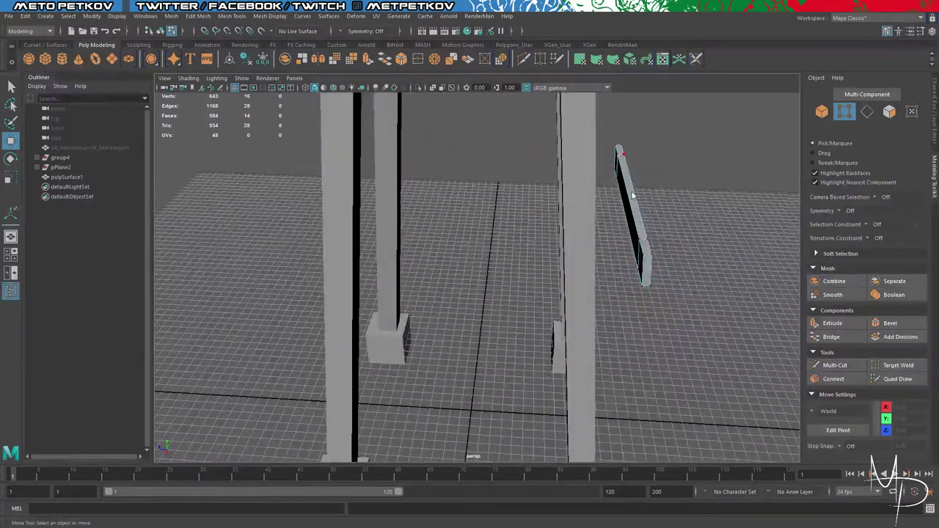
{"action": "right_click_drag", "start_coordinate": [632, 196], "coordinate": [663, 182]}
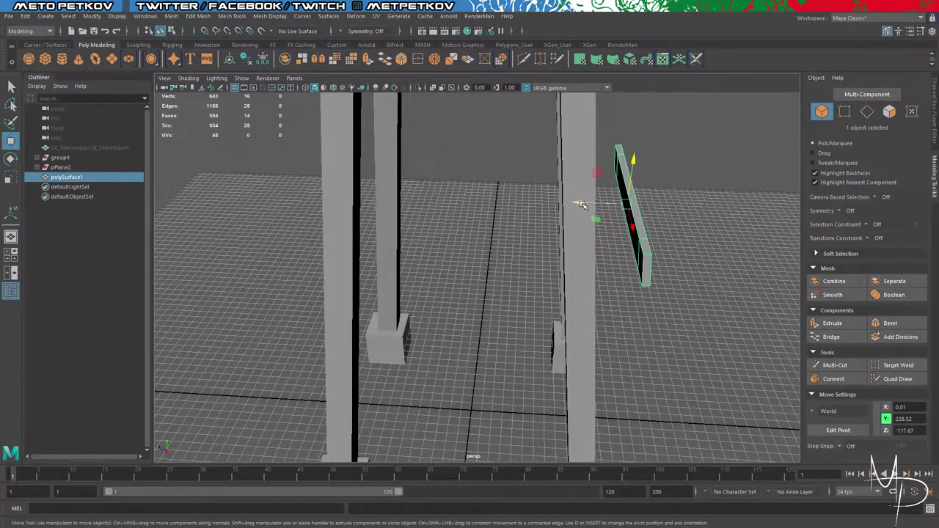
{"action": "left_click_drag", "start_coordinate": [579, 205], "coordinate": [541, 204]}
{"action": "left_click_drag", "start_coordinate": [703, 262], "coordinate": [675, 252], "text": "alt"}
Step: Paste a copy of the crossbeam, place it at Translate Z 80.877 and set its Rotate Y to 90
{"action": "scroll", "coordinate": [589, 234], "scroll_direction": "down", "scroll_amount": 10}
{"action": "scroll", "coordinate": [589, 257], "scroll_direction": "up", "scroll_amount": 3}
{"action": "left_click_drag", "start_coordinate": [622, 225], "coordinate": [534, 259], "text": "alt"}
{"action": "key", "text": "ctrl+v"}
{"action": "key", "text": "e"}
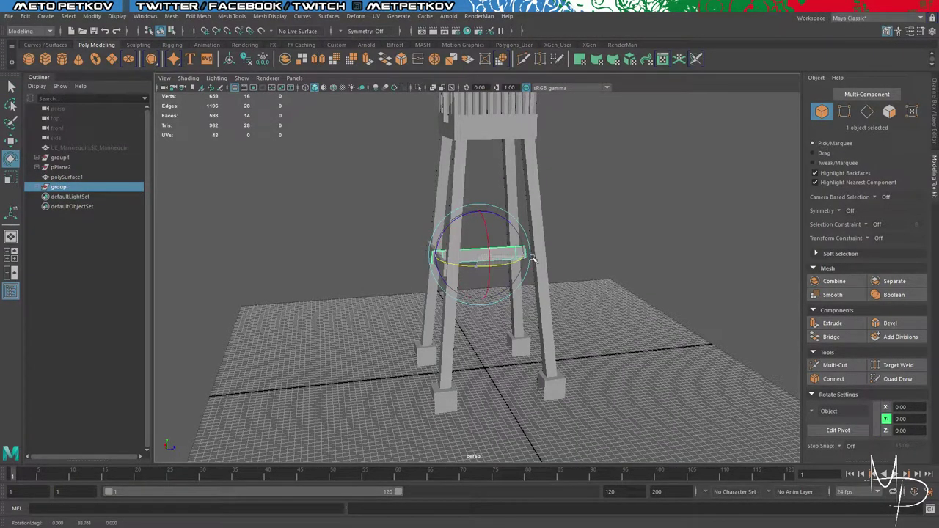
{"action": "left_click", "coordinate": [933, 90]}
{"action": "key", "text": "ctrl+z"}
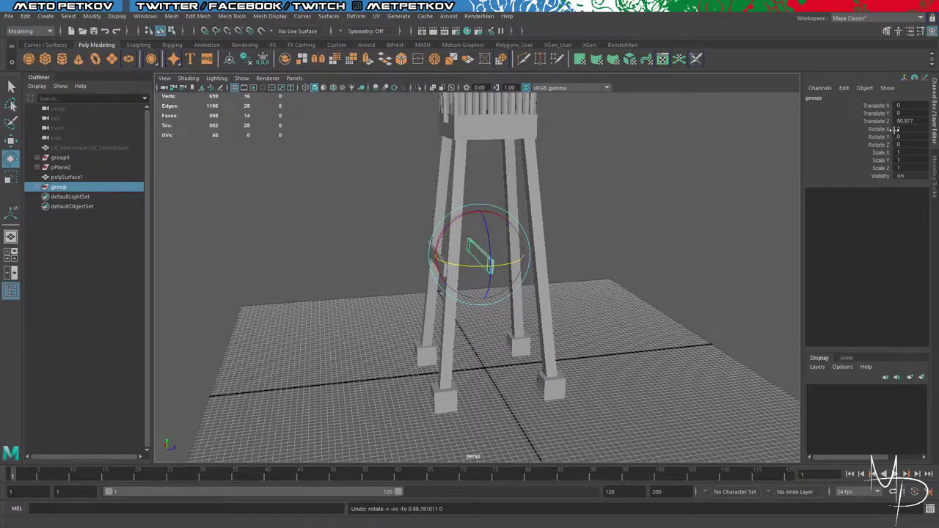
{"action": "left_click_drag", "start_coordinate": [479, 265], "coordinate": [529, 260]}
{"action": "double_click", "coordinate": [917, 137]}
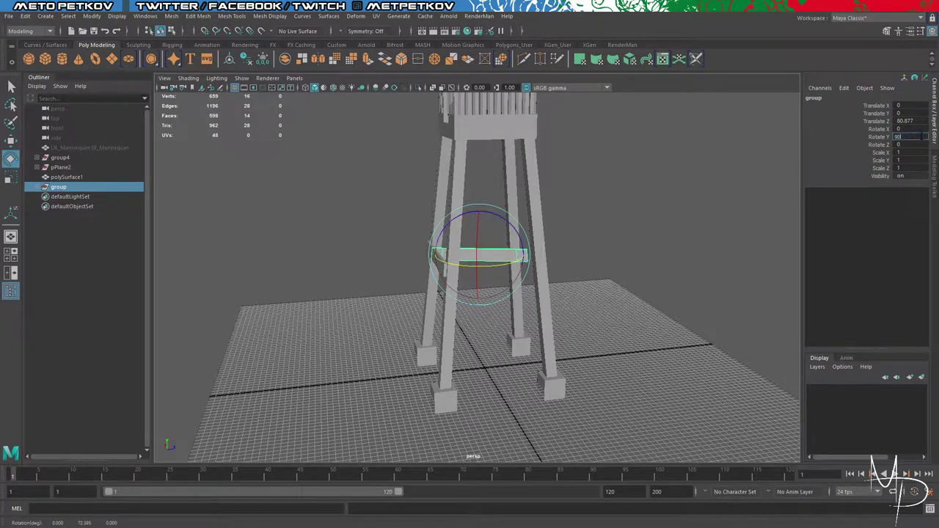
{"action": "key", "text": "Return"}
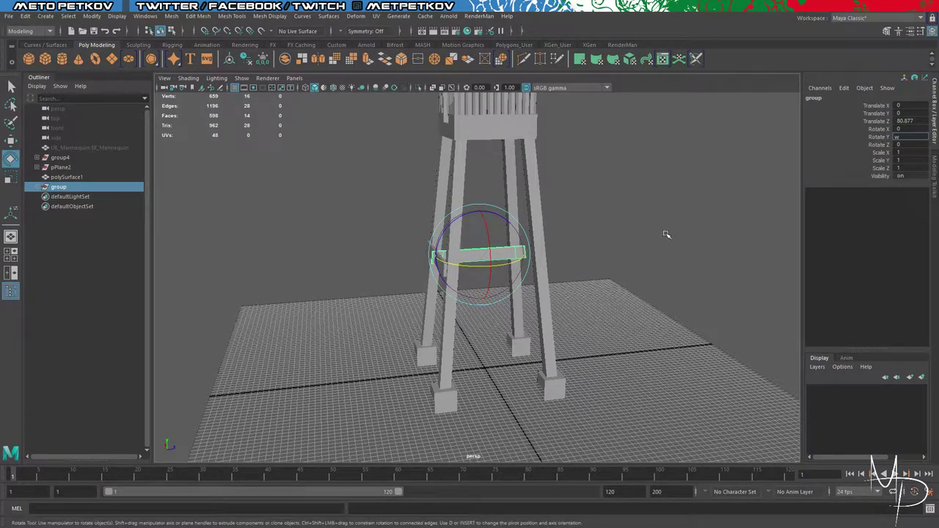
Step: Move the rotated copy sideways against the outer faces of one pair of side legs, at Translate X -90.785
{"action": "left_click_drag", "start_coordinate": [651, 239], "coordinate": [763, 257], "text": "alt"}
{"action": "key", "text": "w"}
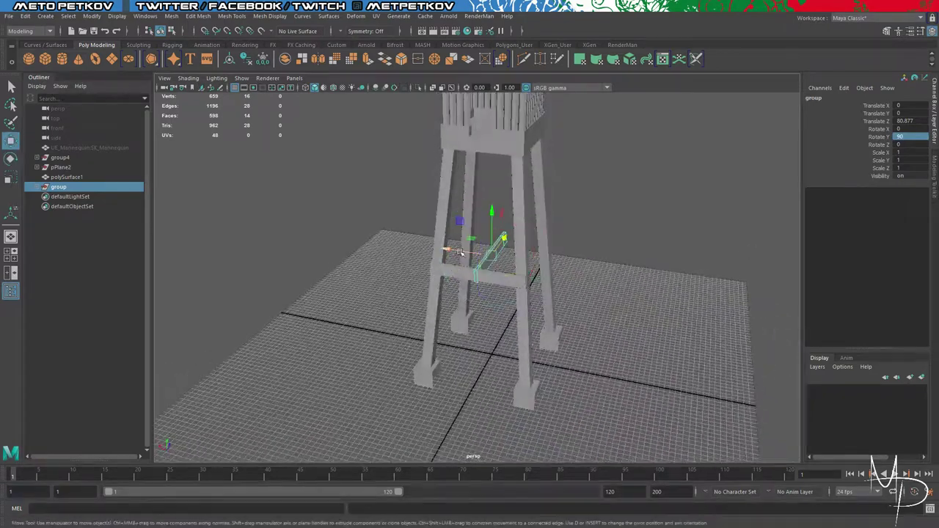
{"action": "left_click_drag", "start_coordinate": [446, 251], "coordinate": [499, 256]}
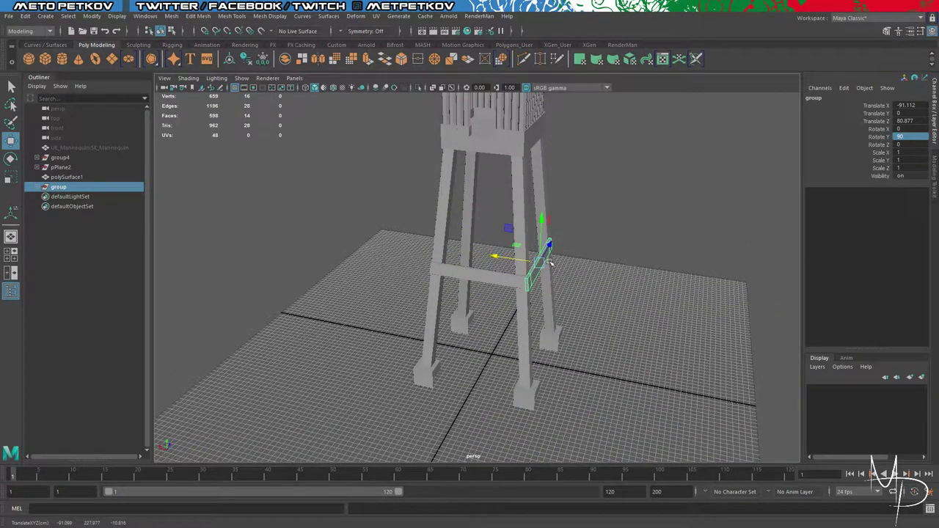
{"action": "scroll", "coordinate": [543, 253], "scroll_direction": "up", "scroll_amount": 6}
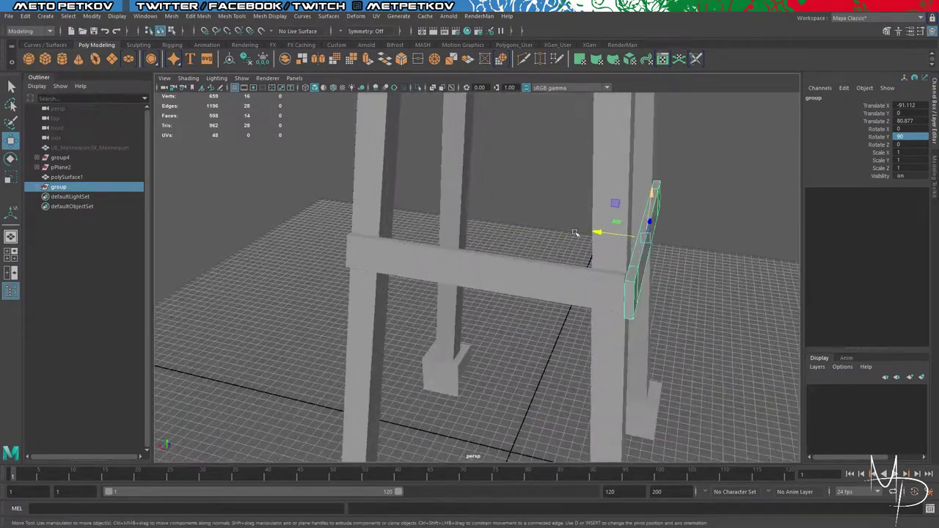
{"action": "left_click_drag", "start_coordinate": [603, 237], "coordinate": [601, 235]}
Step: Copy the side crossbeam, paste a duplicate and move it between the legs to Translate X 63.396
{"action": "left_click_drag", "start_coordinate": [733, 283], "coordinate": [471, 264], "text": "alt"}
{"action": "scroll", "coordinate": [470, 263], "scroll_direction": "down", "scroll_amount": 4}
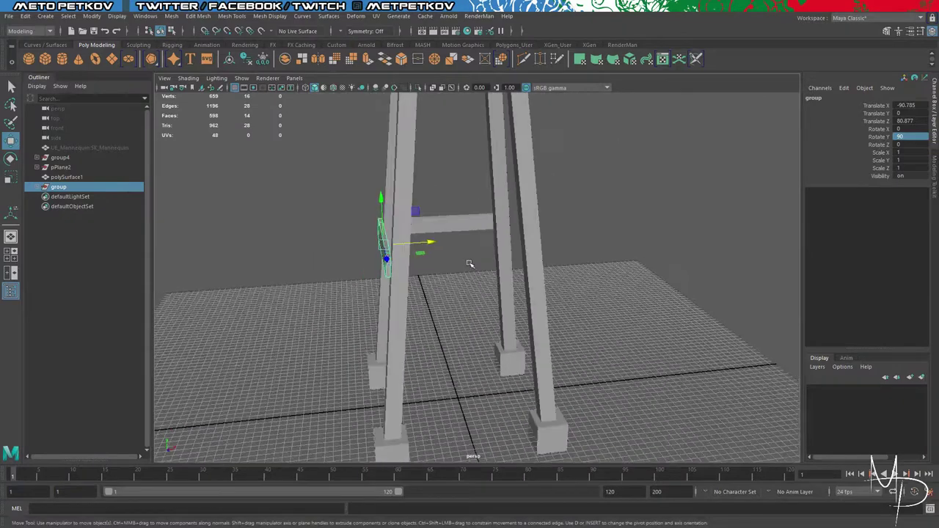
{"action": "key", "text": "ctrl+v"}
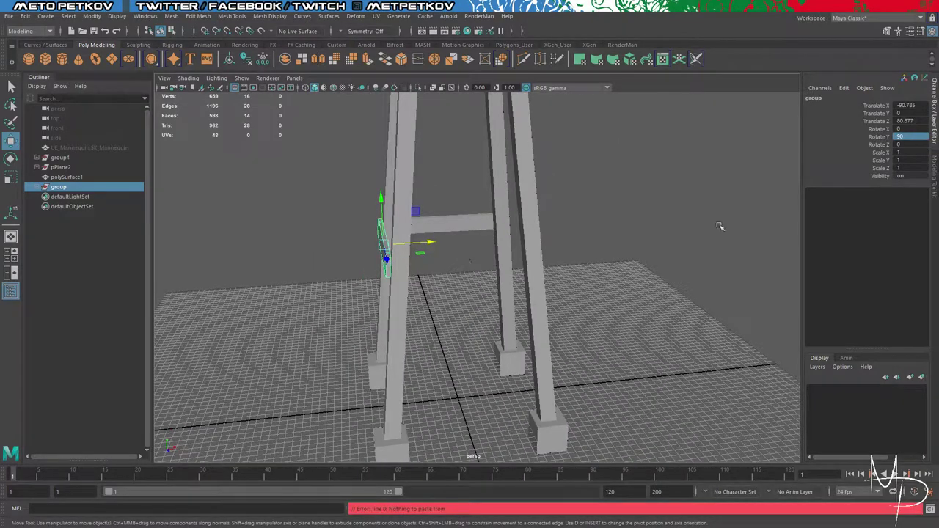
{"action": "left_click", "coordinate": [708, 214]}
{"action": "left_click", "coordinate": [386, 245]}
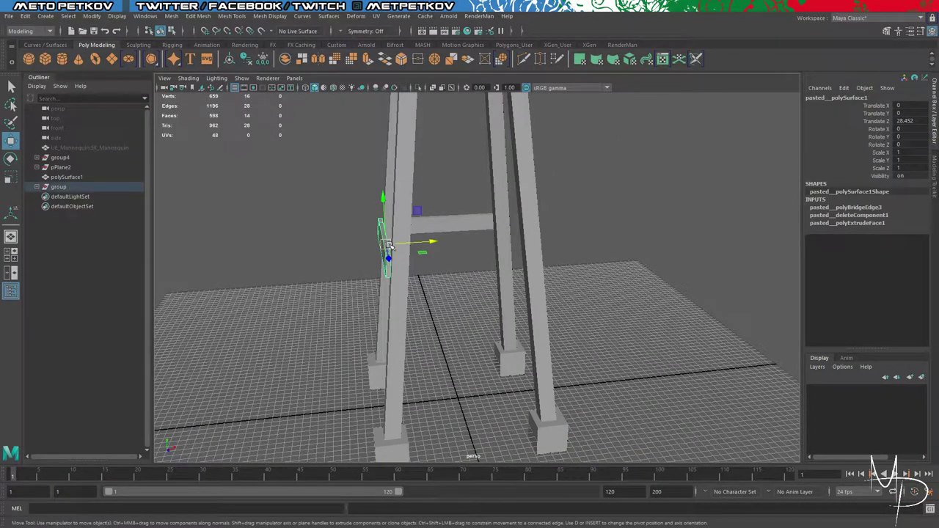
{"action": "key", "text": "ctrl+c"}
{"action": "key", "text": "ctrl+v"}
{"action": "left_click_drag", "start_coordinate": [426, 242], "coordinate": [477, 244]}
Step: Rotate the new duplicate parallel to the entrance-side crossbeam with Rotate Y set to 90
{"action": "key", "text": "e"}
{"action": "left_click_drag", "start_coordinate": [422, 258], "coordinate": [487, 258]}
{"action": "left_click", "coordinate": [921, 136]}
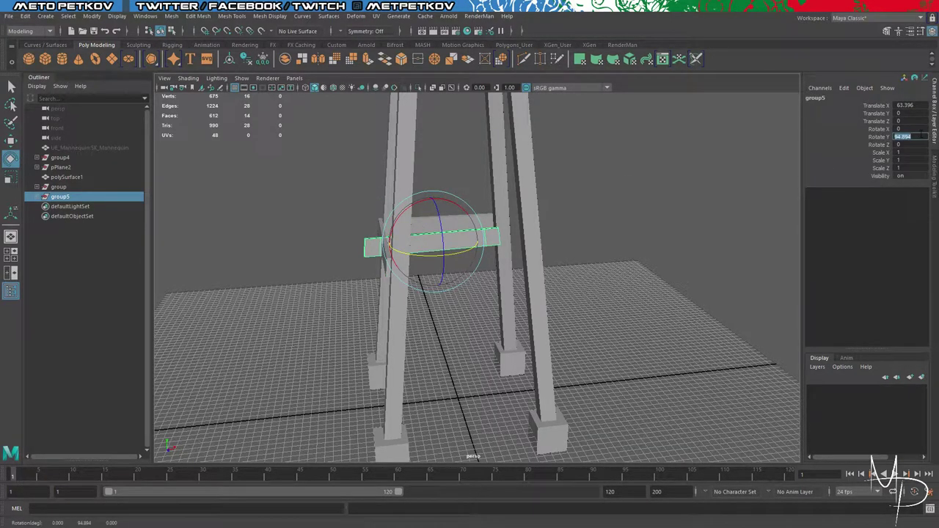
{"action": "type", "text": "90"}
{"action": "key", "text": "Return"}
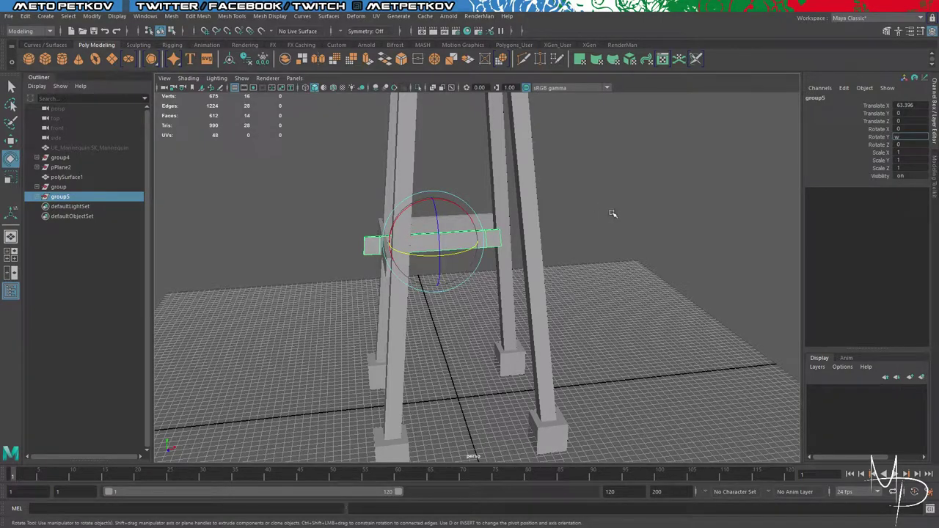
Step: Move the duplicate against the rear legs opposite the entrance-side crossbeam and align its ends with the legs
{"action": "left_click_drag", "start_coordinate": [613, 213], "coordinate": [699, 210], "text": "alt"}
{"action": "key", "text": "w"}
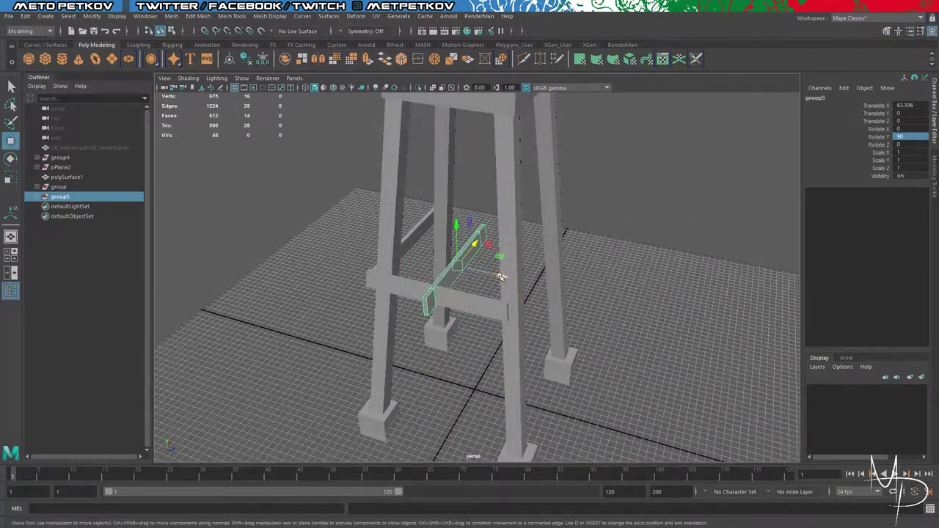
{"action": "left_click_drag", "start_coordinate": [501, 277], "coordinate": [593, 284]}
{"action": "left_click_drag", "start_coordinate": [684, 292], "coordinate": [592, 276], "text": "alt"}
{"action": "left_click_drag", "start_coordinate": [479, 265], "coordinate": [506, 265]}
{"action": "left_click_drag", "start_coordinate": [627, 274], "coordinate": [510, 287], "text": "alt"}
{"action": "left_click_drag", "start_coordinate": [343, 236], "coordinate": [354, 238]}
{"action": "left_click_drag", "start_coordinate": [339, 276], "coordinate": [523, 316], "text": "alt"}
Step: Try to paste a copy of the crossbeam on the rear legs
{"action": "left_click", "coordinate": [493, 313]}
{"action": "left_click_drag", "start_coordinate": [647, 338], "coordinate": [420, 282], "text": "alt"}
{"action": "left_click", "coordinate": [408, 269]}
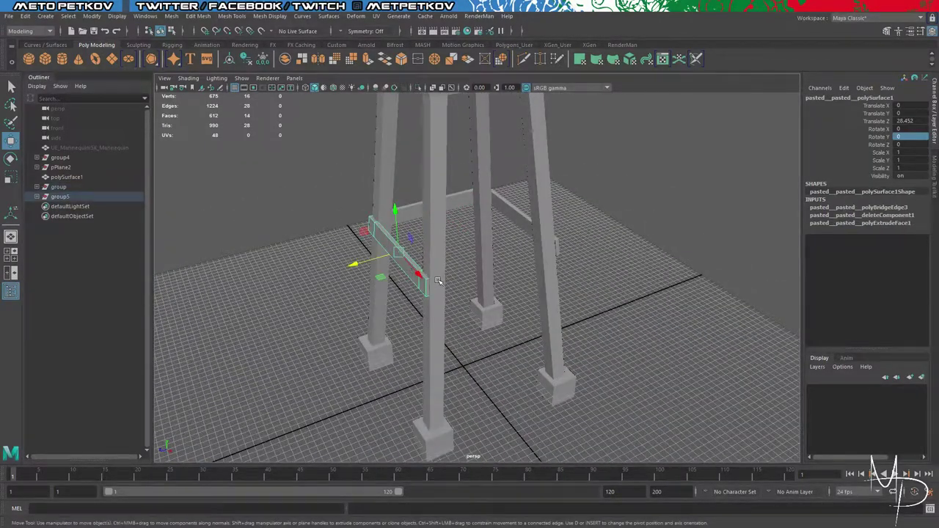
{"action": "key", "text": "ctrl+v"}
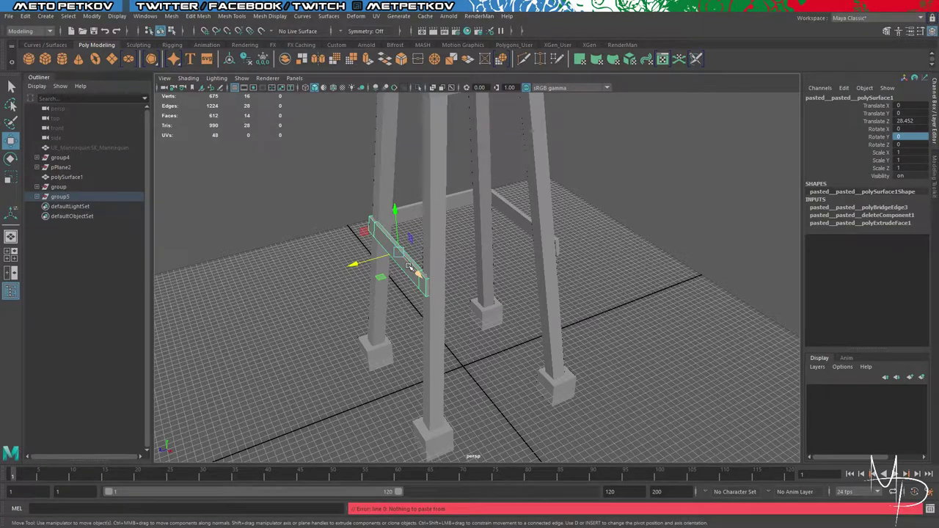
{"action": "left_click", "coordinate": [374, 261]}
{"action": "left_click", "coordinate": [402, 255]}
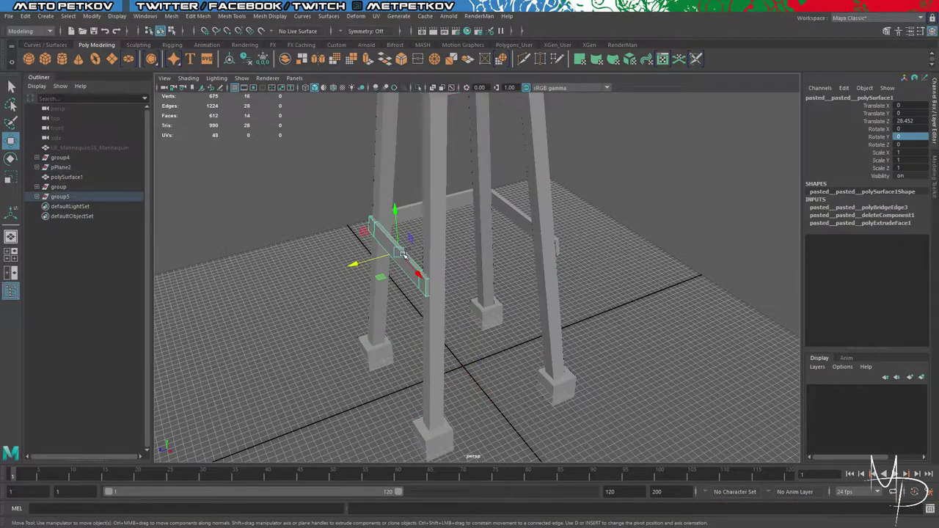
{"action": "key", "text": "ctrl+v"}
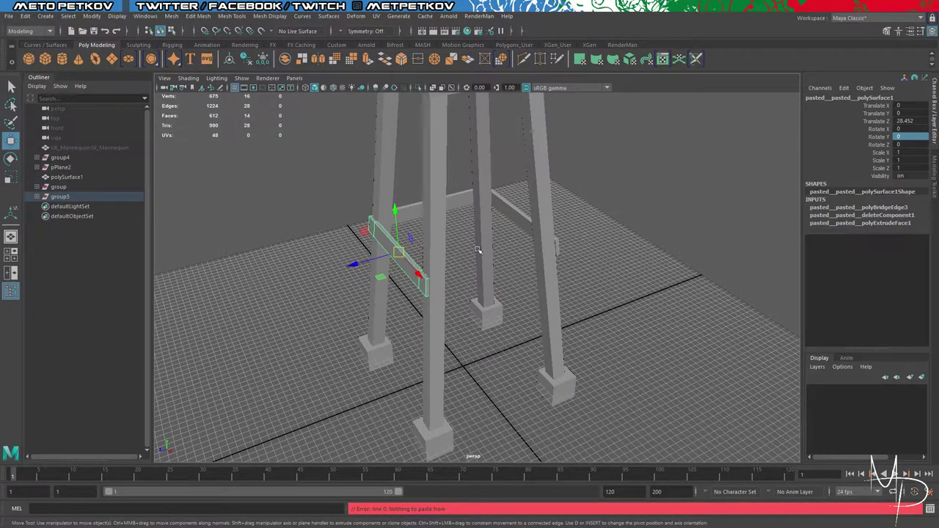
{"action": "key", "text": "q"}
{"action": "left_click", "coordinate": [645, 243]}
Step: Copy the rear crossbeam, paste a duplicate of it and set the duplicate's Rotate Y to 90
{"action": "left_click", "coordinate": [391, 250]}
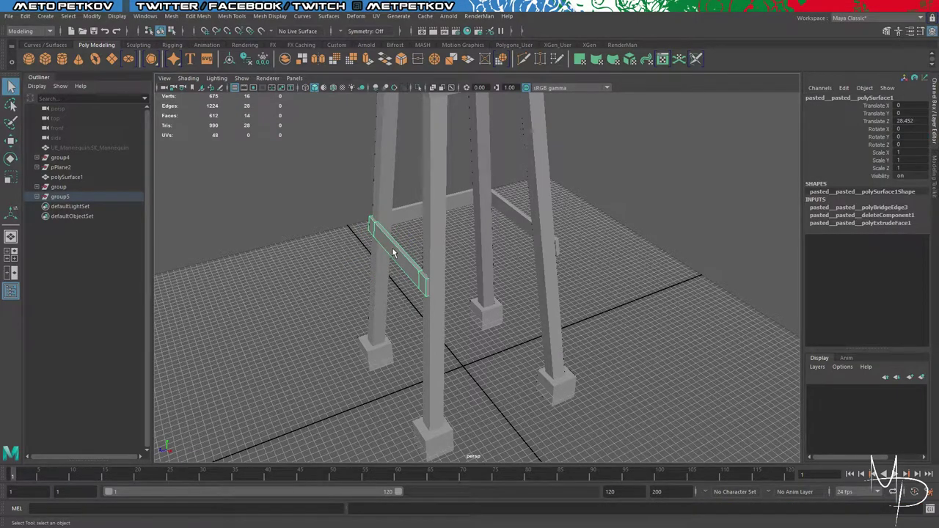
{"action": "key", "text": "w"}
{"action": "left_click_drag", "start_coordinate": [353, 265], "coordinate": [327, 268]}
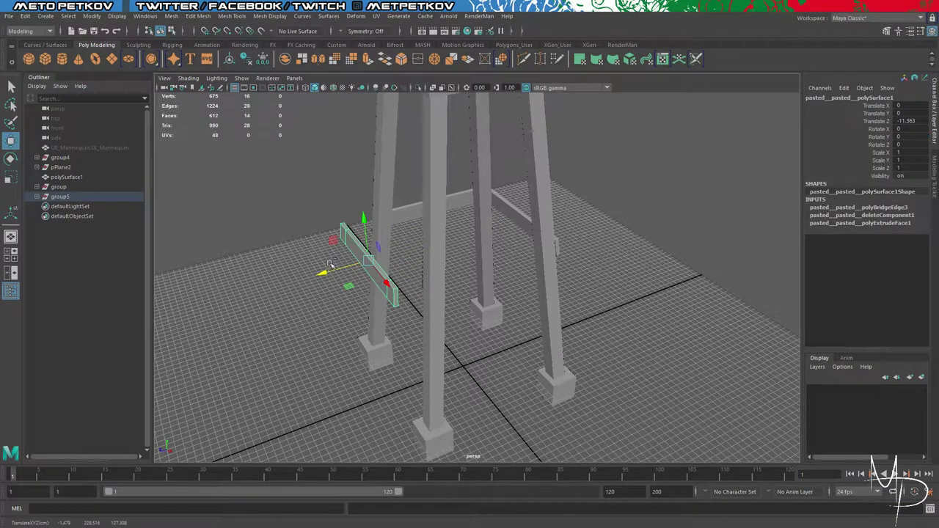
{"action": "key", "text": "ctrl+v"}
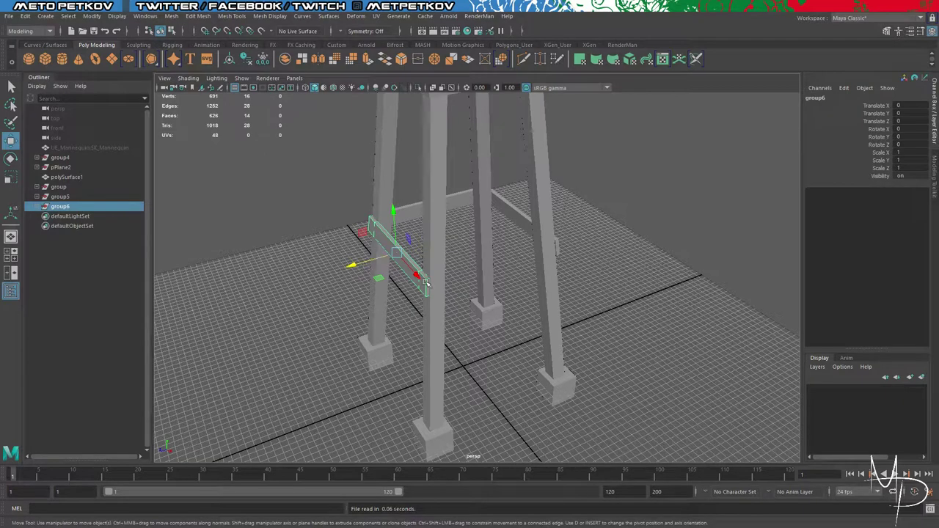
{"action": "key", "text": "r"}
{"action": "key", "text": "e"}
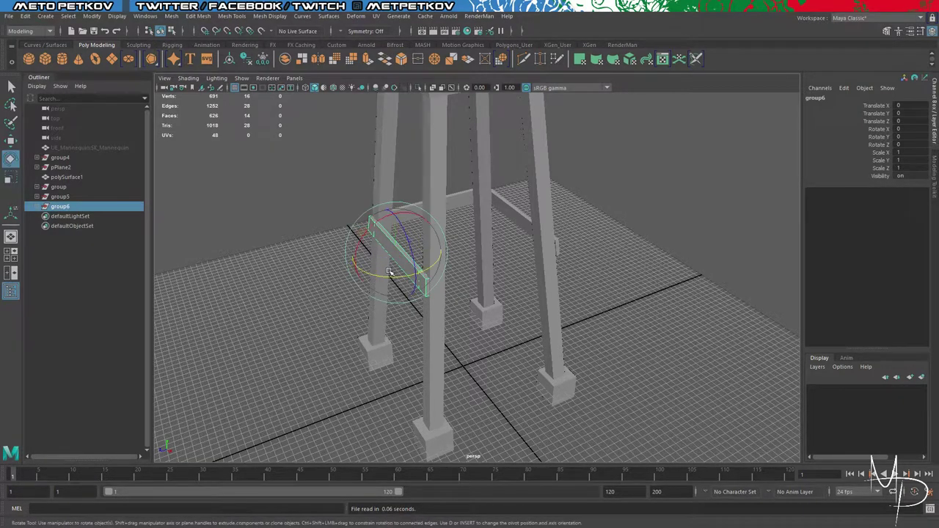
{"action": "left_click_drag", "start_coordinate": [389, 276], "coordinate": [457, 274]}
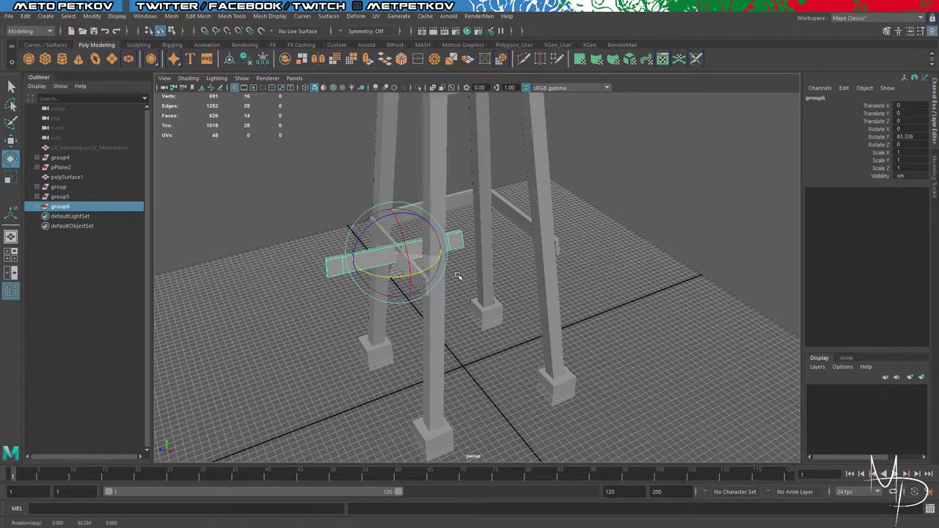
{"action": "double_click", "coordinate": [922, 137]}
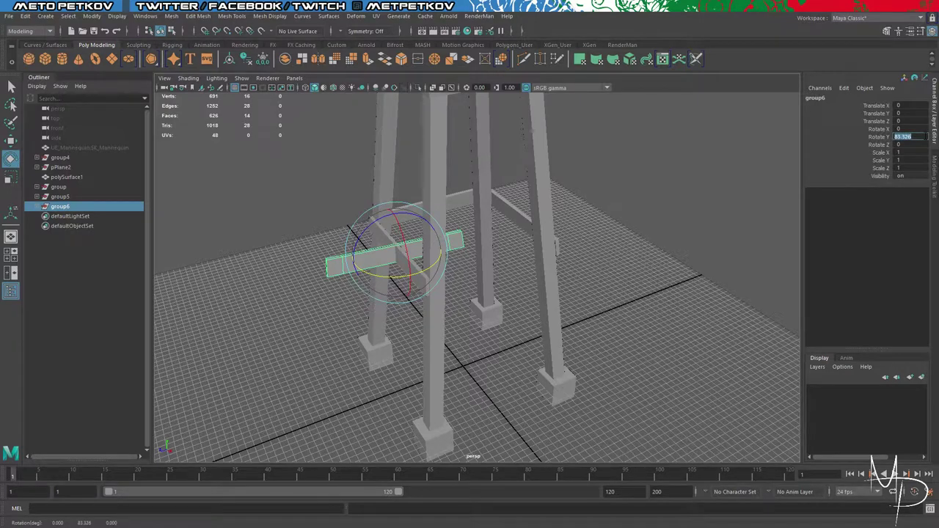
{"action": "type", "text": "90"}
{"action": "key", "text": "Return"}
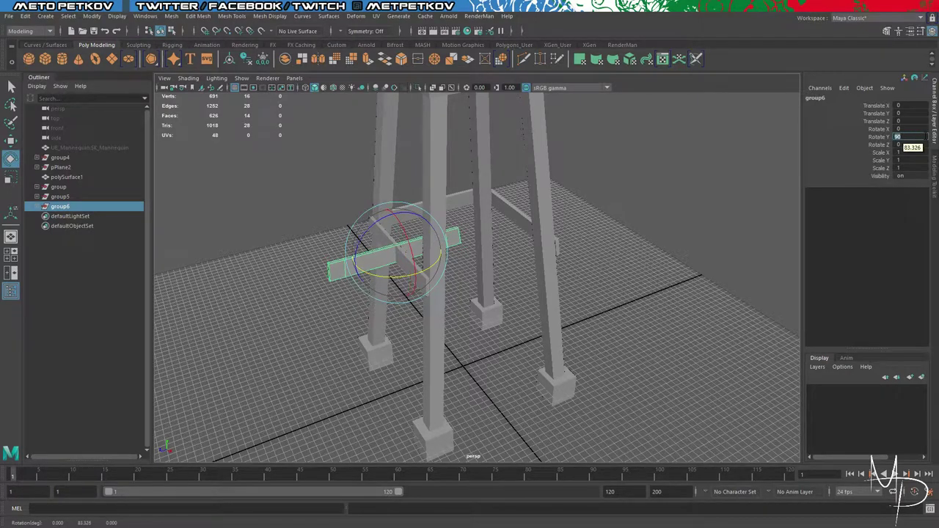
Step: Move the rotated duplicate across to the remaining open side so that it spans the last two legs
{"action": "key", "text": "w"}
{"action": "left_click_drag", "start_coordinate": [380, 282], "coordinate": [482, 298]}
{"action": "left_click", "coordinate": [666, 305]}
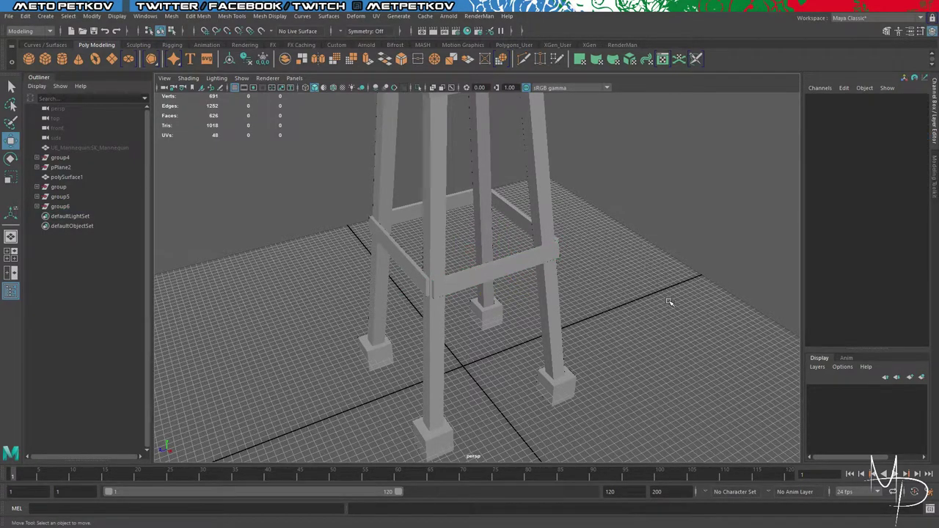
Step: Unhide the UE_Mannequin:SK_Mannequin reference figure to compare its scale with the whole tower
{"action": "scroll", "coordinate": [669, 303], "scroll_direction": "down", "scroll_amount": 8}
{"action": "left_click_drag", "start_coordinate": [658, 302], "coordinate": [225, 302], "text": "alt"}
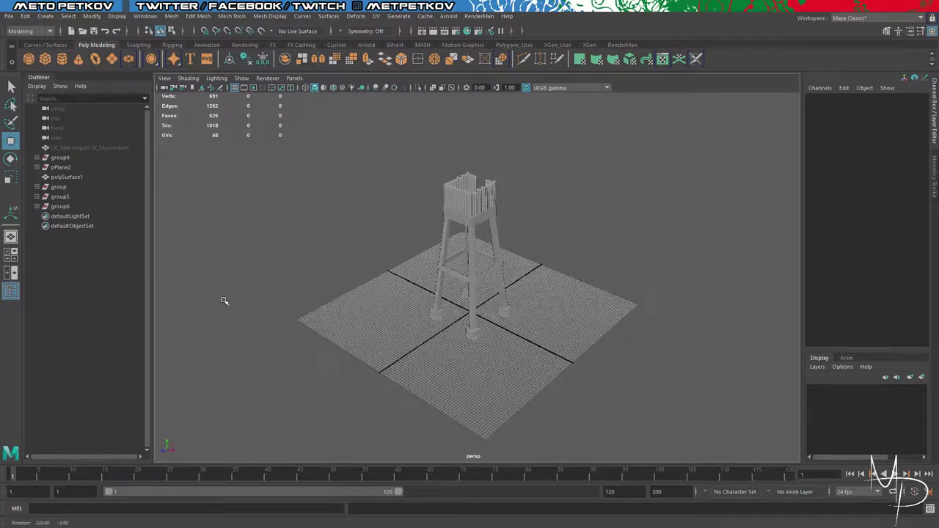
{"action": "left_click", "coordinate": [133, 149]}
{"action": "key", "text": "h"}
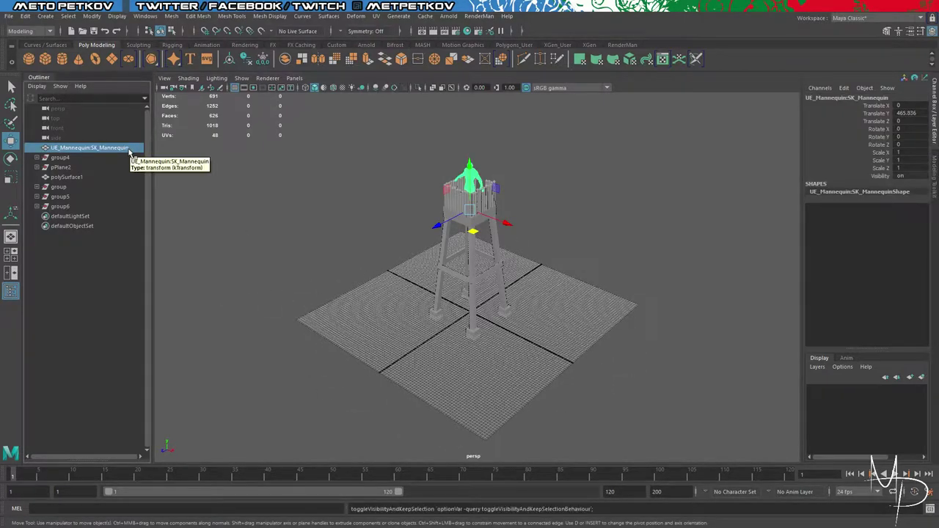
{"action": "left_click", "coordinate": [648, 230]}
Step: Select the end face of a crossbeam, preview the beam smoothed and return it to the unsmoothed display
{"action": "left_click_drag", "start_coordinate": [648, 231], "coordinate": [530, 255], "text": "alt"}
{"action": "scroll", "coordinate": [529, 256], "scroll_direction": "up", "scroll_amount": 10}
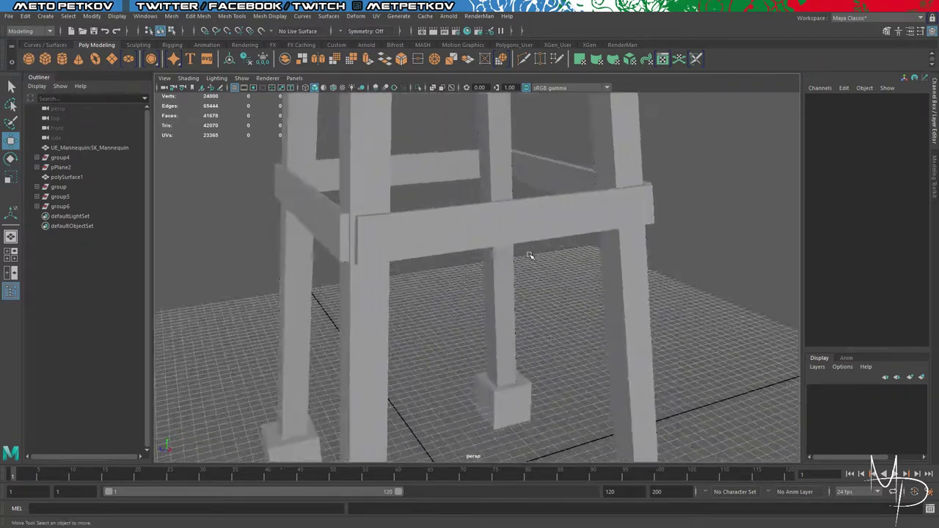
{"action": "right_click_drag", "start_coordinate": [380, 223], "coordinate": [374, 243]}
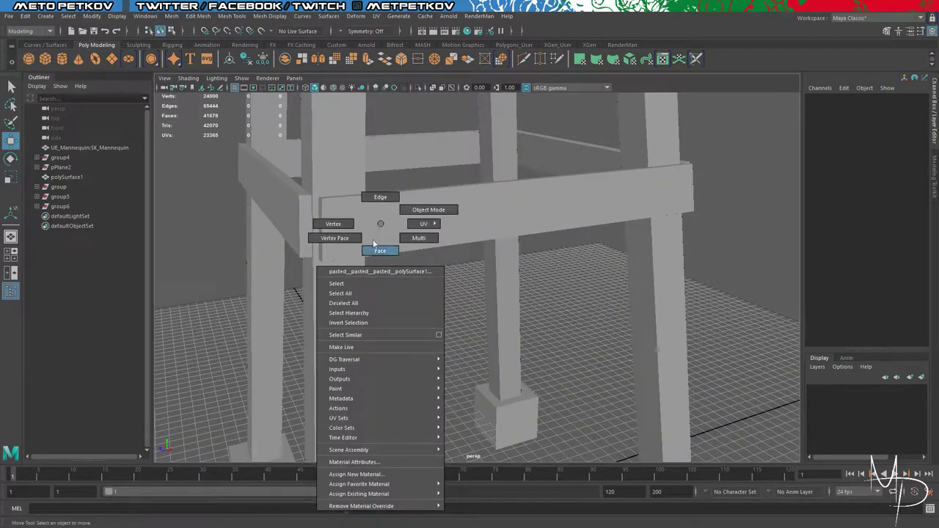
{"action": "right_click_drag", "start_coordinate": [382, 191], "coordinate": [383, 193]}
{"action": "left_click_drag", "start_coordinate": [371, 227], "coordinate": [376, 250], "text": "alt"}
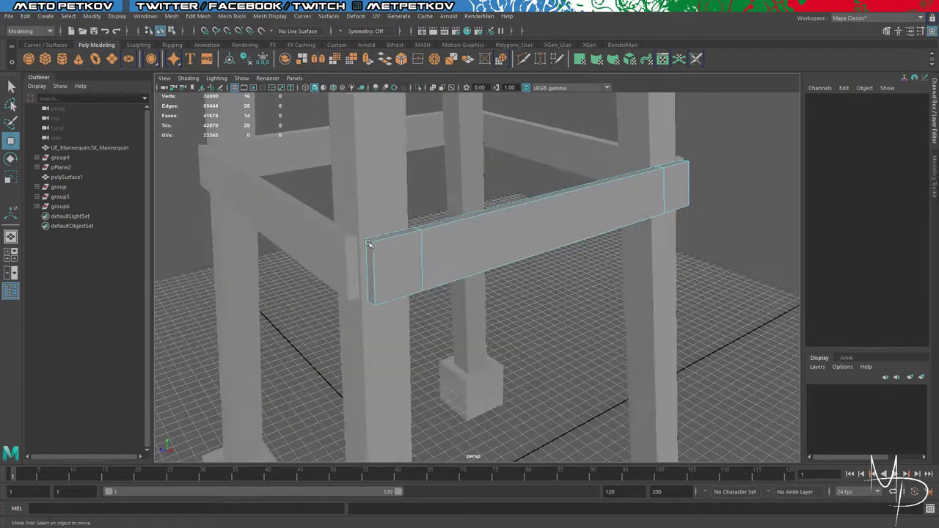
{"action": "left_click", "coordinate": [374, 258]}
{"action": "right_click_drag", "start_coordinate": [381, 260], "coordinate": [372, 272]}
{"action": "left_click", "coordinate": [371, 267]}
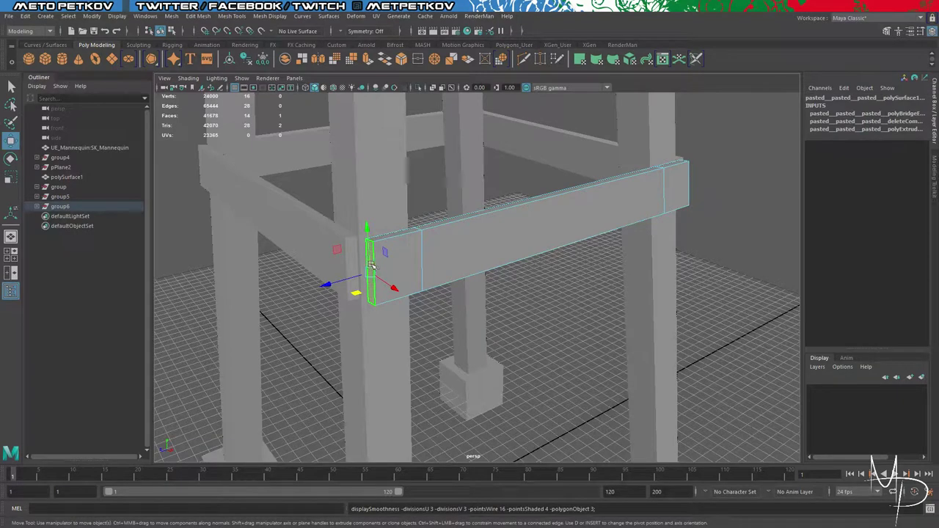
{"action": "key", "text": "3"}
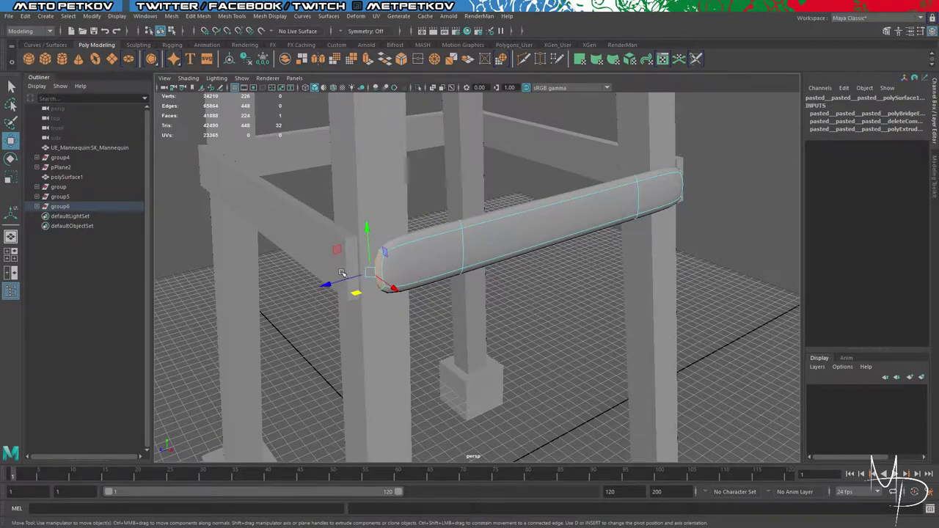
{"action": "key", "text": "1"}
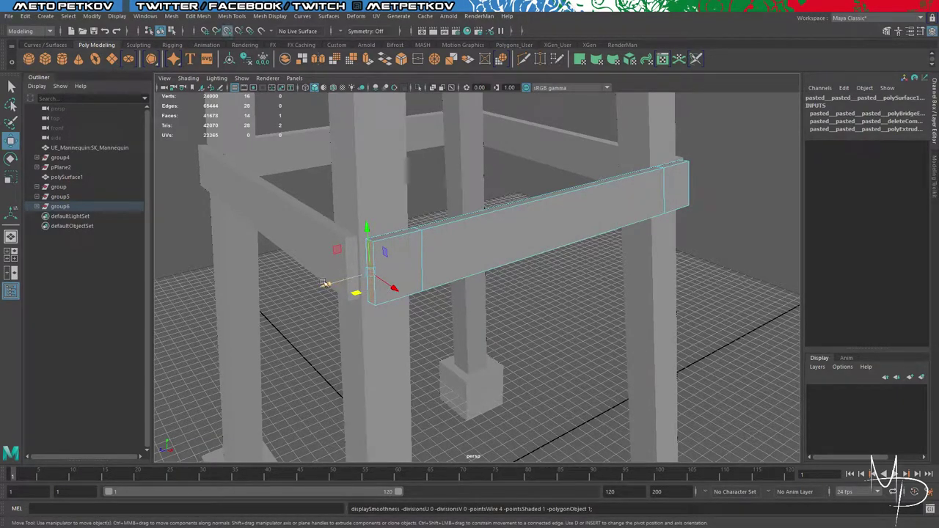
Step: Try to lengthen the crossbeam by moving its end face outward along its length at the corner leg
{"action": "left_click_drag", "start_coordinate": [328, 286], "coordinate": [350, 239]}
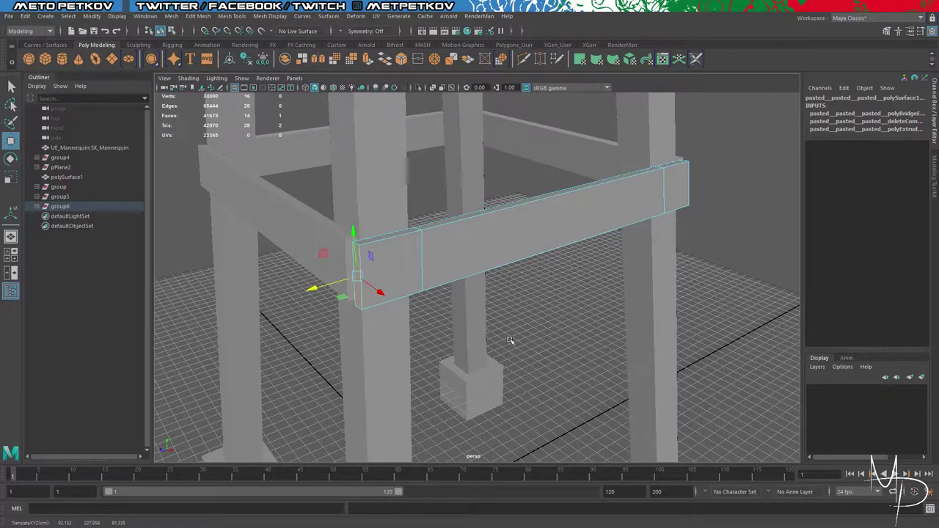
{"action": "left_click_drag", "start_coordinate": [510, 340], "coordinate": [555, 350], "text": "alt"}
{"action": "key", "text": "ctrl+z"}
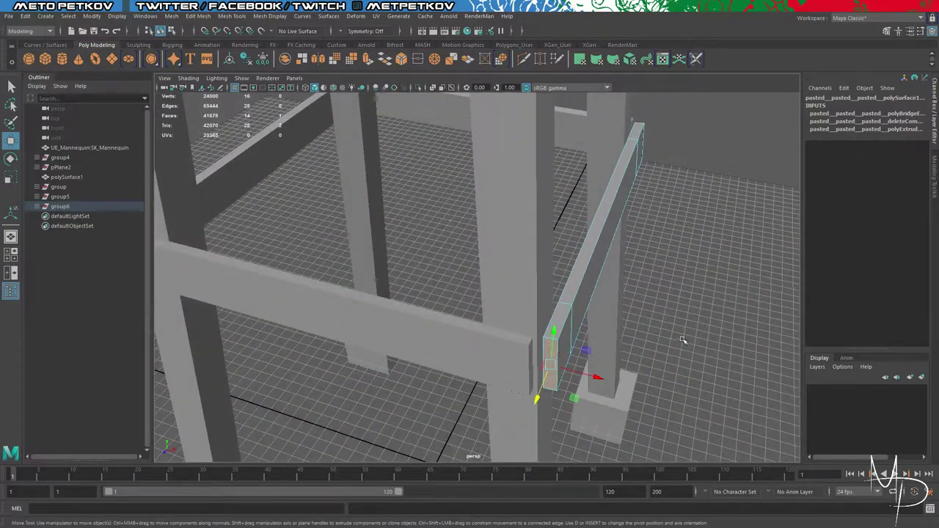
{"action": "left_click", "coordinate": [686, 333]}
Step: Create a polygon cube on the ground in front of the tower and set its Translate X, Y and Z to 0
{"action": "left_click_drag", "start_coordinate": [695, 288], "coordinate": [462, 255], "text": "alt"}
{"action": "scroll", "coordinate": [653, 266], "scroll_direction": "down", "scroll_amount": 8}
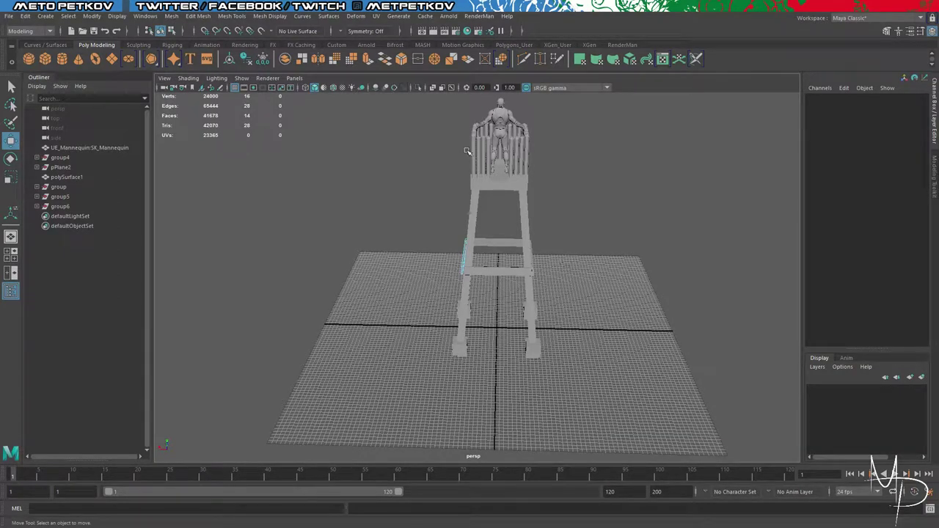
{"action": "left_click", "coordinate": [45, 58]}
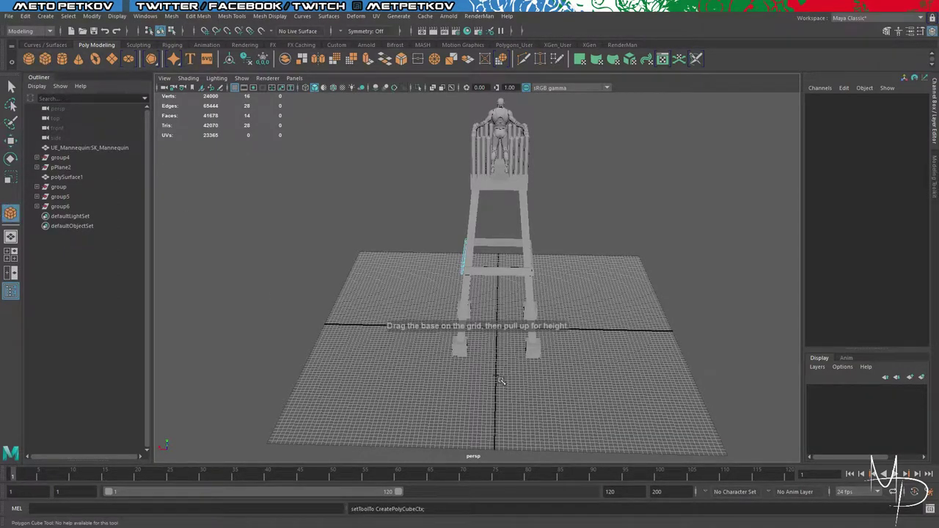
{"action": "left_click_drag", "start_coordinate": [502, 366], "coordinate": [511, 288]}
{"action": "left_click_drag", "start_coordinate": [911, 105], "coordinate": [913, 118]}
{"action": "type", "text": "0"}
{"action": "key", "text": "Return"}
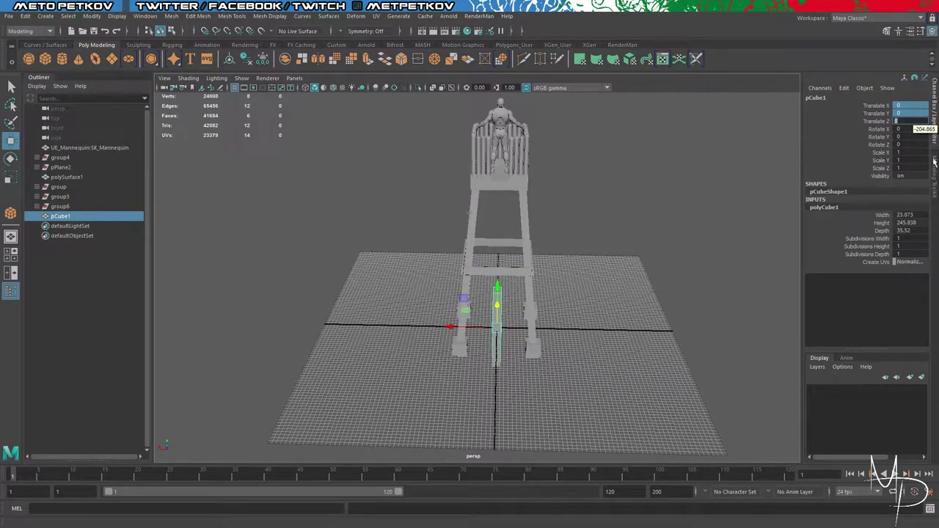
Step: Set the new cube's width and depth to 5 and its height to 200
{"action": "left_click_drag", "start_coordinate": [908, 214], "coordinate": [918, 231]}
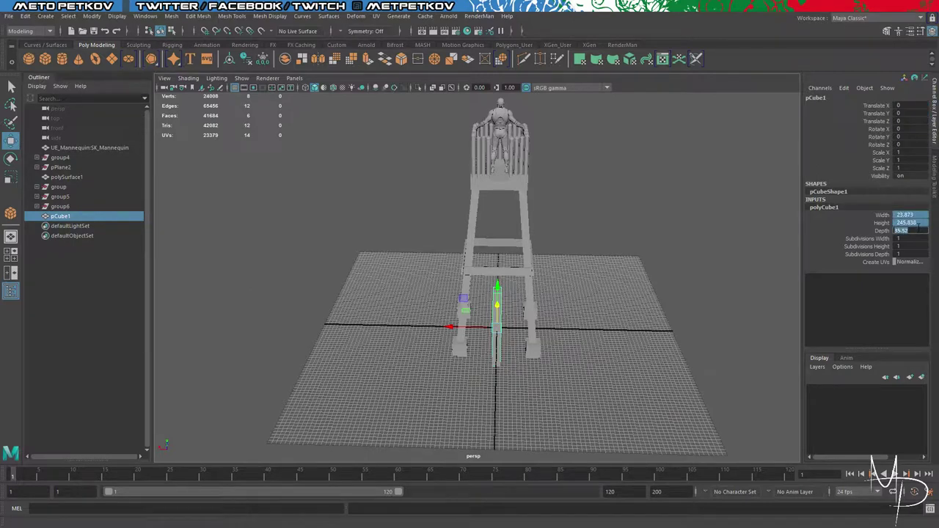
{"action": "type", "text": "5"}
{"action": "key", "text": "Return"}
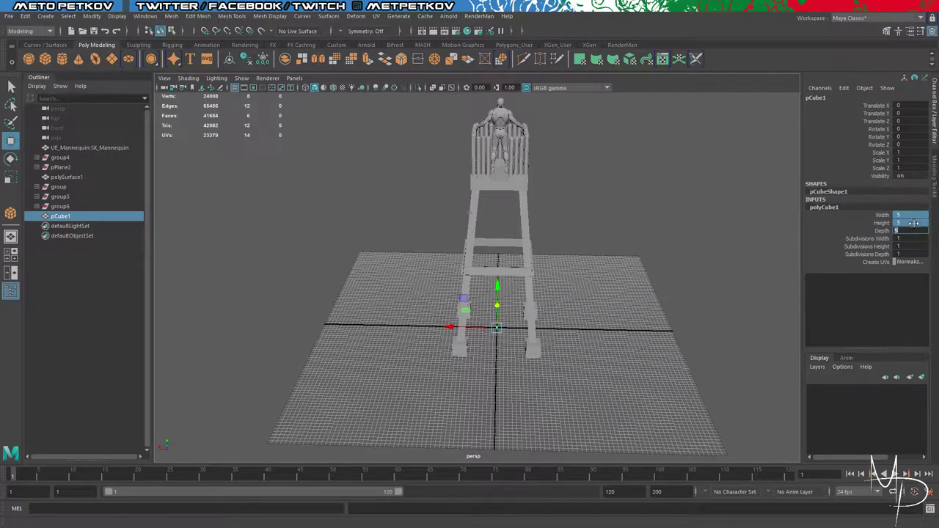
{"action": "left_click", "coordinate": [914, 223]}
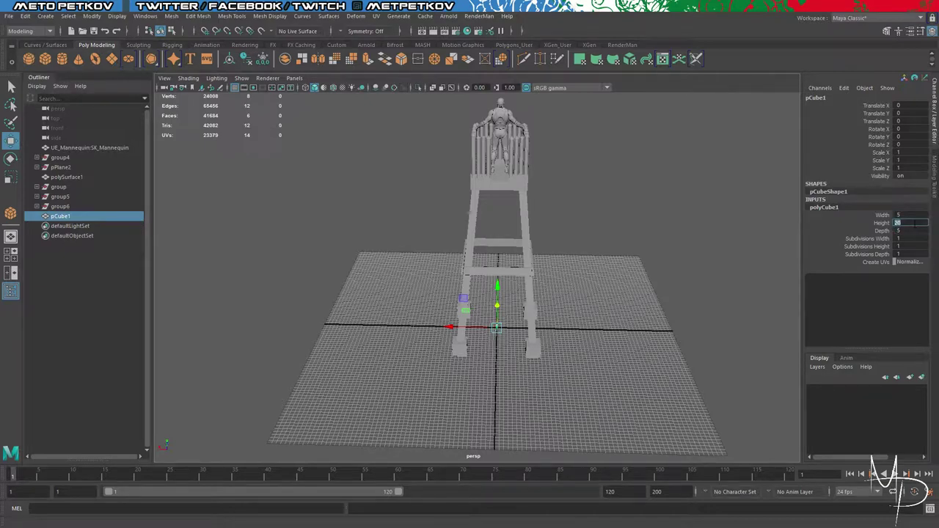
{"action": "type", "text": "200"}
{"action": "key", "text": "Return"}
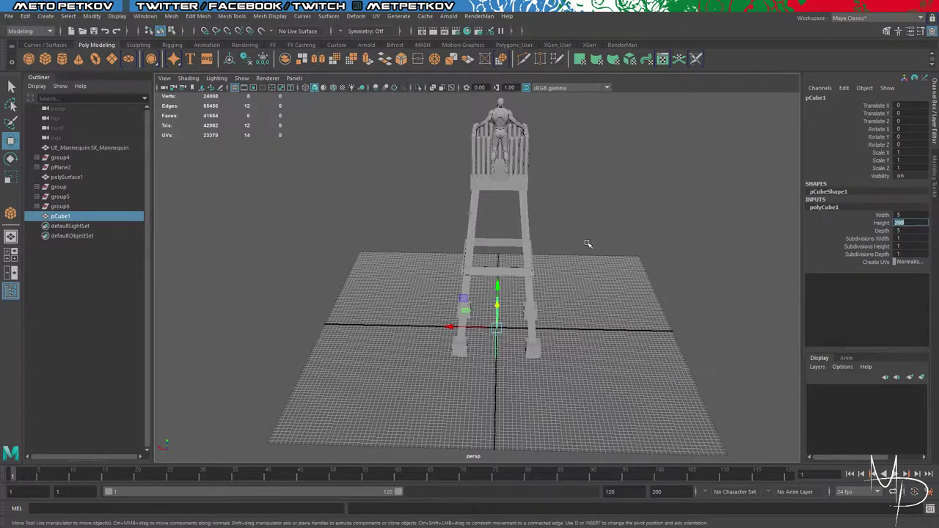
Step: Thicken the tall cube by setting both its width and depth to 10
{"action": "scroll", "coordinate": [557, 301], "scroll_direction": "up", "scroll_amount": 5}
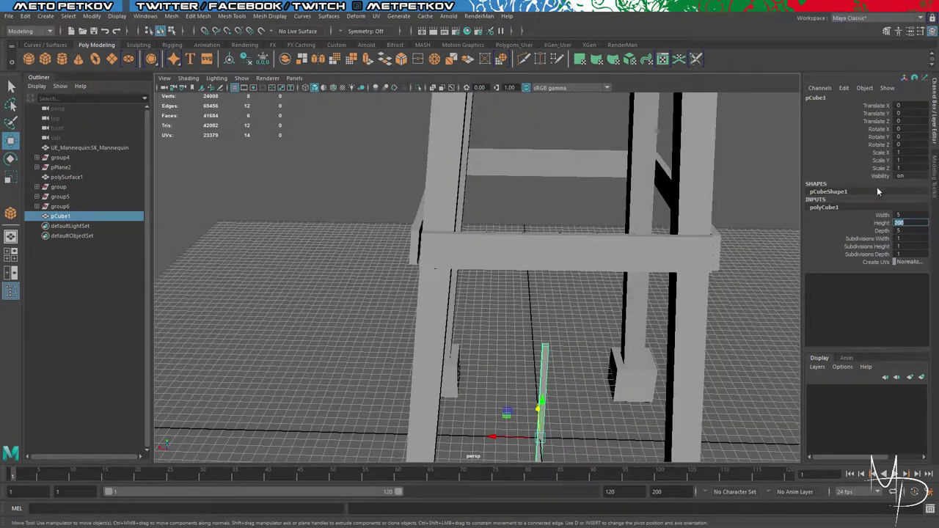
{"action": "left_click", "coordinate": [924, 216]}
{"action": "left_click", "coordinate": [911, 229]}
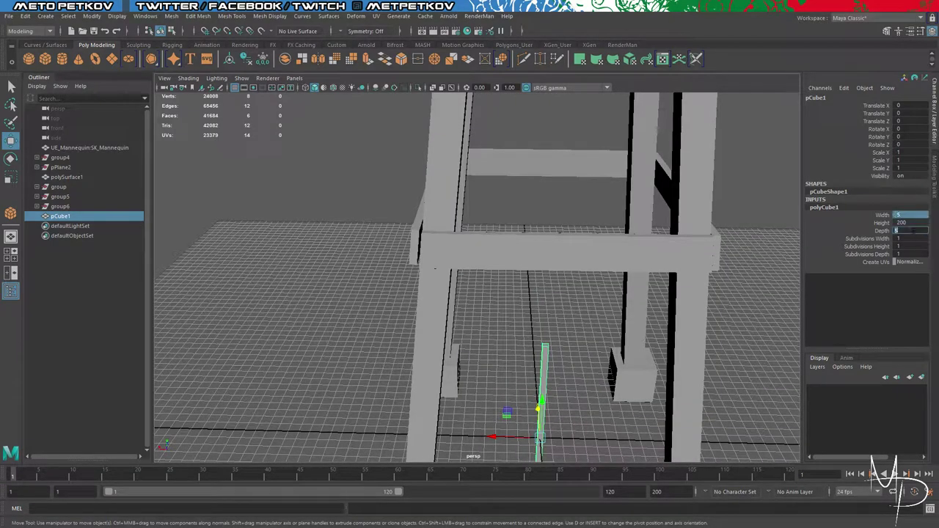
{"action": "key", "text": "Return"}
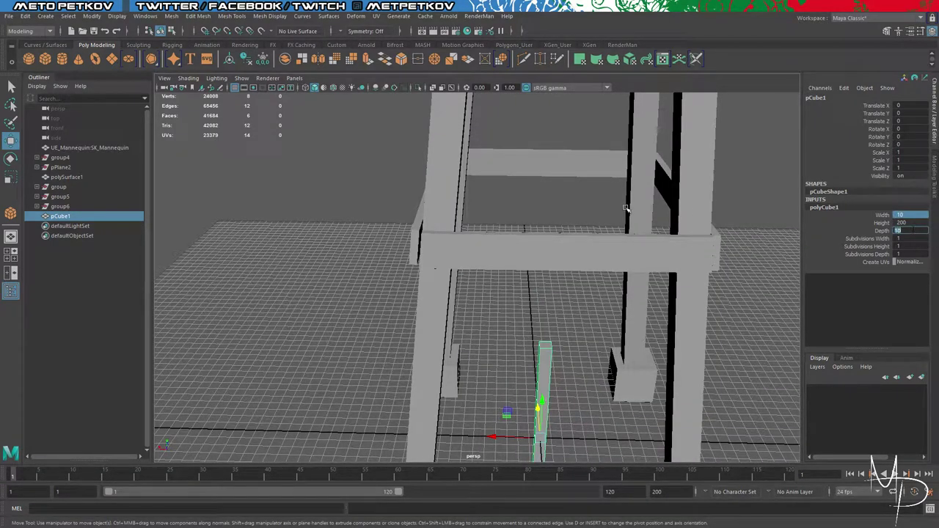
Step: Move the tall cube out from under the tower along Z to about -143
{"action": "scroll", "coordinate": [593, 206], "scroll_direction": "down", "scroll_amount": 5}
{"action": "left_click_drag", "start_coordinate": [622, 214], "coordinate": [659, 284], "text": "alt"}
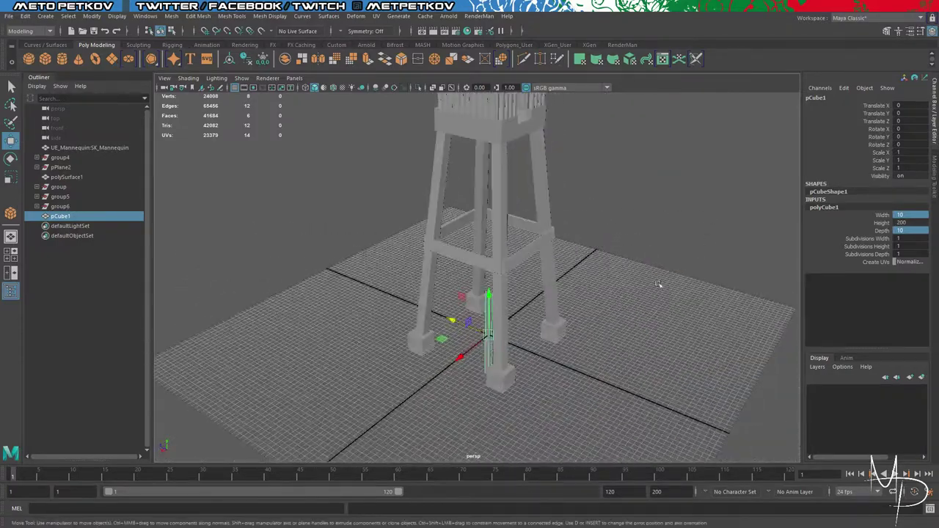
{"action": "left_click_drag", "start_coordinate": [461, 321], "coordinate": [517, 331]}
{"action": "left_click_drag", "start_coordinate": [666, 347], "coordinate": [538, 357], "text": "alt"}
{"action": "scroll", "coordinate": [554, 350], "scroll_direction": "down", "scroll_amount": 4}
{"action": "scroll", "coordinate": [537, 357], "scroll_direction": "up", "scroll_amount": 8}
{"action": "middle_click_drag", "start_coordinate": [531, 343], "coordinate": [505, 207], "text": "alt"}
Step: Shift the tall cube sideways off the centre line and set its Translate X to -40
{"action": "left_click_drag", "start_coordinate": [468, 328], "coordinate": [500, 328]}
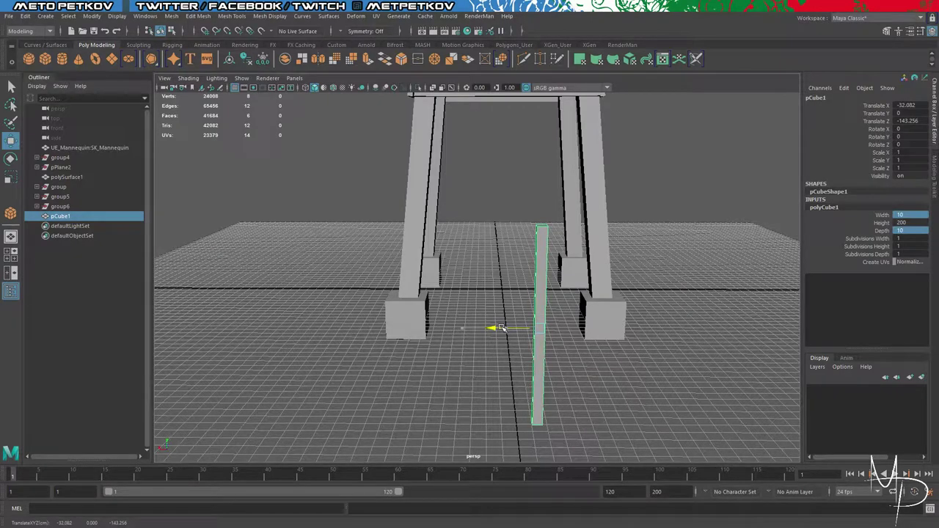
{"action": "type", "text": "-41"}
{"action": "key", "text": "Return"}
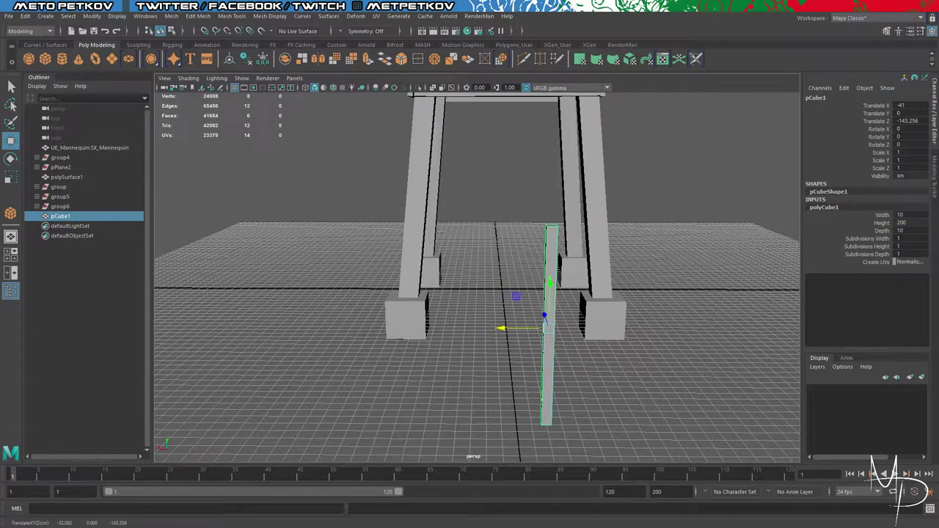
{"action": "double_click", "coordinate": [914, 105]}
{"action": "type", "text": "-40"}
{"action": "key", "text": "Return"}
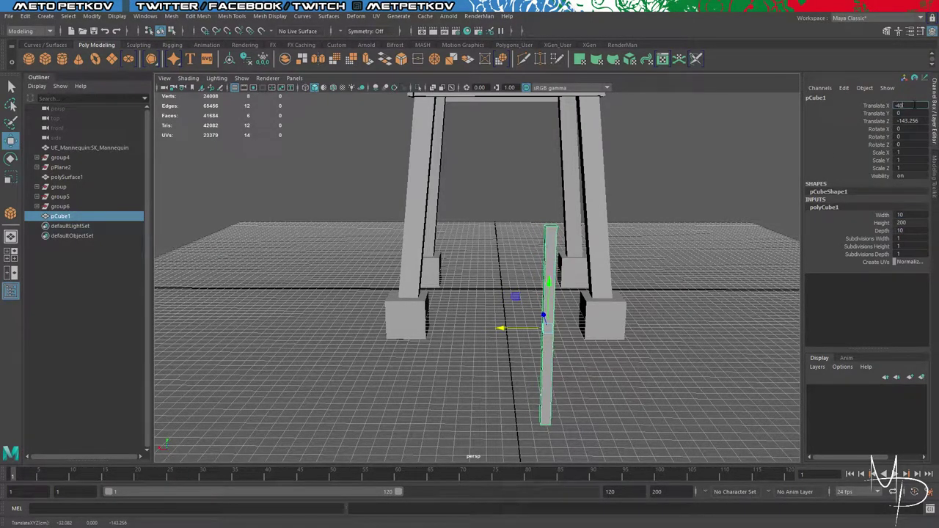
Step: Mirror the post across the world X axis in the + direction, combined with the original, to form a pair of posts
{"action": "left_click", "coordinate": [170, 16]}
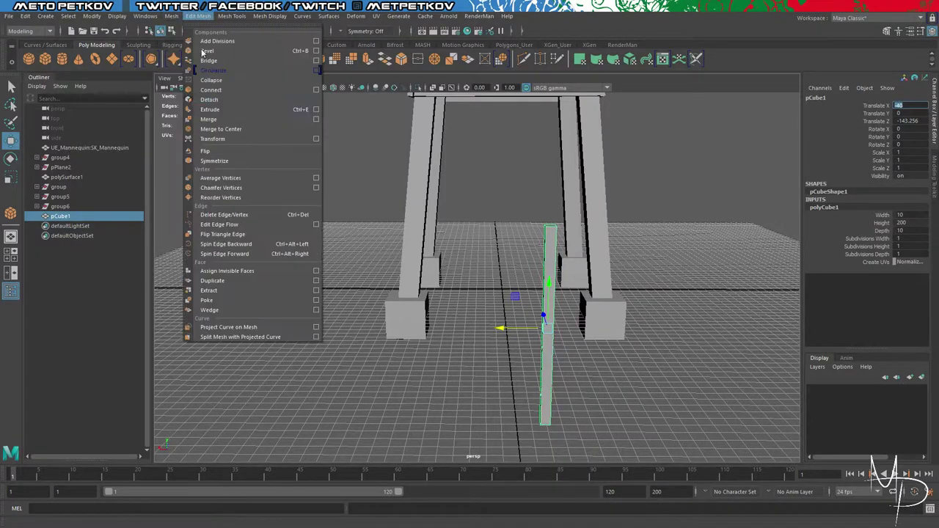
{"action": "mouse_move", "coordinate": [174, 18]}
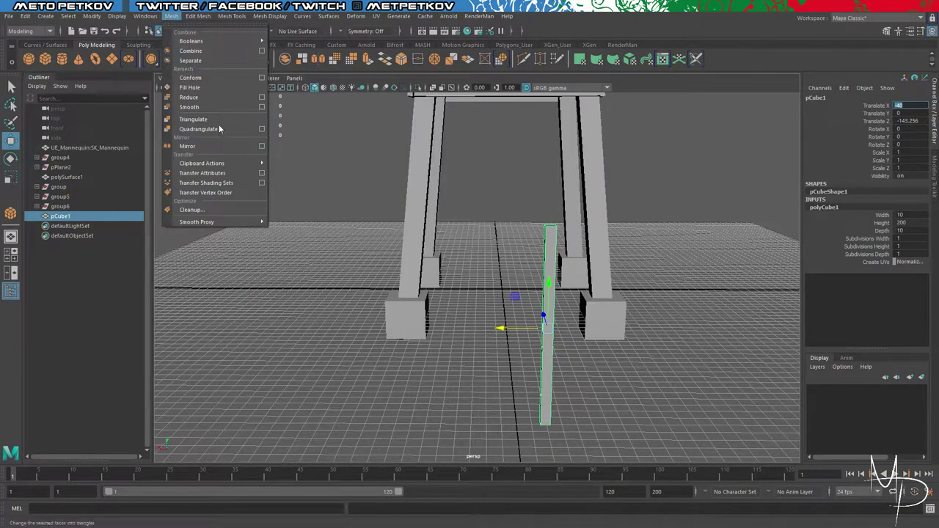
{"action": "left_click", "coordinate": [262, 146]}
{"action": "left_click", "coordinate": [669, 157]}
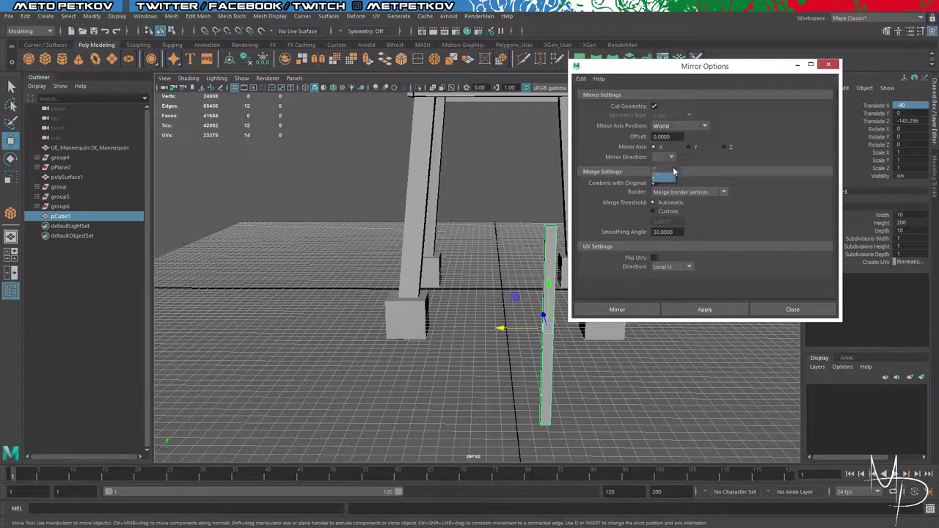
{"action": "left_click", "coordinate": [663, 173]}
{"action": "left_click", "coordinate": [707, 309]}
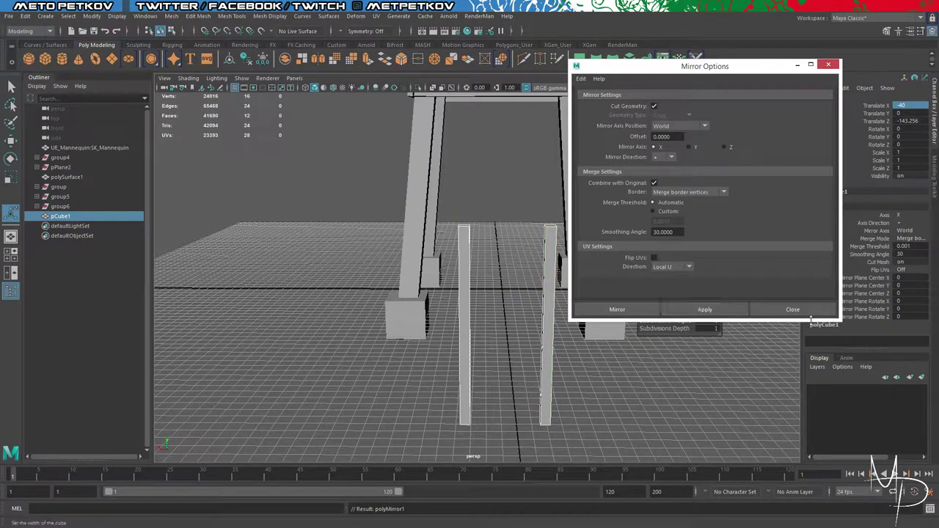
{"action": "left_click", "coordinate": [779, 309]}
{"action": "scroll", "coordinate": [551, 302], "scroll_direction": "down", "scroll_amount": 4}
{"action": "right_click_drag", "start_coordinate": [553, 237], "coordinate": [554, 211]}
{"action": "right_click_drag", "start_coordinate": [496, 242], "coordinate": [452, 240]}
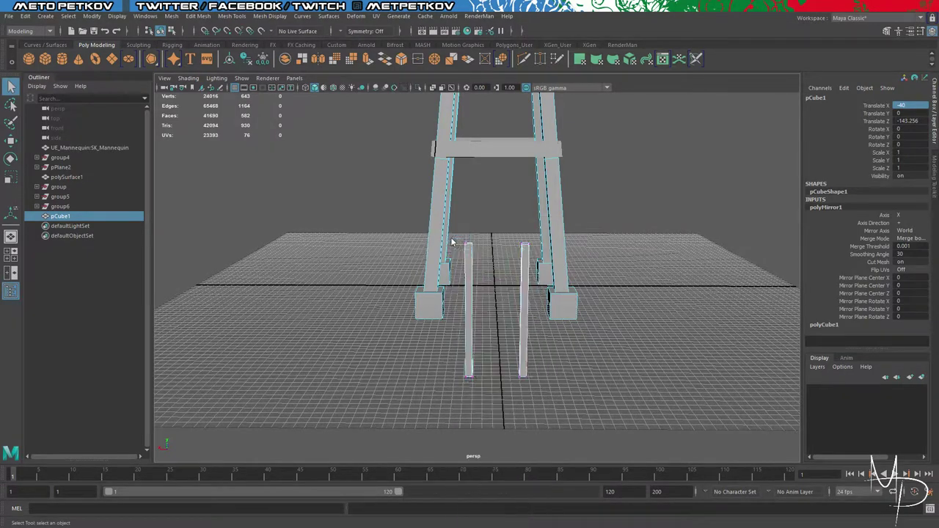
{"action": "left_click_drag", "start_coordinate": [450, 239], "coordinate": [552, 259]}
{"action": "left_click", "coordinate": [642, 280]}
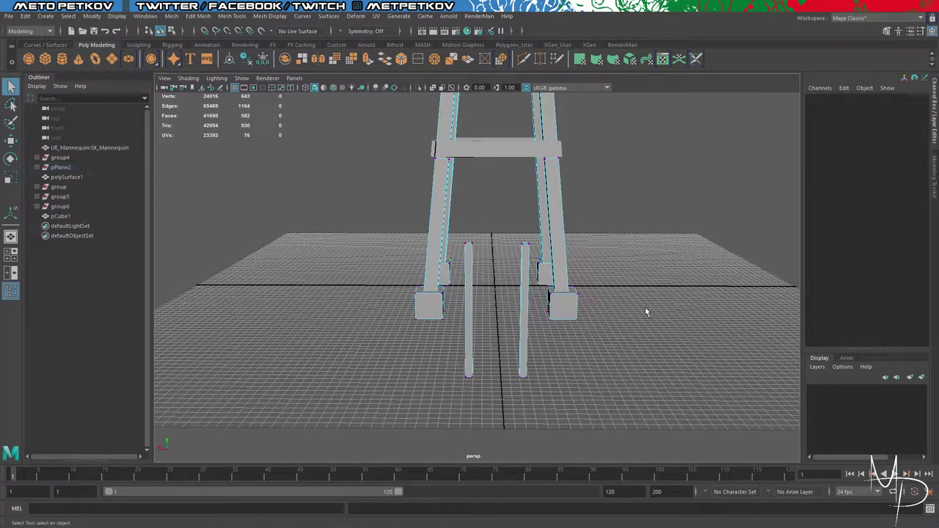
{"action": "right_click_drag", "start_coordinate": [669, 237], "coordinate": [702, 226]}
{"action": "left_click", "coordinate": [692, 254]}
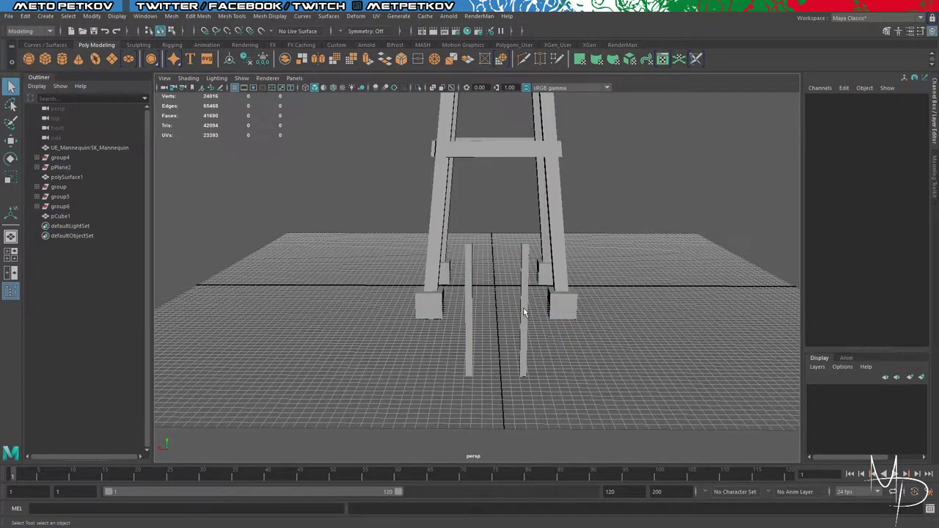
Step: Raise the top vertices of both posts to about 536 in Y, near the platform's railing, and return to object mode
{"action": "left_click", "coordinate": [524, 312]}
{"action": "right_click_drag", "start_coordinate": [474, 191], "coordinate": [428, 200]}
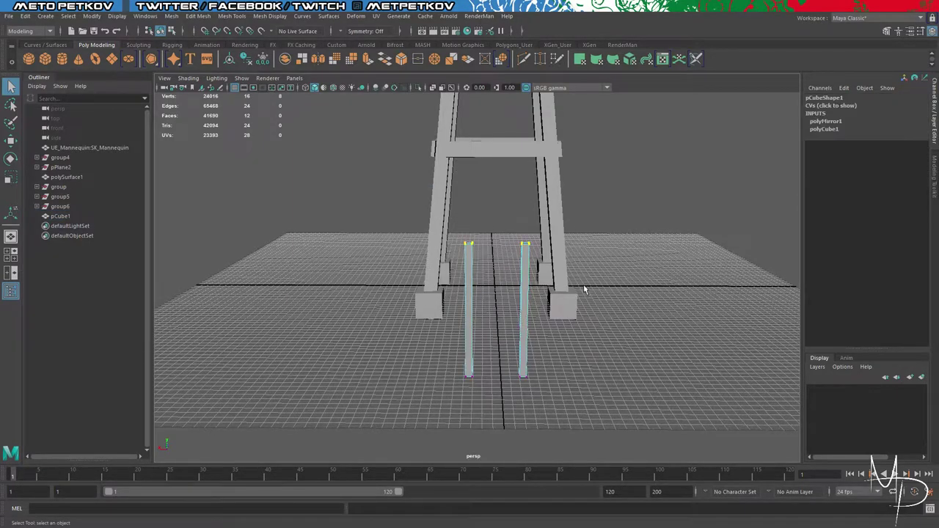
{"action": "left_click_drag", "start_coordinate": [616, 264], "coordinate": [694, 245], "text": "alt"}
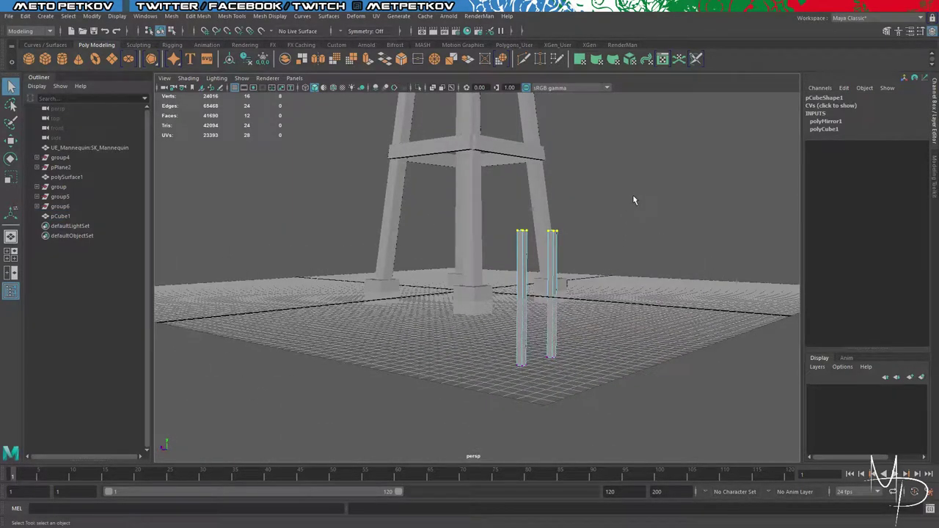
{"action": "middle_click_drag", "start_coordinate": [644, 245], "coordinate": [632, 282], "text": "alt"}
{"action": "key", "text": "w"}
{"action": "left_click_drag", "start_coordinate": [541, 288], "coordinate": [519, 55]}
{"action": "middle_click_drag", "start_coordinate": [603, 176], "coordinate": [572, 230], "text": "alt"}
{"action": "right_click_drag", "start_coordinate": [572, 230], "coordinate": [573, 210], "text": "alt"}
{"action": "left_click_drag", "start_coordinate": [587, 222], "coordinate": [617, 246], "text": "alt"}
{"action": "left_click_drag", "start_coordinate": [515, 184], "coordinate": [516, 140]}
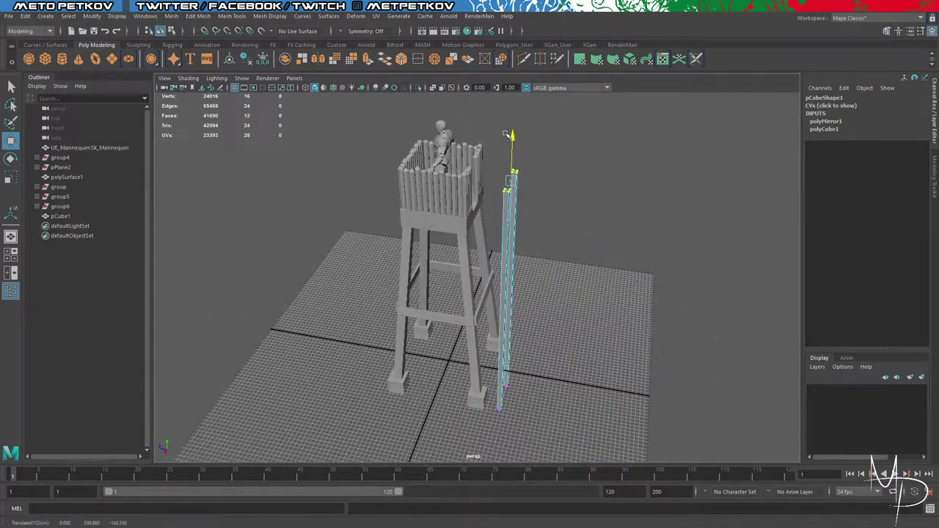
{"action": "left_click_drag", "start_coordinate": [603, 252], "coordinate": [554, 238], "text": "alt"}
{"action": "right_click_drag", "start_coordinate": [579, 220], "coordinate": [607, 210]}
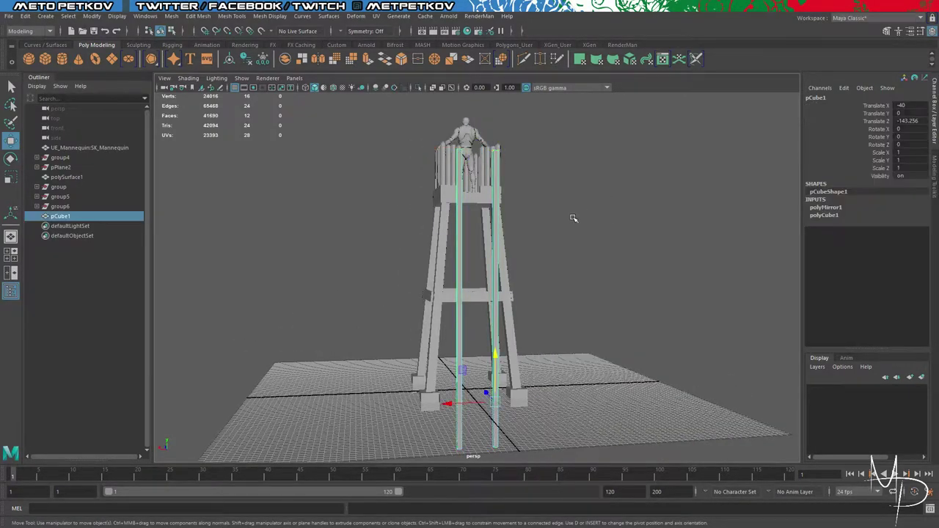
Step: Try to tilt the pair of posts by about -2 degrees around Z
{"action": "key", "text": "e"}
{"action": "left_click_drag", "start_coordinate": [479, 367], "coordinate": [475, 364]}
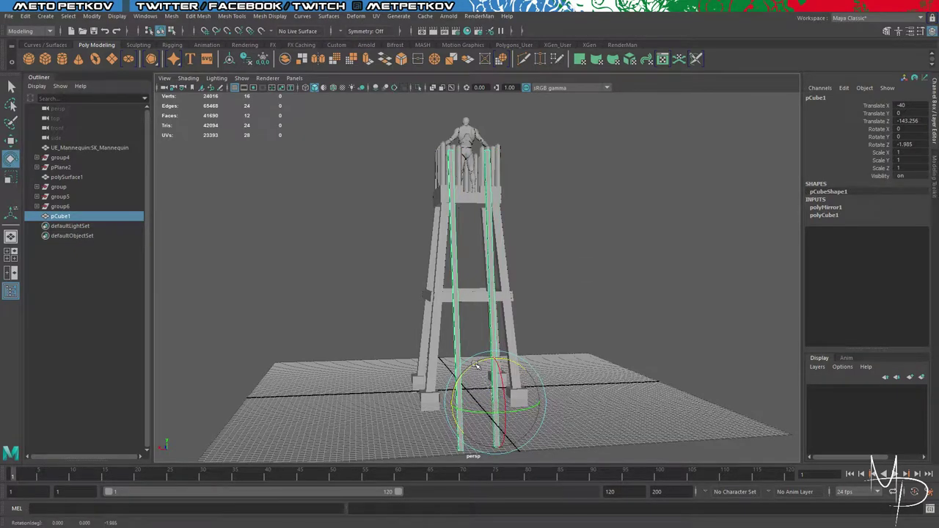
{"action": "key", "text": "ctrl+z"}
{"action": "left_click_drag", "start_coordinate": [648, 334], "coordinate": [644, 342], "text": "alt"}
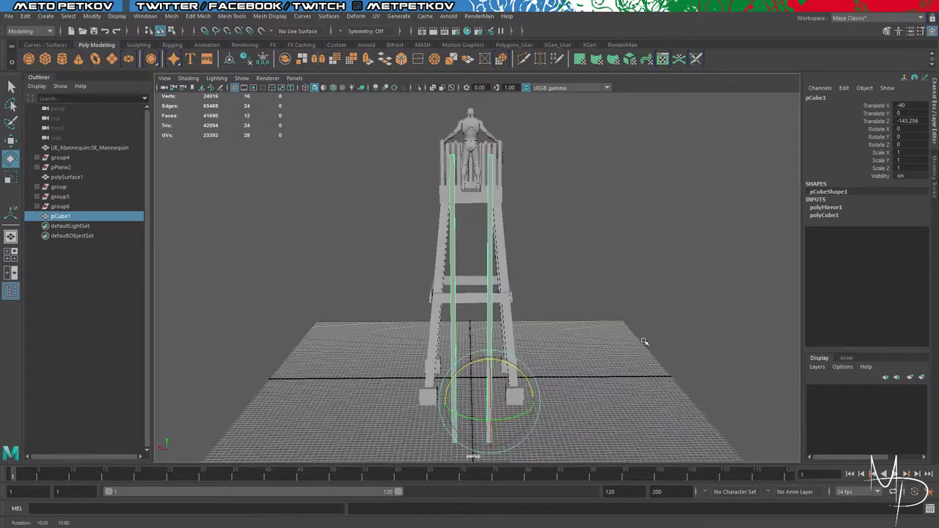
Step: Delete the mirrored copy of the ladder post, keeping only the original, and return to object mode
{"action": "key", "text": "F11"}
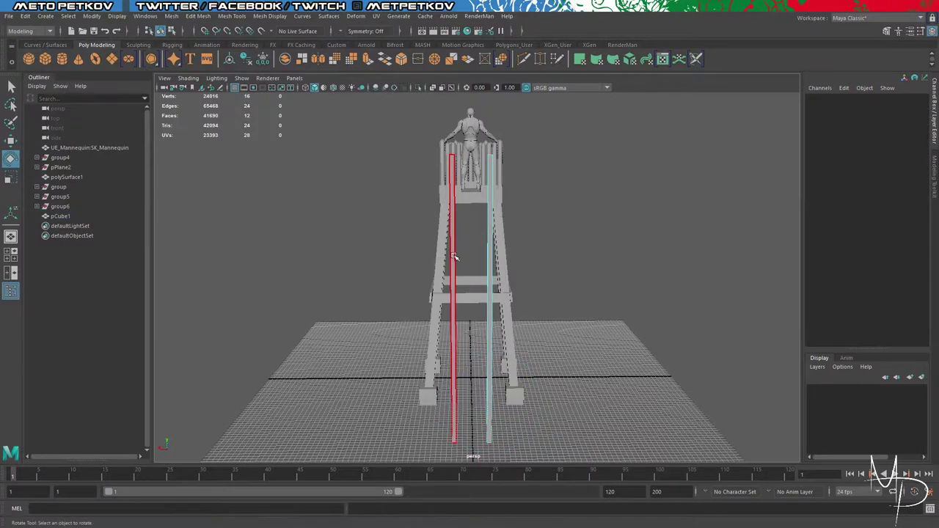
{"action": "left_click", "coordinate": [453, 257]}
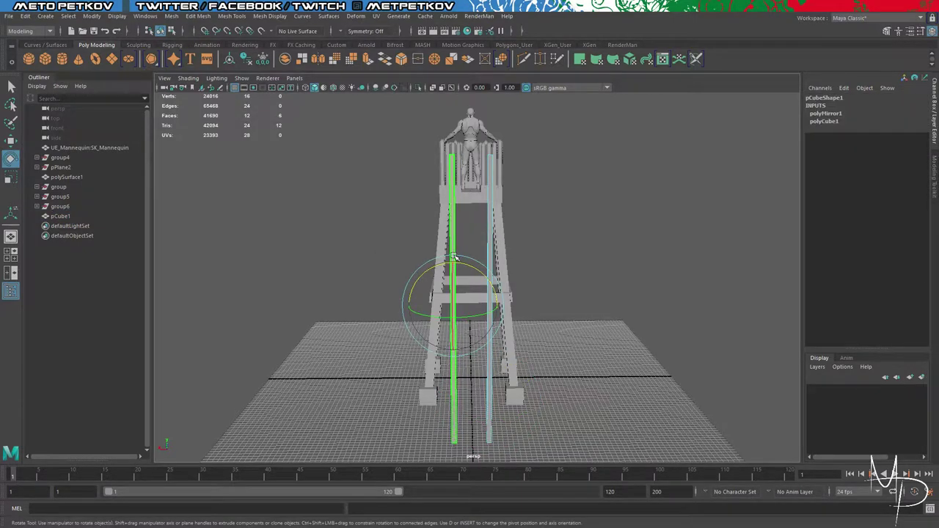
{"action": "key", "text": "Delete"}
{"action": "right_click_drag", "start_coordinate": [493, 251], "coordinate": [550, 221]}
{"action": "key", "text": "w"}
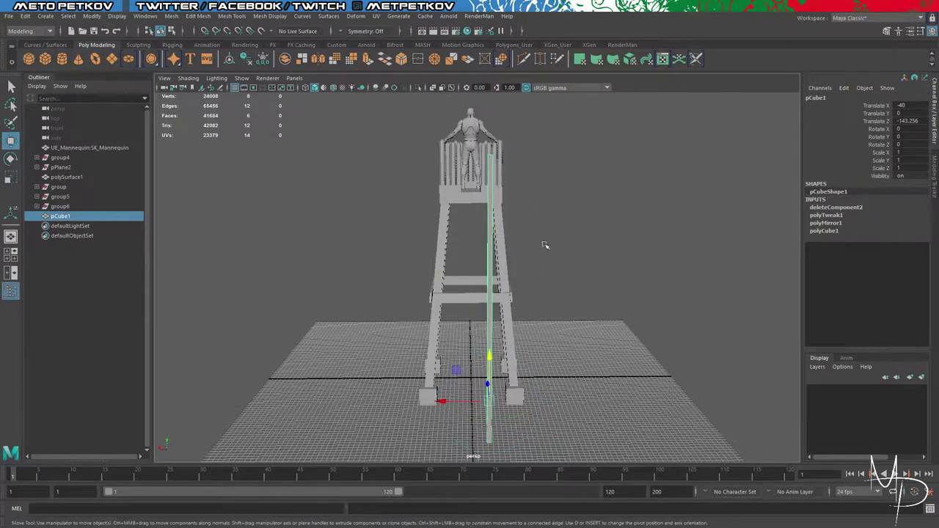
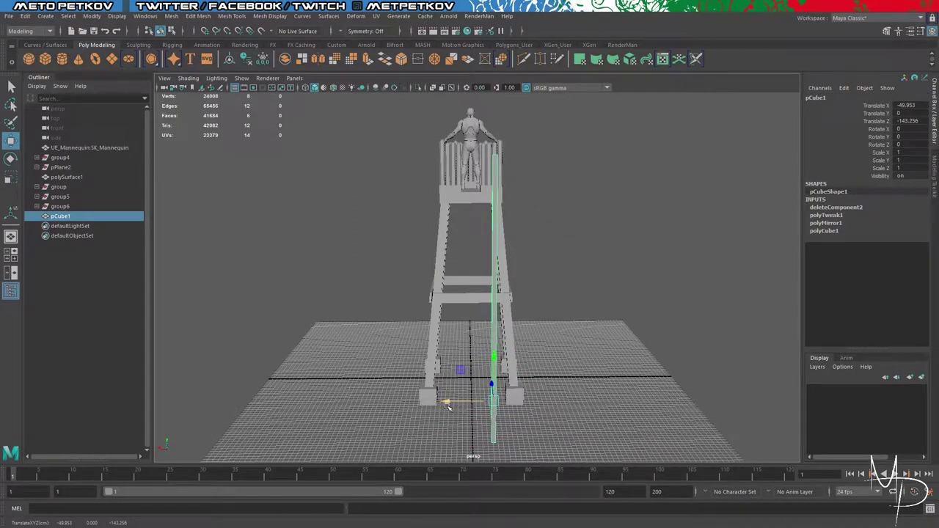
Step: Move the remaining post to about -42 in X and closer to the tower, at about -123 in Z
{"action": "left_click_drag", "start_coordinate": [446, 403], "coordinate": [442, 404]}
{"action": "left_click_drag", "start_coordinate": [614, 341], "coordinate": [719, 330], "text": "alt"}
{"action": "left_click_drag", "start_coordinate": [465, 375], "coordinate": [452, 376]}
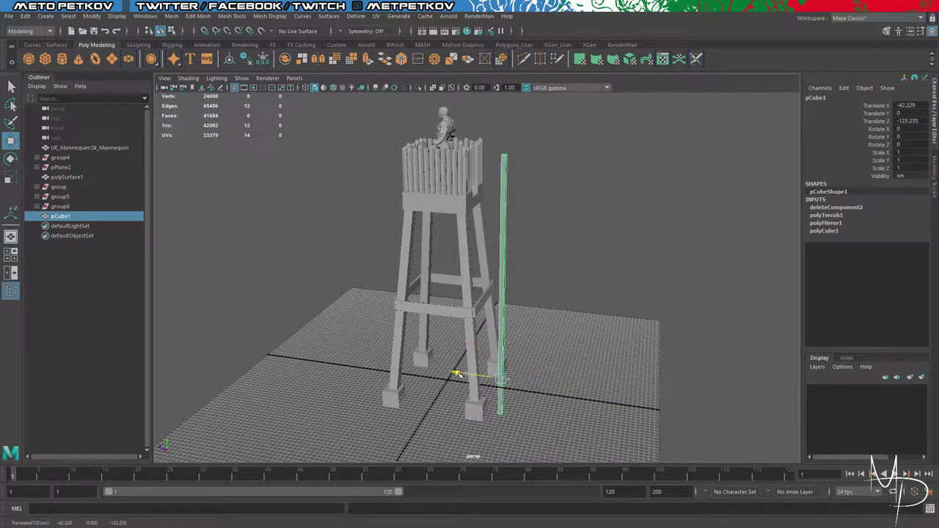
Step: Lean the post towards the tower by about 7 degrees around X and shift it outwards to about -132 in Z
{"action": "key", "text": "e"}
{"action": "left_click_drag", "start_coordinate": [489, 339], "coordinate": [485, 339]}
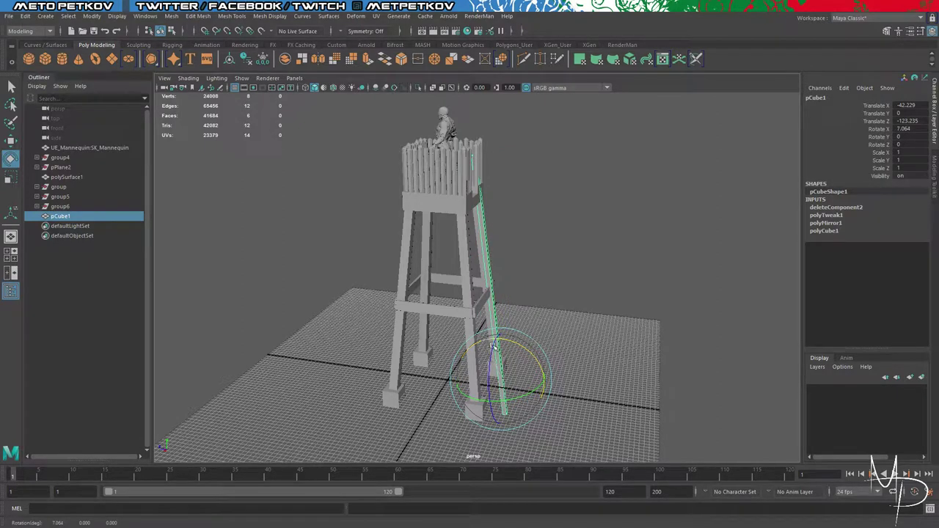
{"action": "key", "text": "w"}
{"action": "mouse_move", "coordinate": [473, 374]}
{"action": "left_mouse_down"}
{"action": "mouse_move", "coordinate": [461, 377]}
{"action": "mouse_move", "coordinate": [475, 375]}
{"action": "left_mouse_up"}
Step: Tilt the post inwards towards the centre line by about -1.7 degrees around Z
{"action": "left_click_drag", "start_coordinate": [656, 334], "coordinate": [465, 361], "text": "alt"}
{"action": "key", "text": "e"}
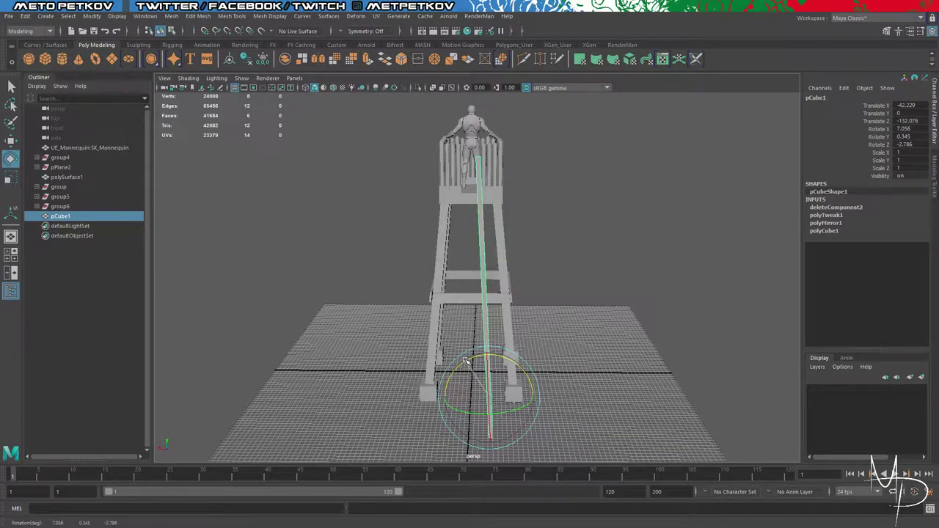
{"action": "left_click_drag", "start_coordinate": [465, 360], "coordinate": [465, 360]}
{"action": "left_click_drag", "start_coordinate": [585, 272], "coordinate": [660, 278], "text": "alt"}
{"action": "scroll", "coordinate": [495, 191], "scroll_direction": "up", "scroll_amount": 5}
{"action": "scroll", "coordinate": [495, 192], "scroll_direction": "down", "scroll_amount": 1}
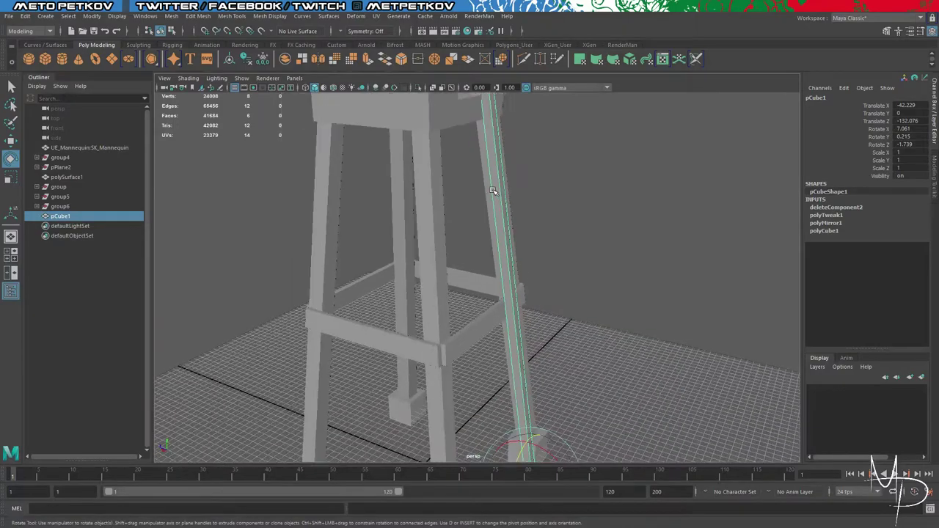
{"action": "left_click_drag", "start_coordinate": [624, 225], "coordinate": [429, 256], "text": "alt"}
Step: Move the post closer to the tower, to about -127 in Z, and set its lean to about 6.1 degrees around X
{"action": "key", "text": "w"}
{"action": "scroll", "coordinate": [450, 359], "scroll_direction": "down", "scroll_amount": 6}
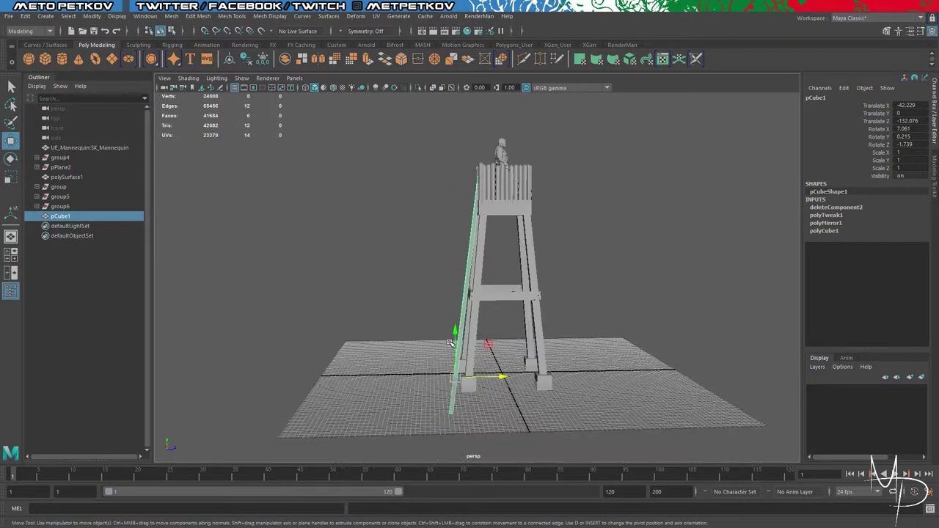
{"action": "scroll", "coordinate": [464, 374], "scroll_direction": "up", "scroll_amount": 4}
{"action": "left_click_drag", "start_coordinate": [490, 450], "coordinate": [495, 452]}
{"action": "middle_click_drag", "start_coordinate": [502, 227], "coordinate": [515, 322], "text": "alt"}
{"action": "scroll", "coordinate": [487, 328], "scroll_direction": "down", "scroll_amount": 2}
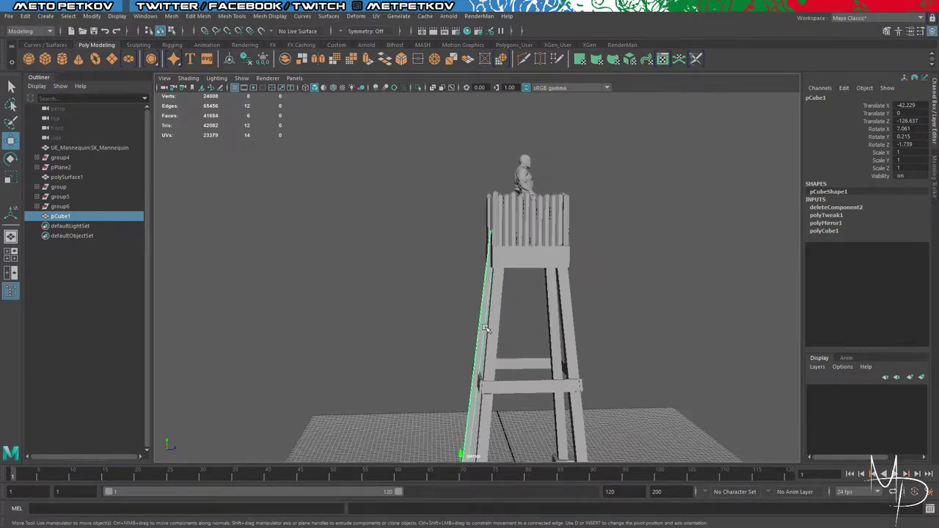
{"action": "key", "text": "e"}
{"action": "middle_click_drag", "start_coordinate": [512, 367], "coordinate": [518, 257], "text": "alt"}
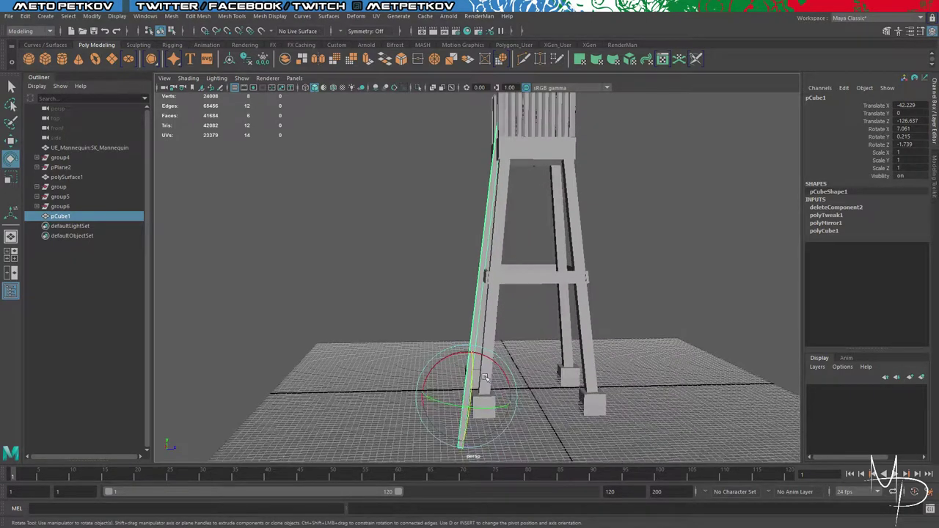
{"action": "left_click_drag", "start_coordinate": [437, 363], "coordinate": [436, 364]}
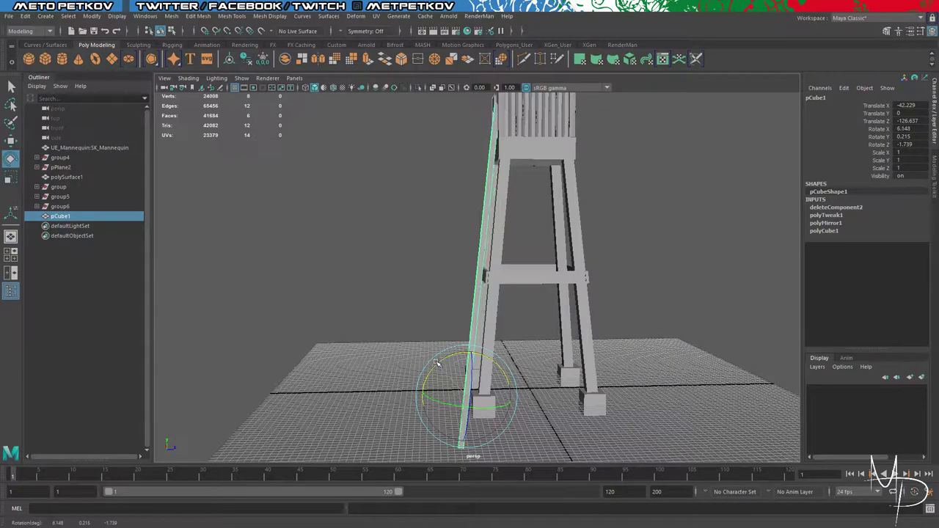
{"action": "left_click_drag", "start_coordinate": [543, 319], "coordinate": [616, 325], "text": "alt"}
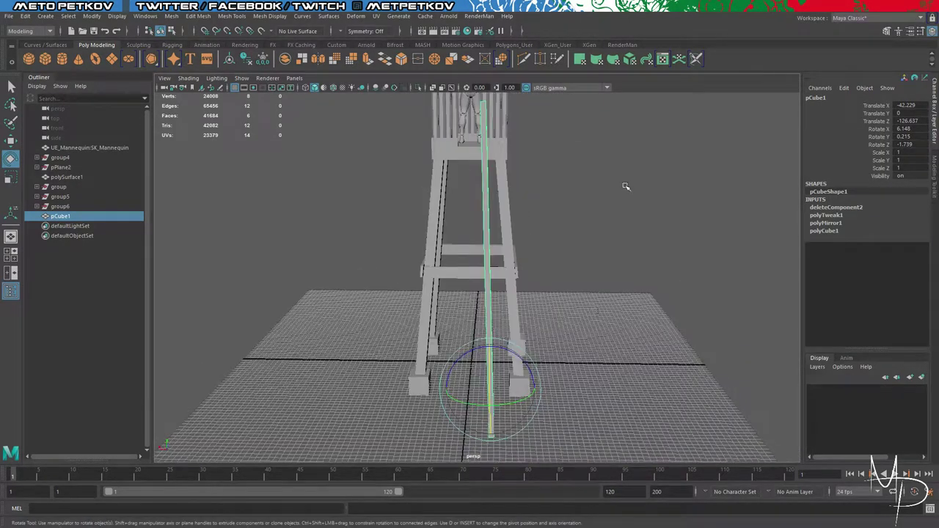
{"action": "right_click_drag", "start_coordinate": [499, 142], "coordinate": [498, 165]}
{"action": "left_click_drag", "start_coordinate": [497, 166], "coordinate": [616, 189], "text": "alt"}
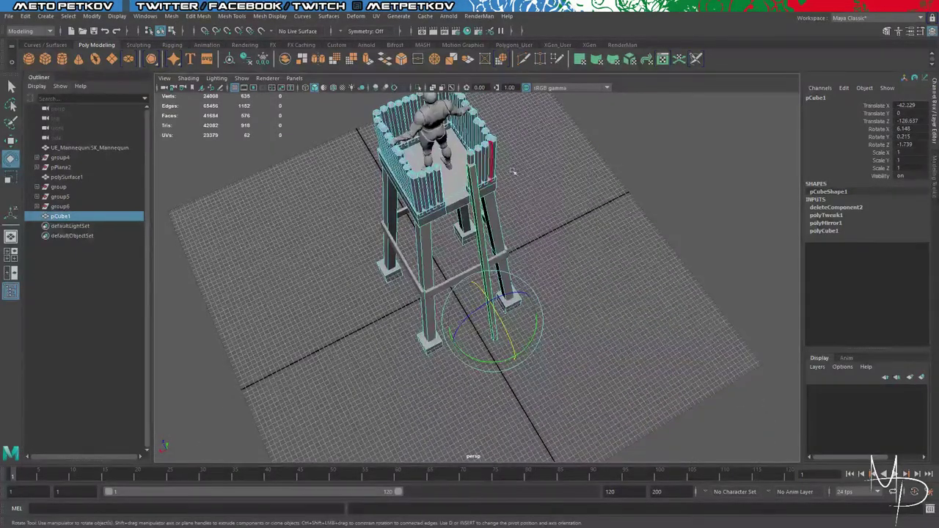
{"action": "left_click", "coordinate": [591, 160]}
{"action": "right_click_drag", "start_coordinate": [591, 160], "coordinate": [609, 155]}
{"action": "left_click", "coordinate": [608, 157]}
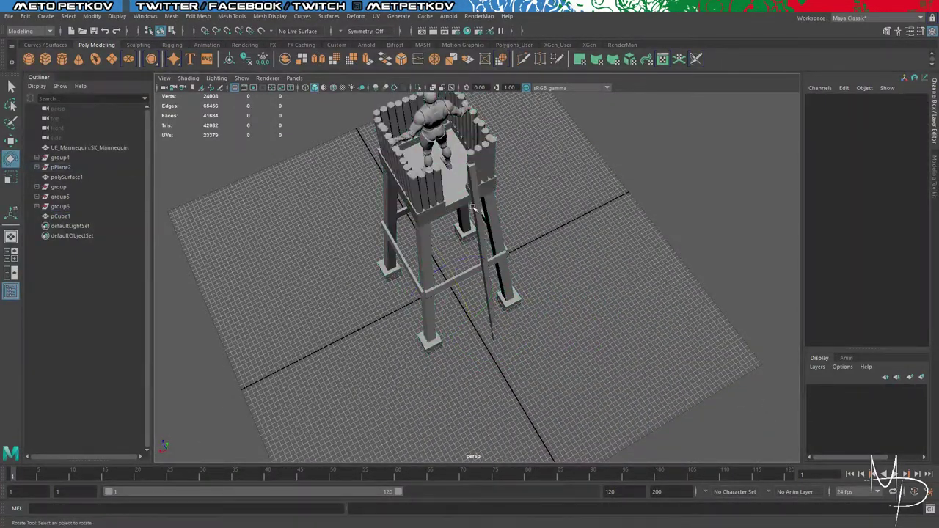
Step: Lower the post's top face from the top of the railing to just above the platform floor
{"action": "left_click", "coordinate": [478, 208]}
{"action": "right_click_drag", "start_coordinate": [549, 153], "coordinate": [555, 130]}
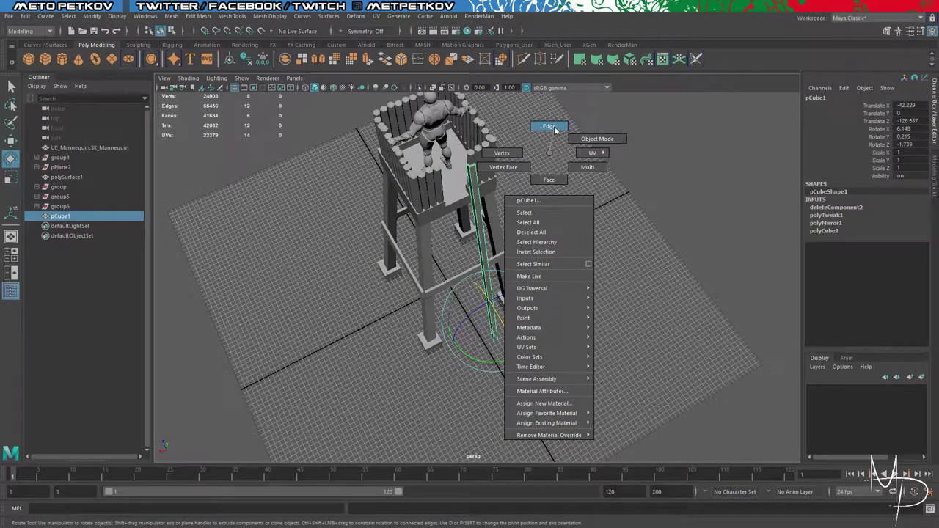
{"action": "right_click_drag", "start_coordinate": [555, 130], "coordinate": [556, 180]}
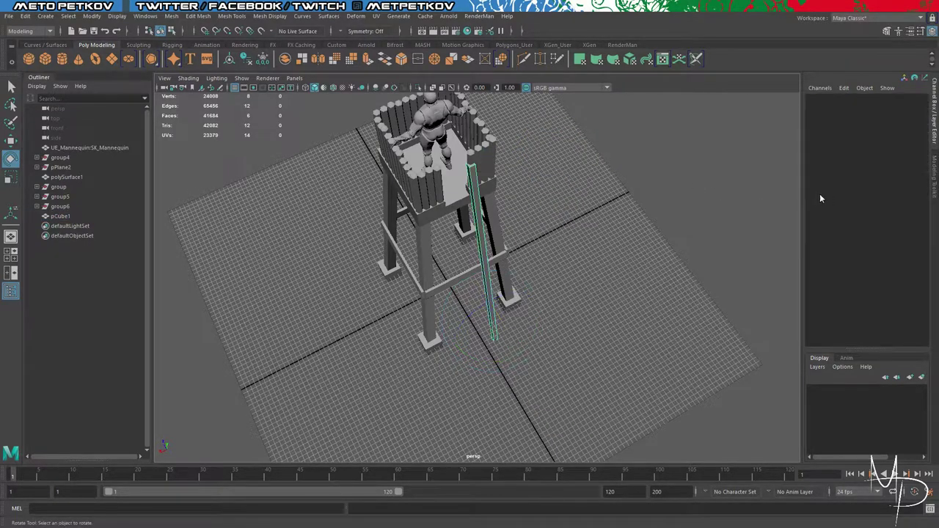
{"action": "left_click", "coordinate": [472, 166]}
{"action": "key", "text": "w"}
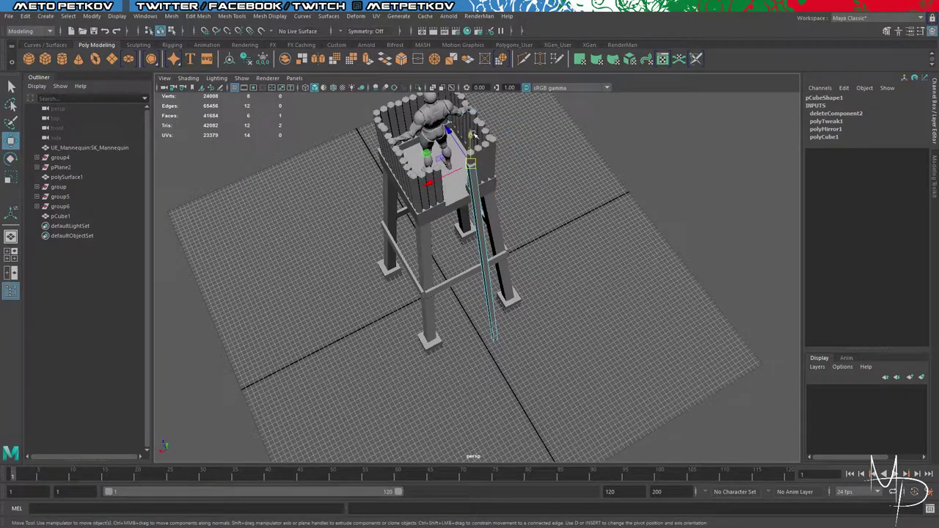
{"action": "left_click_drag", "start_coordinate": [472, 138], "coordinate": [475, 163]}
Step: Select the post's bottom face and raise it to ground level using grid snapping
{"action": "left_click_drag", "start_coordinate": [602, 262], "coordinate": [557, 202], "text": "alt"}
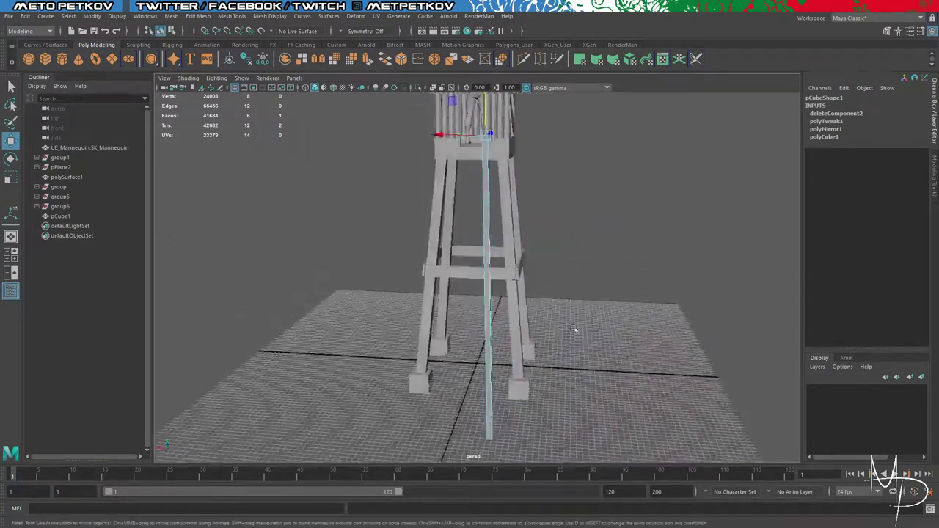
{"action": "middle_click_drag", "start_coordinate": [544, 385], "coordinate": [526, 224], "text": "alt"}
{"action": "left_click_drag", "start_coordinate": [505, 297], "coordinate": [518, 198], "text": "alt"}
{"action": "scroll", "coordinate": [507, 261], "scroll_direction": "up", "scroll_amount": 5}
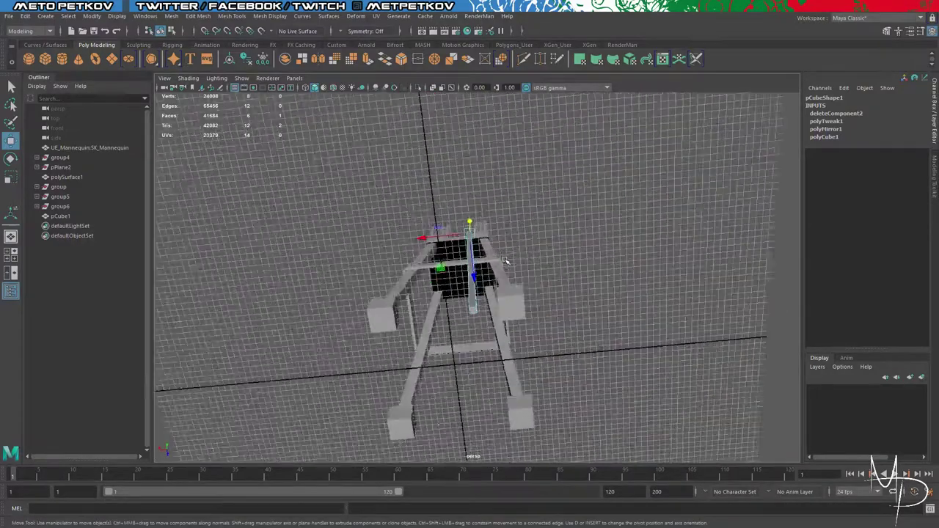
{"action": "left_click", "coordinate": [471, 333]}
{"action": "left_click_drag", "start_coordinate": [565, 247], "coordinate": [583, 322], "text": "alt"}
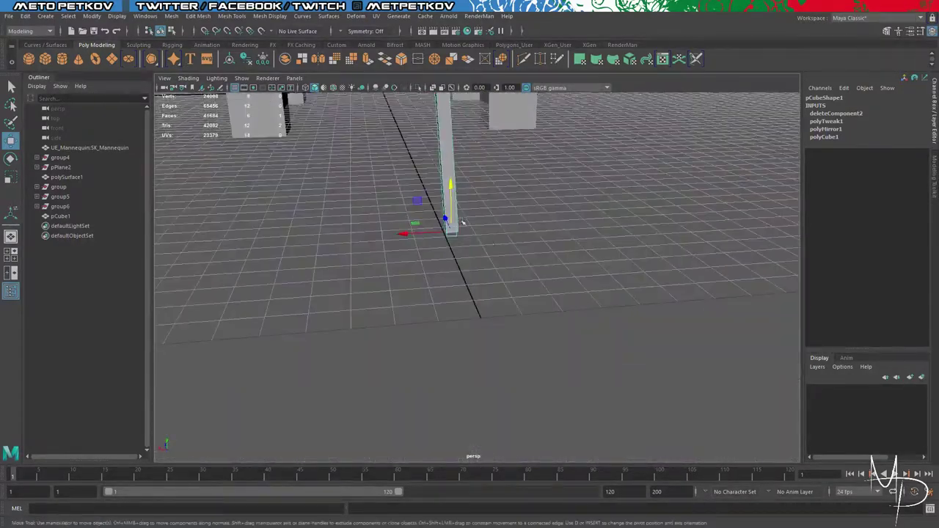
{"action": "scroll", "coordinate": [456, 219], "scroll_direction": "down", "scroll_amount": 5}
{"action": "left_click_drag", "start_coordinate": [470, 214], "coordinate": [467, 208]}
{"action": "left_click_drag", "start_coordinate": [520, 273], "coordinate": [630, 255], "text": "alt"}
{"action": "key", "text": "x"}
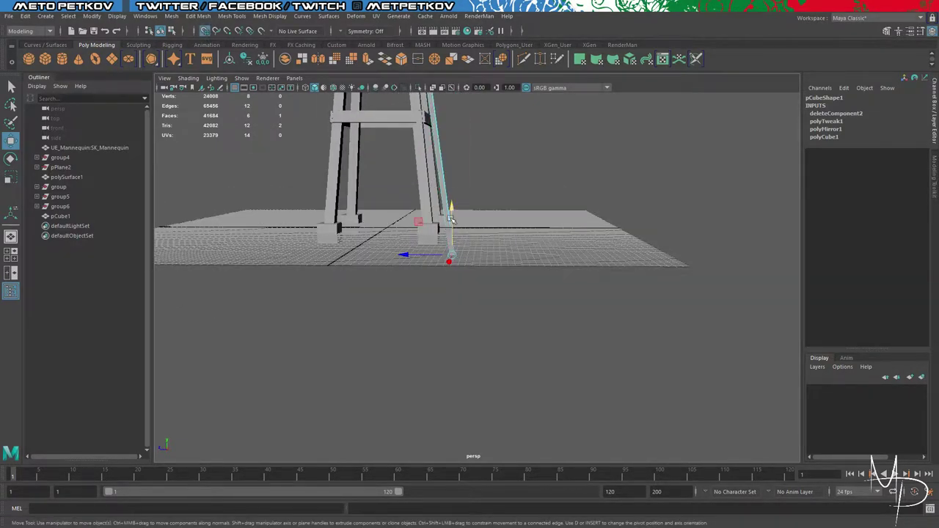
{"action": "left_click_drag", "start_coordinate": [452, 218], "coordinate": [389, 229]}
{"action": "left_click_drag", "start_coordinate": [590, 239], "coordinate": [485, 253], "text": "alt"}
{"action": "left_click", "coordinate": [528, 233]}
{"action": "middle_click_drag", "start_coordinate": [528, 233], "coordinate": [503, 356], "text": "alt"}
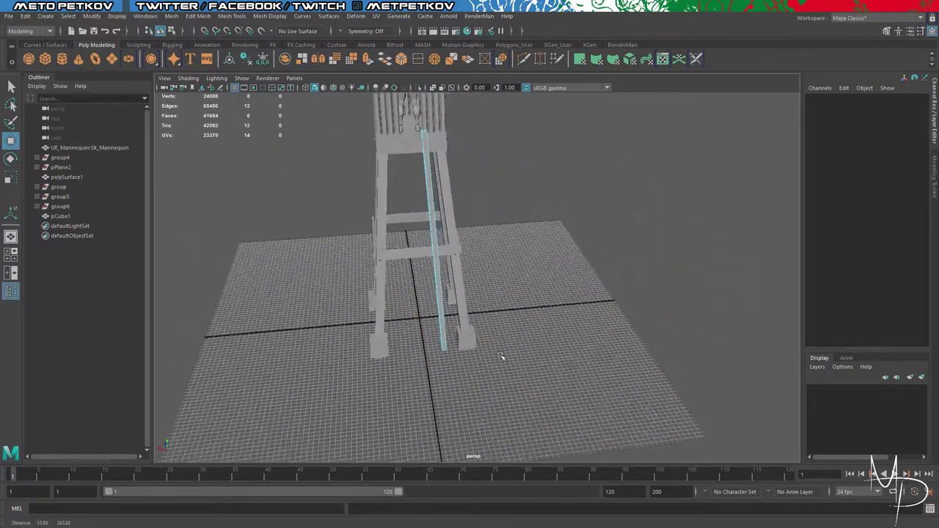
Step: Mirror the leaning post across the world X axis in the + direction, combined with the original
{"action": "mouse_move", "coordinate": [503, 316]}
{"action": "left_mouse_down", "text": "alt"}
{"action": "mouse_move", "coordinate": [576, 310]}
{"action": "mouse_move", "coordinate": [493, 311]}
{"action": "left_mouse_up", "text": "alt"}
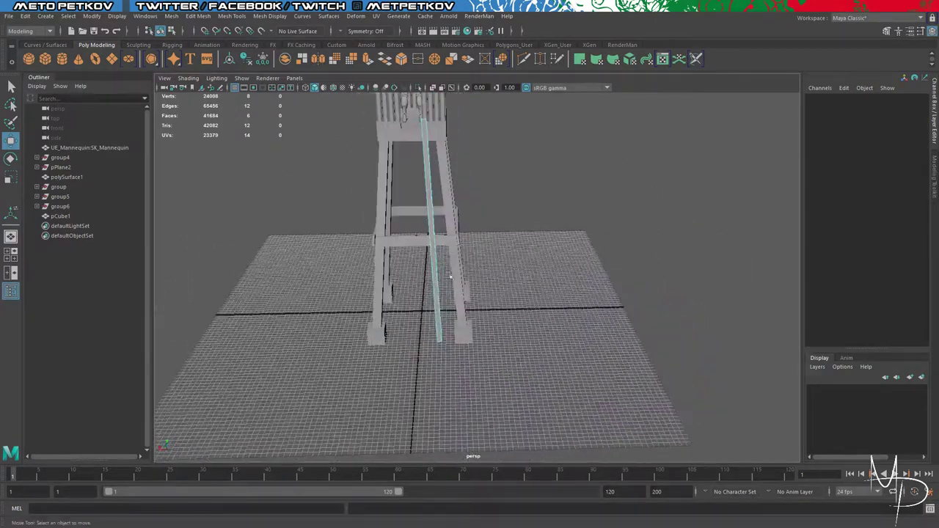
{"action": "right_click", "coordinate": [430, 206]}
{"action": "right_click_drag", "start_coordinate": [430, 204], "coordinate": [475, 191]}
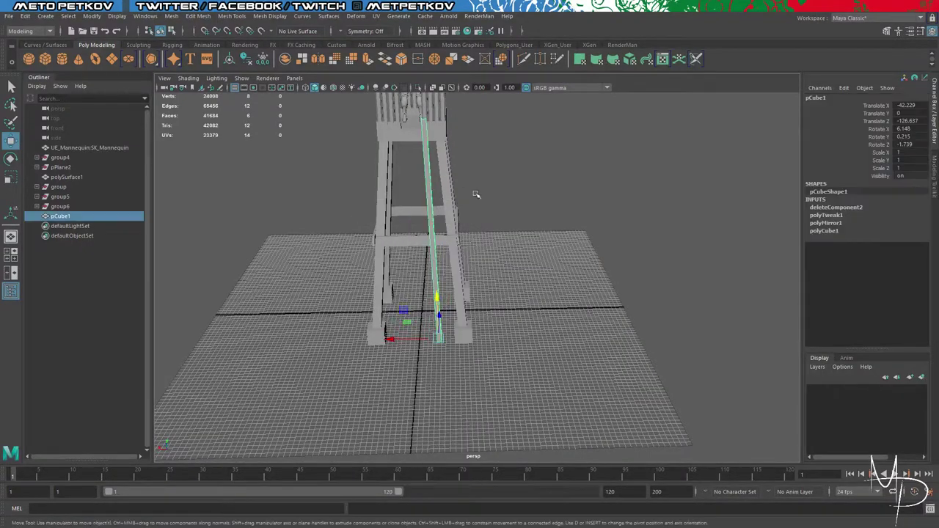
{"action": "left_click", "coordinate": [556, 210]}
{"action": "left_click", "coordinate": [430, 209]}
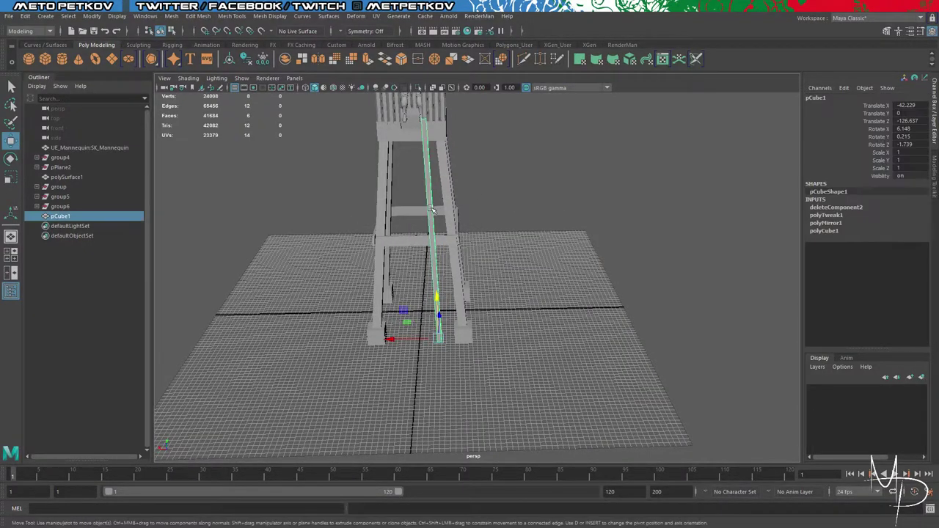
{"action": "left_click", "coordinate": [197, 15]}
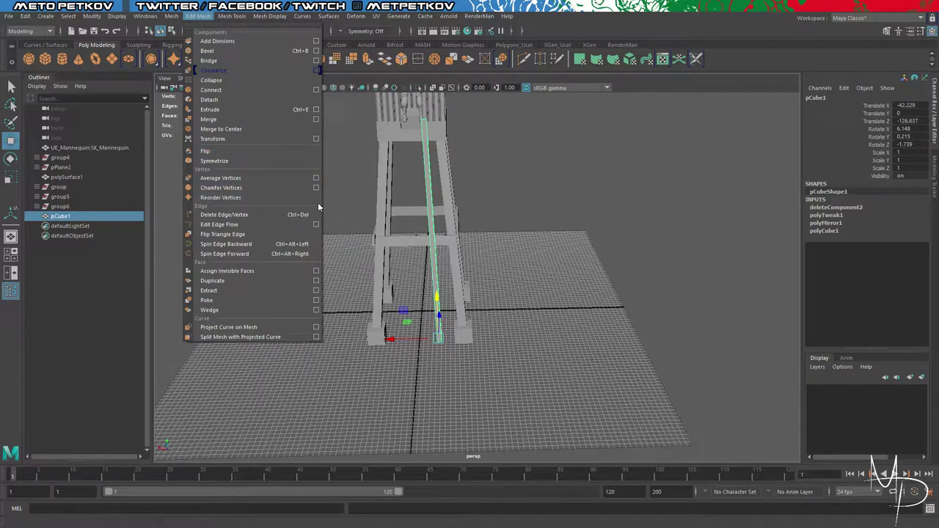
{"action": "mouse_move", "coordinate": [170, 16]}
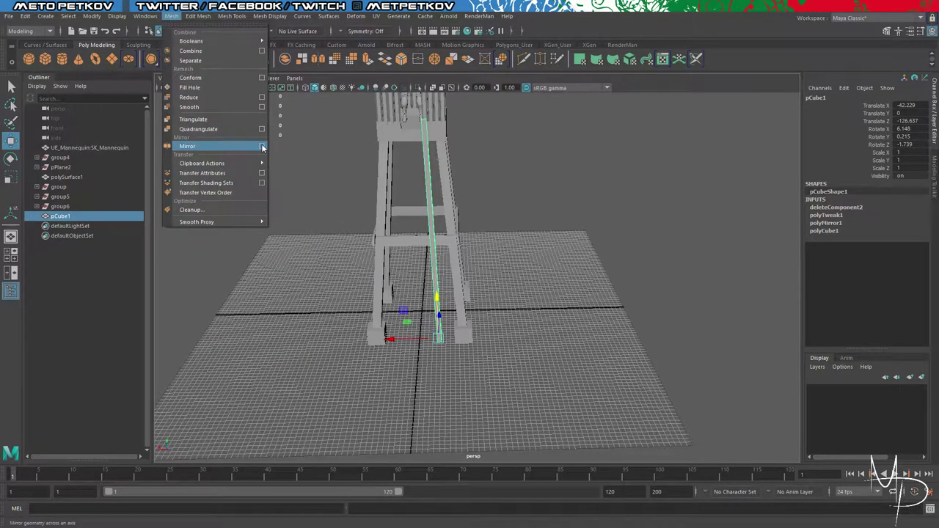
{"action": "left_click", "coordinate": [262, 146]}
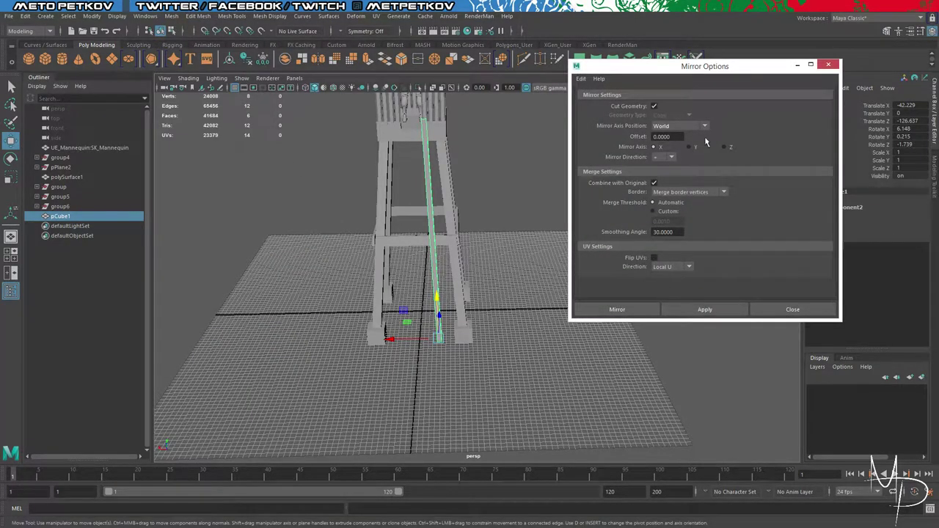
{"action": "left_click", "coordinate": [696, 308]}
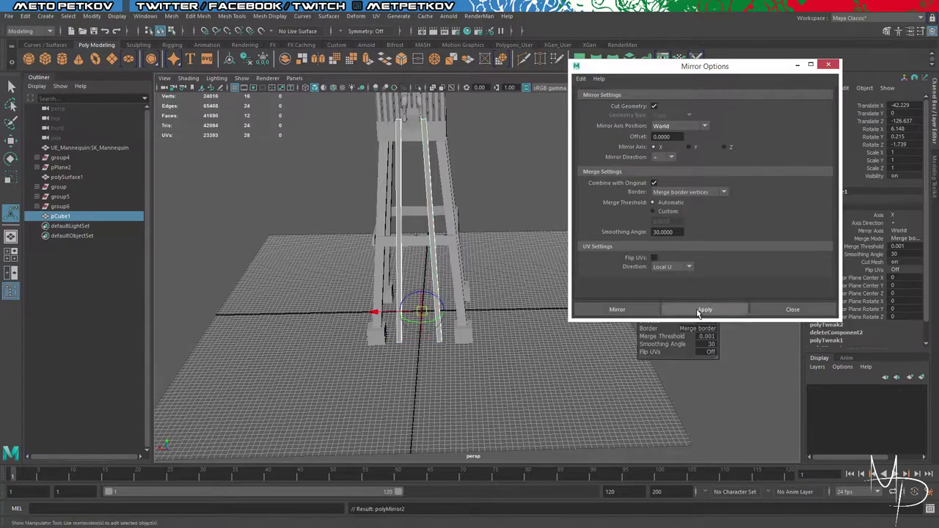
{"action": "left_click", "coordinate": [789, 309]}
Step: Examine the mirrored pair of ladder posts against the tower legs, the ground and the platform from several sides
{"action": "left_click_drag", "start_coordinate": [581, 287], "coordinate": [643, 286], "text": "alt"}
{"action": "left_click", "coordinate": [613, 205]}
{"action": "left_click_drag", "start_coordinate": [611, 205], "coordinate": [577, 212], "text": "alt"}
{"action": "scroll", "coordinate": [479, 218], "scroll_direction": "up", "scroll_amount": 3}
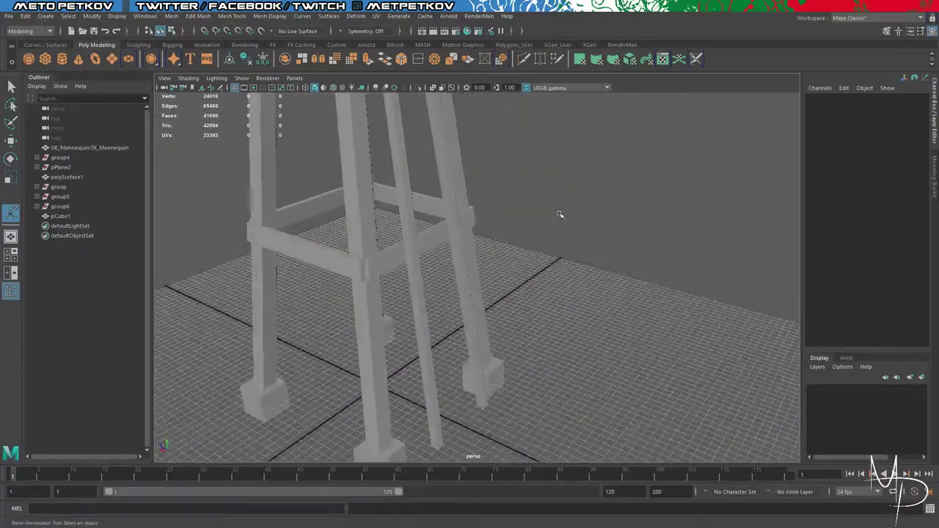
{"action": "left_click_drag", "start_coordinate": [474, 230], "coordinate": [479, 279], "text": "alt"}
{"action": "scroll", "coordinate": [609, 272], "scroll_direction": "down", "scroll_amount": 5}
{"action": "scroll", "coordinate": [538, 260], "scroll_direction": "up", "scroll_amount": 5}
{"action": "left_click_drag", "start_coordinate": [538, 260], "coordinate": [619, 246], "text": "alt"}
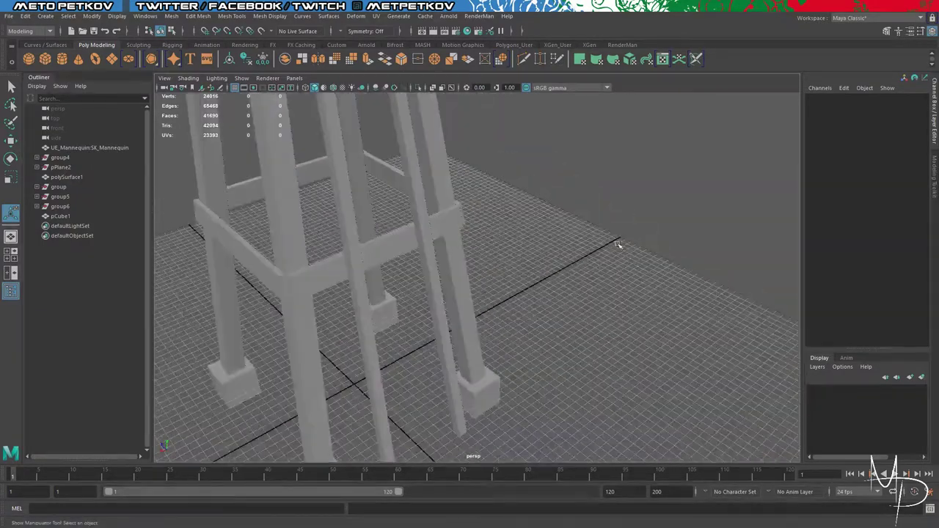
{"action": "scroll", "coordinate": [598, 263], "scroll_direction": "down", "scroll_amount": 5}
{"action": "middle_click_drag", "start_coordinate": [598, 264], "coordinate": [615, 293], "text": "alt"}
{"action": "left_click_drag", "start_coordinate": [543, 212], "coordinate": [494, 219], "text": "alt"}
{"action": "left_click_drag", "start_coordinate": [498, 300], "coordinate": [504, 279], "text": "alt"}
{"action": "left_click_drag", "start_coordinate": [443, 250], "coordinate": [571, 268], "text": "alt"}
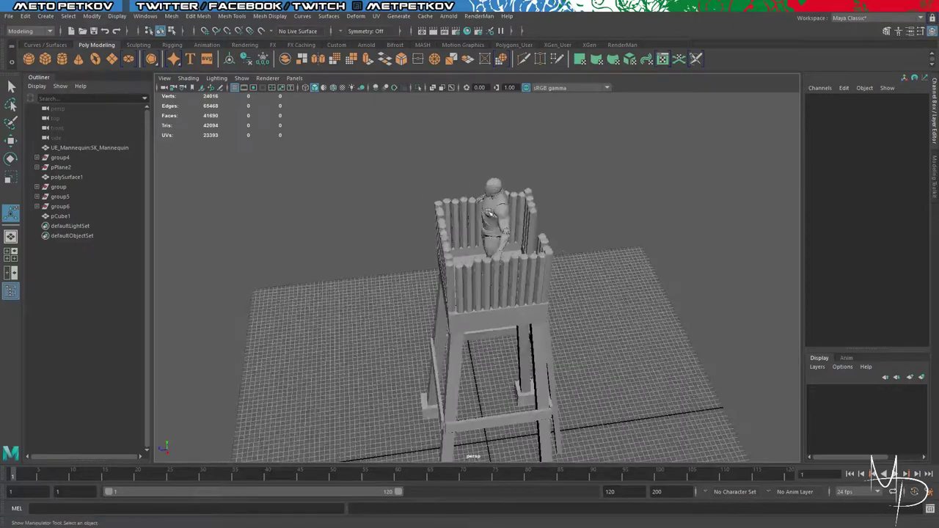
Step: Hide the mannequin standing on the platform
{"action": "left_click", "coordinate": [488, 213]}
{"action": "key", "text": "h"}
{"action": "scroll", "coordinate": [578, 266], "scroll_direction": "down", "scroll_amount": 5}
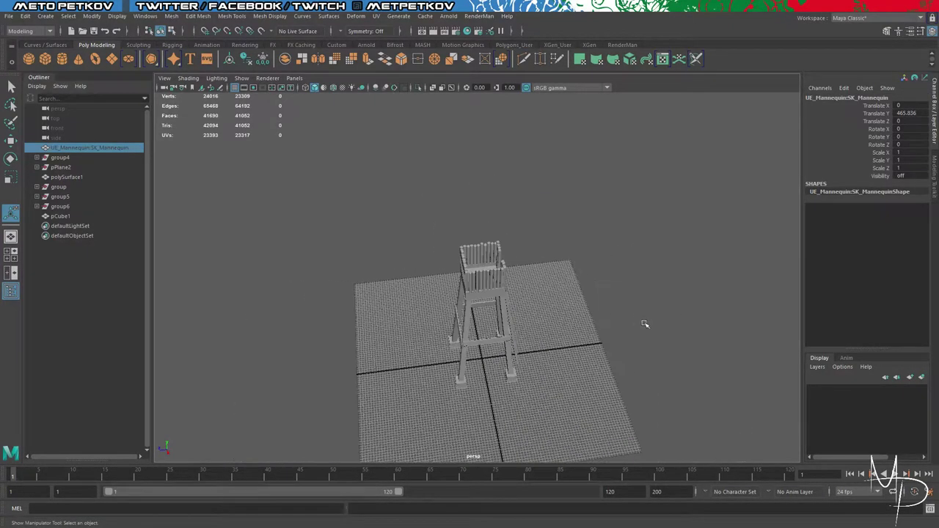
Step: Select all the meshes that make up the watchtower and combine them into one mesh
{"action": "left_click_drag", "start_coordinate": [645, 323], "coordinate": [579, 358], "text": "alt"}
{"action": "left_click_drag", "start_coordinate": [579, 447], "coordinate": [316, 102]}
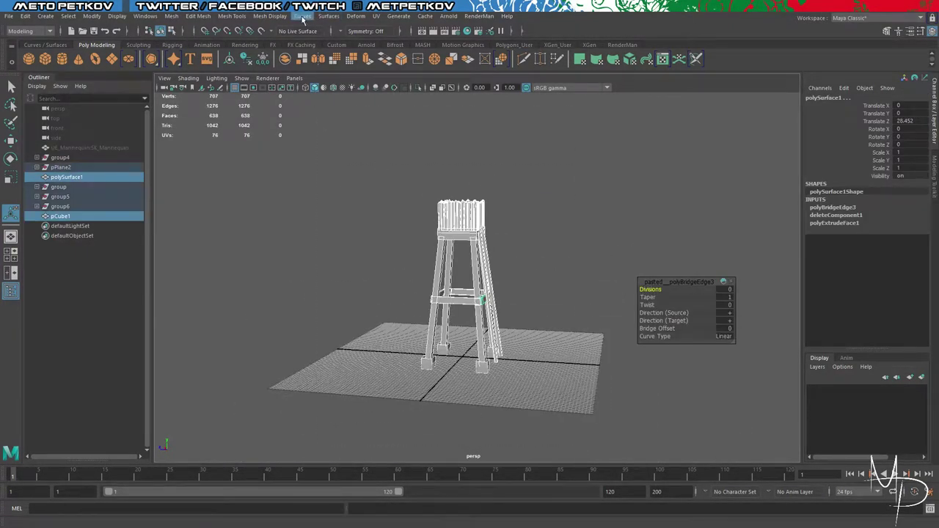
{"action": "left_click", "coordinate": [160, 18]}
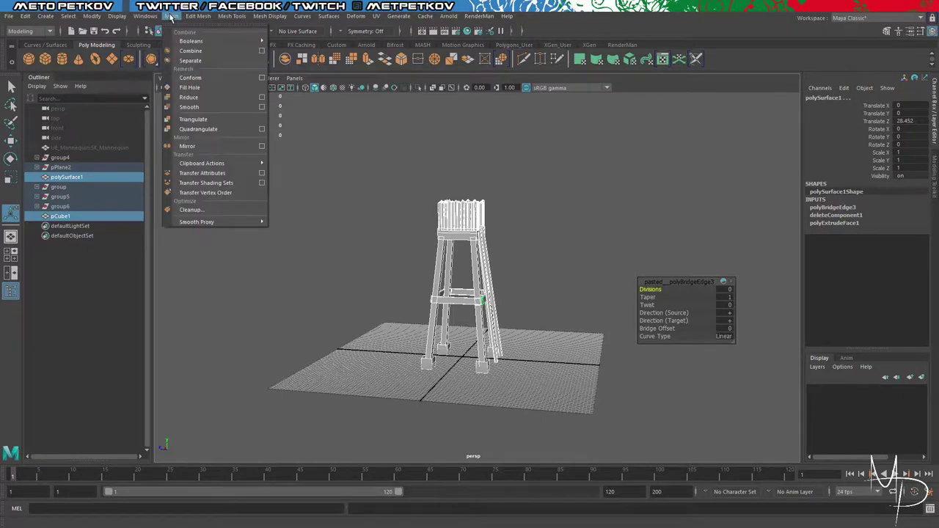
{"action": "left_click", "coordinate": [192, 47]}
{"action": "left_click", "coordinate": [593, 219]}
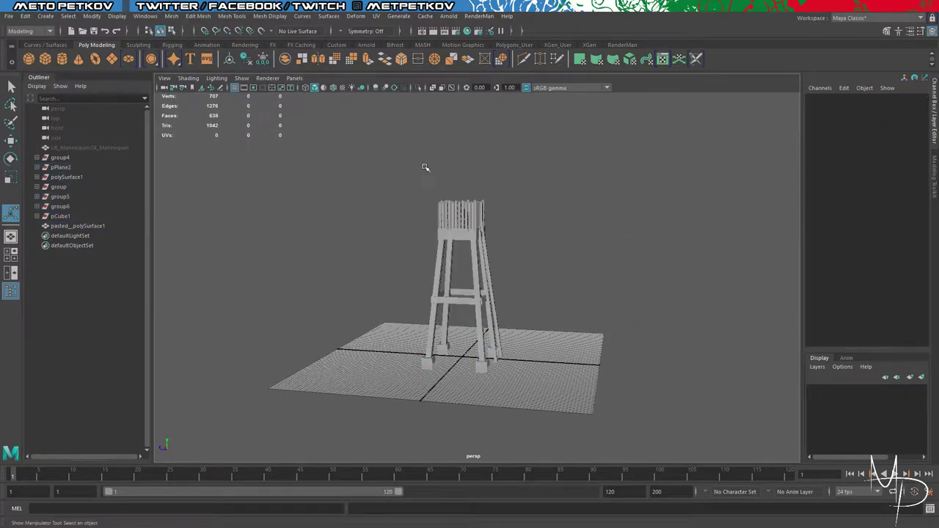
Step: Freeze the transformations of the combined watchtower mesh and delete its construction history
{"action": "left_click", "coordinate": [467, 227]}
{"action": "left_click", "coordinate": [264, 60]}
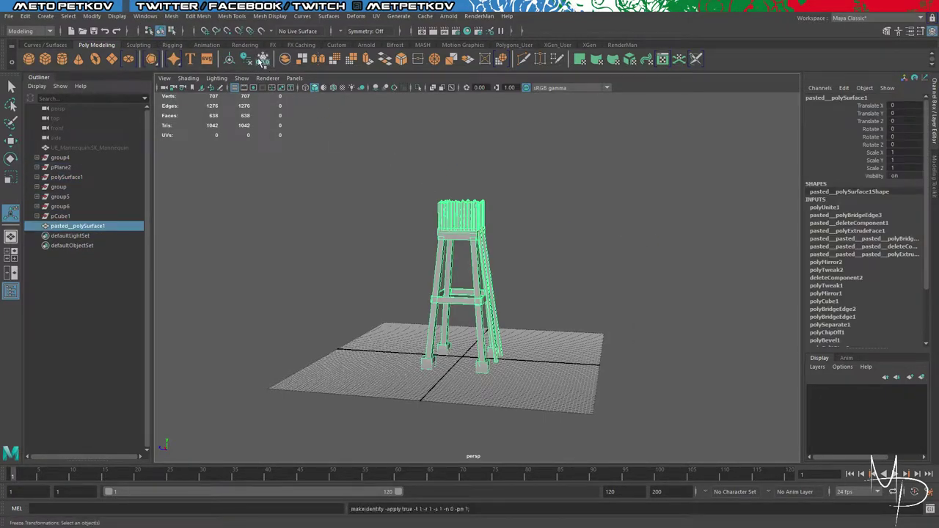
{"action": "left_click", "coordinate": [247, 60]}
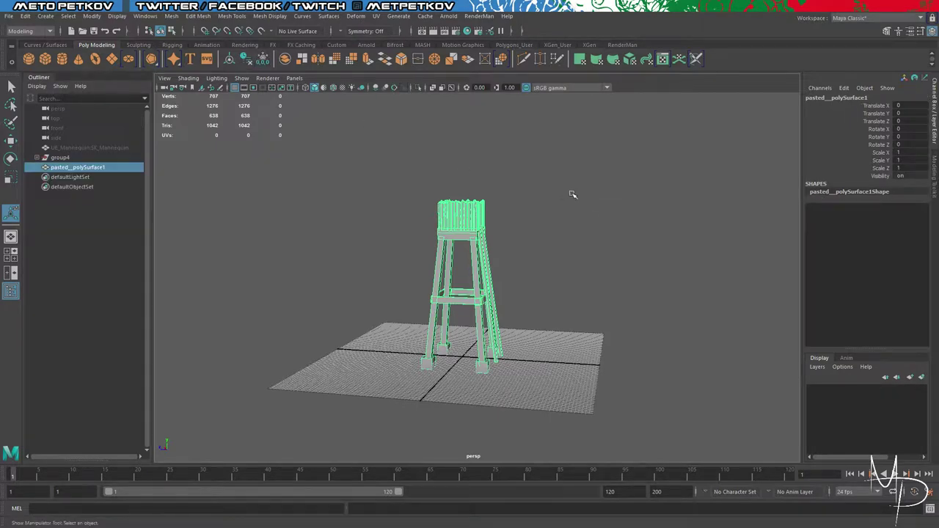
{"action": "left_click_drag", "start_coordinate": [573, 195], "coordinate": [652, 209], "text": "alt"}
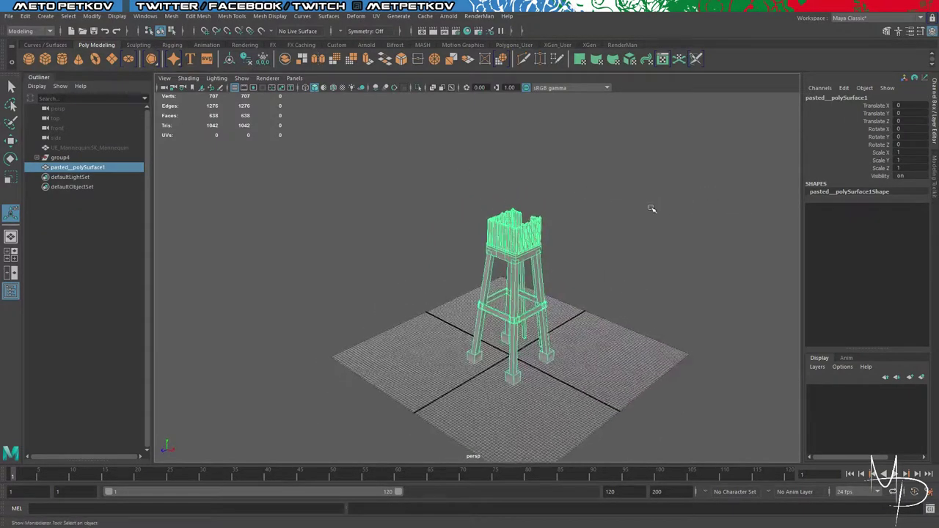
Step: Delete the leftover pasted__group3 inside group4
{"action": "left_click", "coordinate": [37, 158]}
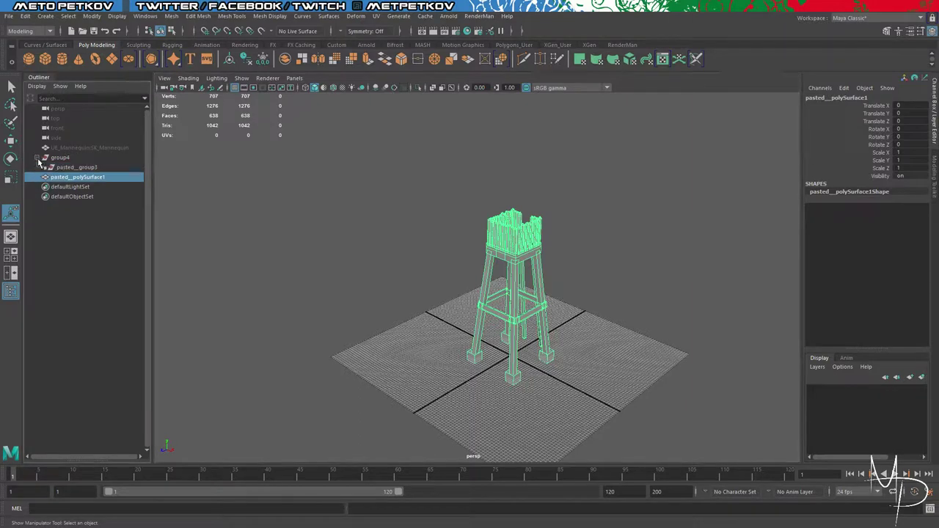
{"action": "left_click", "coordinate": [66, 167]}
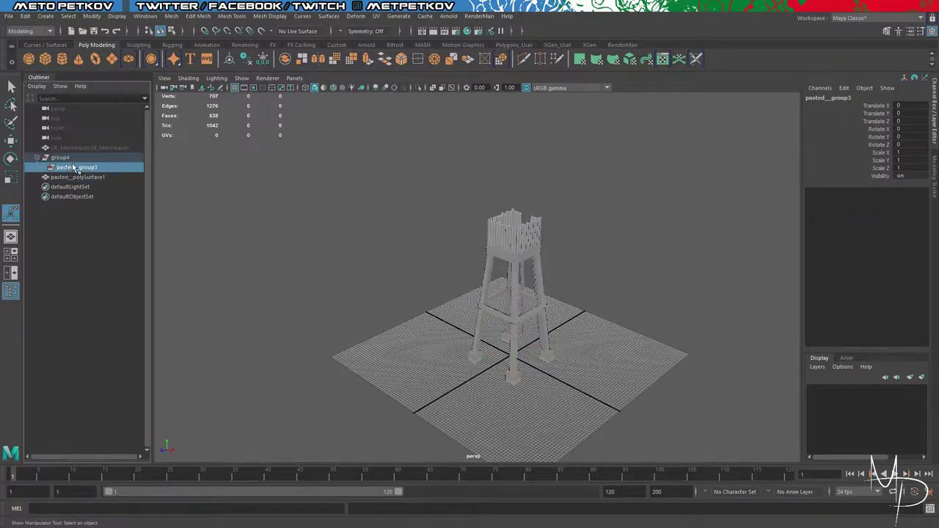
{"action": "key", "text": "Delete"}
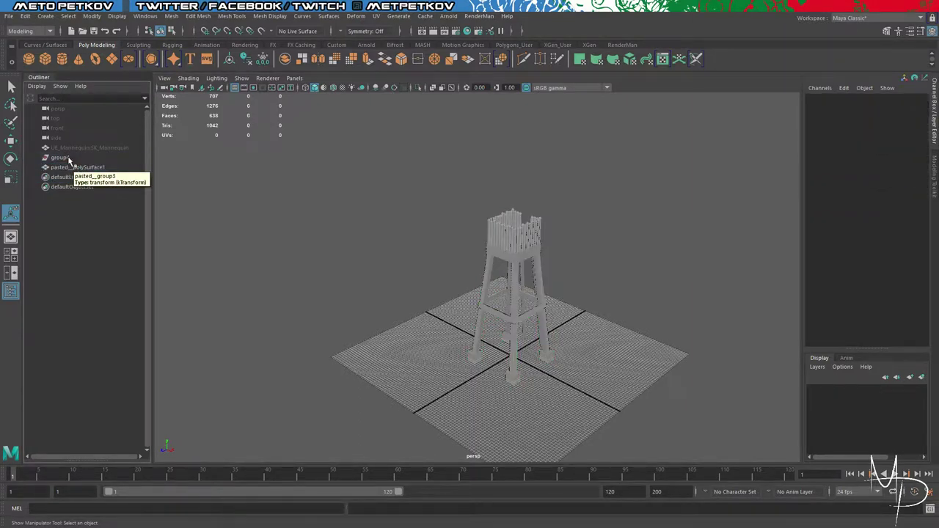
Step: Export only the watchtower mesh as block.fbx to D:/Workfiles/watchtower
{"action": "left_click", "coordinate": [78, 168]}
{"action": "left_click", "coordinate": [9, 16]}
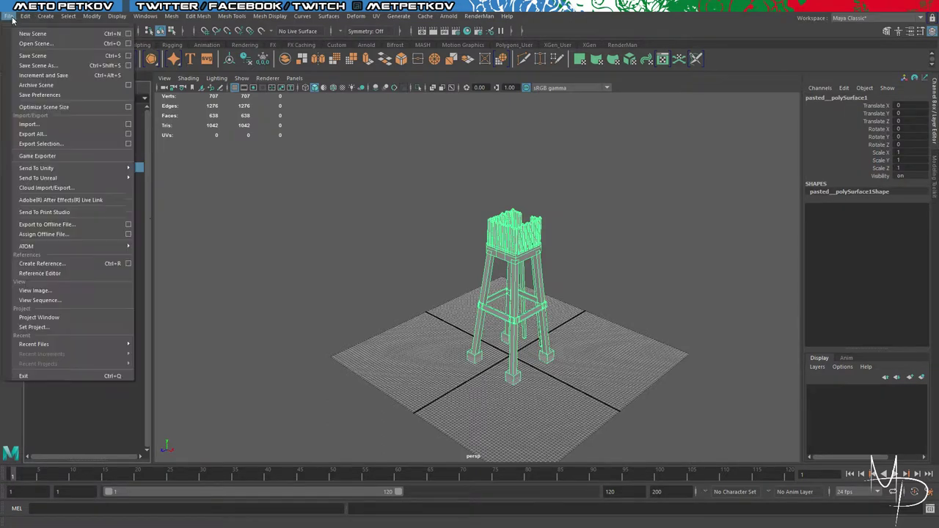
{"action": "left_click", "coordinate": [85, 142]}
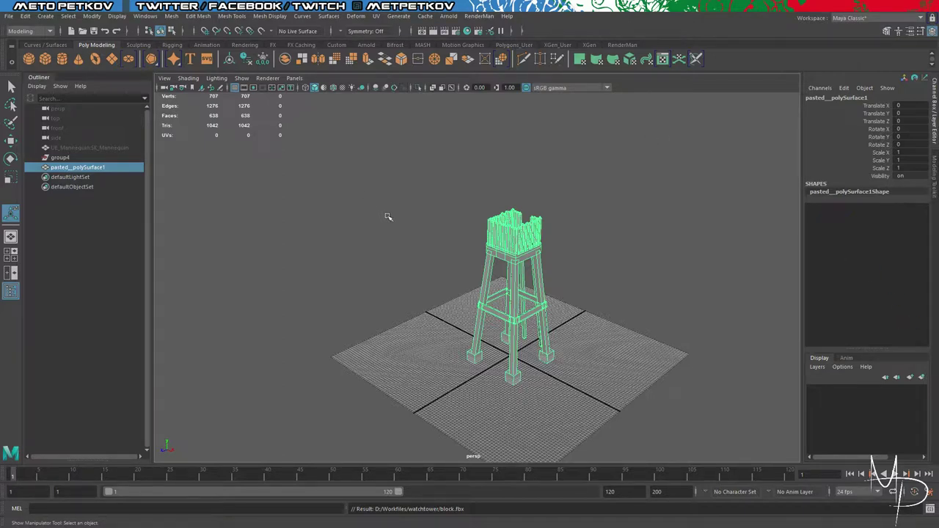
Step: Unhide the mannequin standing on the platform and clear the selection
{"action": "left_click_drag", "start_coordinate": [371, 243], "coordinate": [407, 199], "text": "alt"}
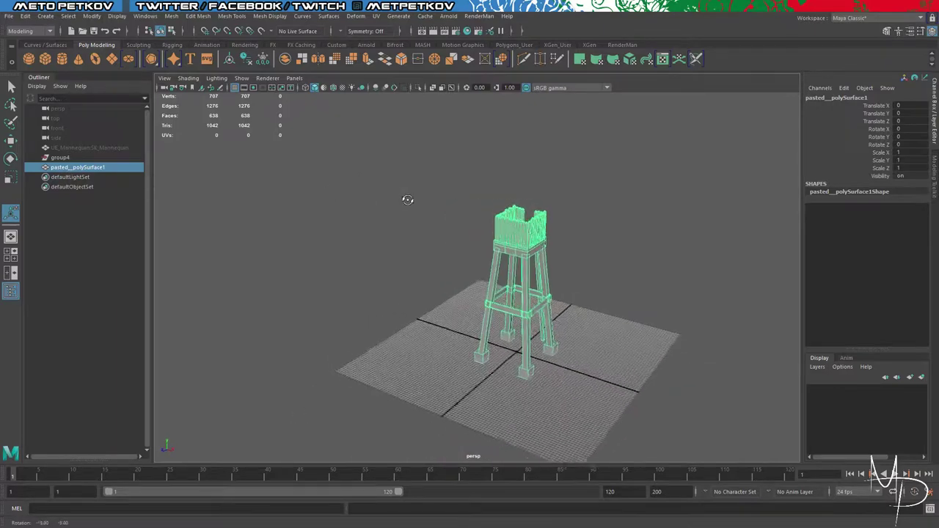
{"action": "left_click", "coordinate": [87, 147]}
{"action": "key", "text": "h"}
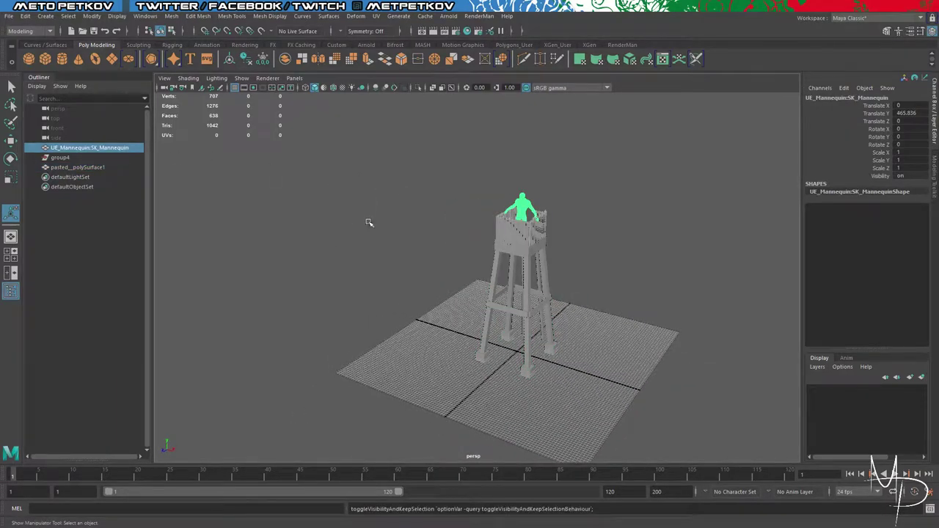
{"action": "left_click_drag", "start_coordinate": [402, 209], "coordinate": [371, 227], "text": "alt"}
{"action": "left_click", "coordinate": [375, 211]}
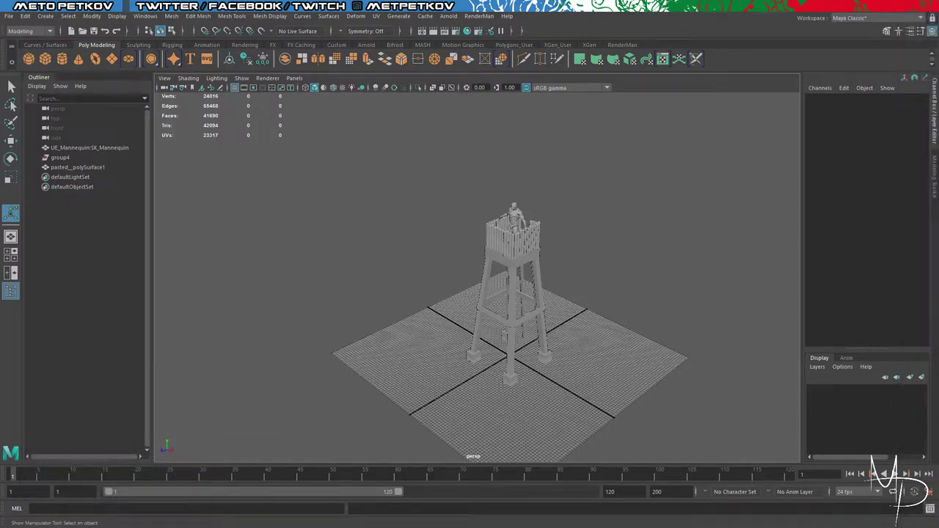
Step: Switch to ZBrush and prepare an empty canvas with Lightbox closed and the side tray expanded
{"action": "left_click_drag", "start_coordinate": [846, 11], "coordinate": [938, 44]}
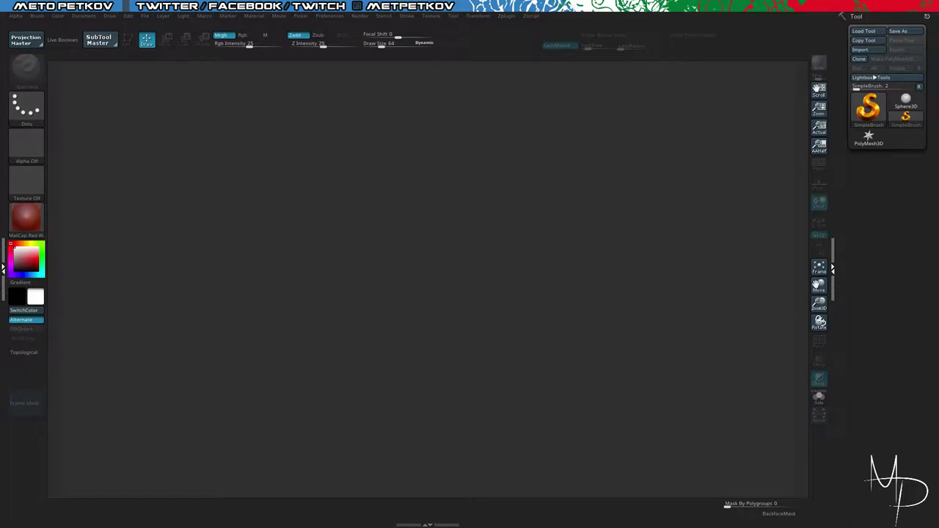
{"action": "key", "text": "comma"}
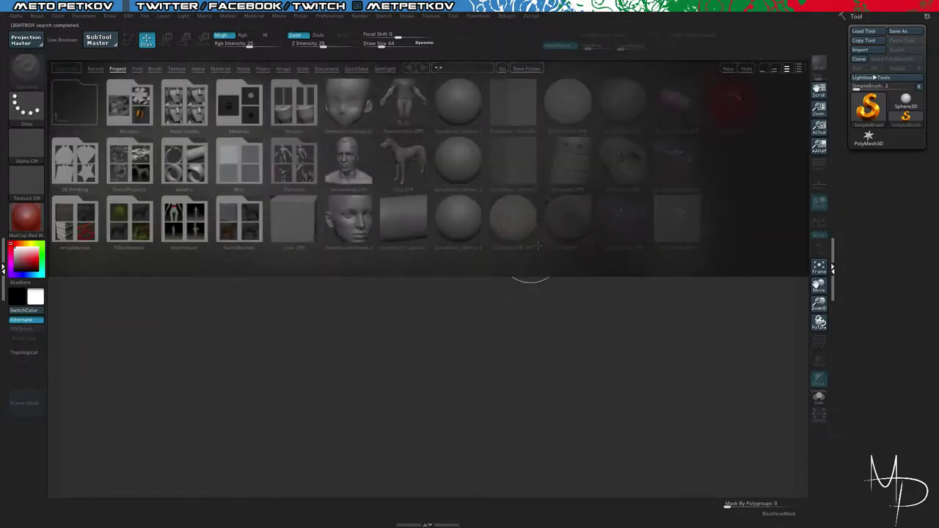
{"action": "left_click_drag", "start_coordinate": [527, 308], "coordinate": [528, 325]}
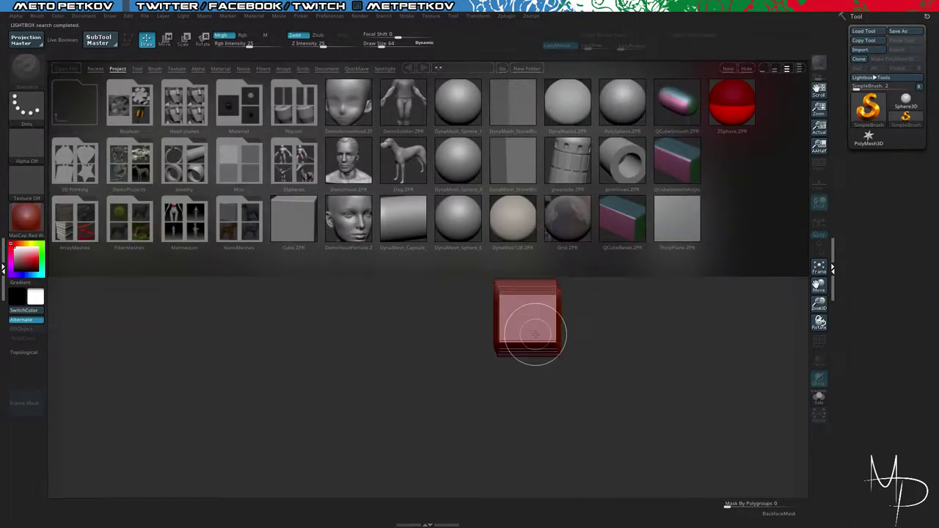
{"action": "key", "text": "ctrl+n"}
{"action": "key", "text": "comma"}
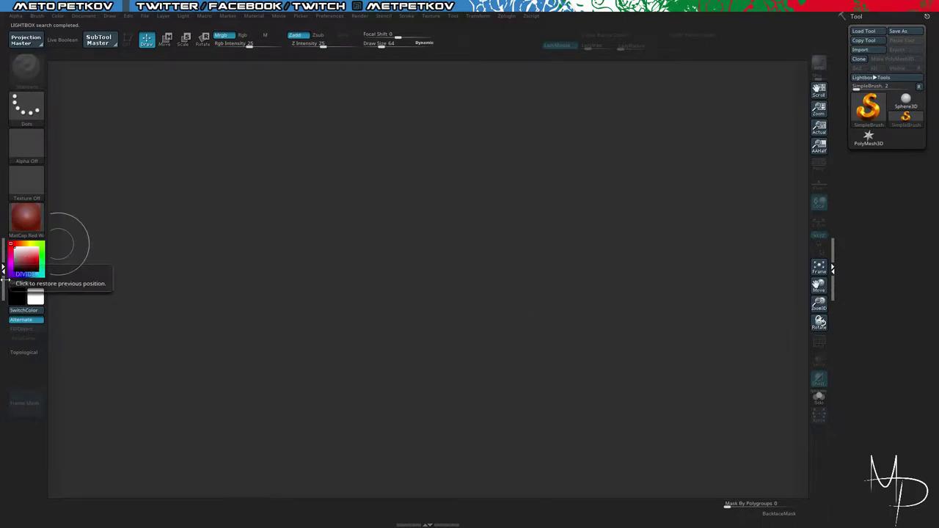
{"action": "left_click", "coordinate": [7, 276]}
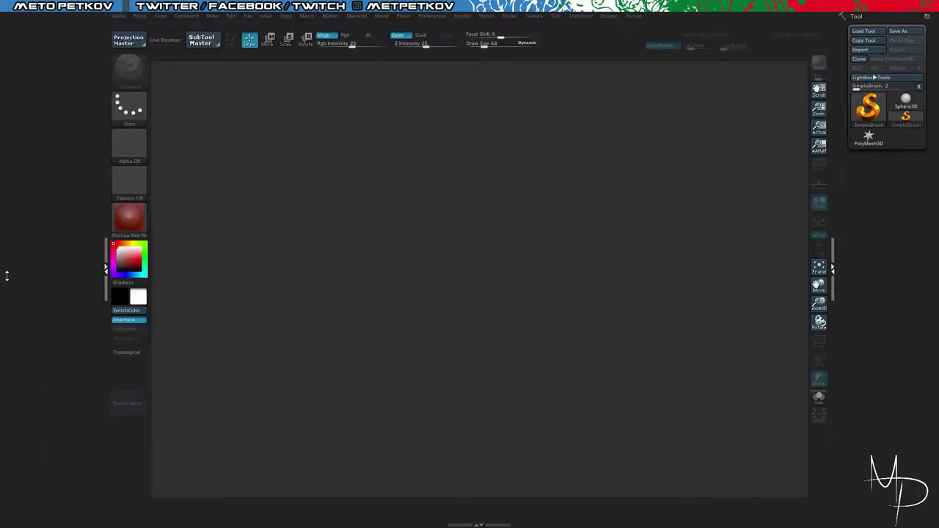
Step: Import block.fbx from D:\Workfiles\watchtower with the FBX ExportImport plugin
{"action": "left_click", "coordinate": [607, 16]}
{"action": "left_click", "coordinate": [656, 149]}
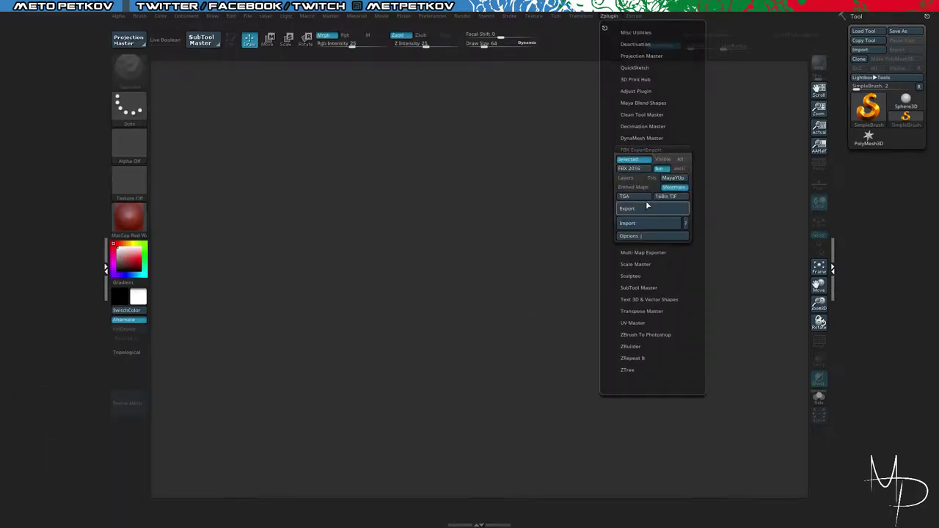
{"action": "left_click", "coordinate": [654, 225]}
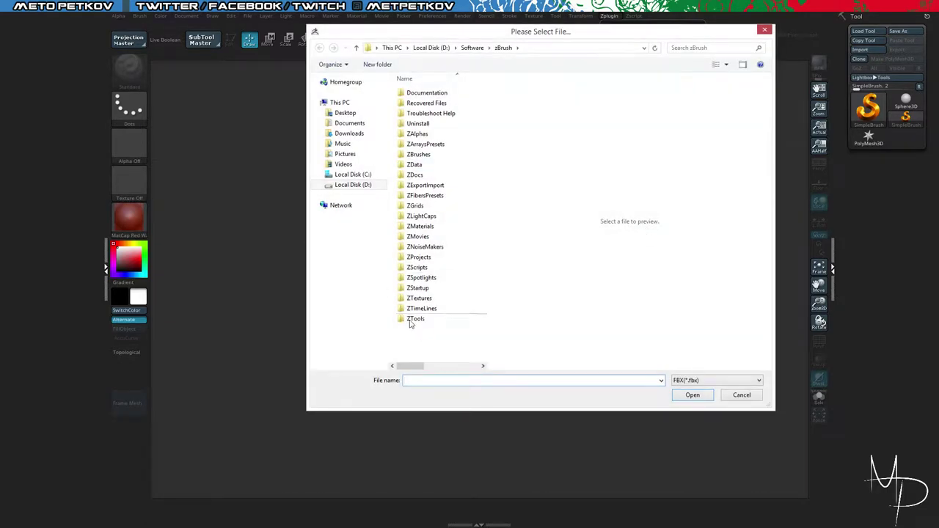
{"action": "left_click", "coordinate": [367, 185]}
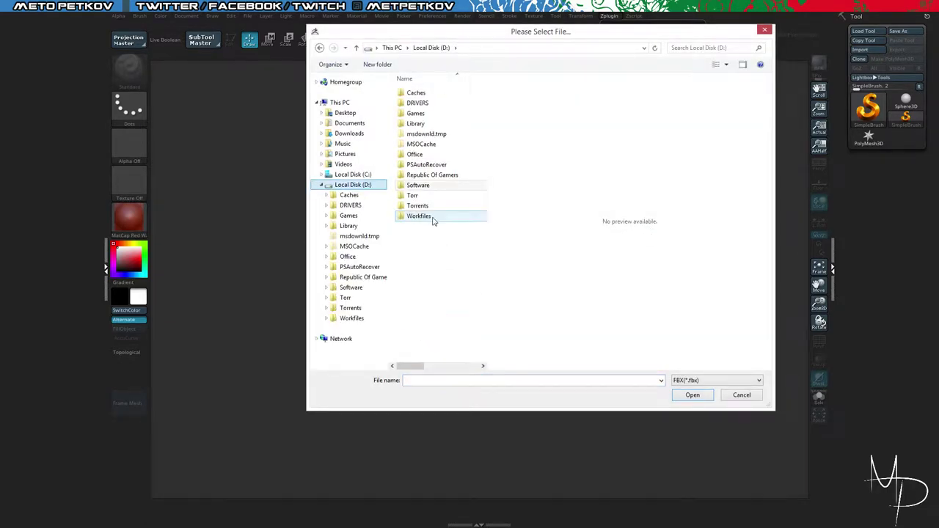
{"action": "double_click", "coordinate": [432, 218]}
{"action": "scroll", "coordinate": [432, 218], "scroll_direction": "down", "scroll_amount": 2}
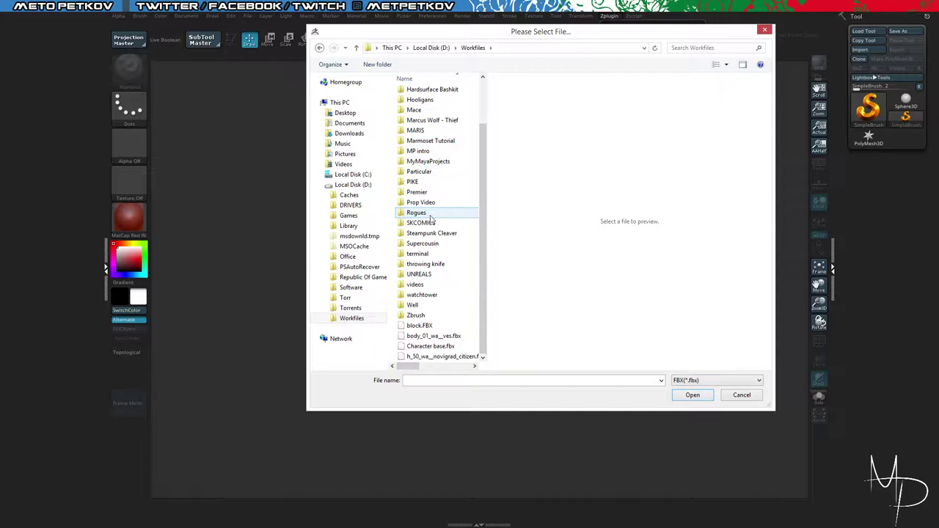
{"action": "double_click", "coordinate": [441, 297]}
{"action": "left_click", "coordinate": [419, 96]}
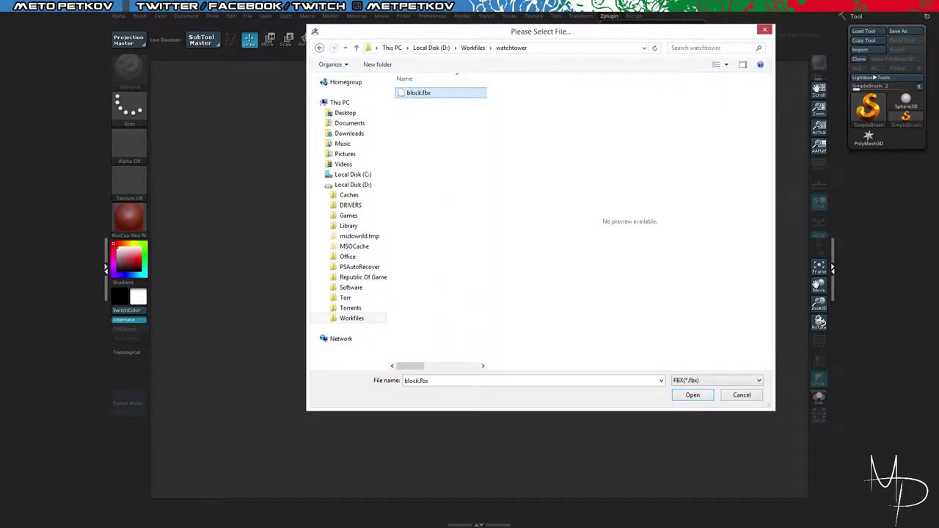
{"action": "double_click", "coordinate": [454, 93]}
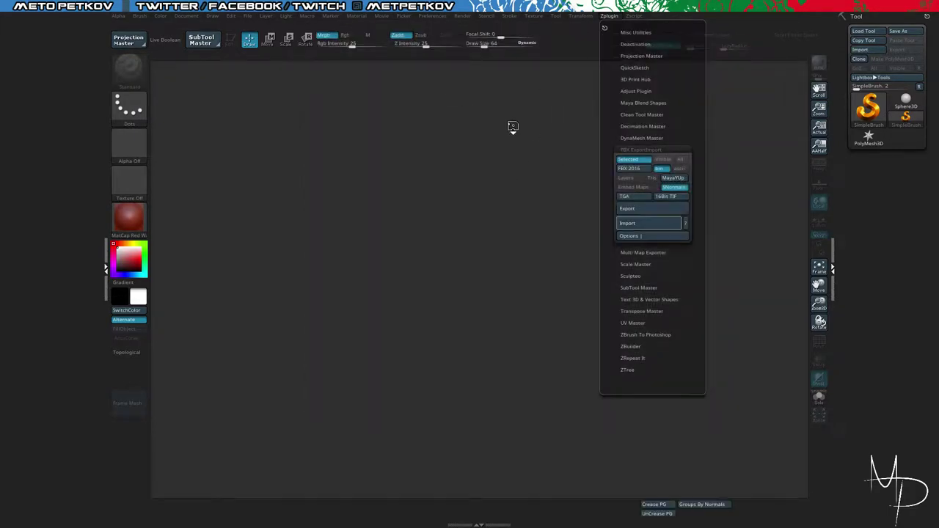
Step: Place the imported watchtower on the canvas in Edit mode and give it the MatCap Gray material
{"action": "left_click_drag", "start_coordinate": [504, 182], "coordinate": [514, 273]}
{"action": "key", "text": "t"}
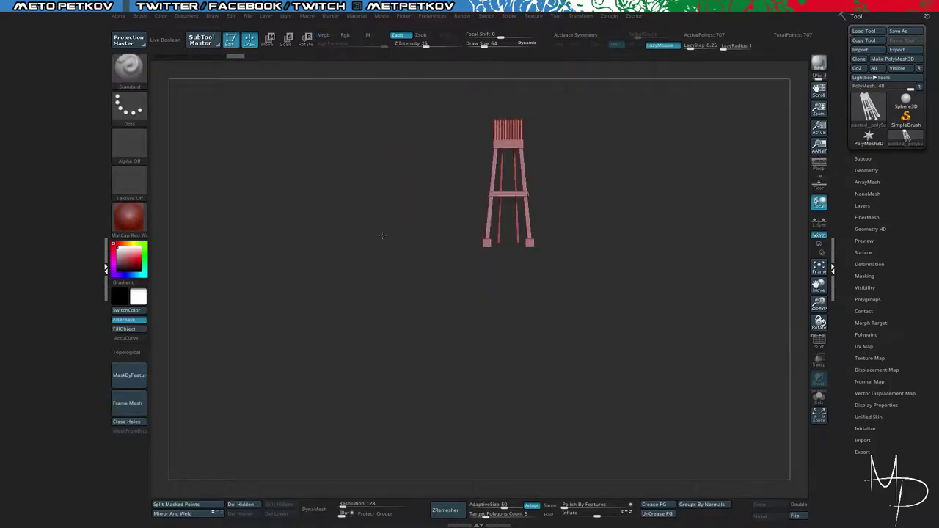
{"action": "left_click", "coordinate": [129, 216]}
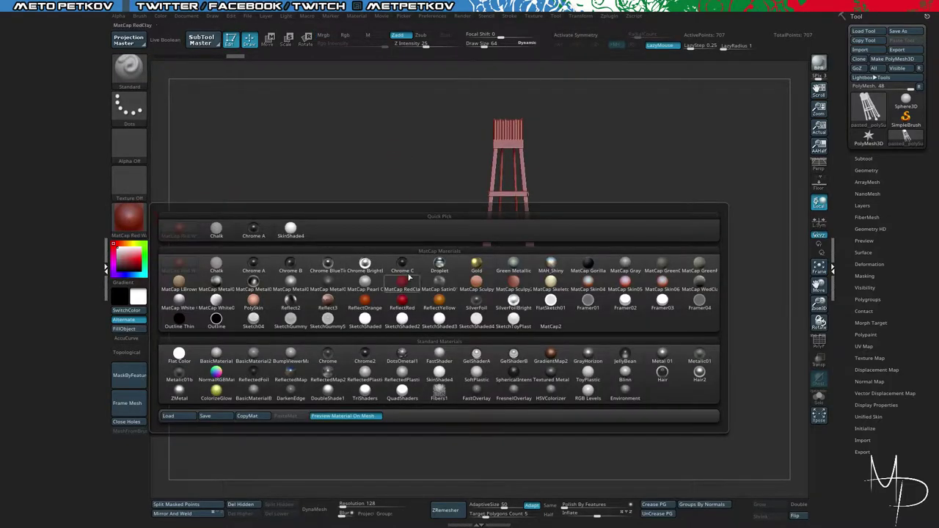
{"action": "left_click", "coordinate": [623, 269]}
Step: Turn on polyframe display and assign a separate polygroup to each watchtower part with Auto Groups
{"action": "left_click_drag", "start_coordinate": [596, 274], "coordinate": [664, 349], "text": "alt"}
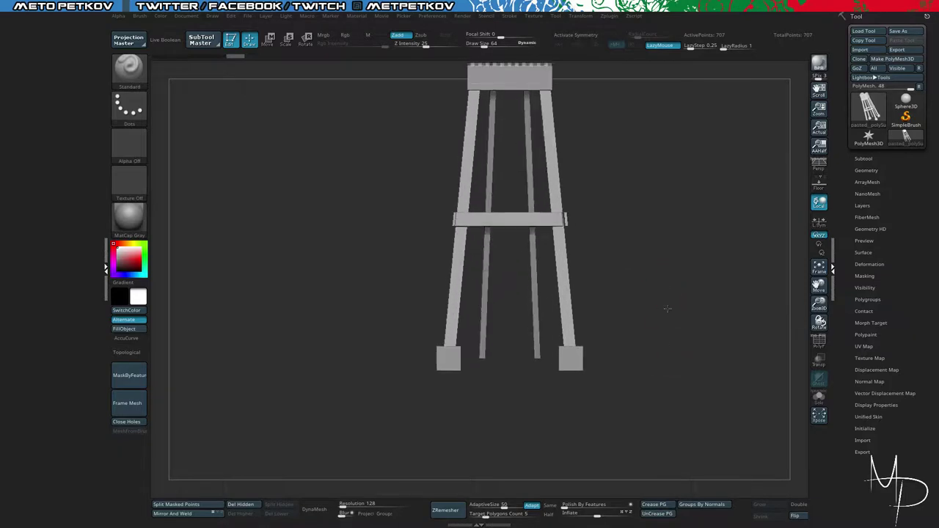
{"action": "left_click_drag", "start_coordinate": [667, 310], "coordinate": [715, 193], "text": "alt"}
{"action": "key", "text": "shift+f"}
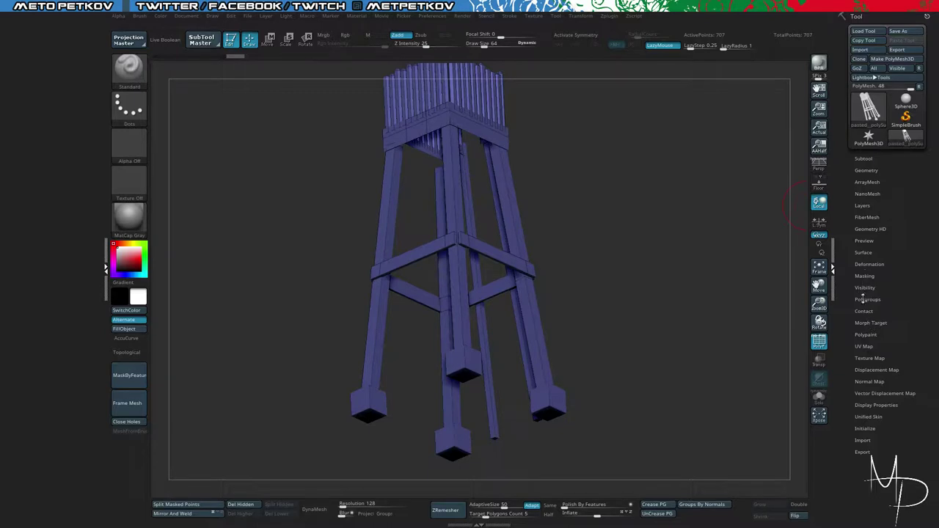
{"action": "left_click", "coordinate": [865, 299]}
{"action": "left_click", "coordinate": [865, 308]}
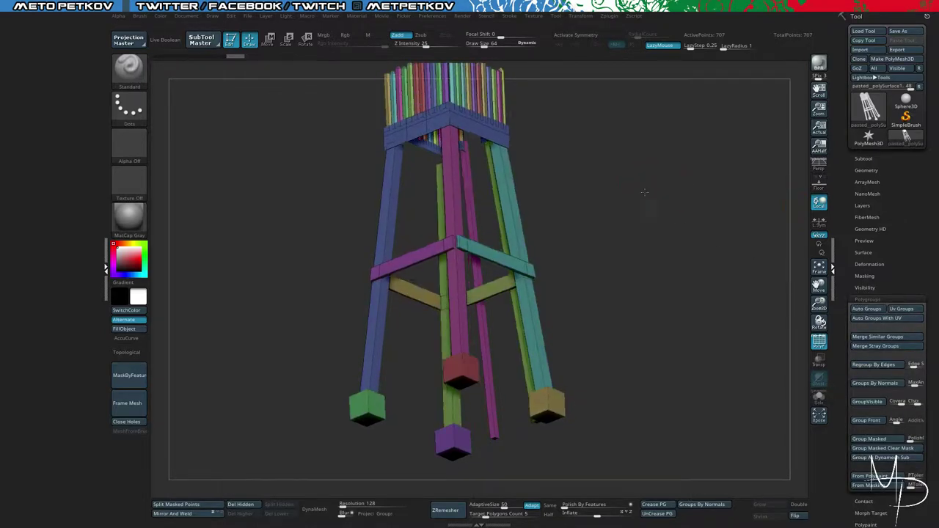
Step: Isolate the platform's polygroup, hiding all other parts of the watchtower
{"action": "left_click_drag", "start_coordinate": [644, 192], "coordinate": [536, 151], "text": "shift"}
{"action": "mouse_move", "coordinate": [333, 131]}
{"action": "left_mouse_down"}
{"action": "mouse_move", "coordinate": [411, 131]}
{"action": "mouse_move", "coordinate": [392, 128]}
{"action": "left_mouse_up"}
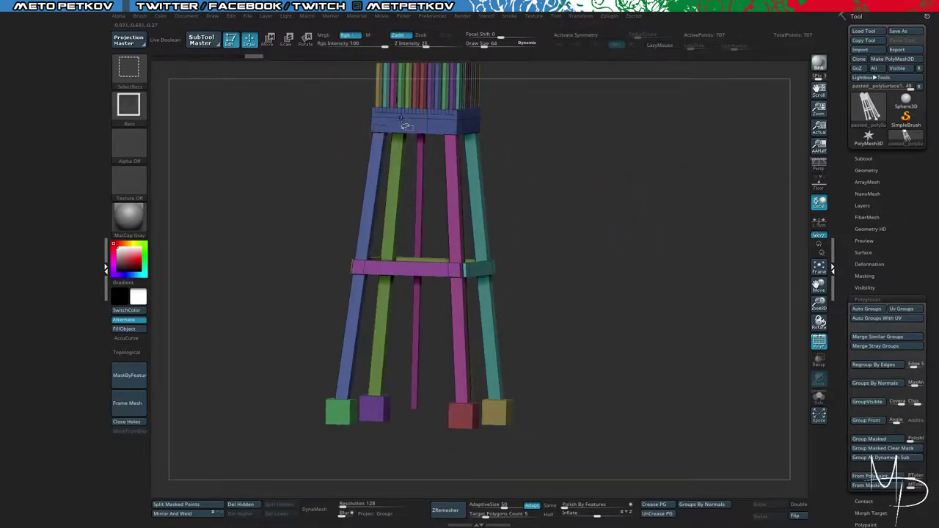
{"action": "left_click", "coordinate": [405, 125], "text": "ctrl+shift"}
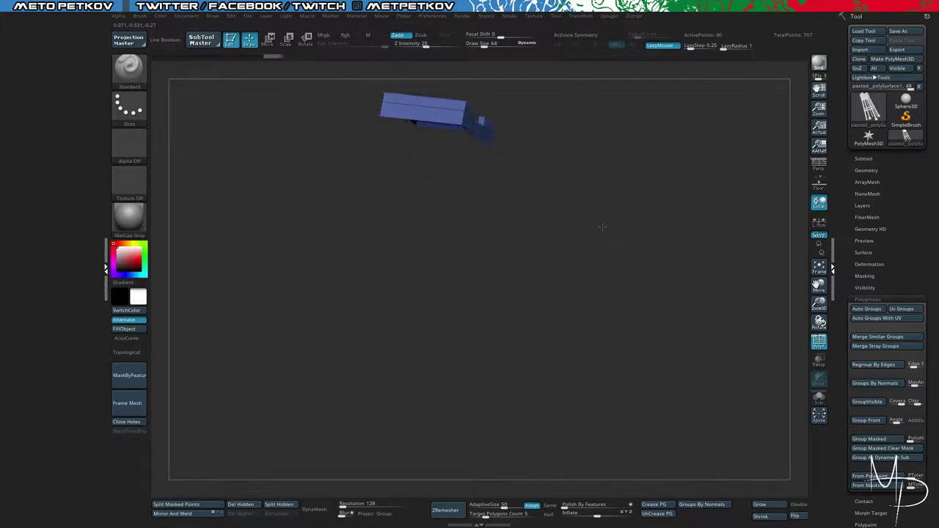
Step: Check the isolated platform with double-sided display on and off, and examine its inside from above
{"action": "left_click", "coordinate": [797, 504]}
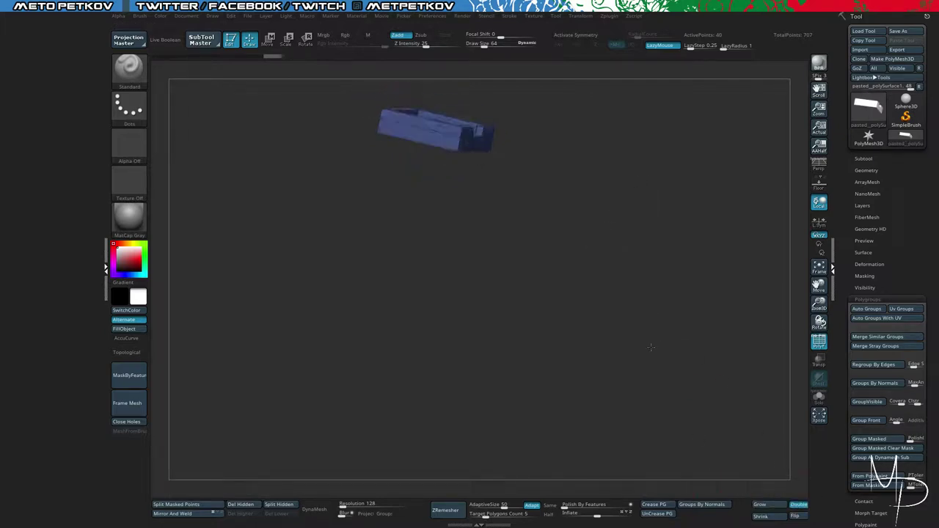
{"action": "left_click", "coordinate": [797, 506]}
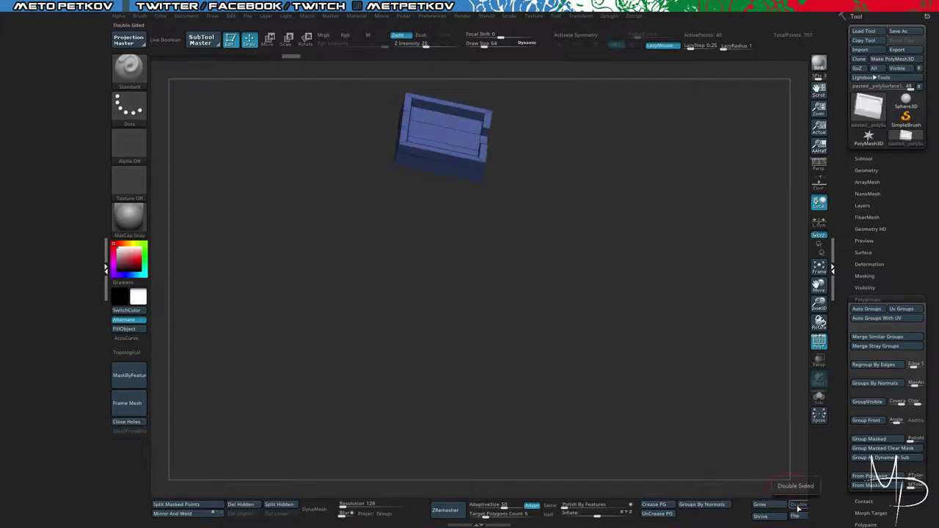
{"action": "left_click_drag", "start_coordinate": [599, 335], "coordinate": [680, 336]}
{"action": "left_click_drag", "start_coordinate": [612, 372], "coordinate": [584, 390]}
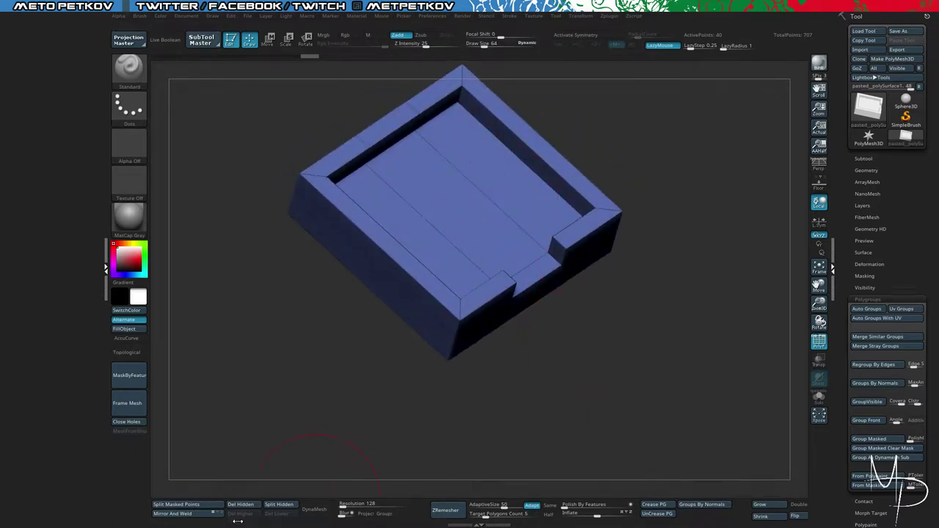
Step: Split the isolated platform from the hidden parts into its own subtool, solo it and activate the ZModeler brush
{"action": "left_click", "coordinate": [279, 506]}
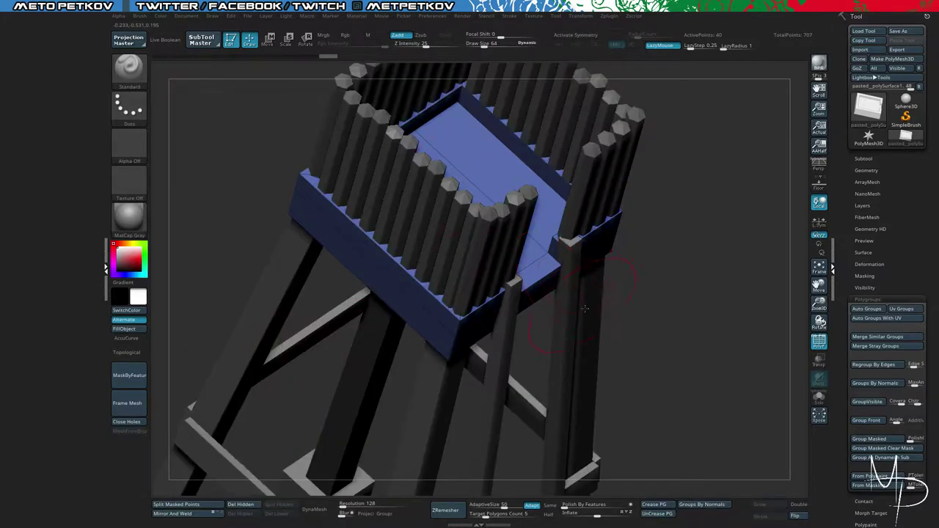
{"action": "key", "text": "alt+s"}
{"action": "key", "text": "b"}
{"action": "key", "text": "z"}
{"action": "key", "text": "m"}
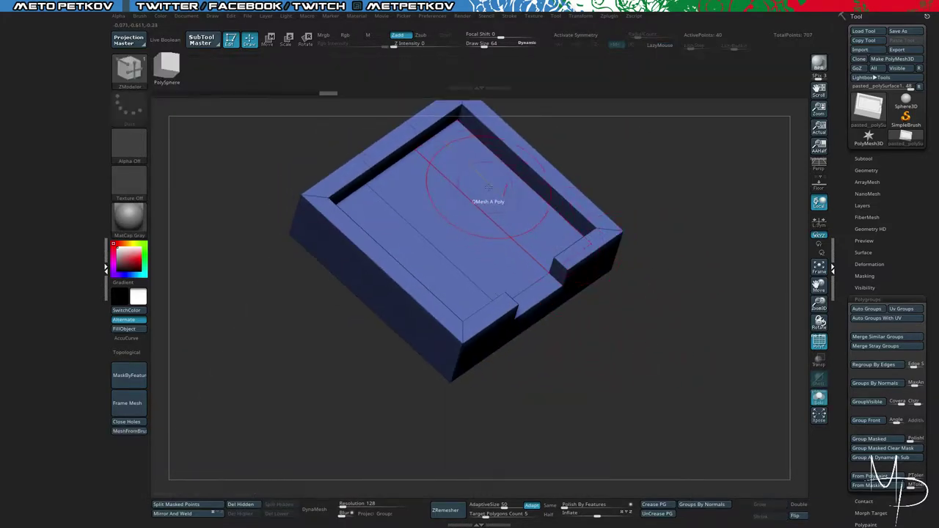
Step: Delete the platform's inner floor and underside polygons with the ZModeler Delete action, leaving only the surrounding frame
{"action": "left_click_drag", "start_coordinate": [501, 189], "coordinate": [492, 212]}
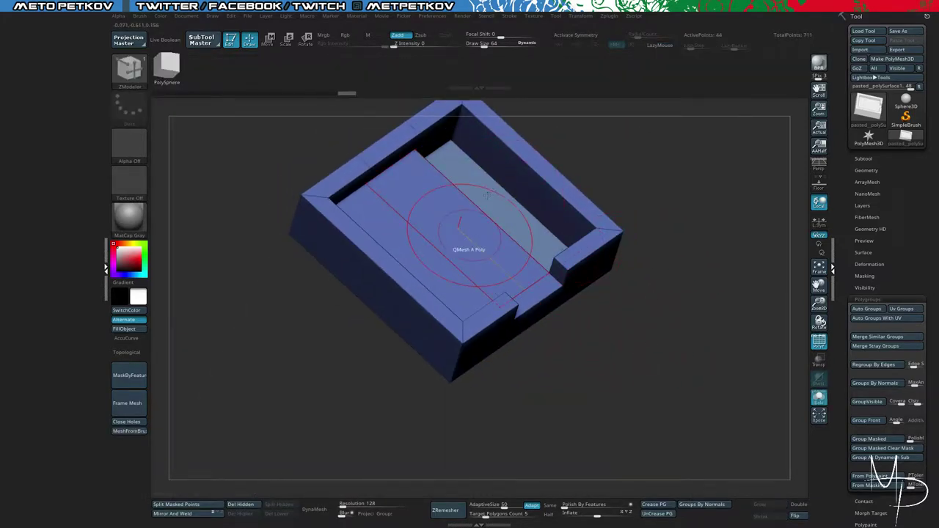
{"action": "key", "text": "ctrl+z"}
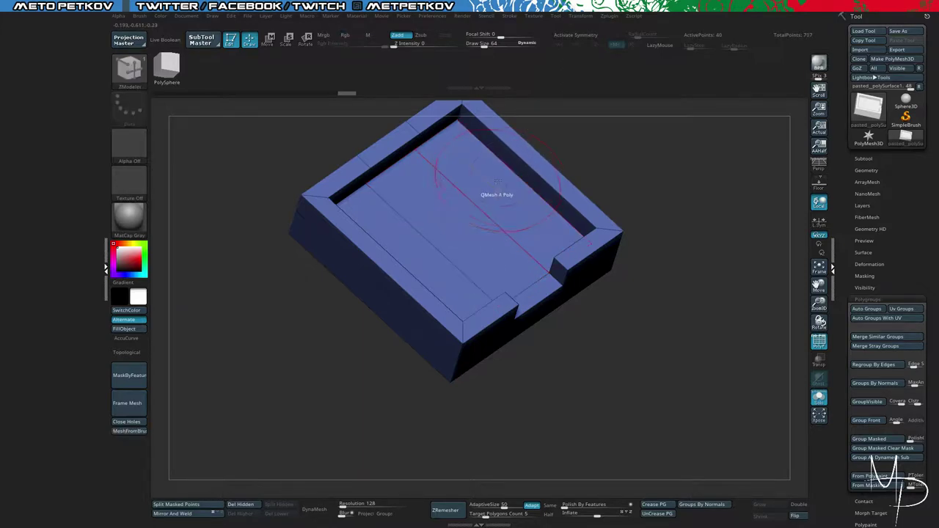
{"action": "key", "text": "space"}
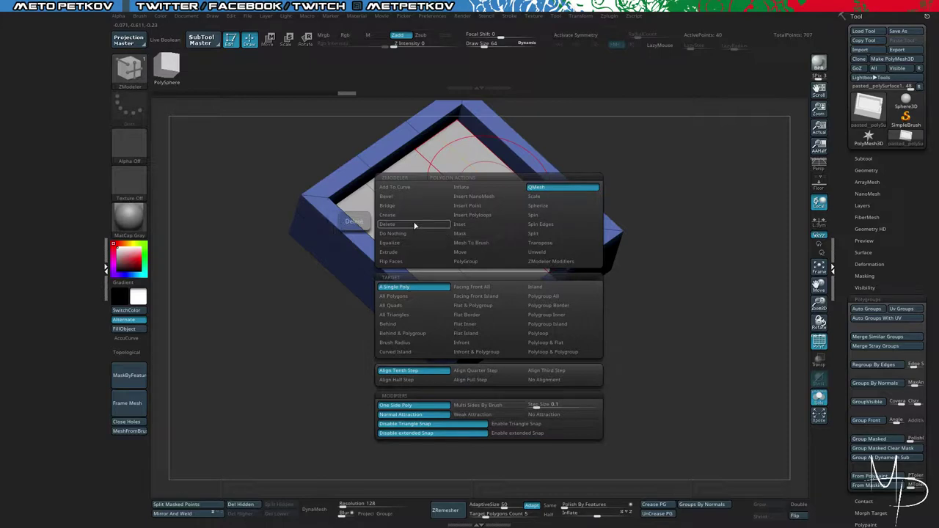
{"action": "left_click", "coordinate": [411, 223]}
{"action": "left_click", "coordinate": [498, 203]}
{"action": "mouse_move", "coordinate": [622, 339]}
{"action": "left_mouse_down"}
{"action": "mouse_move", "coordinate": [609, 325]}
{"action": "mouse_move", "coordinate": [631, 332]}
{"action": "mouse_move", "coordinate": [619, 340]}
{"action": "mouse_move", "coordinate": [596, 330]}
{"action": "left_mouse_up"}
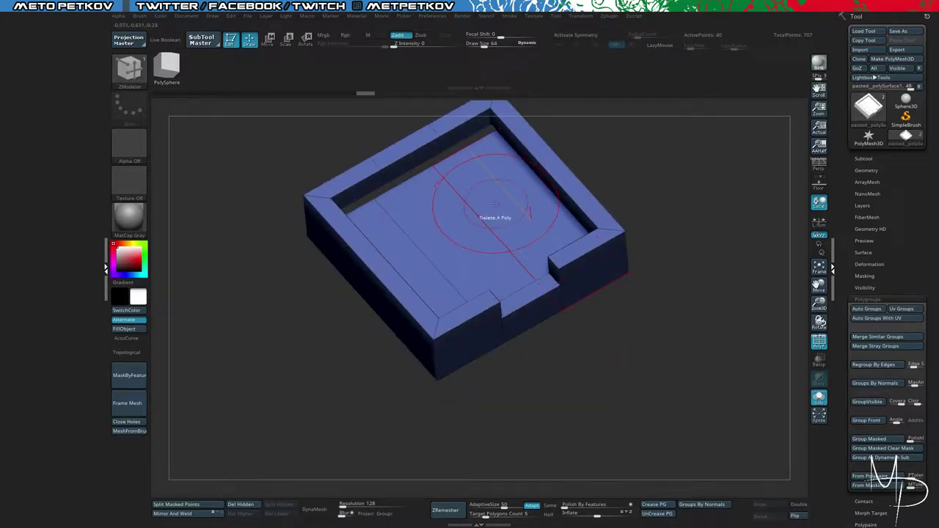
{"action": "left_click_drag", "start_coordinate": [497, 204], "coordinate": [418, 253], "text": "alt"}
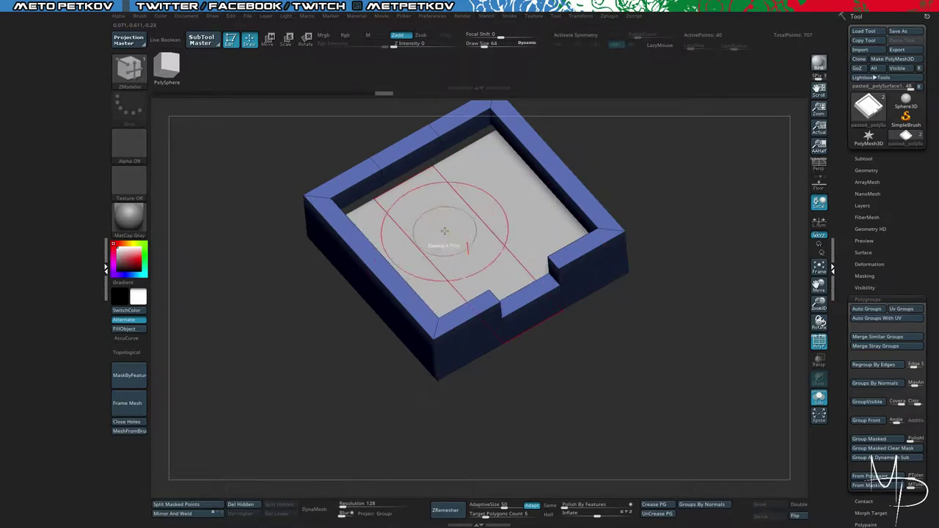
{"action": "left_click", "coordinate": [445, 230]}
{"action": "mouse_move", "coordinate": [581, 373]}
{"action": "left_mouse_down"}
{"action": "mouse_move", "coordinate": [538, 315]}
{"action": "mouse_move", "coordinate": [589, 311]}
{"action": "mouse_move", "coordinate": [623, 357]}
{"action": "left_mouse_up"}
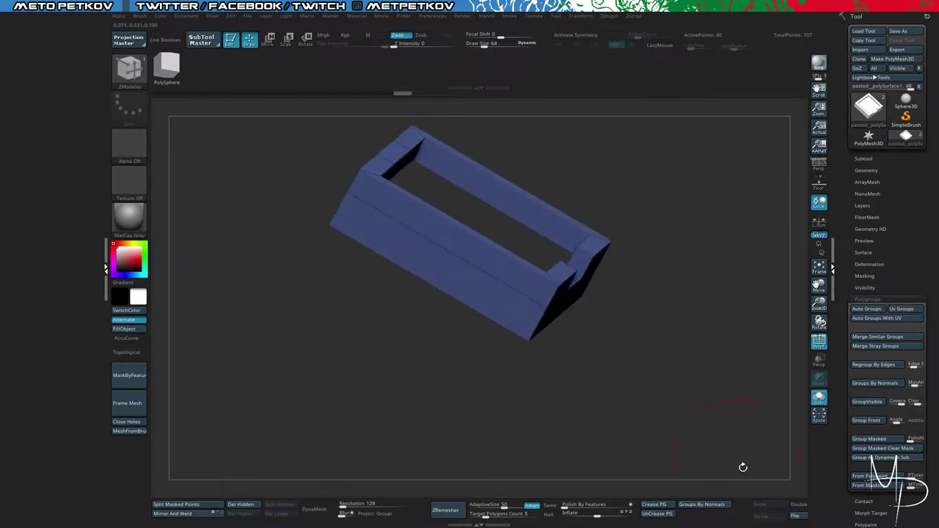
Step: Turn on double-sided display for the open platform frame and collapse the unused side tray to enlarge the canvas
{"action": "left_click", "coordinate": [796, 505]}
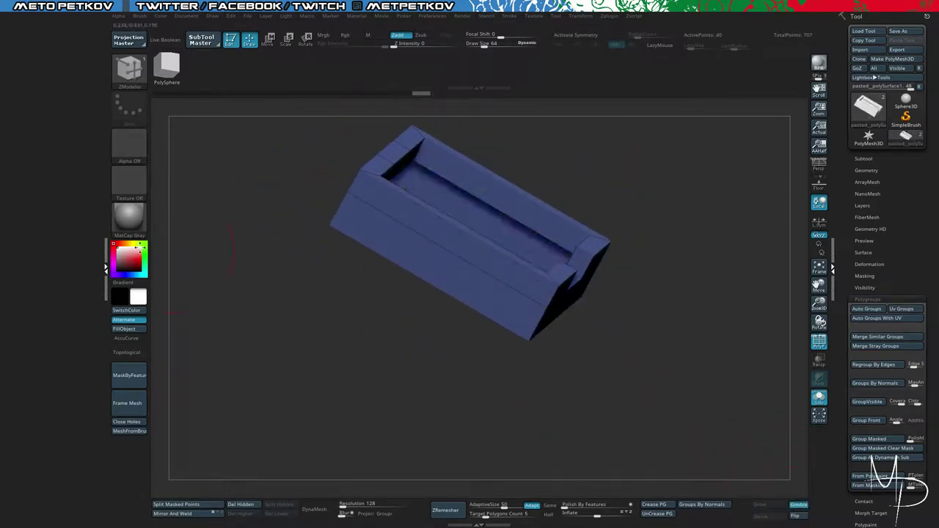
{"action": "left_click", "coordinate": [105, 259]}
{"action": "left_click_drag", "start_coordinate": [150, 262], "coordinate": [239, 288]}
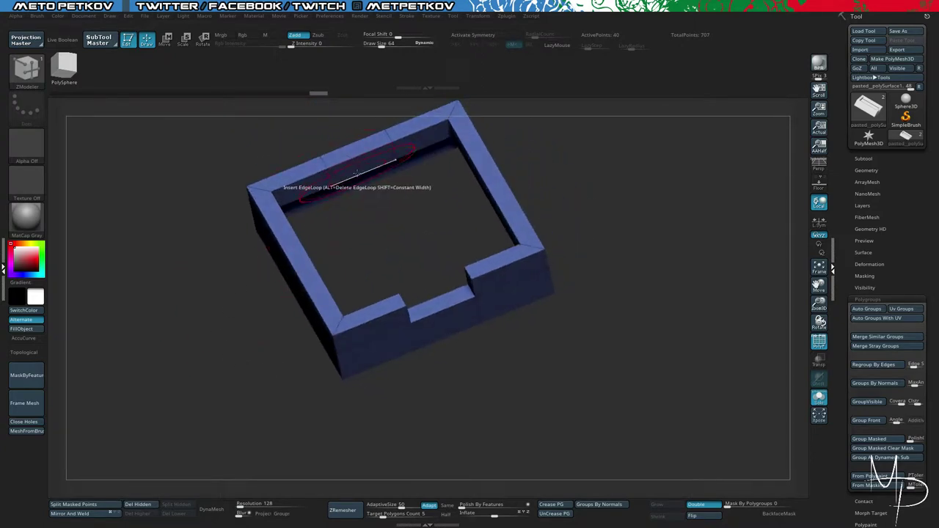
Step: Set the ZModeler edge action to Bridge with the Edges target and rebuild the middle floor panel and one adjoining panel
{"action": "key", "text": "space"}
{"action": "left_click", "coordinate": [284, 202]}
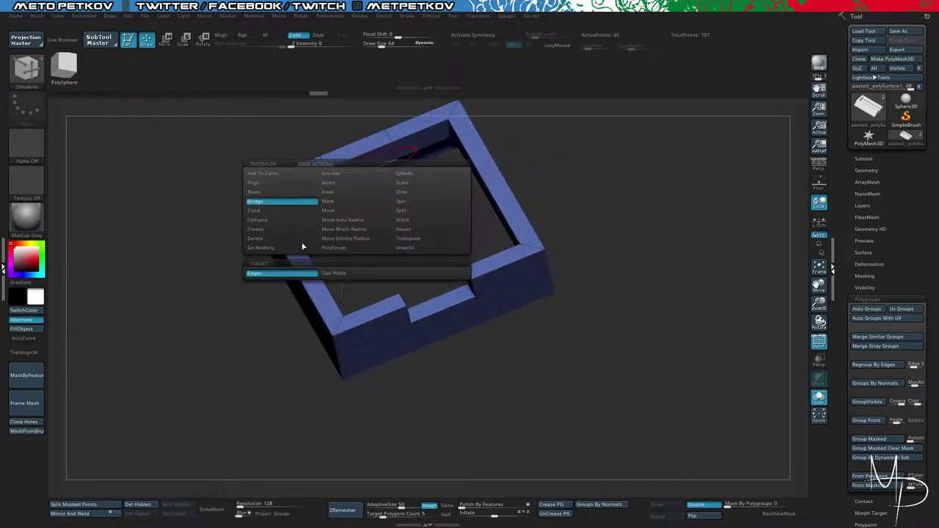
{"action": "left_click", "coordinate": [365, 172]}
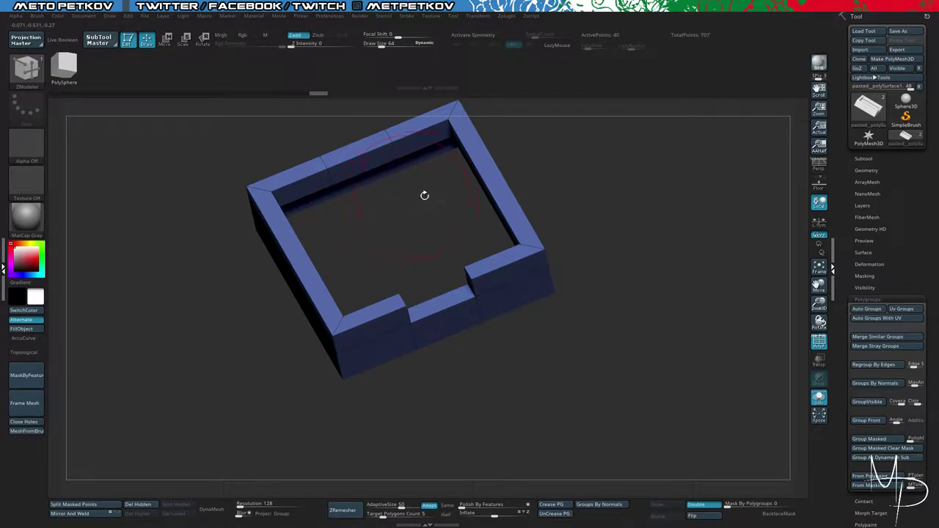
{"action": "left_click", "coordinate": [440, 297]}
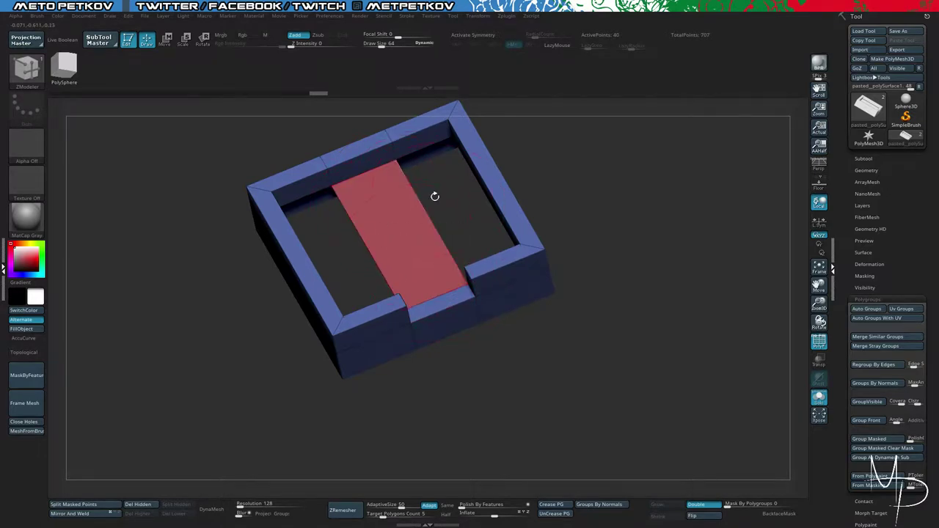
{"action": "key", "text": "ctrl"}
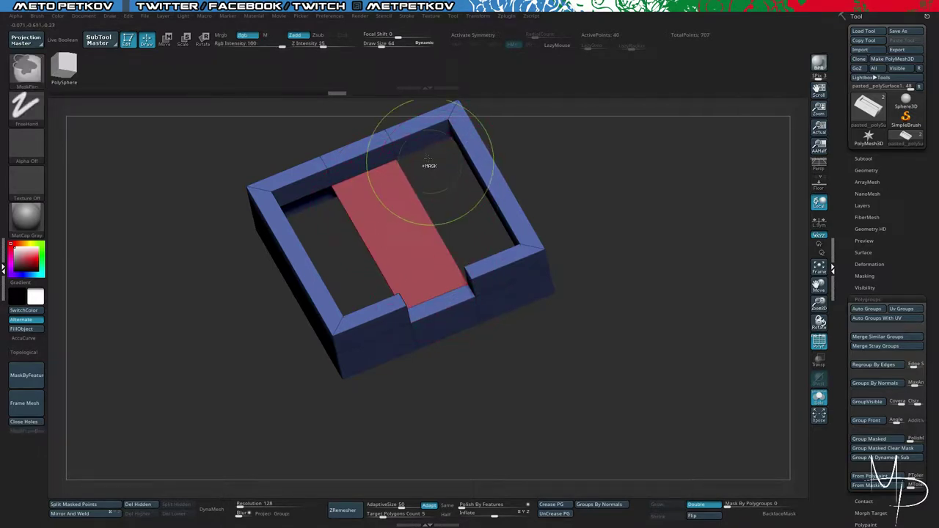
{"action": "left_click", "coordinate": [416, 149]}
{"action": "left_click_drag", "start_coordinate": [436, 178], "coordinate": [540, 223]}
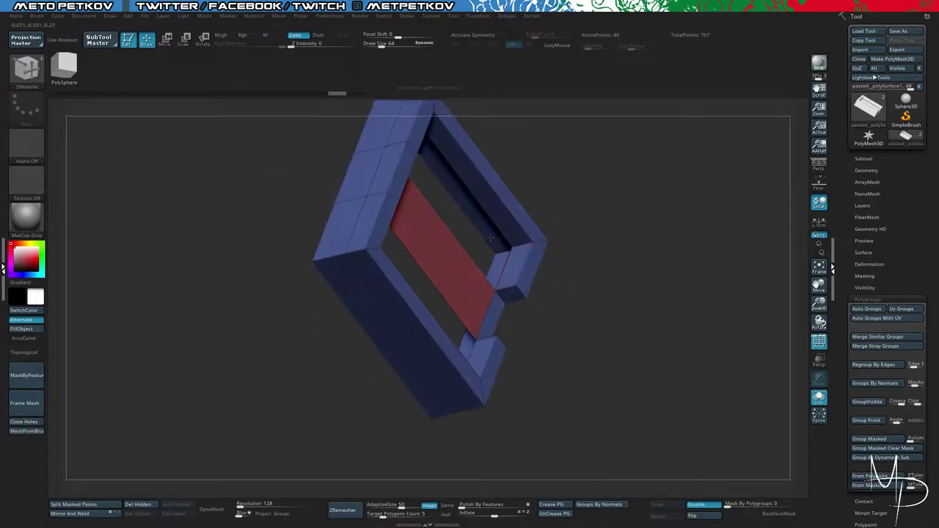
{"action": "left_click", "coordinate": [502, 255]}
{"action": "left_click_drag", "start_coordinate": [631, 367], "coordinate": [726, 361]}
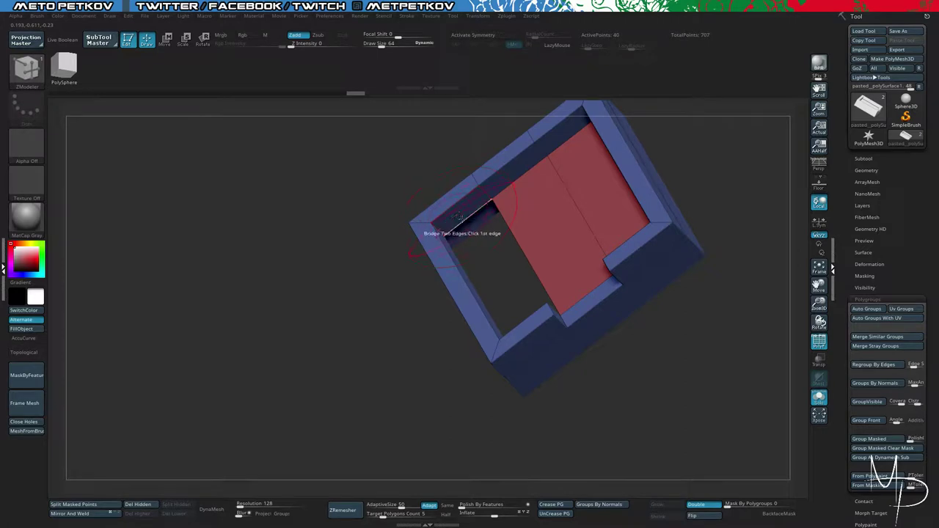
{"action": "left_click_drag", "start_coordinate": [335, 281], "coordinate": [374, 333]}
{"action": "left_click", "coordinate": [582, 325]}
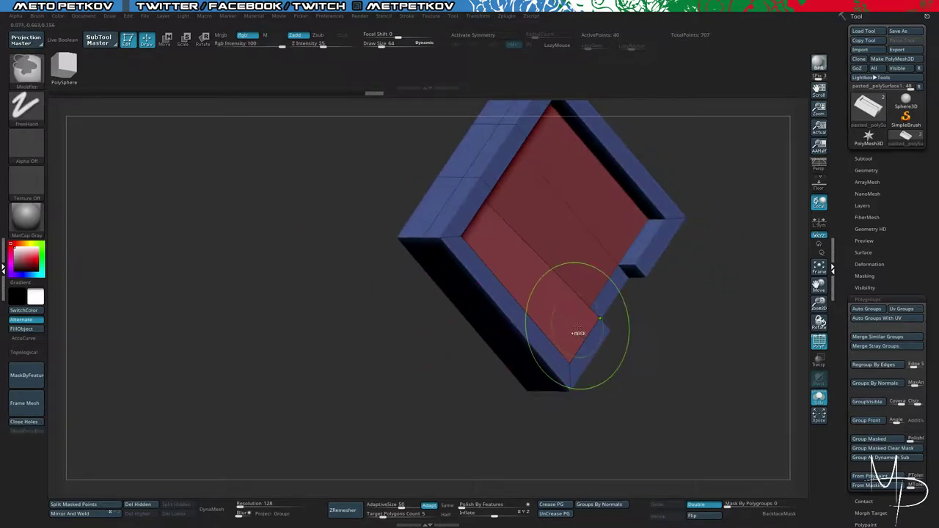
{"action": "key", "text": "ctrl+z"}
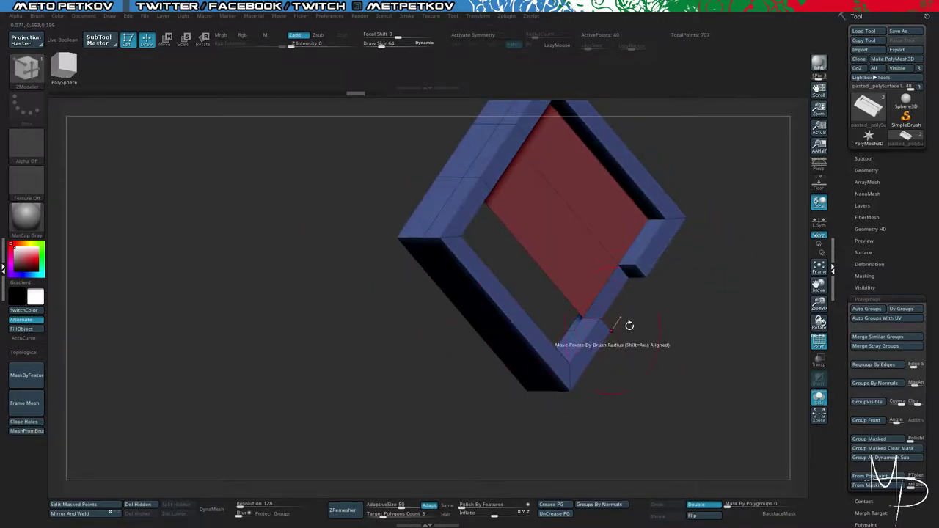
Step: Set the draw size to 1 and bridge the remaining open floor panel inside the platform frame
{"action": "key", "text": "space"}
{"action": "left_click_drag", "start_coordinate": [701, 264], "coordinate": [679, 263]}
{"action": "mouse_move", "coordinate": [327, 362]}
{"action": "left_mouse_down", "text": "alt"}
{"action": "mouse_move", "coordinate": [547, 273]}
{"action": "mouse_move", "coordinate": [505, 198]}
{"action": "mouse_move", "coordinate": [530, 204]}
{"action": "left_mouse_up", "text": "alt"}
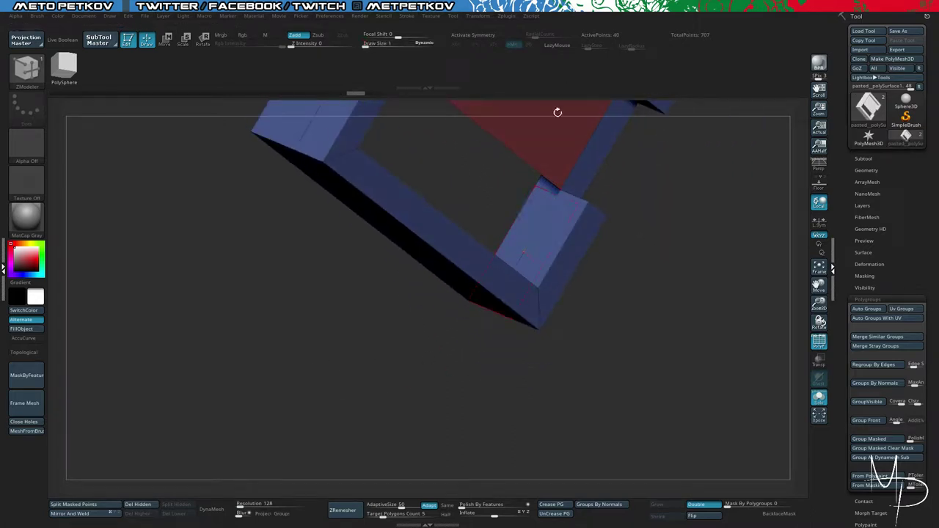
{"action": "left_click_drag", "start_coordinate": [717, 264], "coordinate": [804, 414]}
{"action": "left_click", "coordinate": [450, 239]}
{"action": "left_click", "coordinate": [451, 239]}
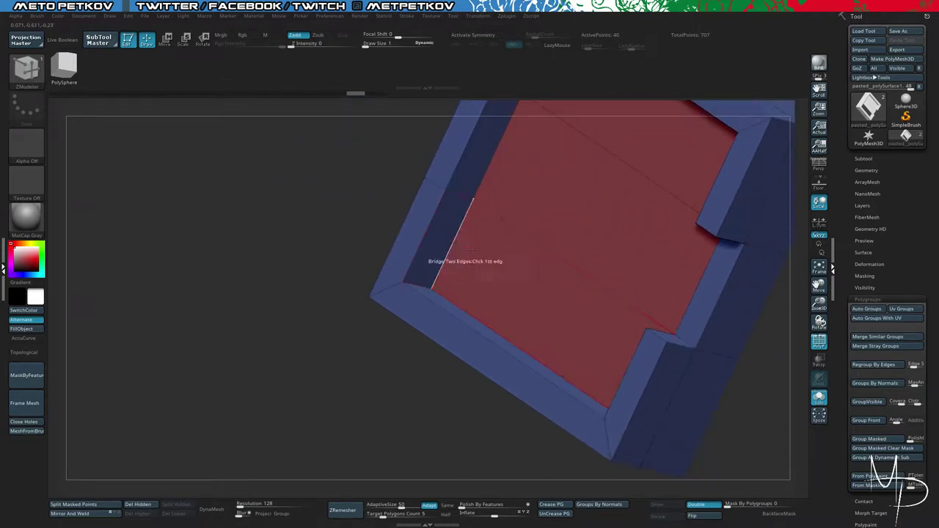
Step: Bridge opposite edges of the platform's underside in three panels, closing the bottom completely
{"action": "mouse_move", "coordinate": [362, 360]}
{"action": "left_mouse_down", "text": "alt"}
{"action": "mouse_move", "coordinate": [432, 260]}
{"action": "mouse_move", "coordinate": [360, 346]}
{"action": "left_mouse_up", "text": "alt"}
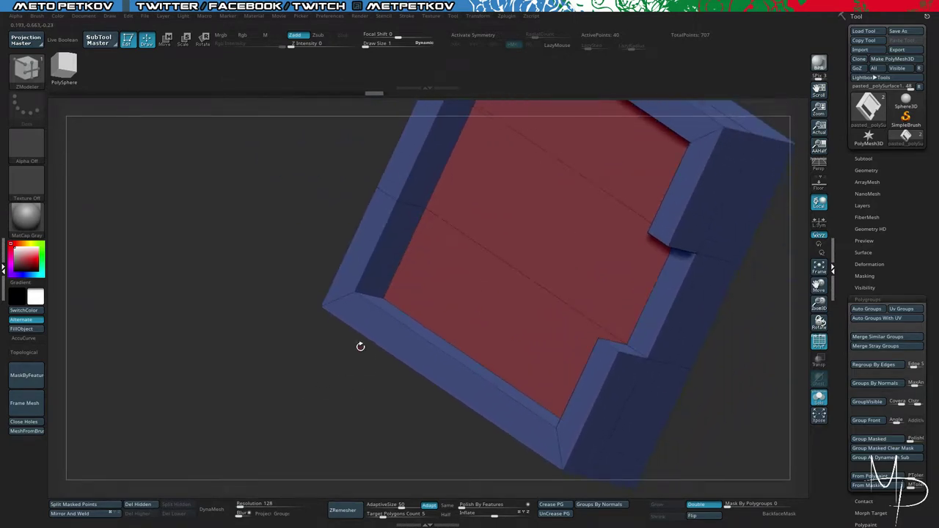
{"action": "left_click_drag", "start_coordinate": [327, 392], "coordinate": [501, 242], "text": "alt"}
{"action": "left_click_drag", "start_coordinate": [580, 268], "coordinate": [678, 297], "text": "alt"}
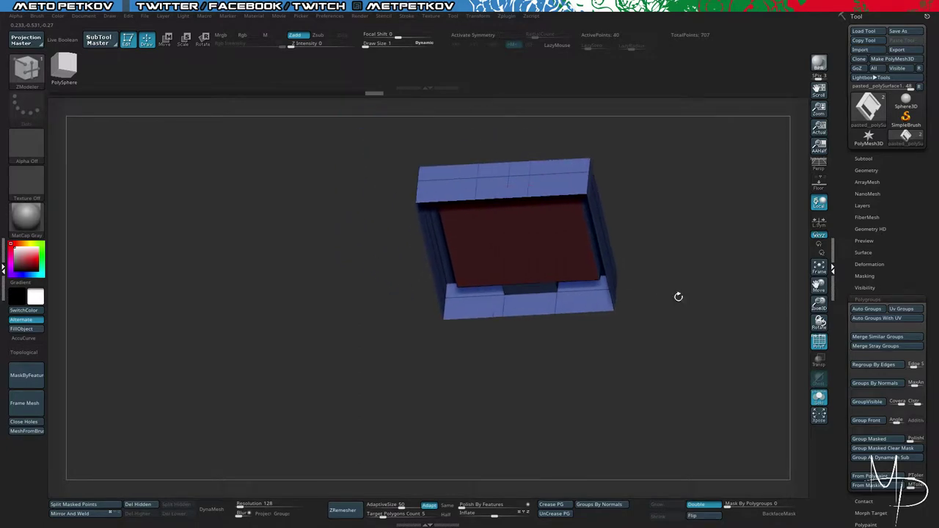
{"action": "left_click", "coordinate": [501, 196]}
{"action": "left_click", "coordinate": [532, 314]}
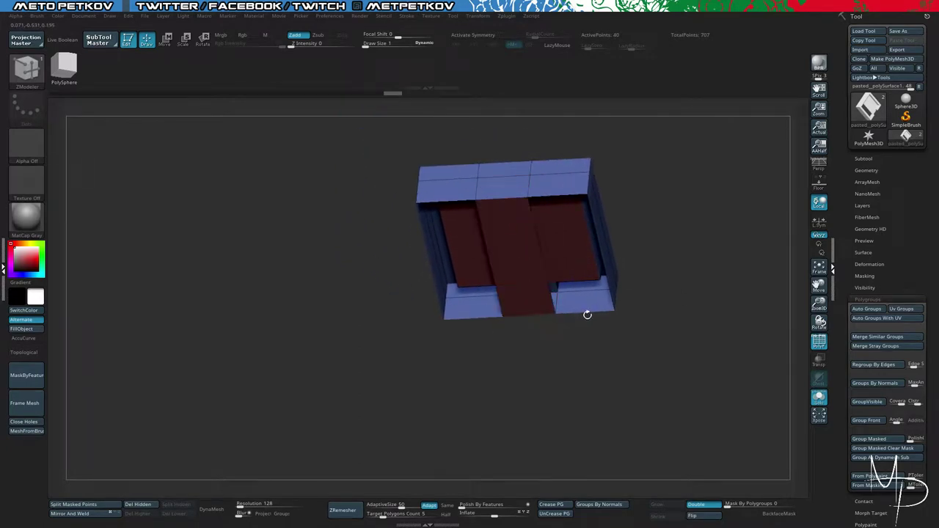
{"action": "left_click", "coordinate": [587, 313]}
{"action": "left_click", "coordinate": [534, 194]}
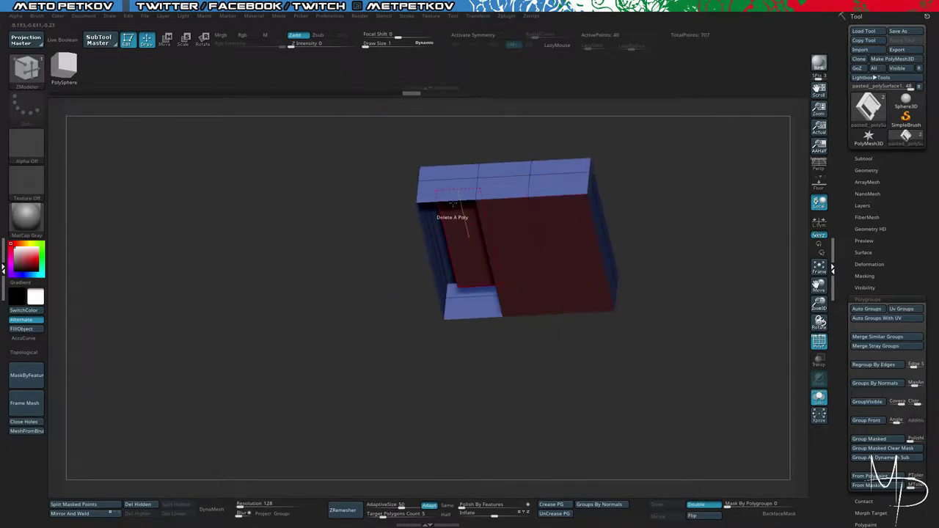
{"action": "left_click", "coordinate": [446, 201]}
{"action": "left_click", "coordinate": [468, 319]}
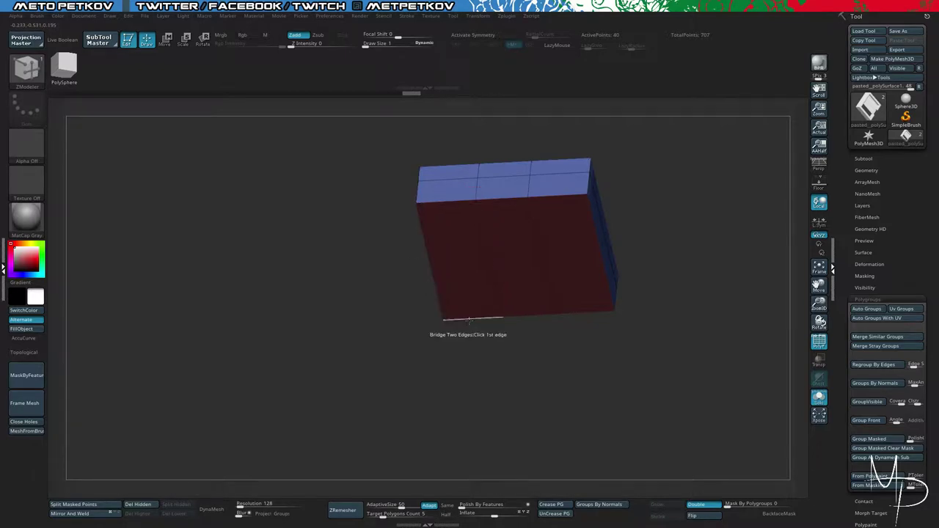
Step: Preview dynamic subdivision on the closed platform and switch it off again
{"action": "left_click_drag", "start_coordinate": [639, 335], "coordinate": [620, 339], "text": "alt"}
{"action": "key", "text": "d"}
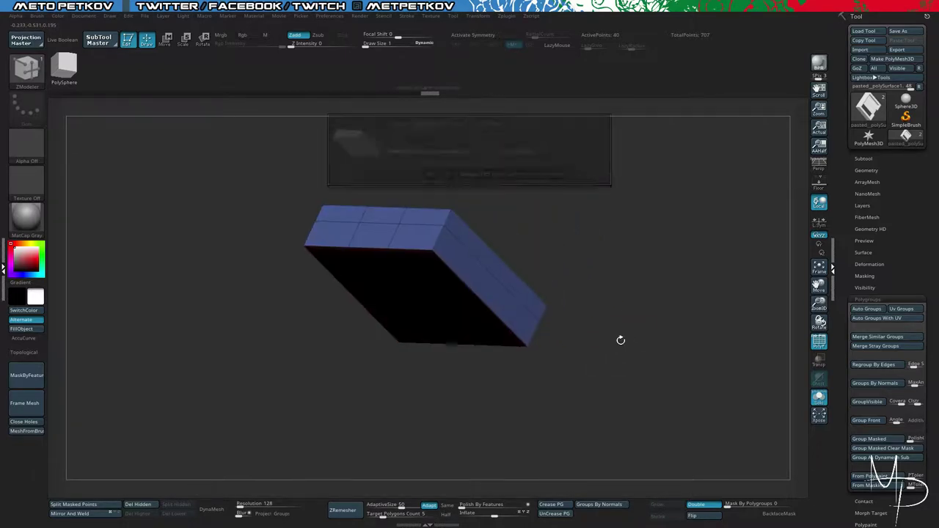
{"action": "left_click", "coordinate": [485, 172]}
{"action": "left_click_drag", "start_coordinate": [218, 230], "coordinate": [188, 271]}
{"action": "key", "text": "shift+d"}
{"action": "left_click_drag", "start_coordinate": [195, 357], "coordinate": [387, 343], "text": "alt"}
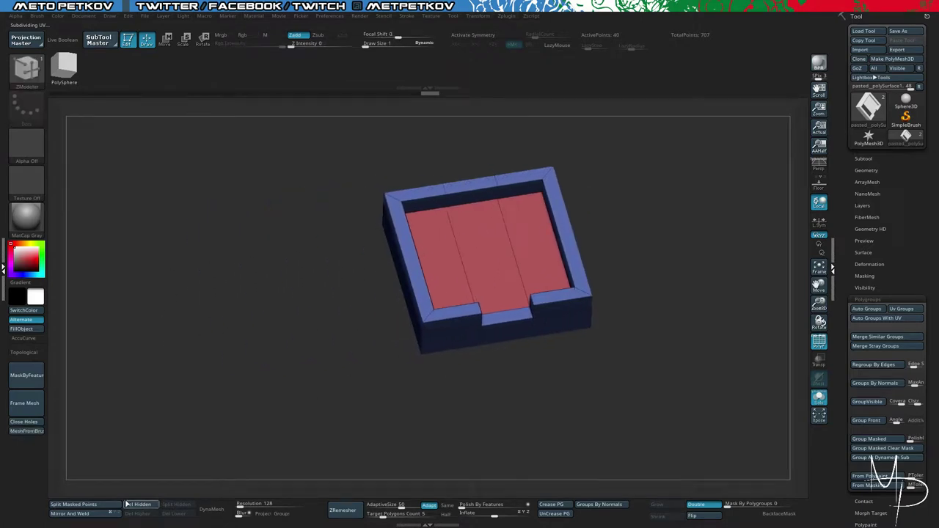
Step: Assign the whole platform to a single polygroup and bring the other watchtower parts back into view
{"action": "key", "text": "ctrl+w"}
{"action": "mouse_move", "coordinate": [291, 292]}
{"action": "left_mouse_down"}
{"action": "mouse_move", "coordinate": [313, 294]}
{"action": "mouse_move", "coordinate": [302, 290]}
{"action": "left_mouse_up"}
{"action": "key", "text": "alt+s"}
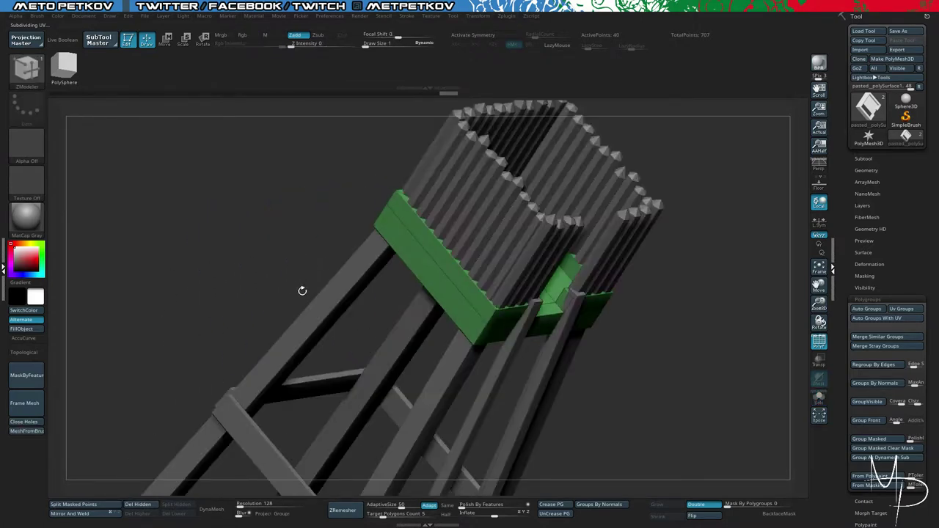
Step: Isolate all palisade stakes around the platform and split them from the remaining structure into their own subtool
{"action": "left_click_drag", "start_coordinate": [297, 214], "coordinate": [277, 178]}
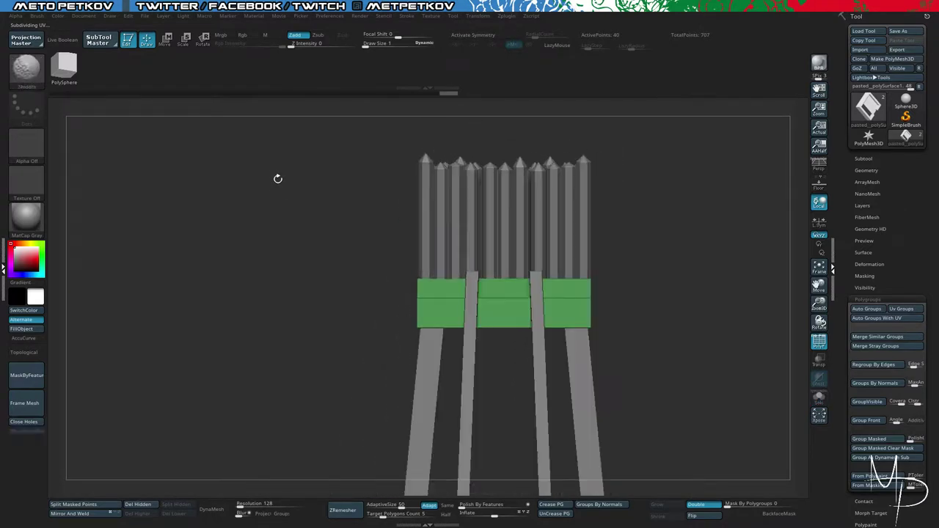
{"action": "left_click_drag", "start_coordinate": [376, 151], "coordinate": [378, 190], "text": "alt"}
{"action": "left_click_drag", "start_coordinate": [381, 167], "coordinate": [645, 237], "text": "ctrl+shift"}
{"action": "key", "text": "ctrl+shift+a"}
{"action": "left_click_drag", "start_coordinate": [319, 243], "coordinate": [316, 265]}
{"action": "left_click", "coordinate": [171, 506]}
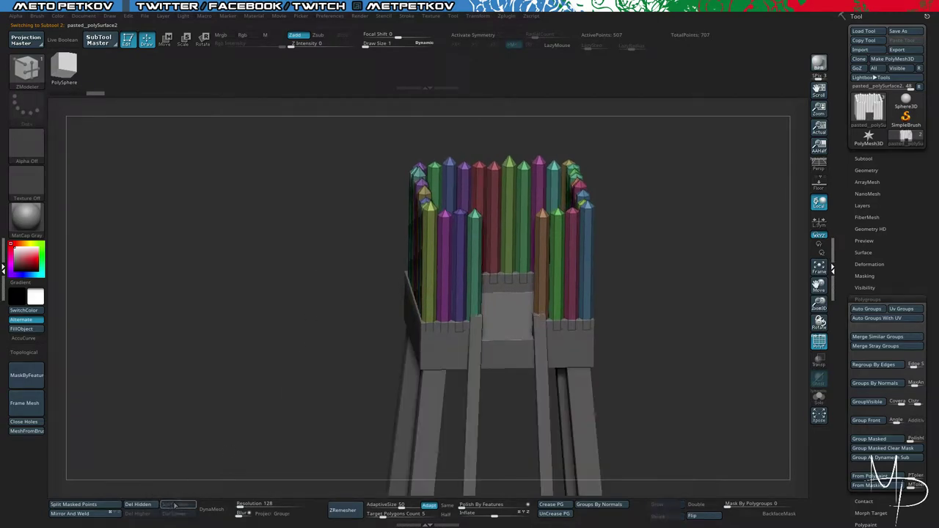
Step: Make the subtool with the legs, crossbeams and ladder active and show it alone
{"action": "mouse_move", "coordinate": [240, 378]}
{"action": "left_mouse_down"}
{"action": "mouse_move", "coordinate": [277, 191]}
{"action": "mouse_move", "coordinate": [280, 253]}
{"action": "mouse_move", "coordinate": [316, 293]}
{"action": "mouse_move", "coordinate": [265, 292]}
{"action": "mouse_move", "coordinate": [281, 195]}
{"action": "mouse_move", "coordinate": [254, 175]}
{"action": "mouse_move", "coordinate": [297, 282]}
{"action": "mouse_move", "coordinate": [281, 203]}
{"action": "mouse_move", "coordinate": [330, 253]}
{"action": "mouse_move", "coordinate": [363, 248]}
{"action": "mouse_move", "coordinate": [355, 239]}
{"action": "mouse_move", "coordinate": [334, 253]}
{"action": "mouse_move", "coordinate": [308, 241]}
{"action": "mouse_move", "coordinate": [268, 285]}
{"action": "mouse_move", "coordinate": [336, 214]}
{"action": "mouse_move", "coordinate": [425, 196]}
{"action": "left_mouse_up"}
{"action": "key", "text": "alt+shift+s"}
{"action": "key", "text": "alt+shift+s"}
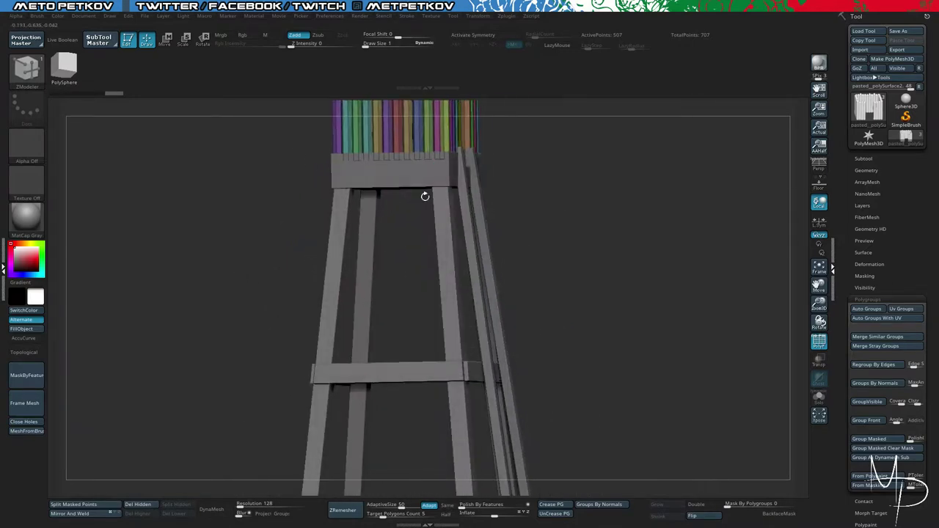
{"action": "left_click", "coordinate": [442, 214], "text": "alt"}
{"action": "left_click_drag", "start_coordinate": [596, 318], "coordinate": [642, 308], "text": "alt"}
{"action": "key", "text": "alt+shift+s"}
Step: Isolate the four tower legs by hiding the crossbeams, ladder rails and foot blocks
{"action": "left_click_drag", "start_coordinate": [323, 185], "coordinate": [273, 173], "text": "shift"}
{"action": "left_click_drag", "start_coordinate": [322, 151], "coordinate": [471, 181], "text": "ctrl+shift"}
{"action": "key", "text": "ctrl+shift+a"}
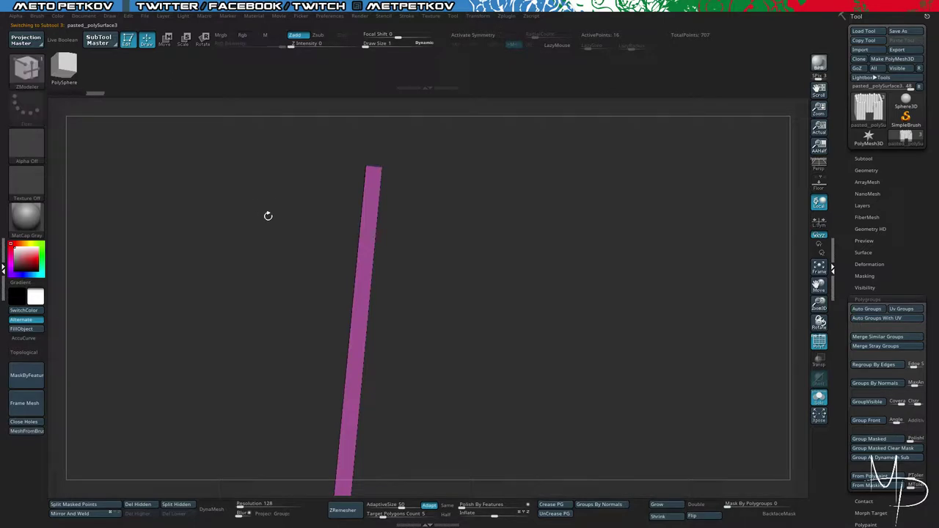
{"action": "left_click_drag", "start_coordinate": [266, 216], "coordinate": [269, 211]}
{"action": "left_click_drag", "start_coordinate": [433, 157], "coordinate": [474, 189], "text": "shift"}
{"action": "key", "text": "ctrl+shift+a"}
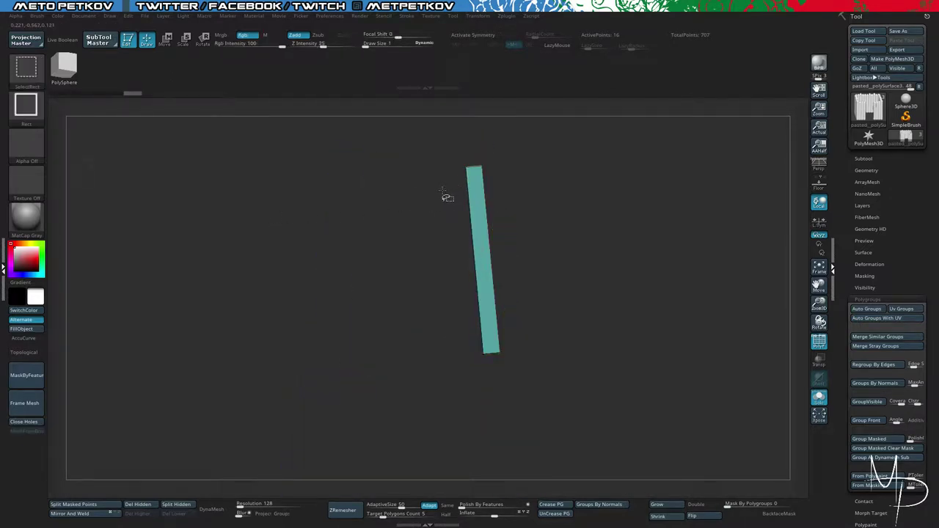
{"action": "key", "text": "ctrl+shift+a"}
{"action": "left_click_drag", "start_coordinate": [393, 261], "coordinate": [365, 242], "text": "ctrl+shift"}
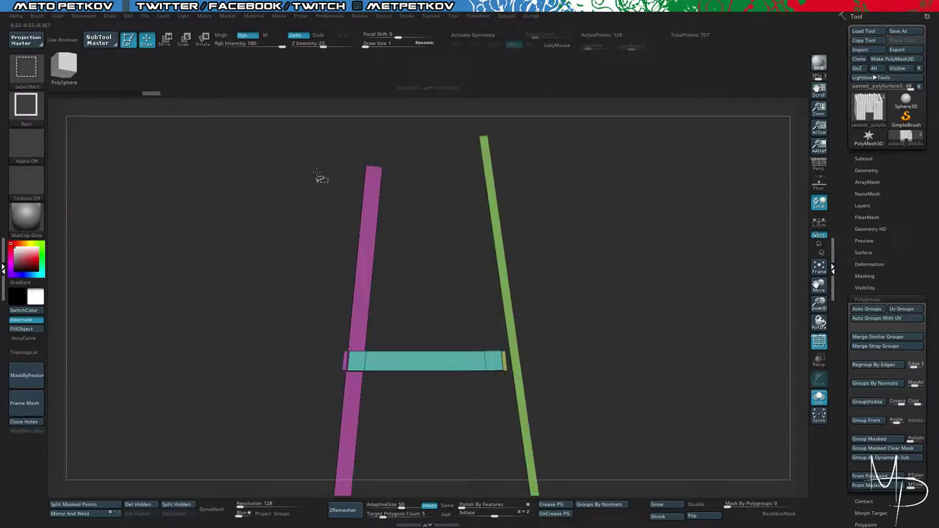
{"action": "left_click_drag", "start_coordinate": [404, 195], "coordinate": [405, 196], "text": "ctrl+alt+shift"}
{"action": "left_click_drag", "start_coordinate": [427, 236], "coordinate": [406, 237], "text": "ctrl+shift"}
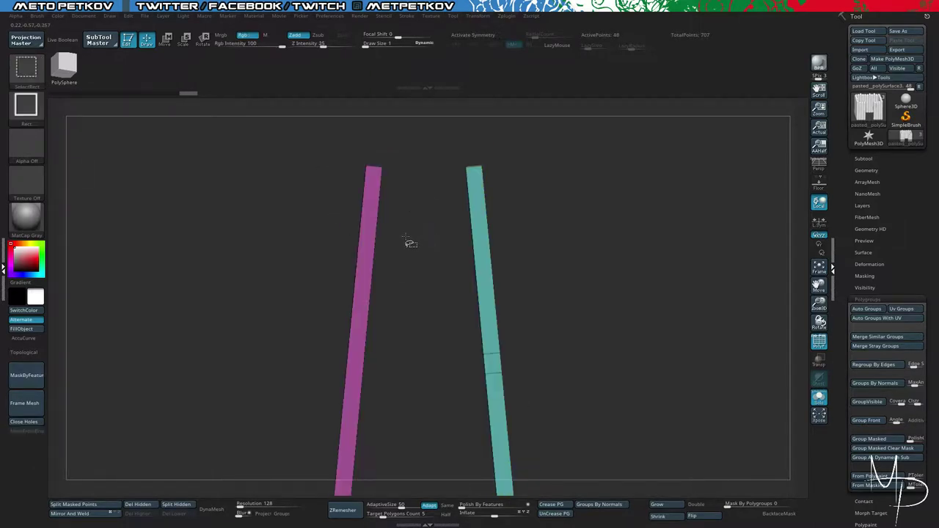
Step: Assign the four legs to a single polygroup and split them from the hidden parts into their own subtool
{"action": "mouse_move", "coordinate": [260, 264]}
{"action": "left_mouse_down", "text": "alt"}
{"action": "mouse_move", "coordinate": [213, 247]}
{"action": "mouse_move", "coordinate": [221, 281]}
{"action": "mouse_move", "coordinate": [265, 270]}
{"action": "left_mouse_up", "text": "alt"}
{"action": "key", "text": "ctrl+w"}
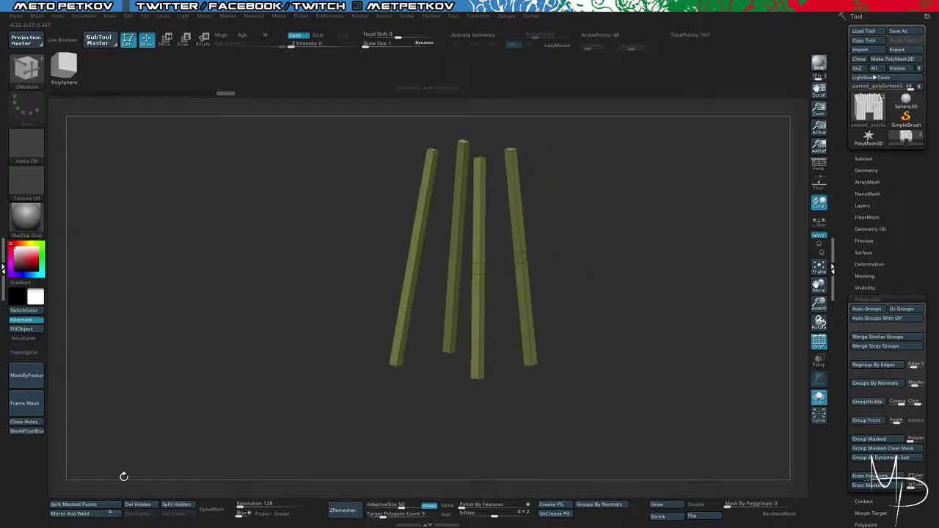
{"action": "left_click", "coordinate": [174, 507]}
{"action": "left_click_drag", "start_coordinate": [212, 359], "coordinate": [283, 313], "text": "alt"}
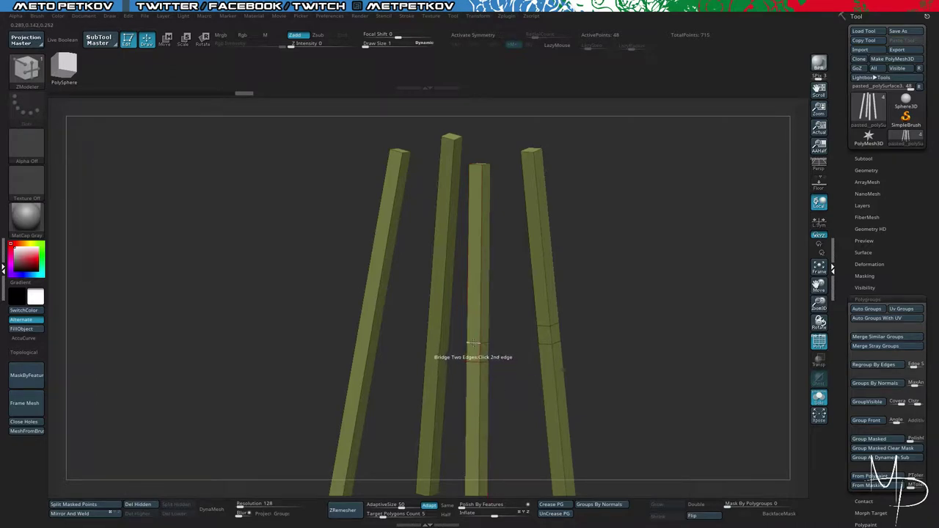
Step: Delete the extra edge loops around the middle of two legs and bring the rest of the watchtower back into view
{"action": "key", "text": "space"}
{"action": "left_click", "coordinate": [455, 288]}
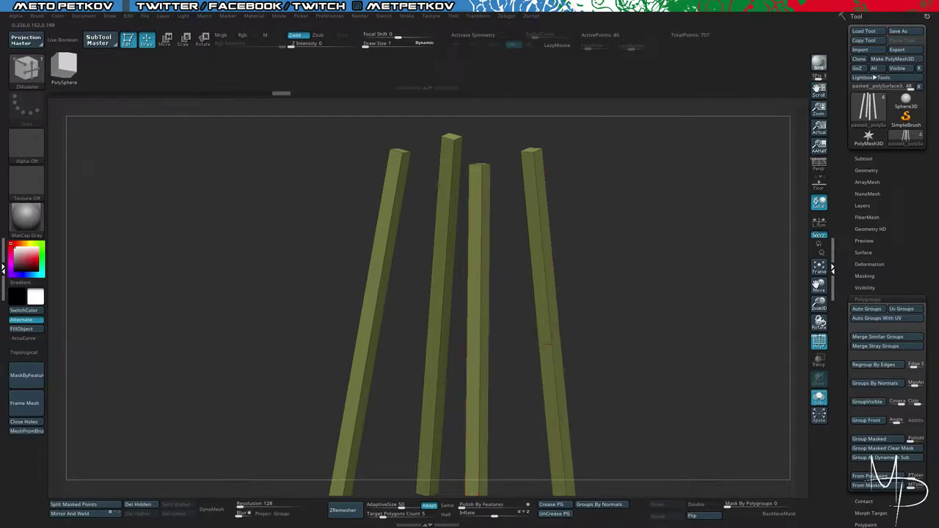
{"action": "key", "text": "f"}
{"action": "left_click_drag", "start_coordinate": [355, 306], "coordinate": [340, 270], "text": "shift"}
{"action": "key", "text": "alt+s"}
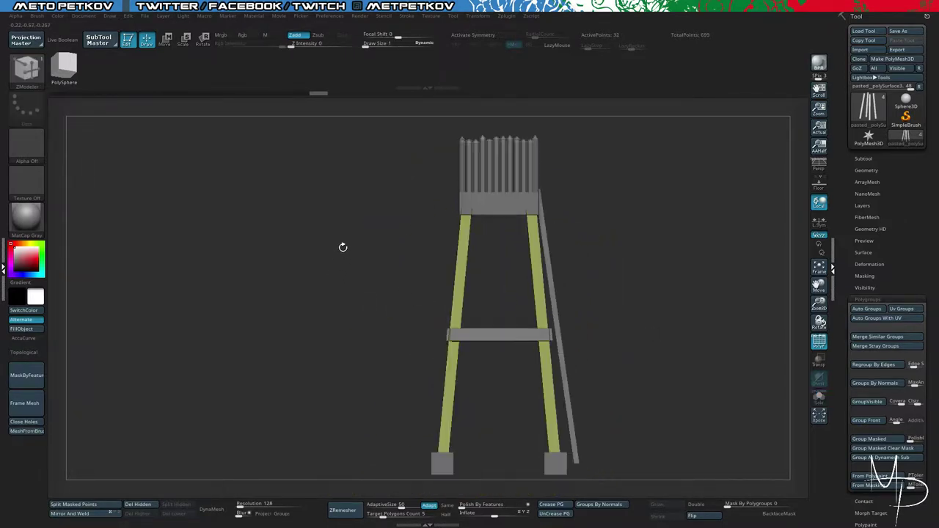
{"action": "mouse_move", "coordinate": [347, 235]}
{"action": "left_mouse_down"}
{"action": "mouse_move", "coordinate": [377, 239]}
{"action": "mouse_move", "coordinate": [330, 223]}
{"action": "mouse_move", "coordinate": [348, 233]}
{"action": "left_mouse_up"}
{"action": "key", "text": "alt+s"}
{"action": "key", "text": "alt+s"}
{"action": "key", "text": "alt+s"}
{"action": "key", "text": "alt+s"}
{"action": "left_click_drag", "start_coordinate": [377, 247], "coordinate": [402, 206]}
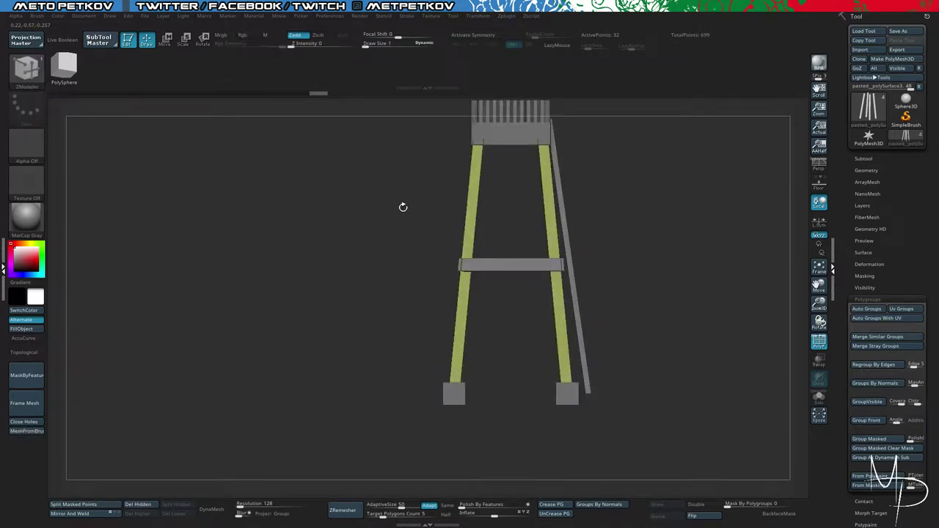
Step: Make the subtool with the crossbeams, ladder rails and foot blocks active and show it alone
{"action": "left_click_drag", "start_coordinate": [349, 240], "coordinate": [496, 337]}
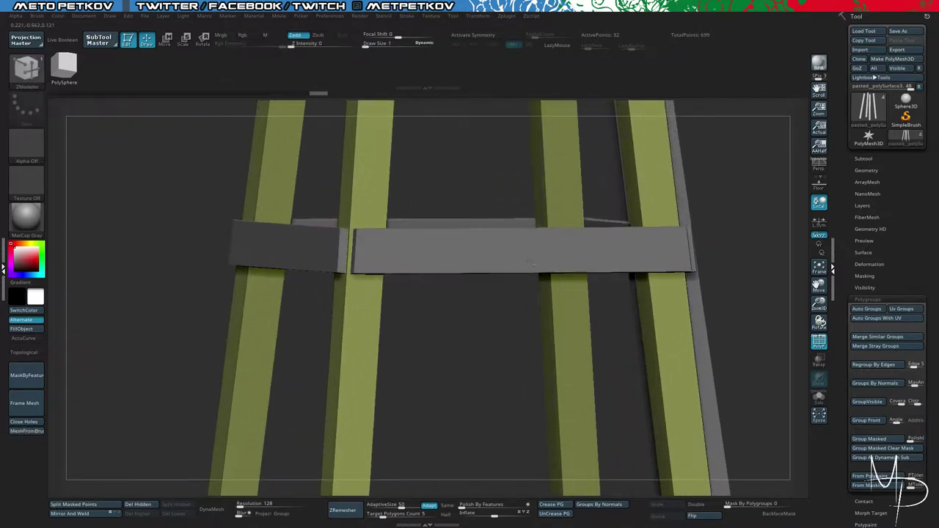
{"action": "left_click", "coordinate": [509, 253], "text": "alt"}
{"action": "left_click_drag", "start_coordinate": [540, 361], "coordinate": [435, 294]}
{"action": "key", "text": "alt+s"}
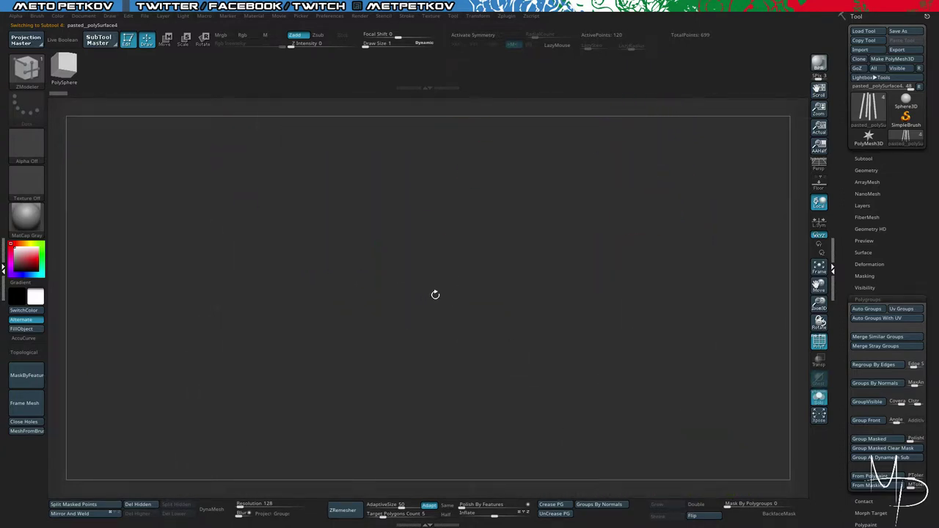
{"action": "key", "text": "f"}
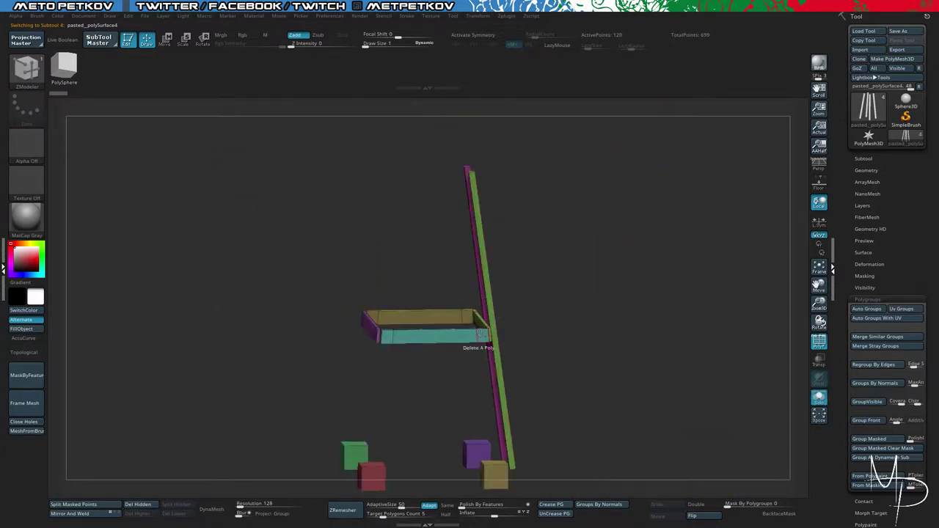
Step: Isolate the crossbeam ring, give it a single polygroup and split it from the ladder rails and foot blocks into its own subtool
{"action": "left_click_drag", "start_coordinate": [432, 260], "coordinate": [373, 198], "text": "shift"}
{"action": "left_click_drag", "start_coordinate": [346, 310], "coordinate": [587, 379], "text": "ctrl+alt+shift"}
{"action": "left_click_drag", "start_coordinate": [587, 379], "coordinate": [626, 402]}
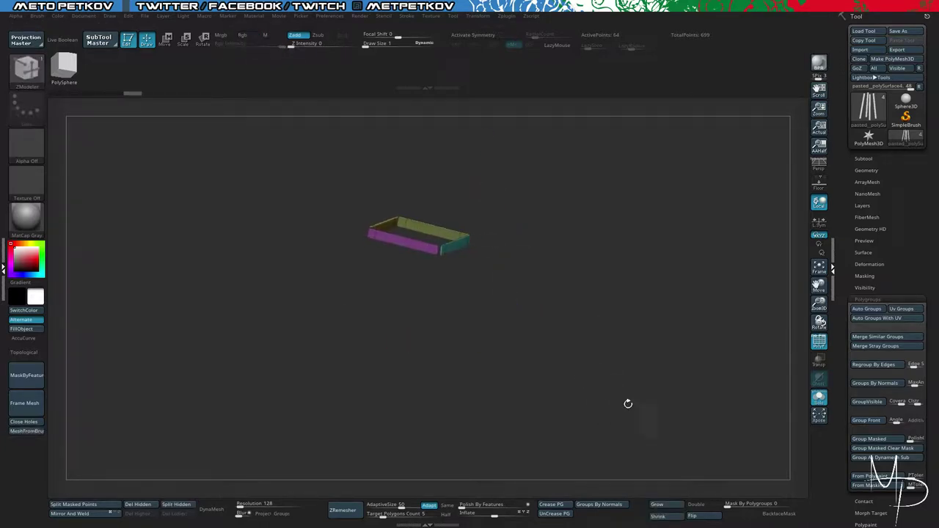
{"action": "key", "text": "ctrl+w"}
{"action": "left_click", "coordinate": [178, 505]}
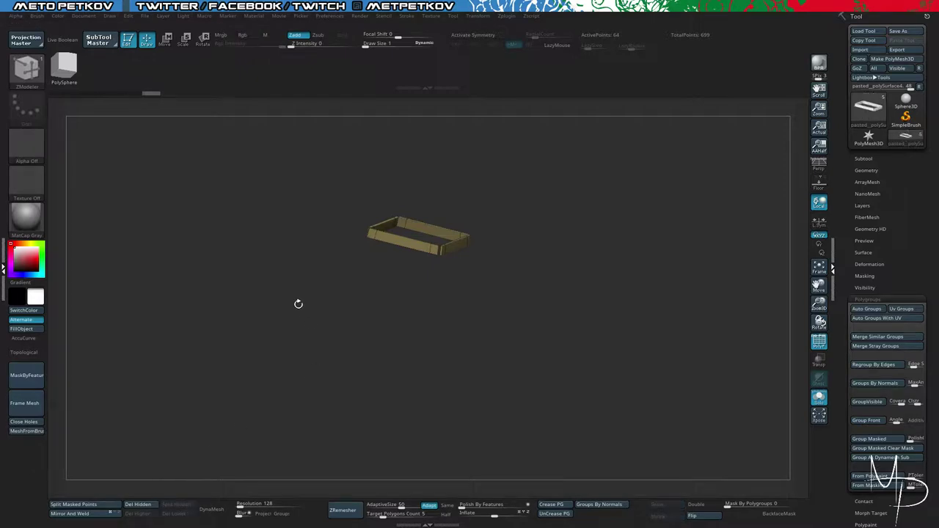
{"action": "left_click", "coordinate": [778, 183]}
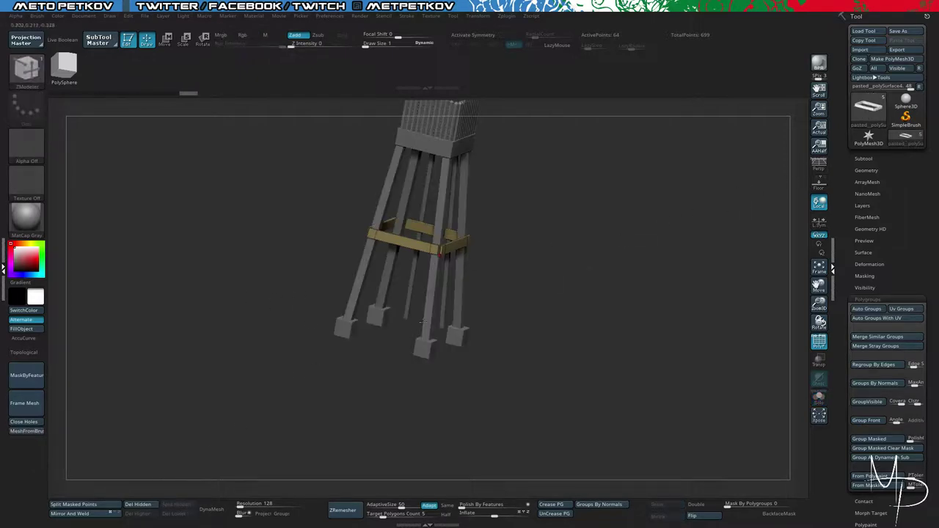
Step: Make the remaining subtool with the foot blocks and ladder rails active
{"action": "left_click", "coordinate": [422, 350], "text": "alt"}
{"action": "left_click", "coordinate": [492, 388]}
{"action": "left_click_drag", "start_coordinate": [518, 399], "coordinate": [497, 391]}
{"action": "left_click", "coordinate": [493, 388]}
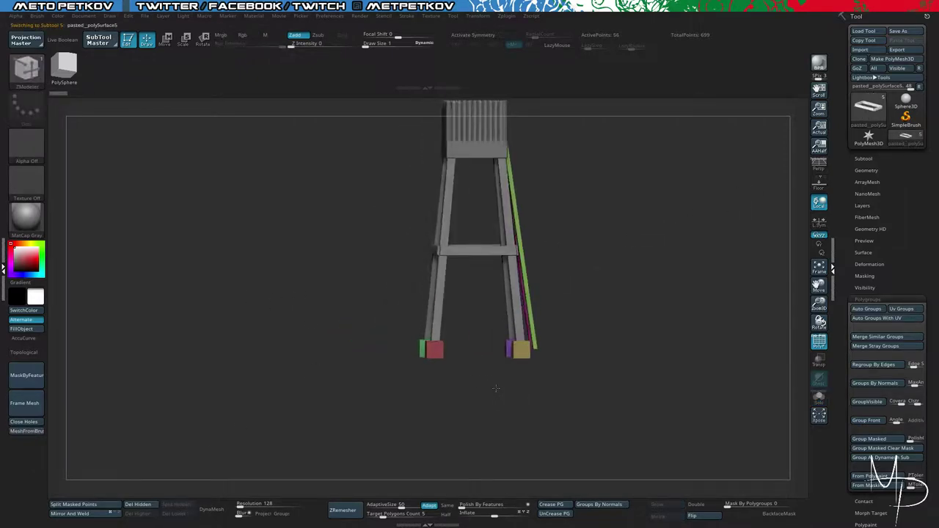
{"action": "left_click", "coordinate": [497, 391]}
Step: Isolate the four foot blocks and split them from the ladder rails into their own subtool
{"action": "left_click_drag", "start_coordinate": [391, 315], "coordinate": [506, 421], "text": "ctrl+shift"}
{"action": "left_click", "coordinate": [518, 402], "text": "ctrl+shift"}
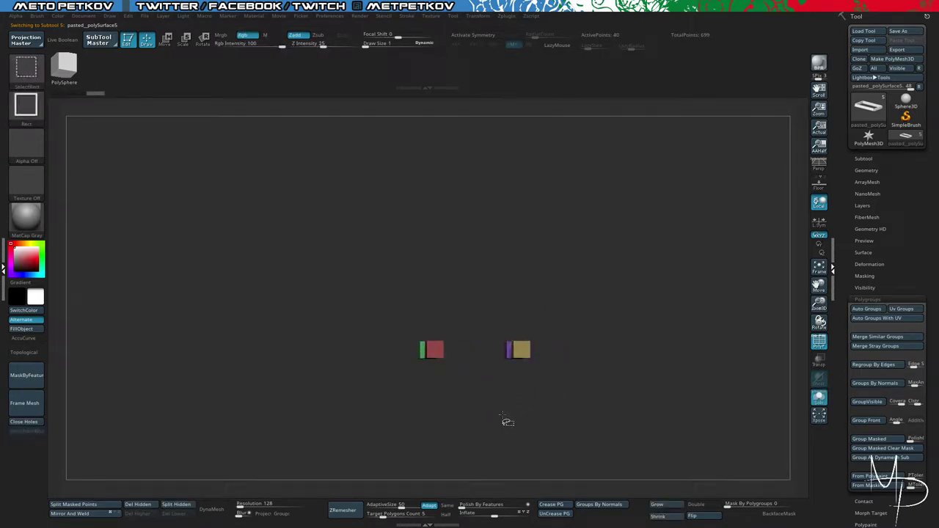
{"action": "left_click", "coordinate": [179, 505]}
{"action": "left_click_drag", "start_coordinate": [285, 295], "coordinate": [281, 297]}
{"action": "left_click", "coordinate": [264, 242]}
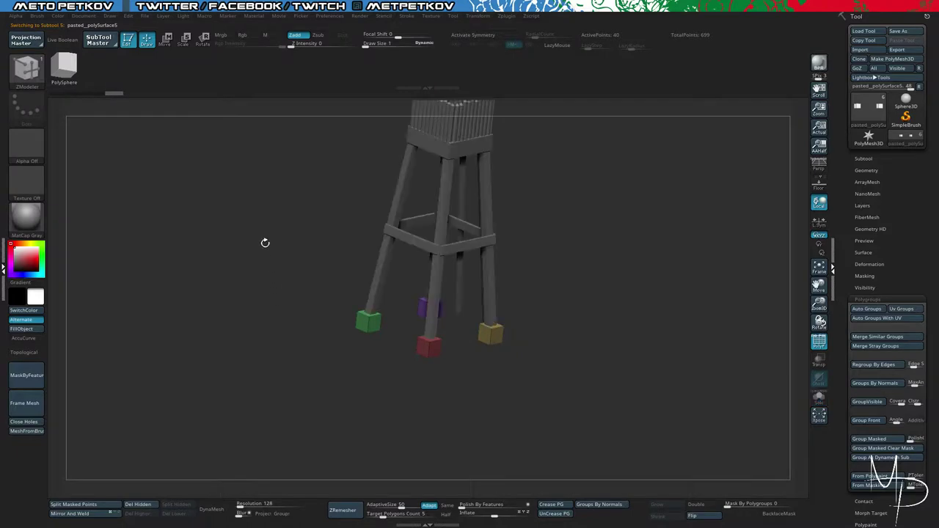
Step: Make the subtool with the two ladder rails active
{"action": "left_click_drag", "start_coordinate": [264, 241], "coordinate": [268, 339], "text": "alt"}
{"action": "left_click_drag", "start_coordinate": [549, 285], "coordinate": [394, 216]}
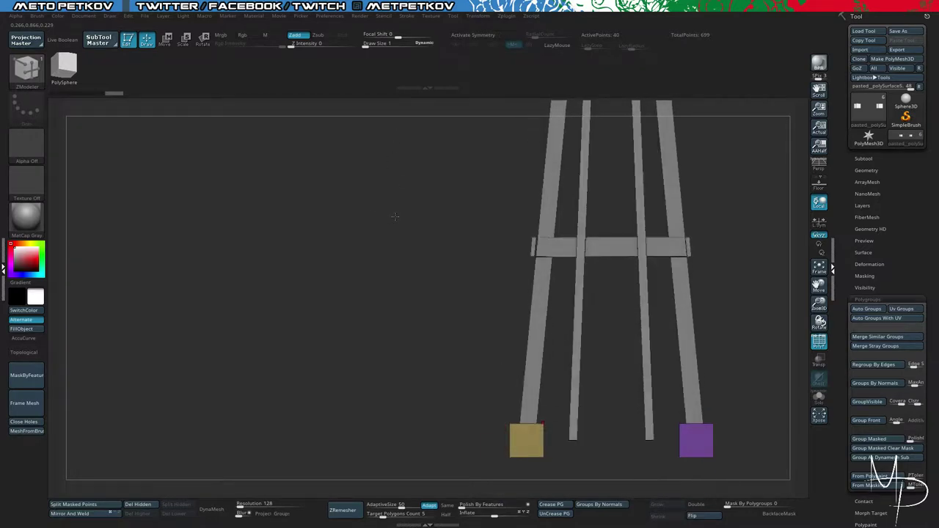
{"action": "left_click", "coordinate": [647, 363], "text": "alt"}
{"action": "left_click_drag", "start_coordinate": [617, 440], "coordinate": [705, 466], "text": "alt"}
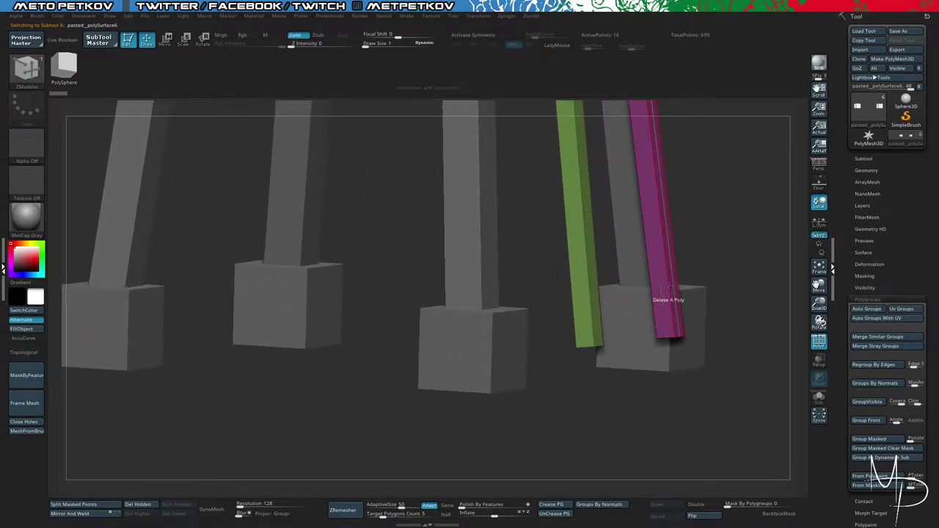
Step: Set the ZModeler polygon action to Inset on a single poly and show the ladder rails alone
{"action": "key", "text": "space"}
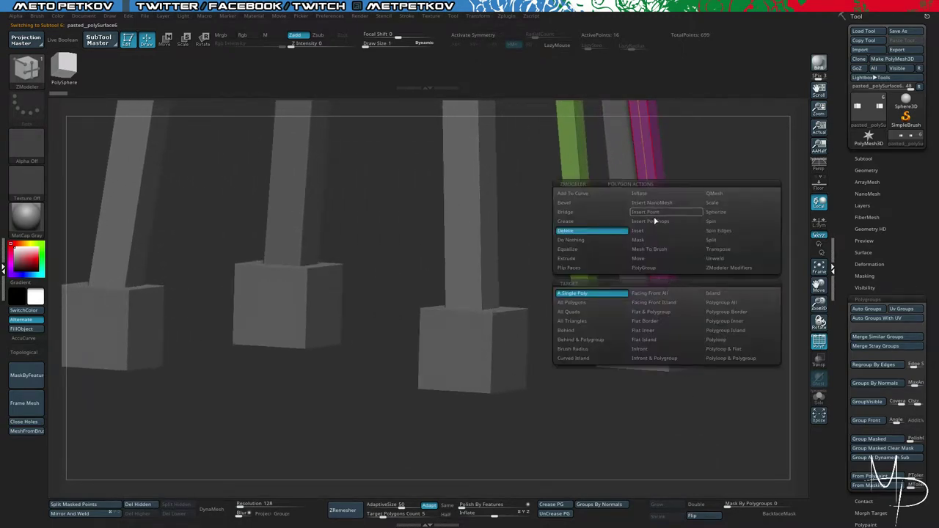
{"action": "left_click", "coordinate": [649, 194]}
{"action": "left_click", "coordinate": [641, 232]}
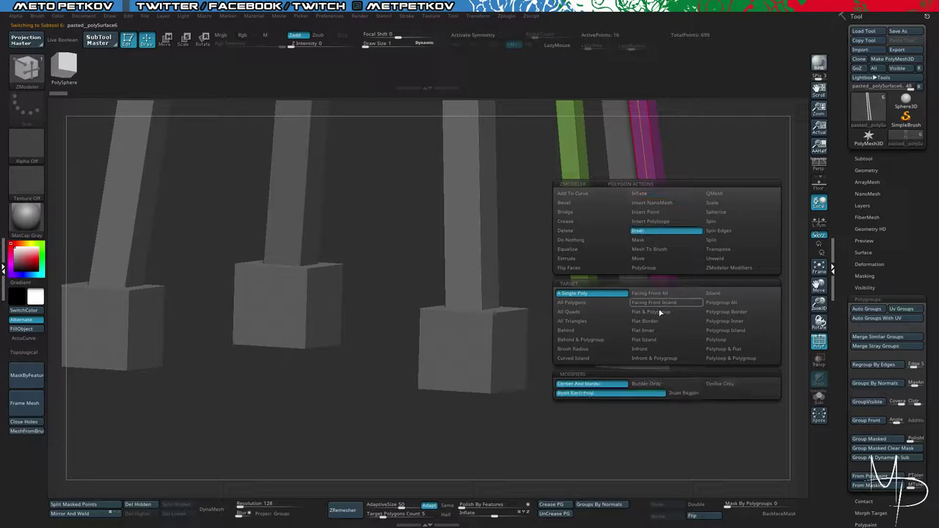
{"action": "key", "text": "alt+s"}
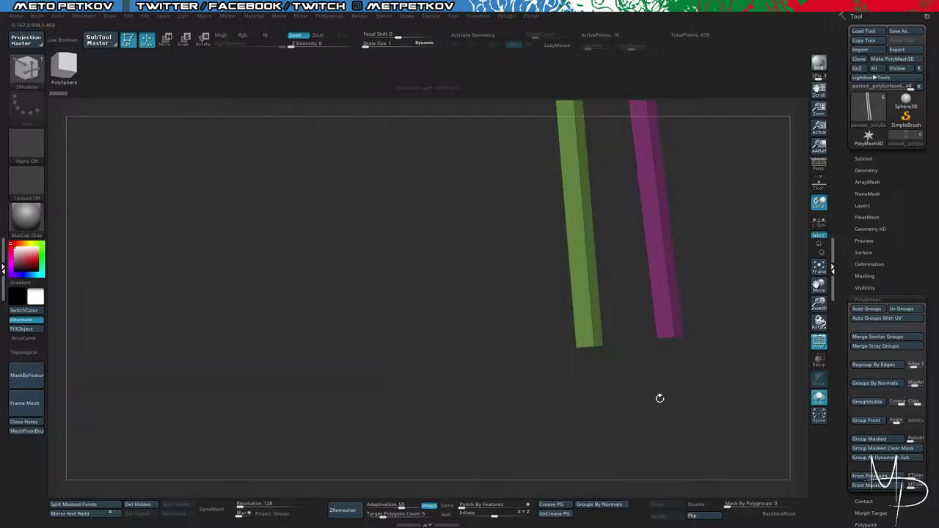
Step: With X symmetry and the ZModeler Insert Single EdgeLoop action, add an edge loop across both ladder rails near their lower ends
{"action": "left_click_drag", "start_coordinate": [659, 398], "coordinate": [672, 396]}
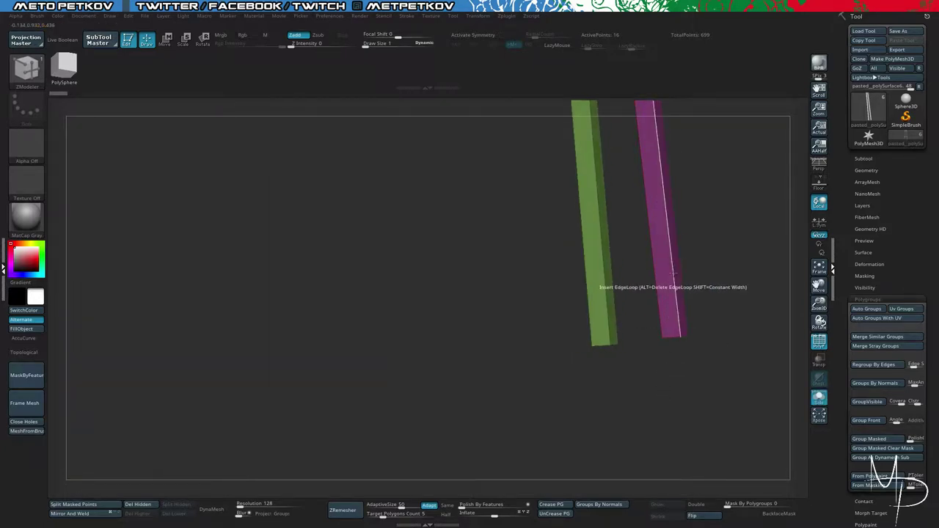
{"action": "left_click_drag", "start_coordinate": [705, 243], "coordinate": [676, 236]}
{"action": "key", "text": "space"}
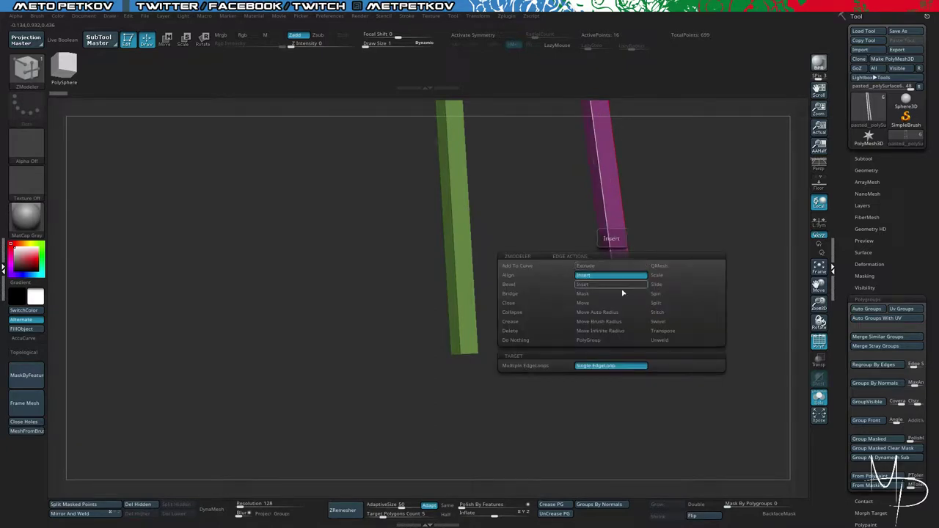
{"action": "left_click", "coordinate": [613, 285]}
{"action": "left_click", "coordinate": [612, 275]}
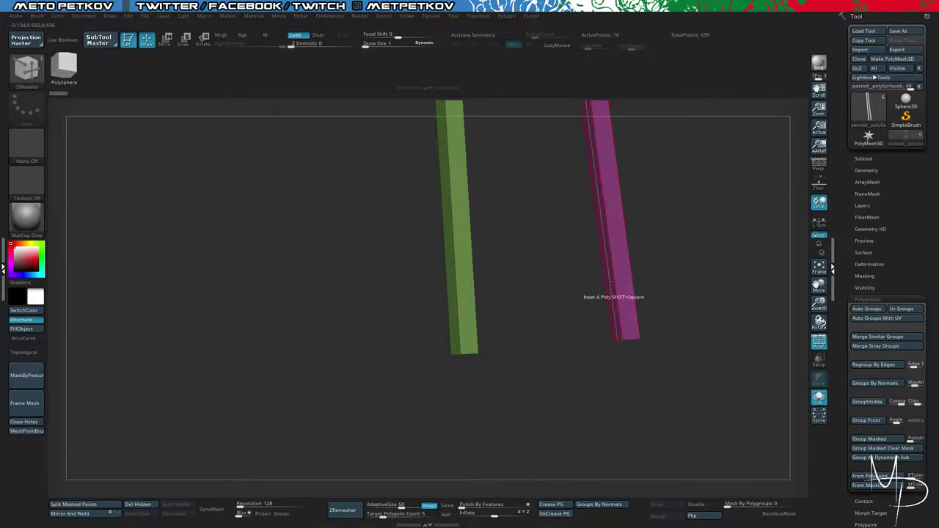
{"action": "key", "text": "x"}
{"action": "left_click_drag", "start_coordinate": [612, 264], "coordinate": [608, 248]}
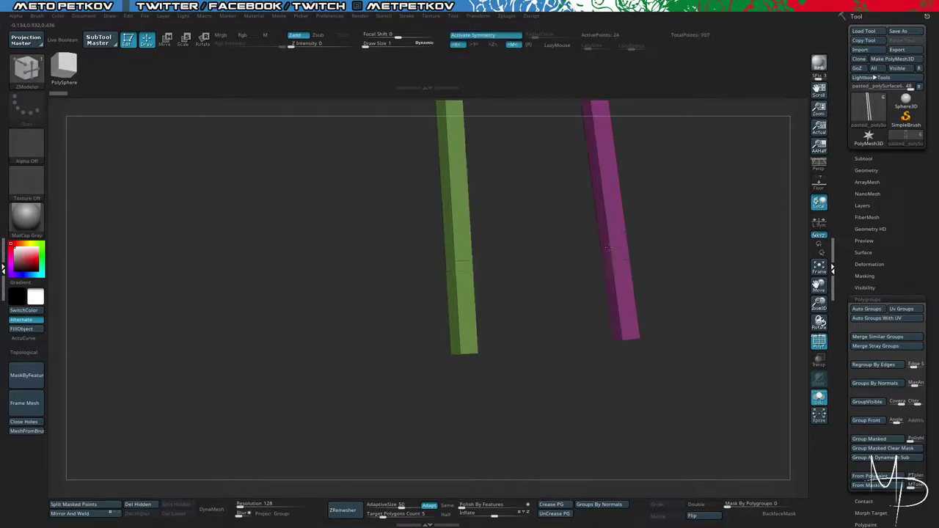
Step: Bevel the new edge loop on both ladder rails into a narrow band
{"action": "key", "text": "space"}
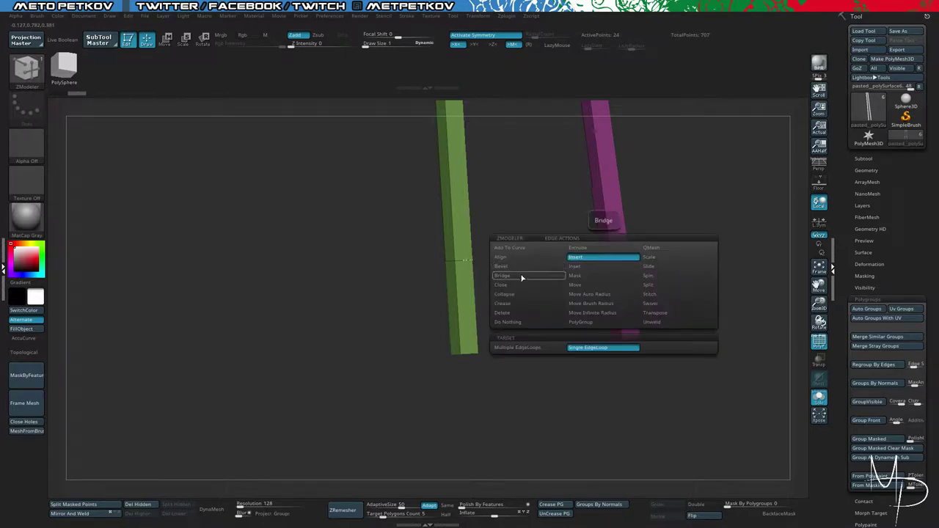
{"action": "left_click", "coordinate": [527, 277]}
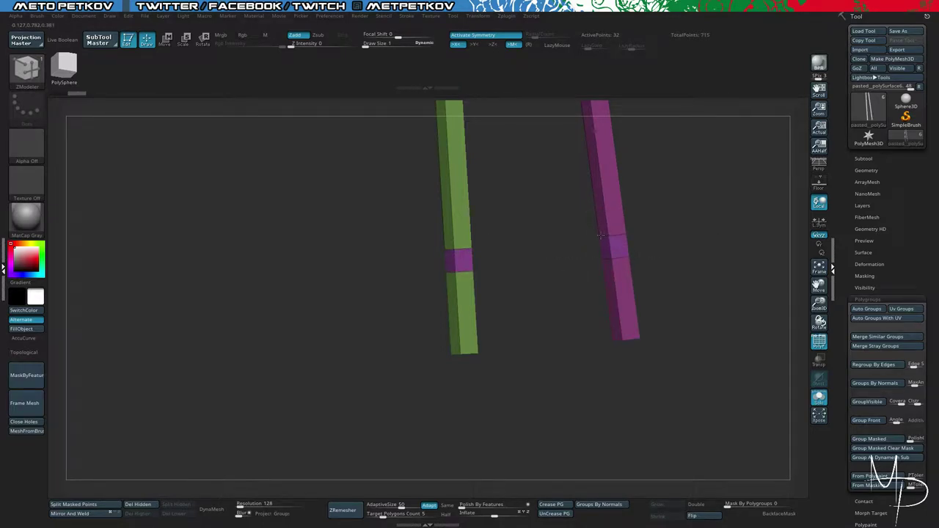
Step: Try to inset the inward-facing polygon of the band on the ladder rails and undo it
{"action": "left_click_drag", "start_coordinate": [581, 240], "coordinate": [611, 279]}
{"action": "mouse_move", "coordinate": [589, 237]}
{"action": "left_mouse_down"}
{"action": "mouse_move", "coordinate": [557, 225]}
{"action": "mouse_move", "coordinate": [582, 237]}
{"action": "left_mouse_up"}
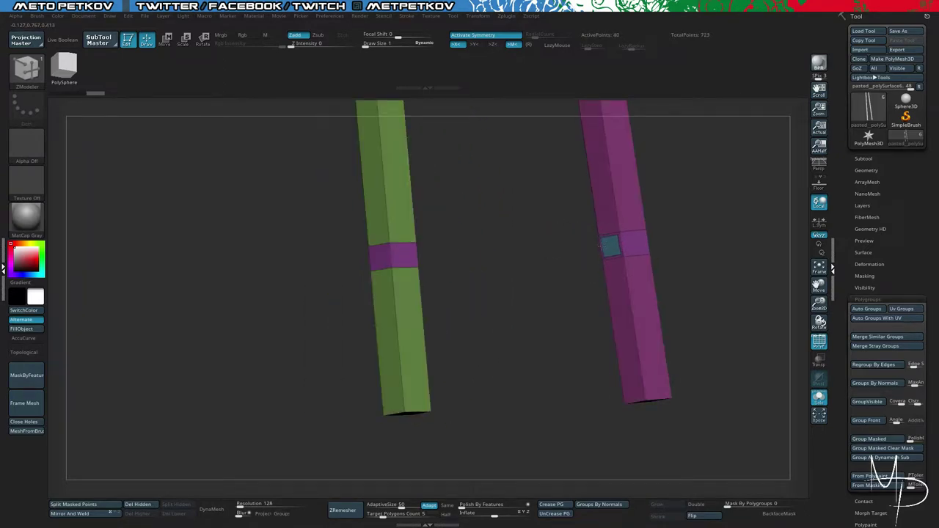
{"action": "key", "text": "space"}
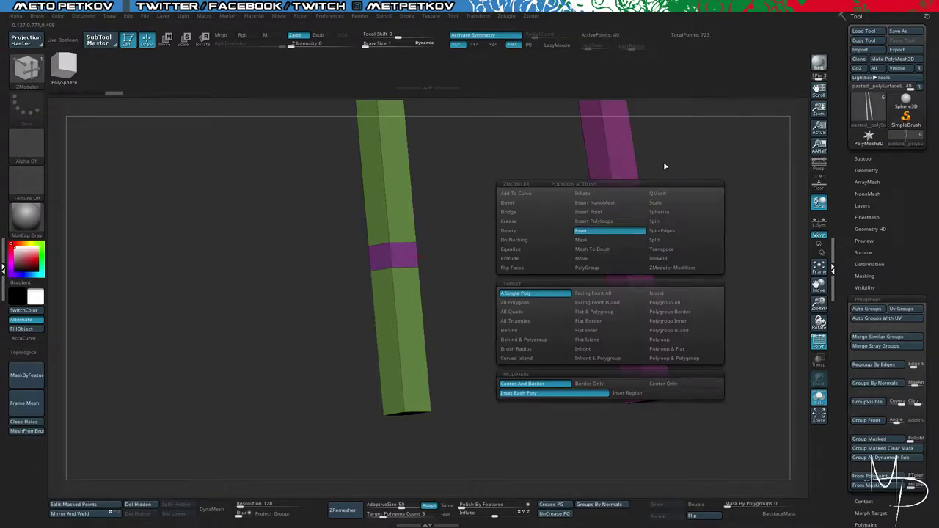
{"action": "key", "text": "ctrl+z"}
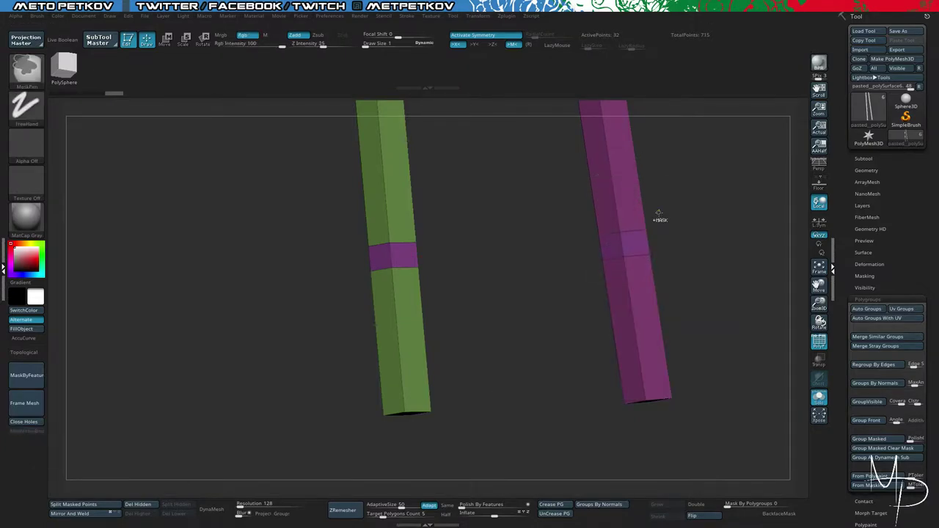
Step: Set the ZModeler polygon action to QMesh, trying the Polygroup Island target before settling on A Single Poly
{"action": "key", "text": "space"}
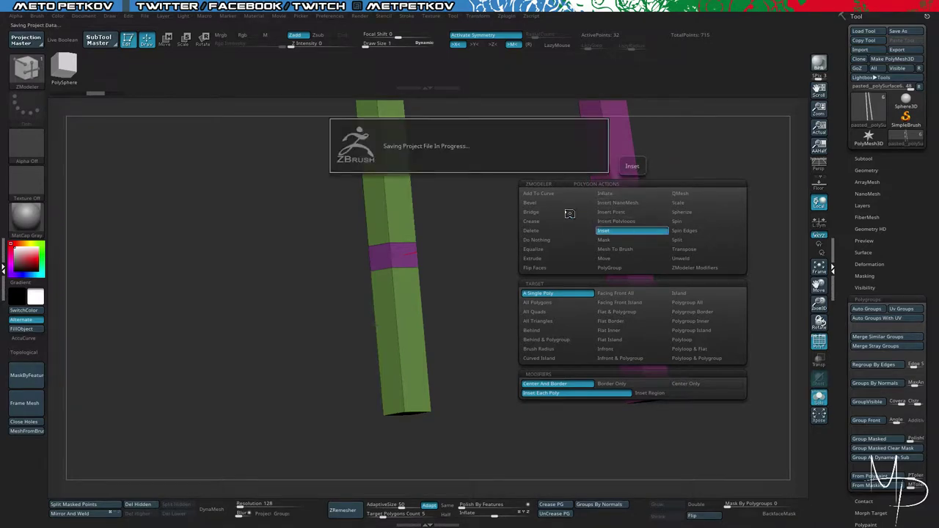
{"action": "key", "text": "space"}
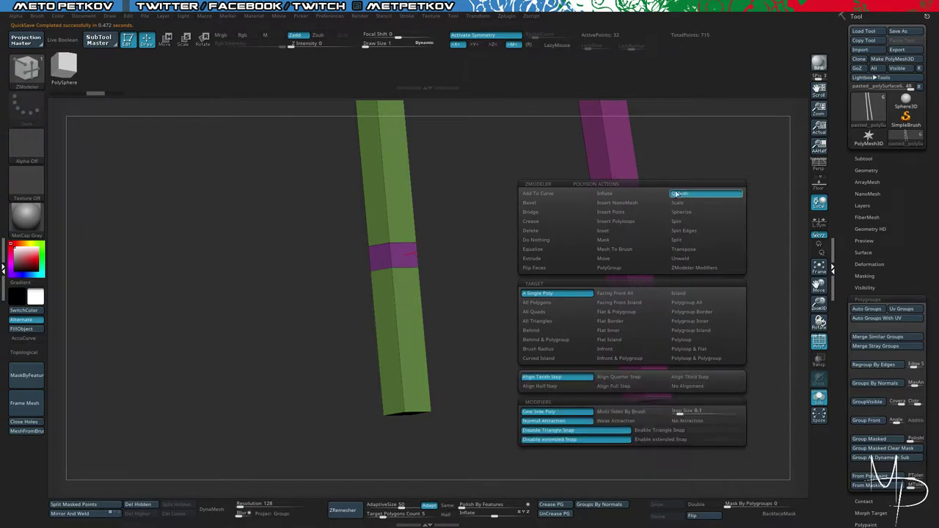
{"action": "left_click", "coordinate": [693, 331]}
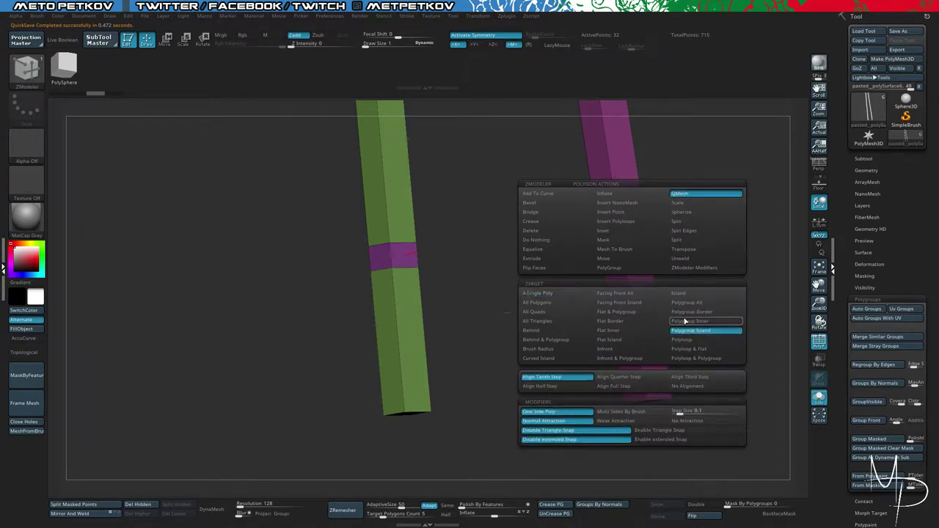
{"action": "key", "text": "ctrl+z"}
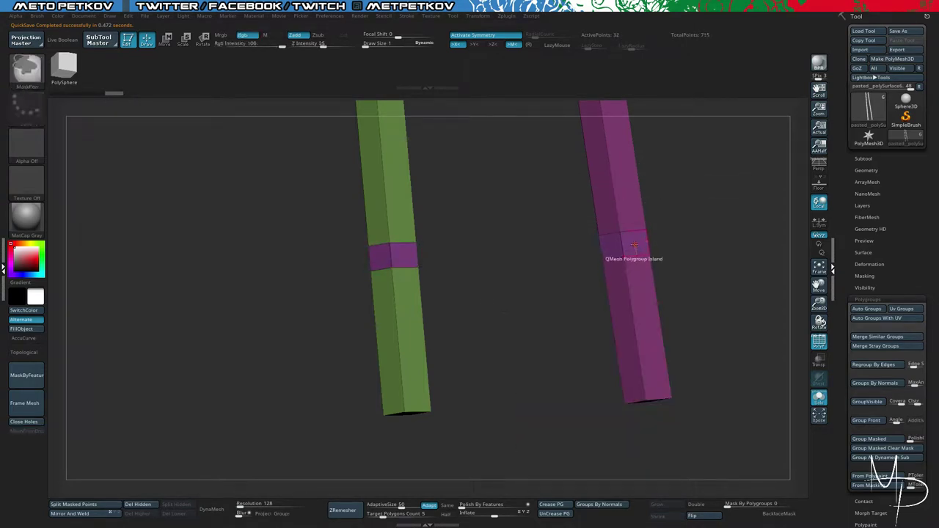
{"action": "key", "text": "space"}
{"action": "left_click", "coordinate": [544, 294]}
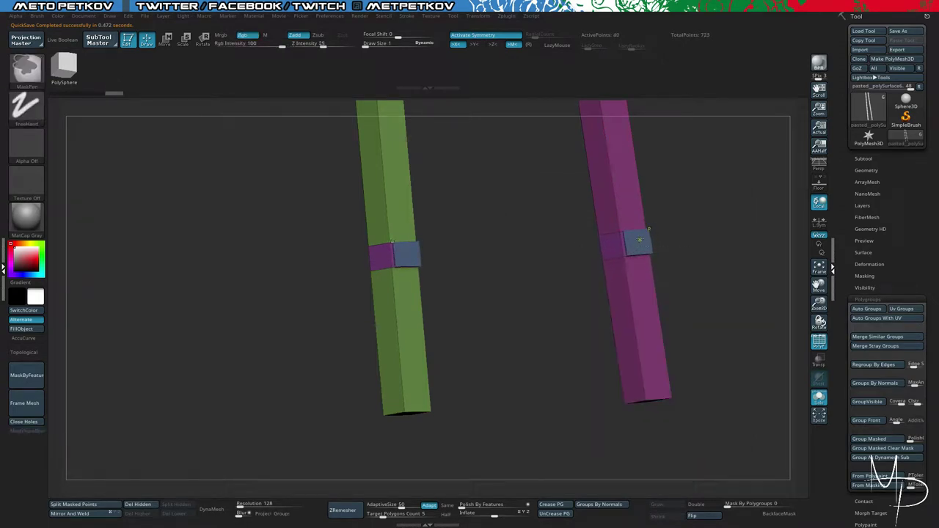
Step: QMesh the front polygons of the rail bands outward, and their inward sides to the middle, forming one rung across both rails
{"action": "key", "text": "ctrl+z"}
{"action": "mouse_move", "coordinate": [641, 239]}
{"action": "left_mouse_down"}
{"action": "mouse_move", "coordinate": [696, 265]}
{"action": "mouse_move", "coordinate": [707, 287]}
{"action": "left_mouse_up"}
{"action": "left_click_drag", "start_coordinate": [643, 254], "coordinate": [447, 444]}
{"action": "left_click_drag", "start_coordinate": [416, 398], "coordinate": [349, 320]}
{"action": "left_click_drag", "start_coordinate": [522, 379], "coordinate": [526, 352], "text": "alt"}
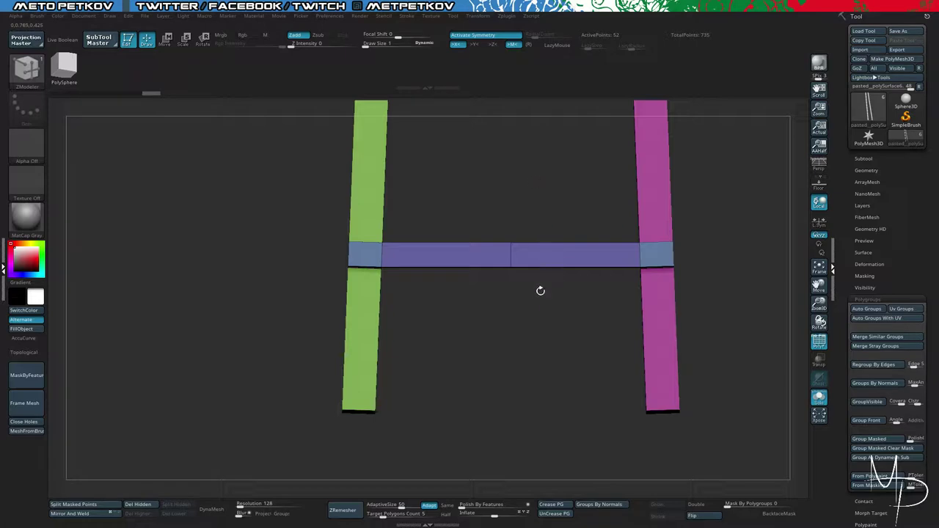
Step: Isolate the rung's polygroups and split them off the ladder rails into a separate subtool
{"action": "left_click", "coordinate": [496, 255], "text": "ctrl+shift"}
{"action": "key", "text": "ctrl+shift+a"}
{"action": "left_click_drag", "start_coordinate": [236, 211], "coordinate": [283, 292]}
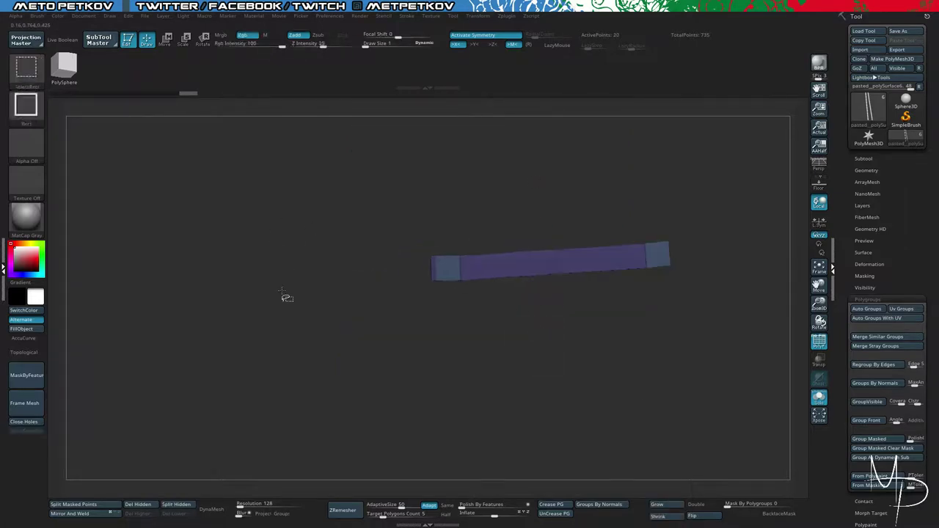
{"action": "left_click", "coordinate": [170, 506]}
{"action": "right_click_drag", "start_coordinate": [240, 312], "coordinate": [260, 251]}
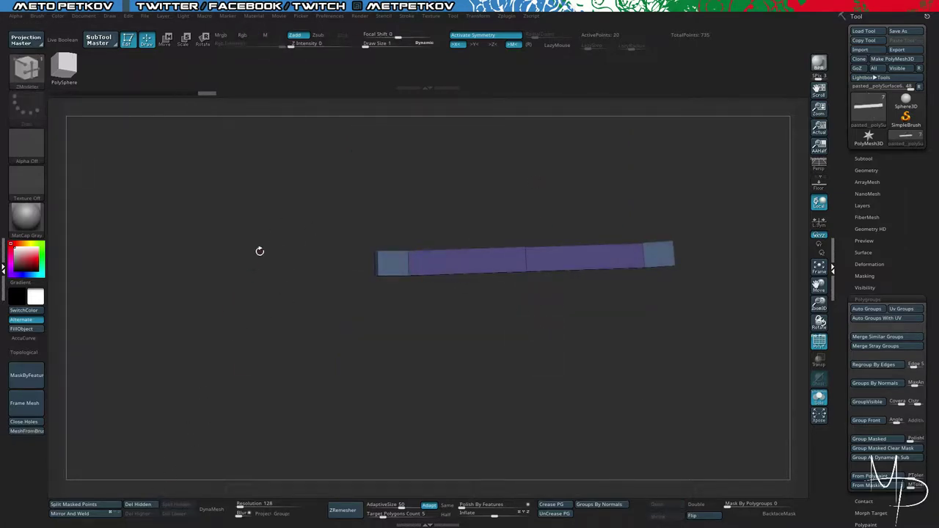
Step: Leave solo display and show only the rung and ladder rail subtools
{"action": "key", "text": "alt+s"}
{"action": "right_click_drag", "start_coordinate": [531, 431], "coordinate": [466, 418], "text": "ctrl"}
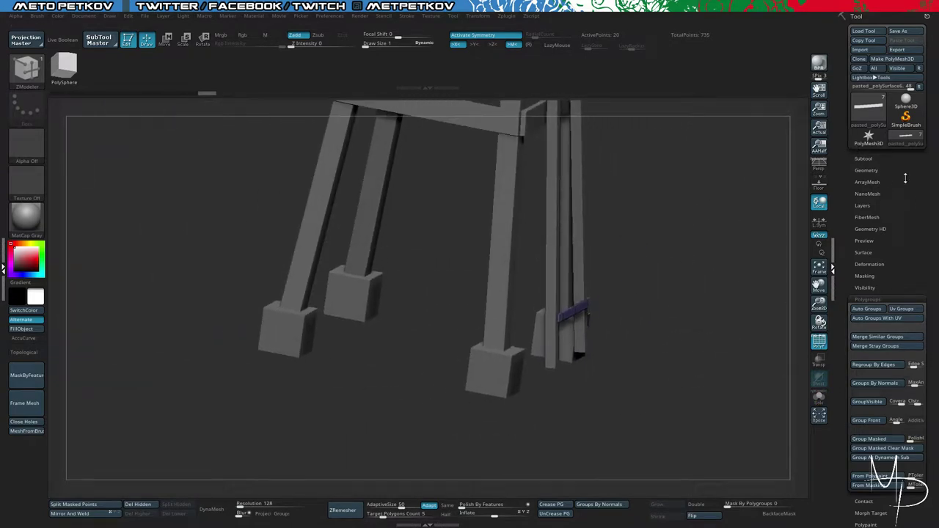
{"action": "left_click", "coordinate": [863, 159]}
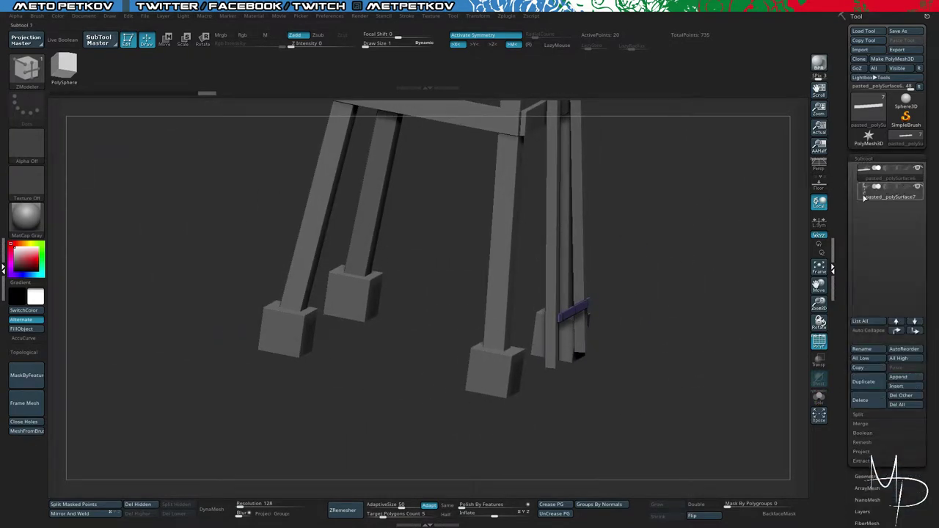
{"action": "left_click", "coordinate": [917, 170]}
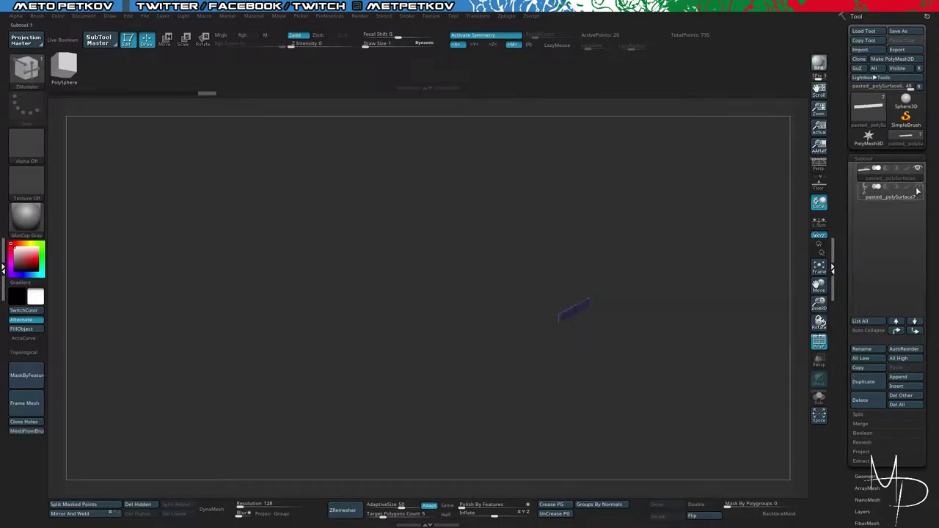
{"action": "left_click", "coordinate": [917, 188]}
Step: Activate the Move gizmo and centre it on the rung
{"action": "right_click_drag", "start_coordinate": [730, 281], "coordinate": [655, 314], "text": "shift"}
{"action": "right_click_drag", "start_coordinate": [400, 295], "coordinate": [489, 435], "text": "ctrl"}
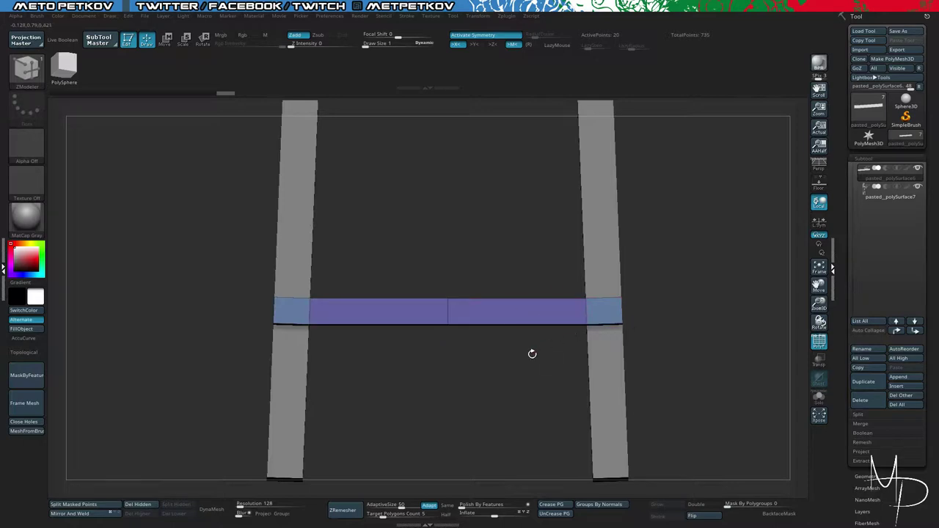
{"action": "key", "text": "w"}
{"action": "mouse_move", "coordinate": [493, 400]}
{"action": "right_mouse_down", "text": "alt"}
{"action": "mouse_move", "coordinate": [339, 330]}
{"action": "mouse_move", "coordinate": [319, 337]}
{"action": "mouse_move", "coordinate": [331, 266]}
{"action": "mouse_move", "coordinate": [275, 269]}
{"action": "mouse_move", "coordinate": [269, 344]}
{"action": "right_mouse_up", "text": "alt"}
{"action": "key", "text": "f"}
{"action": "key", "text": "f"}
{"action": "left_click", "coordinate": [448, 158]}
{"action": "right_click_drag", "start_coordinate": [675, 339], "coordinate": [682, 217], "text": "alt"}
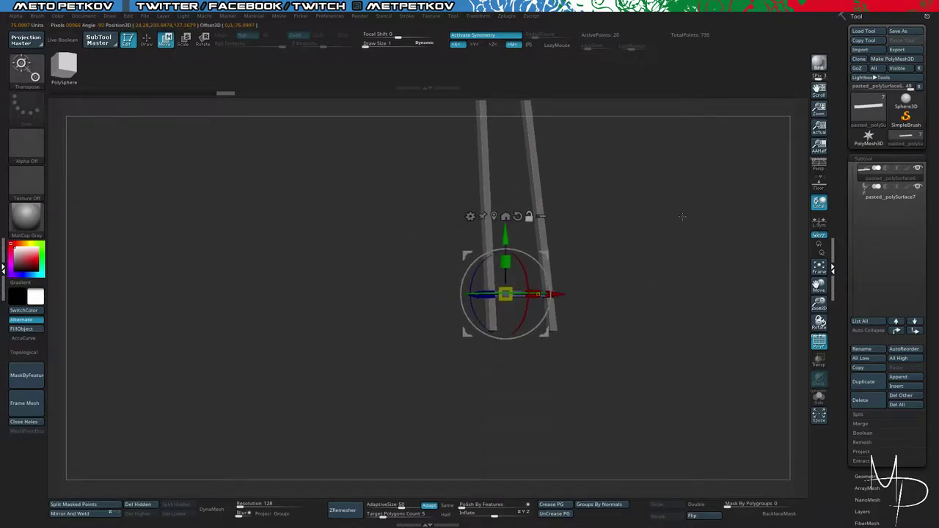
Step: Turn on ArrayMesh for the rung with Transpose, Lock Pos and Lock Size enabled and Repeat set to 13
{"action": "left_click", "coordinate": [864, 477]}
{"action": "left_click_drag", "start_coordinate": [844, 382], "coordinate": [848, 245]}
{"action": "left_click", "coordinate": [861, 224]}
{"action": "left_click", "coordinate": [862, 89]}
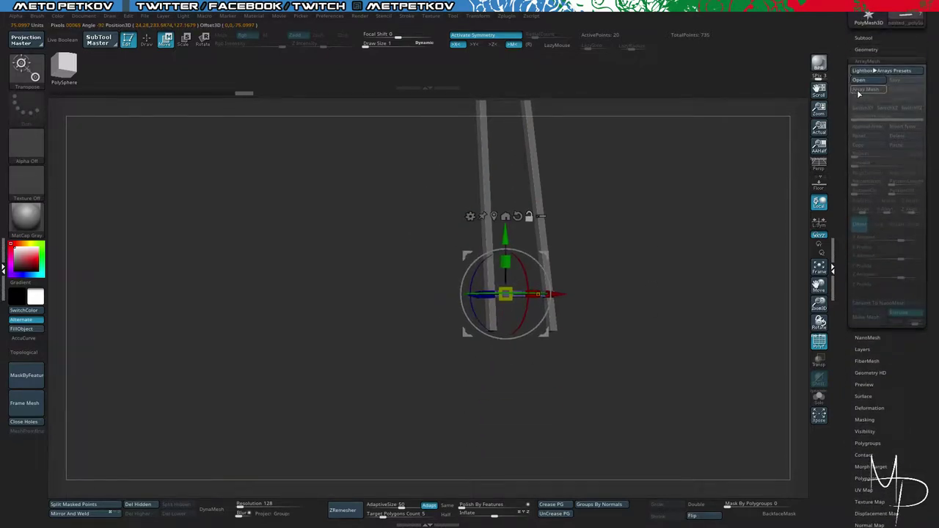
{"action": "left_click", "coordinate": [883, 99]}
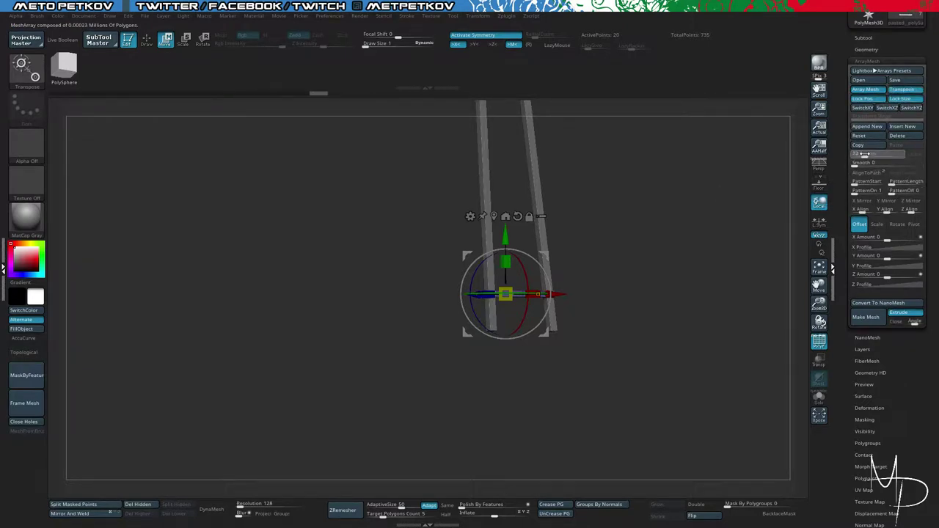
Step: Switch the array control to the transpose line and stretch it vertically upward from the rung in side view
{"action": "left_click_drag", "start_coordinate": [697, 270], "coordinate": [716, 262]}
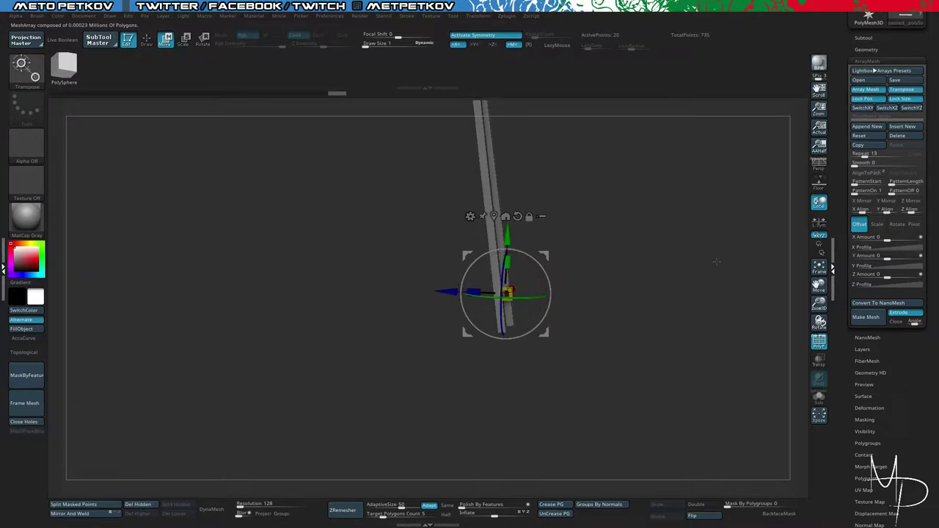
{"action": "key", "text": "y"}
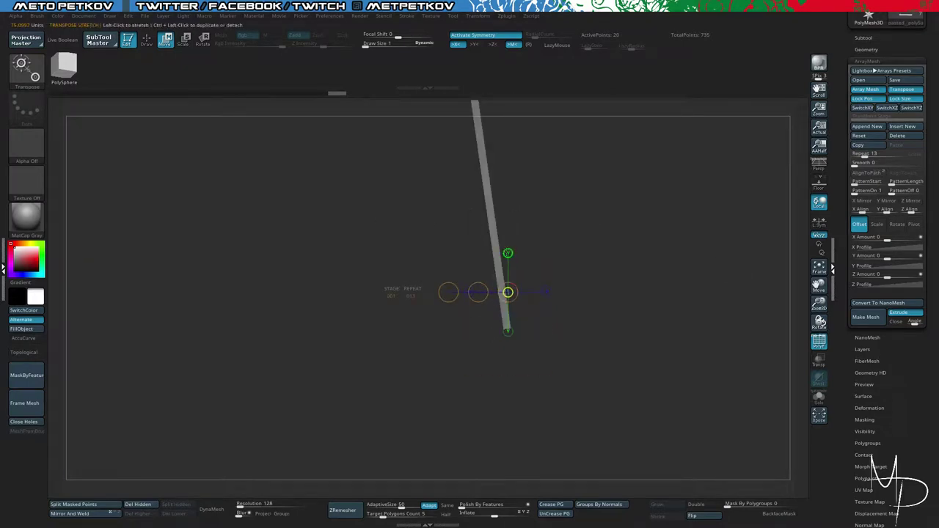
{"action": "left_click", "coordinate": [508, 253]}
{"action": "left_click_drag", "start_coordinate": [508, 212], "coordinate": [507, 247], "text": "alt"}
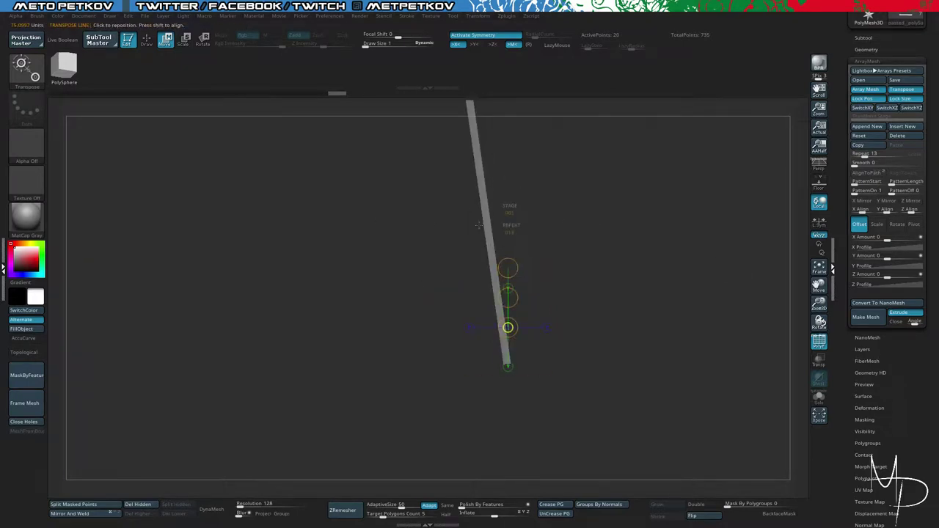
{"action": "mouse_move", "coordinate": [508, 258]}
{"action": "right_mouse_down"}
{"action": "mouse_move", "coordinate": [519, 253]}
{"action": "mouse_move", "coordinate": [507, 259]}
{"action": "right_mouse_up"}
{"action": "left_click_drag", "start_coordinate": [508, 259], "coordinate": [506, 235]}
{"action": "right_click_drag", "start_coordinate": [575, 274], "coordinate": [541, 282]}
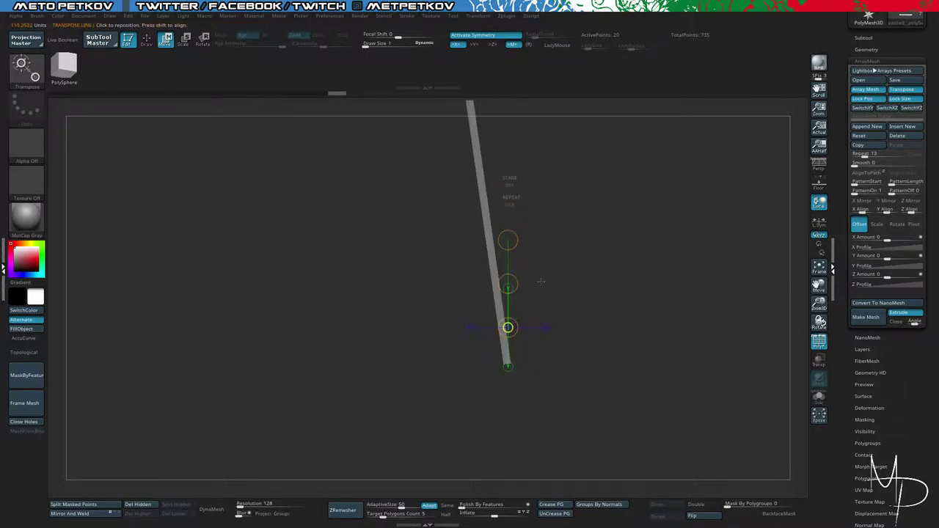
Step: Space the array copies upward along the full ladder with a Y offset of about -57.2
{"action": "left_click_drag", "start_coordinate": [507, 283], "coordinate": [507, 242]}
{"action": "right_click_drag", "start_coordinate": [402, 214], "coordinate": [398, 303], "text": "alt"}
{"action": "right_click_drag", "start_coordinate": [409, 258], "coordinate": [373, 240]}
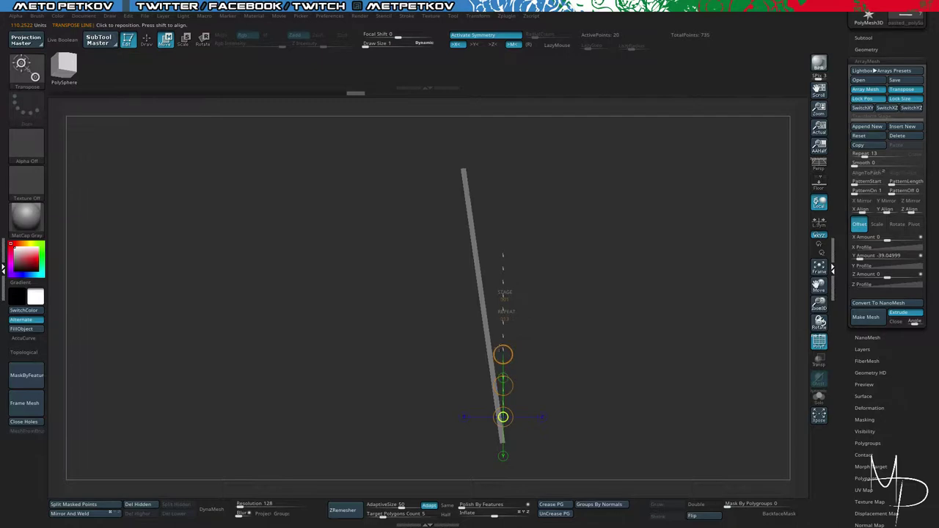
{"action": "left_click_drag", "start_coordinate": [503, 354], "coordinate": [503, 349]}
{"action": "key", "text": "ctrl+z"}
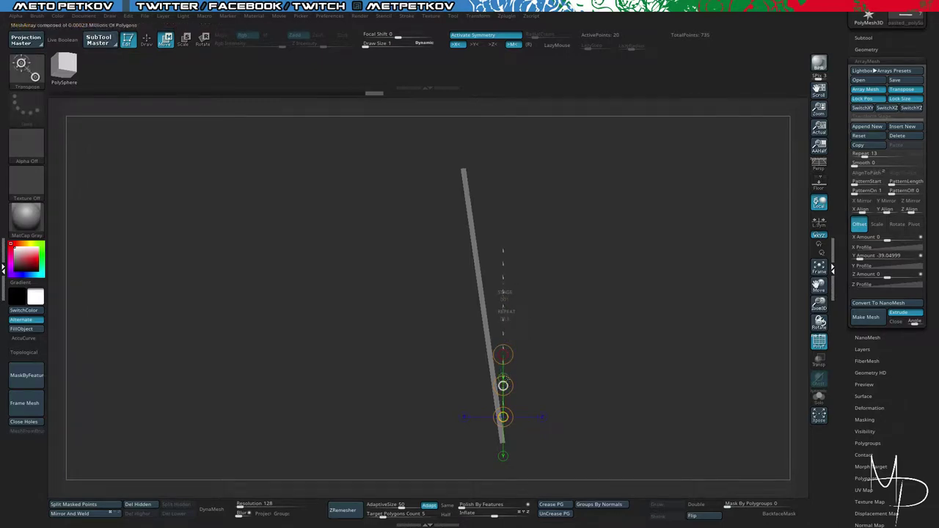
{"action": "left_click_drag", "start_coordinate": [593, 304], "coordinate": [531, 311]}
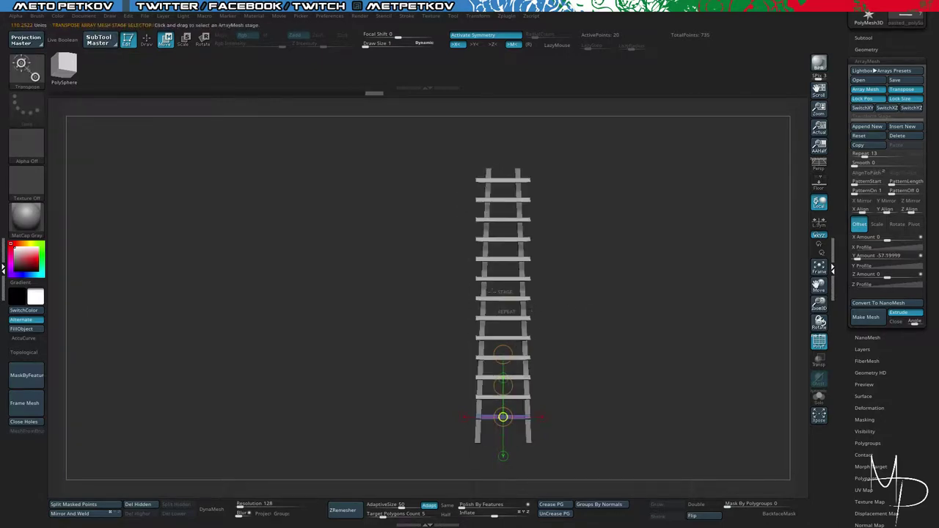
{"action": "left_click_drag", "start_coordinate": [384, 279], "coordinate": [482, 264], "text": "shift"}
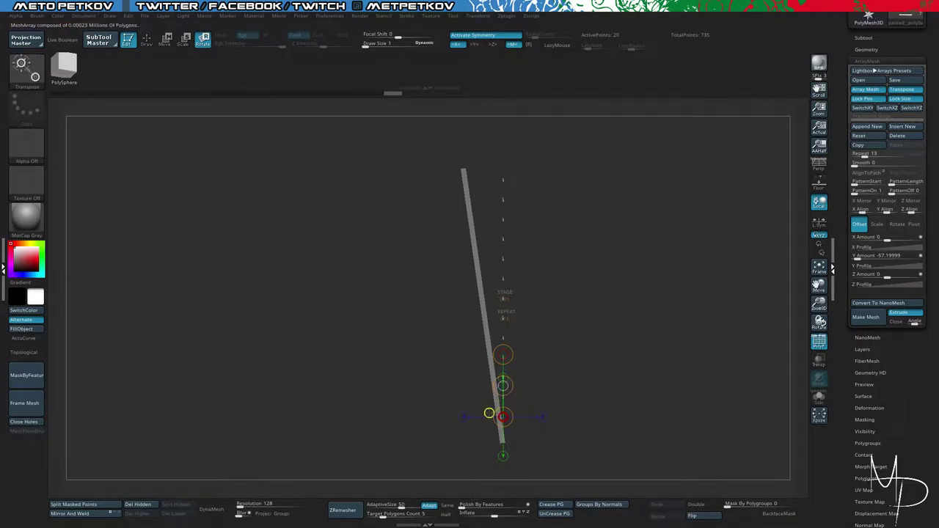
Step: Convert the rung array to a mesh and rotate the rungs to follow the slant of the ladder rails
{"action": "left_click", "coordinate": [453, 398]}
{"action": "key", "text": "ctrl+z"}
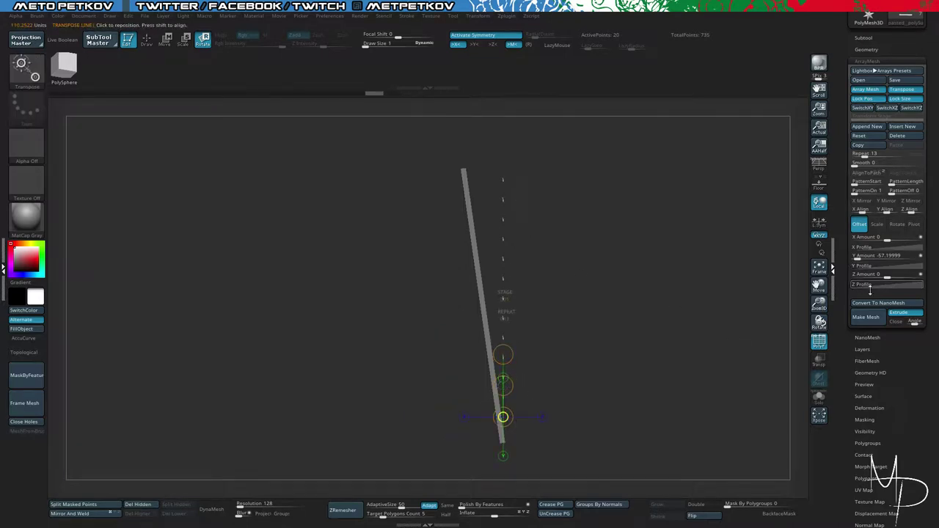
{"action": "left_click", "coordinate": [866, 320]}
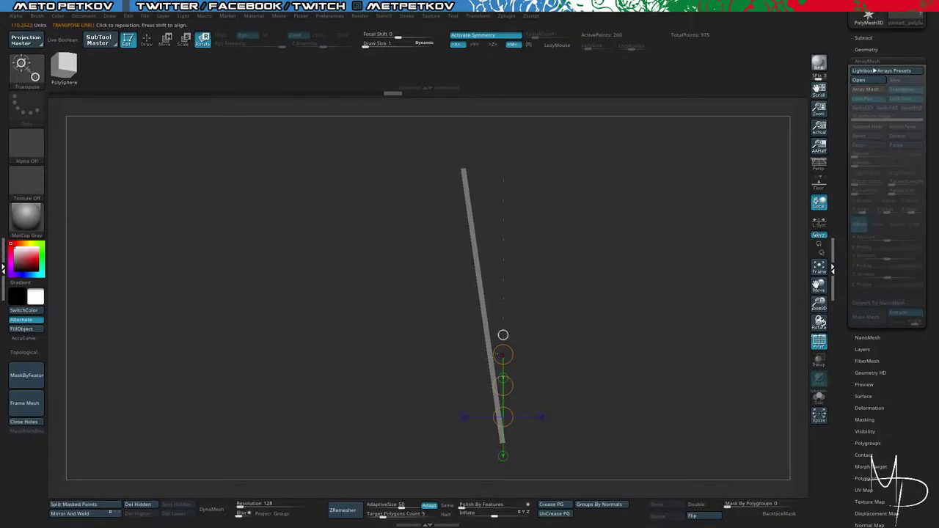
{"action": "left_click_drag", "start_coordinate": [503, 355], "coordinate": [499, 354]}
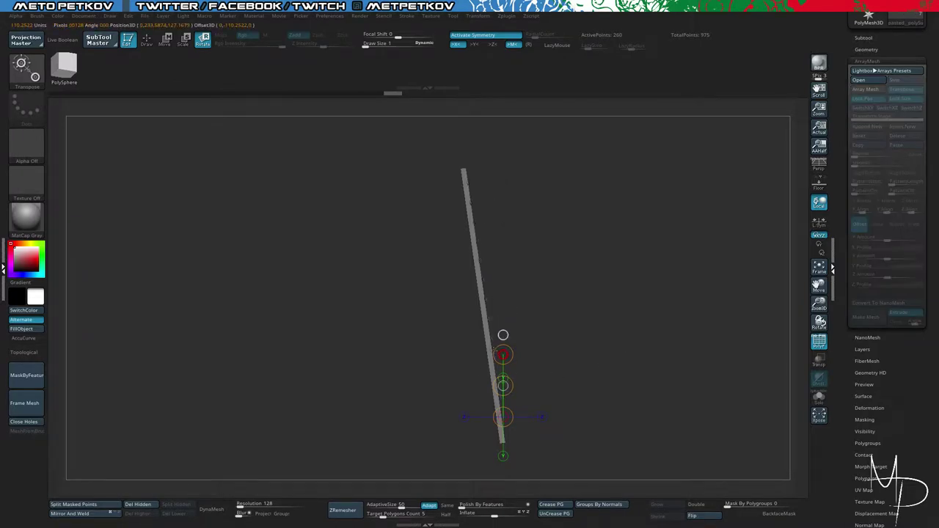
{"action": "left_click_drag", "start_coordinate": [566, 360], "coordinate": [514, 358]}
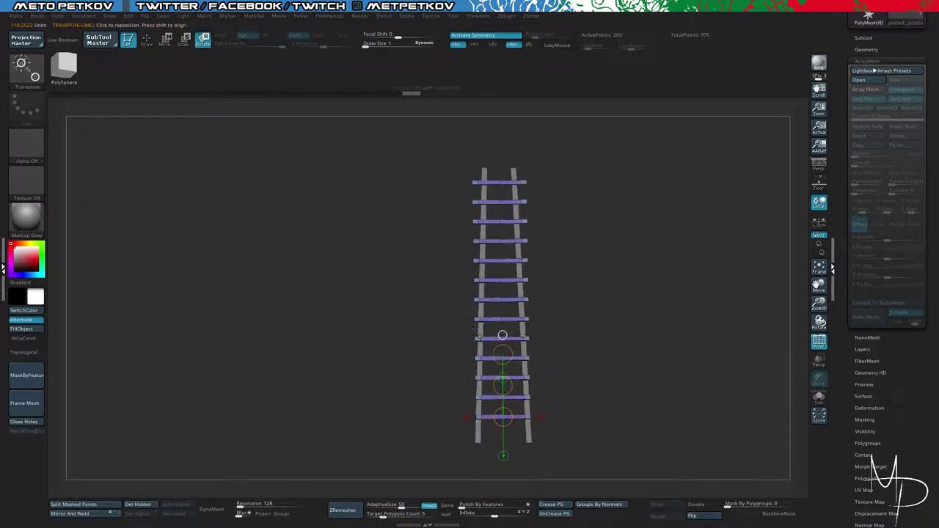
Step: Show the subtool list and put the ladder's rungs into a single polygroup
{"action": "left_click_drag", "start_coordinate": [357, 248], "coordinate": [400, 401], "text": "alt"}
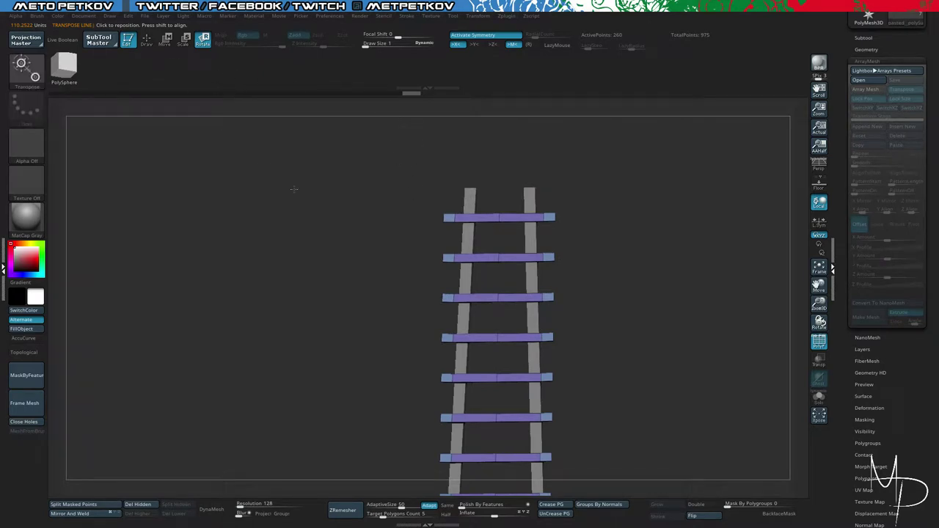
{"action": "left_click", "coordinate": [861, 37]}
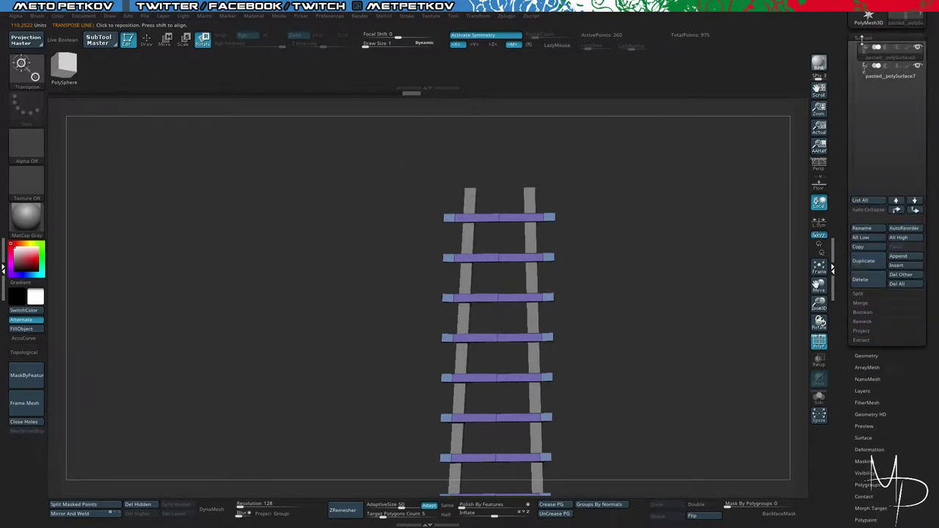
{"action": "left_click_drag", "start_coordinate": [396, 208], "coordinate": [450, 235], "text": "ctrl"}
{"action": "key", "text": "ctrl+w"}
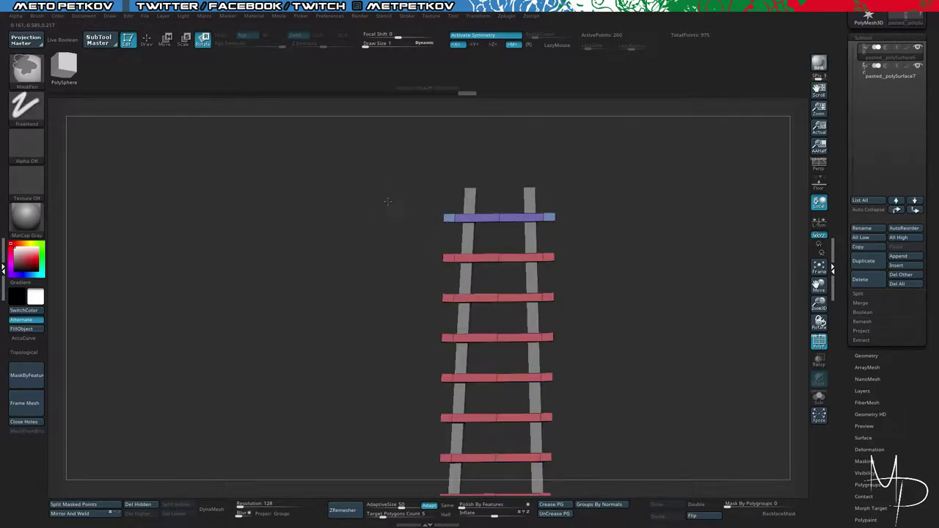
Step: Isolate the top rung's ends with an inverted mask, move them symmetrically inward to shorten the rung, and clear the mask
{"action": "left_click_drag", "start_coordinate": [388, 191], "coordinate": [460, 244], "text": "ctrl"}
{"action": "left_click", "coordinate": [396, 196], "text": "ctrl"}
{"action": "key", "text": "w"}
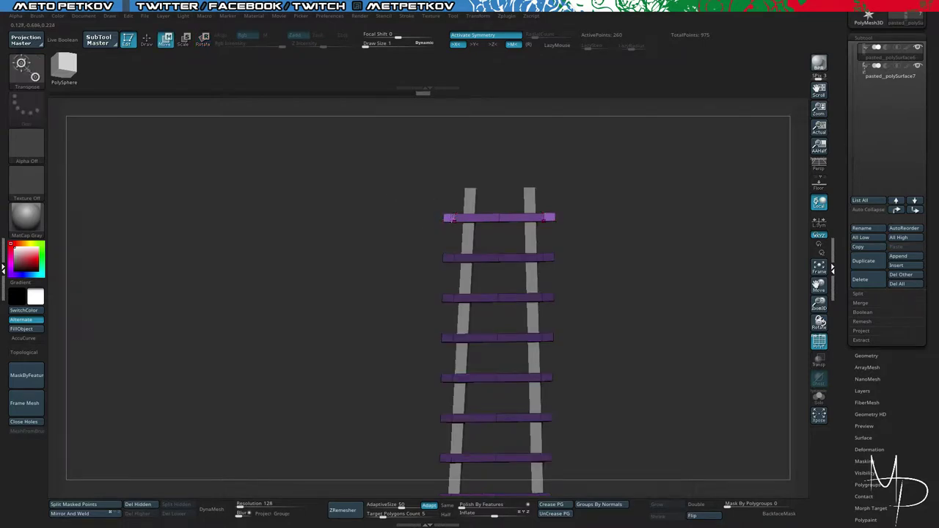
{"action": "left_click", "coordinate": [454, 219], "text": "alt"}
{"action": "left_click", "coordinate": [466, 144]}
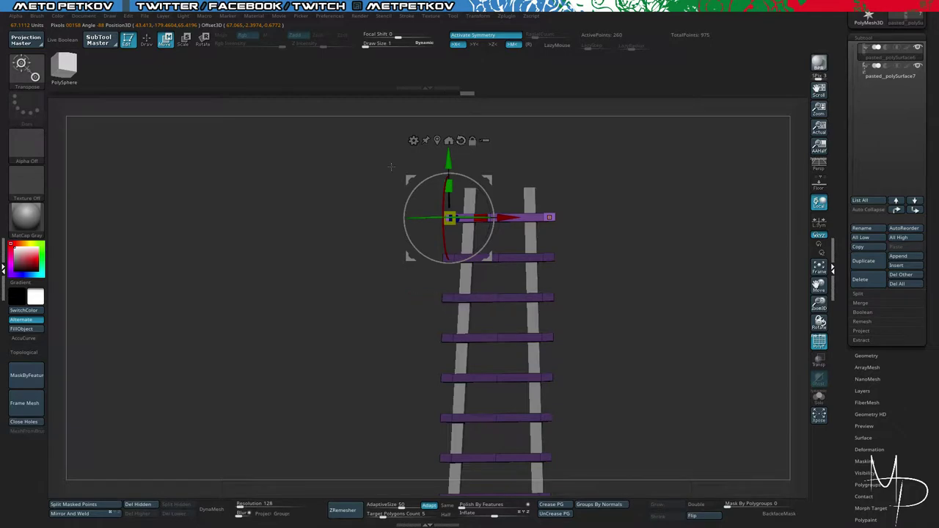
{"action": "left_click_drag", "start_coordinate": [391, 166], "coordinate": [366, 256]}
{"action": "left_click_drag", "start_coordinate": [503, 229], "coordinate": [516, 231]}
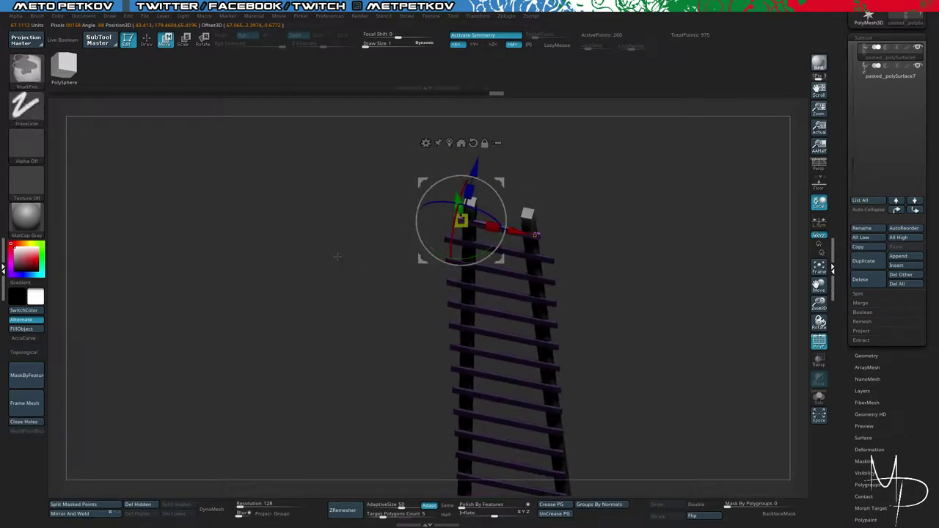
{"action": "left_click_drag", "start_coordinate": [329, 252], "coordinate": [413, 277], "text": "ctrl"}
Step: Isolate the second rung's ends with an inverted mask and move them symmetrically inward toward the ladder rails
{"action": "left_click_drag", "start_coordinate": [386, 235], "coordinate": [462, 280], "text": "ctrl"}
{"action": "left_click", "coordinate": [416, 196], "text": "ctrl"}
{"action": "left_click_drag", "start_coordinate": [519, 220], "coordinate": [529, 221]}
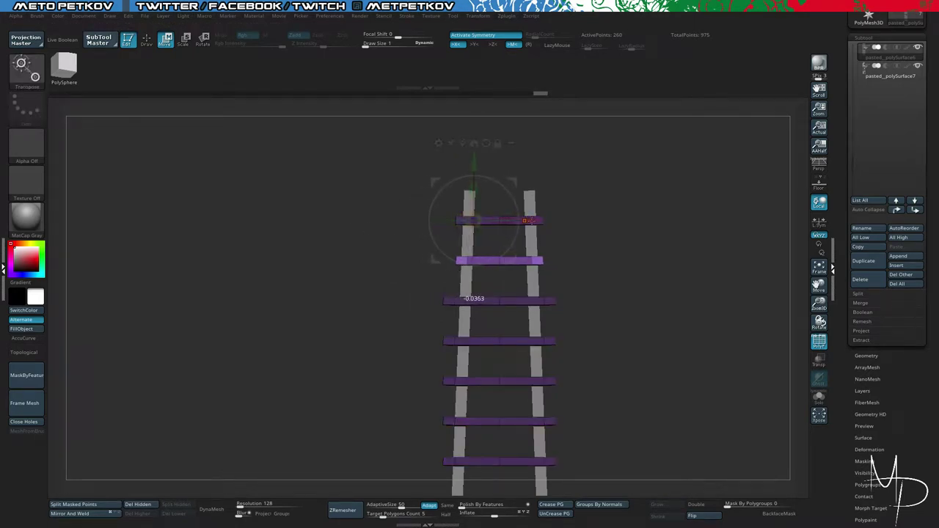
Step: Refine the ends of the top two rungs by moving them slightly further inward, then clear the mask
{"action": "left_click_drag", "start_coordinate": [374, 196], "coordinate": [461, 238], "text": "ctrl"}
{"action": "left_click", "coordinate": [386, 197], "text": "ctrl"}
{"action": "left_click", "coordinate": [363, 200], "text": "ctrl"}
{"action": "left_click_drag", "start_coordinate": [360, 202], "coordinate": [469, 236], "text": "ctrl"}
{"action": "left_click", "coordinate": [398, 193], "text": "ctrl"}
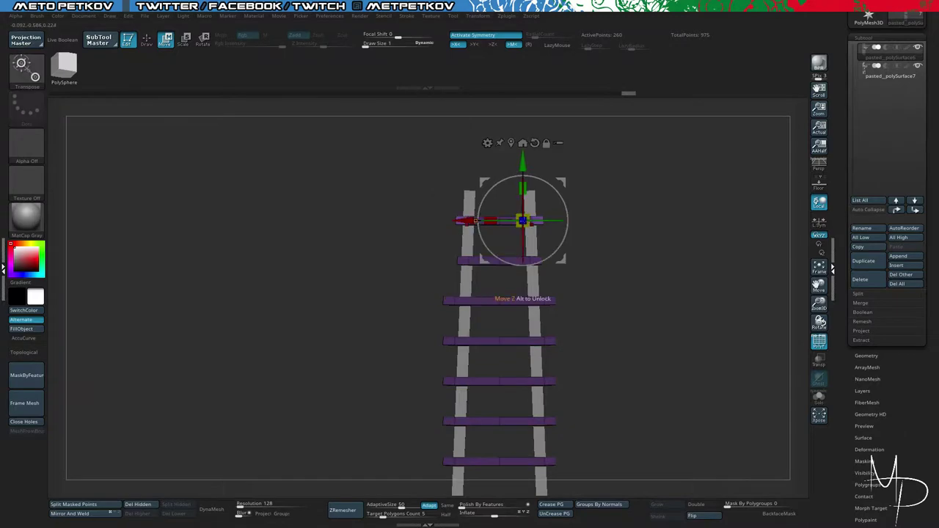
{"action": "left_click_drag", "start_coordinate": [523, 220], "coordinate": [529, 221]}
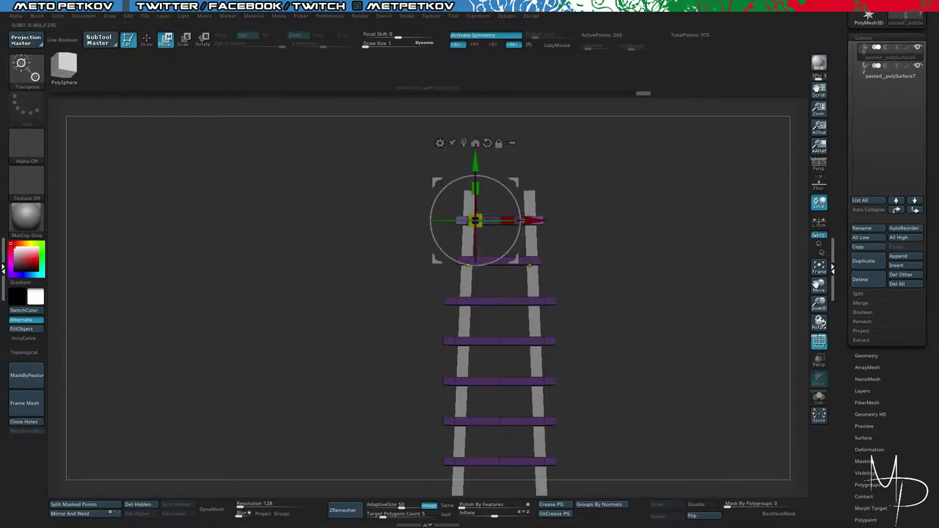
{"action": "left_click_drag", "start_coordinate": [361, 181], "coordinate": [374, 209], "text": "alt"}
{"action": "left_click_drag", "start_coordinate": [527, 216], "coordinate": [537, 214]}
{"action": "left_click_drag", "start_coordinate": [645, 289], "coordinate": [610, 248], "text": "ctrl"}
Step: Mask everything except the third rung's ends, move them symmetrically inward to fit the rails, and clear the mask
{"action": "left_click_drag", "start_coordinate": [659, 348], "coordinate": [637, 253], "text": "alt"}
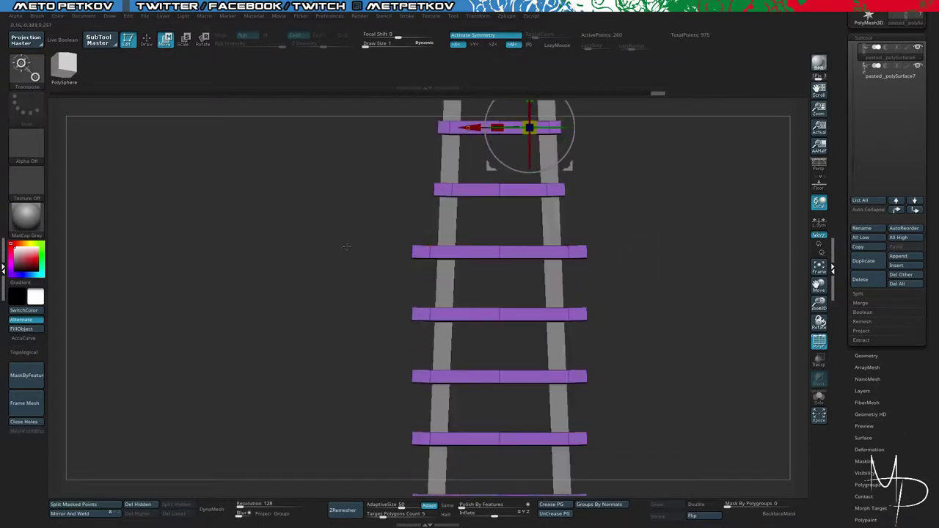
{"action": "left_click_drag", "start_coordinate": [342, 227], "coordinate": [438, 287], "text": "ctrl"}
{"action": "left_click", "coordinate": [366, 193], "text": "ctrl"}
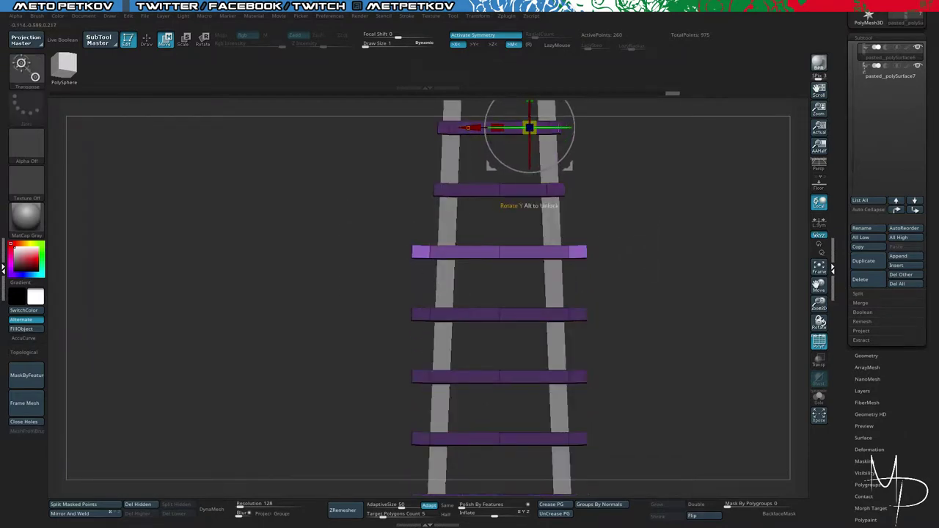
{"action": "left_click_drag", "start_coordinate": [522, 127], "coordinate": [541, 128]}
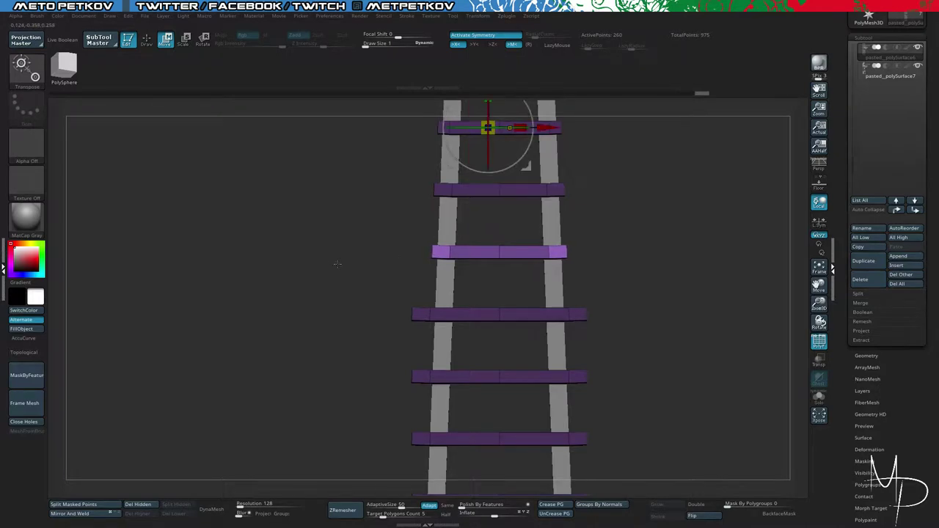
{"action": "left_click_drag", "start_coordinate": [345, 249], "coordinate": [323, 271], "text": "ctrl"}
Step: Isolate the fourth rung's ends, center the gizmo on the unmasked part, and move them inward to just outside the rails
{"action": "left_click_drag", "start_coordinate": [385, 300], "coordinate": [435, 236], "text": "alt"}
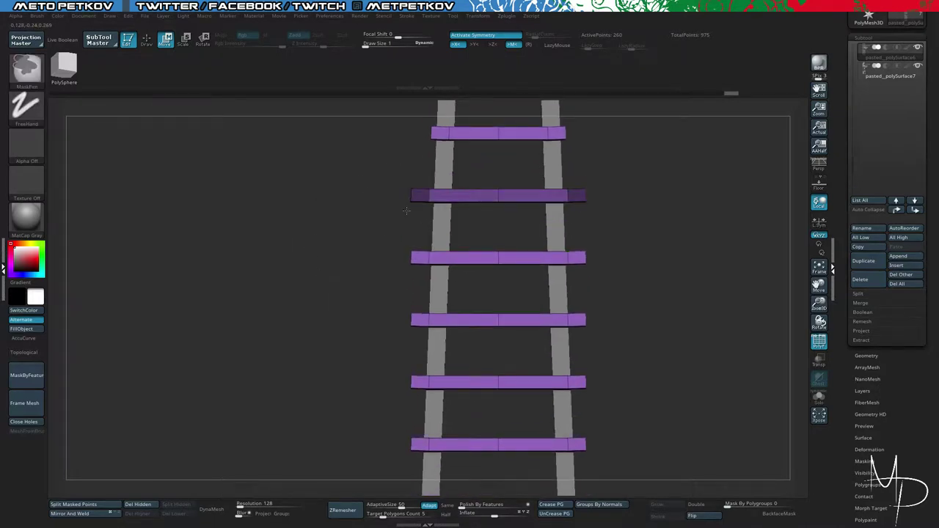
{"action": "left_click", "coordinate": [407, 209], "text": "ctrl"}
{"action": "left_click", "coordinate": [430, 200], "text": "alt"}
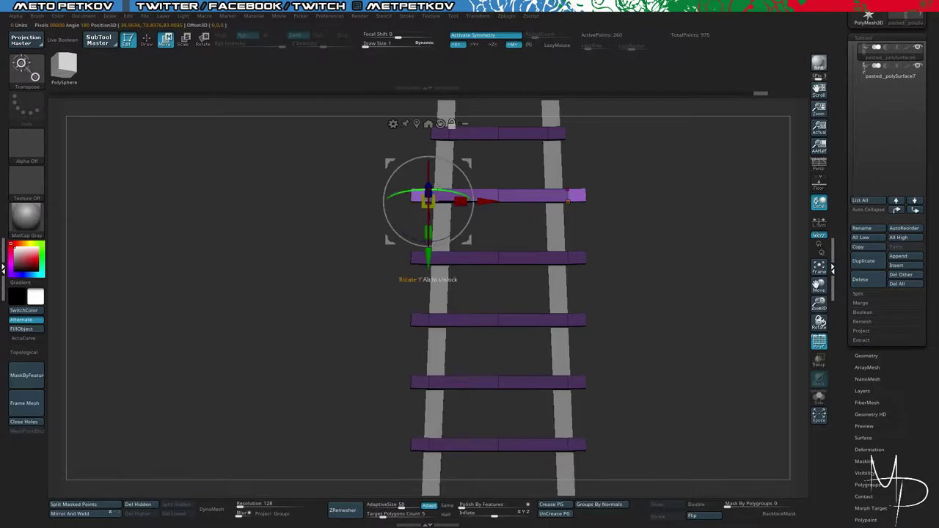
{"action": "left_click", "coordinate": [440, 124]}
{"action": "left_click", "coordinate": [418, 125]}
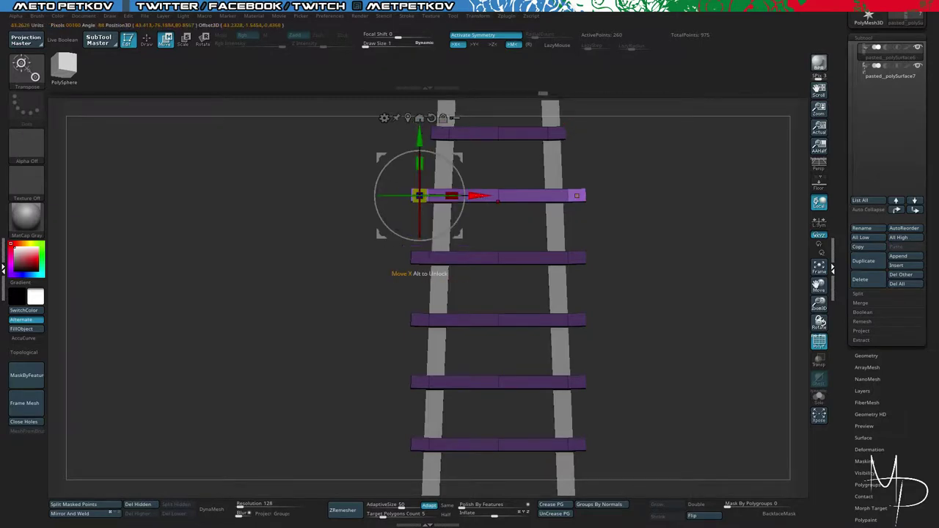
{"action": "left_click_drag", "start_coordinate": [478, 196], "coordinate": [497, 195]}
{"action": "left_click_drag", "start_coordinate": [318, 234], "coordinate": [433, 291], "text": "ctrl"}
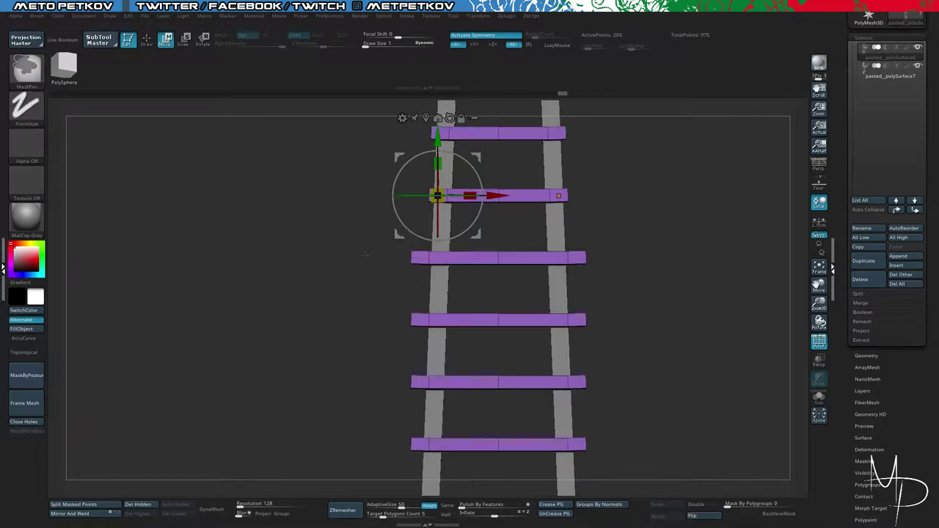
Step: Isolate the fifth rung's ends, center the gizmo on them, and move them symmetrically inward to match the rails
{"action": "left_click_drag", "start_coordinate": [285, 209], "coordinate": [440, 298], "text": "ctrl"}
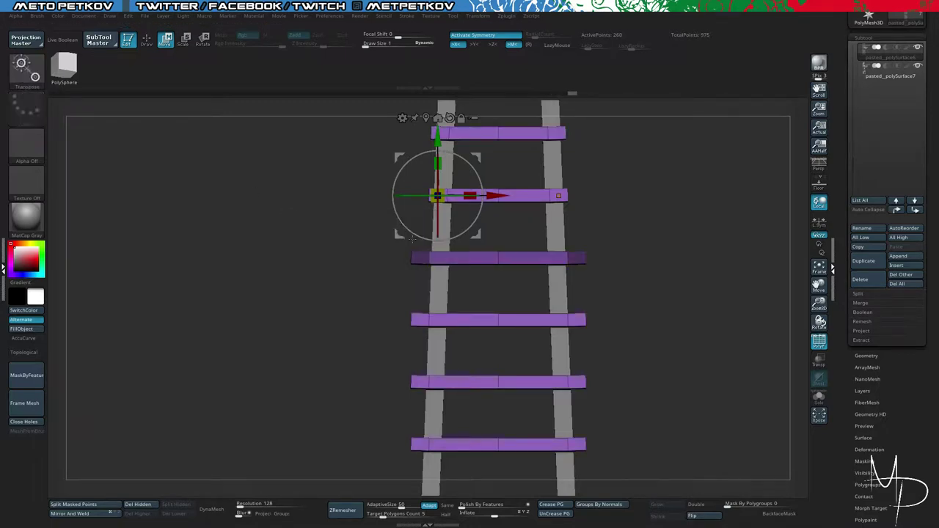
{"action": "left_click", "coordinate": [411, 239], "text": "ctrl"}
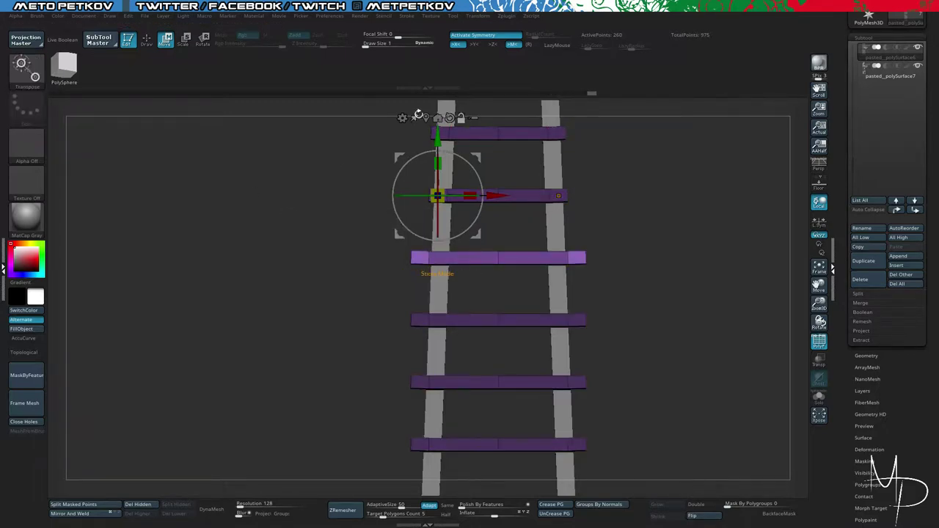
{"action": "left_click", "coordinate": [425, 118]}
{"action": "left_click_drag", "start_coordinate": [475, 258], "coordinate": [492, 261]}
{"action": "left_click_drag", "start_coordinate": [668, 321], "coordinate": [661, 251], "text": "ctrl"}
Step: Shorten the sixth rung by isolating its ends with an inverted mask and moving them inward, then clear the mask
{"action": "mouse_move", "coordinate": [666, 303]}
{"action": "left_mouse_down", "text": "alt"}
{"action": "mouse_move", "coordinate": [664, 231]}
{"action": "mouse_move", "coordinate": [669, 253]}
{"action": "left_mouse_up", "text": "alt"}
{"action": "left_click_drag", "start_coordinate": [343, 223], "coordinate": [438, 274], "text": "ctrl"}
{"action": "left_click", "coordinate": [352, 200], "text": "ctrl"}
{"action": "left_click_drag", "start_coordinate": [491, 187], "coordinate": [505, 187]}
{"action": "left_click_drag", "start_coordinate": [331, 306], "coordinate": [301, 315], "text": "ctrl"}
Step: Isolate the seventh rung's ends, place the gizmo on them, and move them symmetrically inward toward the rails
{"action": "left_click_drag", "start_coordinate": [283, 314], "coordinate": [290, 202], "text": "alt"}
{"action": "left_click_drag", "start_coordinate": [358, 182], "coordinate": [441, 225], "text": "ctrl"}
{"action": "left_click", "coordinate": [472, 228], "text": "ctrl"}
{"action": "left_click_drag", "start_coordinate": [378, 167], "coordinate": [382, 235], "text": "alt"}
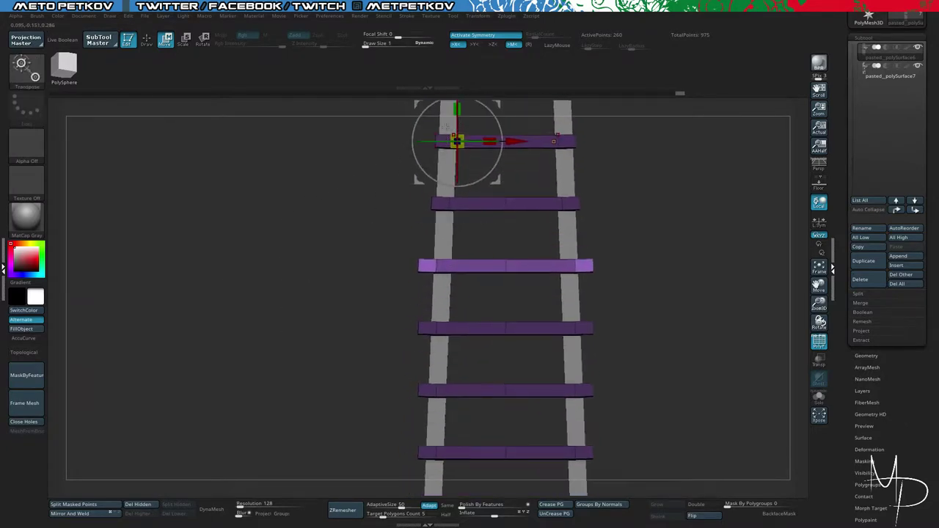
{"action": "left_click_drag", "start_coordinate": [418, 180], "coordinate": [329, 261], "text": "alt"}
{"action": "left_click", "coordinate": [353, 145]}
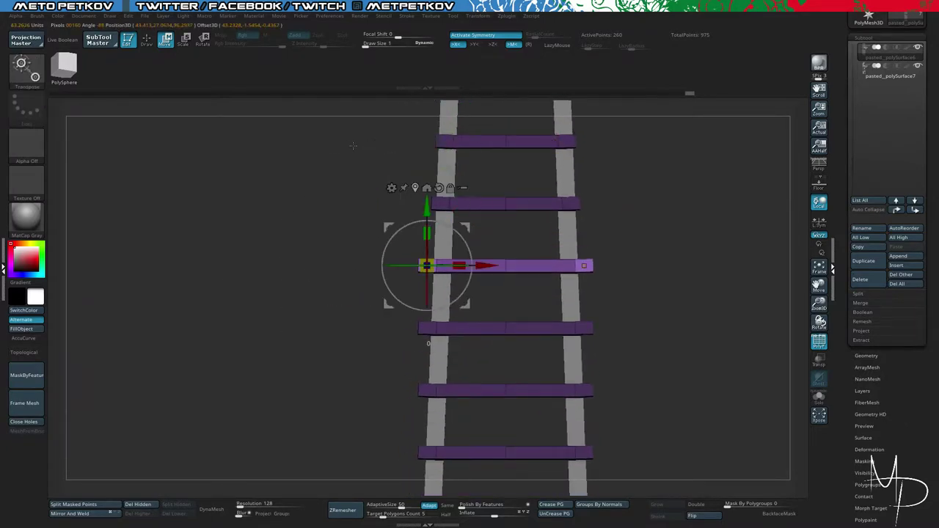
{"action": "left_click_drag", "start_coordinate": [485, 267], "coordinate": [495, 270]}
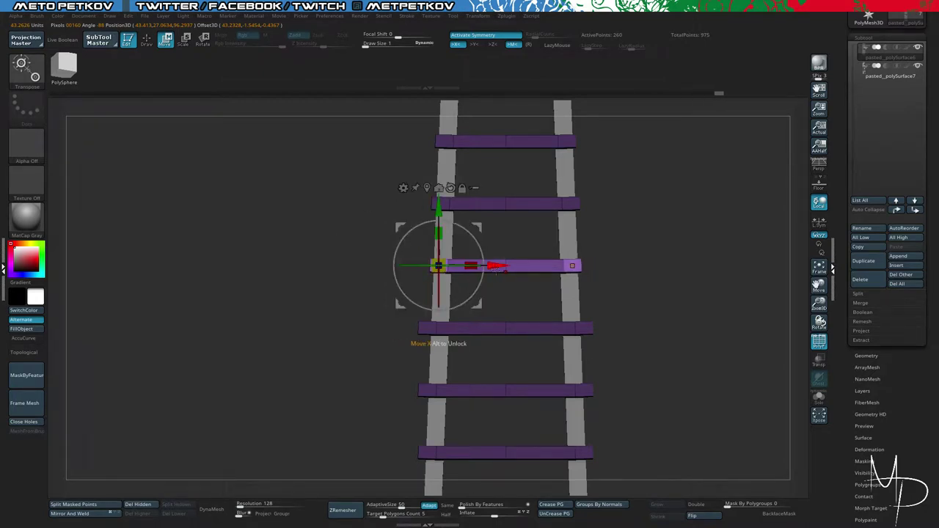
Step: Mask all but the eighth rung's ends, reposition the gizmo there, and shorten the rung to fit the widening rails
{"action": "left_click_drag", "start_coordinate": [670, 367], "coordinate": [673, 265], "text": "alt"}
{"action": "left_click_drag", "start_coordinate": [384, 222], "coordinate": [449, 236], "text": "ctrl"}
{"action": "left_click", "coordinate": [344, 224], "text": "ctrl"}
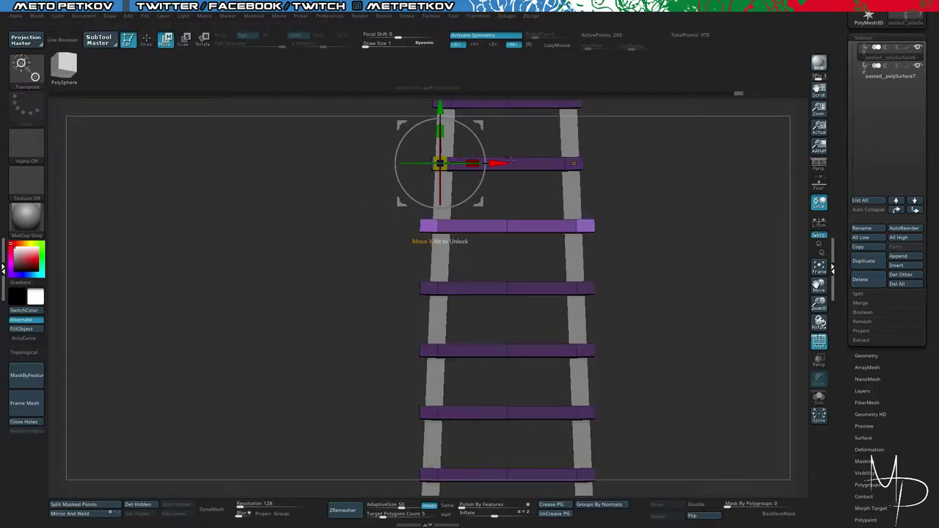
{"action": "left_click_drag", "start_coordinate": [478, 201], "coordinate": [487, 226], "text": "alt"}
{"action": "left_click", "coordinate": [437, 132]}
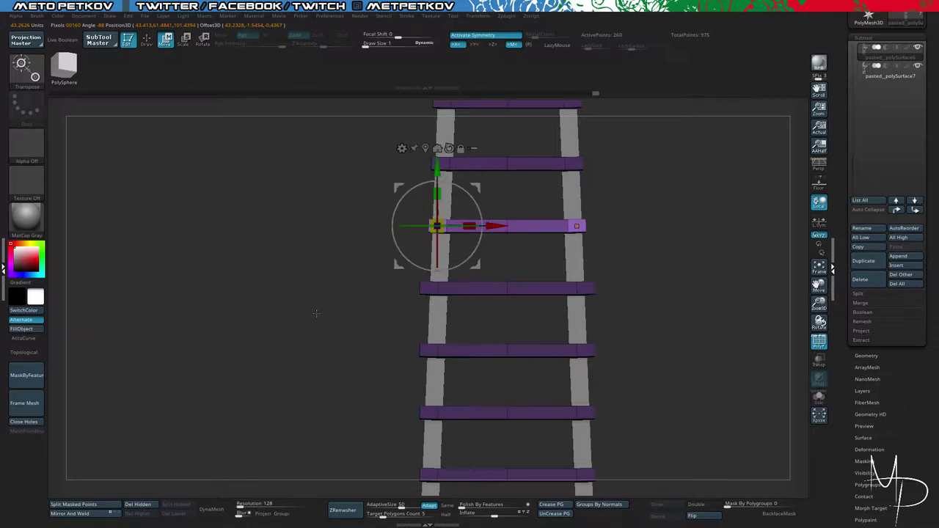
Step: Isolate the ninth rung's ends, center the gizmo on them, move them slightly inward, and clear the mask
{"action": "left_click_drag", "start_coordinate": [325, 307], "coordinate": [322, 237], "text": "alt"}
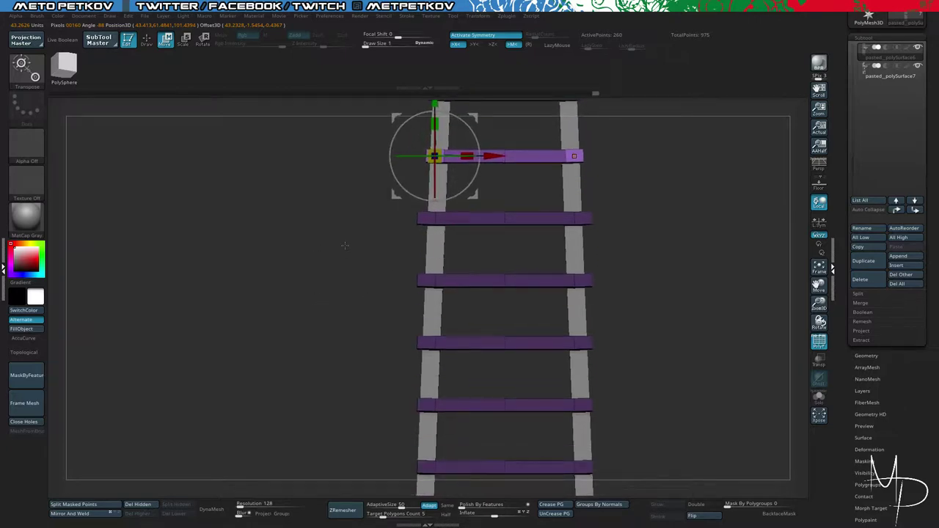
{"action": "left_click_drag", "start_coordinate": [336, 192], "coordinate": [441, 240], "text": "ctrl"}
{"action": "left_click", "coordinate": [393, 230], "text": "ctrl"}
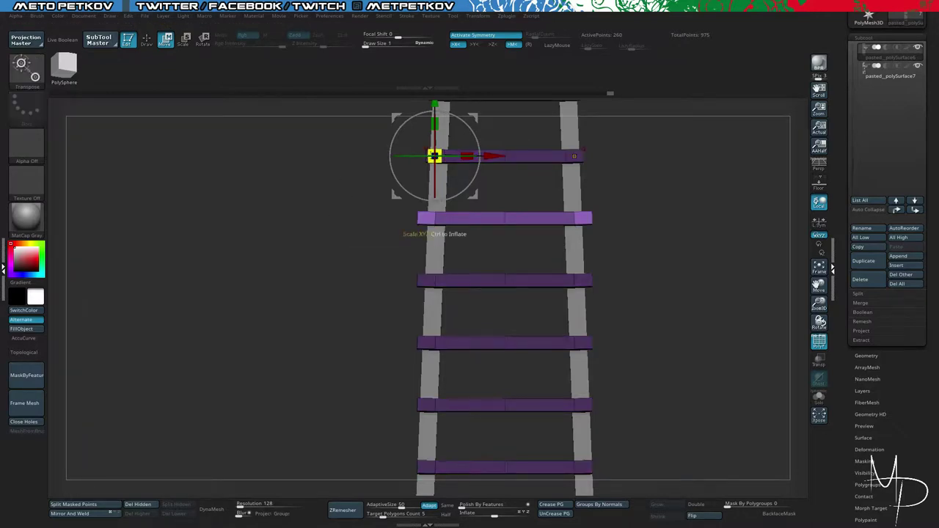
{"action": "left_click_drag", "start_coordinate": [467, 200], "coordinate": [468, 256], "text": "alt"}
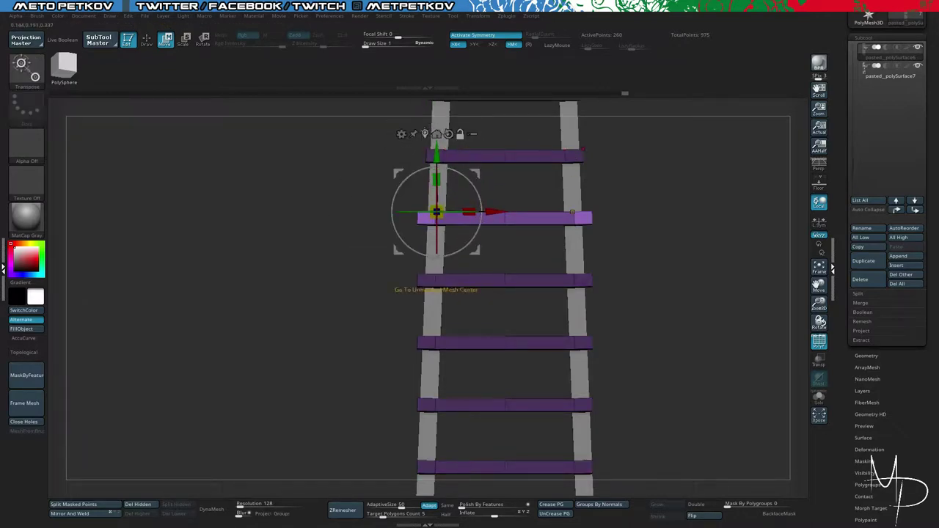
{"action": "left_click", "coordinate": [425, 136]}
{"action": "left_click_drag", "start_coordinate": [479, 219], "coordinate": [488, 218]}
{"action": "left_click_drag", "start_coordinate": [311, 282], "coordinate": [259, 242], "text": "ctrl"}
Step: Isolate the tenth rung's ends, center the gizmo on them, shorten the rung slightly on both sides, and clear the mask
{"action": "left_click_drag", "start_coordinate": [313, 257], "coordinate": [320, 145], "text": "alt"}
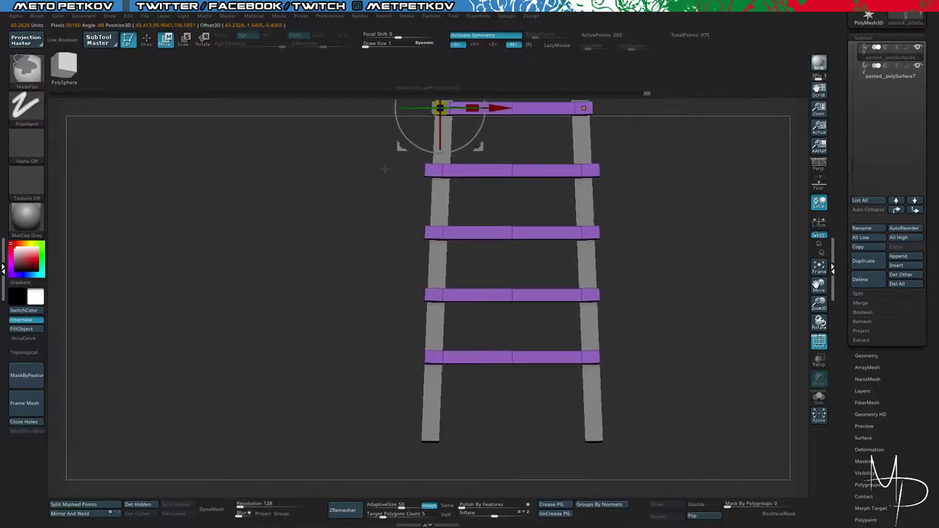
{"action": "mouse_move", "coordinate": [383, 167]}
{"action": "left_mouse_down", "text": "ctrl"}
{"action": "mouse_move", "coordinate": [459, 195]}
{"action": "mouse_move", "coordinate": [454, 188]}
{"action": "left_mouse_up", "text": "ctrl"}
{"action": "left_click", "coordinate": [351, 199], "text": "ctrl"}
{"action": "left_click_drag", "start_coordinate": [352, 157], "coordinate": [360, 235], "text": "alt"}
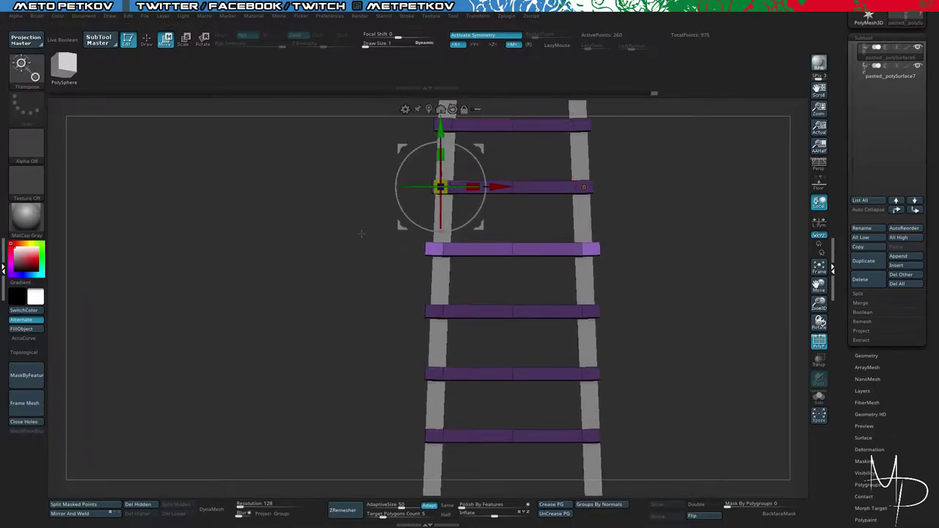
{"action": "left_click", "coordinate": [428, 109]}
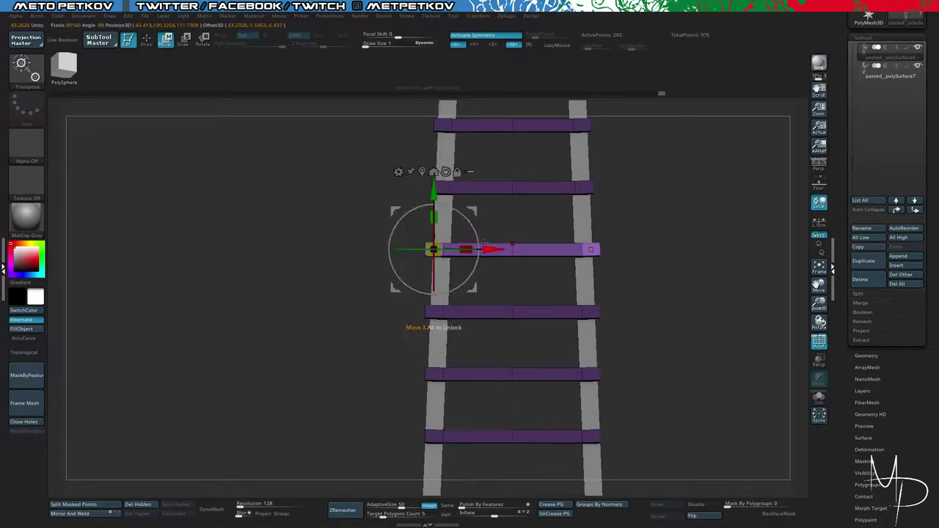
{"action": "left_click_drag", "start_coordinate": [486, 245], "coordinate": [490, 245]}
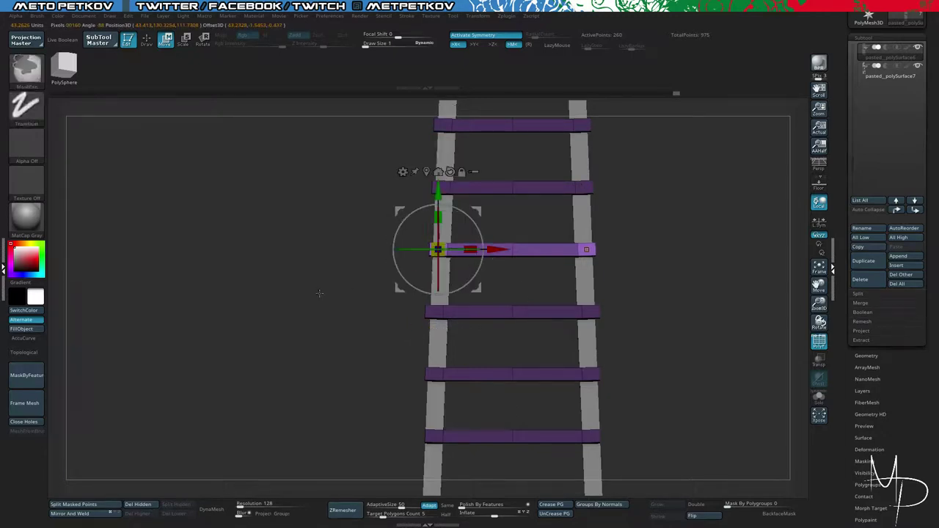
{"action": "left_click_drag", "start_coordinate": [319, 294], "coordinate": [321, 287], "text": "ctrl"}
Step: Isolate the eleventh rung's ends with an inverted mask, move them slightly inward, and clear the mask
{"action": "left_click_drag", "start_coordinate": [320, 287], "coordinate": [455, 216], "text": "alt"}
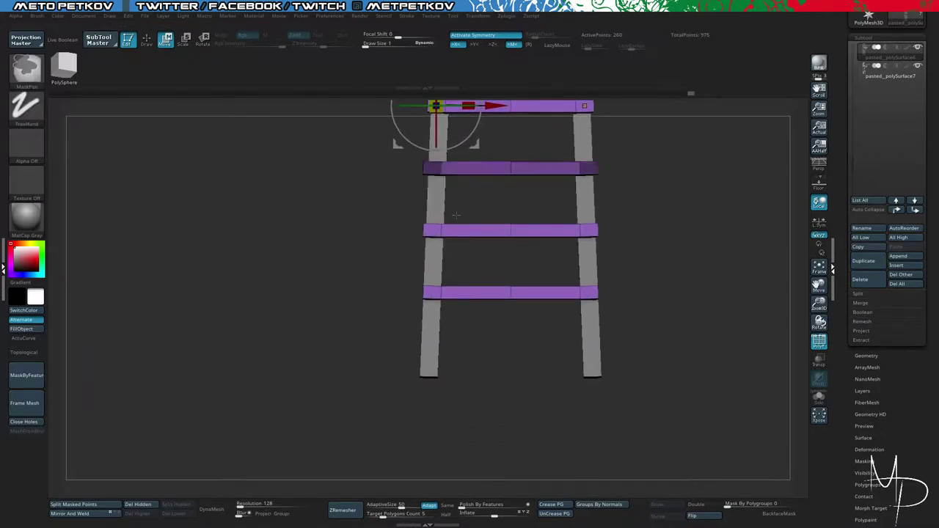
{"action": "left_click_drag", "start_coordinate": [358, 180], "coordinate": [356, 250], "text": "alt"}
{"action": "left_click_drag", "start_coordinate": [474, 215], "coordinate": [474, 278], "text": "alt"}
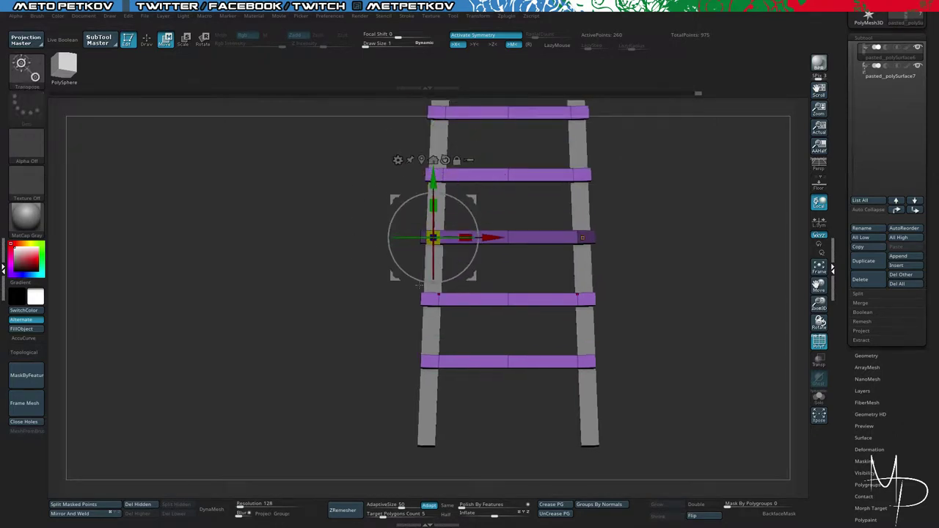
{"action": "key", "text": "ctrl+i"}
{"action": "left_click_drag", "start_coordinate": [477, 238], "coordinate": [486, 238]}
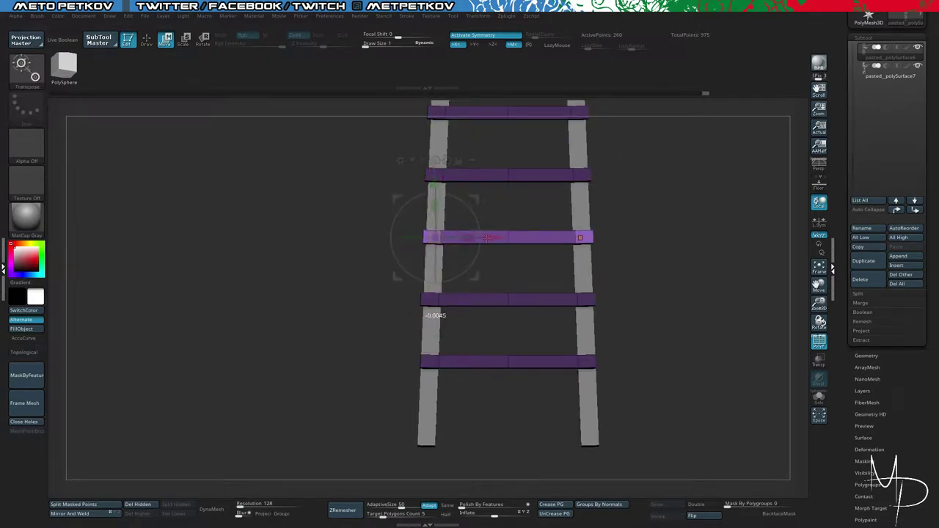
{"action": "left_click_drag", "start_coordinate": [316, 258], "coordinate": [295, 256], "text": "ctrl"}
Step: Isolate the twelfth rung's ends, center the gizmo on them, and adjust them symmetrically by a small amount along the rung
{"action": "left_click_drag", "start_coordinate": [289, 255], "coordinate": [449, 273], "text": "alt"}
{"action": "left_click", "coordinate": [466, 185], "text": "ctrl"}
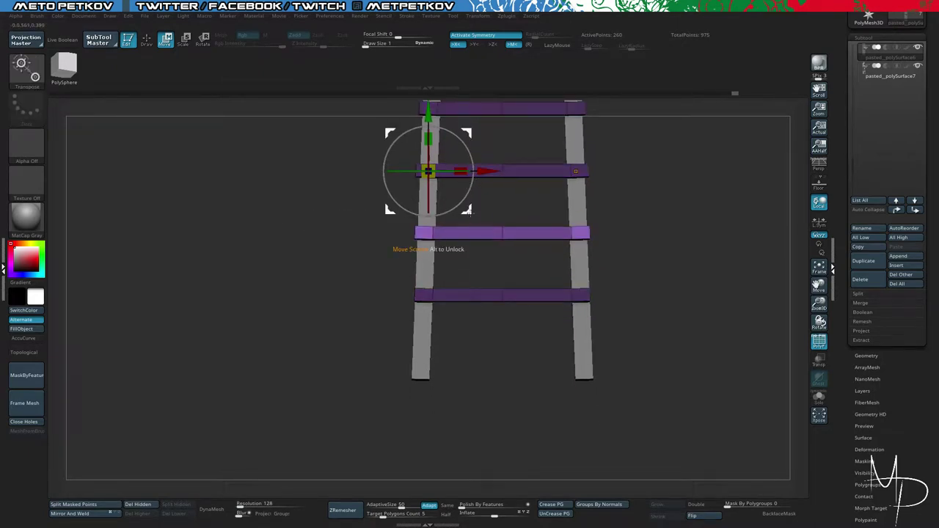
{"action": "left_click_drag", "start_coordinate": [433, 111], "coordinate": [433, 171], "text": "alt"}
{"action": "left_click", "coordinate": [416, 152]}
{"action": "left_click_drag", "start_coordinate": [482, 232], "coordinate": [486, 236]}
Step: Isolate the ends of the thirteenth, lowest rung, center the gizmo on them, move them slightly inward, and clear the mask
{"action": "left_click_drag", "start_coordinate": [320, 268], "coordinate": [451, 335], "text": "ctrl"}
{"action": "left_click", "coordinate": [456, 350], "text": "ctrl"}
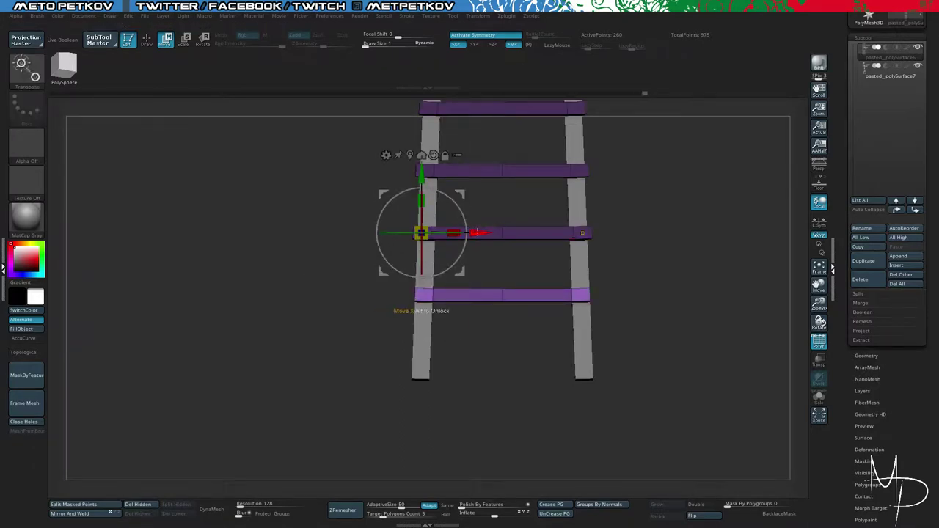
{"action": "left_click_drag", "start_coordinate": [476, 232], "coordinate": [474, 232]}
{"action": "left_click_drag", "start_coordinate": [658, 316], "coordinate": [293, 304], "text": "ctrl"}
Step: Return to drawing mode and choose the ZModeler brush
{"action": "key", "text": "q"}
{"action": "mouse_move", "coordinate": [341, 204]}
{"action": "left_mouse_down"}
{"action": "mouse_move", "coordinate": [296, 203]}
{"action": "mouse_move", "coordinate": [366, 216]}
{"action": "mouse_move", "coordinate": [325, 205]}
{"action": "mouse_move", "coordinate": [367, 205]}
{"action": "mouse_move", "coordinate": [313, 210]}
{"action": "mouse_move", "coordinate": [370, 210]}
{"action": "mouse_move", "coordinate": [342, 212]}
{"action": "mouse_move", "coordinate": [373, 239]}
{"action": "mouse_move", "coordinate": [370, 229]}
{"action": "mouse_move", "coordinate": [374, 290]}
{"action": "left_mouse_up"}
{"action": "key", "text": "shift+f"}
{"action": "key", "text": "b"}
{"action": "key", "text": "z"}
{"action": "key", "text": "m"}
Step: Examine the whole ladder from several angles to check how the rungs fit the side rails
{"action": "mouse_move", "coordinate": [352, 157]}
{"action": "left_mouse_down", "text": "alt"}
{"action": "mouse_move", "coordinate": [352, 257]}
{"action": "mouse_move", "coordinate": [351, 237]}
{"action": "left_mouse_up", "text": "alt"}
{"action": "key", "text": "shift+f"}
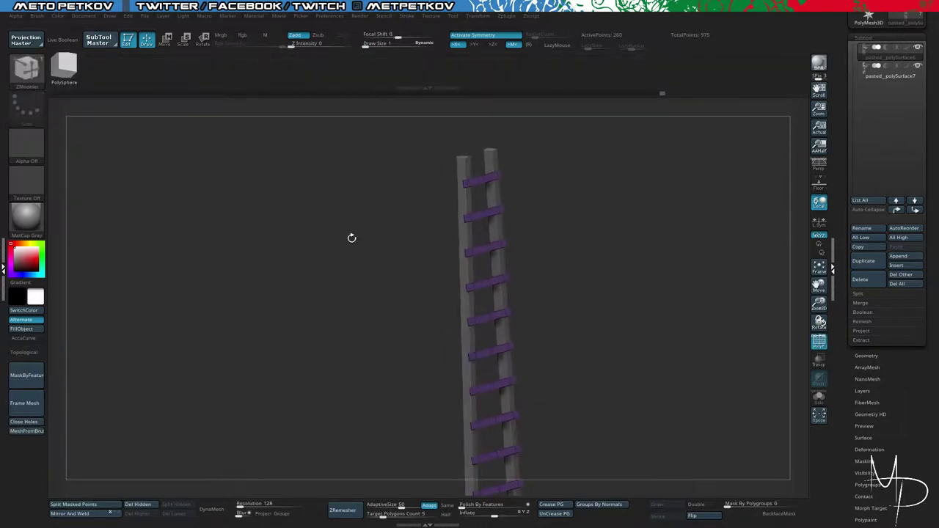
{"action": "left_click_drag", "start_coordinate": [699, 261], "coordinate": [669, 184], "text": "alt"}
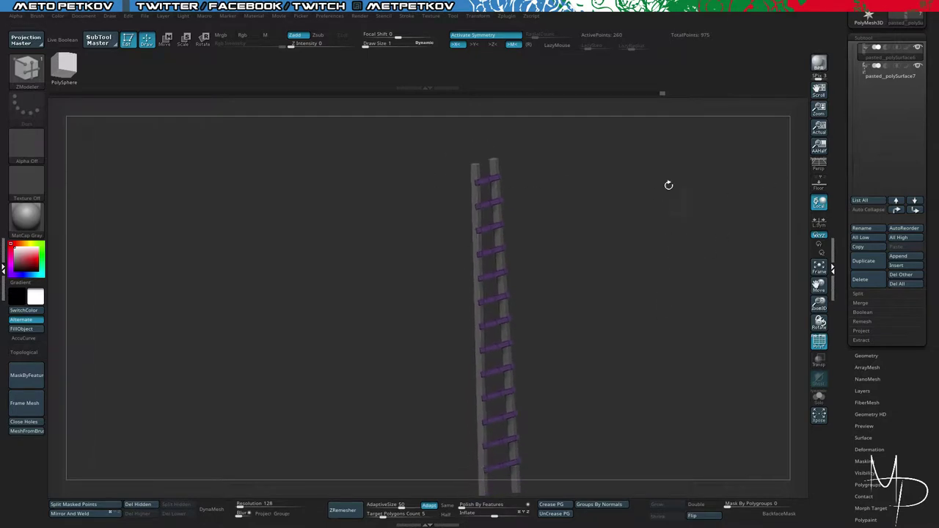
{"action": "key", "text": "alt+s"}
{"action": "key", "text": "alt+s"}
{"action": "left_click", "coordinate": [917, 65], "text": "shift"}
{"action": "left_click", "coordinate": [917, 65], "text": "shift"}
{"action": "mouse_move", "coordinate": [706, 223]}
{"action": "left_mouse_down"}
{"action": "mouse_move", "coordinate": [645, 229]}
{"action": "mouse_move", "coordinate": [669, 250]}
{"action": "mouse_move", "coordinate": [697, 200]}
{"action": "left_mouse_up"}
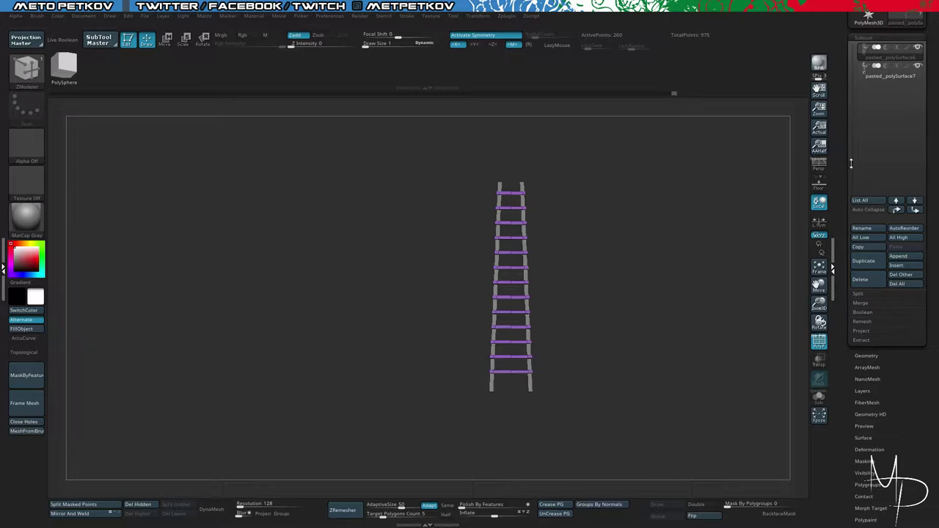
Step: Select the palisade subtool pasted_polySurface2, show all subtools, and isolate the planks in Solo mode
{"action": "left_click_drag", "start_coordinate": [851, 163], "coordinate": [852, 66]}
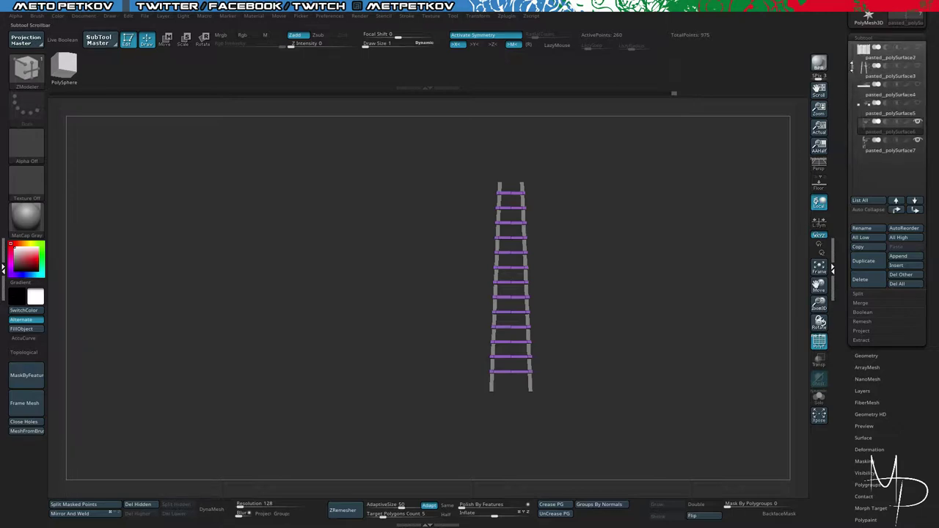
{"action": "left_click", "coordinate": [892, 57]}
{"action": "left_click", "coordinate": [917, 47], "text": "shift"}
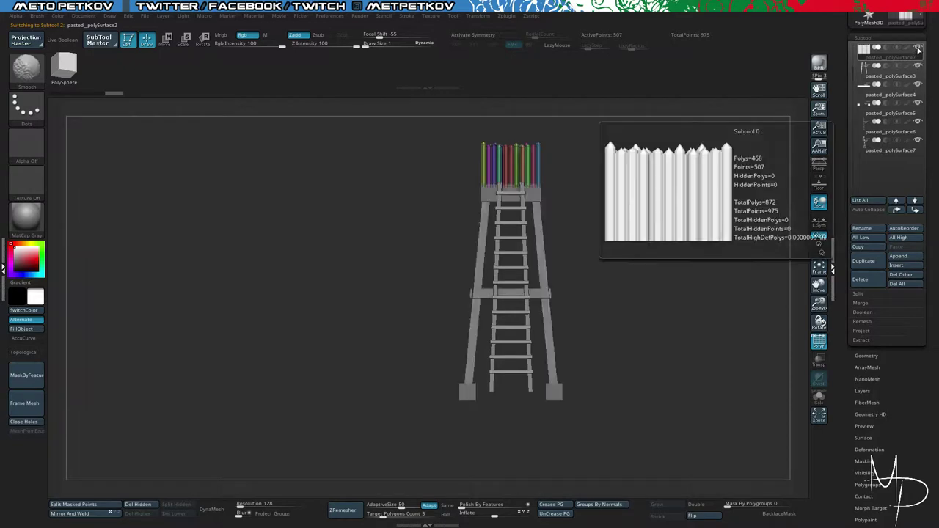
{"action": "left_click_drag", "start_coordinate": [733, 176], "coordinate": [366, 121], "text": "shift"}
{"action": "key", "text": "alt+s"}
{"action": "mouse_move", "coordinate": [317, 180]}
{"action": "left_mouse_down", "text": "alt"}
{"action": "mouse_move", "coordinate": [400, 224]}
{"action": "mouse_move", "coordinate": [451, 281]}
{"action": "left_mouse_up", "text": "alt"}
{"action": "mouse_move", "coordinate": [396, 192]}
{"action": "left_mouse_down"}
{"action": "mouse_move", "coordinate": [404, 224]}
{"action": "mouse_move", "coordinate": [364, 212]}
{"action": "mouse_move", "coordinate": [372, 219]}
{"action": "mouse_move", "coordinate": [421, 199]}
{"action": "mouse_move", "coordinate": [417, 214]}
{"action": "left_mouse_up"}
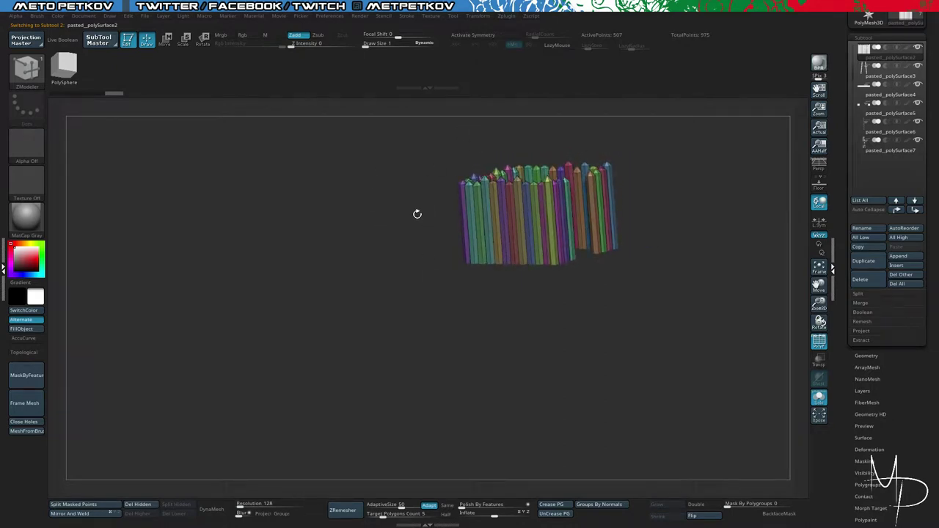
Step: DynaMesh the planks at resolution 1928 with Groups enabled, SubProjection 0 and Blur lowered
{"action": "left_click", "coordinate": [865, 355]}
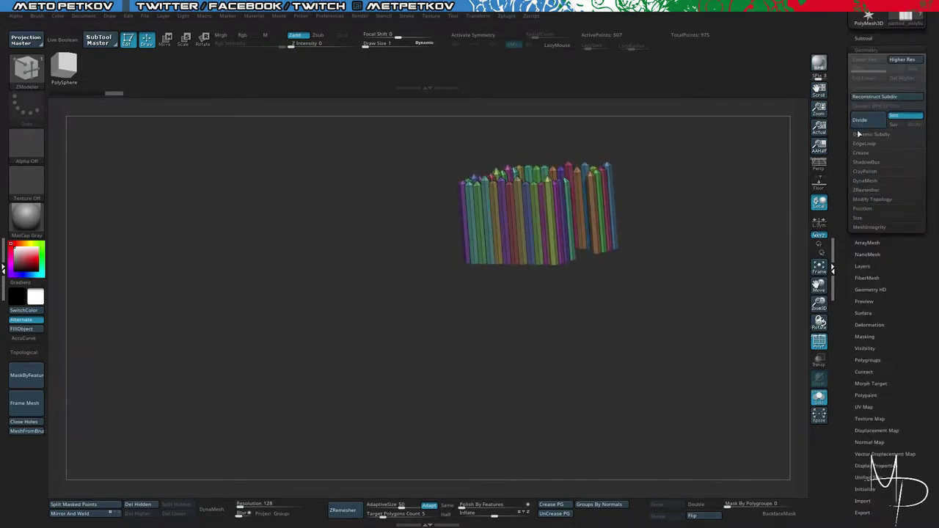
{"action": "left_click", "coordinate": [863, 182]}
{"action": "left_click", "coordinate": [884, 210]}
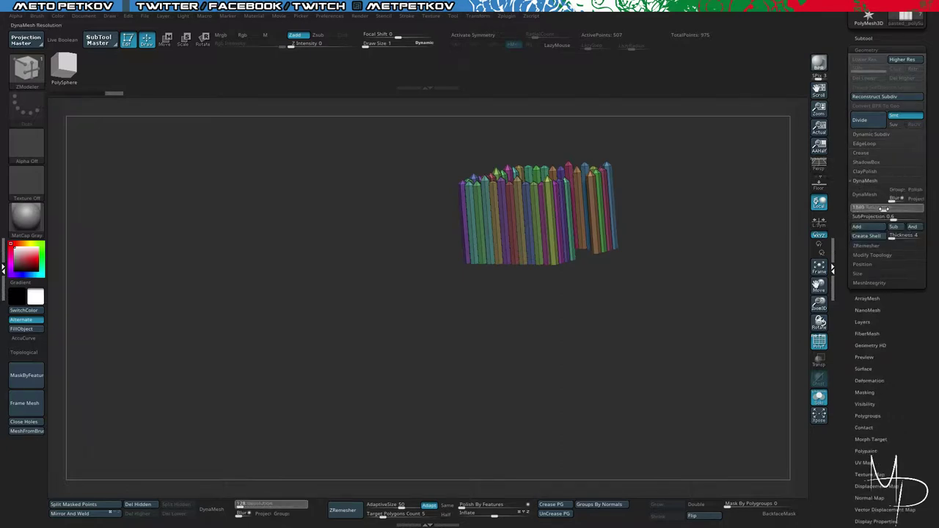
{"action": "left_click_drag", "start_coordinate": [892, 219], "coordinate": [854, 219]}
{"action": "left_click", "coordinate": [891, 200]}
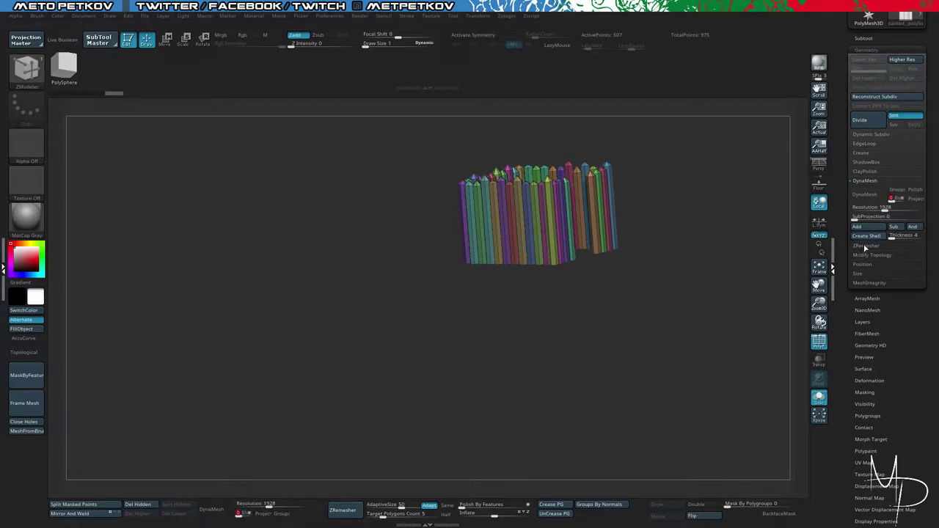
{"action": "left_click", "coordinate": [896, 190]}
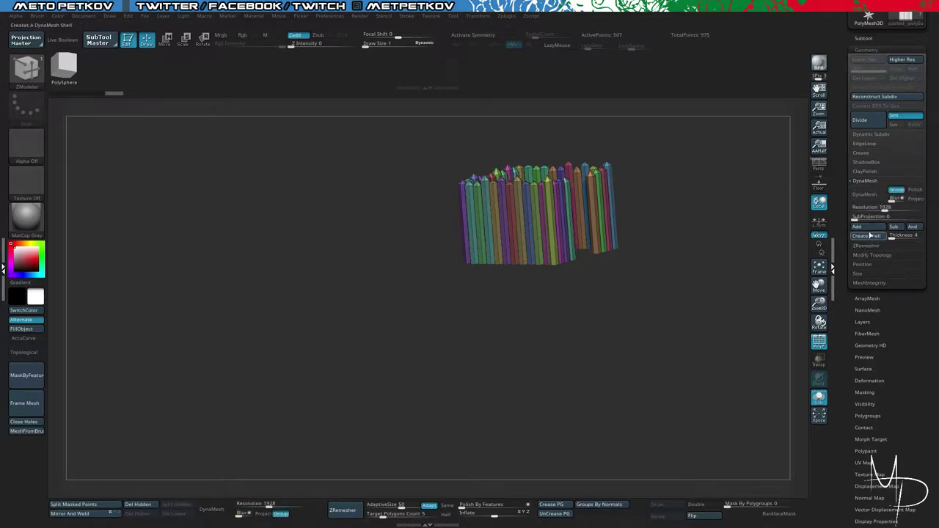
{"action": "left_click_drag", "start_coordinate": [710, 182], "coordinate": [809, 217]}
{"action": "left_click_drag", "start_coordinate": [738, 157], "coordinate": [727, 322], "text": "alt"}
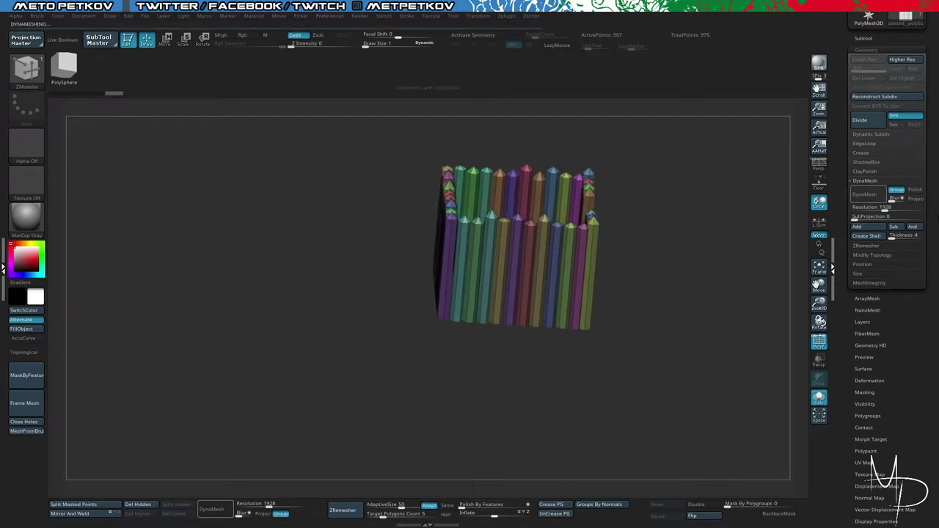
{"action": "left_click", "coordinate": [864, 194]}
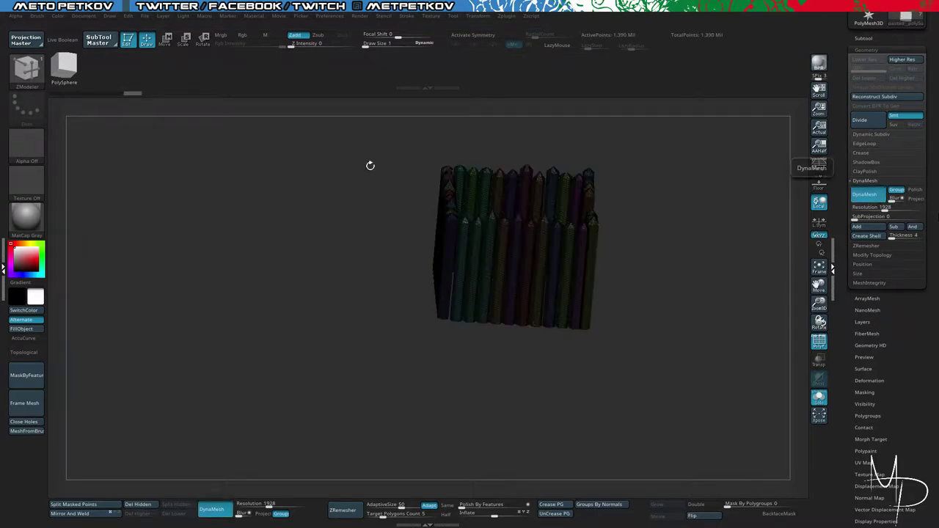
Step: Isolate a single corner plank and hide its polyframe to inspect the surface
{"action": "left_click_drag", "start_coordinate": [318, 198], "coordinate": [403, 374]}
{"action": "left_click", "coordinate": [440, 213], "text": "ctrl+shift"}
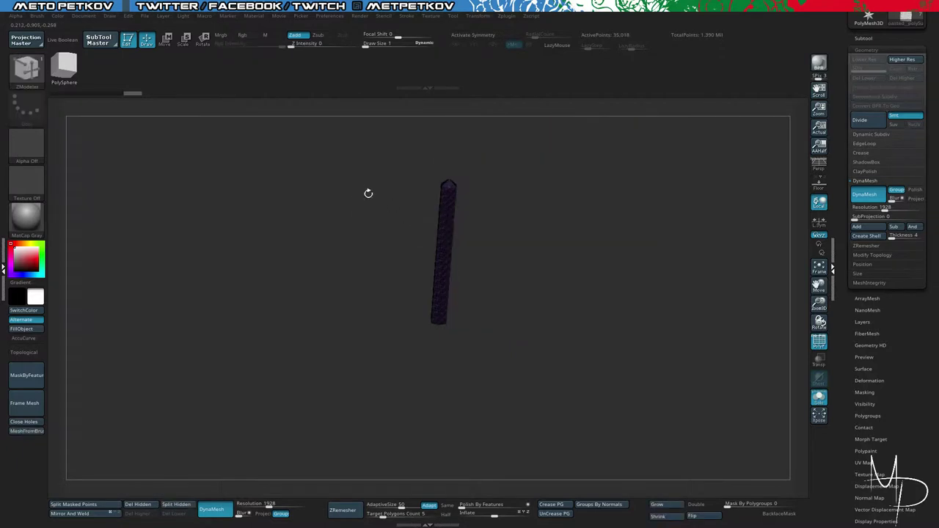
{"action": "mouse_move", "coordinate": [368, 194]}
{"action": "left_mouse_down"}
{"action": "mouse_move", "coordinate": [325, 198]}
{"action": "mouse_move", "coordinate": [339, 183]}
{"action": "mouse_move", "coordinate": [320, 191]}
{"action": "mouse_move", "coordinate": [344, 192]}
{"action": "mouse_move", "coordinate": [375, 242]}
{"action": "mouse_move", "coordinate": [300, 144]}
{"action": "mouse_move", "coordinate": [375, 110]}
{"action": "left_mouse_up"}
{"action": "key", "text": "shift+f"}
{"action": "key", "text": "alt+s"}
{"action": "key", "text": "alt+s"}
{"action": "mouse_move", "coordinate": [350, 169]}
{"action": "left_mouse_down"}
{"action": "mouse_move", "coordinate": [361, 180]}
{"action": "mouse_move", "coordinate": [373, 124]}
{"action": "left_mouse_up"}
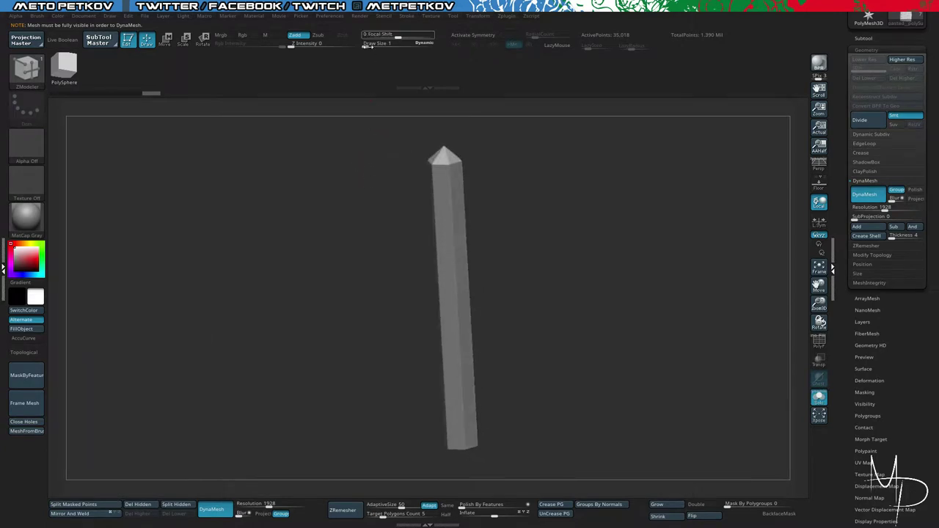
Step: Choose the Slash3 brush and set its Draw Size to 3
{"action": "key", "text": "b"}
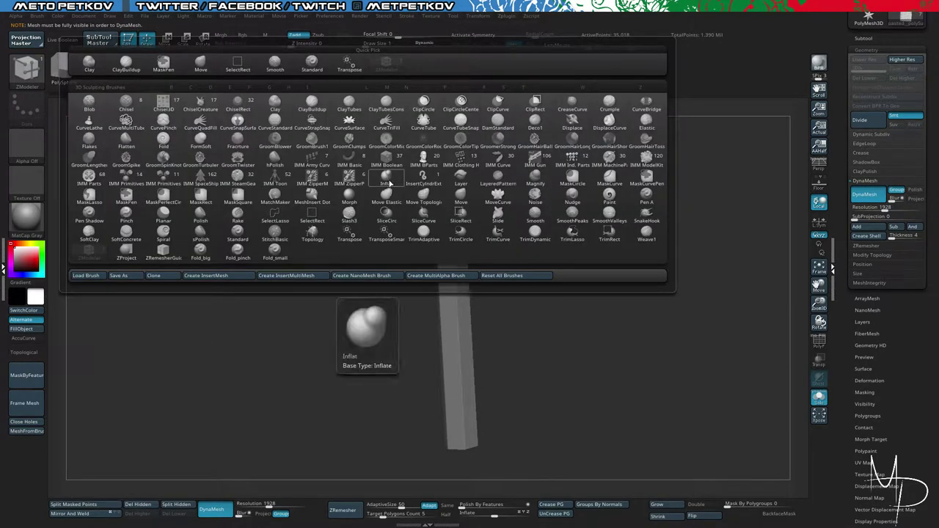
{"action": "key", "text": "s"}
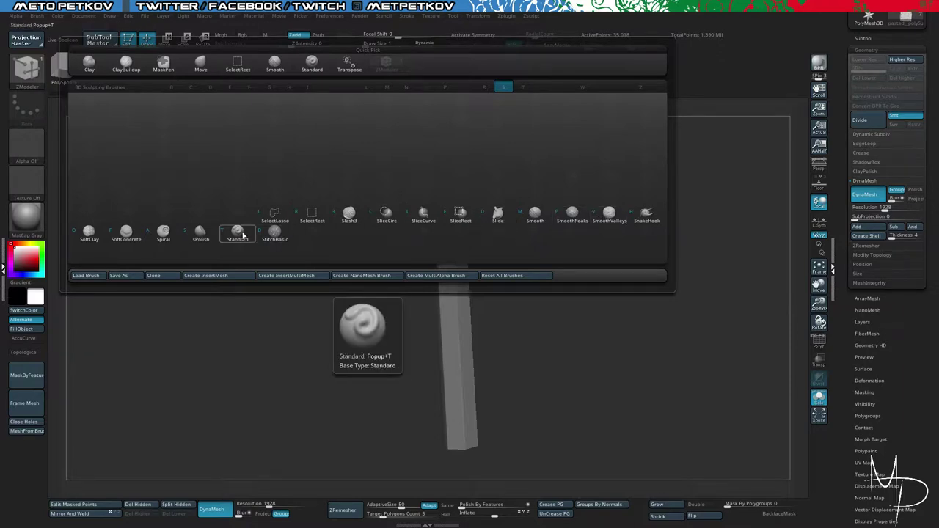
{"action": "left_click", "coordinate": [349, 215]}
{"action": "left_click_drag", "start_coordinate": [334, 220], "coordinate": [328, 254]}
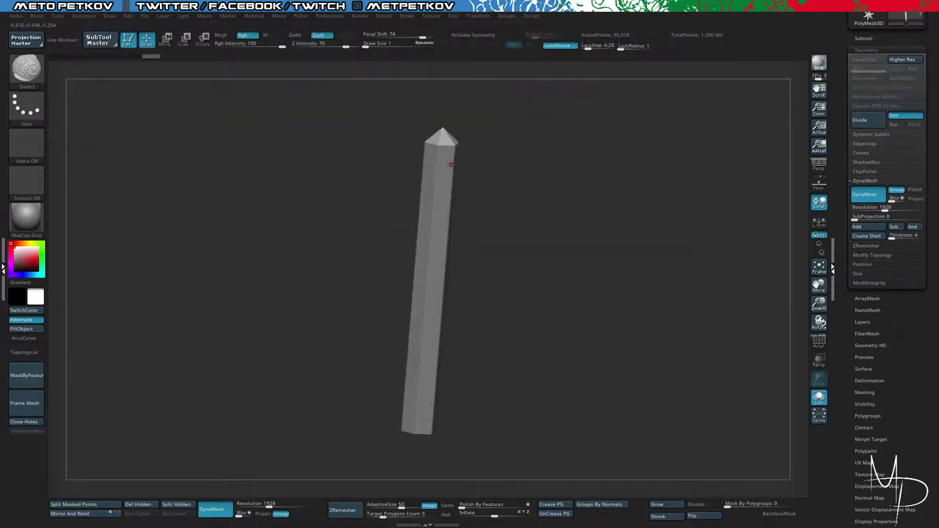
{"action": "key", "text": "space"}
{"action": "key", "text": "space"}
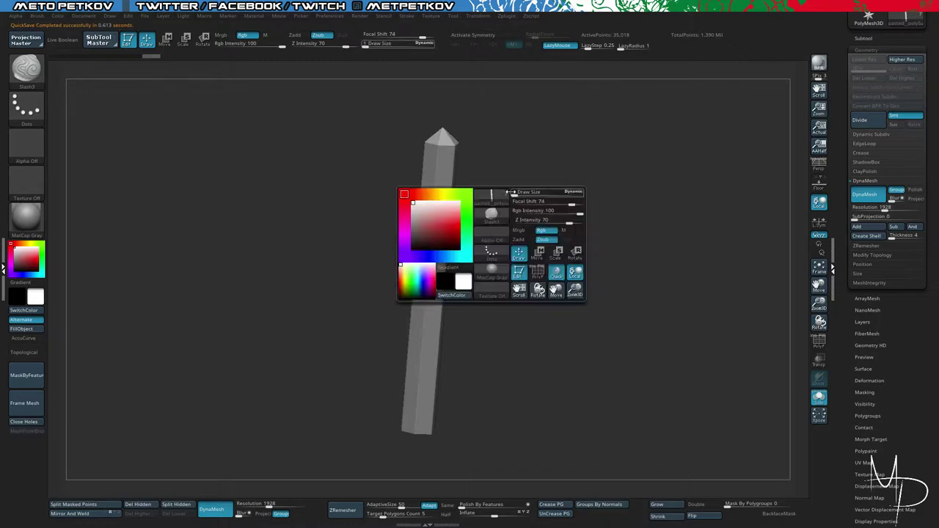
{"action": "left_click_drag", "start_coordinate": [514, 194], "coordinate": [517, 196]}
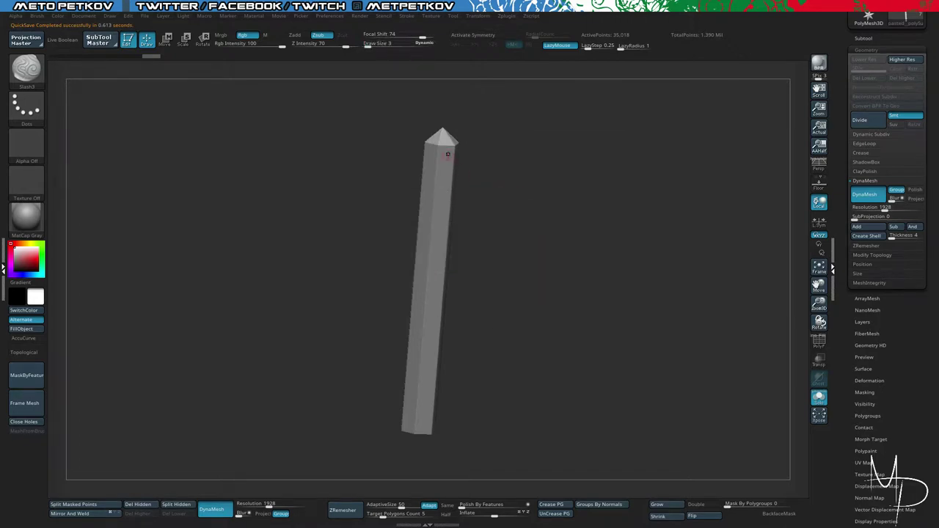
Step: Try carving long slanted cracks down the corner plank with the Slash3 brush, and unhide the remaining planks
{"action": "key", "text": "ctrl+z"}
{"action": "left_click_drag", "start_coordinate": [504, 257], "coordinate": [530, 253]}
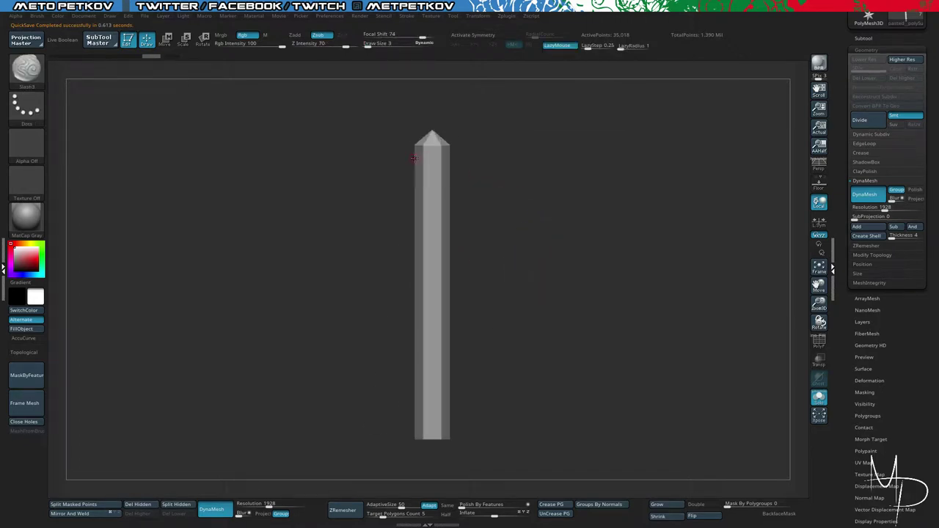
{"action": "left_click_drag", "start_coordinate": [429, 153], "coordinate": [434, 257]}
{"action": "left_click", "coordinate": [317, 220]}
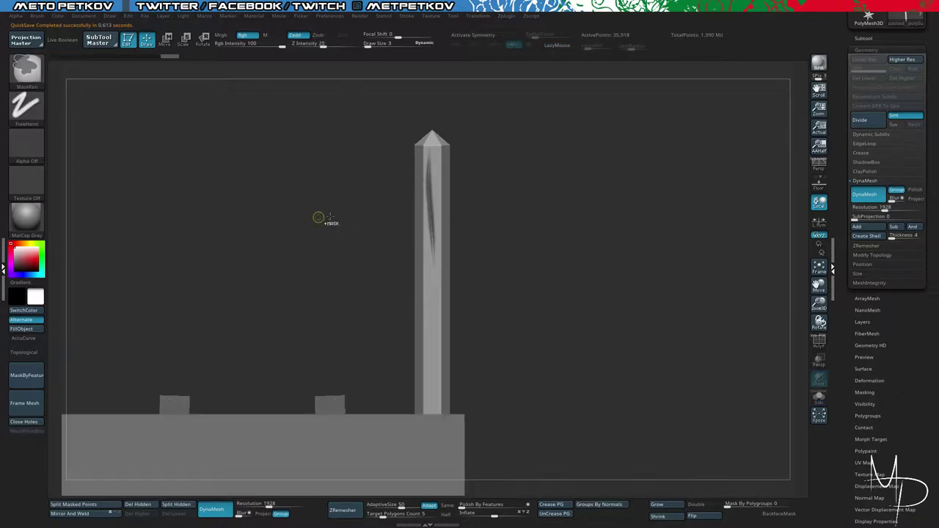
{"action": "key", "text": "ctrl+z"}
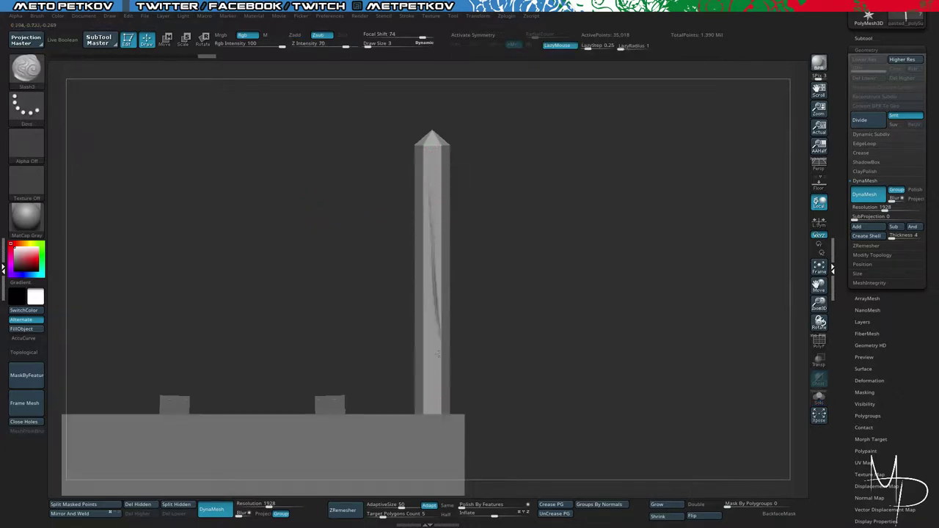
{"action": "left_click_drag", "start_coordinate": [383, 236], "coordinate": [373, 237]}
{"action": "left_click", "coordinate": [588, 267], "text": "ctrl+shift"}
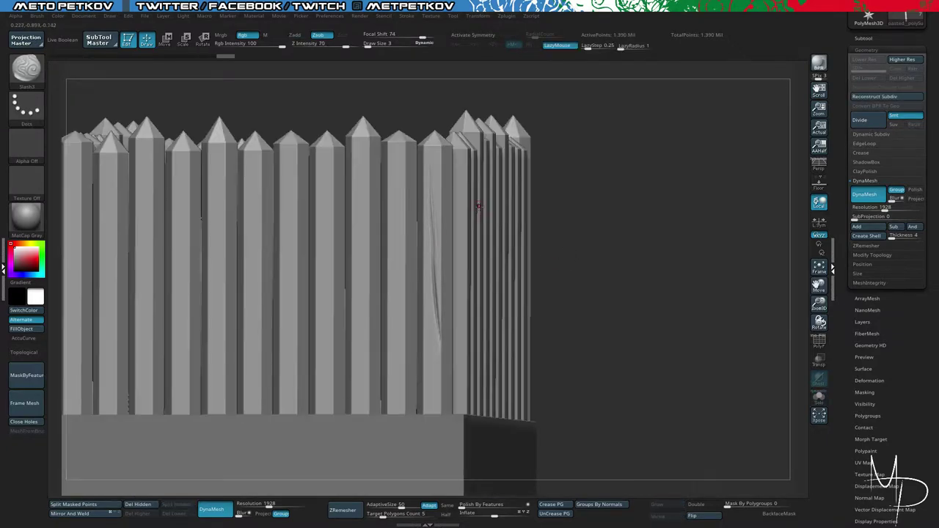
{"action": "left_click_drag", "start_coordinate": [636, 300], "coordinate": [535, 294]}
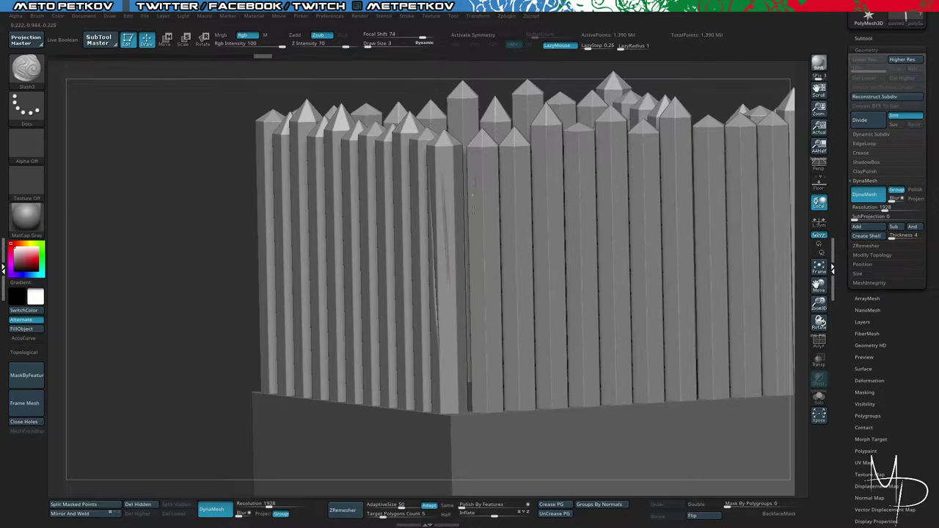
{"action": "mouse_move", "coordinate": [183, 192]}
{"action": "left_mouse_down", "text": "alt"}
{"action": "mouse_move", "coordinate": [69, 154]}
{"action": "mouse_move", "coordinate": [159, 184]}
{"action": "mouse_move", "coordinate": [203, 186]}
{"action": "left_mouse_up", "text": "alt"}
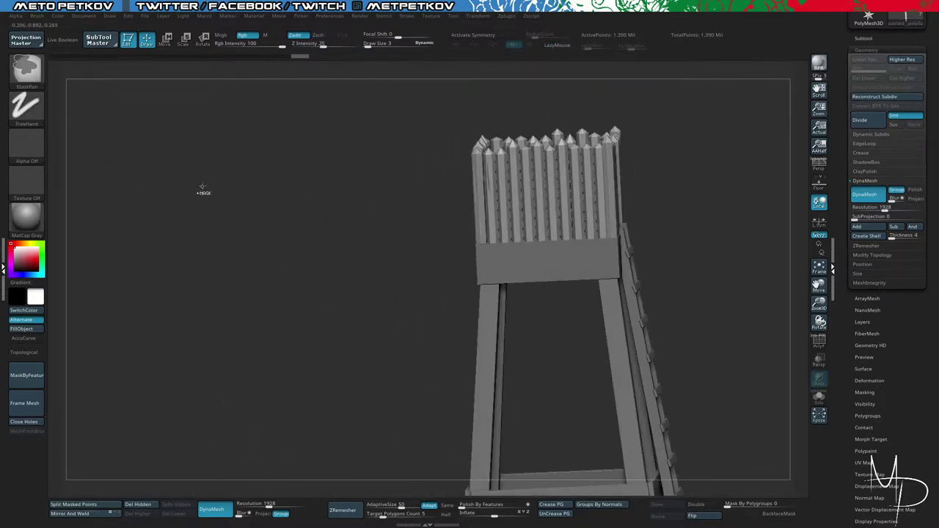
{"action": "left_click_drag", "start_coordinate": [286, 173], "coordinate": [360, 176]}
Step: Undo the carved cracks, the plank isolation and the DynaMesh on the palisade
{"action": "key", "text": "ctrl+z"}
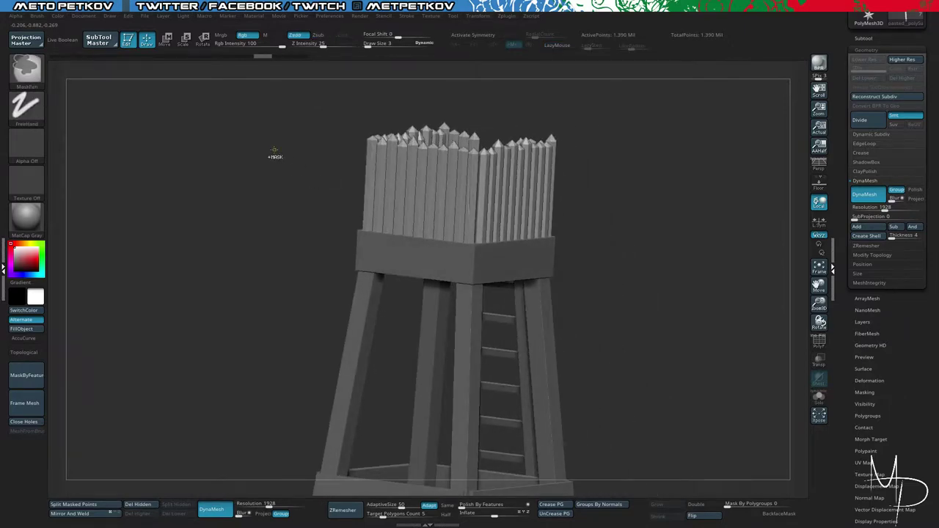
{"action": "key", "text": "ctrl+z"}
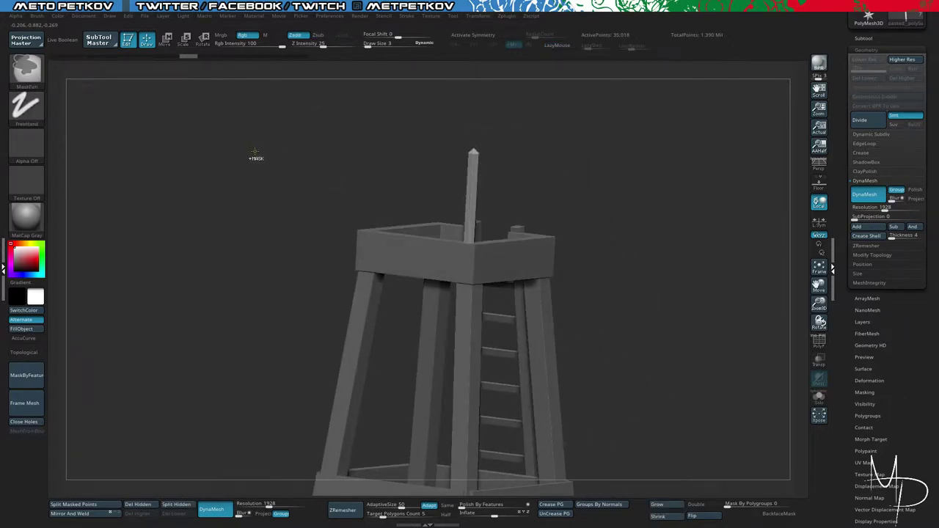
{"action": "key", "text": "ctrl+z"}
{"action": "mouse_move", "coordinate": [258, 152]}
{"action": "left_mouse_down"}
{"action": "mouse_move", "coordinate": [265, 176]}
{"action": "mouse_move", "coordinate": [312, 182]}
{"action": "mouse_move", "coordinate": [268, 157]}
{"action": "left_mouse_up"}
{"action": "key", "text": "ctrl+z"}
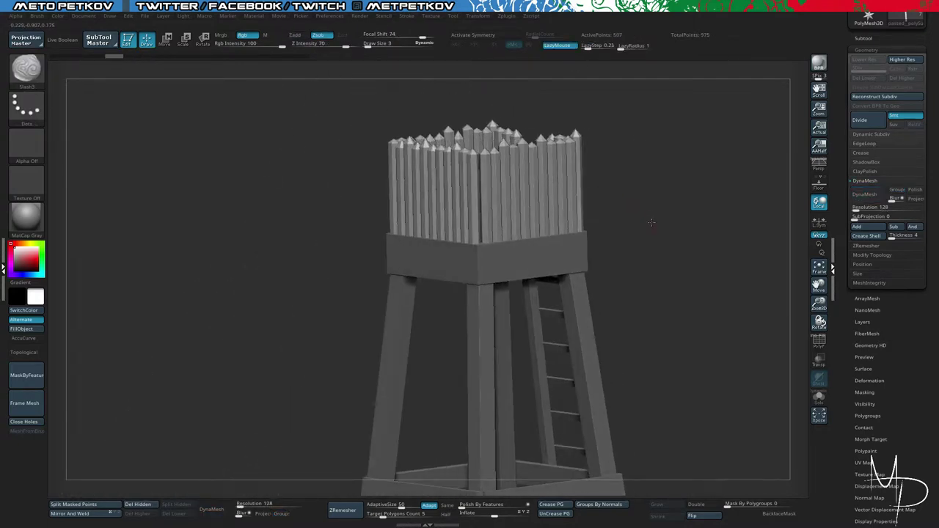
Step: Isolate the palisade planks in Solo mode and try subdividing them once
{"action": "left_click_drag", "start_coordinate": [652, 223], "coordinate": [717, 291], "text": "shift"}
{"action": "key", "text": "alt+s"}
{"action": "key", "text": "ctrl+d"}
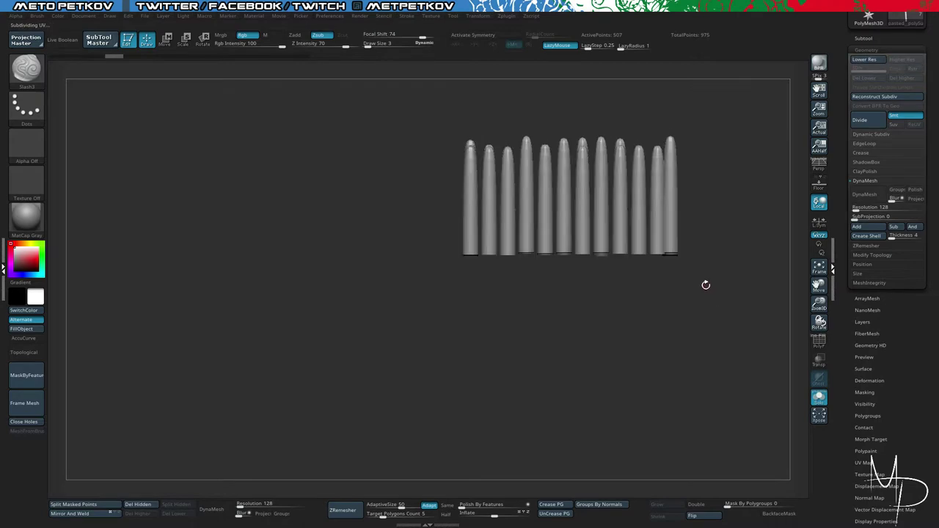
{"action": "key", "text": "shift+d"}
Step: Try regrouping the plank polygroups with Groups By Normals, and undo it
{"action": "left_click", "coordinate": [594, 506]}
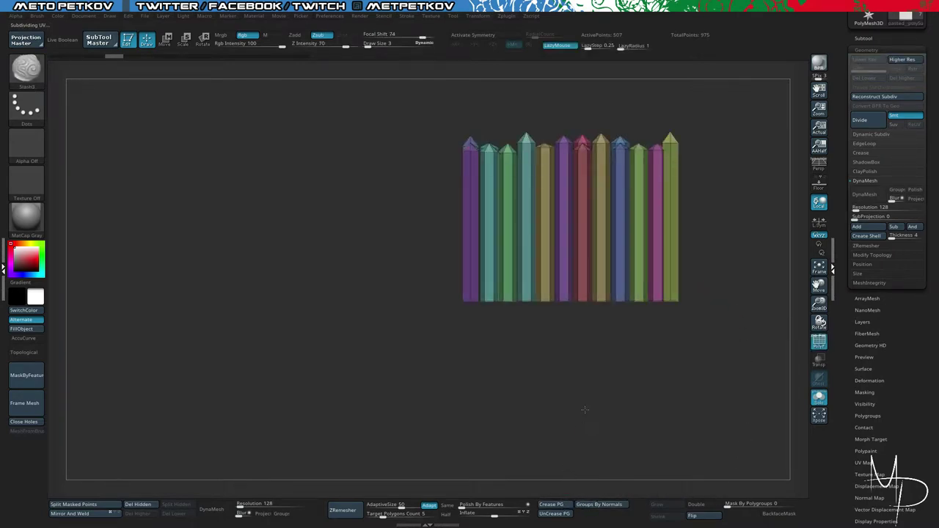
{"action": "left_click_drag", "start_coordinate": [584, 410], "coordinate": [608, 396]}
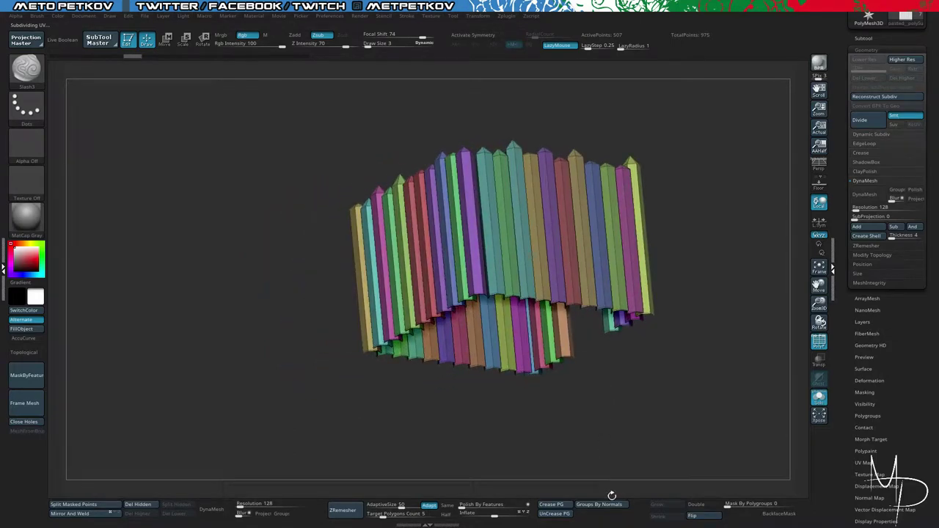
{"action": "left_click", "coordinate": [609, 505]}
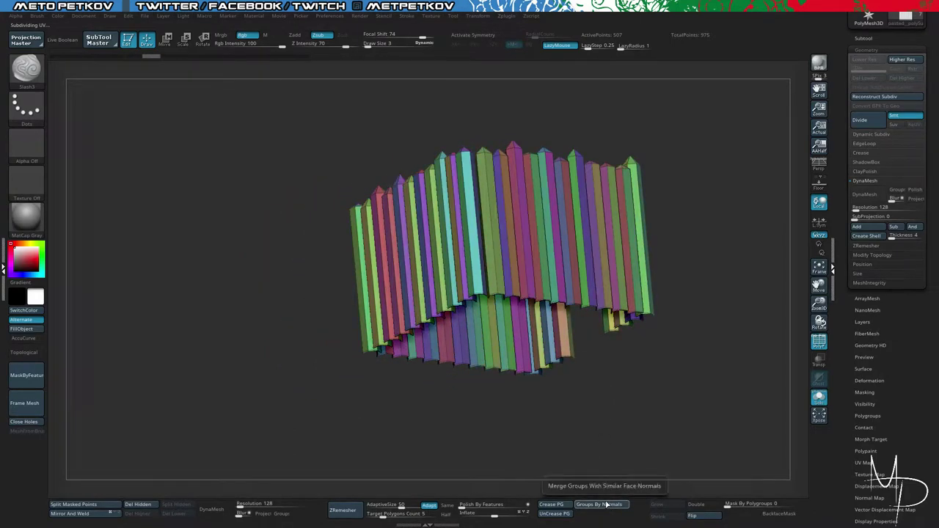
{"action": "key", "text": "ctrl+z"}
Step: Switch to the ZModeler brush and set its edge action to Crease with EdgeLoop Complete as the target
{"action": "left_click_drag", "start_coordinate": [647, 425], "coordinate": [590, 343], "text": "shift"}
{"action": "mouse_move", "coordinate": [415, 125]}
{"action": "left_mouse_down"}
{"action": "mouse_move", "coordinate": [470, 139]}
{"action": "mouse_move", "coordinate": [594, 235]}
{"action": "mouse_move", "coordinate": [592, 264]}
{"action": "left_mouse_up"}
{"action": "left_click_drag", "start_coordinate": [617, 320], "coordinate": [719, 380], "text": "alt"}
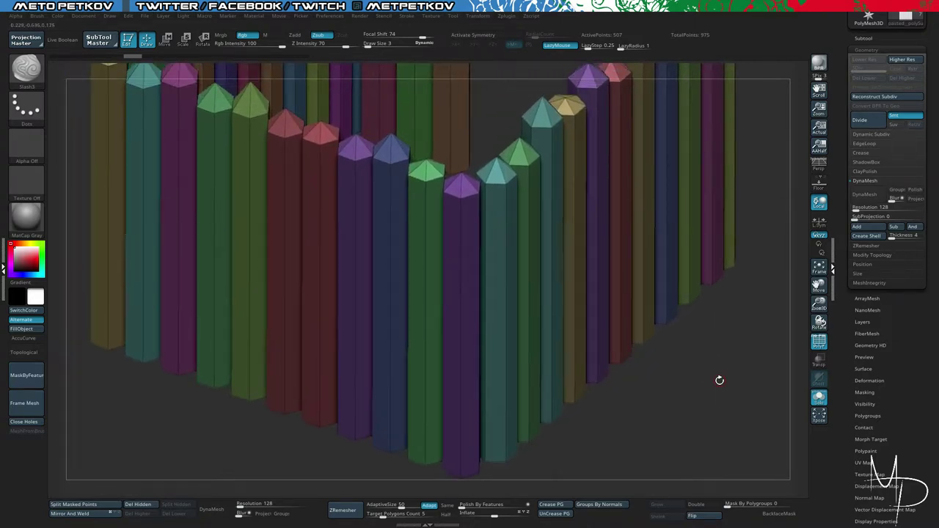
{"action": "left_click", "coordinate": [865, 154]}
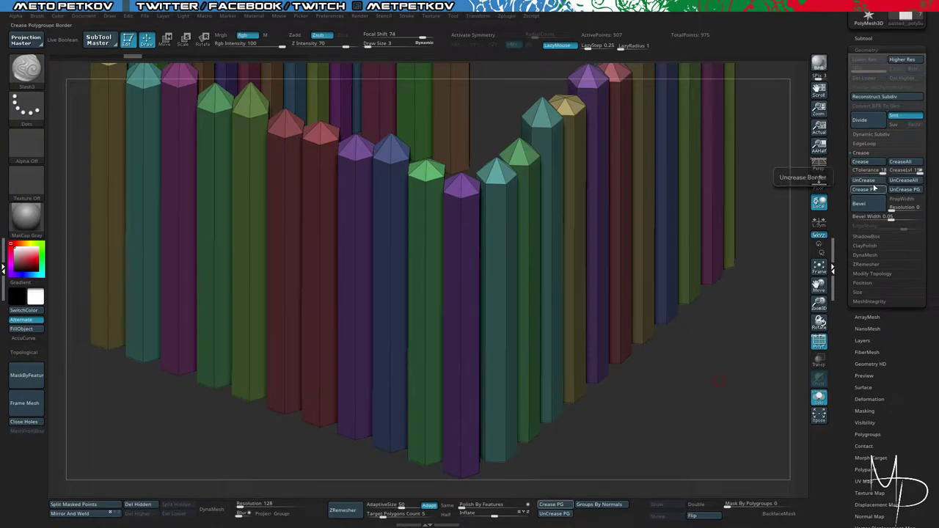
{"action": "key", "text": "b"}
{"action": "key", "text": "z"}
{"action": "key", "text": "m"}
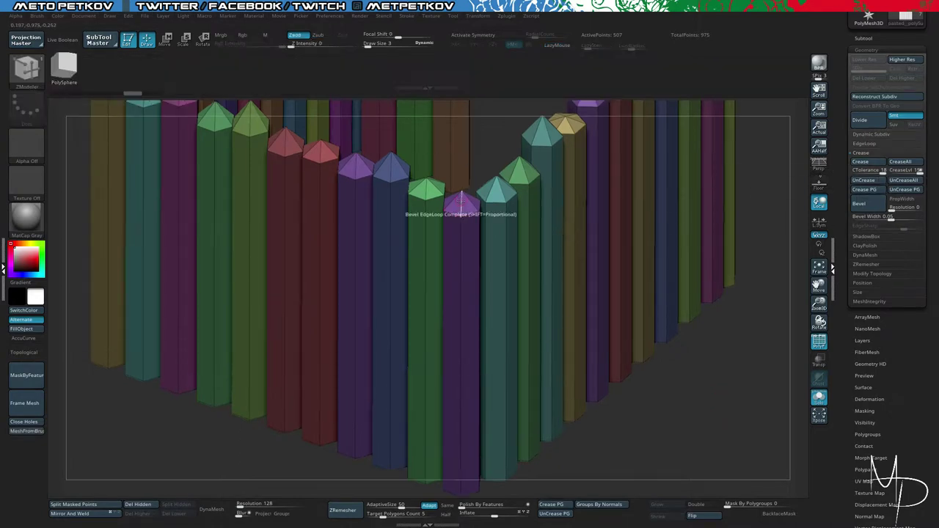
{"action": "key", "text": "space"}
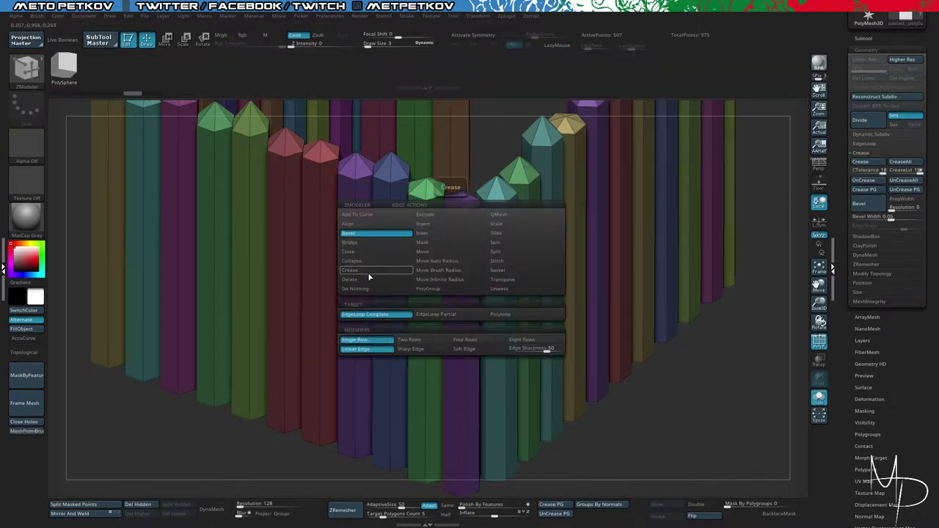
{"action": "left_click", "coordinate": [370, 273]}
{"action": "left_click", "coordinate": [382, 324]}
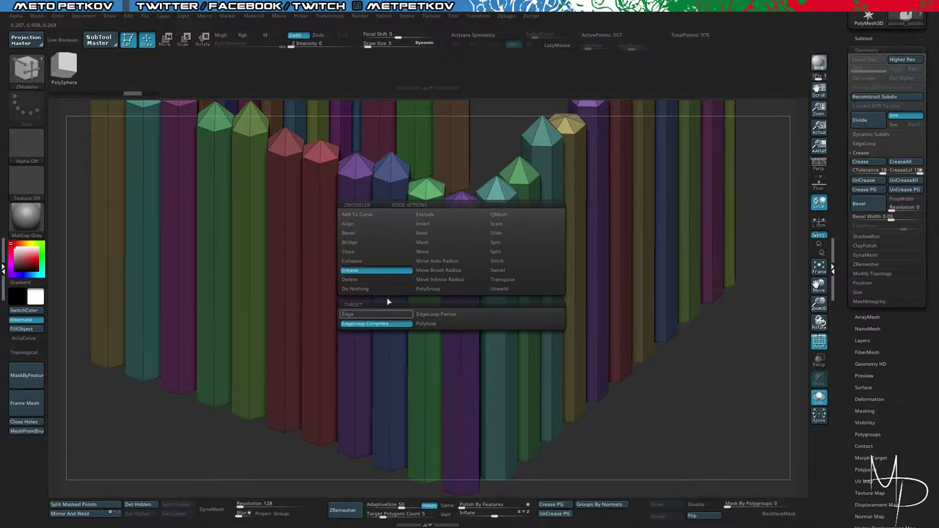
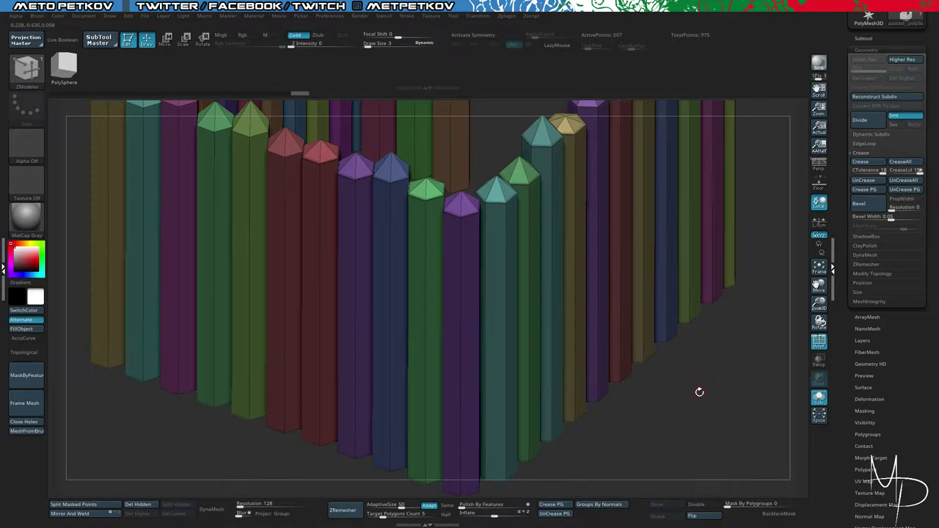
Step: Compare the corner planks' pointed tips from close up with the Dynamic Subdiv preview on and off
{"action": "key", "text": "d"}
{"action": "mouse_move", "coordinate": [715, 404]}
{"action": "left_mouse_down"}
{"action": "mouse_move", "coordinate": [671, 407]}
{"action": "mouse_move", "coordinate": [673, 399]}
{"action": "mouse_move", "coordinate": [726, 400]}
{"action": "mouse_move", "coordinate": [707, 407]}
{"action": "mouse_move", "coordinate": [715, 396]}
{"action": "mouse_move", "coordinate": [697, 386]}
{"action": "mouse_move", "coordinate": [695, 432]}
{"action": "left_mouse_up"}
{"action": "key", "text": "shift+d"}
{"action": "key", "text": "d"}
{"action": "key", "text": "shift+d"}
{"action": "key", "text": "d"}
{"action": "key", "text": "shift+d"}
{"action": "key", "text": "d"}
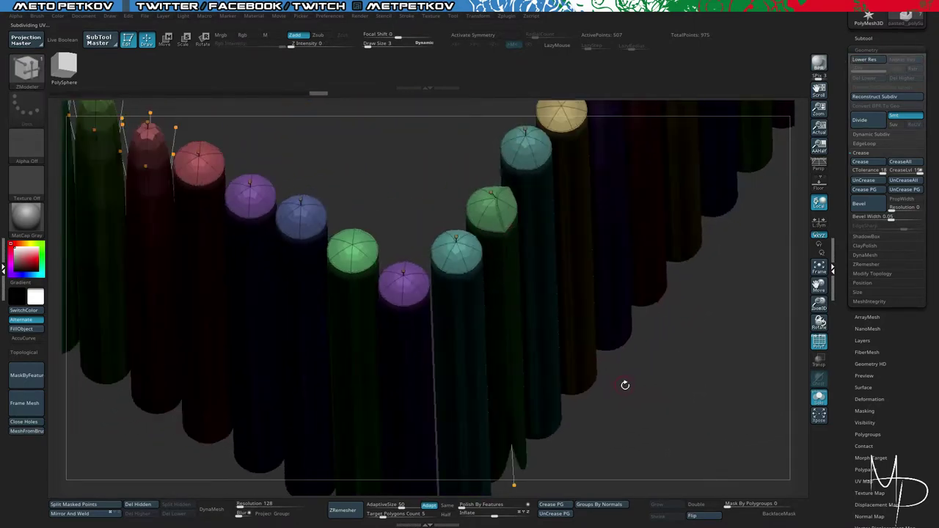
{"action": "key", "text": "shift+d"}
{"action": "left_click_drag", "start_coordinate": [668, 421], "coordinate": [669, 342]}
{"action": "left_click_drag", "start_coordinate": [465, 148], "coordinate": [418, 194], "text": "alt"}
{"action": "key", "text": "d"}
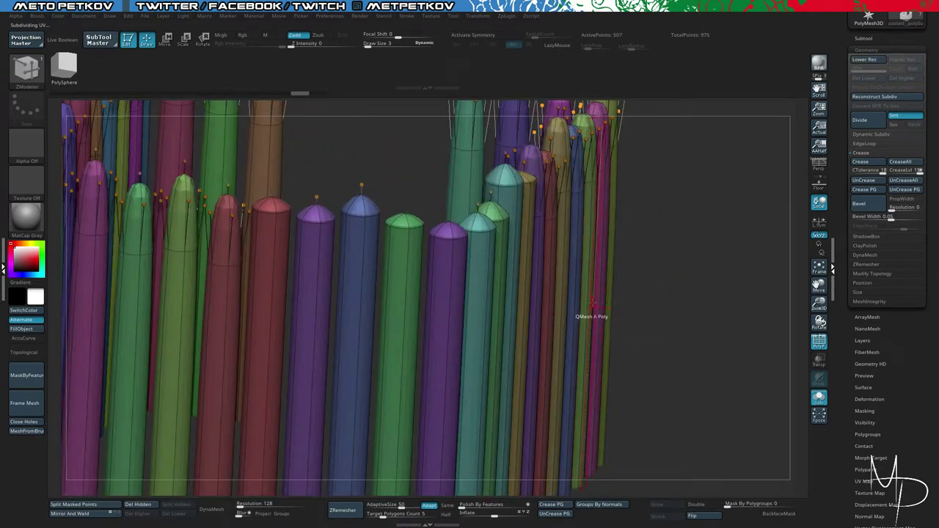
{"action": "key", "text": "shift+d"}
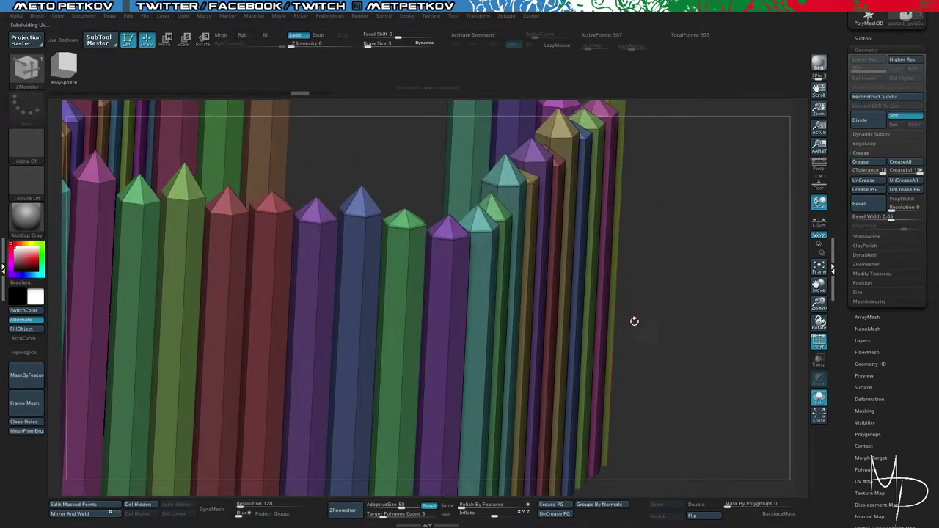
Step: Examine the whole palisade from several angles with and without the Dynamic Subdiv smoothing preview
{"action": "left_click_drag", "start_coordinate": [673, 321], "coordinate": [612, 292]}
{"action": "key", "text": "d"}
{"action": "key", "text": "shift+d"}
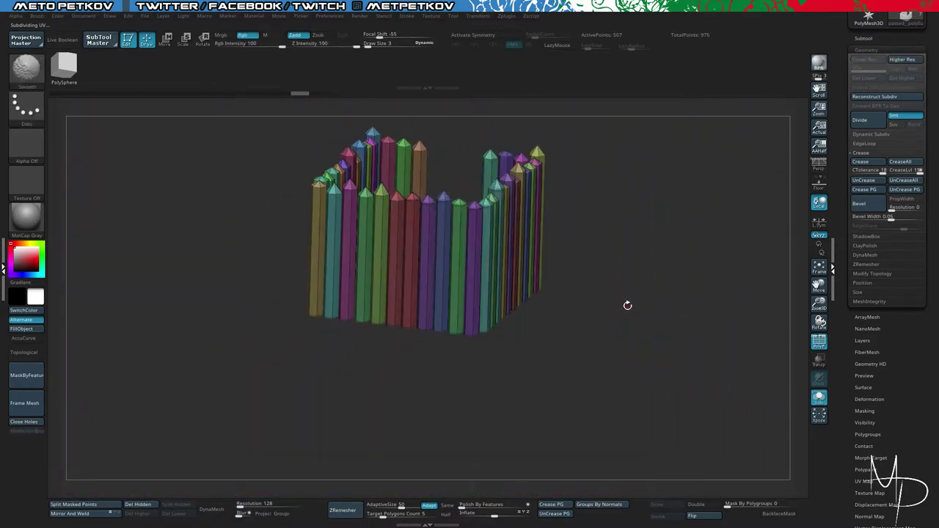
{"action": "key", "text": "d"}
{"action": "key", "text": "shift+d"}
{"action": "mouse_move", "coordinate": [610, 287]}
{"action": "left_mouse_down"}
{"action": "mouse_move", "coordinate": [589, 259]}
{"action": "mouse_move", "coordinate": [620, 260]}
{"action": "mouse_move", "coordinate": [646, 313]}
{"action": "mouse_move", "coordinate": [672, 325]}
{"action": "left_mouse_up"}
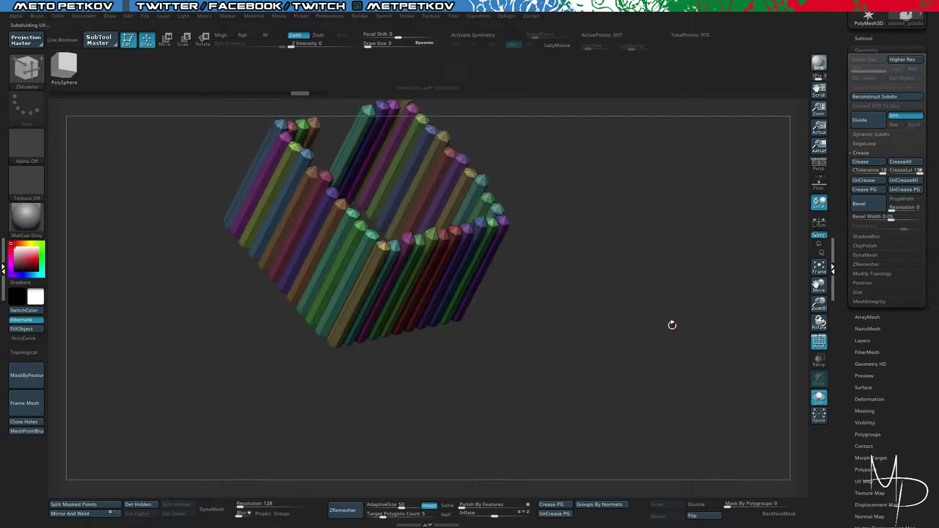
{"action": "left_click_drag", "start_coordinate": [616, 266], "coordinate": [603, 236]}
{"action": "key", "text": "d"}
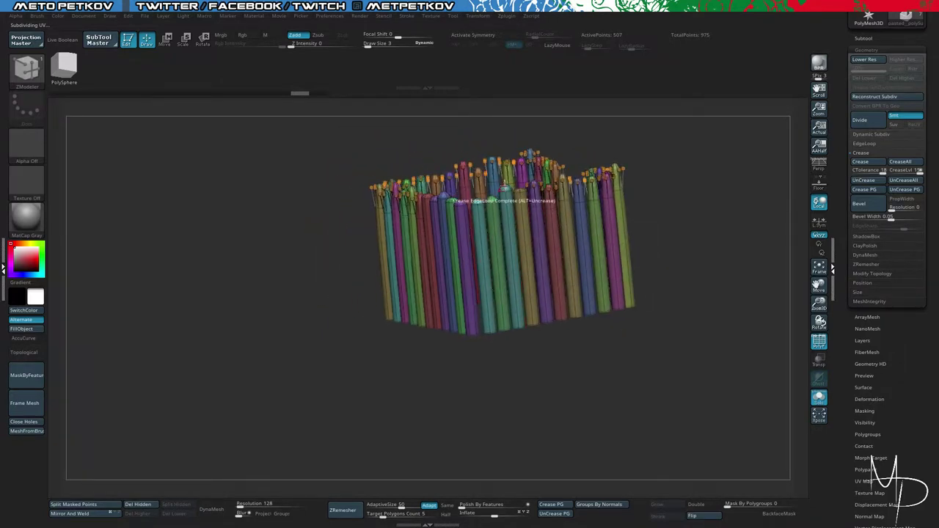
{"action": "left_click_drag", "start_coordinate": [250, 183], "coordinate": [333, 213]}
{"action": "key", "text": "shift+d"}
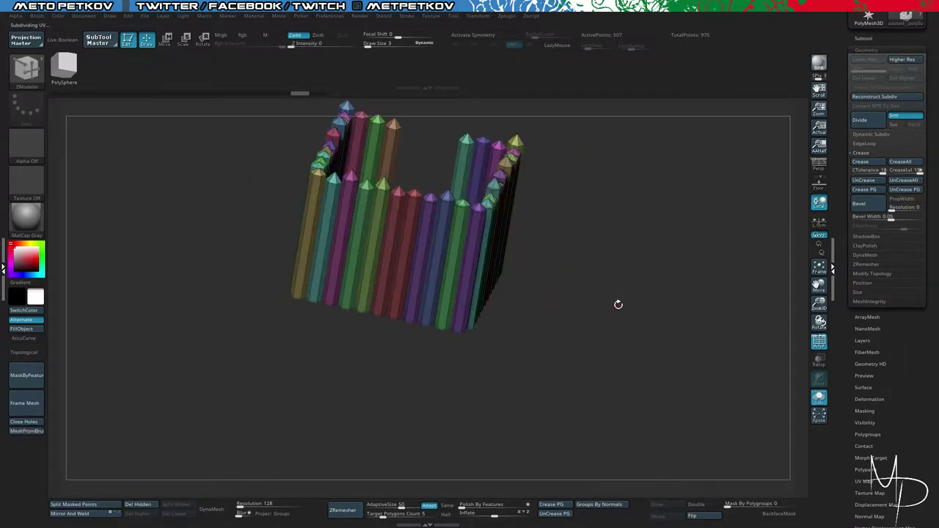
{"action": "left_click_drag", "start_coordinate": [619, 303], "coordinate": [616, 302]}
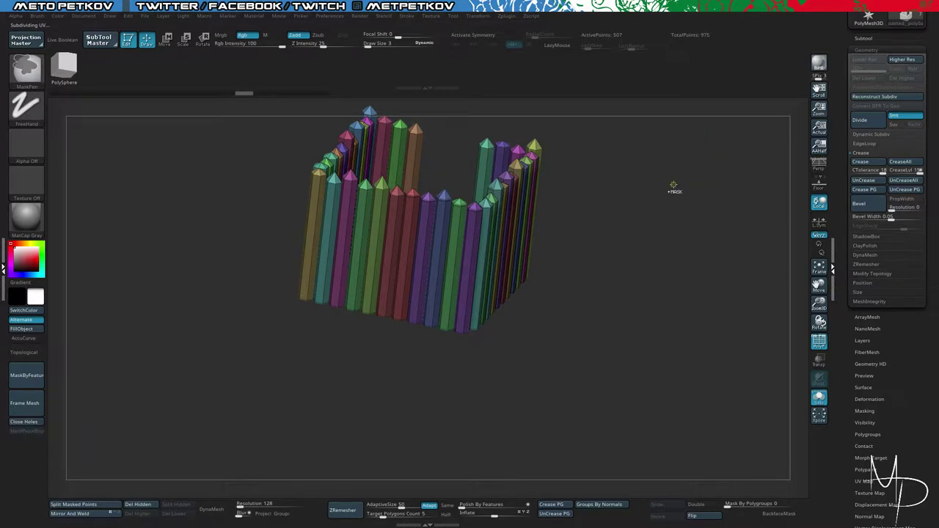
{"action": "mouse_move", "coordinate": [673, 189]}
{"action": "left_mouse_down"}
{"action": "mouse_move", "coordinate": [673, 217]}
{"action": "mouse_move", "coordinate": [659, 183]}
{"action": "left_mouse_up"}
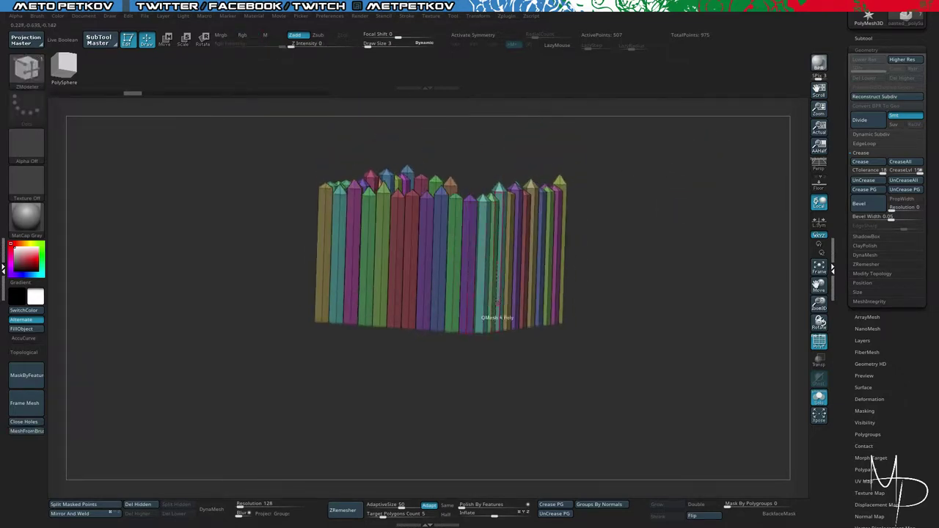
{"action": "left_click_drag", "start_coordinate": [628, 316], "coordinate": [664, 247]}
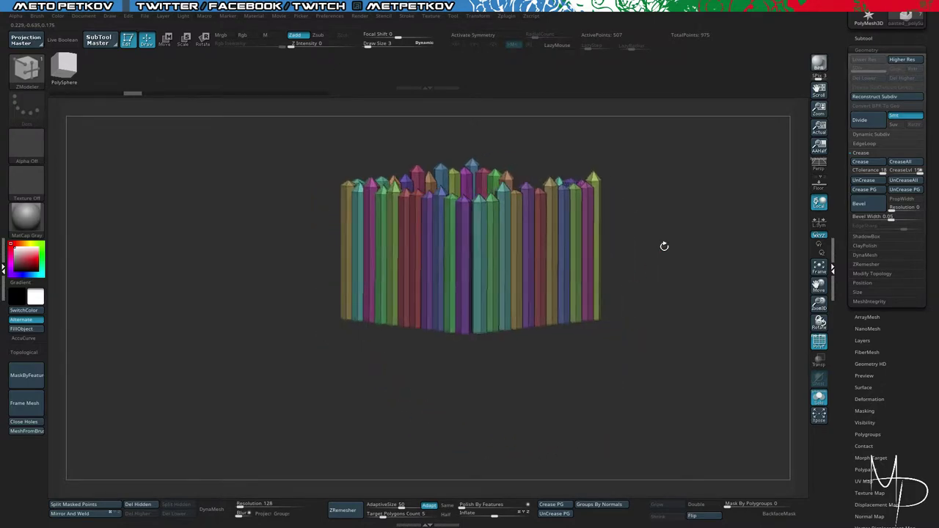
Step: DynaMesh the palisade planks at resolution 1472 with the Group option enabled, and check the surface without the polyframe
{"action": "left_click", "coordinate": [861, 153]}
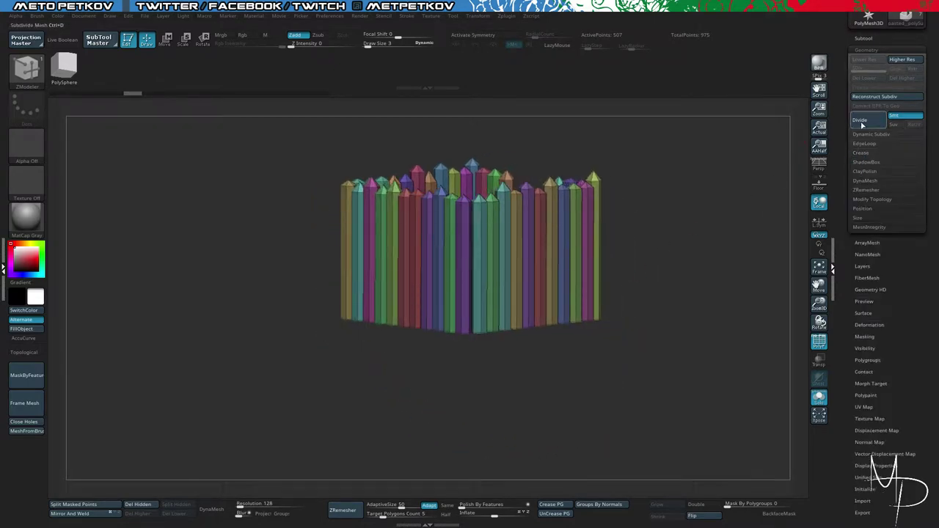
{"action": "left_click", "coordinate": [864, 180]}
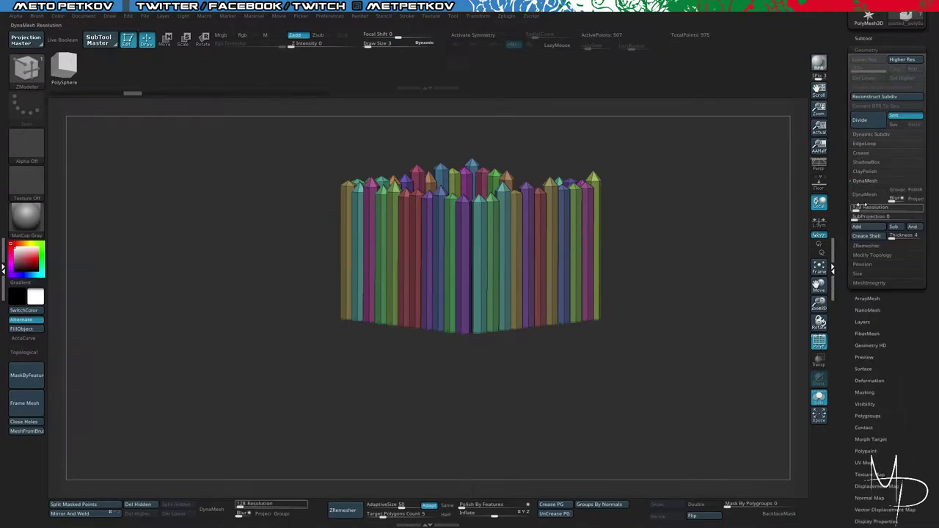
{"action": "left_click", "coordinate": [860, 209]}
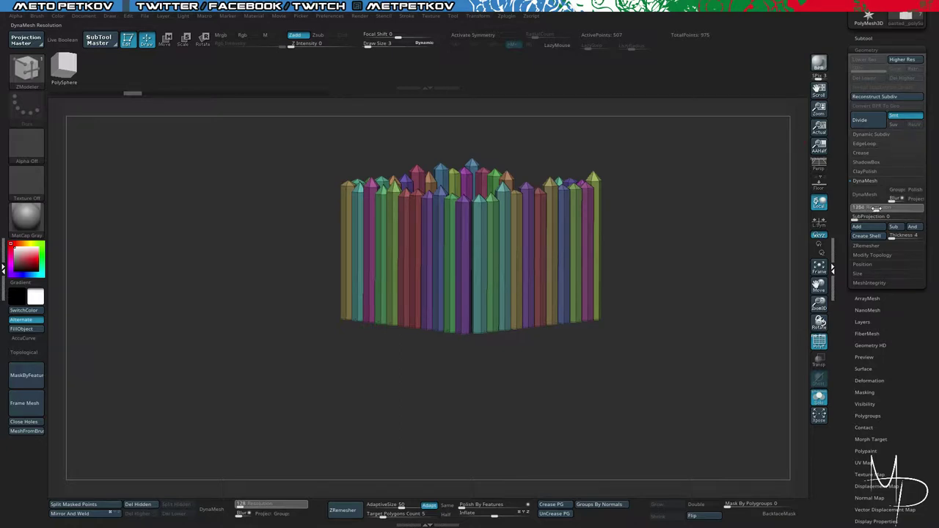
{"action": "left_click_drag", "start_coordinate": [875, 209], "coordinate": [877, 209]}
{"action": "left_click", "coordinate": [896, 190]}
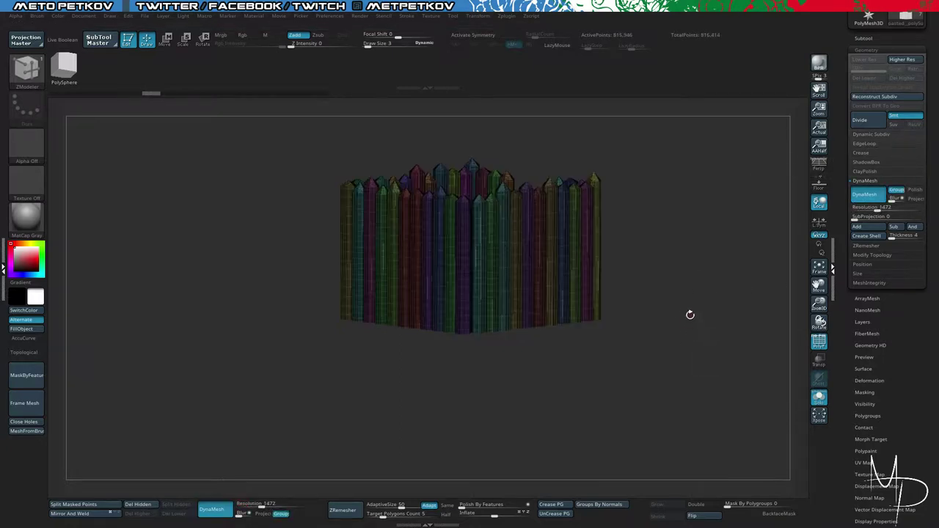
{"action": "left_click_drag", "start_coordinate": [690, 315], "coordinate": [672, 268]}
{"action": "key", "text": "shift+f"}
{"action": "right_click_drag", "start_coordinate": [306, 223], "coordinate": [463, 322], "text": "ctrl"}
{"action": "key", "text": "shift+f"}
{"action": "key", "text": "shift+f"}
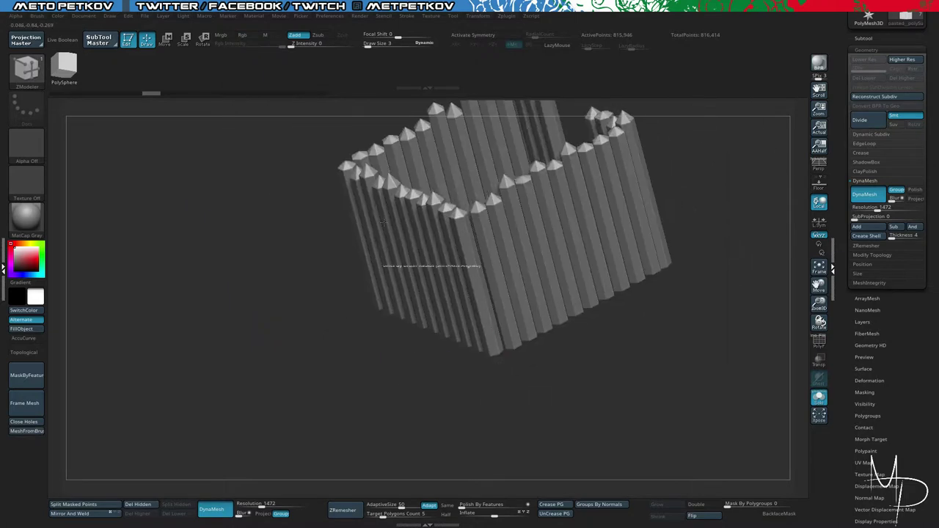
Step: Isolate two neighbouring full-length planks near the palisade's corner
{"action": "right_click_drag", "start_coordinate": [339, 304], "coordinate": [346, 382]}
{"action": "left_click_drag", "start_coordinate": [346, 381], "coordinate": [518, 275]}
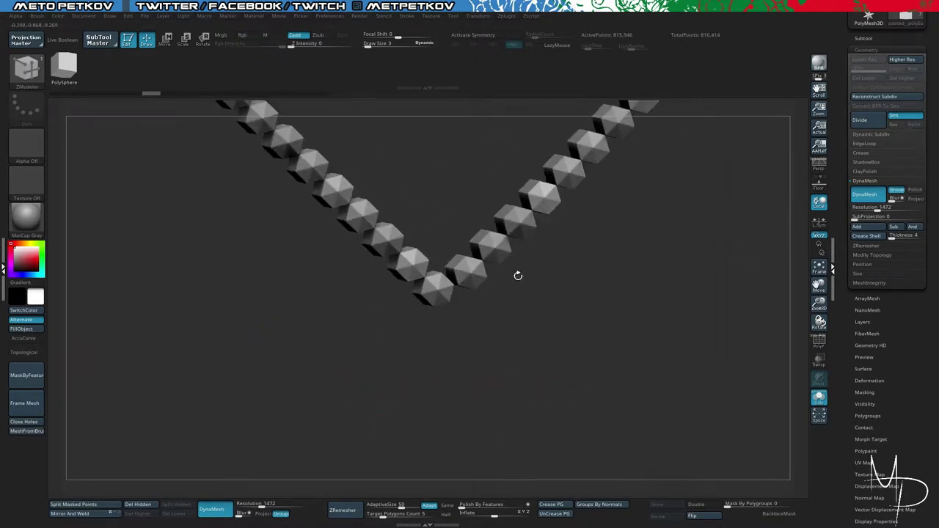
{"action": "left_click_drag", "start_coordinate": [501, 174], "coordinate": [544, 211], "text": "ctrl+shift"}
{"action": "key", "text": "ctrl+shift+a"}
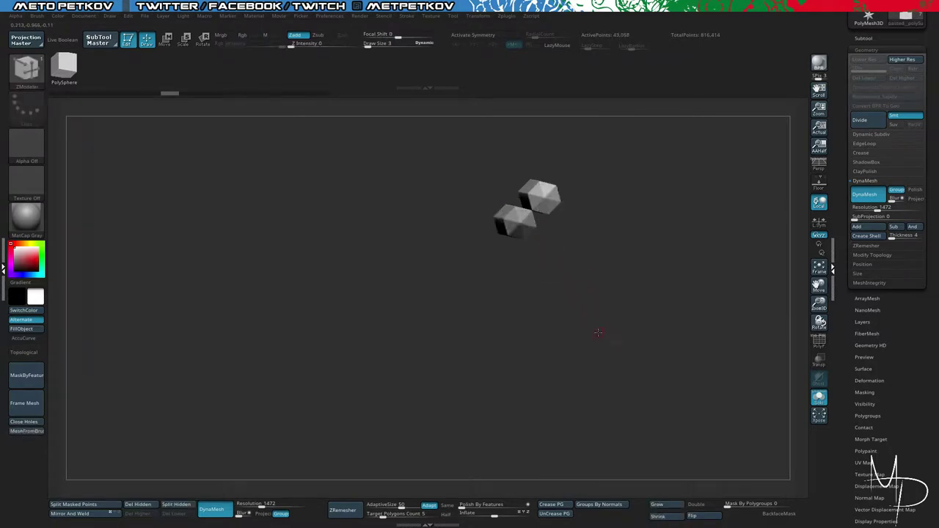
Step: Unhide all the planks and try re-running DynaMesh on them with the polyframe shown
{"action": "left_click_drag", "start_coordinate": [606, 335], "coordinate": [566, 296]}
{"action": "left_click_drag", "start_coordinate": [466, 173], "coordinate": [477, 190]}
{"action": "key", "text": "shift+f"}
{"action": "left_click", "coordinate": [421, 178], "text": "ctrl+shift"}
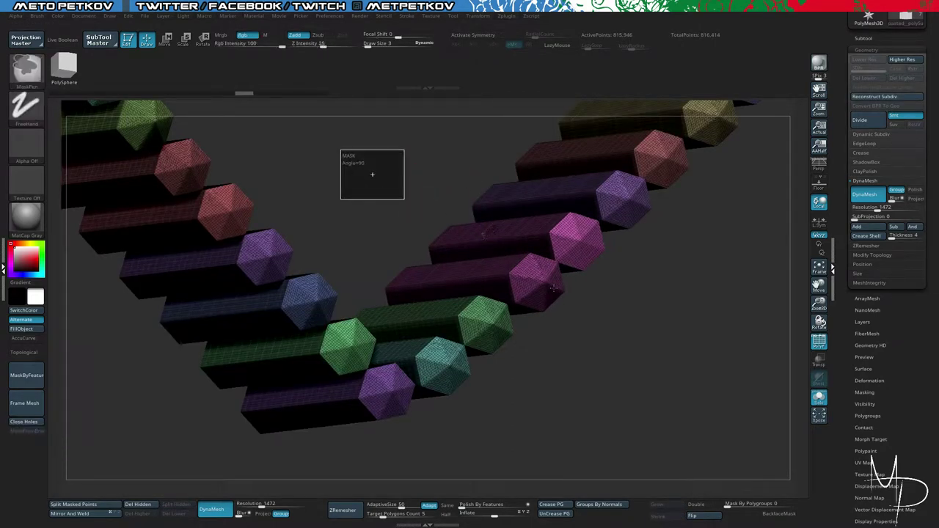
{"action": "left_click_drag", "start_coordinate": [629, 372], "coordinate": [616, 371]}
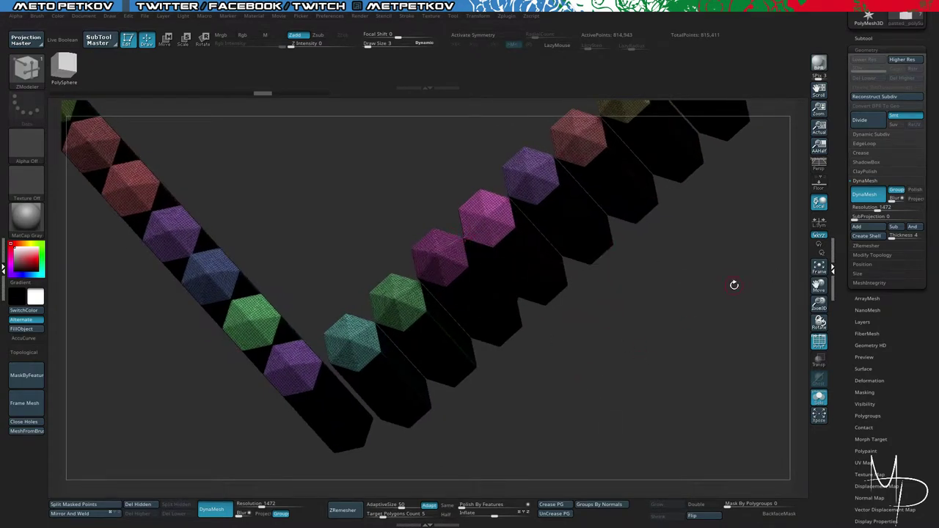
{"action": "key", "text": "ctrl"}
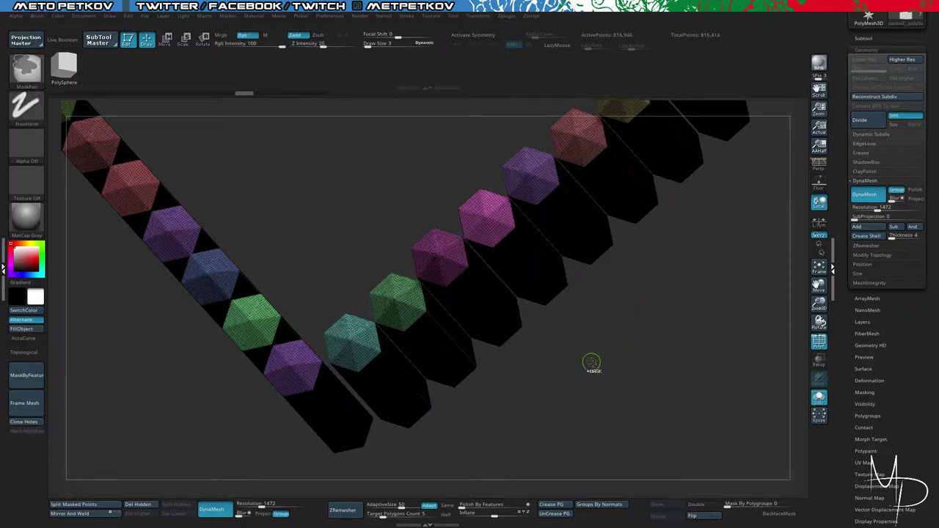
Step: Undo the DynaMesh update, and show every plank together with the rest of the watchtower
{"action": "left_click_drag", "start_coordinate": [618, 379], "coordinate": [627, 323], "text": "alt"}
{"action": "key", "text": "ctrl+z"}
{"action": "key", "text": "ctrl+z"}
{"action": "left_click", "coordinate": [599, 368], "text": "ctrl"}
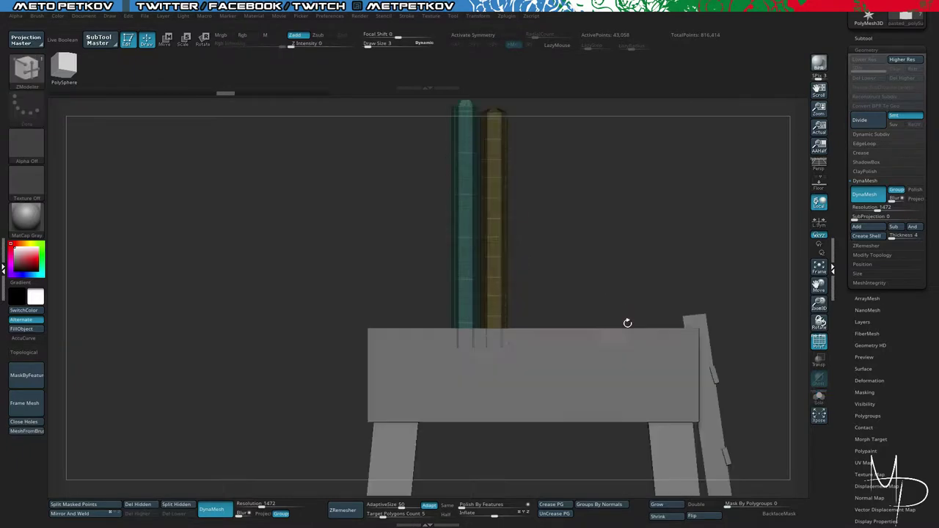
{"action": "left_click", "coordinate": [256, 233], "text": "ctrl+shift"}
{"action": "left_click_drag", "start_coordinate": [245, 212], "coordinate": [207, 197], "text": "alt"}
{"action": "key", "text": "shift+f"}
{"action": "mouse_move", "coordinate": [357, 294]}
{"action": "left_mouse_down"}
{"action": "mouse_move", "coordinate": [296, 280]}
{"action": "mouse_move", "coordinate": [261, 192]}
{"action": "mouse_move", "coordinate": [287, 184]}
{"action": "mouse_move", "coordinate": [311, 212]}
{"action": "mouse_move", "coordinate": [283, 200]}
{"action": "mouse_move", "coordinate": [315, 195]}
{"action": "mouse_move", "coordinate": [322, 259]}
{"action": "left_mouse_up"}
{"action": "left_click_drag", "start_coordinate": [331, 171], "coordinate": [344, 167], "text": "shift"}
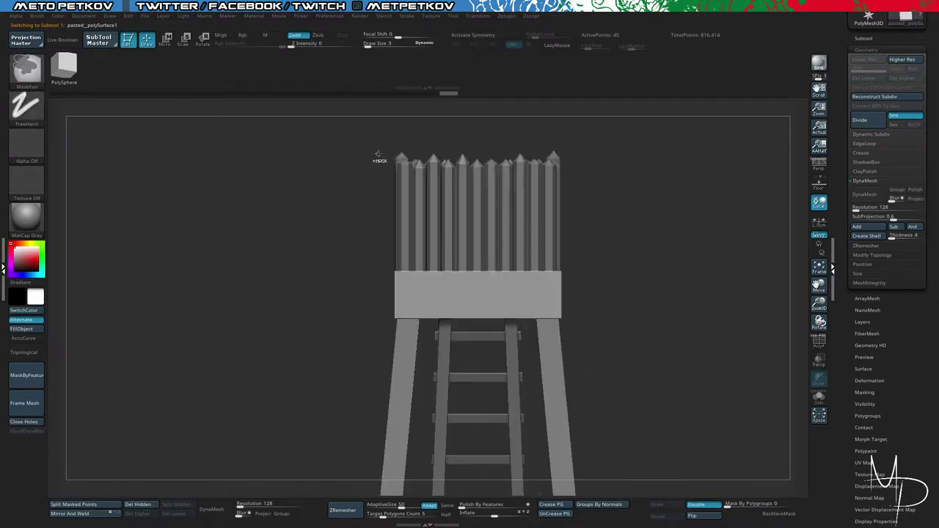
Step: Isolate one full-length corner plank of the palisade on the ladder side, hiding all the other planks
{"action": "left_click_drag", "start_coordinate": [405, 152], "coordinate": [408, 155], "text": "ctrl+shift"}
{"action": "left_click_drag", "start_coordinate": [295, 179], "coordinate": [311, 149]}
{"action": "left_click_drag", "start_coordinate": [394, 155], "coordinate": [401, 162], "text": "ctrl+shift"}
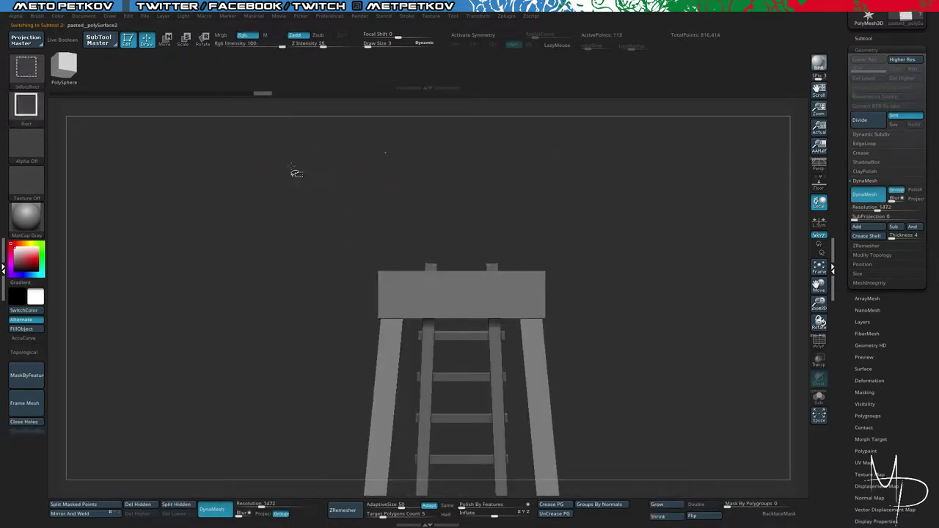
{"action": "key", "text": "ctrl+shift+a"}
{"action": "left_click_drag", "start_coordinate": [277, 176], "coordinate": [329, 179]}
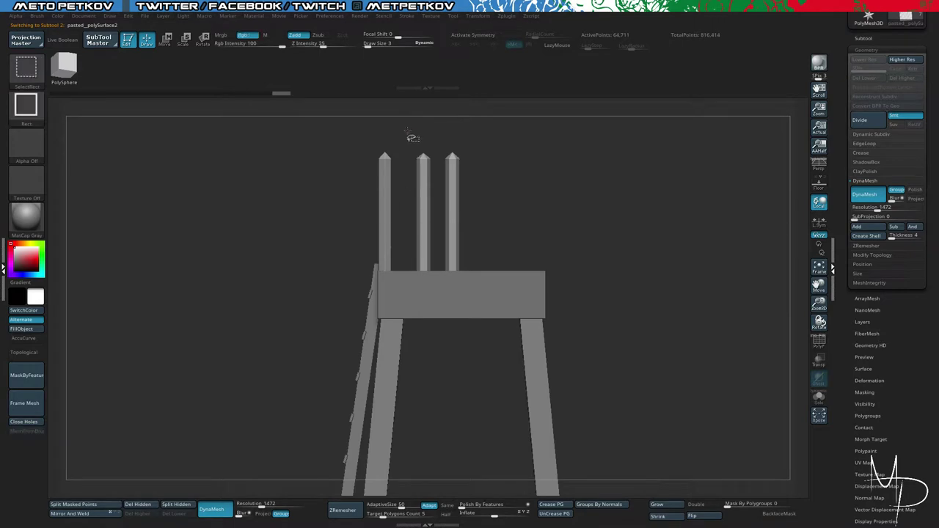
{"action": "left_click_drag", "start_coordinate": [404, 137], "coordinate": [505, 329], "text": "ctrl+alt+shift"}
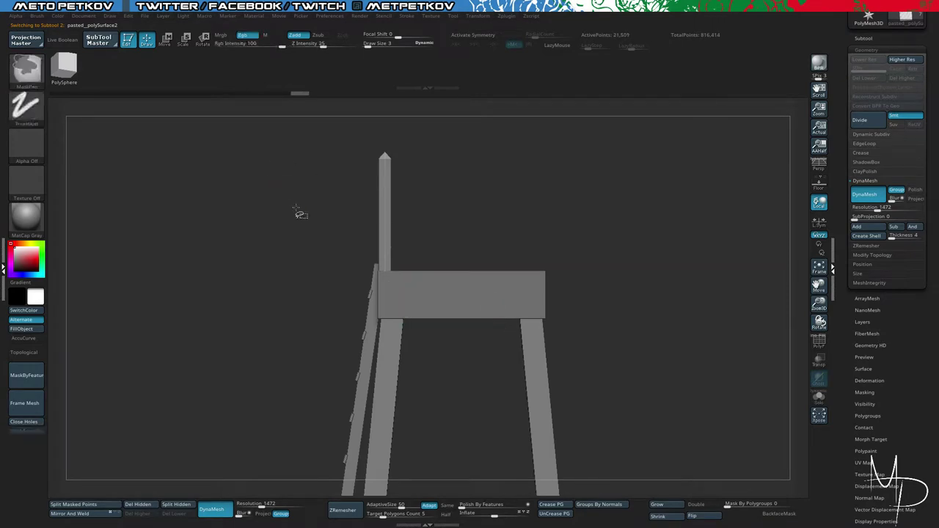
Step: Duplicate the palisade subtool and delete the hidden planks from the copy, leaving just the isolated plank
{"action": "key", "text": "ctrl+shift+d"}
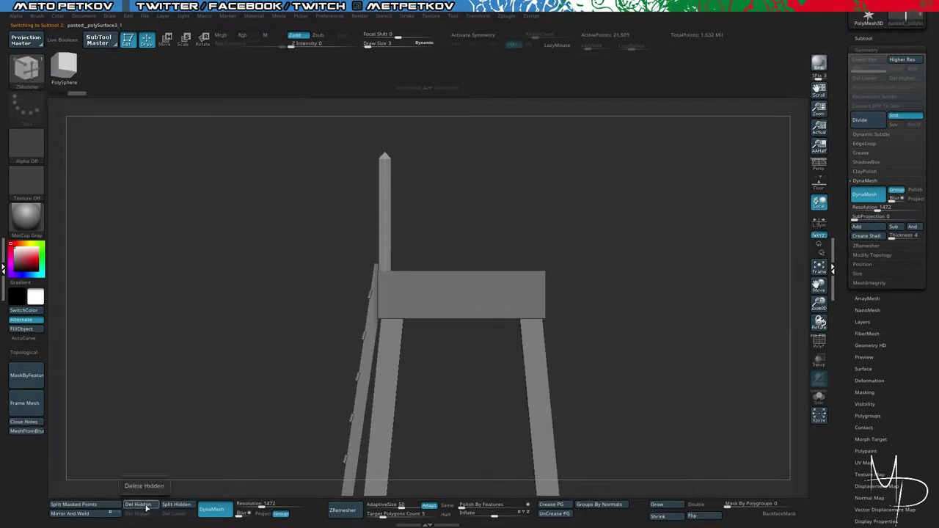
{"action": "left_click", "coordinate": [146, 505]}
Step: Unhide all the palisade planks, and centre the move gizmo on the extracted single plank
{"action": "left_click", "coordinate": [863, 38]}
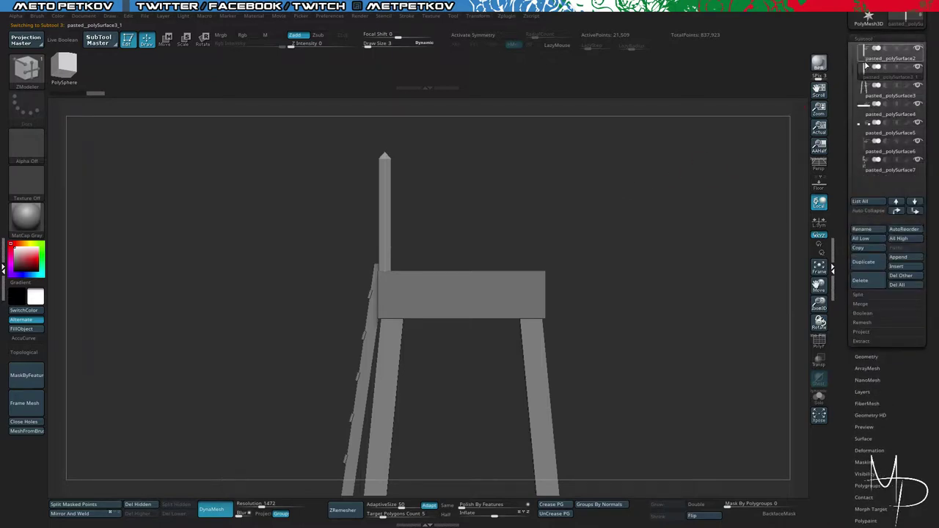
{"action": "left_click", "coordinate": [882, 59]}
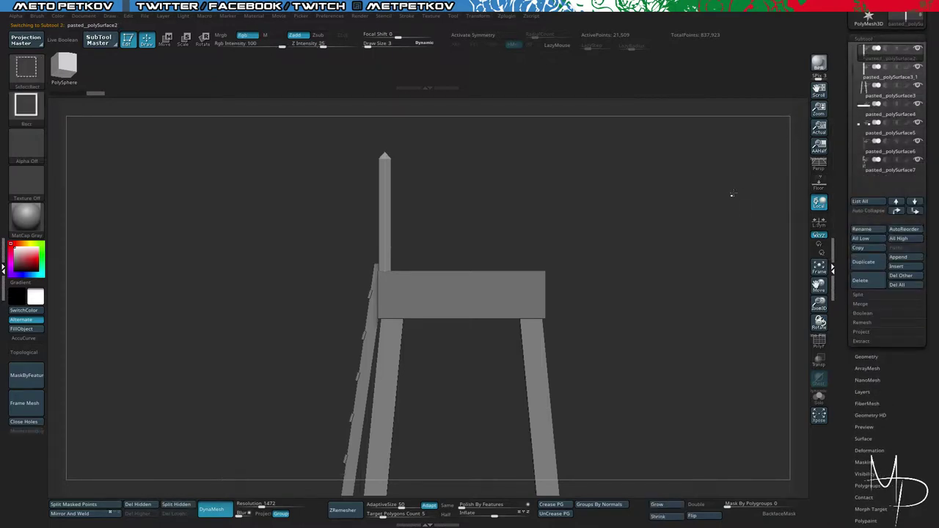
{"action": "left_click", "coordinate": [873, 77]}
{"action": "key", "text": "w"}
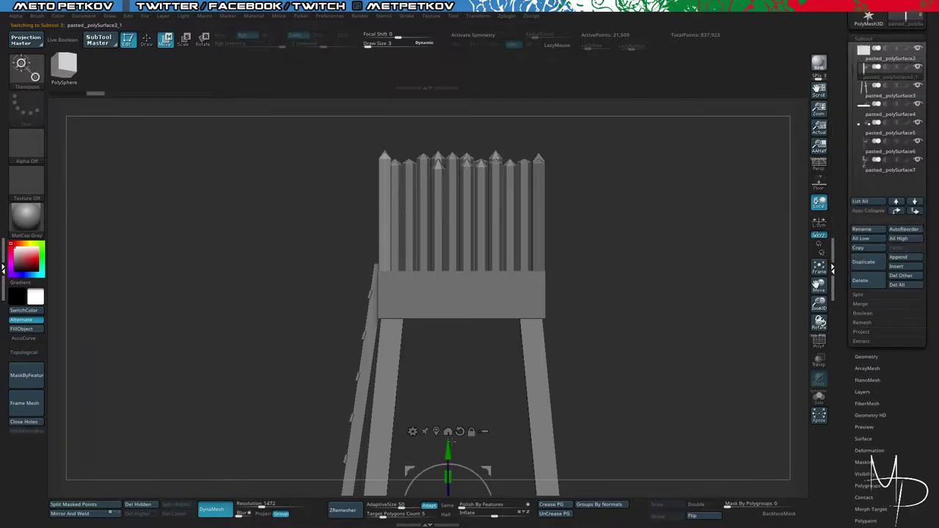
{"action": "left_click", "coordinate": [436, 431]}
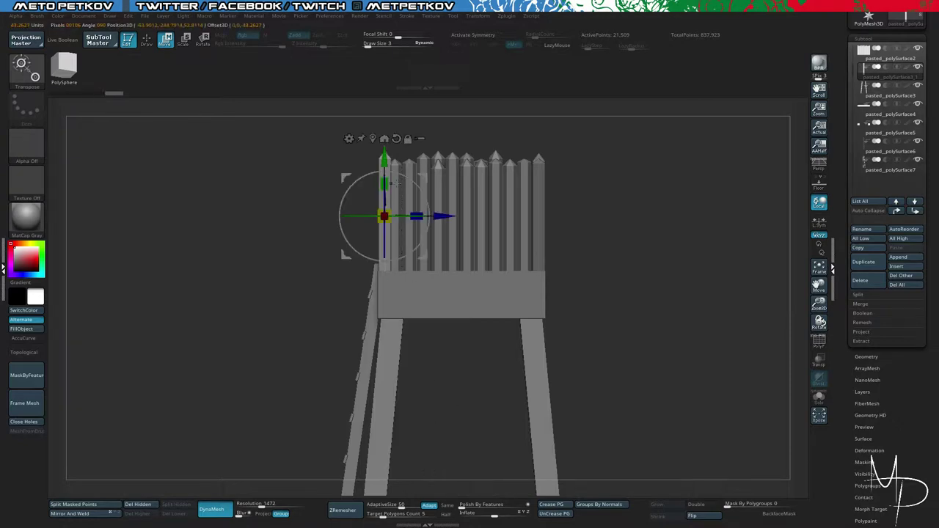
Step: Rotate the extracted plank 90 degrees so that it lies horizontal
{"action": "left_click_drag", "start_coordinate": [416, 185], "coordinate": [443, 287], "text": "shift"}
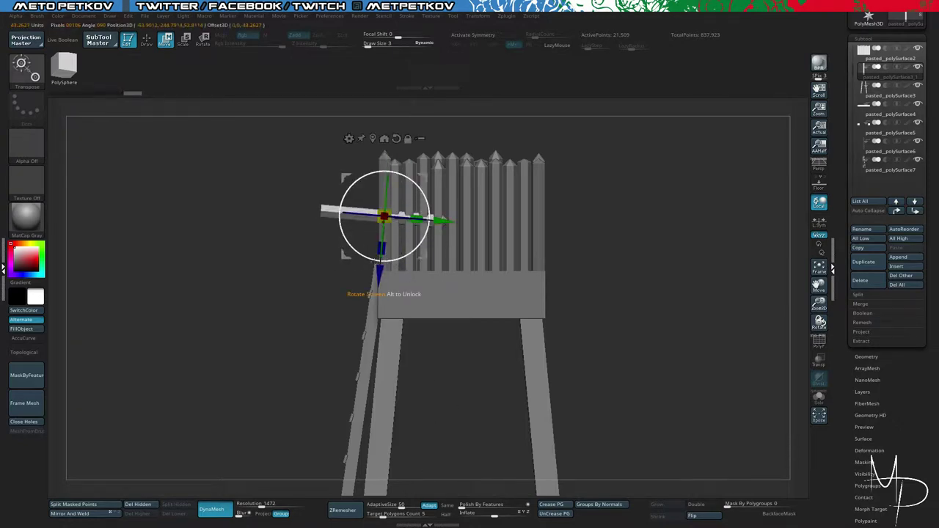
{"action": "key", "text": "ctrl+z"}
{"action": "left_click_drag", "start_coordinate": [416, 185], "coordinate": [443, 286], "text": "shift"}
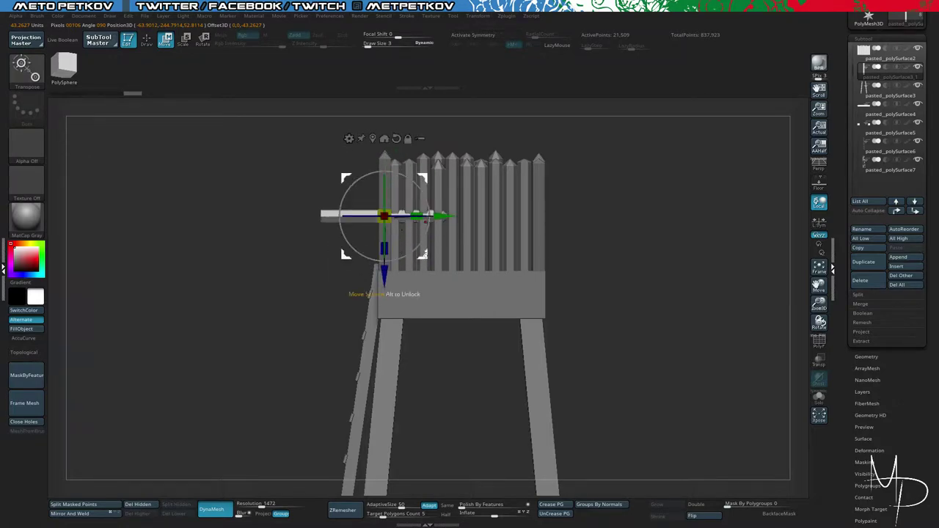
Step: Move the horizontal plank to the upper edge of the platform block, with its pointed end sticking out past the corner opposite the ladder
{"action": "left_click_drag", "start_coordinate": [425, 255], "coordinate": [547, 319]}
{"action": "right_click_drag", "start_coordinate": [550, 312], "coordinate": [482, 251], "text": "shift"}
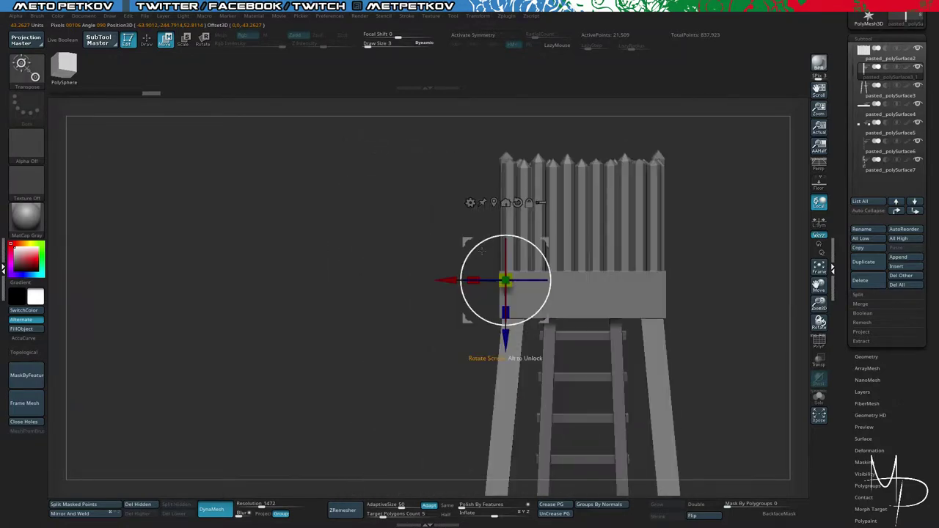
{"action": "left_click_drag", "start_coordinate": [467, 241], "coordinate": [468, 240]}
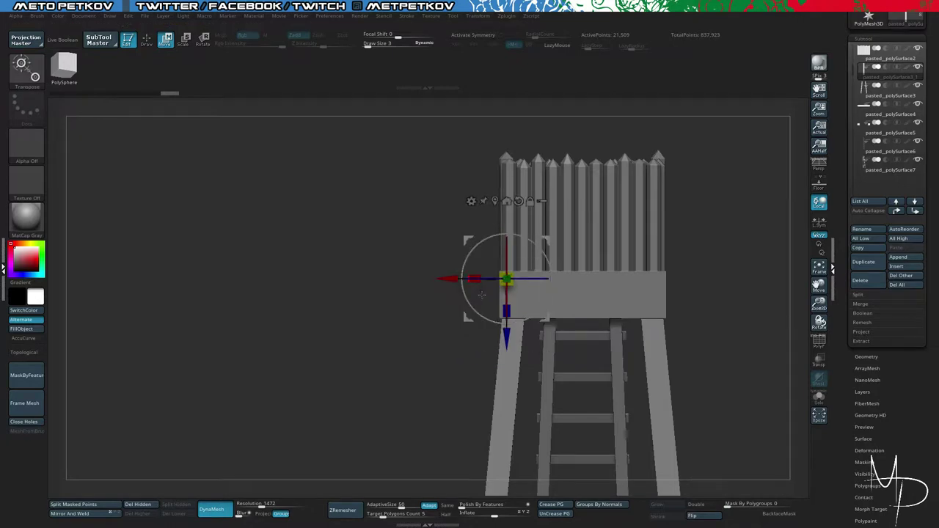
{"action": "left_click_drag", "start_coordinate": [505, 276], "coordinate": [496, 266]}
{"action": "right_click_drag", "start_coordinate": [469, 254], "coordinate": [331, 189], "text": "shift"}
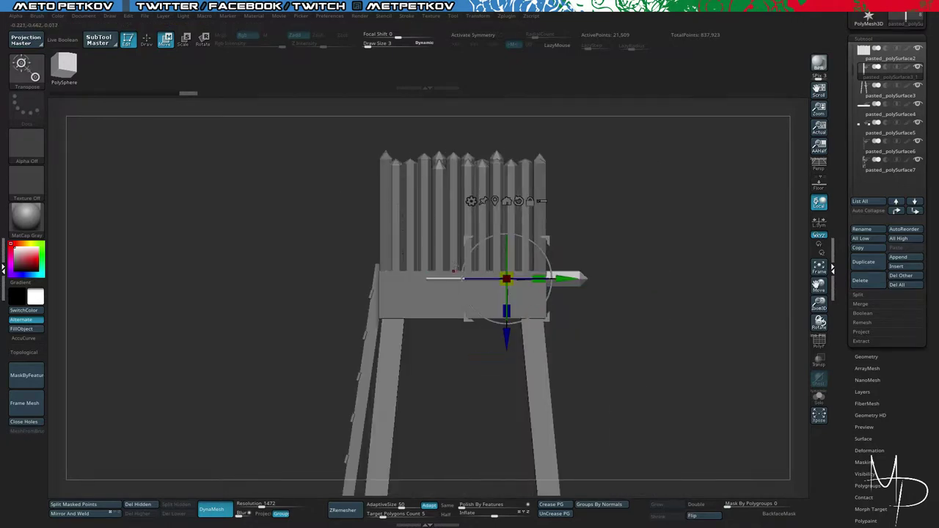
{"action": "left_click_drag", "start_coordinate": [567, 278], "coordinate": [538, 280]}
Step: Copy the plank downward twice to stack three along the platform block's side, and nudge them to sit against it
{"action": "right_click_drag", "start_coordinate": [569, 268], "coordinate": [506, 247]}
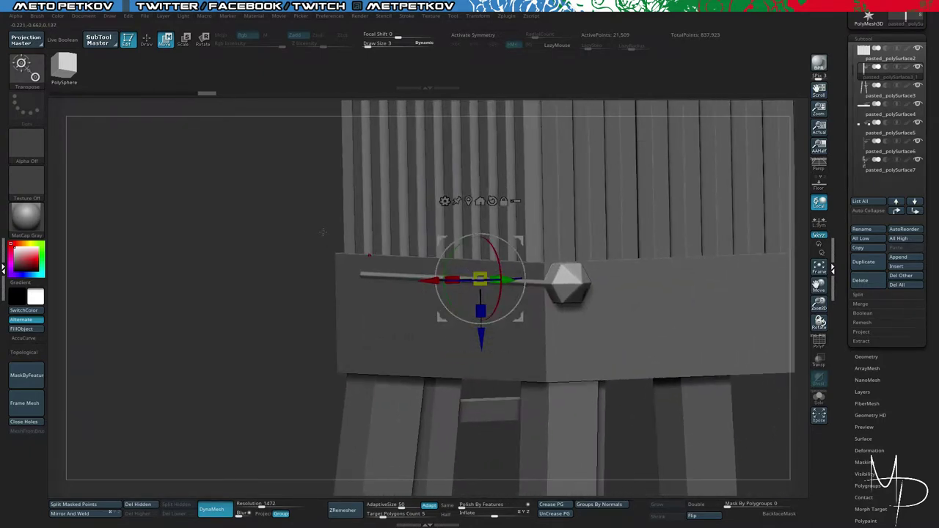
{"action": "right_click_drag", "start_coordinate": [323, 232], "coordinate": [265, 218], "text": "shift"}
{"action": "left_click_drag", "start_coordinate": [477, 348], "coordinate": [481, 421], "text": "ctrl"}
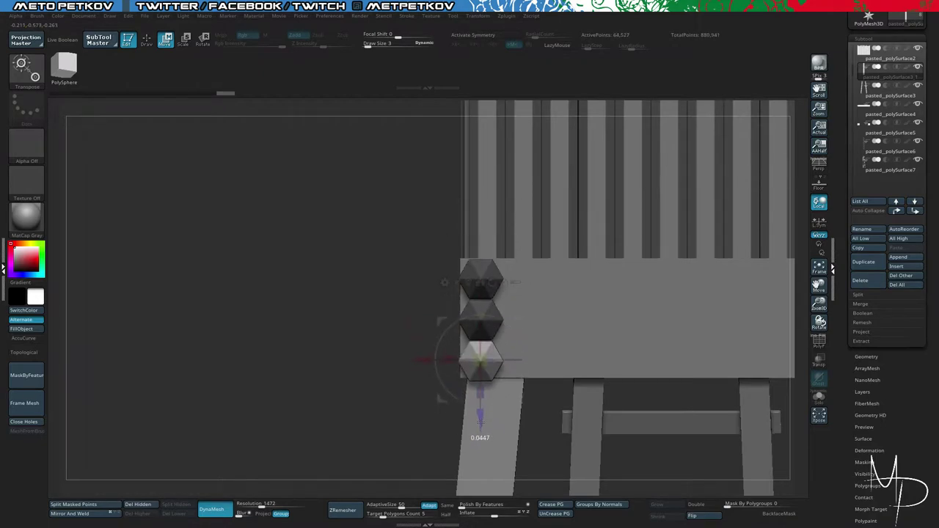
{"action": "left_click_drag", "start_coordinate": [314, 325], "coordinate": [424, 324], "text": "shift"}
{"action": "left_click_drag", "start_coordinate": [734, 294], "coordinate": [734, 315], "text": "alt"}
{"action": "left_click_drag", "start_coordinate": [733, 315], "coordinate": [685, 295]}
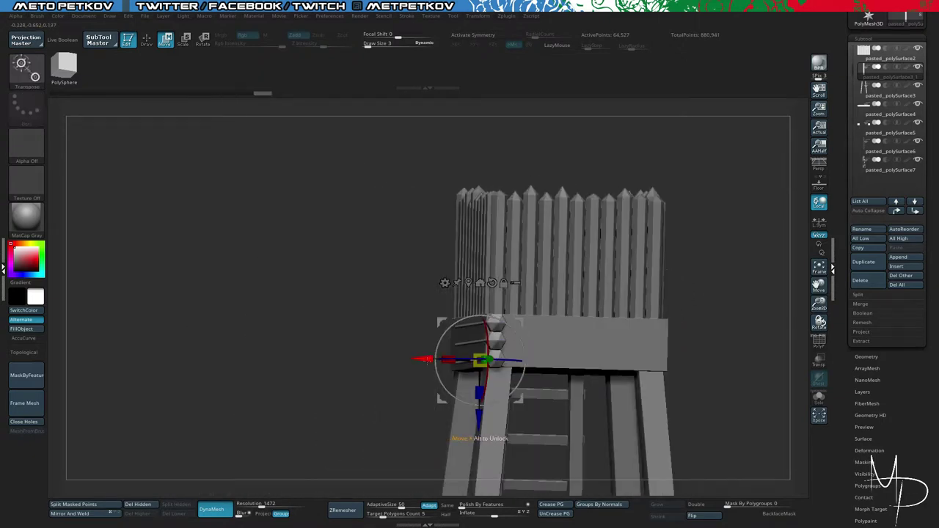
{"action": "left_click_drag", "start_coordinate": [428, 359], "coordinate": [431, 359]}
{"action": "left_click_drag", "start_coordinate": [385, 317], "coordinate": [349, 189]}
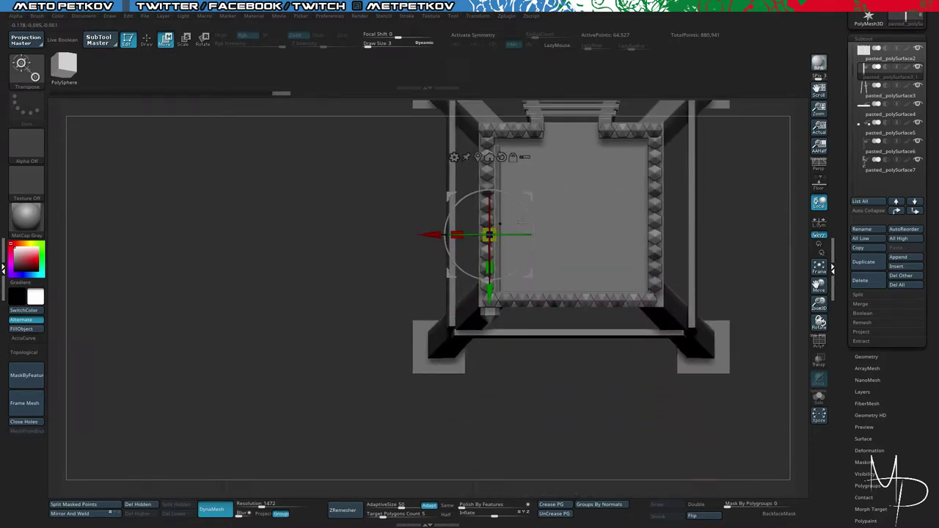
Step: Try to copy the three-plank stack across to the platform's opposite side, undoing the attempts
{"action": "left_click_drag", "start_coordinate": [529, 216], "coordinate": [560, 388]}
{"action": "left_click_drag", "start_coordinate": [314, 273], "coordinate": [325, 229]}
{"action": "right_click_drag", "start_coordinate": [325, 230], "coordinate": [257, 180], "text": "shift"}
{"action": "key", "text": "ctrl"}
{"action": "left_click_drag", "start_coordinate": [457, 266], "coordinate": [451, 257], "text": "ctrl"}
{"action": "key", "text": "ctrl+z"}
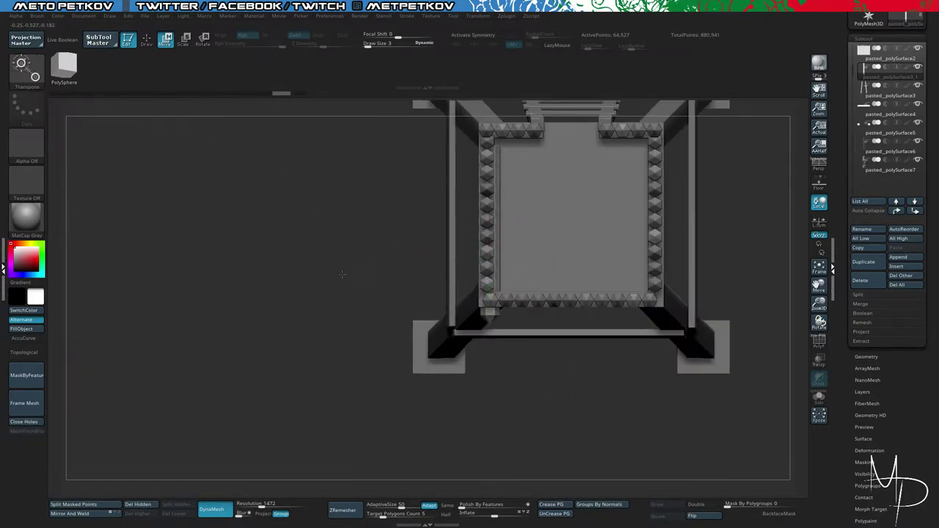
{"action": "left_click_drag", "start_coordinate": [352, 275], "coordinate": [348, 192]}
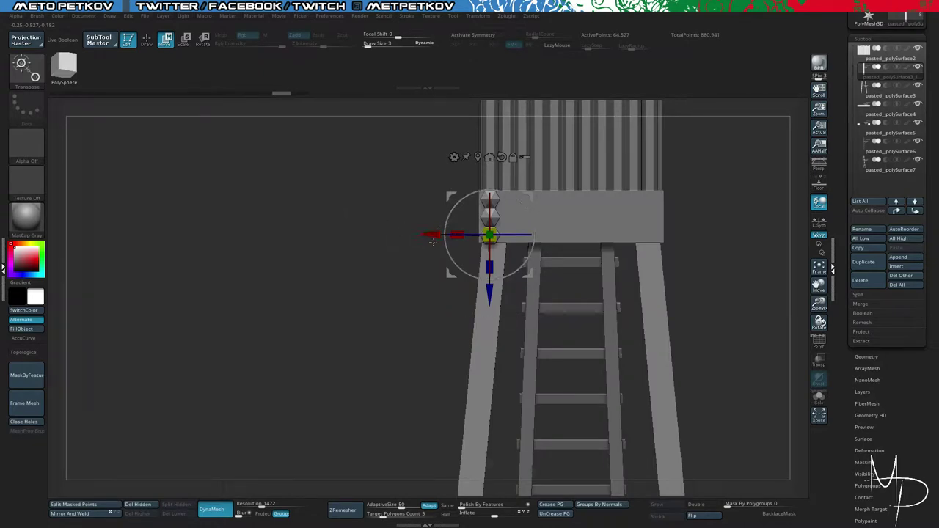
{"action": "key", "text": "ctrl"}
{"action": "left_click_drag", "start_coordinate": [451, 235], "coordinate": [595, 235], "text": "ctrl"}
{"action": "key", "text": "ctrl+z"}
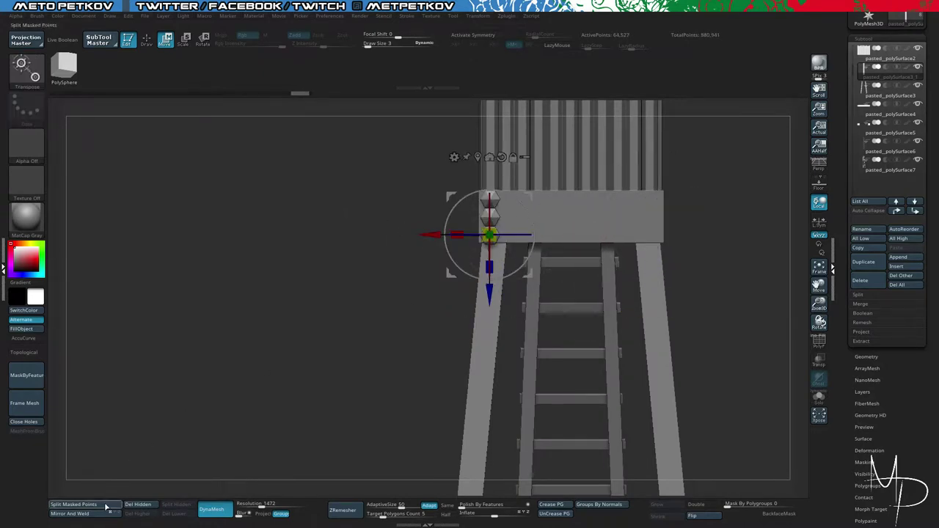
Step: Mirror and weld the plank stack onto the platform's opposite side, and duplicate the subtool with the copy rotated 90 degrees
{"action": "left_click", "coordinate": [79, 516]}
{"action": "left_click_drag", "start_coordinate": [274, 278], "coordinate": [271, 189]}
{"action": "key", "text": "ctrl+shift+d"}
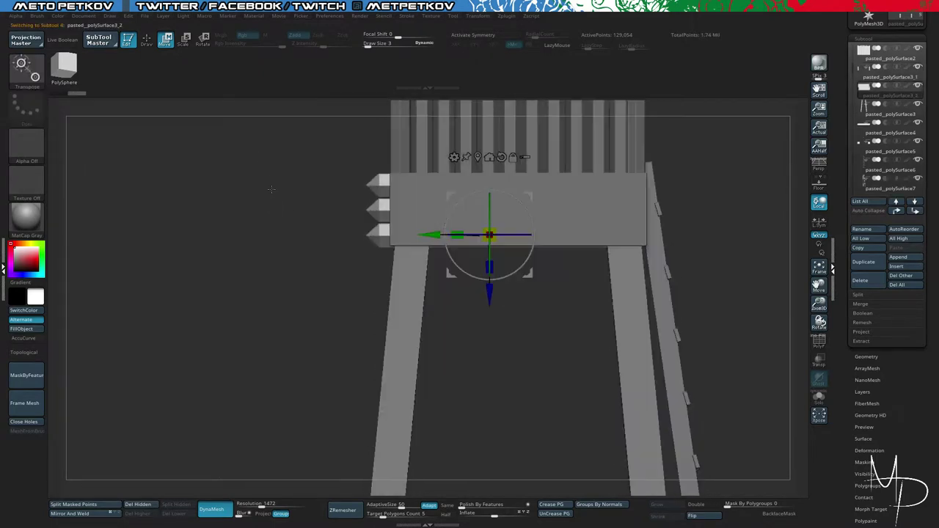
{"action": "left_click_drag", "start_coordinate": [473, 235], "coordinate": [546, 228], "text": "shift"}
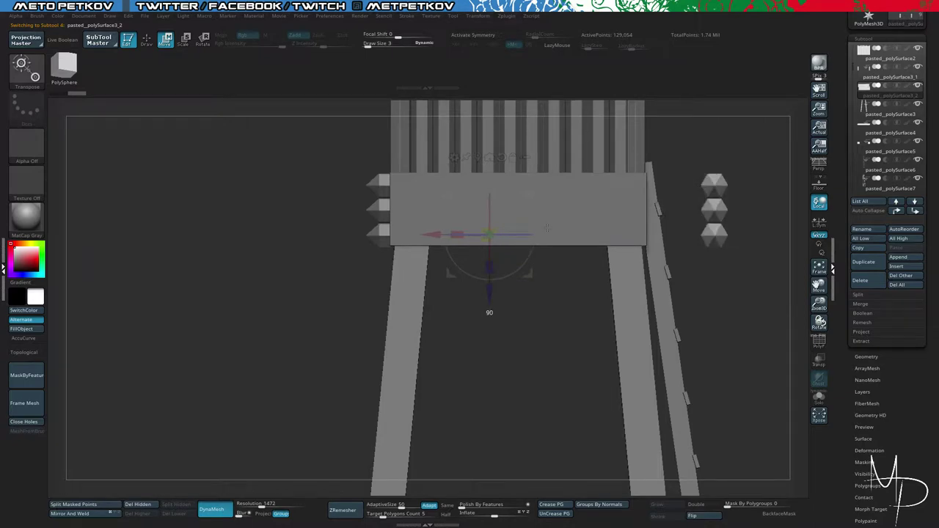
Step: Move the rotated copy onto the platform block's other two sides, lining up its pointed ends with the corners
{"action": "left_click_drag", "start_coordinate": [239, 222], "coordinate": [282, 252]}
{"action": "left_click_drag", "start_coordinate": [434, 241], "coordinate": [358, 271]}
{"action": "left_click_drag", "start_coordinate": [425, 289], "coordinate": [474, 395]}
{"action": "key", "text": "ctrl+z"}
{"action": "left_click_drag", "start_coordinate": [425, 287], "coordinate": [462, 390]}
{"action": "left_click_drag", "start_coordinate": [323, 324], "coordinate": [265, 243], "text": "shift"}
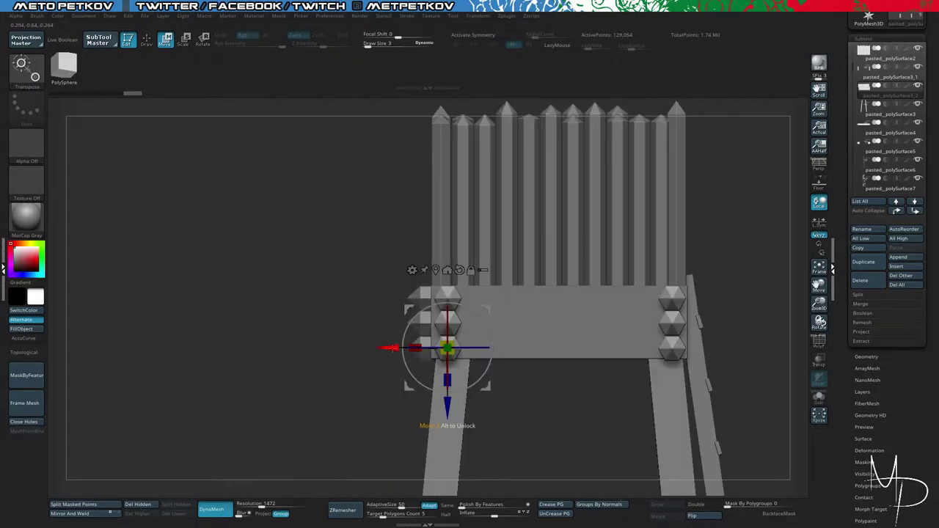
{"action": "left_click_drag", "start_coordinate": [392, 348], "coordinate": [388, 349]}
{"action": "left_click_drag", "start_coordinate": [331, 311], "coordinate": [350, 311]}
{"action": "left_click_drag", "start_coordinate": [393, 348], "coordinate": [396, 349]}
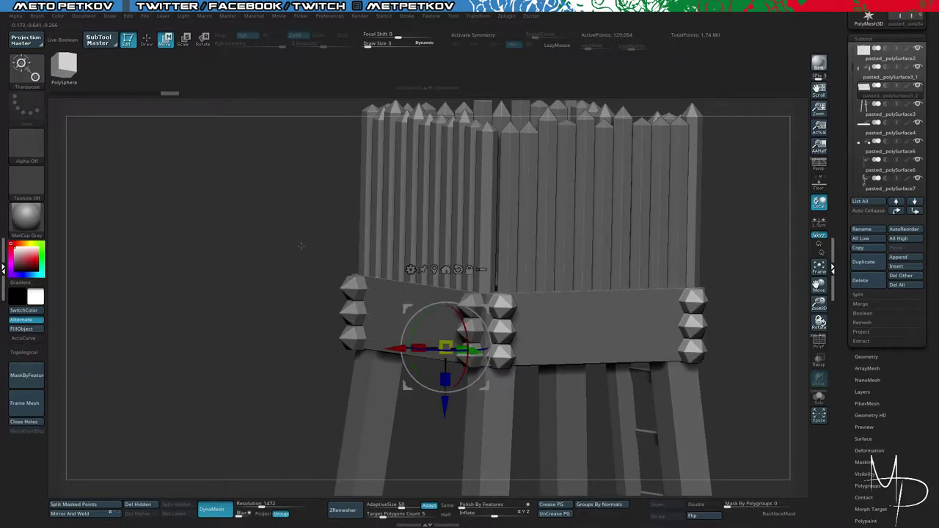
Step: Duplicate the crosswise plank stacks and rotate the copy so its points face the opposite way
{"action": "left_click_drag", "start_coordinate": [300, 246], "coordinate": [254, 239]}
{"action": "mouse_move", "coordinate": [231, 206]}
{"action": "left_mouse_down", "text": "shift"}
{"action": "mouse_move", "coordinate": [249, 222]}
{"action": "mouse_move", "coordinate": [257, 182]}
{"action": "mouse_move", "coordinate": [254, 210]}
{"action": "mouse_move", "coordinate": [243, 211]}
{"action": "mouse_move", "coordinate": [244, 179]}
{"action": "mouse_move", "coordinate": [256, 206]}
{"action": "mouse_move", "coordinate": [247, 203]}
{"action": "mouse_move", "coordinate": [251, 253]}
{"action": "mouse_move", "coordinate": [257, 221]}
{"action": "mouse_move", "coordinate": [288, 226]}
{"action": "mouse_move", "coordinate": [295, 246]}
{"action": "mouse_move", "coordinate": [299, 235]}
{"action": "left_mouse_up", "text": "shift"}
{"action": "key", "text": "shift+f"}
{"action": "key", "text": "shift+f"}
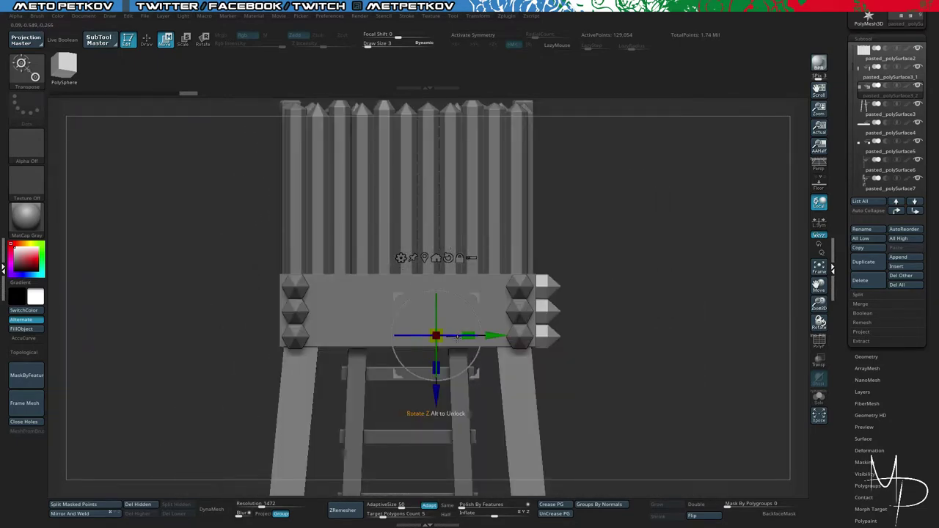
{"action": "key", "text": "ctrl+shift+d"}
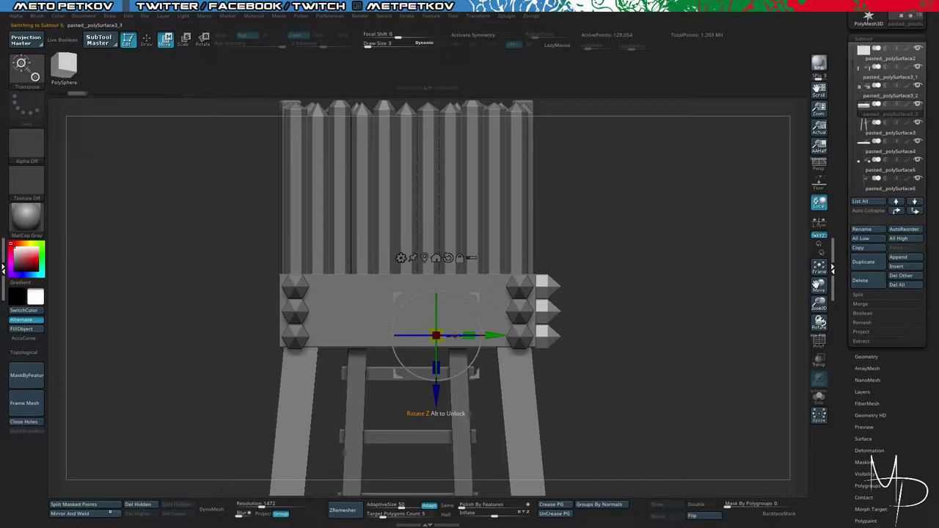
{"action": "left_click_drag", "start_coordinate": [454, 335], "coordinate": [302, 321]}
Step: Slide the reversed copy along the platform until its points stick out only slightly past the opposite corners
{"action": "left_click_drag", "start_coordinate": [226, 260], "coordinate": [417, 314]}
{"action": "left_click_drag", "start_coordinate": [376, 337], "coordinate": [148, 346]}
{"action": "left_click_drag", "start_coordinate": [345, 360], "coordinate": [121, 337]}
{"action": "left_click_drag", "start_coordinate": [467, 345], "coordinate": [693, 260], "text": "alt"}
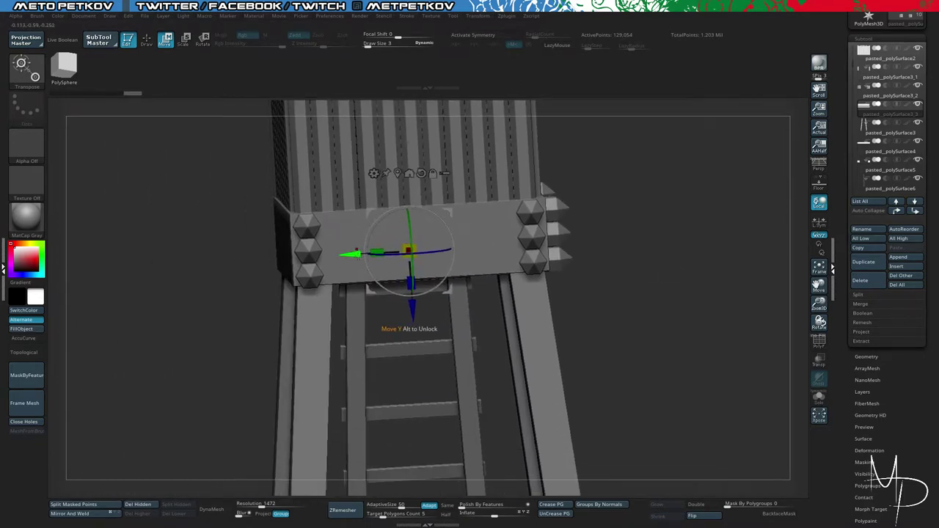
{"action": "left_click_drag", "start_coordinate": [357, 253], "coordinate": [324, 257]}
{"action": "left_click_drag", "start_coordinate": [125, 282], "coordinate": [192, 265]}
{"action": "left_click_drag", "start_coordinate": [313, 250], "coordinate": [329, 251]}
{"action": "left_click_drag", "start_coordinate": [248, 203], "coordinate": [345, 166]}
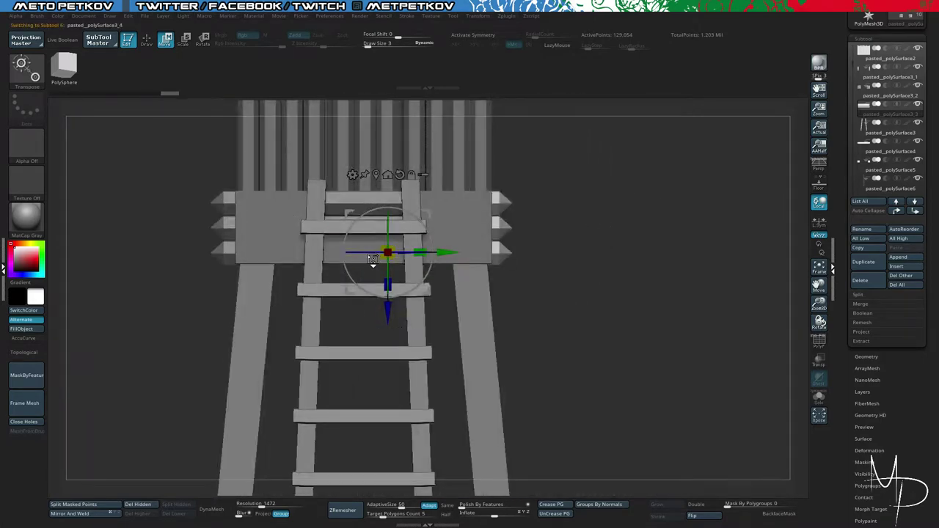
Step: Duplicate the plank stacks again, turn the copy towards the ladder side, and slide it in until only the points protrude
{"action": "key", "text": "ctrl+shift+d"}
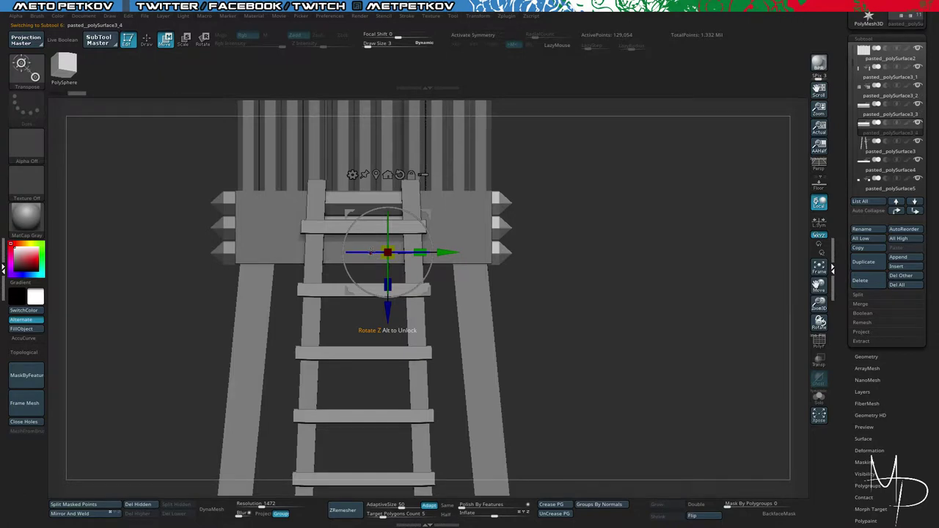
{"action": "left_click_drag", "start_coordinate": [371, 253], "coordinate": [198, 248]}
{"action": "left_click_drag", "start_coordinate": [531, 314], "coordinate": [506, 326]}
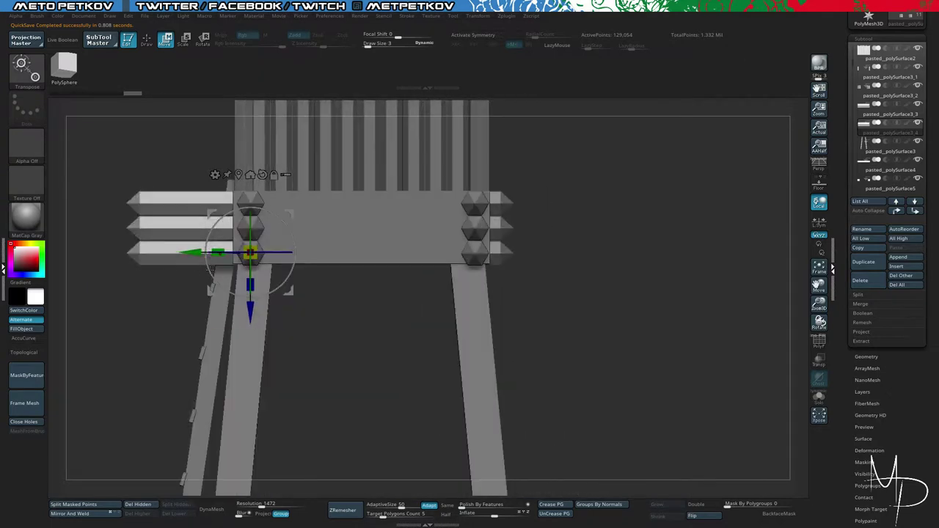
{"action": "left_click_drag", "start_coordinate": [180, 262], "coordinate": [281, 252]}
{"action": "mouse_move", "coordinate": [128, 209]}
{"action": "left_mouse_down", "text": "alt"}
{"action": "mouse_move", "coordinate": [120, 206]}
{"action": "mouse_move", "coordinate": [123, 221]}
{"action": "left_mouse_up", "text": "alt"}
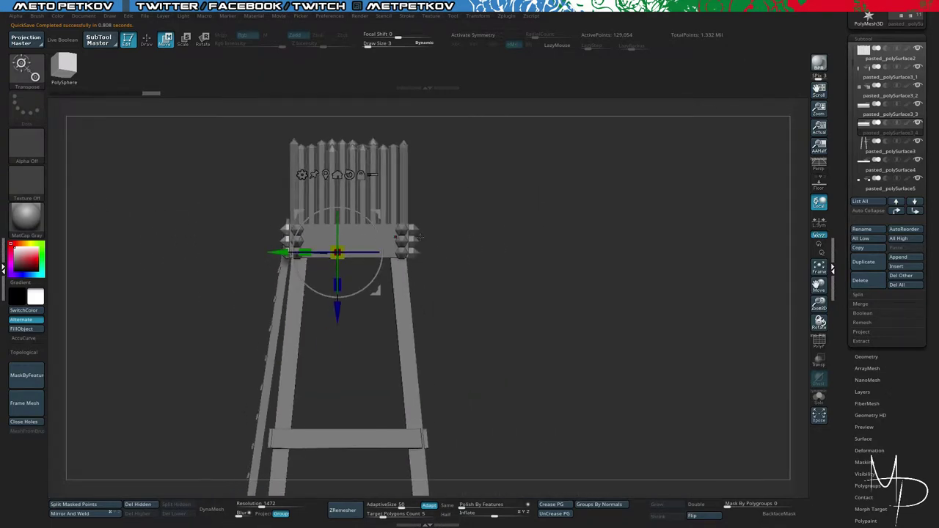
Step: Make the first mirrored plank stacks active, and nudge them slightly inward along their length
{"action": "left_click_drag", "start_coordinate": [478, 285], "coordinate": [412, 215], "text": "ctrl"}
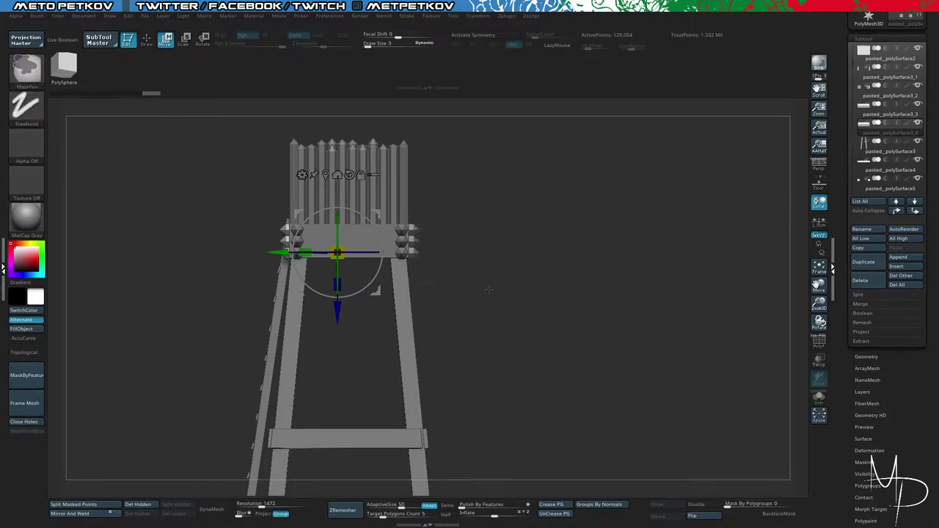
{"action": "left_click", "coordinate": [415, 230], "text": "alt"}
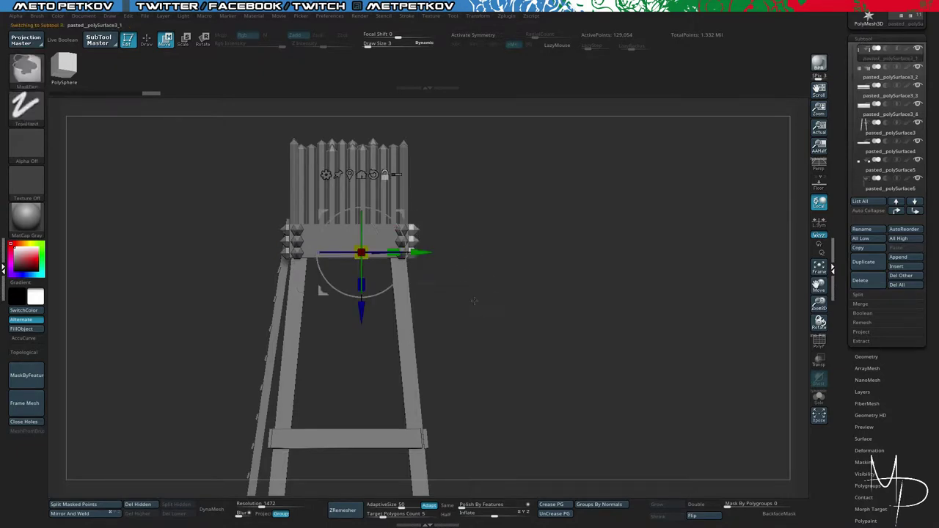
{"action": "left_click_drag", "start_coordinate": [479, 310], "coordinate": [405, 203], "text": "ctrl"}
{"action": "left_click_drag", "start_coordinate": [421, 252], "coordinate": [419, 252]}
{"action": "mouse_move", "coordinate": [471, 269]}
{"action": "left_mouse_down"}
{"action": "mouse_move", "coordinate": [561, 295]}
{"action": "mouse_move", "coordinate": [546, 254]}
{"action": "mouse_move", "coordinate": [212, 241]}
{"action": "left_mouse_up"}
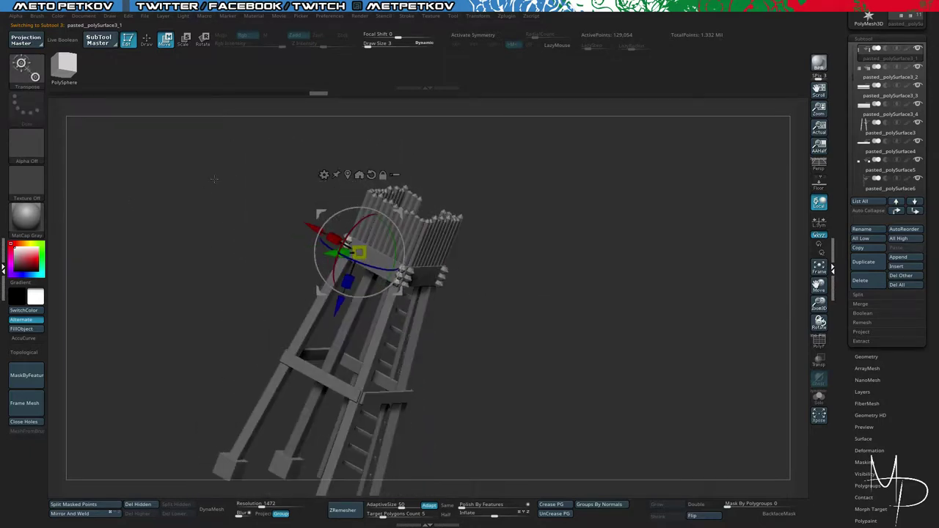
Step: Make the platform block the active subtool, and choose the Standard brush with a draw size of 19
{"action": "key", "text": "q"}
{"action": "left_click_drag", "start_coordinate": [203, 207], "coordinate": [380, 248]}
{"action": "left_click_drag", "start_coordinate": [222, 198], "coordinate": [234, 256], "text": "alt"}
{"action": "left_click", "coordinate": [406, 249], "text": "alt"}
{"action": "key", "text": "b"}
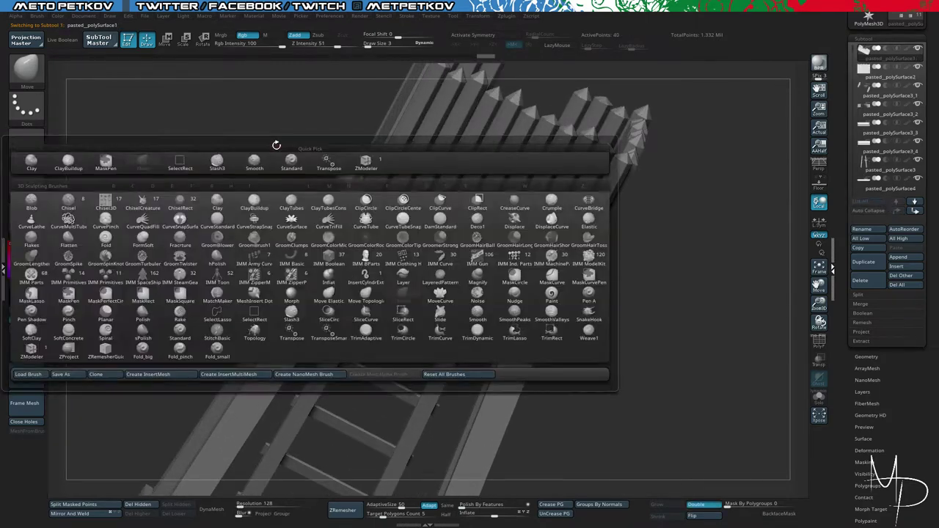
{"action": "key", "text": "s"}
{"action": "key", "text": "t"}
{"action": "key", "text": "space"}
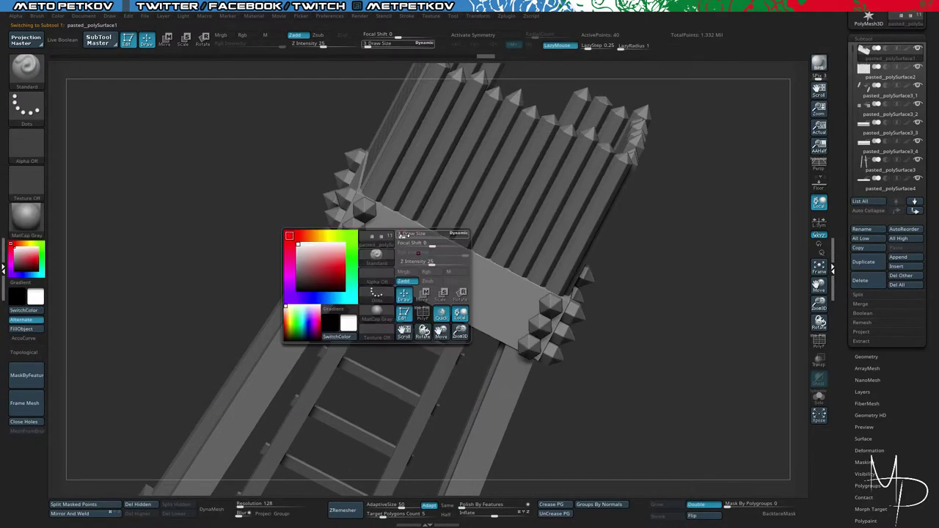
{"action": "left_click_drag", "start_coordinate": [408, 234], "coordinate": [404, 233]}
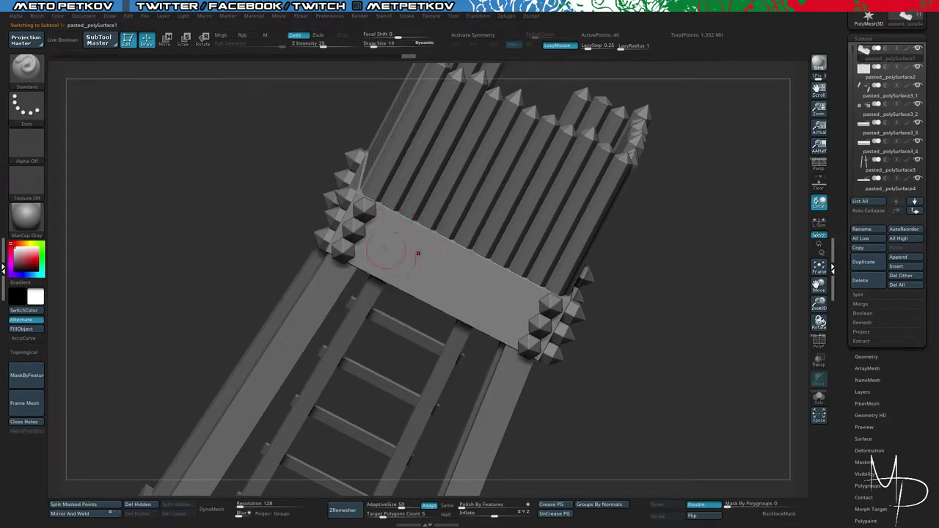
Step: Show the platform block's polyframe and examine the plank-wrapped watchtower from several angles
{"action": "key", "text": "shift+f"}
{"action": "left_click_drag", "start_coordinate": [216, 165], "coordinate": [246, 215]}
{"action": "left_click_drag", "start_coordinate": [239, 172], "coordinate": [285, 182]}
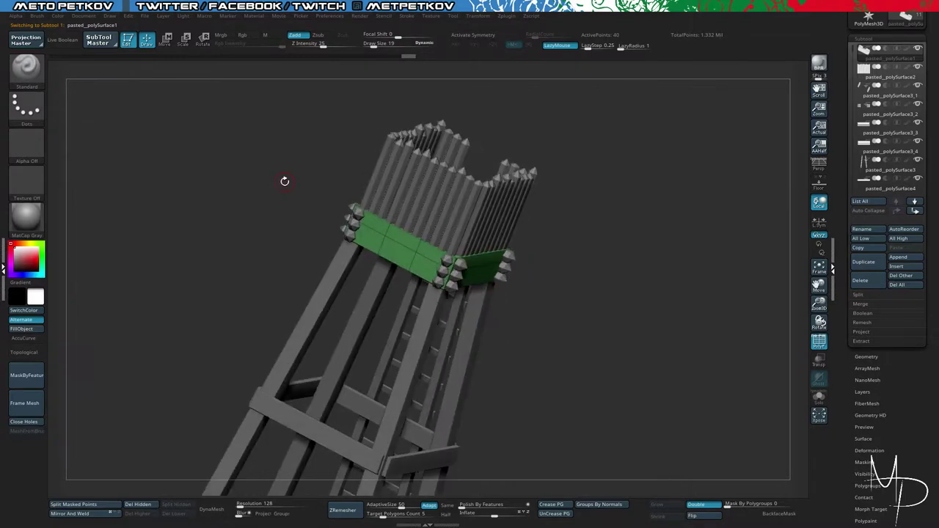
{"action": "left_click_drag", "start_coordinate": [231, 166], "coordinate": [260, 147]}
{"action": "left_click_drag", "start_coordinate": [231, 184], "coordinate": [285, 170]}
{"action": "left_click_drag", "start_coordinate": [524, 313], "coordinate": [646, 223]}
{"action": "left_click_drag", "start_coordinate": [622, 244], "coordinate": [623, 281]}
Step: Make the tower's legs the active subtool, and choose the Standard brush with a draw size of 14
{"action": "left_click", "coordinate": [511, 253], "text": "alt"}
{"action": "left_click_drag", "start_coordinate": [369, 239], "coordinate": [347, 128], "text": "alt"}
{"action": "key", "text": "b"}
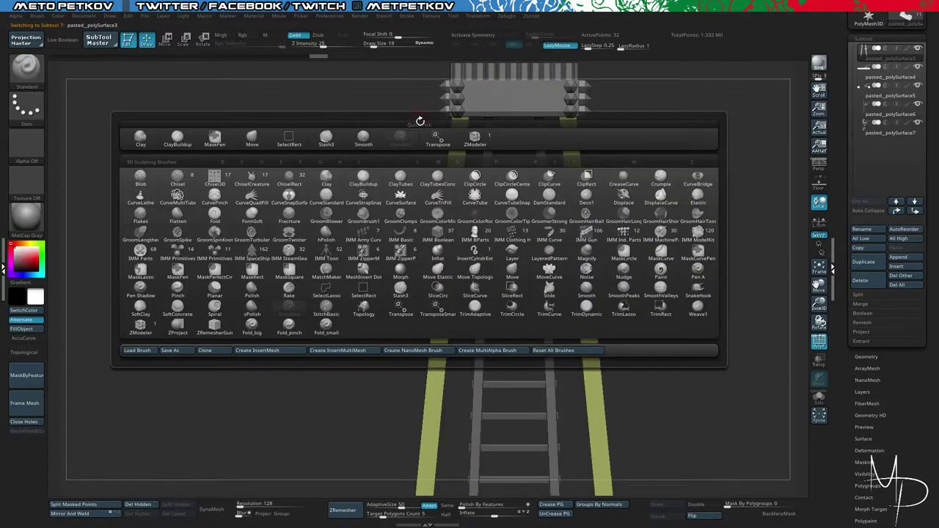
{"action": "key", "text": "s"}
{"action": "key", "text": "t"}
{"action": "key", "text": "space"}
{"action": "left_click_drag", "start_coordinate": [564, 154], "coordinate": [562, 154]}
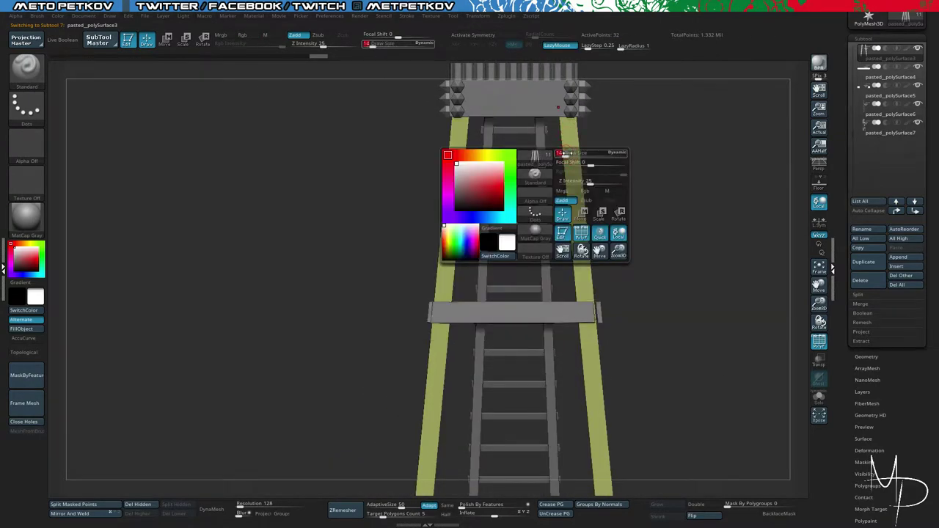
Step: Make the cross-board frame around the legs the active subtool, centre the transform gizmo on it, and activate symmetry
{"action": "left_click_drag", "start_coordinate": [688, 265], "coordinate": [698, 325], "text": "alt"}
{"action": "key", "text": "w"}
{"action": "left_click_drag", "start_coordinate": [692, 239], "coordinate": [682, 51], "text": "alt"}
{"action": "left_click", "coordinate": [594, 255], "text": "alt"}
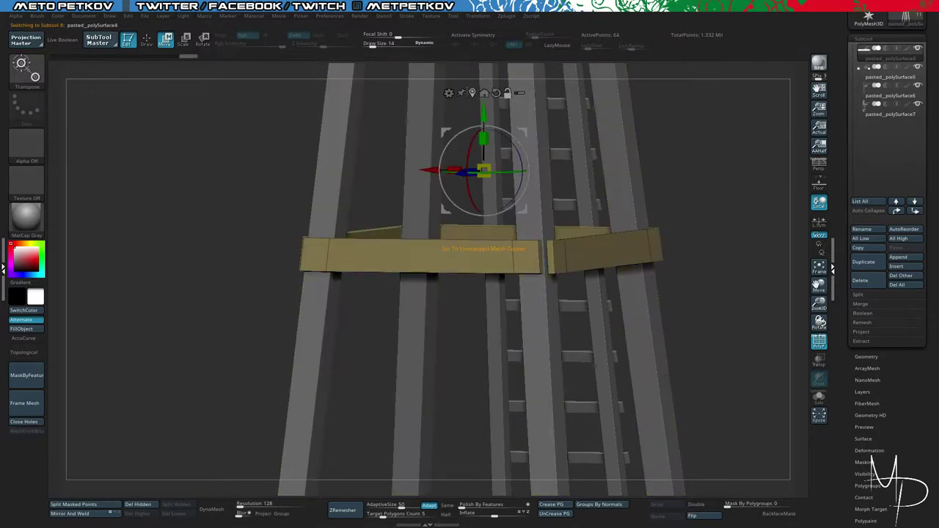
{"action": "left_click", "coordinate": [484, 92]}
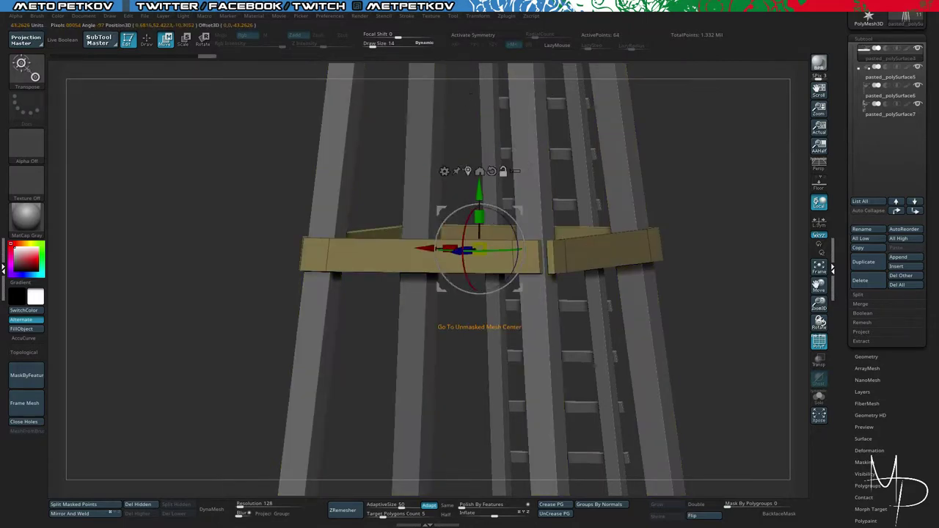
{"action": "key", "text": "x"}
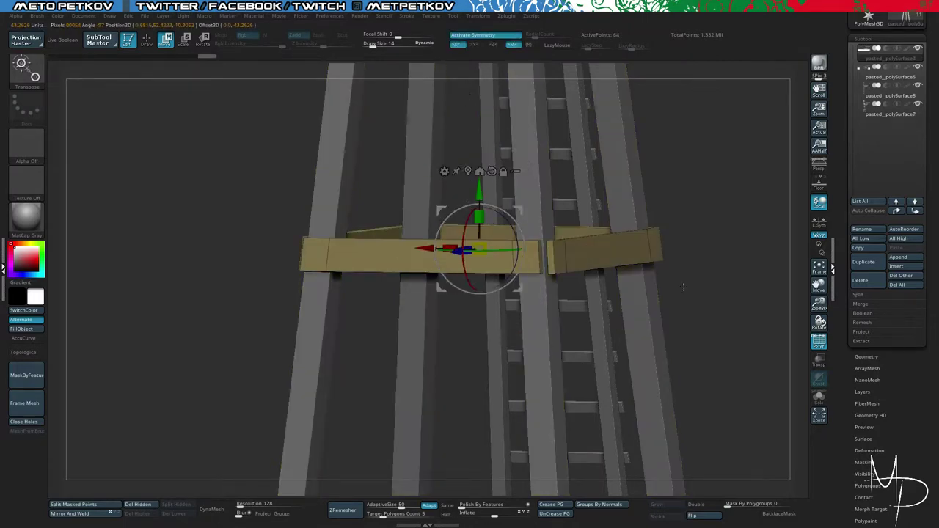
Step: Isolate the cross-board frame and give each of its boards its own polygroup with Auto Groups
{"action": "left_click_drag", "start_coordinate": [682, 287], "coordinate": [666, 356]}
{"action": "key", "text": "alt+s"}
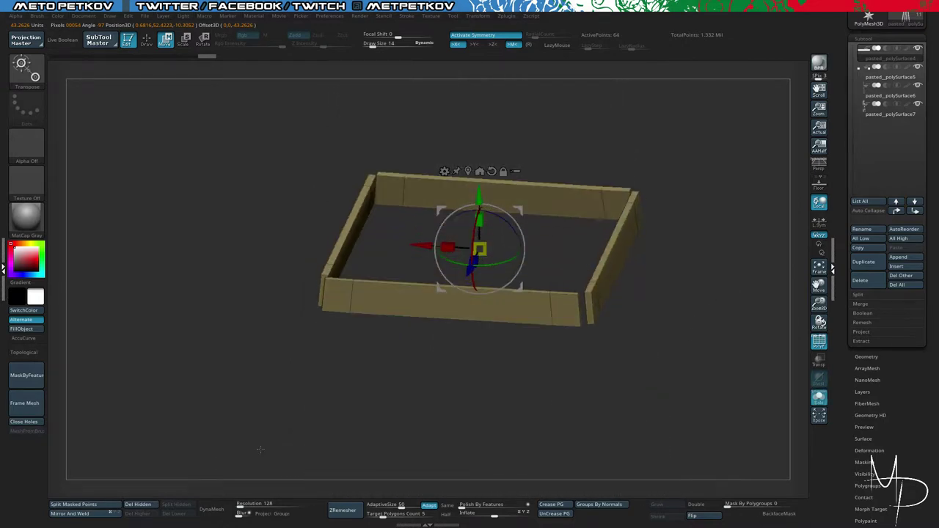
{"action": "left_click_drag", "start_coordinate": [846, 359], "coordinate": [873, 151]}
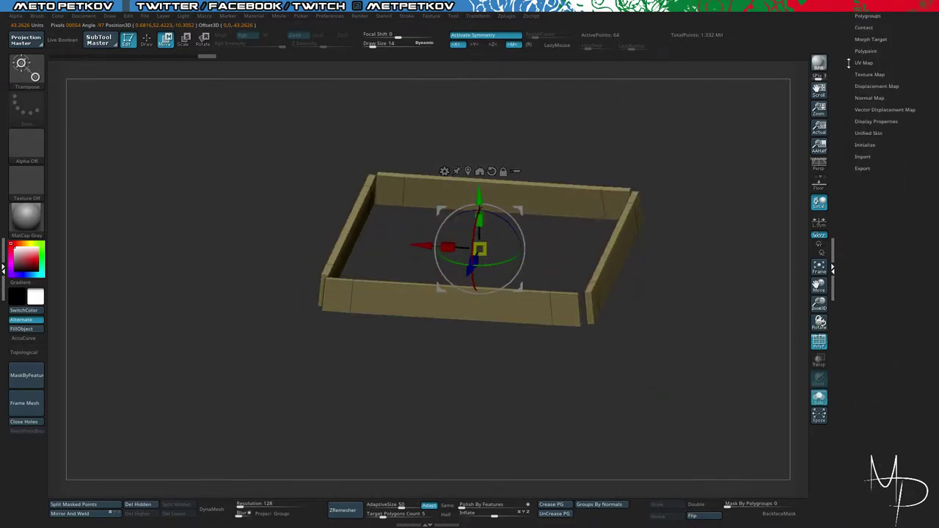
{"action": "left_click_drag", "start_coordinate": [849, 63], "coordinate": [855, 78]}
{"action": "left_click", "coordinate": [866, 80]}
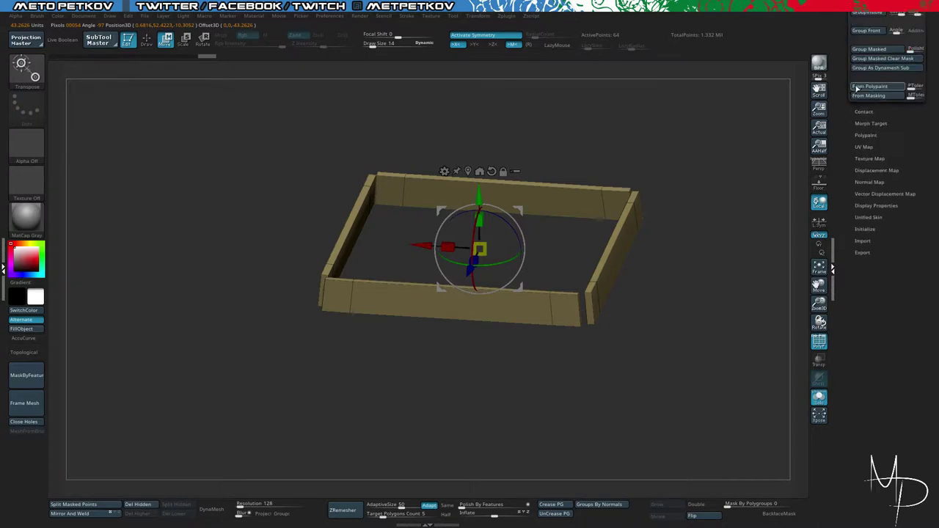
{"action": "left_click_drag", "start_coordinate": [852, 22], "coordinate": [851, 44]}
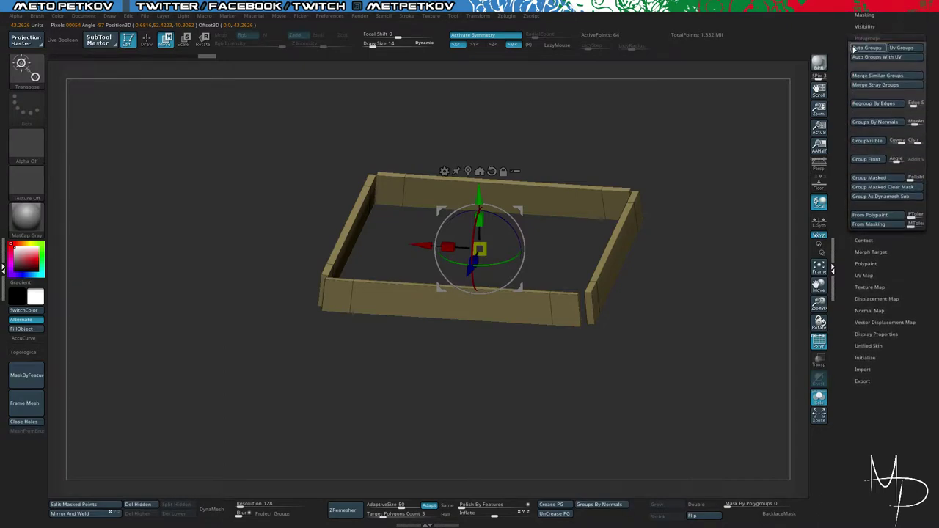
{"action": "left_click", "coordinate": [856, 48]}
Step: Mask all but the green side board, show the whole tower, and nudge that board slightly inward against the legs
{"action": "left_click", "coordinate": [596, 282], "text": "ctrl"}
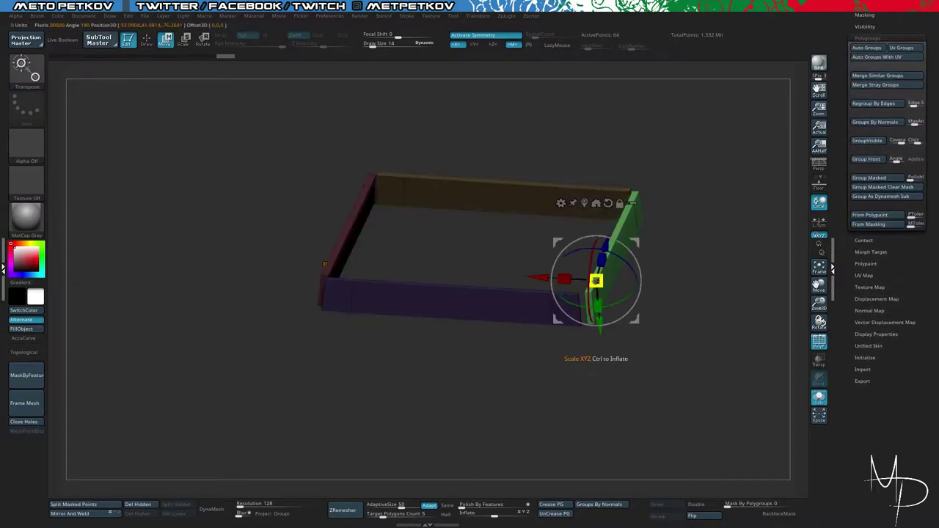
{"action": "key", "text": "alt+s"}
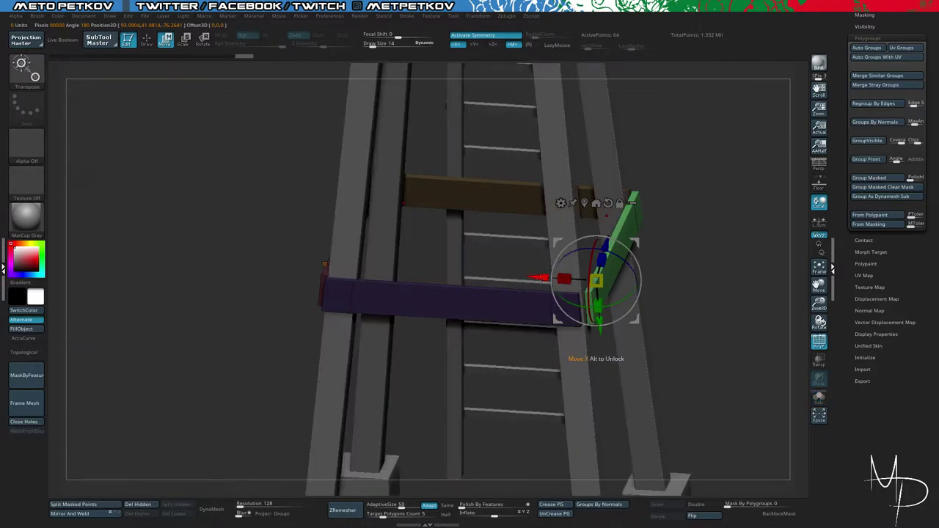
{"action": "left_click_drag", "start_coordinate": [540, 277], "coordinate": [535, 276]}
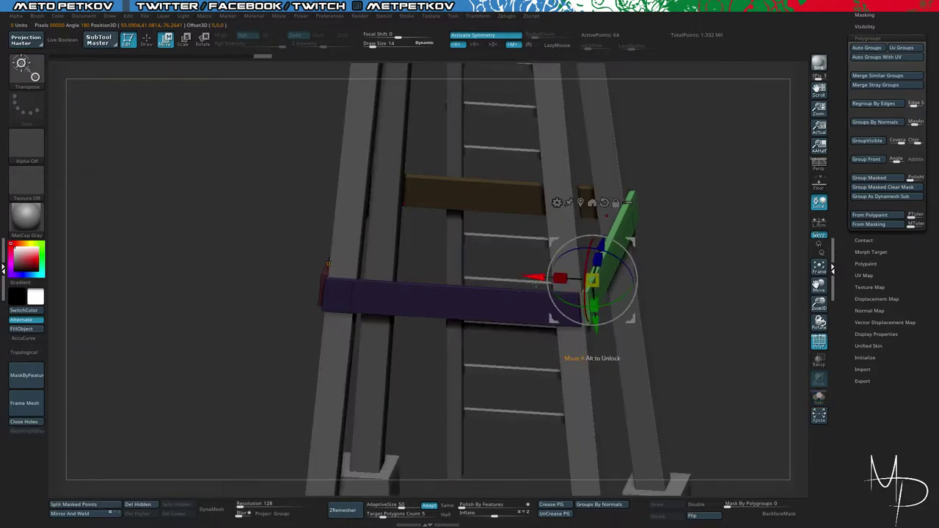
{"action": "left_click", "coordinate": [522, 304], "text": "alt"}
{"action": "key", "text": "ctrl+shift+a"}
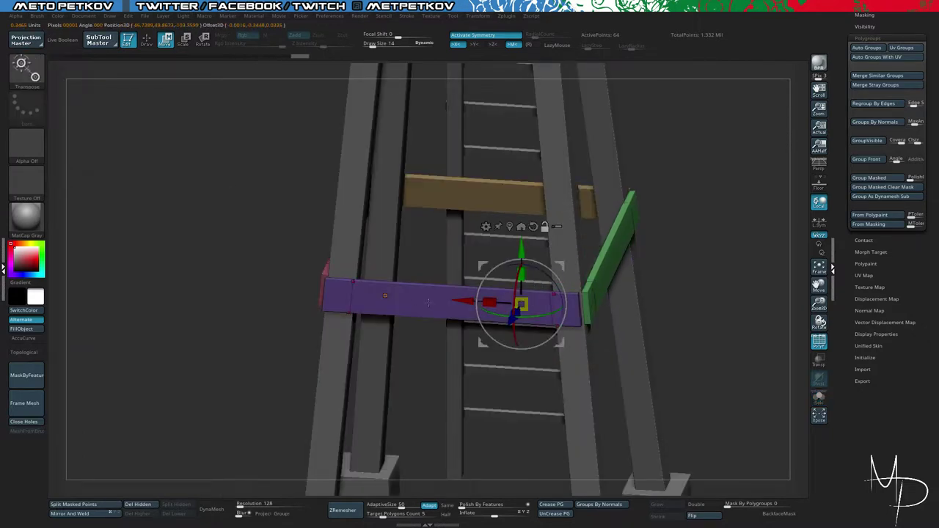
Step: Mask all but the purple cross board and nudge it slightly inward against the legs
{"action": "left_click_drag", "start_coordinate": [284, 209], "coordinate": [273, 215]}
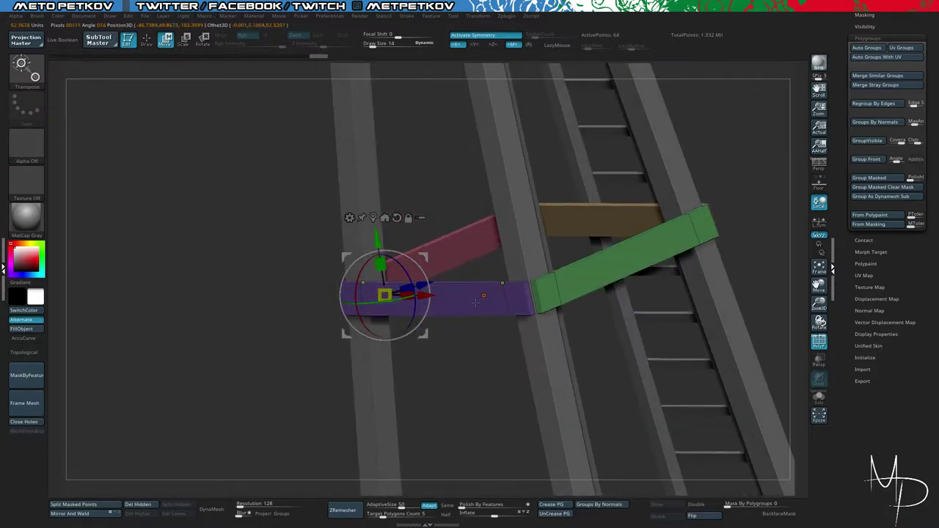
{"action": "left_click", "coordinate": [476, 302], "text": "ctrl"}
{"action": "left_click_drag", "start_coordinate": [345, 212], "coordinate": [327, 218]}
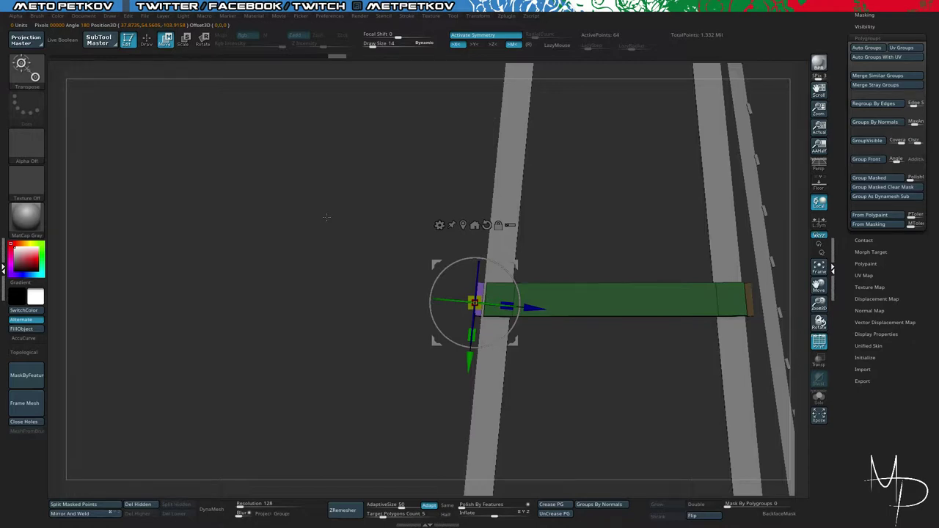
{"action": "left_click_drag", "start_coordinate": [331, 203], "coordinate": [333, 224]}
{"action": "left_click_drag", "start_coordinate": [531, 307], "coordinate": [530, 307]}
Step: Mask all but the red cross board and nudge it slightly inward against the legs
{"action": "left_click_drag", "start_coordinate": [373, 237], "coordinate": [609, 311]}
{"action": "left_click", "coordinate": [361, 283], "text": "ctrl"}
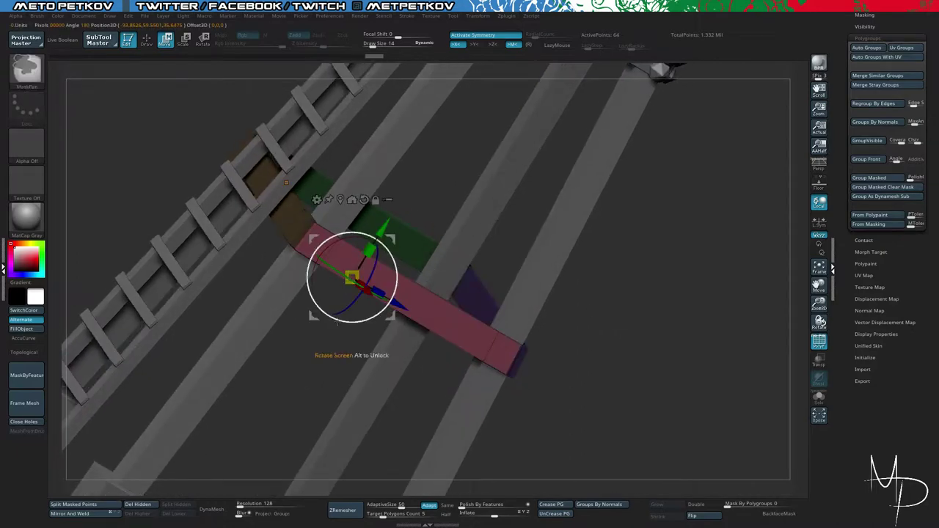
{"action": "mouse_move", "coordinate": [335, 332]}
{"action": "left_mouse_down"}
{"action": "mouse_move", "coordinate": [330, 364]}
{"action": "mouse_move", "coordinate": [331, 356]}
{"action": "left_mouse_up"}
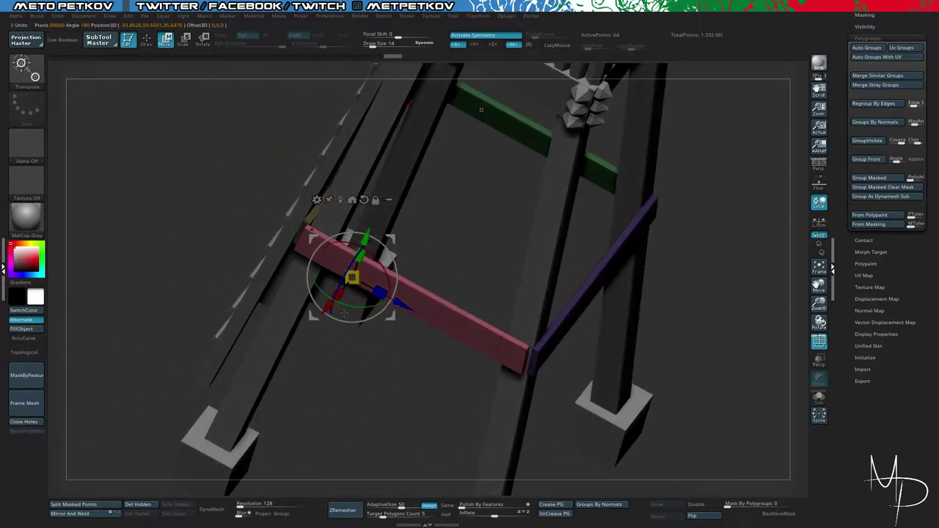
{"action": "left_click_drag", "start_coordinate": [327, 308], "coordinate": [328, 307]}
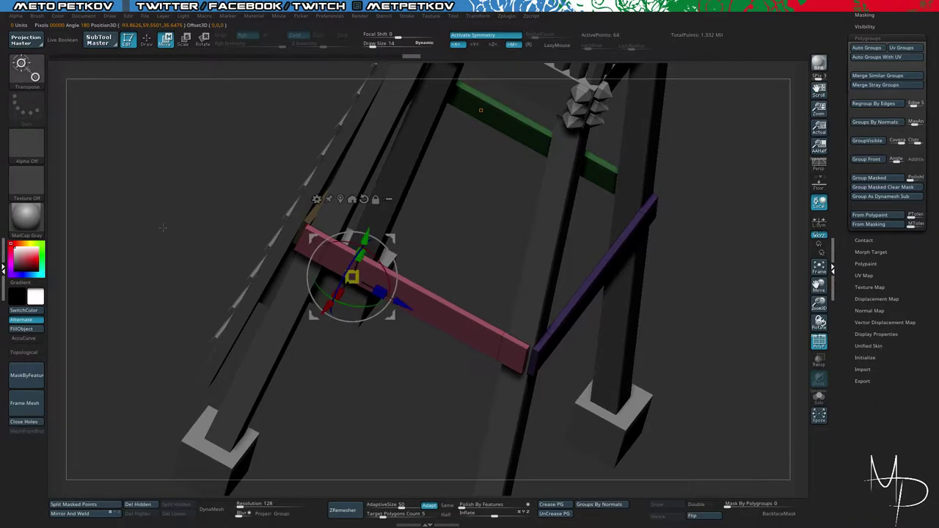
Step: Mask all but the orange cross board on the ladder side, nudge it slightly inward, and clear the mask
{"action": "left_click_drag", "start_coordinate": [163, 228], "coordinate": [212, 242]}
{"action": "left_click", "coordinate": [305, 217], "text": "ctrl"}
{"action": "left_click_drag", "start_coordinate": [322, 326], "coordinate": [379, 398]}
{"action": "left_click_drag", "start_coordinate": [316, 259], "coordinate": [318, 259]}
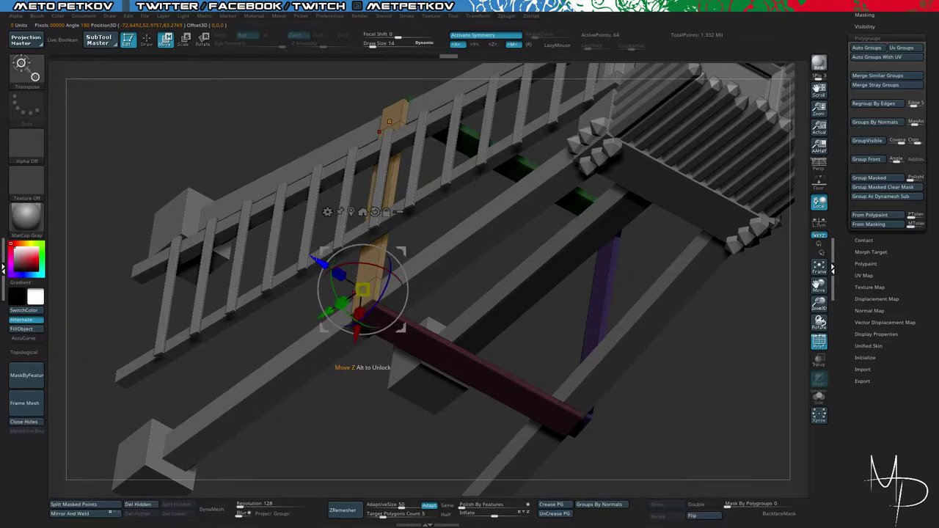
{"action": "left_click_drag", "start_coordinate": [214, 120], "coordinate": [208, 124], "text": "ctrl"}
Step: Make the footing blocks under the tower's legs the active subtool and bring all four into view
{"action": "left_click_drag", "start_coordinate": [209, 123], "coordinate": [242, 190]}
{"action": "left_click_drag", "start_coordinate": [350, 443], "coordinate": [364, 278], "text": "alt"}
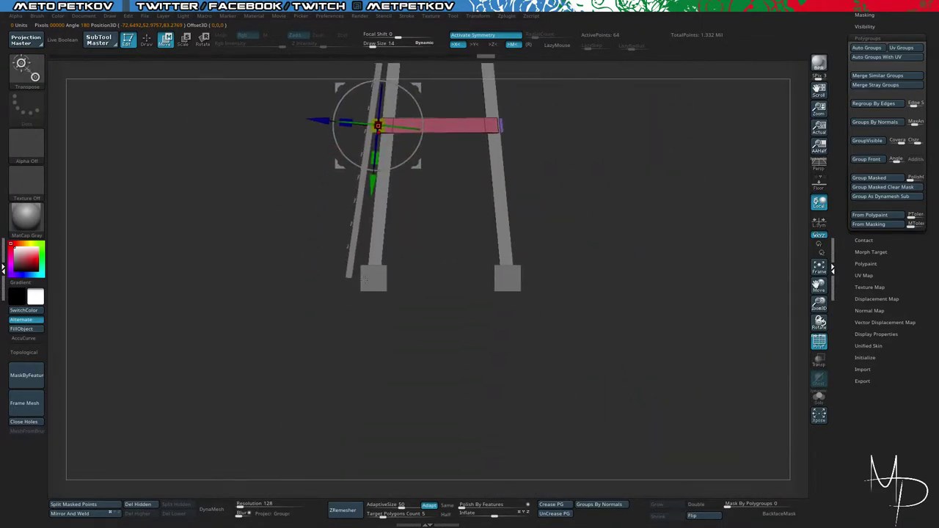
{"action": "left_click", "coordinate": [369, 279], "text": "alt"}
{"action": "left_click_drag", "start_coordinate": [418, 317], "coordinate": [463, 421]}
{"action": "left_click_drag", "start_coordinate": [292, 282], "coordinate": [315, 266]}
{"action": "left_click_drag", "start_coordinate": [315, 266], "coordinate": [311, 146], "text": "alt"}
{"action": "left_click_drag", "start_coordinate": [310, 146], "coordinate": [321, 235]}
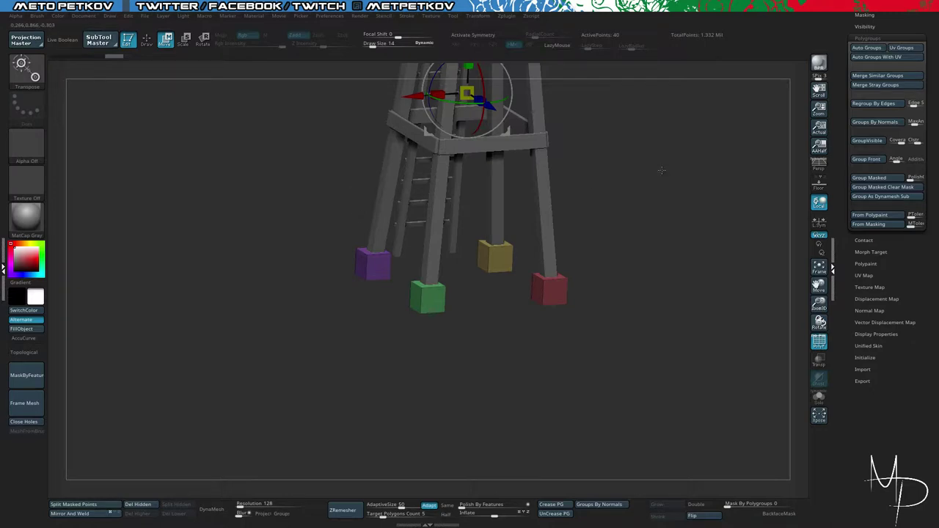
Step: DynaMesh the footing blocks at resolution 1288 with SubProjection 0, and inspect the result with the polyframe off
{"action": "left_click_drag", "start_coordinate": [835, 22], "coordinate": [842, 110]}
{"action": "left_click", "coordinate": [861, 170]}
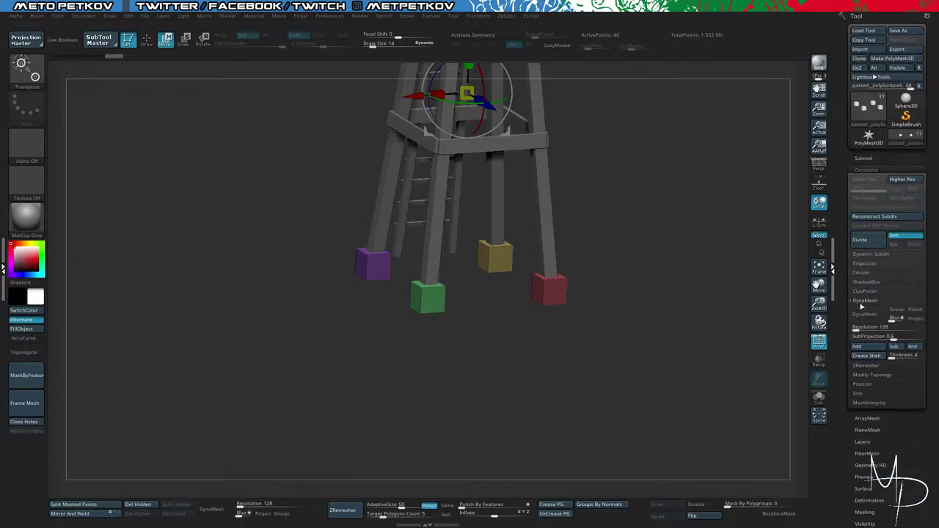
{"action": "left_click", "coordinate": [886, 328]}
{"action": "left_click", "coordinate": [873, 328]}
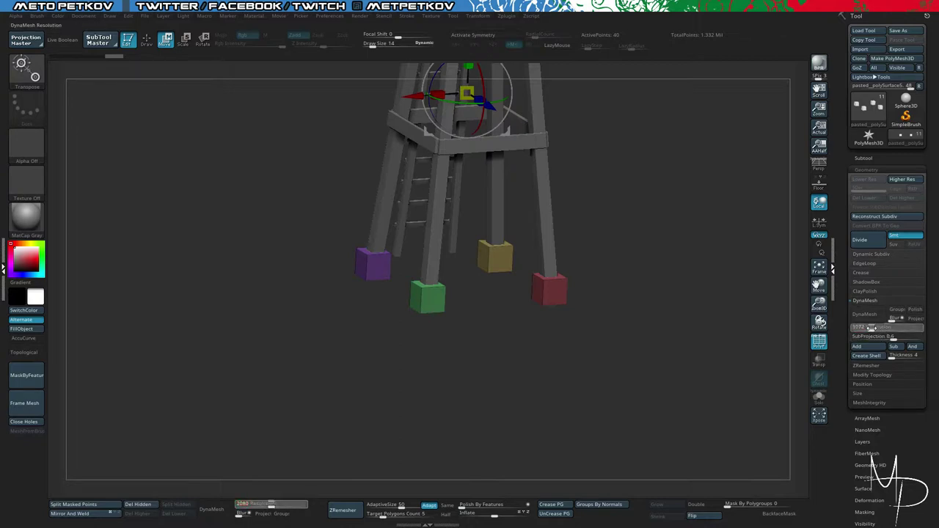
{"action": "left_click", "coordinate": [892, 319]}
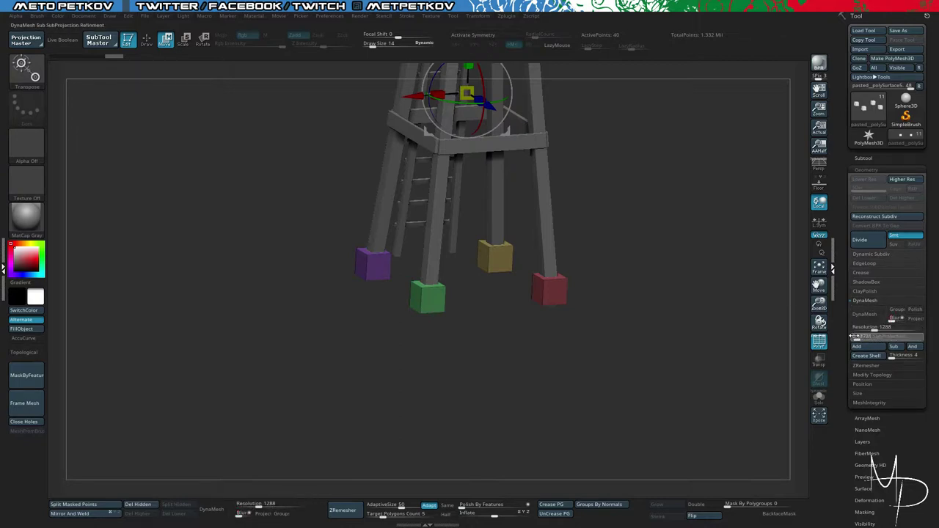
{"action": "left_click", "coordinate": [864, 314]}
{"action": "key", "text": "shift+f"}
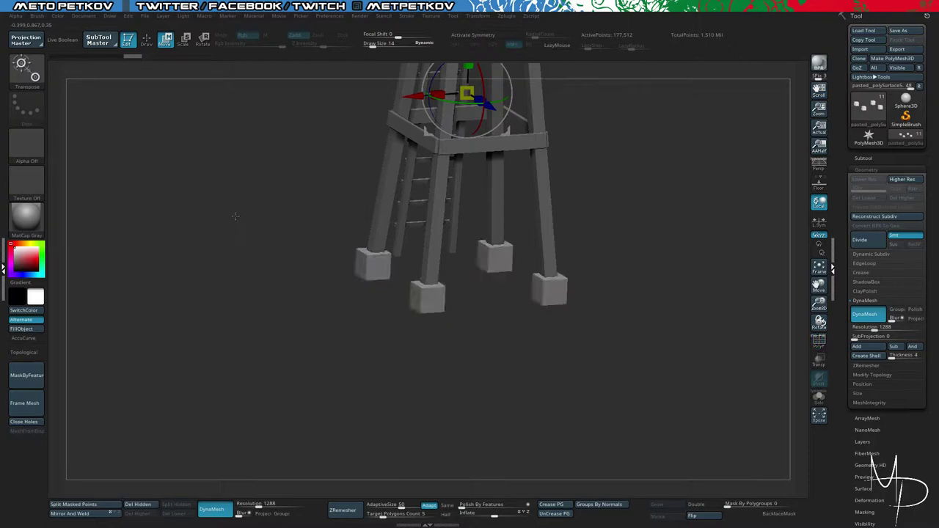
{"action": "key", "text": "shift+f"}
{"action": "left_click_drag", "start_coordinate": [212, 234], "coordinate": [241, 135], "text": "alt"}
{"action": "key", "text": "shift+f"}
{"action": "left_click_drag", "start_coordinate": [316, 238], "coordinate": [326, 295]}
Step: Choose the TrimDynamic brush, isolate the footing blocks, and set the draw size to 10
{"action": "key", "text": "b"}
{"action": "key", "text": "t"}
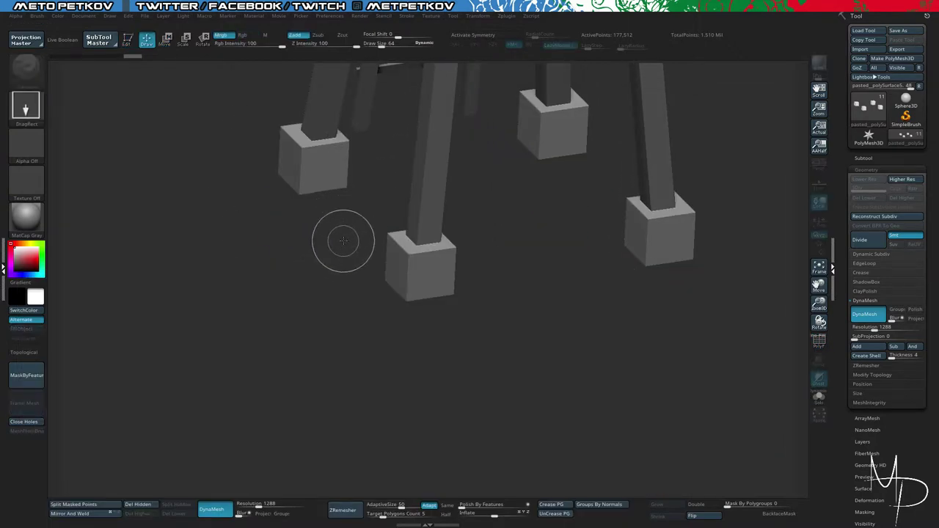
{"action": "key", "text": "t"}
{"action": "key", "text": "b"}
{"action": "key", "text": "t"}
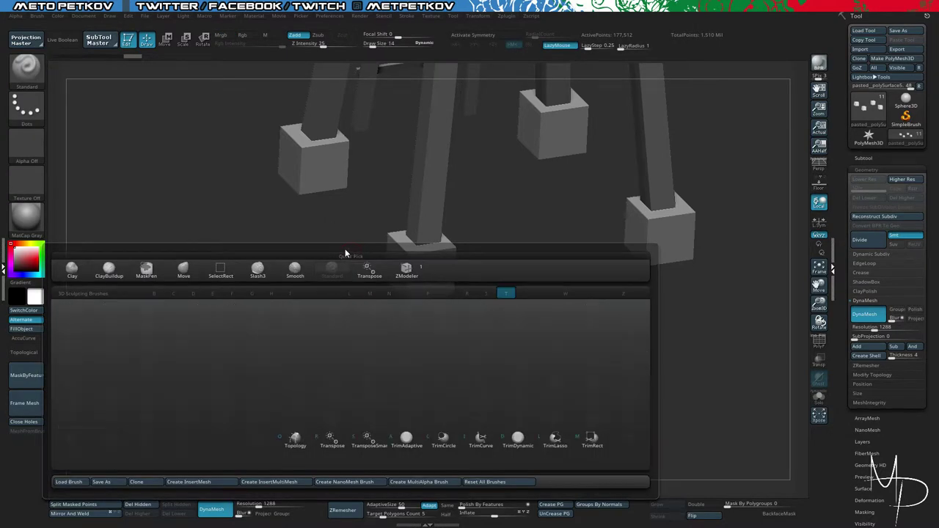
{"action": "key", "text": "d"}
{"action": "left_click_drag", "start_coordinate": [326, 237], "coordinate": [305, 284]}
{"action": "key", "text": "alt+shift+s"}
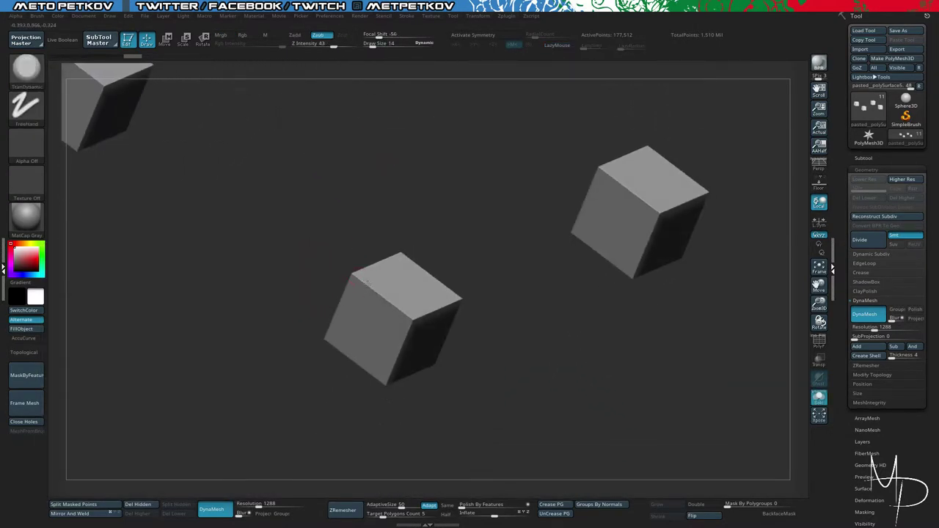
{"action": "key", "text": "space"}
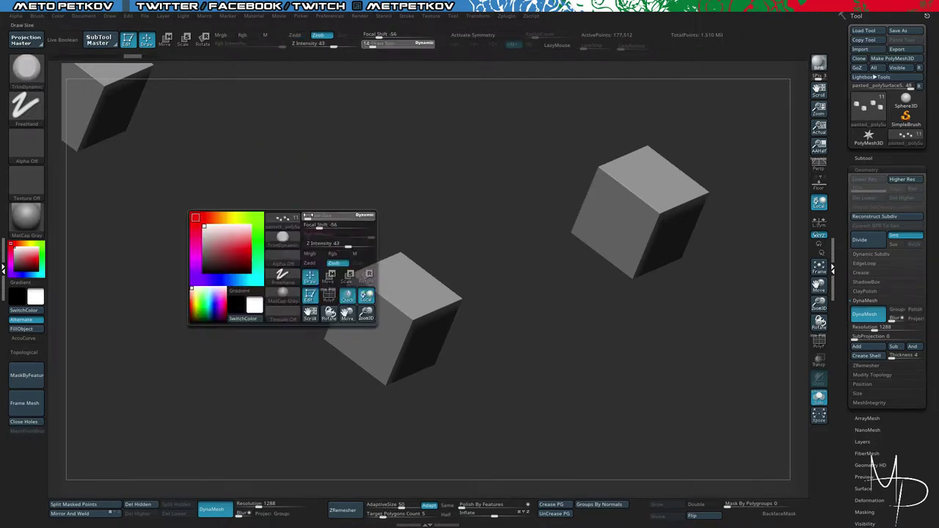
{"action": "left_click_drag", "start_coordinate": [312, 217], "coordinate": [309, 217]}
Step: Wear down the upper edges and corners of one footing block with irregular TrimDynamic strokes
{"action": "mouse_move", "coordinate": [308, 220]}
{"action": "left_mouse_down"}
{"action": "mouse_move", "coordinate": [278, 228]}
{"action": "mouse_move", "coordinate": [298, 272]}
{"action": "mouse_move", "coordinate": [318, 282]}
{"action": "left_mouse_up"}
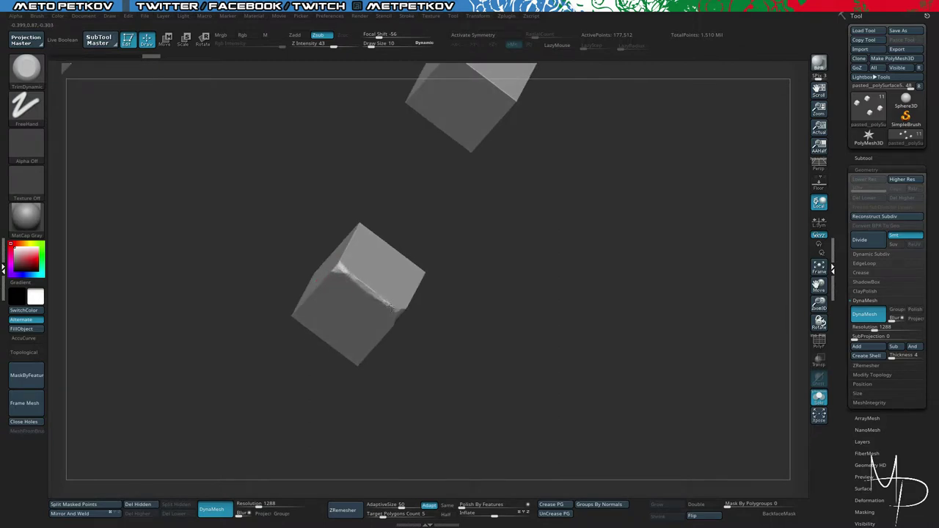
{"action": "left_click_drag", "start_coordinate": [390, 305], "coordinate": [373, 309]}
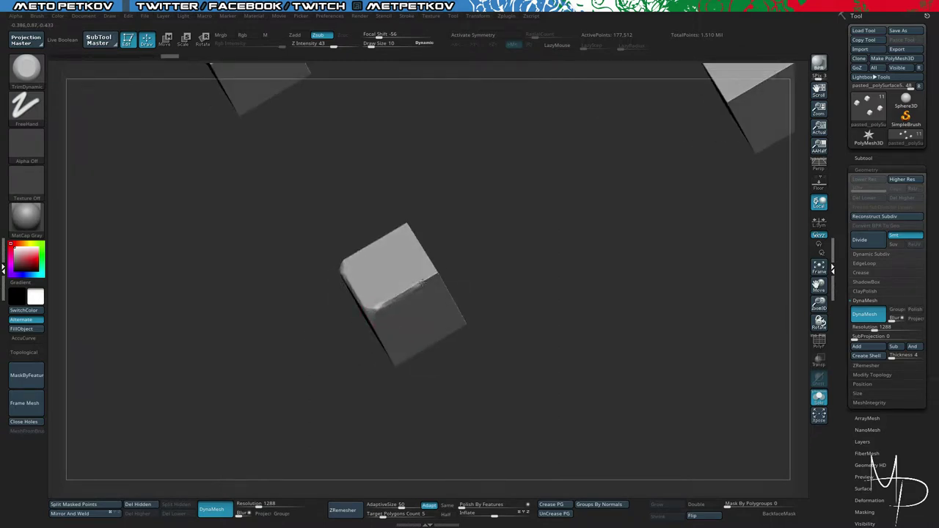
{"action": "left_click_drag", "start_coordinate": [450, 294], "coordinate": [431, 282]}
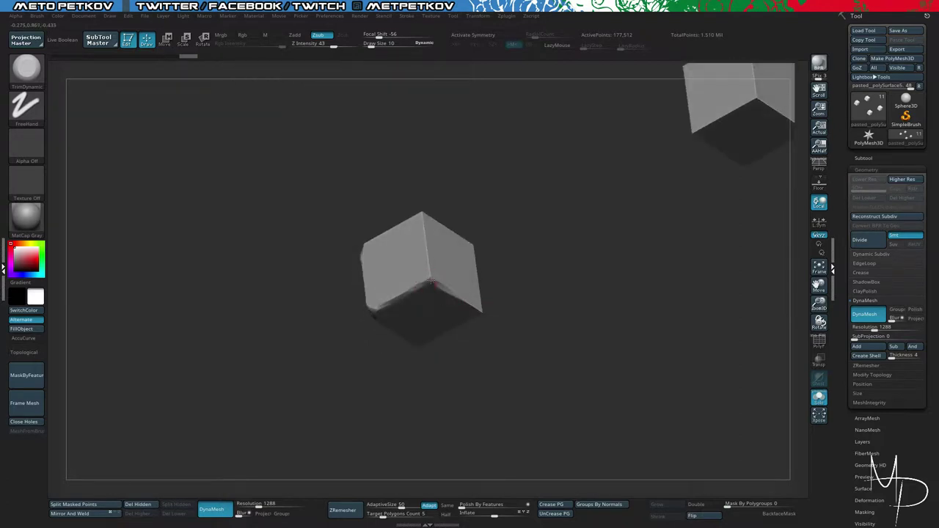
{"action": "left_click_drag", "start_coordinate": [420, 209], "coordinate": [350, 243]}
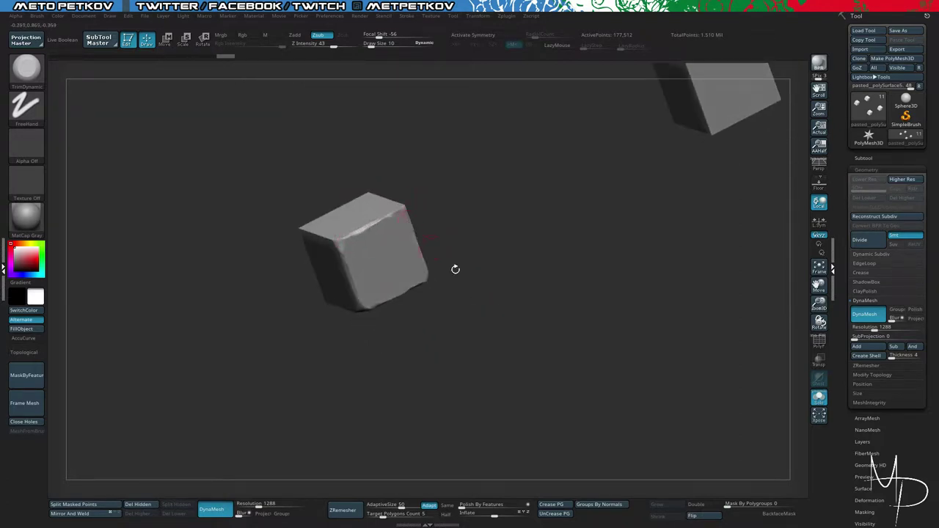
{"action": "left_click_drag", "start_coordinate": [488, 283], "coordinate": [470, 241]}
Step: Bring the tower legs back into view and wear down another edge of the footing block with TrimDynamic strokes
{"action": "key", "text": "alt+s"}
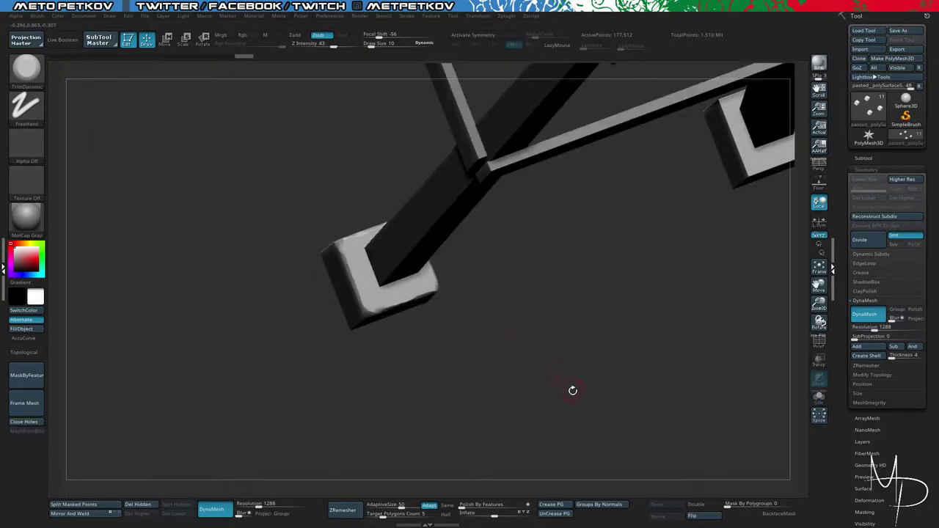
{"action": "mouse_move", "coordinate": [573, 390]}
{"action": "left_mouse_down"}
{"action": "mouse_move", "coordinate": [227, 267]}
{"action": "mouse_move", "coordinate": [195, 298]}
{"action": "mouse_move", "coordinate": [183, 330]}
{"action": "mouse_move", "coordinate": [477, 177]}
{"action": "left_mouse_up"}
{"action": "left_click_drag", "start_coordinate": [464, 242], "coordinate": [450, 305]}
{"action": "left_click_drag", "start_coordinate": [433, 301], "coordinate": [322, 239]}
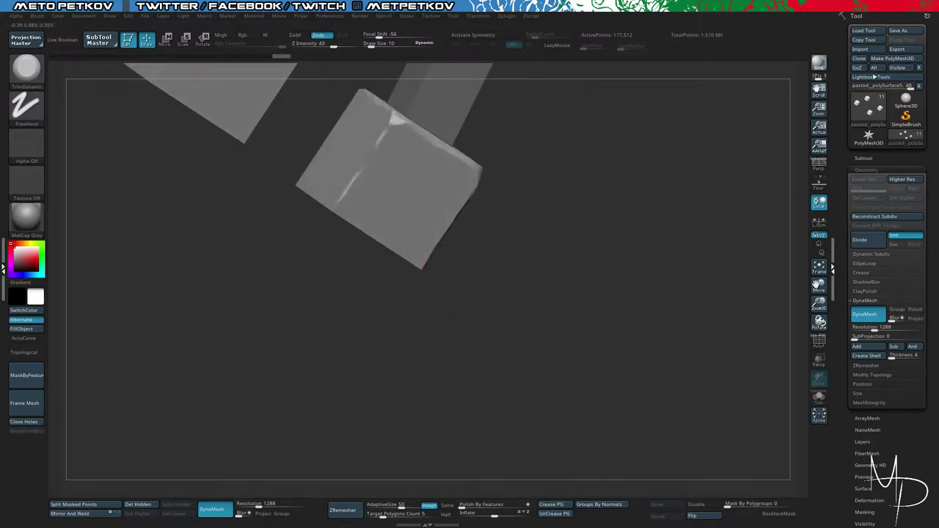
{"action": "left_click_drag", "start_coordinate": [382, 134], "coordinate": [355, 184]}
{"action": "mouse_move", "coordinate": [403, 284]}
{"action": "left_mouse_down"}
{"action": "mouse_move", "coordinate": [367, 311]}
{"action": "mouse_move", "coordinate": [400, 347]}
{"action": "left_mouse_up"}
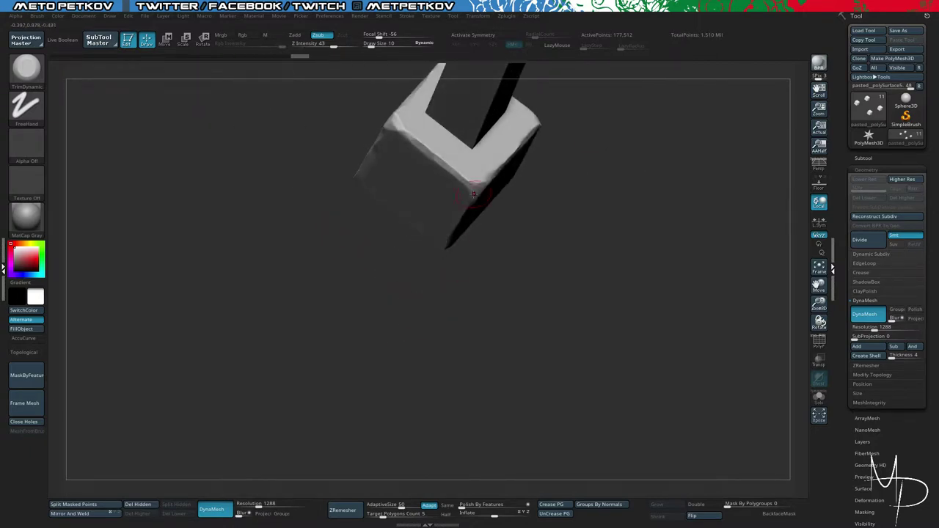
Step: Choose the Move brush with draw size 39 and push the worn footing block's corners and sides slightly out of square
{"action": "key", "text": "b"}
{"action": "key", "text": "m"}
{"action": "key", "text": "v"}
{"action": "key", "text": "space"}
{"action": "mouse_move", "coordinate": [454, 243]}
{"action": "left_mouse_down"}
{"action": "mouse_move", "coordinate": [471, 246]}
{"action": "mouse_move", "coordinate": [466, 219]}
{"action": "left_mouse_up"}
{"action": "mouse_move", "coordinate": [484, 272]}
{"action": "left_mouse_down"}
{"action": "mouse_move", "coordinate": [533, 193]}
{"action": "mouse_move", "coordinate": [535, 216]}
{"action": "left_mouse_up"}
{"action": "left_click_drag", "start_coordinate": [586, 253], "coordinate": [599, 303]}
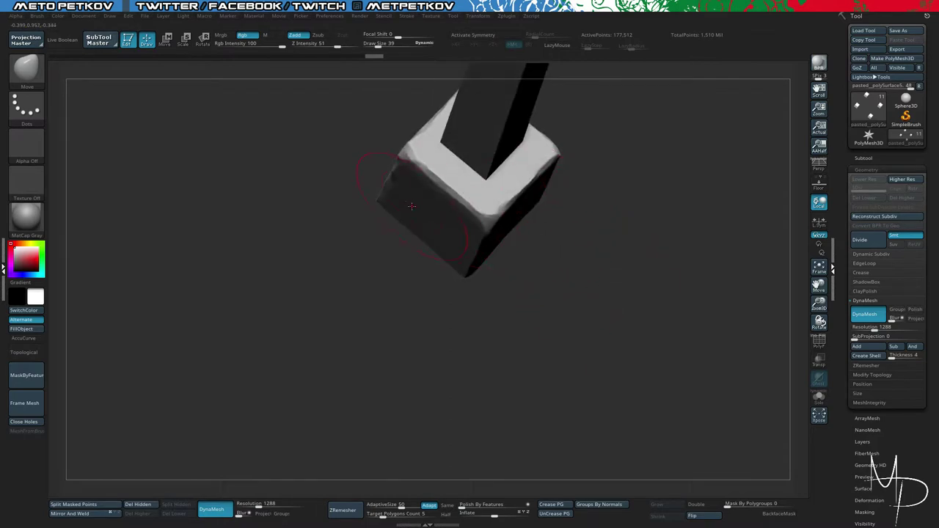
{"action": "left_click_drag", "start_coordinate": [289, 152], "coordinate": [330, 128]}
{"action": "left_click_drag", "start_coordinate": [389, 139], "coordinate": [276, 119]}
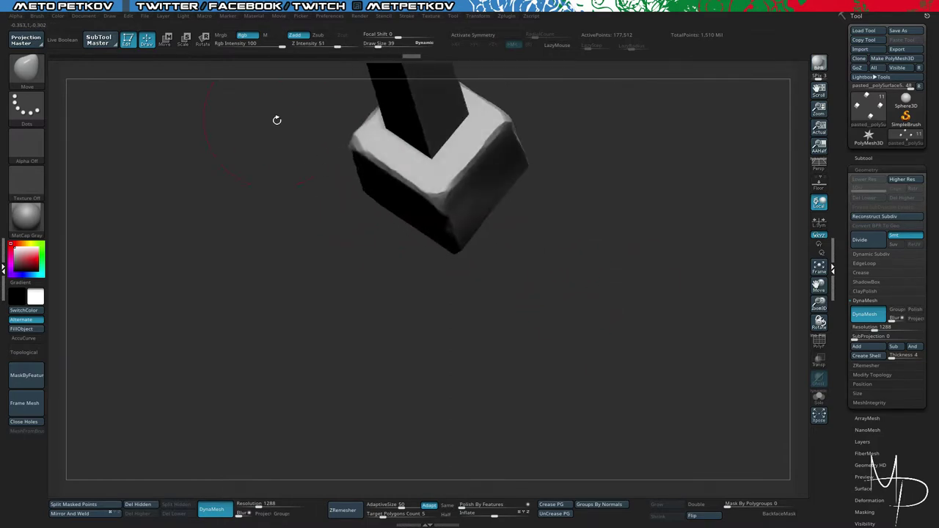
{"action": "mouse_move", "coordinate": [580, 280]}
{"action": "left_mouse_down"}
{"action": "mouse_move", "coordinate": [554, 325]}
{"action": "mouse_move", "coordinate": [578, 247]}
{"action": "mouse_move", "coordinate": [624, 304]}
{"action": "mouse_move", "coordinate": [593, 360]}
{"action": "mouse_move", "coordinate": [555, 354]}
{"action": "left_mouse_up"}
{"action": "mouse_move", "coordinate": [478, 276]}
{"action": "left_mouse_down"}
{"action": "mouse_move", "coordinate": [477, 325]}
{"action": "mouse_move", "coordinate": [479, 296]}
{"action": "left_mouse_up"}
Step: Choose the TrimDynamic brush, set the draw size to 8, and isolate the footing blocks
{"action": "key", "text": "b"}
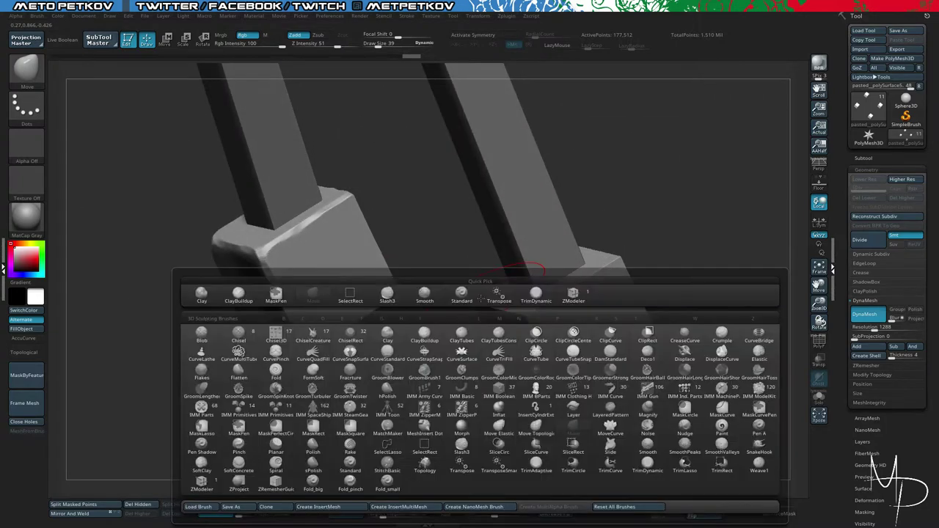
{"action": "left_click", "coordinate": [497, 295]}
{"action": "key", "text": "space"}
{"action": "mouse_move", "coordinate": [413, 199]}
{"action": "left_mouse_down"}
{"action": "mouse_move", "coordinate": [402, 199]}
{"action": "mouse_move", "coordinate": [459, 220]}
{"action": "left_mouse_up"}
{"action": "key", "text": "alt+s"}
{"action": "left_click_drag", "start_coordinate": [465, 313], "coordinate": [413, 303]}
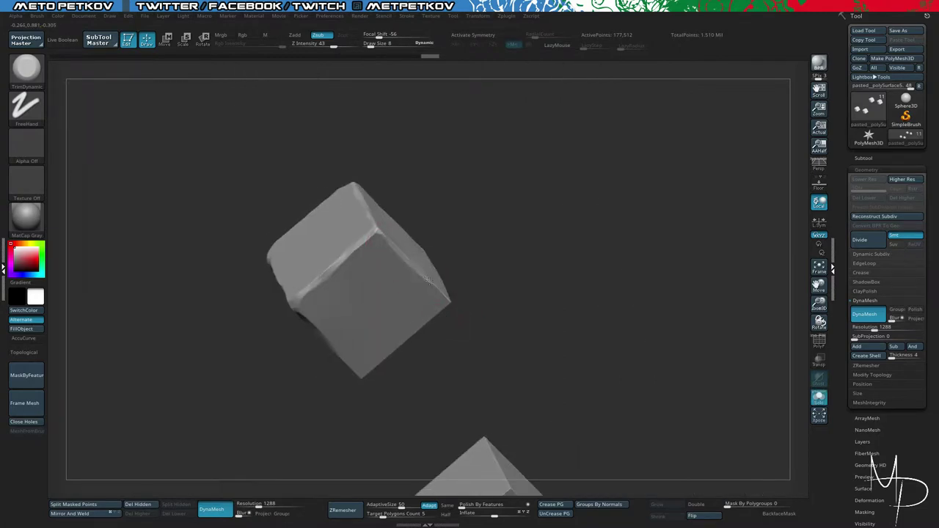
Step: Trim the remaining edges and corners of the same footing block with uneven TrimDynamic strokes from several sides
{"action": "left_click_drag", "start_coordinate": [498, 350], "coordinate": [423, 297]}
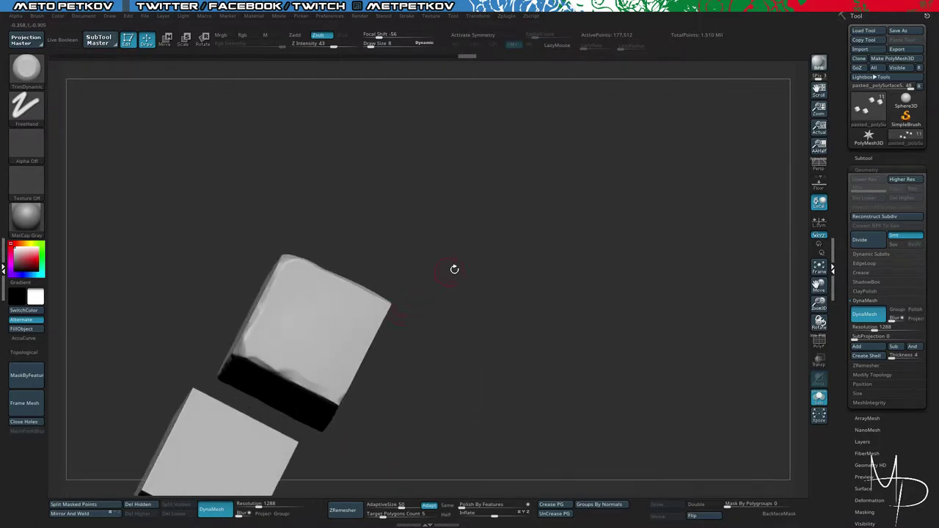
{"action": "left_click_drag", "start_coordinate": [454, 269], "coordinate": [417, 331]}
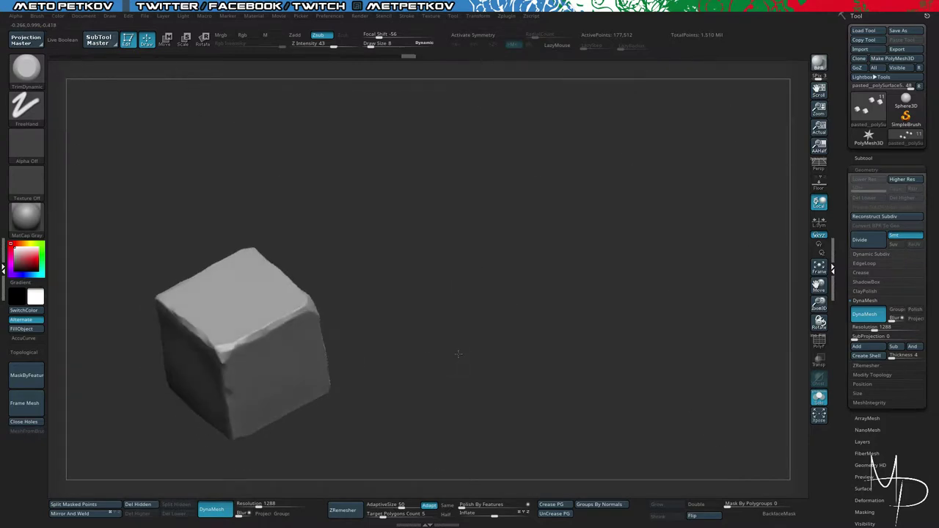
{"action": "left_click_drag", "start_coordinate": [459, 354], "coordinate": [476, 325]}
{"action": "left_click_drag", "start_coordinate": [160, 322], "coordinate": [151, 300]}
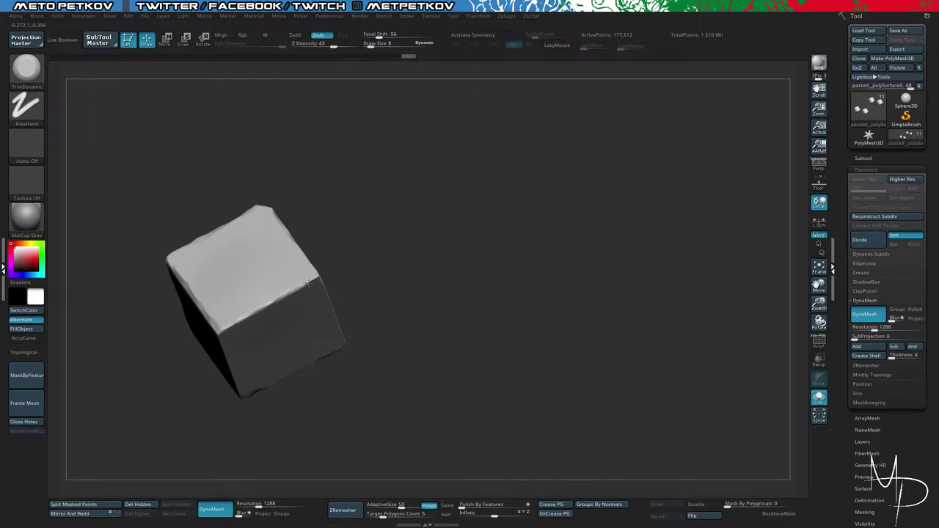
{"action": "left_click_drag", "start_coordinate": [395, 260], "coordinate": [362, 347]}
Step: Show the whole tower around the footing blocks again and keep the footing blocks as the active subtool
{"action": "key", "text": "alt+shift+s"}
{"action": "left_click_drag", "start_coordinate": [130, 275], "coordinate": [356, 366]}
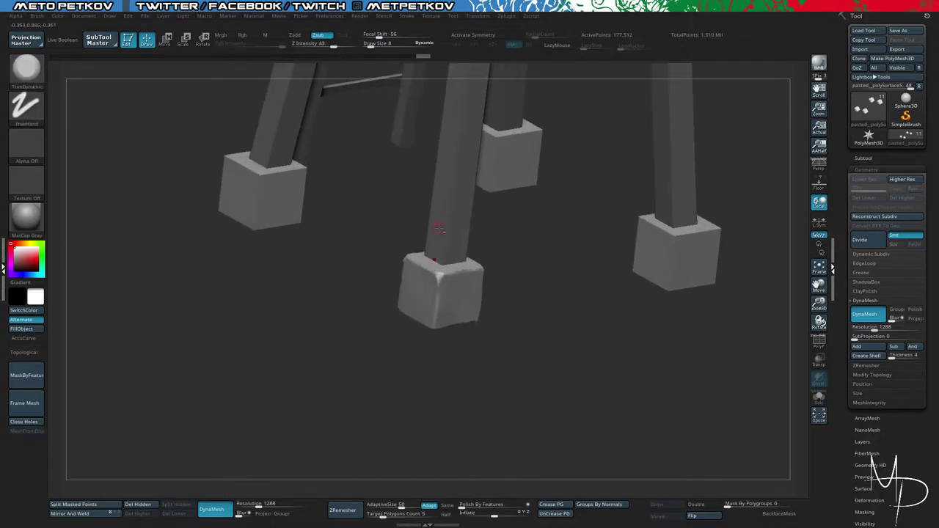
{"action": "left_click", "coordinate": [440, 225], "text": "alt"}
{"action": "left_click_drag", "start_coordinate": [343, 274], "coordinate": [377, 302]}
{"action": "left_click", "coordinate": [417, 287], "text": "alt"}
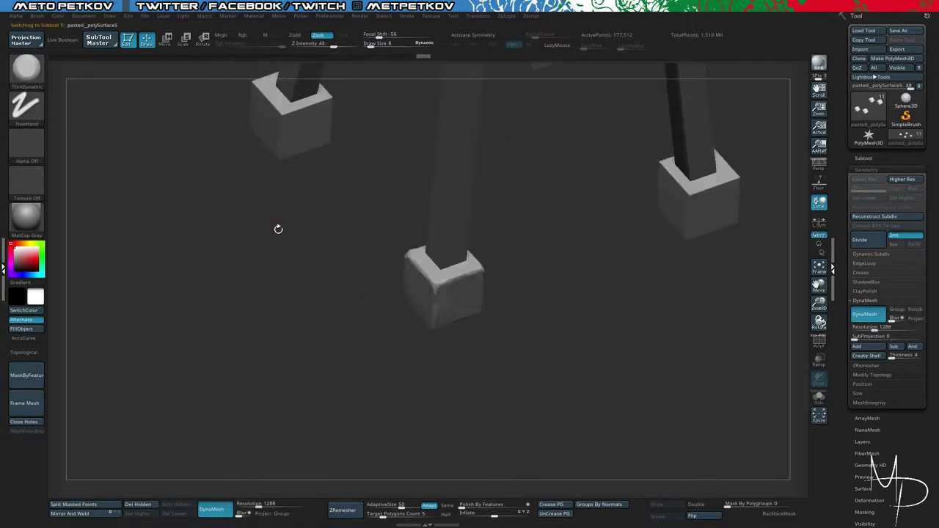
{"action": "left_click_drag", "start_coordinate": [278, 229], "coordinate": [294, 238]}
Step: Add surface noise to the footing blocks in NoiseMaker with a slightly reduced noise scale
{"action": "left_click_drag", "start_coordinate": [837, 321], "coordinate": [865, 119]}
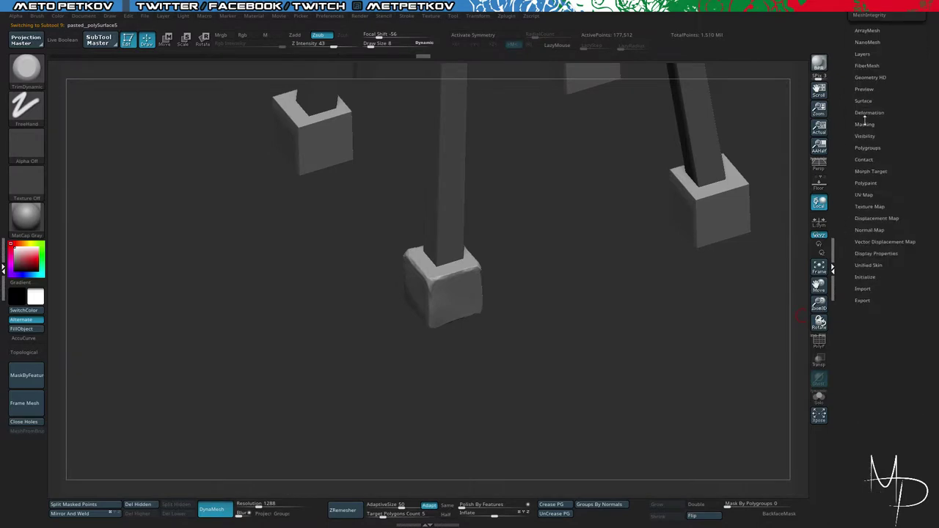
{"action": "left_click_drag", "start_coordinate": [847, 71], "coordinate": [848, 156]}
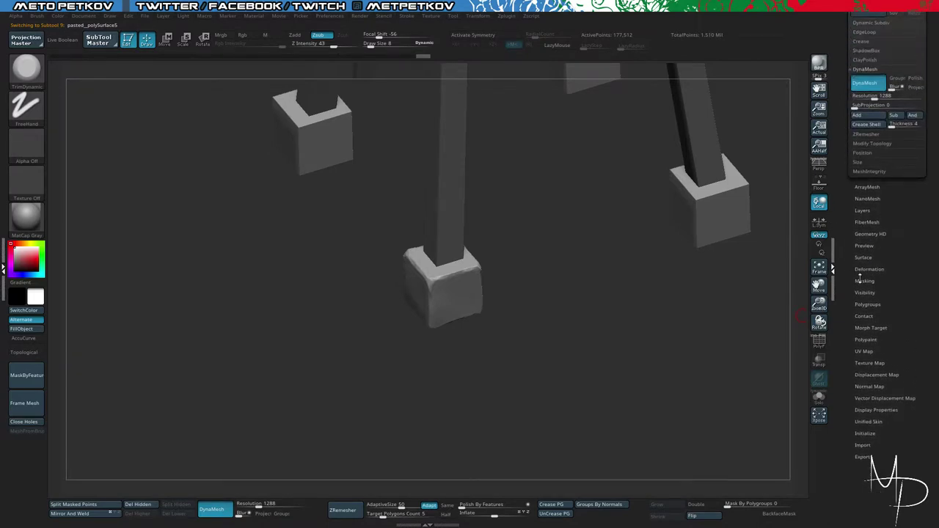
{"action": "left_click_drag", "start_coordinate": [861, 259], "coordinate": [861, 261]}
{"action": "left_click", "coordinate": [863, 260]}
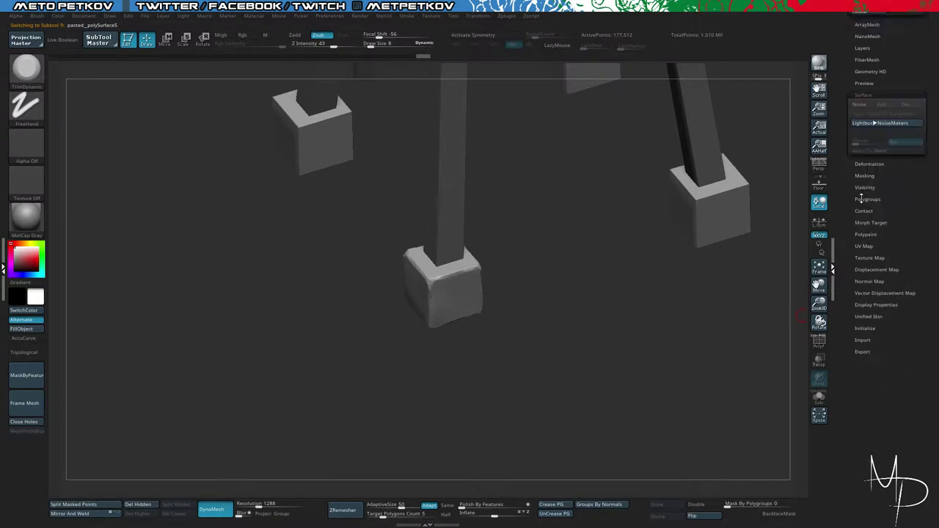
{"action": "left_click", "coordinate": [858, 34]}
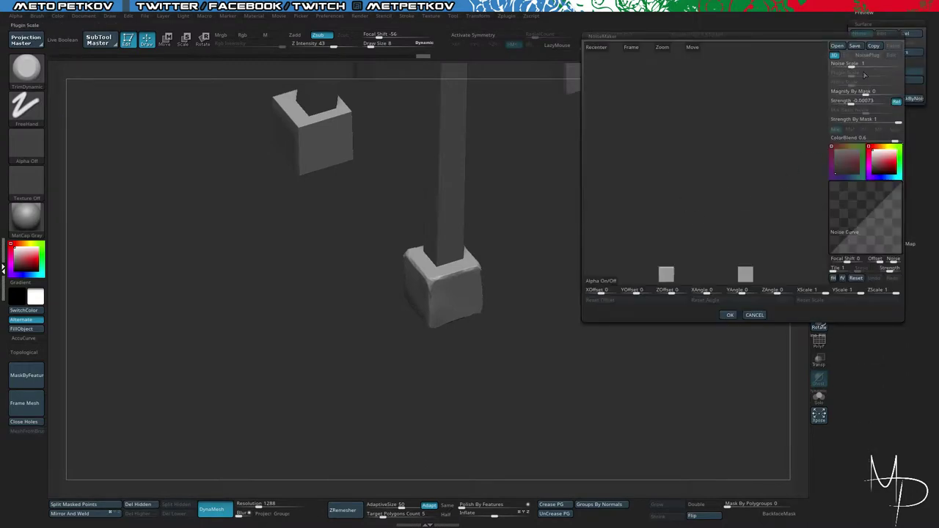
{"action": "left_click_drag", "start_coordinate": [851, 64], "coordinate": [851, 64]}
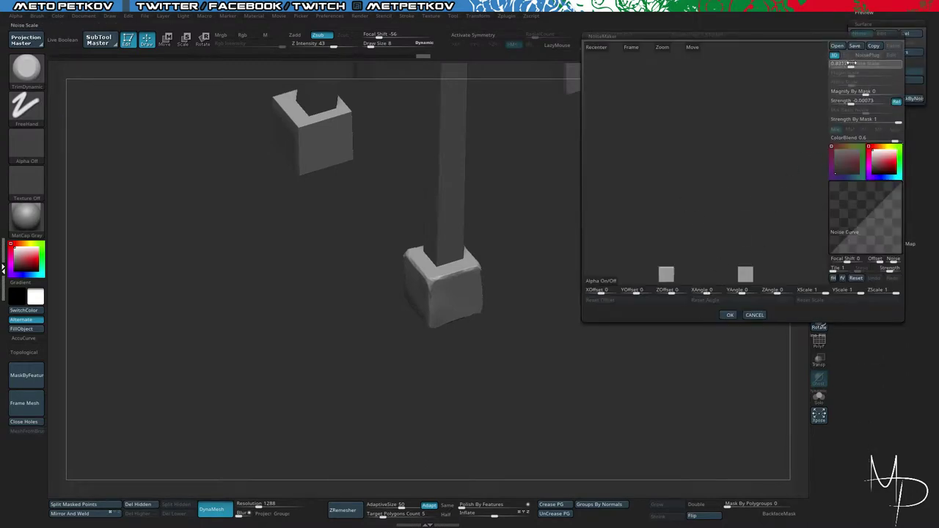
{"action": "left_click", "coordinate": [728, 315]}
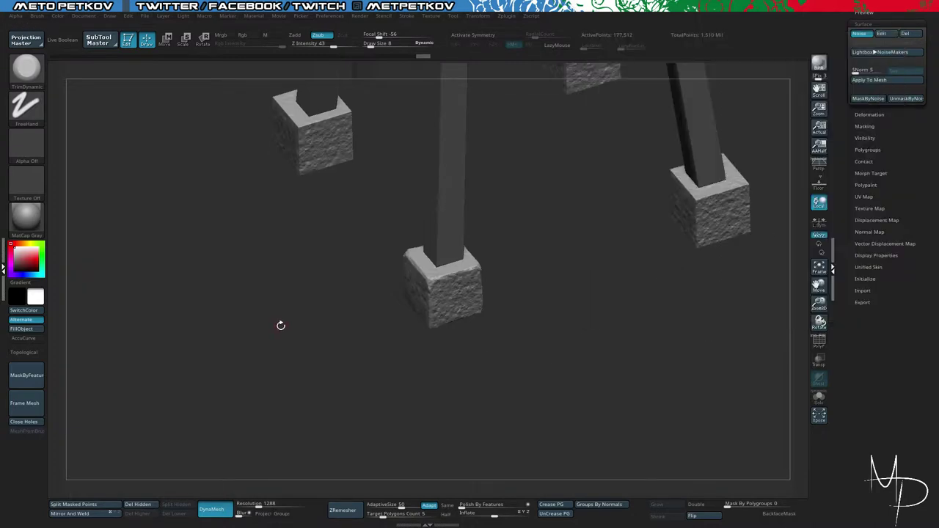
{"action": "left_click_drag", "start_coordinate": [281, 325], "coordinate": [354, 332], "text": "alt"}
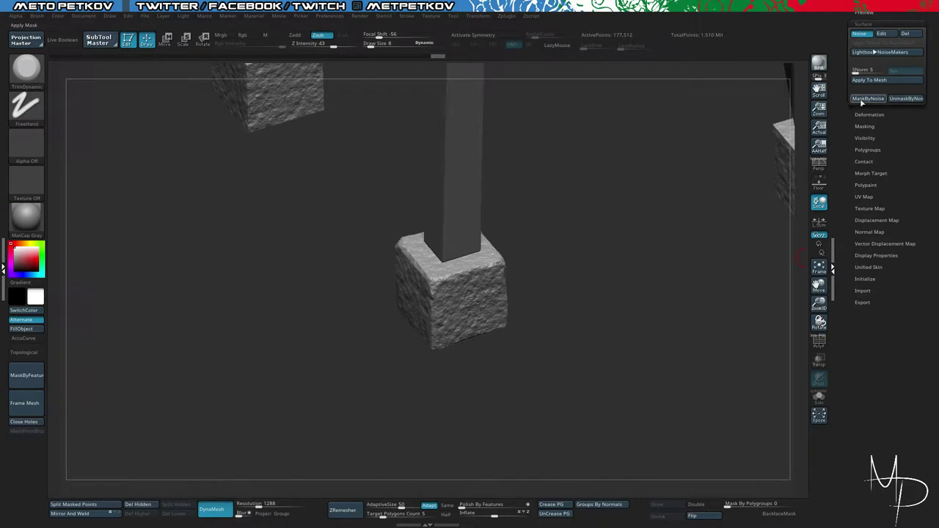
Step: Mask the footing blocks by the surface noise and choose the Layer brush
{"action": "left_click", "coordinate": [861, 101]}
{"action": "left_click_drag", "start_coordinate": [289, 266], "coordinate": [358, 247]}
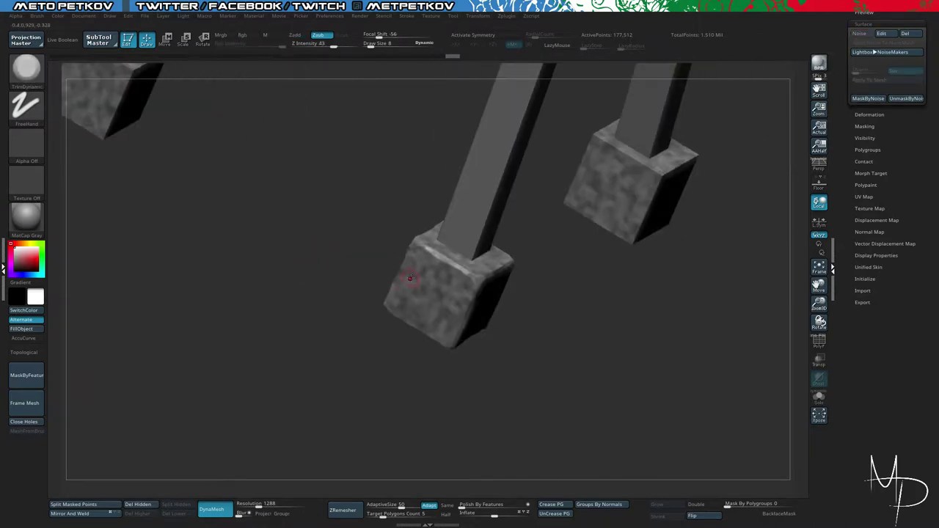
{"action": "key", "text": "b"}
{"action": "key", "text": "l"}
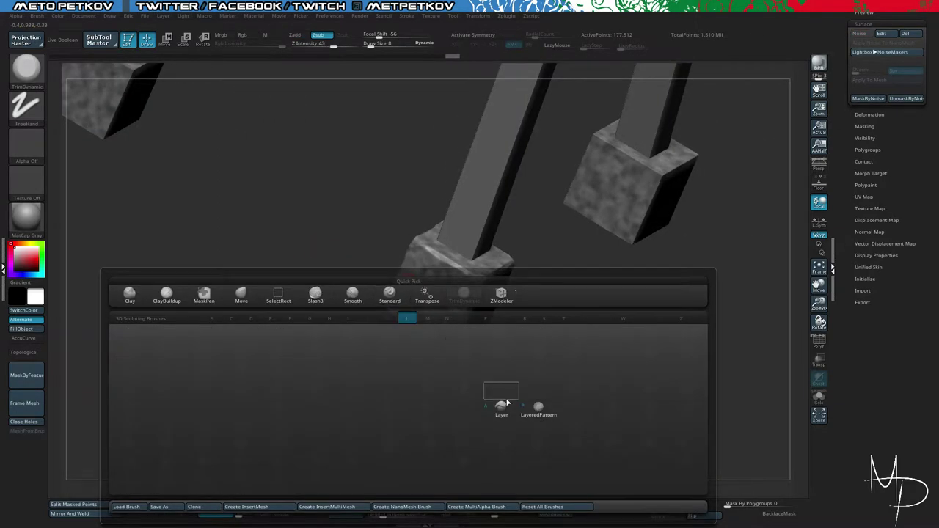
{"action": "left_click", "coordinate": [503, 405]}
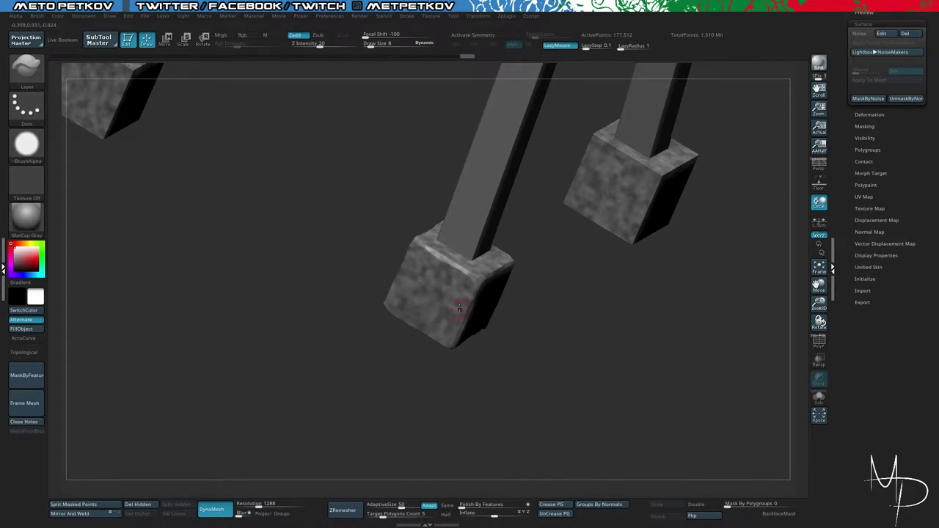
Step: Try Layer strokes on the masked block with draw size 12 and Z Intensity 40, and undo them
{"action": "key", "text": "ctrl+z"}
{"action": "key", "text": "space"}
{"action": "left_click_drag", "start_coordinate": [417, 272], "coordinate": [423, 275]}
{"action": "key", "text": "ctrl+z"}
{"action": "key", "text": "space"}
{"action": "left_click_drag", "start_coordinate": [438, 285], "coordinate": [431, 285]}
{"action": "left_click", "coordinate": [331, 46]}
{"action": "mouse_move", "coordinate": [341, 252]}
{"action": "left_mouse_down", "text": "ctrl"}
{"action": "mouse_move", "coordinate": [308, 222]}
{"action": "mouse_move", "coordinate": [320, 234]}
{"action": "mouse_move", "coordinate": [330, 193]}
{"action": "mouse_move", "coordinate": [305, 233]}
{"action": "mouse_move", "coordinate": [325, 279]}
{"action": "mouse_move", "coordinate": [259, 315]}
{"action": "mouse_move", "coordinate": [274, 318]}
{"action": "mouse_move", "coordinate": [265, 288]}
{"action": "left_mouse_up", "text": "ctrl"}
{"action": "key", "text": "ctrl+z"}
{"action": "key", "text": "ctrl+z"}
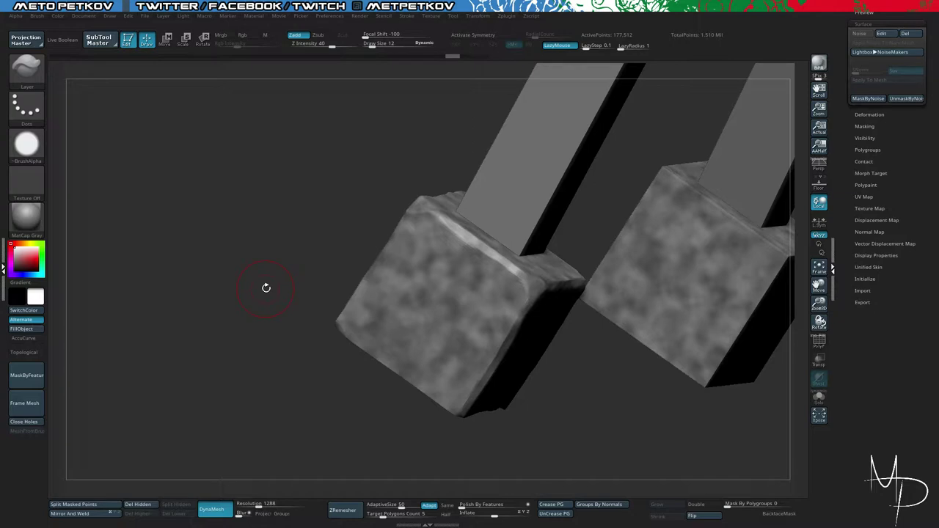
Step: Raise the Layer brush's Z Intensity to 67, test it on the block's side face, and undo the test
{"action": "left_click_drag", "start_coordinate": [322, 233], "coordinate": [351, 298]}
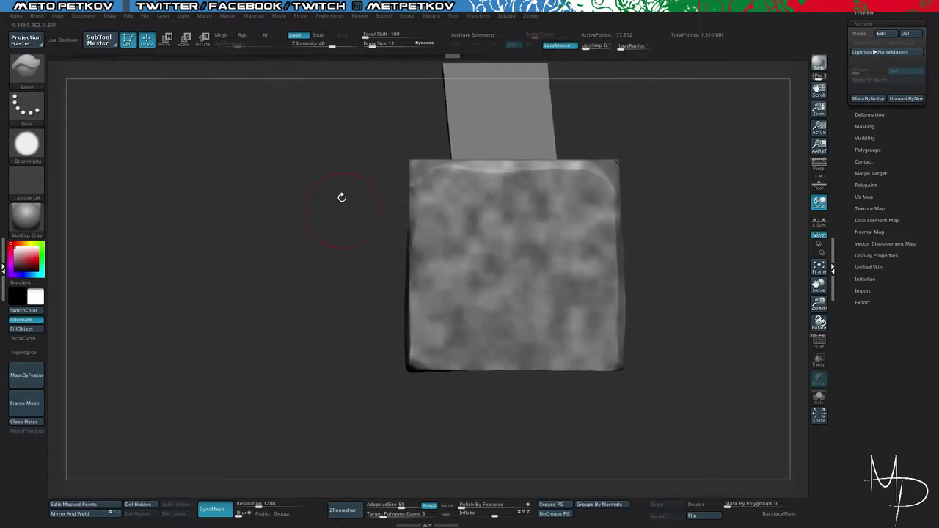
{"action": "left_click_drag", "start_coordinate": [332, 46], "coordinate": [344, 46]}
{"action": "left_click_drag", "start_coordinate": [508, 233], "coordinate": [533, 304]}
{"action": "mouse_move", "coordinate": [480, 245]}
{"action": "left_mouse_down", "text": "shift"}
{"action": "mouse_move", "coordinate": [495, 233]}
{"action": "mouse_move", "coordinate": [539, 261]}
{"action": "left_mouse_up", "text": "shift"}
{"action": "key", "text": "ctrl+z"}
{"action": "key", "text": "ctrl+z"}
{"action": "key", "text": "ctrl+z"}
Step: Try a rough Layer patch in the middle of the block's side face, inspect it unmasked, and undo it
{"action": "left_click_drag", "start_coordinate": [502, 229], "coordinate": [545, 273]}
{"action": "left_click_drag", "start_coordinate": [492, 258], "coordinate": [520, 314]}
{"action": "left_click_drag", "start_coordinate": [337, 261], "coordinate": [206, 208], "text": "ctrl"}
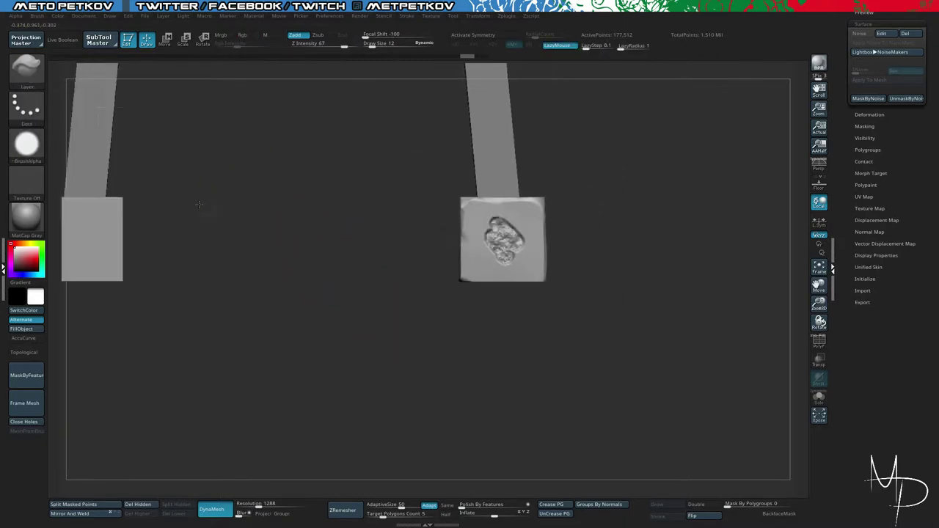
{"action": "left_click_drag", "start_coordinate": [389, 312], "coordinate": [368, 346]}
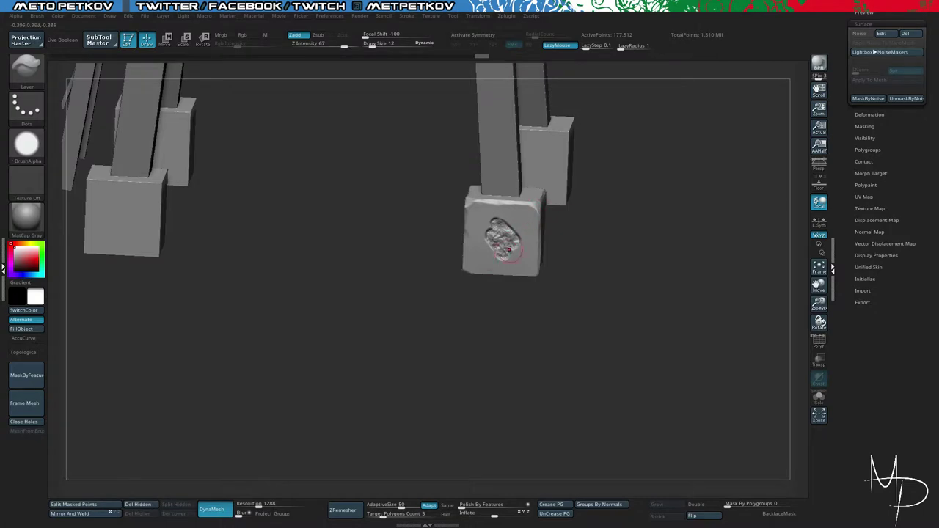
{"action": "left_click_drag", "start_coordinate": [358, 263], "coordinate": [411, 279], "text": "alt"}
{"action": "left_click_drag", "start_coordinate": [363, 248], "coordinate": [333, 241]}
{"action": "key", "text": "ctrl+z"}
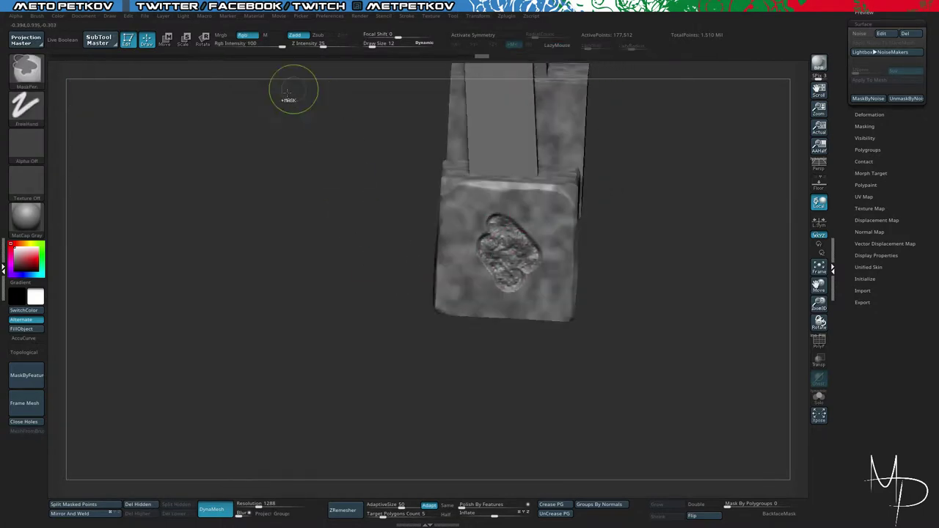
{"action": "key", "text": "ctrl+z"}
{"action": "key", "text": "ctrl+z"}
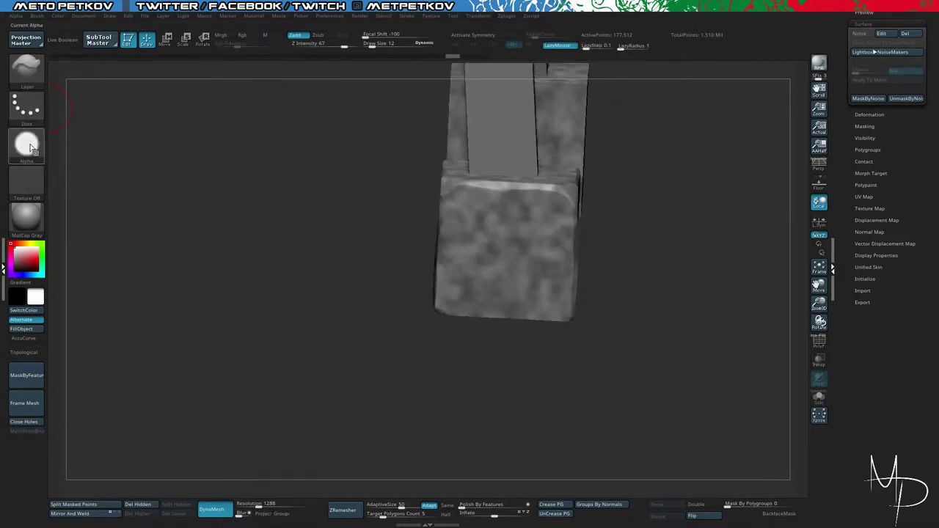
Step: Try a rough patch on the block's side face with the Layer brush and square Alpha 28, and undo it
{"action": "left_click", "coordinate": [31, 146]}
{"action": "left_click", "coordinate": [154, 156]}
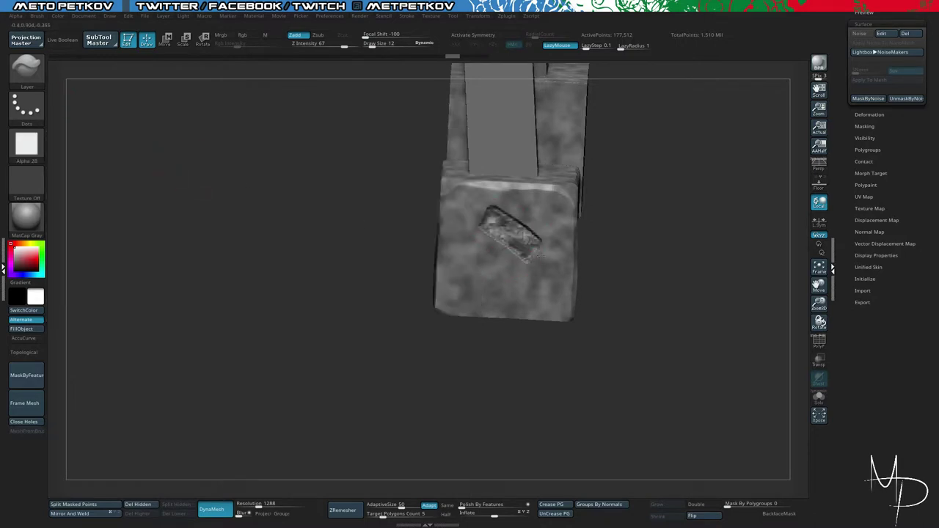
{"action": "mouse_move", "coordinate": [535, 282]}
{"action": "left_mouse_down"}
{"action": "mouse_move", "coordinate": [550, 270]}
{"action": "mouse_move", "coordinate": [550, 316]}
{"action": "left_mouse_up"}
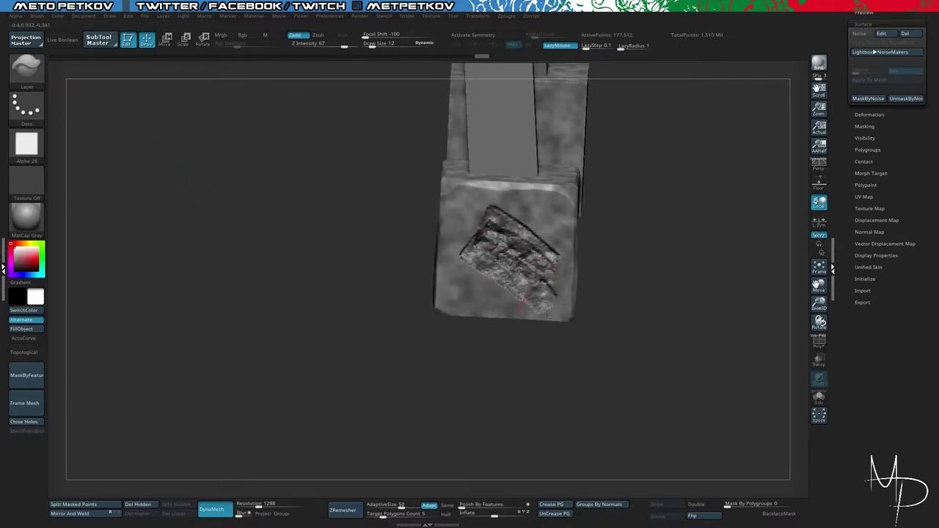
{"action": "left_click_drag", "start_coordinate": [583, 395], "coordinate": [528, 381], "text": "ctrl"}
{"action": "mouse_move", "coordinate": [272, 325]}
{"action": "left_mouse_down"}
{"action": "mouse_move", "coordinate": [298, 325]}
{"action": "mouse_move", "coordinate": [248, 292]}
{"action": "mouse_move", "coordinate": [237, 298]}
{"action": "left_mouse_up"}
{"action": "key", "text": "ctrl+z"}
{"action": "key", "text": "ctrl+z"}
{"action": "key", "text": "ctrl+z"}
{"action": "key", "text": "ctrl+z"}
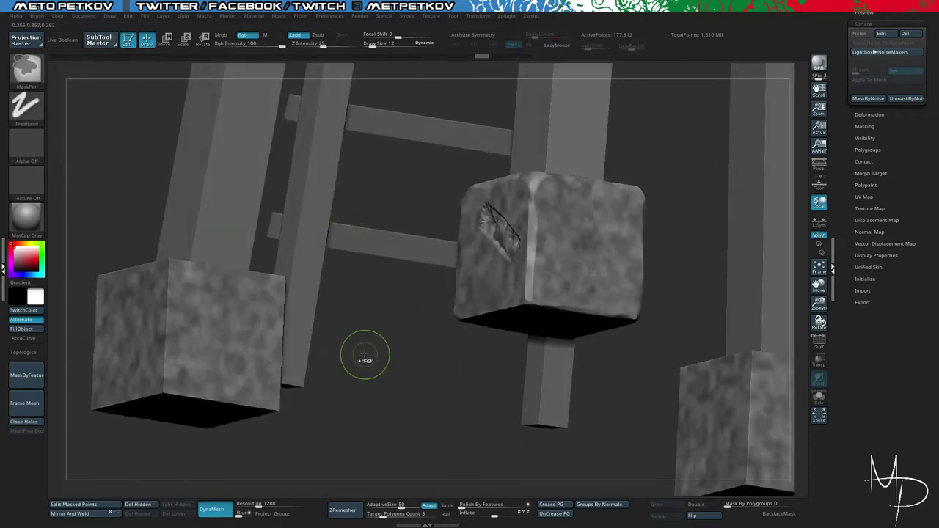
Step: Choose the DamStandard brush and bring the worn footing block into view with the rest of the tower shown
{"action": "mouse_move", "coordinate": [362, 343]}
{"action": "left_mouse_down", "text": "shift"}
{"action": "mouse_move", "coordinate": [386, 379]}
{"action": "mouse_move", "coordinate": [299, 295]}
{"action": "mouse_move", "coordinate": [341, 348]}
{"action": "mouse_move", "coordinate": [366, 352]}
{"action": "left_mouse_up", "text": "shift"}
{"action": "left_click", "coordinate": [30, 76]}
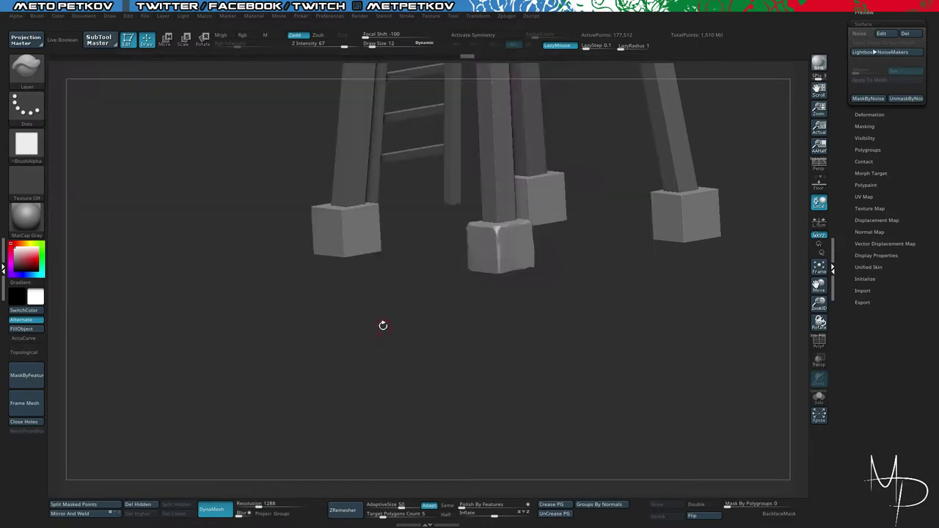
{"action": "key", "text": "b"}
{"action": "key", "text": "alt+s"}
{"action": "key", "text": "b"}
{"action": "key", "text": "d"}
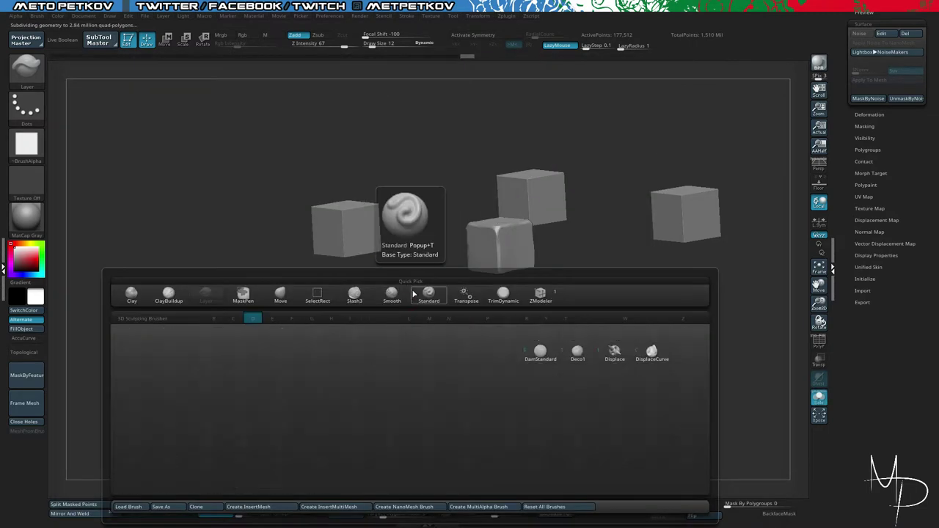
{"action": "key", "text": "s"}
{"action": "key", "text": "alt+s"}
{"action": "left_click_drag", "start_coordinate": [413, 290], "coordinate": [456, 311]}
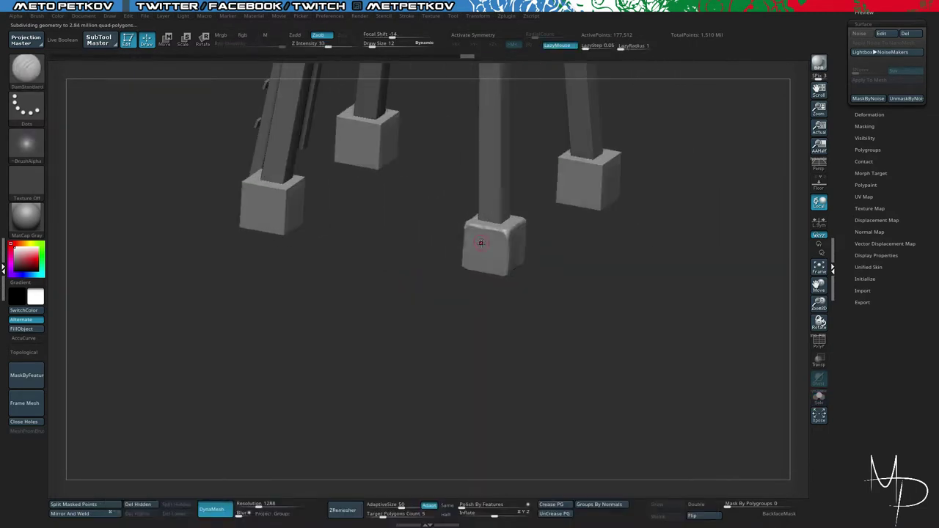
Step: Undo a test DamStandard stroke on the worn footing block and mask the footing blocks by the surface noise
{"action": "left_click_drag", "start_coordinate": [480, 244], "coordinate": [502, 266]}
{"action": "key", "text": "ctrl+z"}
{"action": "left_click_drag", "start_coordinate": [518, 337], "coordinate": [543, 364]}
{"action": "left_click", "coordinate": [866, 99]}
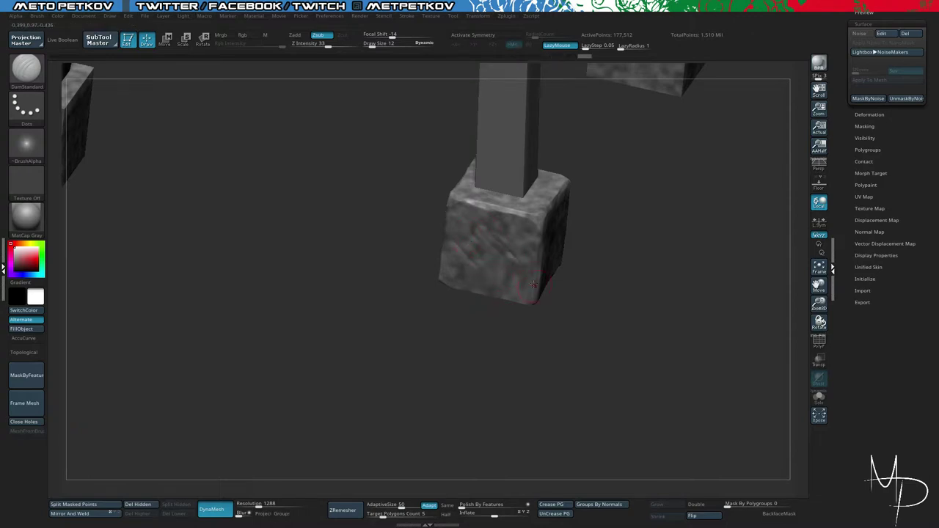
Step: Clear the noise mask, quick-save the project, and smooth the diagonal scratches on the worn footing block's side face
{"action": "mouse_move", "coordinate": [290, 146]}
{"action": "left_mouse_down", "text": "ctrl"}
{"action": "mouse_move", "coordinate": [340, 195]}
{"action": "mouse_move", "coordinate": [324, 212]}
{"action": "mouse_move", "coordinate": [279, 207]}
{"action": "mouse_move", "coordinate": [319, 228]}
{"action": "left_mouse_up", "text": "ctrl"}
{"action": "key", "text": "9"}
{"action": "left_click_drag", "start_coordinate": [481, 229], "coordinate": [503, 252], "text": "shift"}
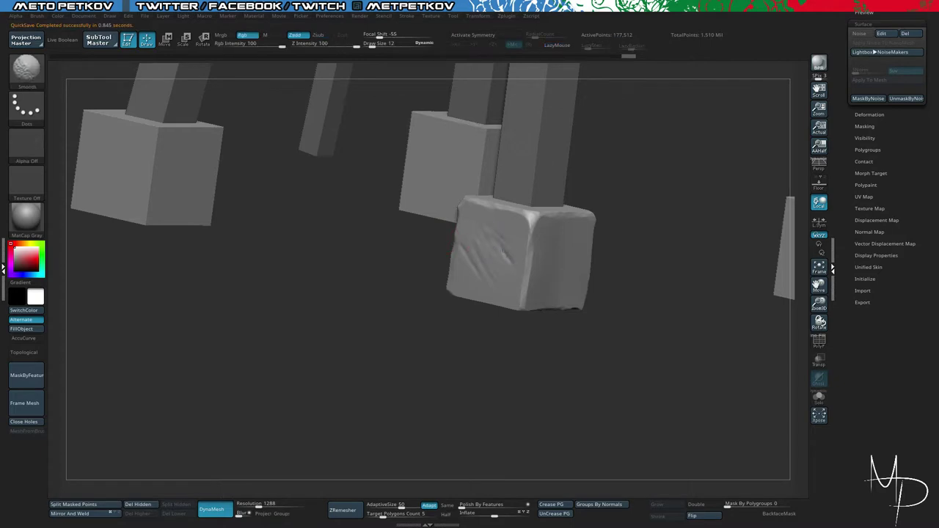
{"action": "mouse_move", "coordinate": [533, 322]}
{"action": "left_mouse_down"}
{"action": "mouse_move", "coordinate": [561, 374]}
{"action": "mouse_move", "coordinate": [495, 366]}
{"action": "left_mouse_up"}
{"action": "left_click_drag", "start_coordinate": [476, 310], "coordinate": [484, 246], "text": "shift"}
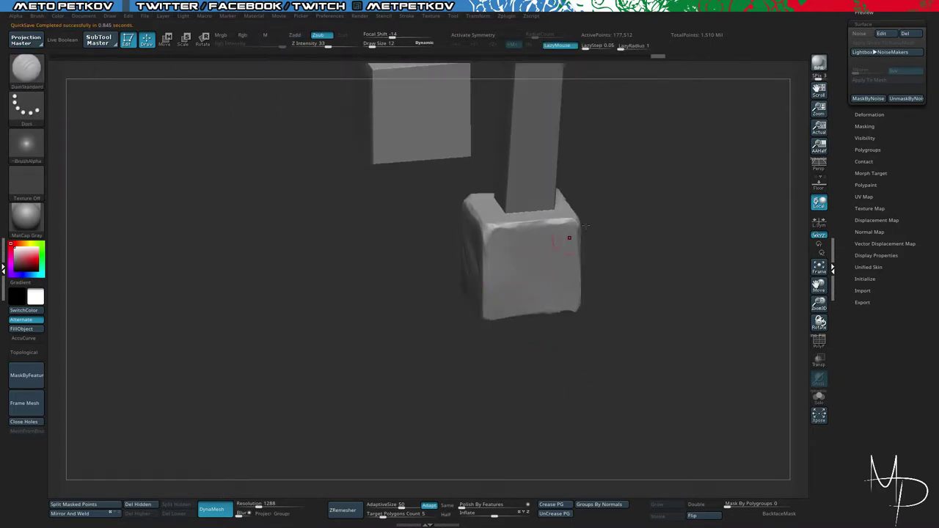
Step: Mask the footing blocks by the surface noise, scratch crossing DamStandard grooves into the worn block's next side face, and clear the mask
{"action": "left_click", "coordinate": [878, 101]}
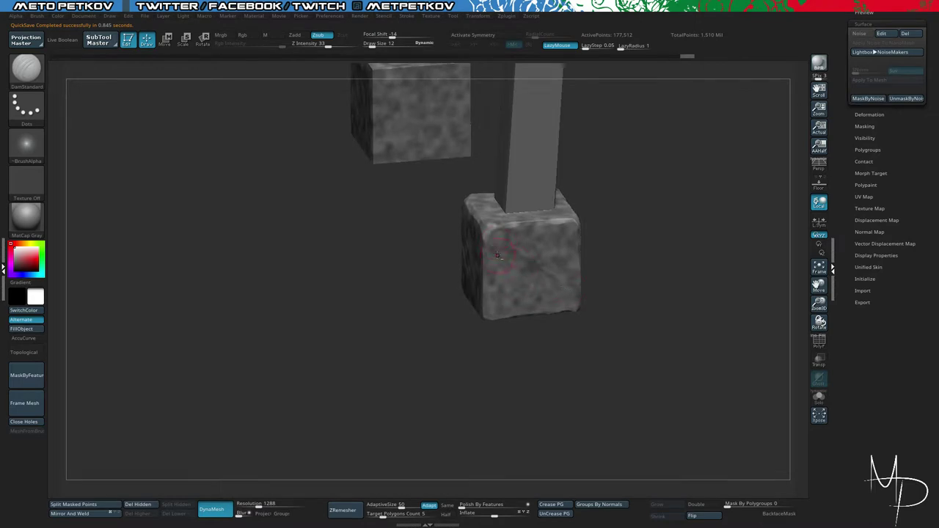
{"action": "key", "text": "ctrl+z"}
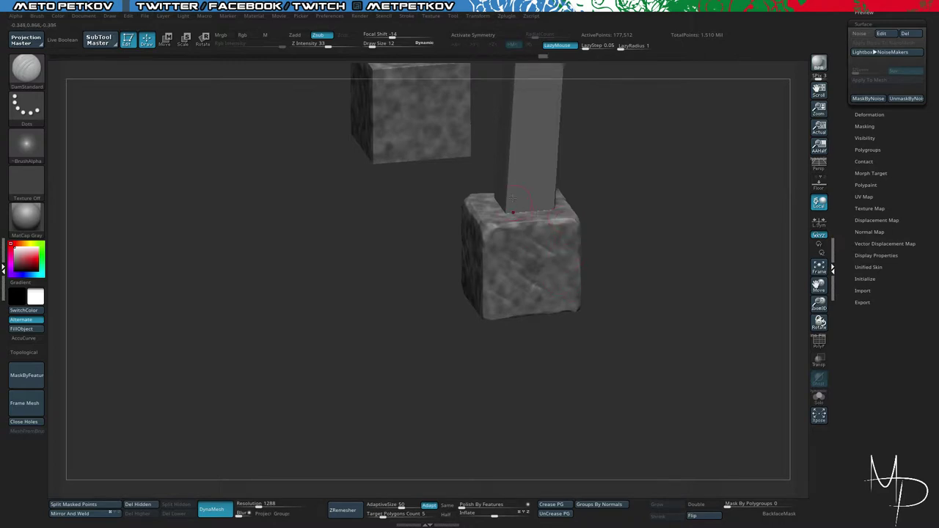
{"action": "left_click_drag", "start_coordinate": [373, 216], "coordinate": [316, 211], "text": "ctrl"}
Step: Smooth the crossing grooves into faint marks and check the worn block's side faces
{"action": "left_click_drag", "start_coordinate": [393, 246], "coordinate": [346, 254]}
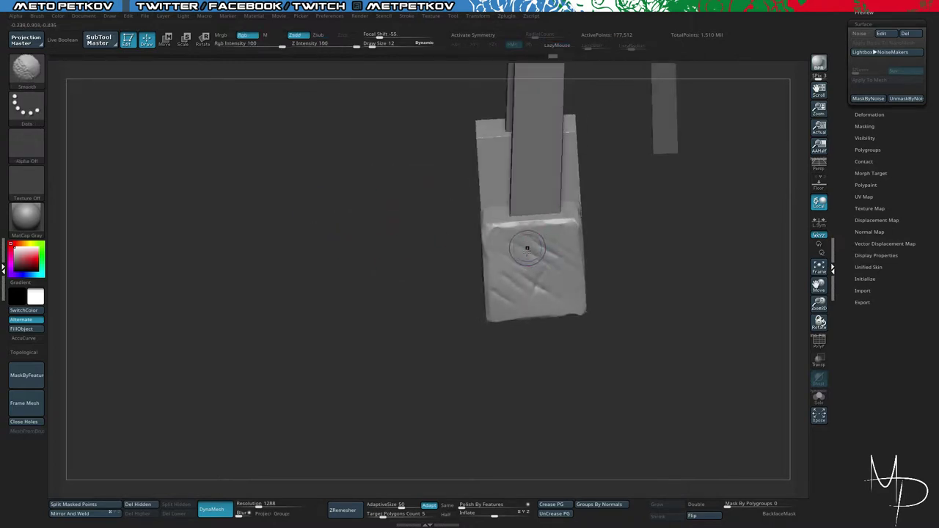
{"action": "left_click_drag", "start_coordinate": [528, 251], "coordinate": [538, 251], "text": "shift"}
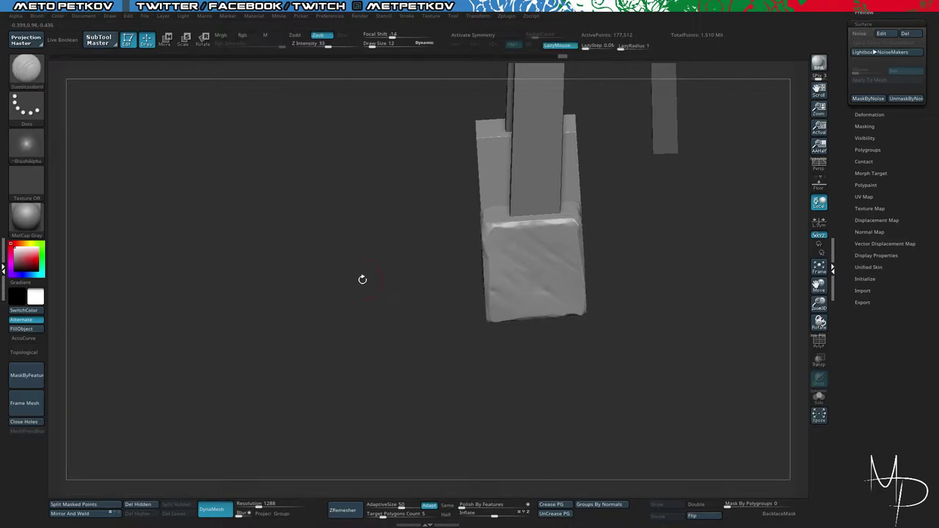
{"action": "mouse_move", "coordinate": [360, 279]}
{"action": "left_mouse_down"}
{"action": "mouse_move", "coordinate": [388, 294]}
{"action": "mouse_move", "coordinate": [353, 282]}
{"action": "mouse_move", "coordinate": [349, 221]}
{"action": "mouse_move", "coordinate": [336, 259]}
{"action": "mouse_move", "coordinate": [361, 289]}
{"action": "mouse_move", "coordinate": [333, 277]}
{"action": "left_mouse_up"}
{"action": "mouse_move", "coordinate": [422, 240]}
{"action": "left_mouse_down"}
{"action": "mouse_move", "coordinate": [414, 253]}
{"action": "mouse_move", "coordinate": [421, 250]}
{"action": "left_mouse_up"}
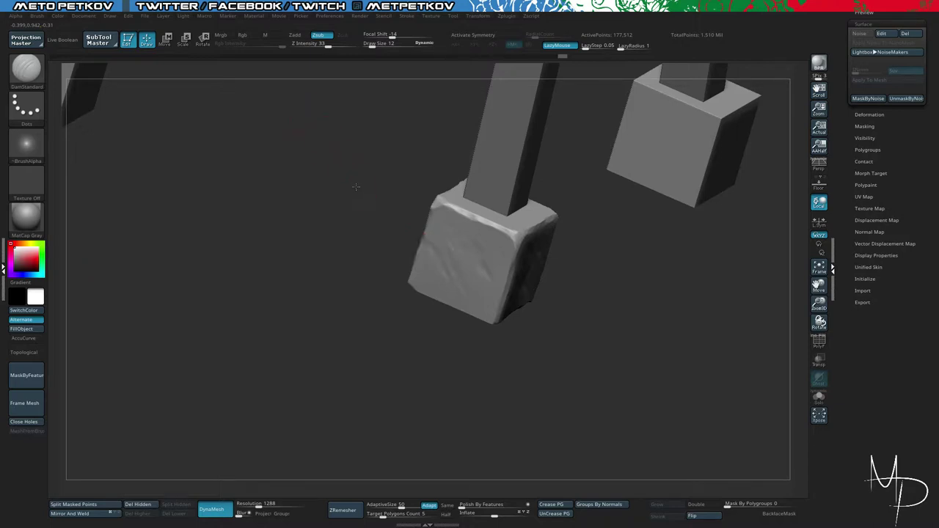
Step: Solo the footing blocks and isolate the worn block by hiding the other three
{"action": "left_click_drag", "start_coordinate": [355, 187], "coordinate": [447, 168]}
{"action": "mouse_move", "coordinate": [690, 241]}
{"action": "left_mouse_down"}
{"action": "mouse_move", "coordinate": [661, 265]}
{"action": "mouse_move", "coordinate": [679, 246]}
{"action": "left_mouse_up"}
{"action": "mouse_move", "coordinate": [669, 290]}
{"action": "left_mouse_down", "text": "alt"}
{"action": "mouse_move", "coordinate": [643, 197]}
{"action": "mouse_move", "coordinate": [577, 227]}
{"action": "mouse_move", "coordinate": [616, 325]}
{"action": "mouse_move", "coordinate": [559, 300]}
{"action": "mouse_move", "coordinate": [524, 303]}
{"action": "mouse_move", "coordinate": [522, 254]}
{"action": "mouse_move", "coordinate": [522, 296]}
{"action": "mouse_move", "coordinate": [538, 299]}
{"action": "mouse_move", "coordinate": [526, 270]}
{"action": "mouse_move", "coordinate": [541, 293]}
{"action": "mouse_move", "coordinate": [539, 248]}
{"action": "mouse_move", "coordinate": [530, 272]}
{"action": "mouse_move", "coordinate": [519, 227]}
{"action": "left_mouse_up", "text": "alt"}
{"action": "left_click", "coordinate": [576, 226]}
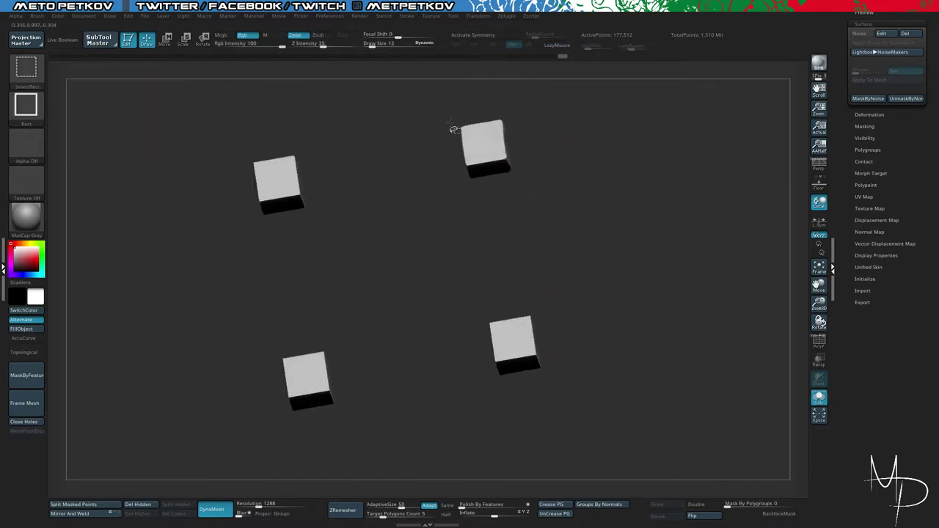
{"action": "mouse_move", "coordinate": [423, 105]}
{"action": "left_mouse_down", "text": "ctrl+shift"}
{"action": "mouse_move", "coordinate": [561, 207]}
{"action": "mouse_move", "coordinate": [525, 192]}
{"action": "mouse_move", "coordinate": [524, 205]}
{"action": "mouse_move", "coordinate": [583, 298]}
{"action": "mouse_move", "coordinate": [625, 324]}
{"action": "mouse_move", "coordinate": [636, 313]}
{"action": "left_mouse_up", "text": "ctrl+shift"}
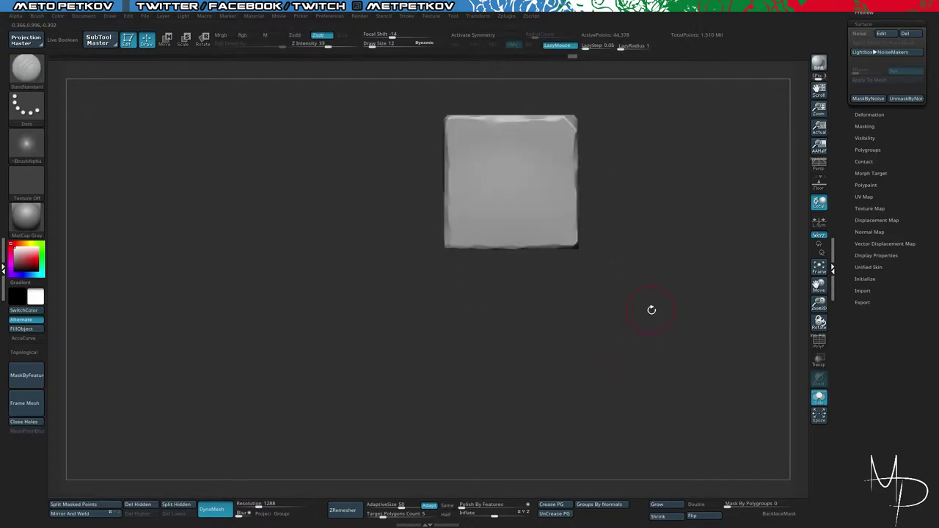
Step: Cut diagonal DamStandard grooves into the isolated block's underside through a noise mask, undoing the first stroke, and clear the mask
{"action": "left_click", "coordinate": [860, 98]}
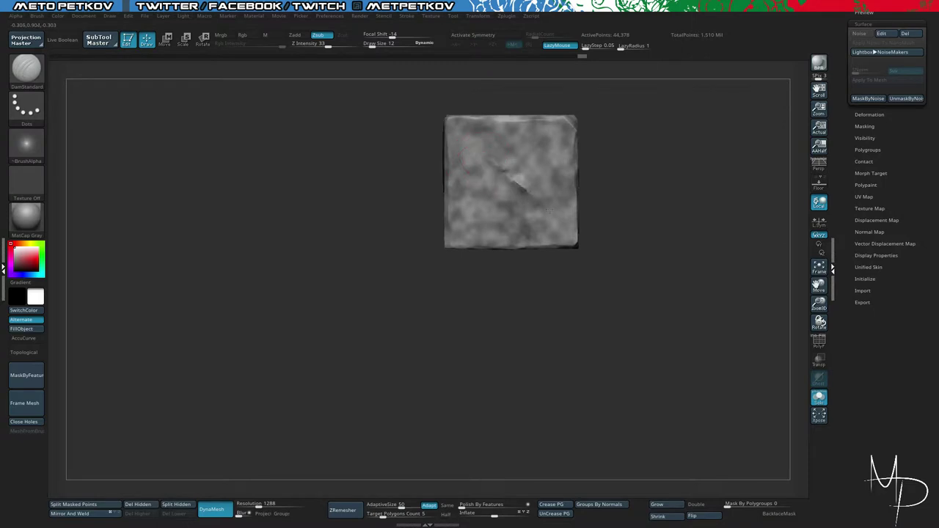
{"action": "left_click_drag", "start_coordinate": [549, 210], "coordinate": [557, 218]}
{"action": "key", "text": "ctrl+z"}
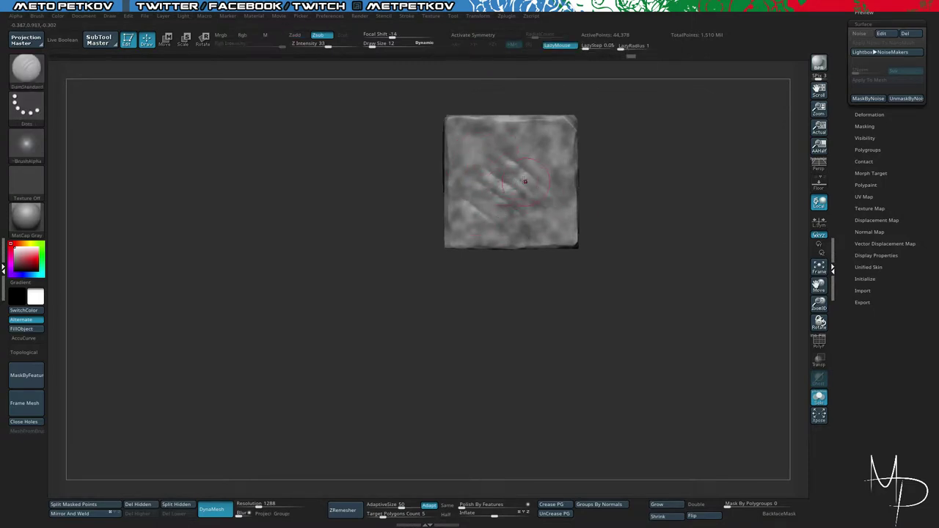
{"action": "mouse_move", "coordinate": [361, 163]}
{"action": "left_mouse_down", "text": "ctrl"}
{"action": "mouse_move", "coordinate": [344, 159]}
{"action": "mouse_move", "coordinate": [433, 144]}
{"action": "mouse_move", "coordinate": [331, 144]}
{"action": "mouse_move", "coordinate": [376, 165]}
{"action": "left_mouse_up", "text": "ctrl"}
Step: Soften the diagonal grooves with repeated Smooth strokes, checking the block from several angles
{"action": "left_click_drag", "start_coordinate": [500, 155], "coordinate": [536, 188], "text": "shift"}
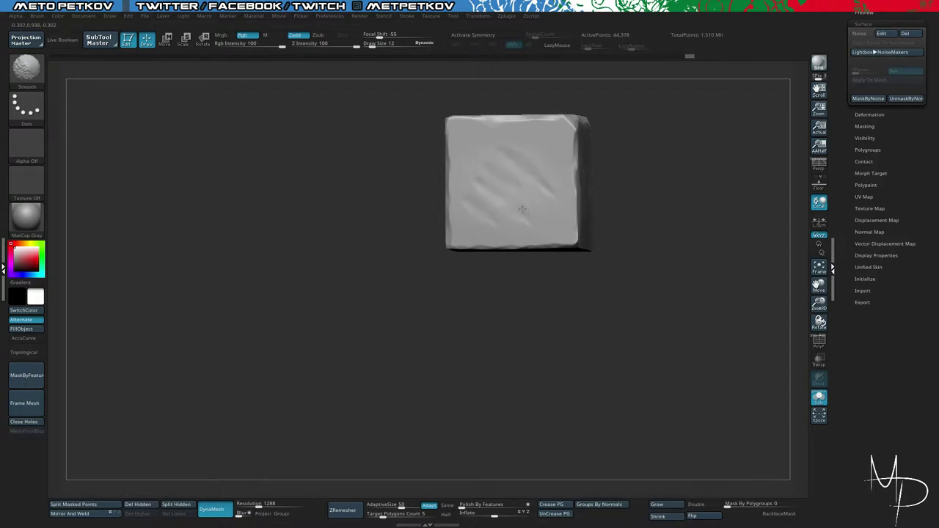
{"action": "mouse_move", "coordinate": [349, 163]}
{"action": "left_mouse_down"}
{"action": "mouse_move", "coordinate": [415, 176]}
{"action": "mouse_move", "coordinate": [385, 152]}
{"action": "mouse_move", "coordinate": [411, 168]}
{"action": "left_mouse_up"}
{"action": "left_click_drag", "start_coordinate": [573, 240], "coordinate": [368, 259]}
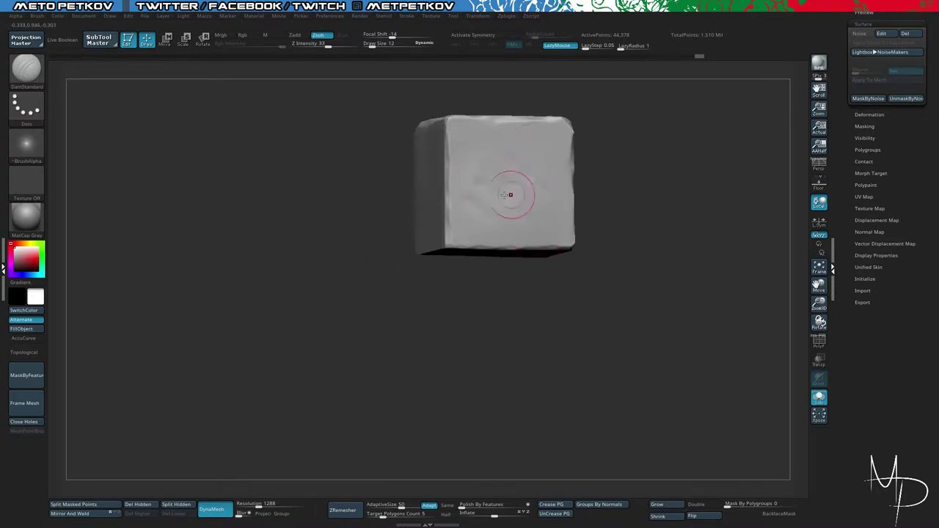
{"action": "mouse_move", "coordinate": [418, 195]}
{"action": "left_mouse_down"}
{"action": "mouse_move", "coordinate": [361, 173]}
{"action": "mouse_move", "coordinate": [351, 180]}
{"action": "mouse_move", "coordinate": [364, 187]}
{"action": "left_mouse_up"}
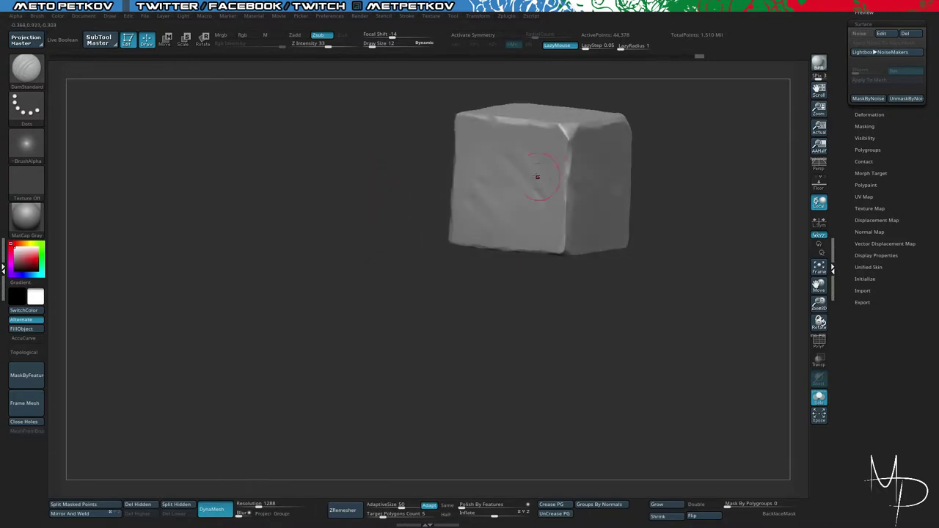
{"action": "mouse_move", "coordinate": [525, 168]}
{"action": "left_mouse_down", "text": "shift"}
{"action": "mouse_move", "coordinate": [523, 181]}
{"action": "mouse_move", "coordinate": [511, 164]}
{"action": "left_mouse_up", "text": "shift"}
{"action": "left_click_drag", "start_coordinate": [380, 185], "coordinate": [405, 197]}
{"action": "left_click_drag", "start_coordinate": [516, 180], "coordinate": [511, 173], "text": "shift"}
{"action": "mouse_move", "coordinate": [586, 293]}
{"action": "left_mouse_down"}
{"action": "mouse_move", "coordinate": [638, 310]}
{"action": "mouse_move", "coordinate": [595, 301]}
{"action": "left_mouse_up"}
Step: Mask the isolated block by the surface noise and choose the Displace brush
{"action": "left_click", "coordinate": [876, 98]}
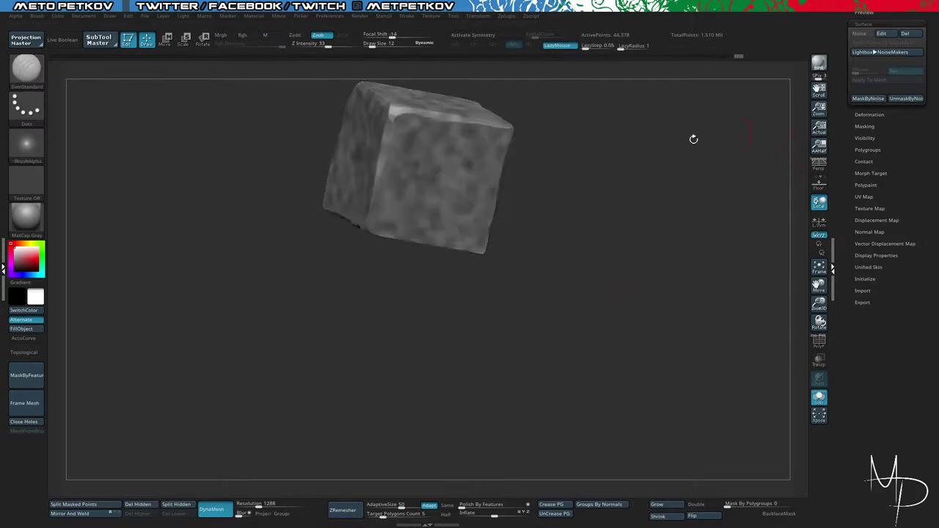
{"action": "key", "text": "b"}
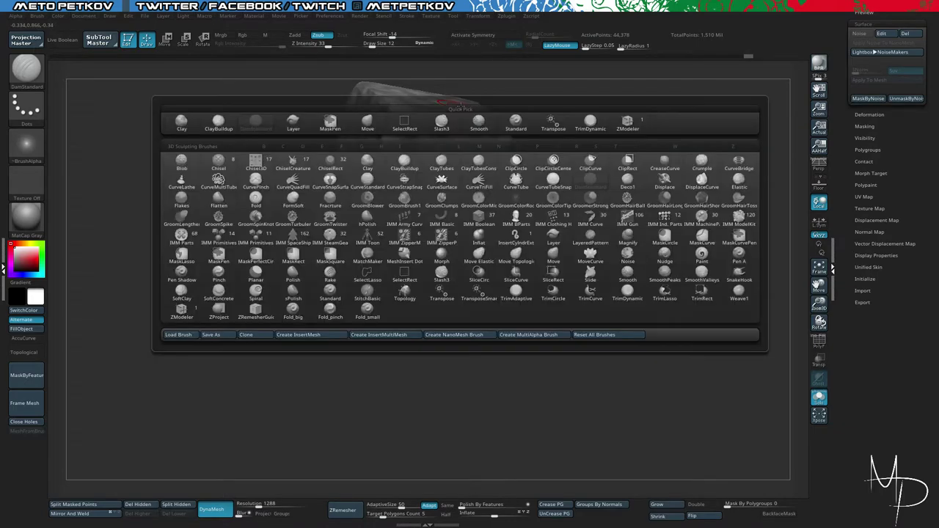
{"action": "key", "text": "s"}
{"action": "key", "text": "t"}
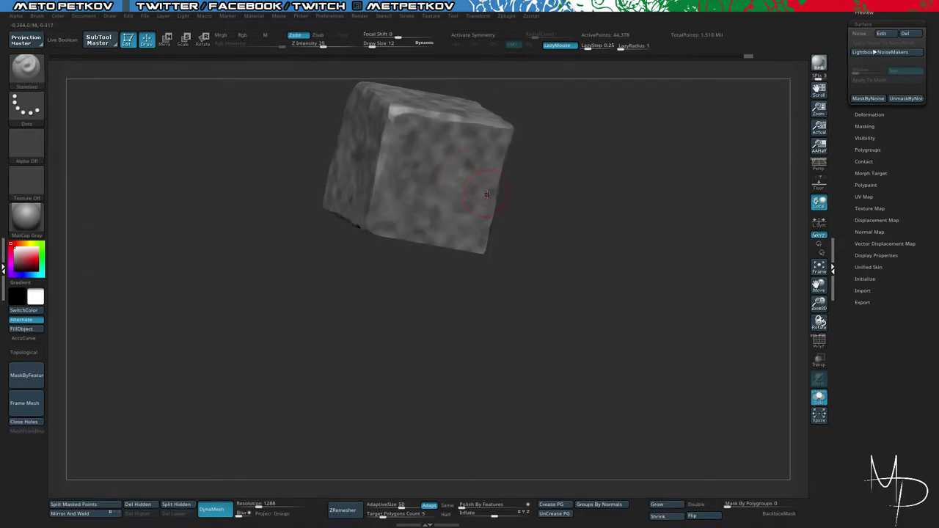
{"action": "key", "text": "b"}
{"action": "key", "text": "d"}
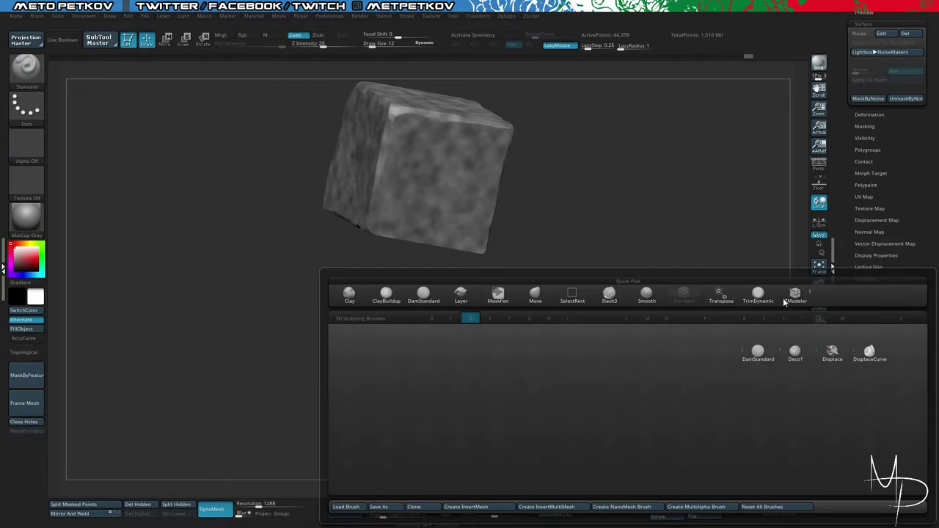
{"action": "key", "text": "i"}
Step: Try a rough Displace patch in the middle of the masked block face, inspect it unmasked, and undo it
{"action": "left_click_drag", "start_coordinate": [575, 255], "coordinate": [537, 232]}
{"action": "mouse_move", "coordinate": [424, 165]}
{"action": "left_mouse_down"}
{"action": "mouse_move", "coordinate": [438, 180]}
{"action": "mouse_move", "coordinate": [389, 197]}
{"action": "left_mouse_up"}
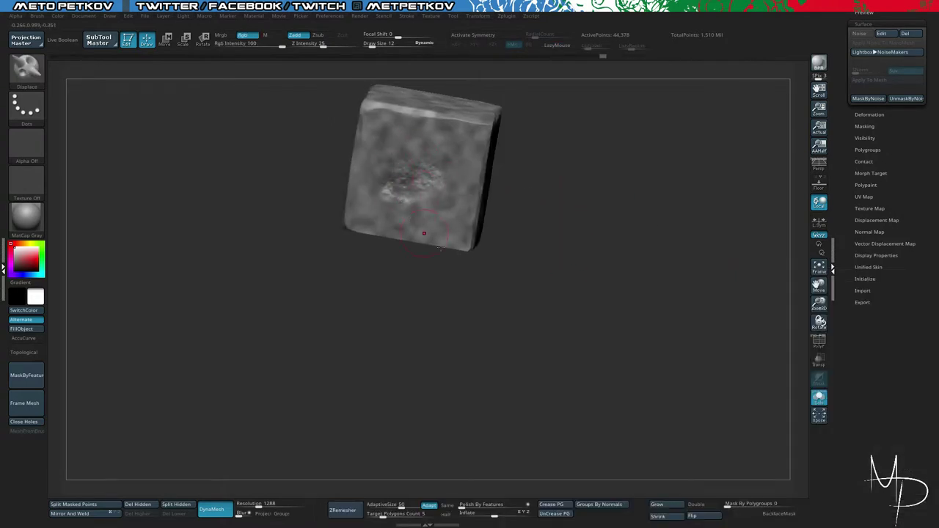
{"action": "mouse_move", "coordinate": [547, 326]}
{"action": "left_mouse_down", "text": "ctrl"}
{"action": "mouse_move", "coordinate": [528, 302]}
{"action": "mouse_move", "coordinate": [556, 304]}
{"action": "mouse_move", "coordinate": [538, 302]}
{"action": "left_mouse_up", "text": "ctrl"}
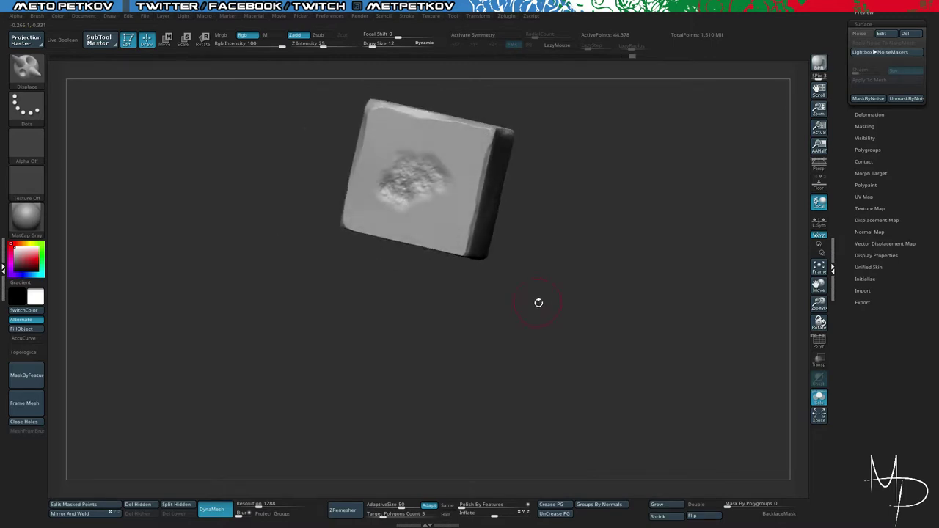
{"action": "key", "text": "ctrl+z"}
{"action": "key", "text": "ctrl+z"}
{"action": "key", "text": "ctrl+z"}
{"action": "key", "text": "ctrl+z"}
{"action": "key", "text": "ctrl+z"}
{"action": "key", "text": "ctrl+z"}
{"action": "key", "text": "ctrl+z"}
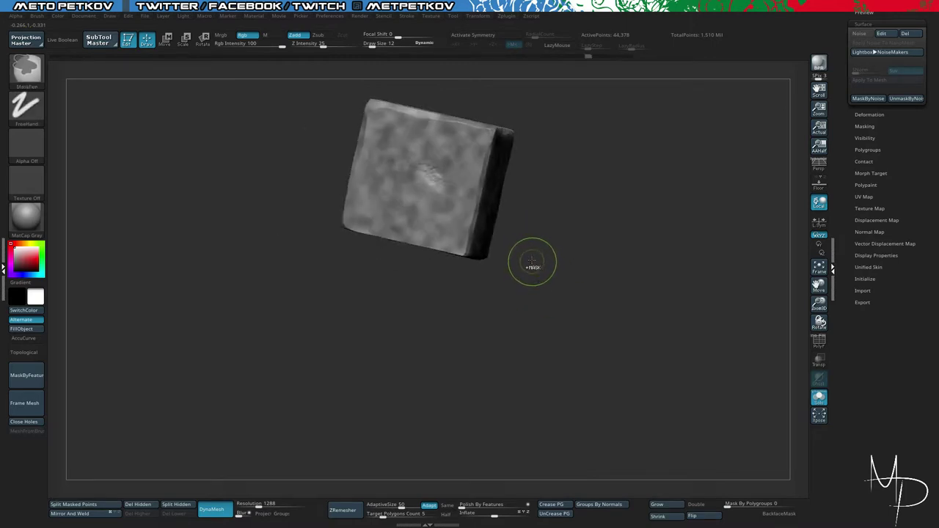
{"action": "key", "text": "ctrl+z"}
Step: Reveal all footing blocks, store their shape as a morph target, and isolate the worn block again
{"action": "mouse_move", "coordinate": [558, 302]}
{"action": "left_mouse_down"}
{"action": "mouse_move", "coordinate": [587, 320]}
{"action": "mouse_move", "coordinate": [661, 307]}
{"action": "left_mouse_up"}
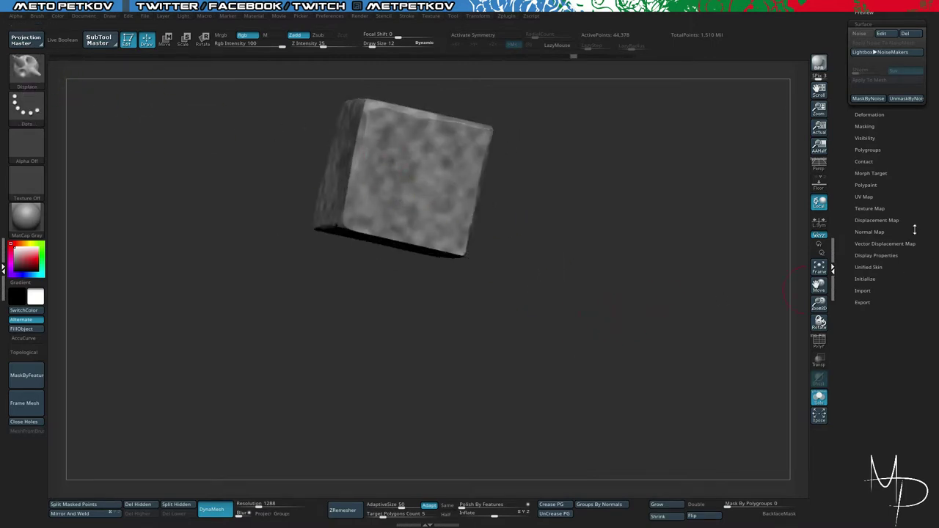
{"action": "left_click_drag", "start_coordinate": [861, 176], "coordinate": [861, 174]}
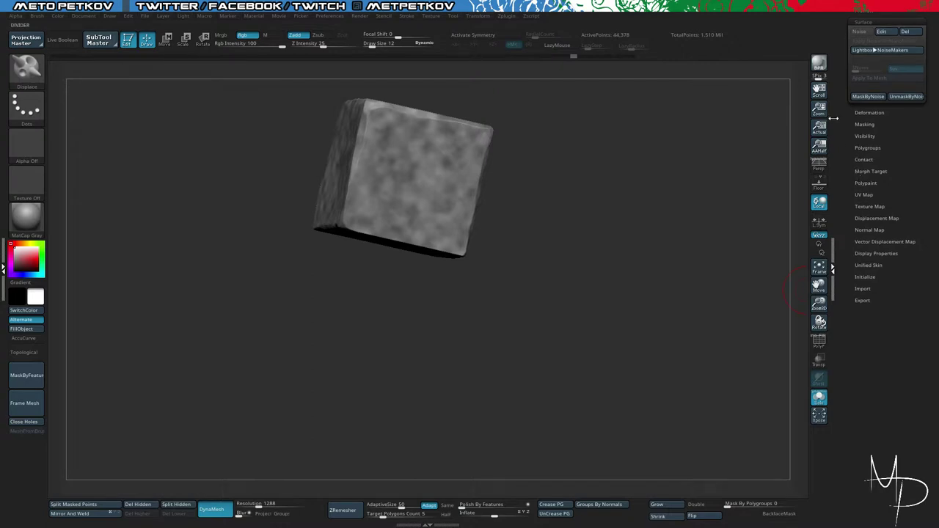
{"action": "left_click", "coordinate": [863, 171]}
{"action": "left_click", "coordinate": [697, 174], "text": "ctrl+shift"}
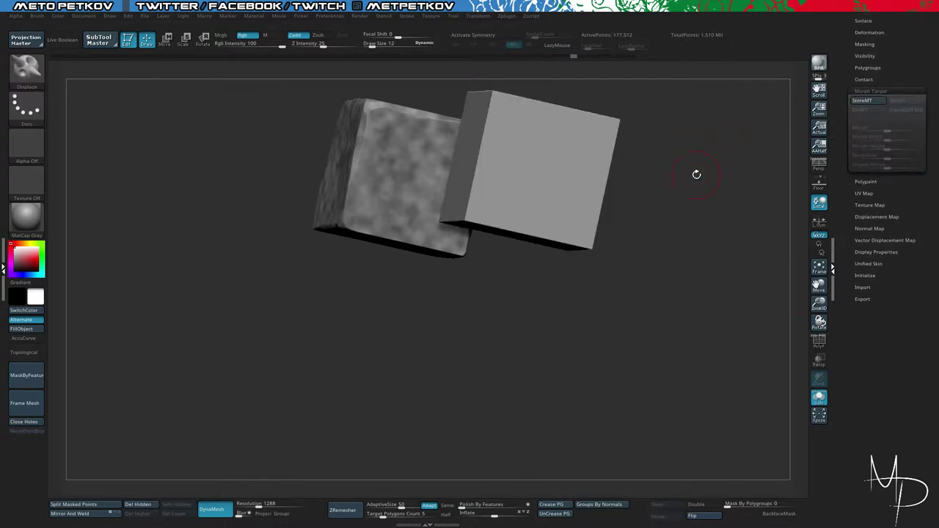
{"action": "left_click", "coordinate": [865, 102]}
{"action": "mouse_move", "coordinate": [722, 220]}
{"action": "left_mouse_down"}
{"action": "mouse_move", "coordinate": [708, 275]}
{"action": "mouse_move", "coordinate": [673, 267]}
{"action": "mouse_move", "coordinate": [688, 275]}
{"action": "mouse_move", "coordinate": [696, 340]}
{"action": "left_mouse_up"}
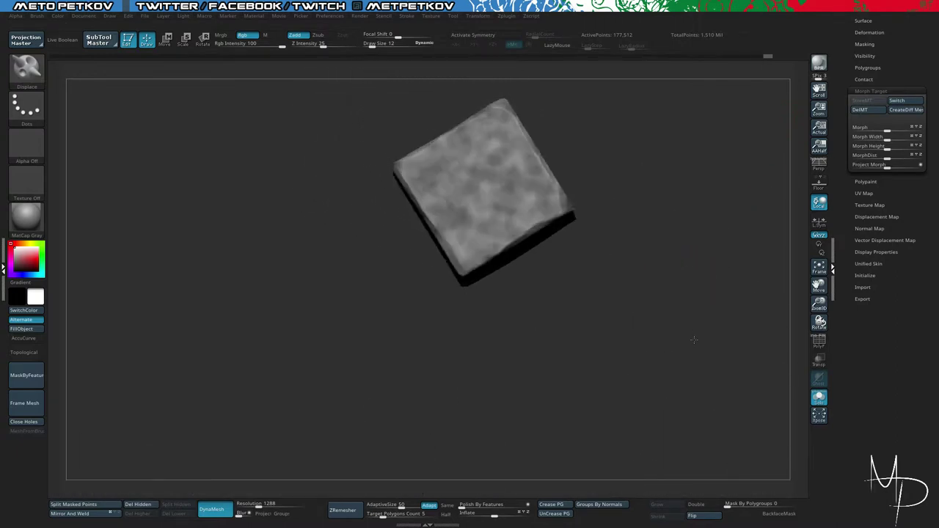
{"action": "mouse_move", "coordinate": [370, 113]}
{"action": "left_mouse_down", "text": "ctrl+shift"}
{"action": "mouse_move", "coordinate": [472, 220]}
{"action": "mouse_move", "coordinate": [509, 220]}
{"action": "mouse_move", "coordinate": [595, 303]}
{"action": "mouse_move", "coordinate": [607, 339]}
{"action": "mouse_move", "coordinate": [565, 227]}
{"action": "mouse_move", "coordinate": [627, 232]}
{"action": "mouse_move", "coordinate": [415, 304]}
{"action": "mouse_move", "coordinate": [327, 280]}
{"action": "mouse_move", "coordinate": [331, 214]}
{"action": "mouse_move", "coordinate": [371, 272]}
{"action": "left_mouse_up", "text": "ctrl+shift"}
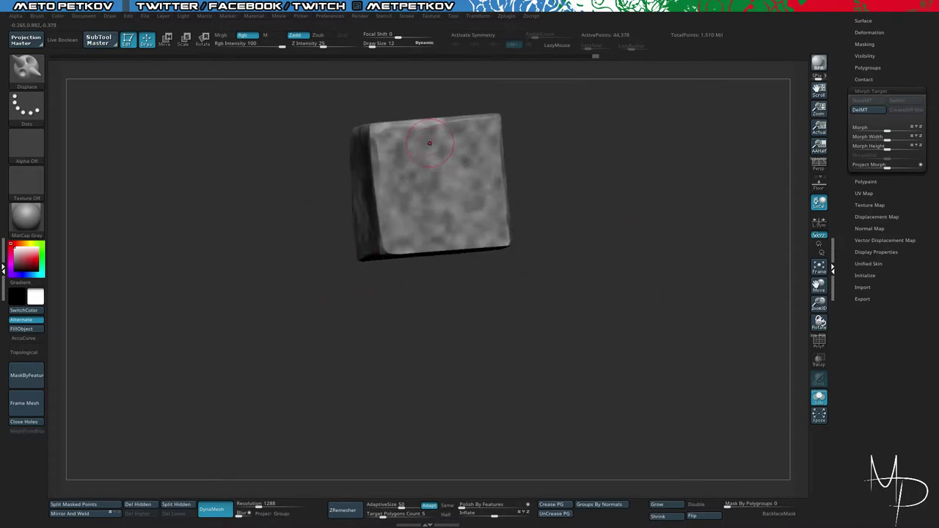
Step: Paint a large rough patch over the masked block face with the Displace brush and clear the mask
{"action": "mouse_move", "coordinate": [438, 141]}
{"action": "left_mouse_down"}
{"action": "mouse_move", "coordinate": [468, 175]}
{"action": "mouse_move", "coordinate": [444, 160]}
{"action": "mouse_move", "coordinate": [463, 180]}
{"action": "mouse_move", "coordinate": [410, 176]}
{"action": "mouse_move", "coordinate": [446, 199]}
{"action": "mouse_move", "coordinate": [399, 178]}
{"action": "mouse_move", "coordinate": [421, 163]}
{"action": "left_mouse_up"}
{"action": "left_click_drag", "start_coordinate": [470, 218], "coordinate": [470, 200]}
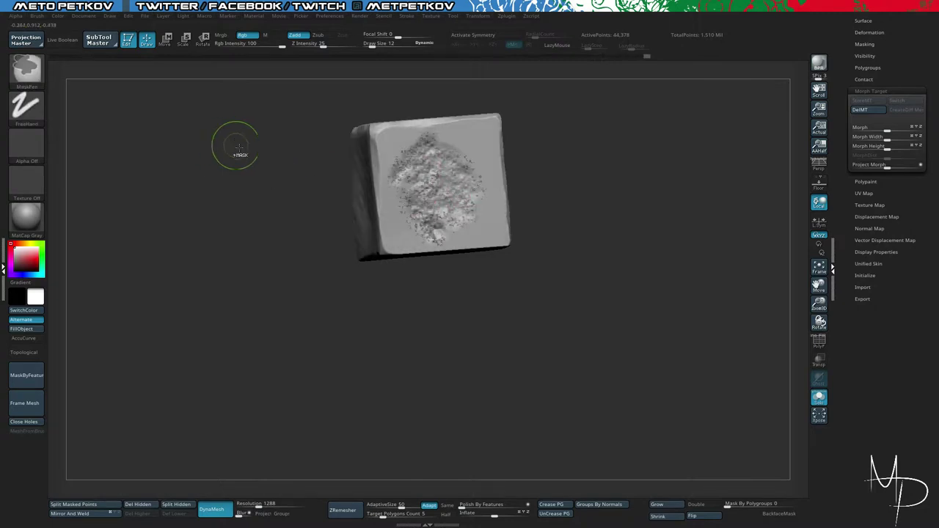
{"action": "mouse_move", "coordinate": [239, 154]}
{"action": "left_mouse_down"}
{"action": "mouse_move", "coordinate": [289, 206]}
{"action": "mouse_move", "coordinate": [283, 195]}
{"action": "left_mouse_up"}
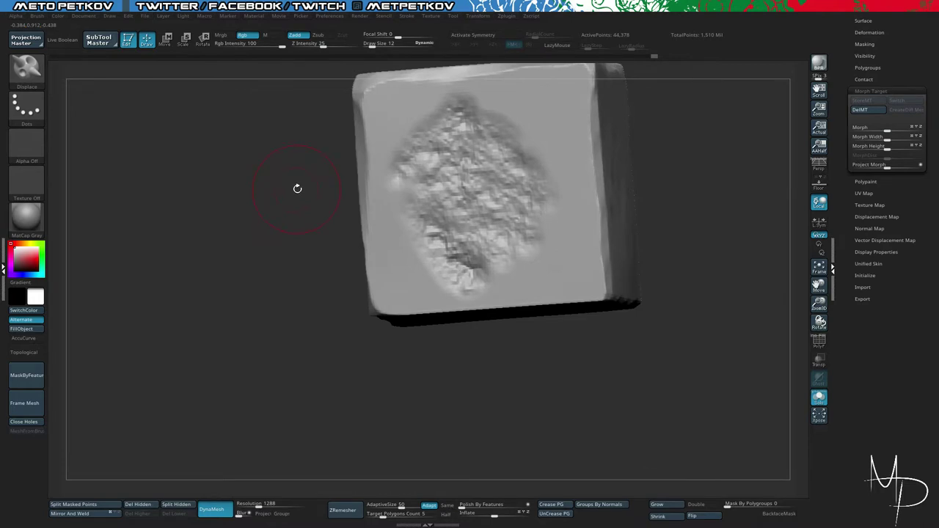
Step: Choose the Morph brush at draw size 6 and restore the surface along the rough patch's upper edge
{"action": "key", "text": "b"}
{"action": "key", "text": "m"}
{"action": "key", "text": "o"}
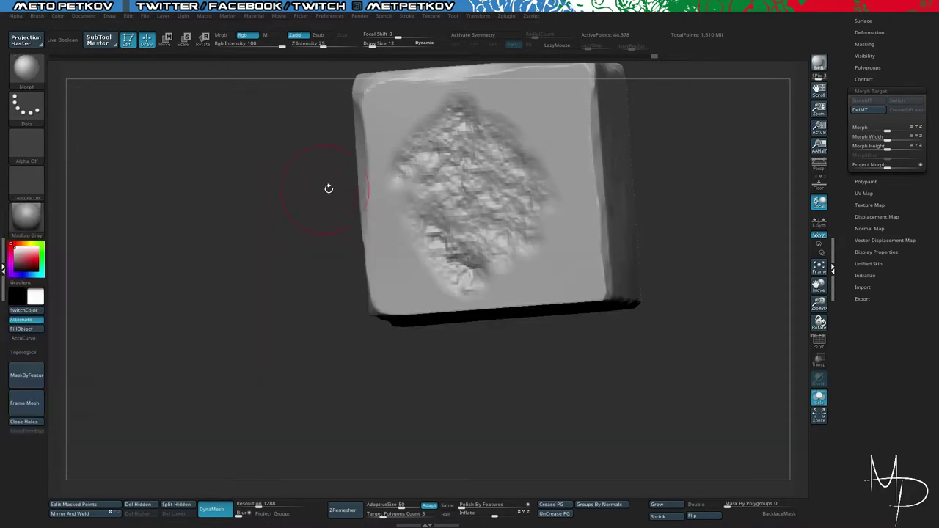
{"action": "left_click_drag", "start_coordinate": [284, 178], "coordinate": [296, 192]}
{"action": "key", "text": "space"}
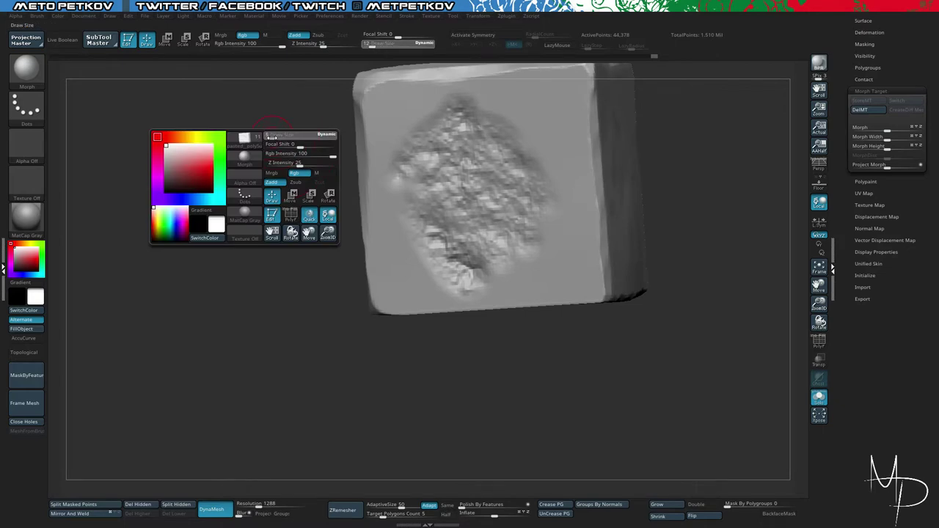
{"action": "left_click_drag", "start_coordinate": [271, 137], "coordinate": [272, 136]}
{"action": "left_click_drag", "start_coordinate": [258, 122], "coordinate": [289, 149], "text": "alt"}
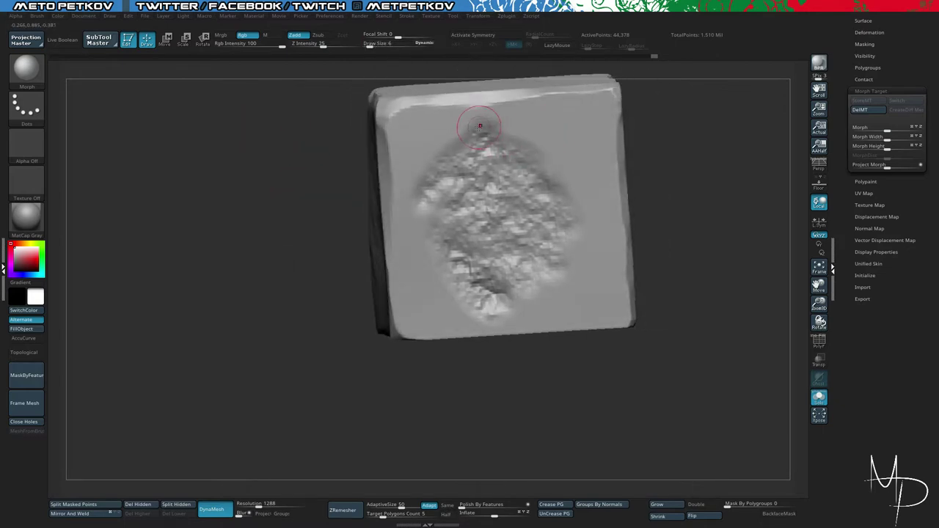
{"action": "left_click_drag", "start_coordinate": [480, 126], "coordinate": [522, 154]}
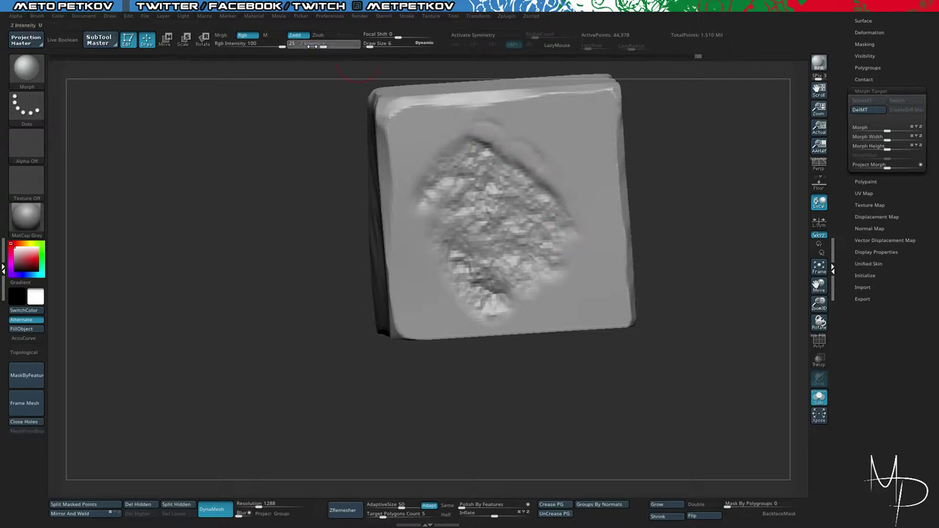
Step: Lower the Morph brush's Z Intensity to 3, enlarge it to draw size 17, and gradually fade the rough patch into the face
{"action": "left_click_drag", "start_coordinate": [304, 44], "coordinate": [301, 44]}
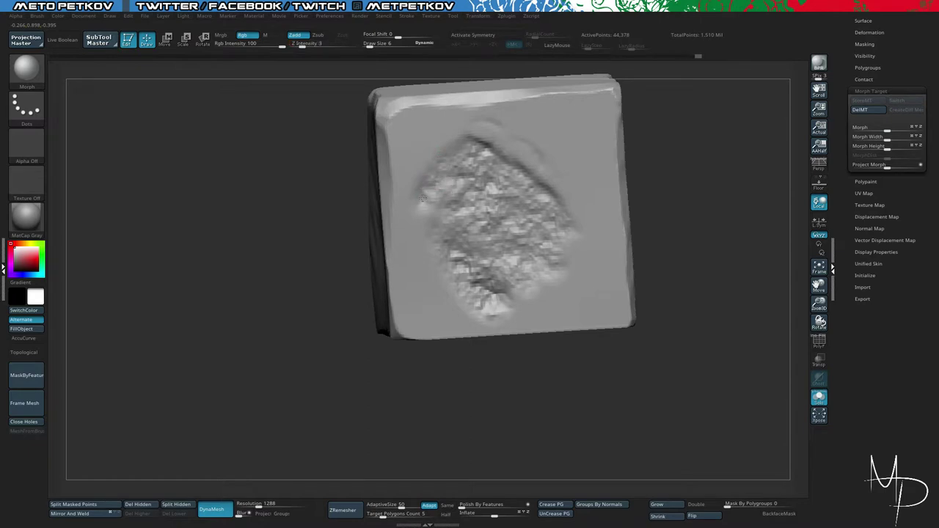
{"action": "key", "text": "space"}
{"action": "left_click_drag", "start_coordinate": [438, 203], "coordinate": [480, 215]}
{"action": "key", "text": "space"}
{"action": "mouse_move", "coordinate": [476, 286]}
{"action": "left_mouse_down"}
{"action": "mouse_move", "coordinate": [466, 266]}
{"action": "mouse_move", "coordinate": [487, 295]}
{"action": "left_mouse_up"}
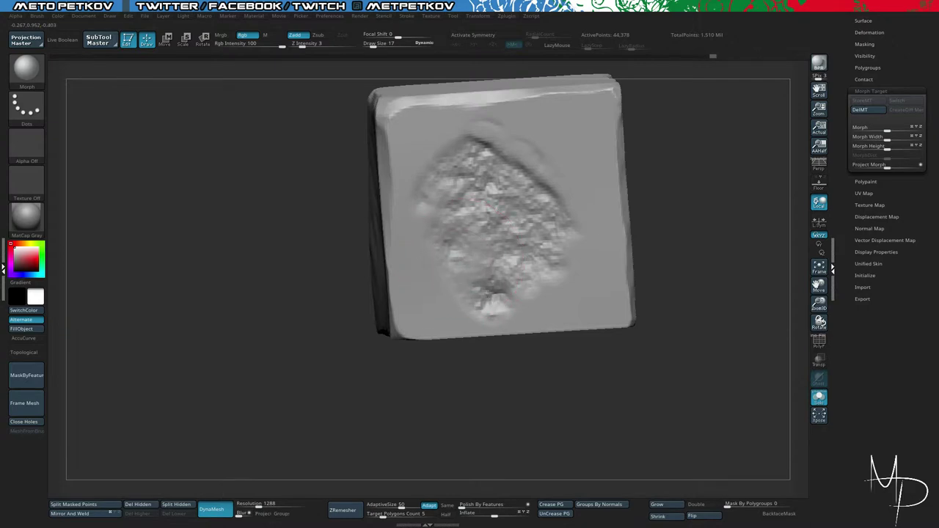
{"action": "mouse_move", "coordinate": [482, 224]}
{"action": "left_mouse_down"}
{"action": "mouse_move", "coordinate": [500, 180]}
{"action": "mouse_move", "coordinate": [484, 149]}
{"action": "mouse_move", "coordinate": [540, 192]}
{"action": "mouse_move", "coordinate": [531, 264]}
{"action": "mouse_move", "coordinate": [499, 182]}
{"action": "left_mouse_up"}
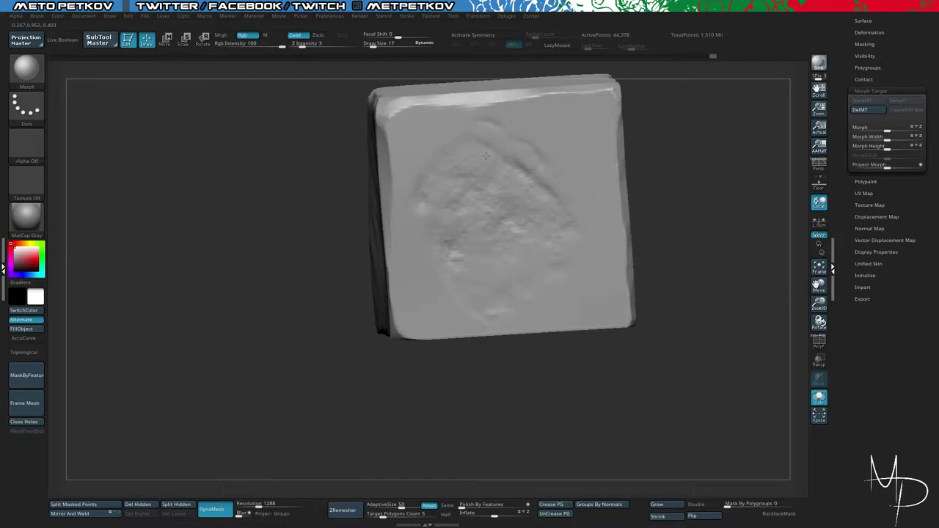
Step: Show the whole tower, reveal all footing blocks, and isolate an untouched block for sculpting
{"action": "mouse_move", "coordinate": [283, 199]}
{"action": "left_mouse_down", "text": "alt"}
{"action": "mouse_move", "coordinate": [172, 140]}
{"action": "mouse_move", "coordinate": [212, 165]}
{"action": "mouse_move", "coordinate": [232, 211]}
{"action": "mouse_move", "coordinate": [267, 217]}
{"action": "mouse_move", "coordinate": [226, 208]}
{"action": "mouse_move", "coordinate": [266, 226]}
{"action": "mouse_move", "coordinate": [309, 230]}
{"action": "mouse_move", "coordinate": [316, 273]}
{"action": "left_mouse_up", "text": "alt"}
{"action": "mouse_move", "coordinate": [494, 250]}
{"action": "left_mouse_down"}
{"action": "mouse_move", "coordinate": [493, 229]}
{"action": "mouse_move", "coordinate": [443, 196]}
{"action": "left_mouse_up"}
{"action": "mouse_move", "coordinate": [303, 212]}
{"action": "left_mouse_down", "text": "alt"}
{"action": "mouse_move", "coordinate": [271, 178]}
{"action": "mouse_move", "coordinate": [258, 189]}
{"action": "left_mouse_up", "text": "alt"}
{"action": "key", "text": "alt+shift+s"}
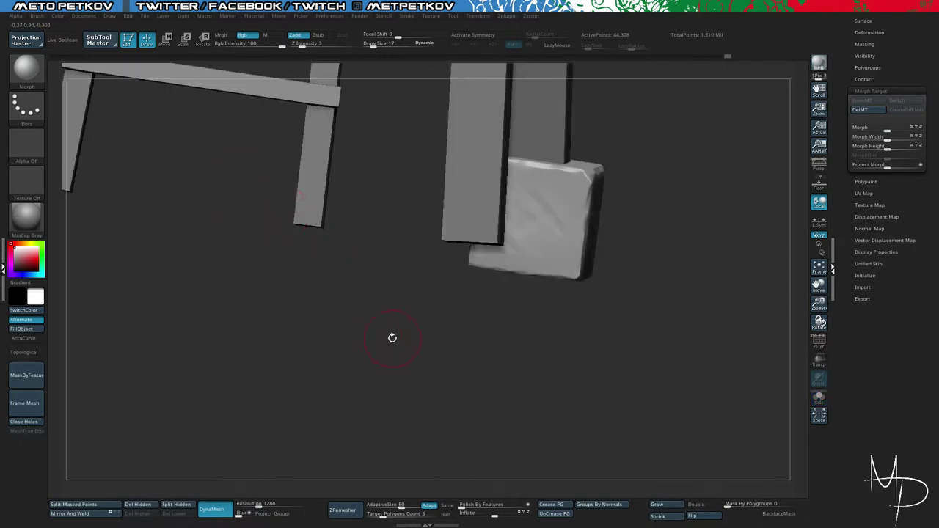
{"action": "mouse_move", "coordinate": [393, 338]}
{"action": "left_mouse_down", "text": "alt"}
{"action": "mouse_move", "coordinate": [408, 339]}
{"action": "mouse_move", "coordinate": [350, 323]}
{"action": "mouse_move", "coordinate": [395, 305]}
{"action": "mouse_move", "coordinate": [369, 319]}
{"action": "mouse_move", "coordinate": [383, 336]}
{"action": "left_mouse_up", "text": "alt"}
{"action": "left_click", "coordinate": [381, 320], "text": "ctrl+shift"}
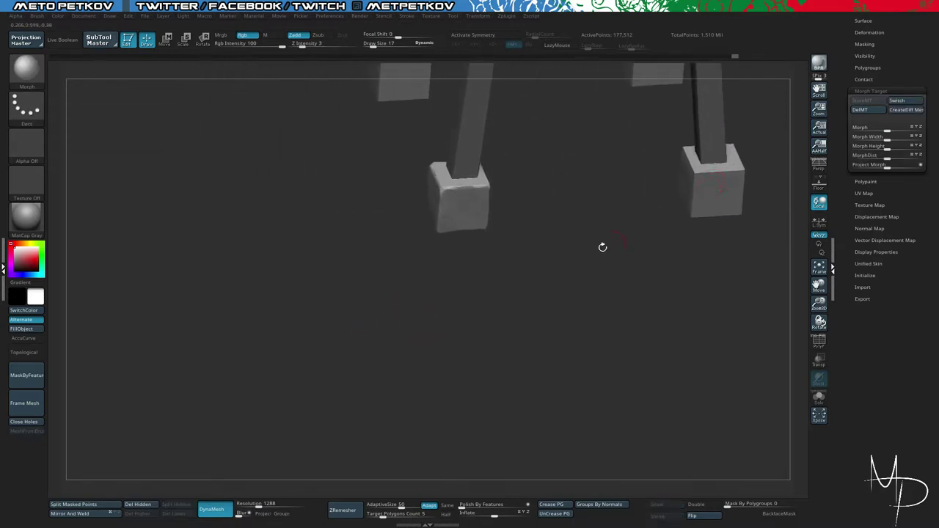
{"action": "left_click_drag", "start_coordinate": [602, 247], "coordinate": [554, 363], "text": "alt"}
{"action": "left_click_drag", "start_coordinate": [567, 146], "coordinate": [749, 294], "text": "ctrl+shift"}
{"action": "mouse_move", "coordinate": [617, 323]}
{"action": "left_mouse_down"}
{"action": "mouse_move", "coordinate": [650, 339]}
{"action": "mouse_move", "coordinate": [682, 377]}
{"action": "mouse_move", "coordinate": [667, 356]}
{"action": "mouse_move", "coordinate": [676, 335]}
{"action": "mouse_move", "coordinate": [683, 364]}
{"action": "mouse_move", "coordinate": [683, 326]}
{"action": "mouse_move", "coordinate": [714, 332]}
{"action": "mouse_move", "coordinate": [692, 328]}
{"action": "left_mouse_up"}
Step: Choose the TrimDynamic brush at draw size 7 and wear down the first sharp edge of the untouched block
{"action": "key", "text": "b"}
{"action": "key", "text": "t"}
{"action": "key", "text": "d"}
{"action": "key", "text": "space"}
{"action": "key", "text": "space"}
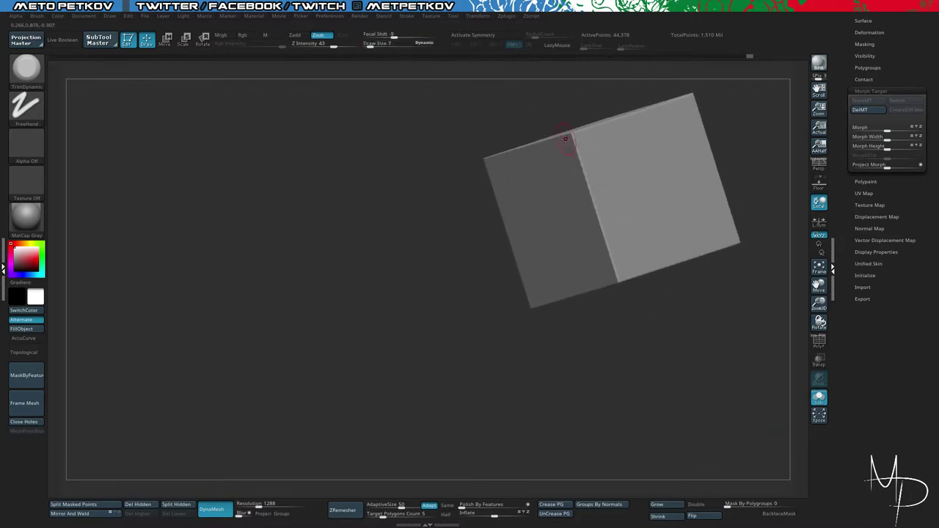
{"action": "left_click_drag", "start_coordinate": [574, 137], "coordinate": [620, 283]}
{"action": "left_click_drag", "start_coordinate": [629, 331], "coordinate": [603, 254]}
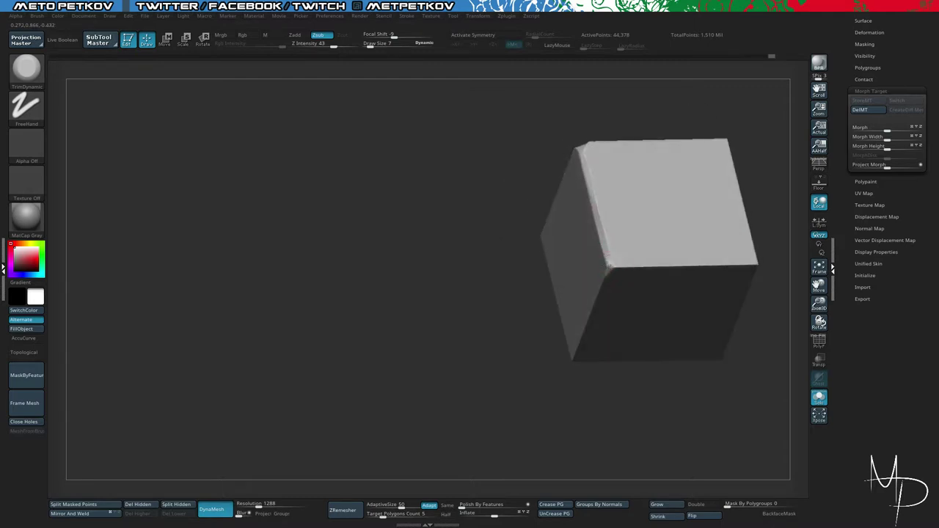
{"action": "left_click_drag", "start_coordinate": [601, 212], "coordinate": [599, 200]}
{"action": "left_click_drag", "start_coordinate": [539, 207], "coordinate": [471, 215]}
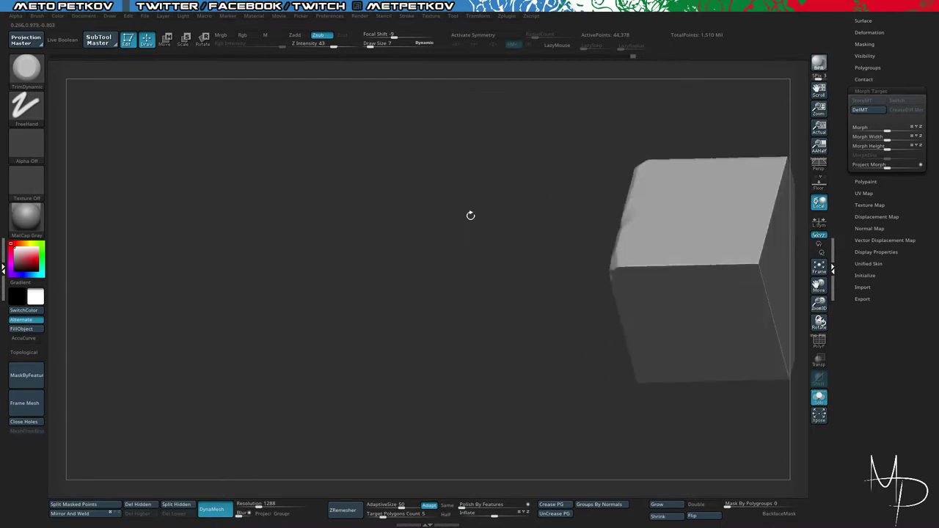
Step: Chip the adjoining edges around the same block face with irregular TrimDynamic strokes
{"action": "mouse_move", "coordinate": [614, 265]}
{"action": "left_mouse_down"}
{"action": "mouse_move", "coordinate": [758, 261]}
{"action": "mouse_move", "coordinate": [717, 264]}
{"action": "left_mouse_up"}
{"action": "left_click_drag", "start_coordinate": [517, 228], "coordinate": [440, 197], "text": "alt"}
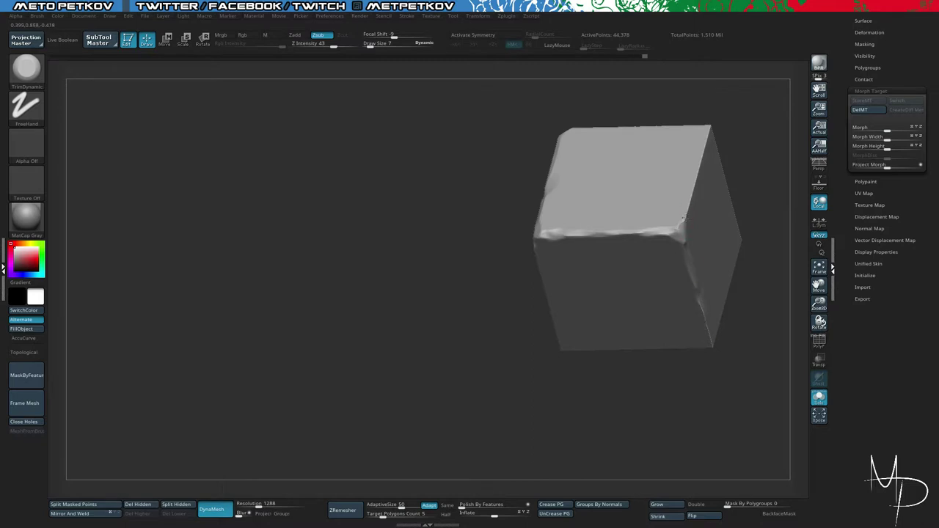
{"action": "left_click_drag", "start_coordinate": [689, 198], "coordinate": [710, 127]}
{"action": "mouse_move", "coordinate": [721, 101]}
{"action": "left_mouse_down"}
{"action": "mouse_move", "coordinate": [717, 116]}
{"action": "mouse_move", "coordinate": [651, 154]}
{"action": "left_mouse_up"}
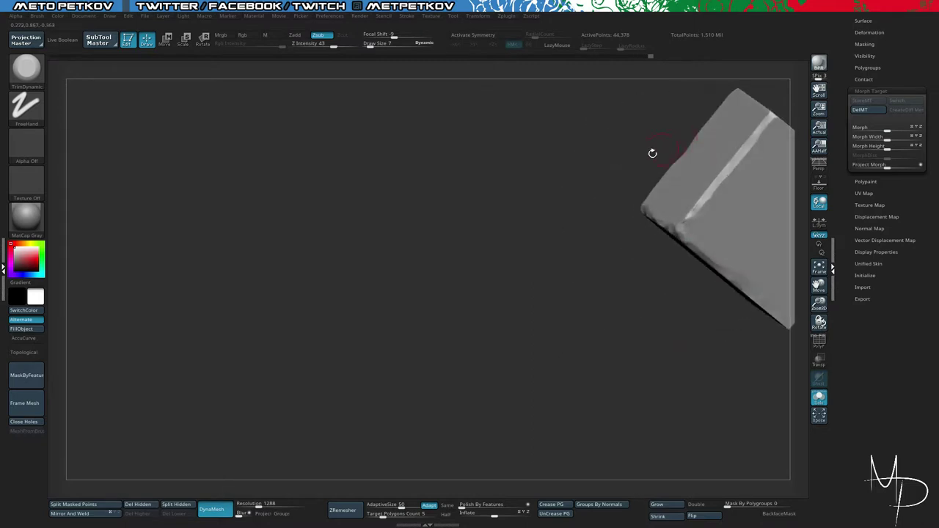
{"action": "left_click_drag", "start_coordinate": [485, 172], "coordinate": [346, 176], "text": "alt"}
{"action": "left_click_drag", "start_coordinate": [847, 32], "coordinate": [851, 54]}
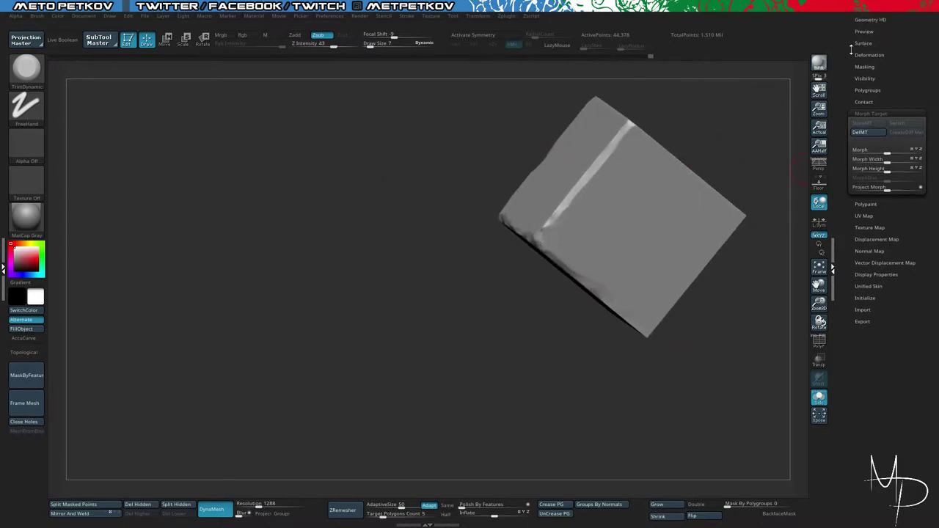
{"action": "left_click", "coordinate": [859, 44]}
{"action": "left_click", "coordinate": [862, 118]}
{"action": "mouse_move", "coordinate": [662, 126]}
{"action": "left_mouse_down"}
{"action": "mouse_move", "coordinate": [633, 141]}
{"action": "mouse_move", "coordinate": [737, 228]}
{"action": "left_mouse_up"}
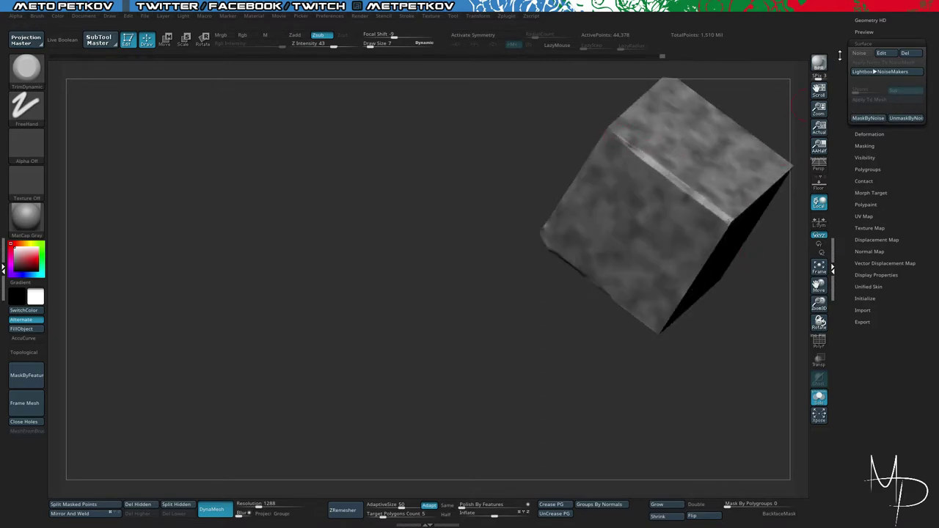
{"action": "left_click", "coordinate": [867, 118]}
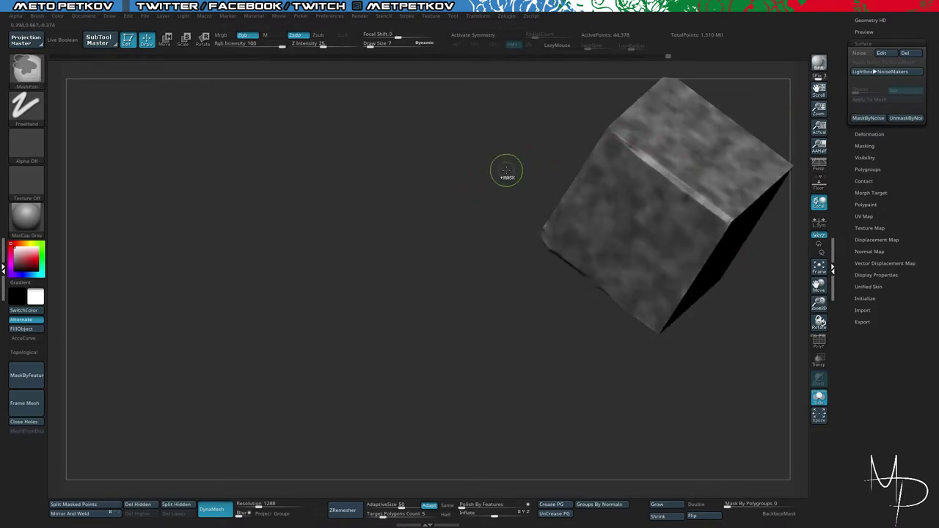
{"action": "mouse_move", "coordinate": [507, 172]}
{"action": "left_mouse_down", "text": "ctrl"}
{"action": "mouse_move", "coordinate": [469, 146]}
{"action": "mouse_move", "coordinate": [522, 145]}
{"action": "mouse_move", "coordinate": [530, 121]}
{"action": "mouse_move", "coordinate": [458, 120]}
{"action": "left_mouse_up", "text": "ctrl"}
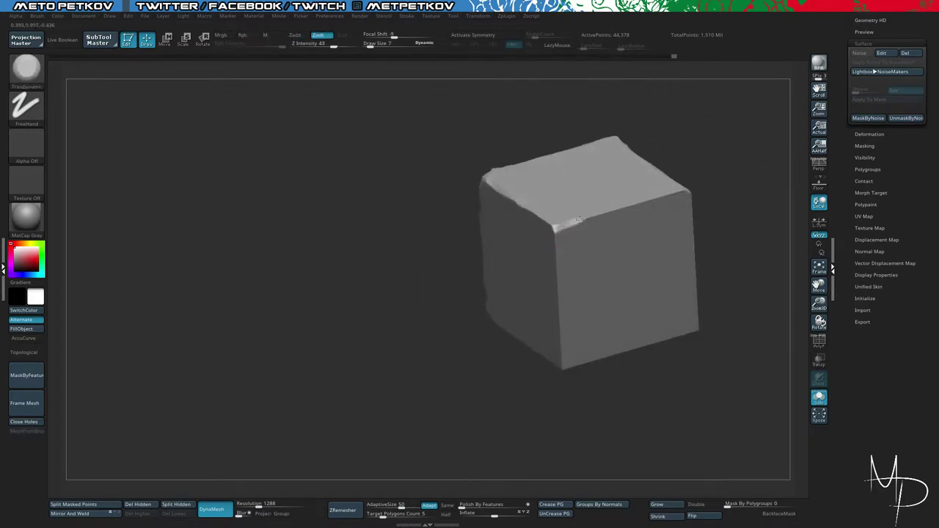
Step: Bevel another edge of the top face and two of the block's long side edges unevenly with TrimDynamic
{"action": "left_click_drag", "start_coordinate": [579, 219], "coordinate": [603, 213]}
{"action": "left_click_drag", "start_coordinate": [721, 157], "coordinate": [688, 185]}
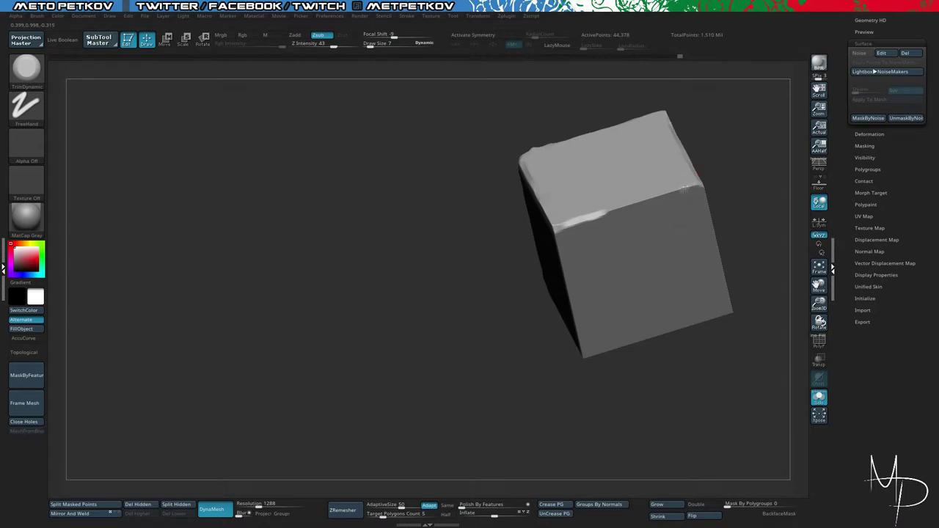
{"action": "left_click_drag", "start_coordinate": [497, 306], "coordinate": [545, 242]}
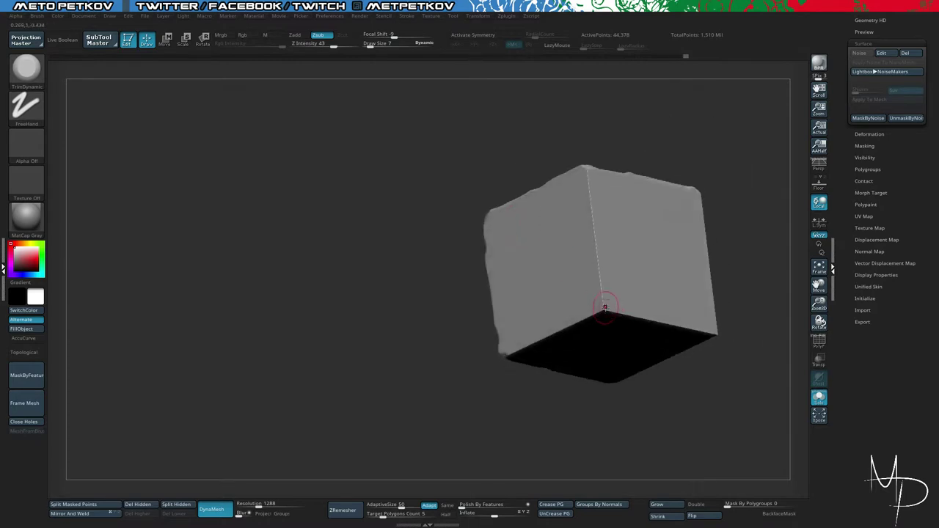
{"action": "left_click_drag", "start_coordinate": [602, 308], "coordinate": [587, 175]}
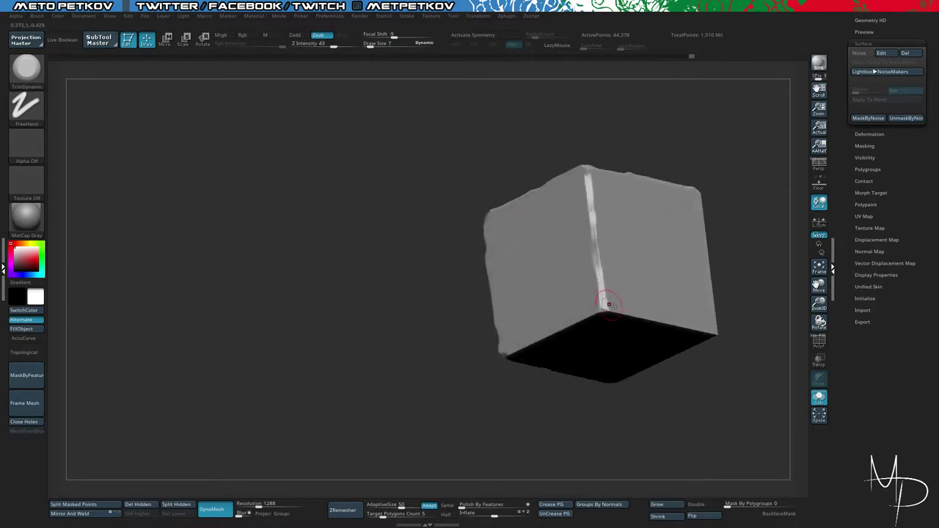
{"action": "left_click_drag", "start_coordinate": [713, 371], "coordinate": [653, 372]}
{"action": "right_click_drag", "start_coordinate": [653, 372], "coordinate": [706, 334]}
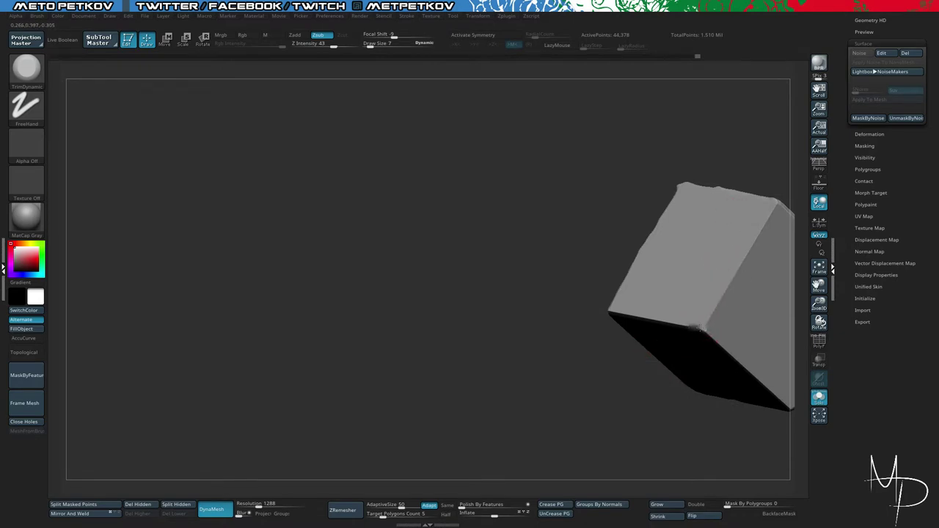
{"action": "left_click_drag", "start_coordinate": [719, 293], "coordinate": [777, 202]}
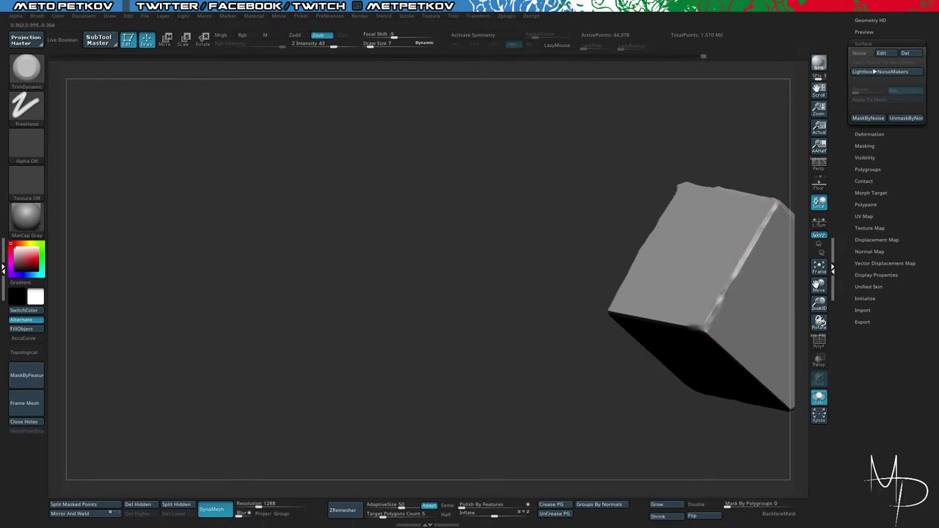
{"action": "left_click_drag", "start_coordinate": [725, 289], "coordinate": [709, 320]}
Step: Trim the sharp edges on the block's other sides and round off their corners
{"action": "mouse_move", "coordinate": [578, 405]}
{"action": "left_mouse_down"}
{"action": "mouse_move", "coordinate": [578, 299]}
{"action": "mouse_move", "coordinate": [596, 294]}
{"action": "left_mouse_up"}
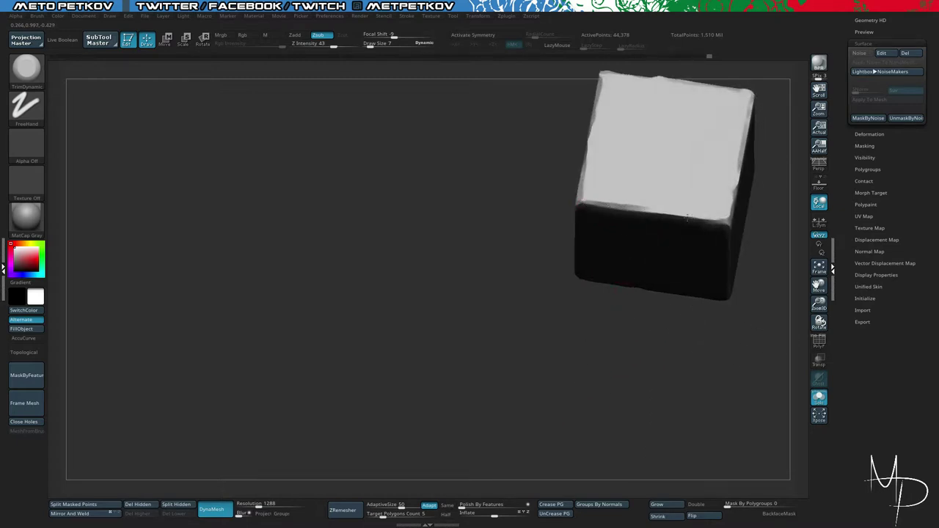
{"action": "left_click_drag", "start_coordinate": [687, 217], "coordinate": [713, 221]}
{"action": "mouse_move", "coordinate": [704, 330]}
{"action": "left_mouse_down"}
{"action": "mouse_move", "coordinate": [682, 293]}
{"action": "mouse_move", "coordinate": [694, 275]}
{"action": "left_mouse_up"}
{"action": "left_click_drag", "start_coordinate": [602, 204], "coordinate": [579, 220]}
{"action": "left_click_drag", "start_coordinate": [694, 272], "coordinate": [664, 228]}
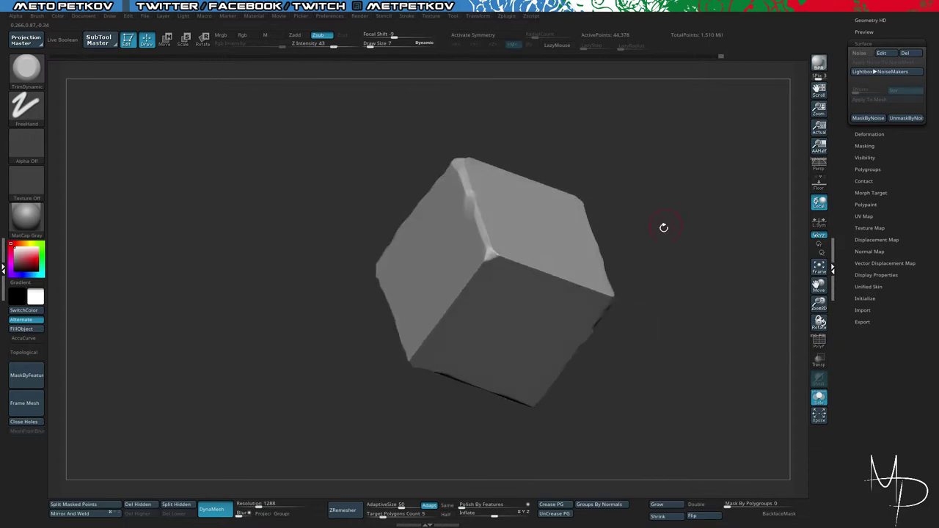
{"action": "right_click_drag", "start_coordinate": [663, 228], "coordinate": [534, 198]}
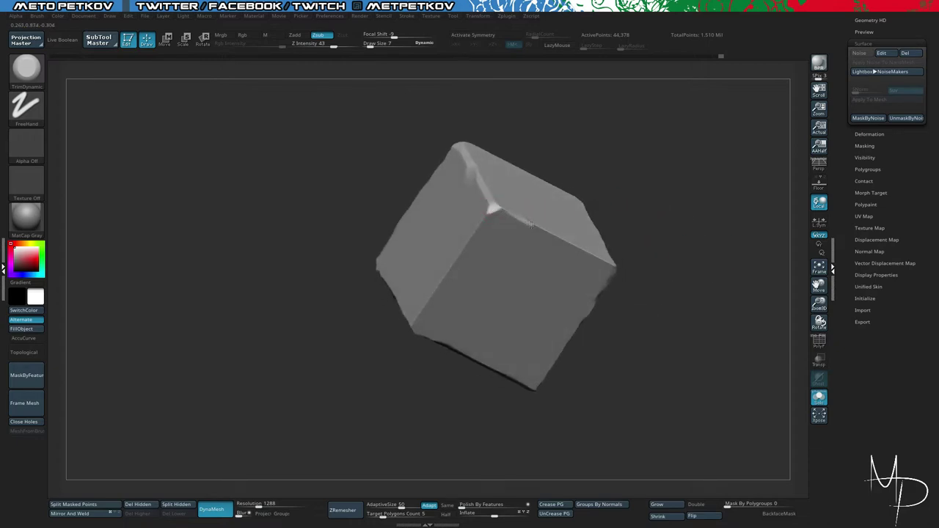
{"action": "left_click_drag", "start_coordinate": [574, 242], "coordinate": [551, 239]}
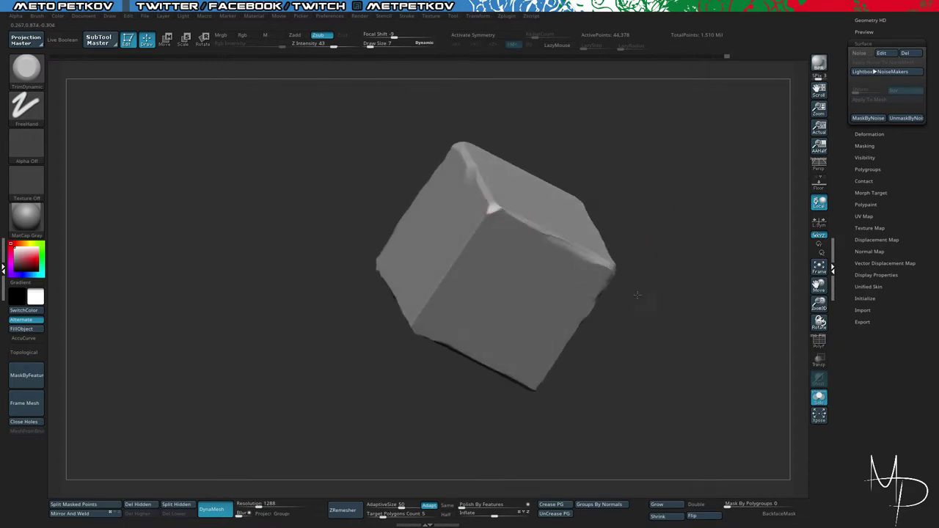
{"action": "mouse_move", "coordinate": [637, 295]}
{"action": "left_mouse_down"}
{"action": "mouse_move", "coordinate": [647, 235]}
{"action": "mouse_move", "coordinate": [616, 319]}
{"action": "left_mouse_up"}
{"action": "mouse_move", "coordinate": [484, 202]}
{"action": "left_mouse_down"}
{"action": "mouse_move", "coordinate": [496, 217]}
{"action": "mouse_move", "coordinate": [475, 340]}
{"action": "left_mouse_up"}
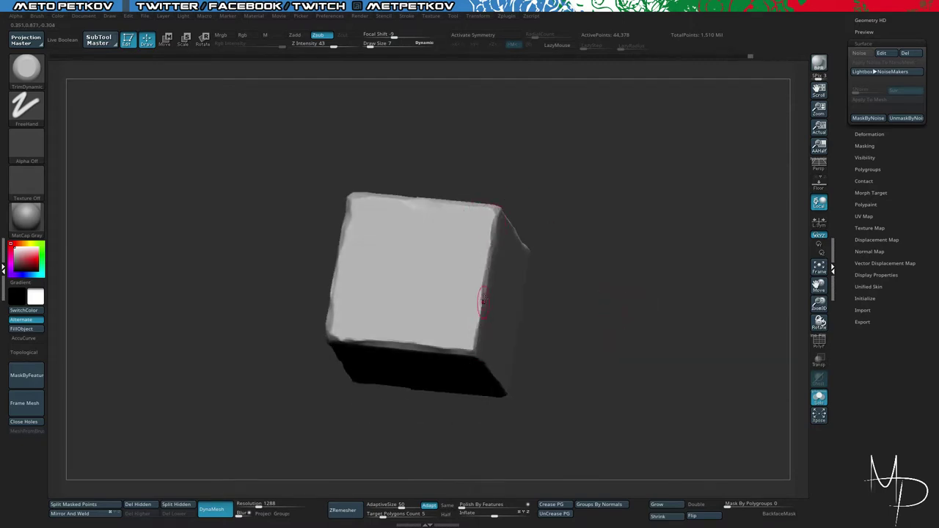
Step: Finish roughening the block's remaining edges and corners, compare it with the whole tower, and isolate it again
{"action": "left_click_drag", "start_coordinate": [480, 434], "coordinate": [550, 338]}
{"action": "left_click_drag", "start_coordinate": [556, 396], "coordinate": [598, 290], "text": "alt"}
{"action": "left_click_drag", "start_coordinate": [598, 291], "coordinate": [568, 270]}
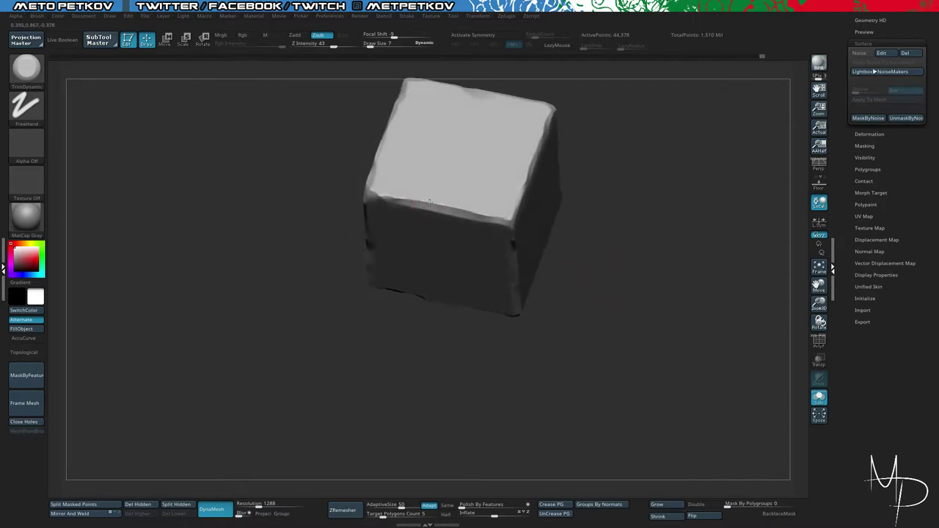
{"action": "mouse_move", "coordinate": [502, 349]}
{"action": "left_mouse_down"}
{"action": "mouse_move", "coordinate": [509, 372]}
{"action": "mouse_move", "coordinate": [515, 337]}
{"action": "left_mouse_up"}
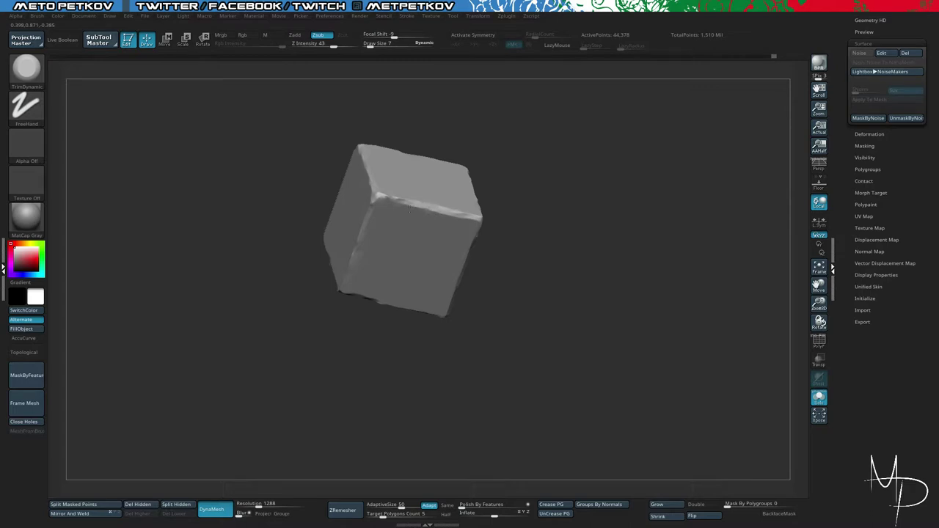
{"action": "right_click_drag", "start_coordinate": [451, 231], "coordinate": [379, 261]}
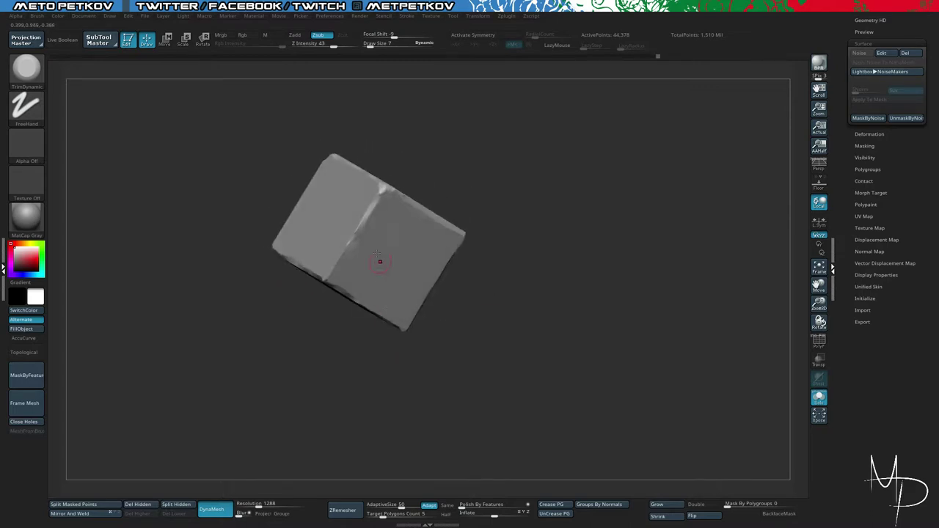
{"action": "mouse_move", "coordinate": [339, 262]}
{"action": "left_mouse_down"}
{"action": "mouse_move", "coordinate": [329, 280]}
{"action": "mouse_move", "coordinate": [366, 355]}
{"action": "left_mouse_up"}
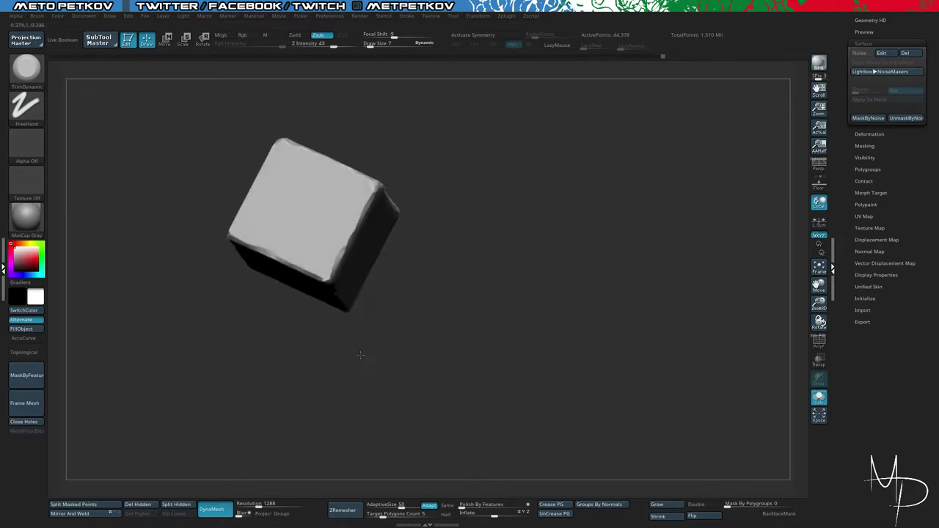
{"action": "left_click_drag", "start_coordinate": [351, 317], "coordinate": [394, 336]}
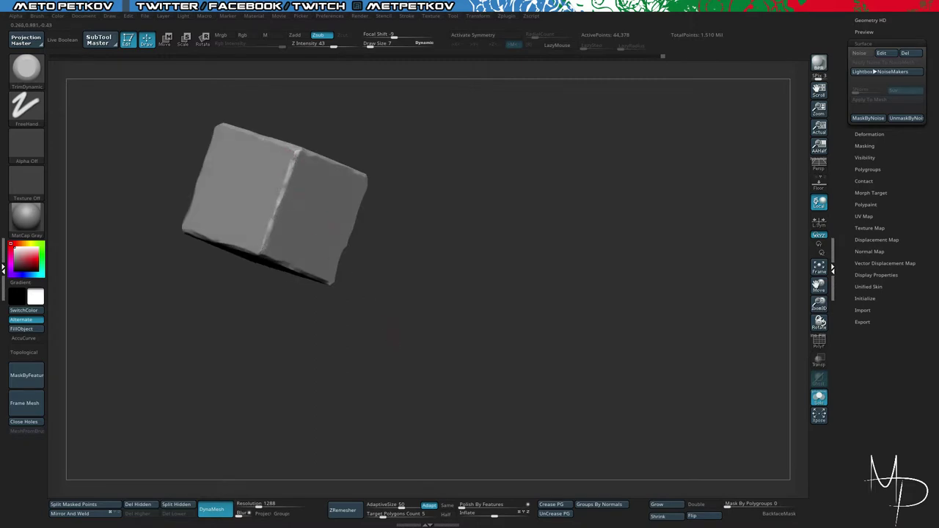
{"action": "left_click_drag", "start_coordinate": [408, 329], "coordinate": [528, 350]}
{"action": "key", "text": "alt+shift+s"}
{"action": "left_click_drag", "start_coordinate": [499, 315], "coordinate": [390, 372], "text": "alt"}
{"action": "mouse_move", "coordinate": [455, 415]}
{"action": "left_mouse_down"}
{"action": "mouse_move", "coordinate": [442, 400]}
{"action": "mouse_move", "coordinate": [519, 367]}
{"action": "mouse_move", "coordinate": [473, 383]}
{"action": "mouse_move", "coordinate": [523, 390]}
{"action": "left_mouse_up"}
{"action": "key", "text": "alt+shift+s"}
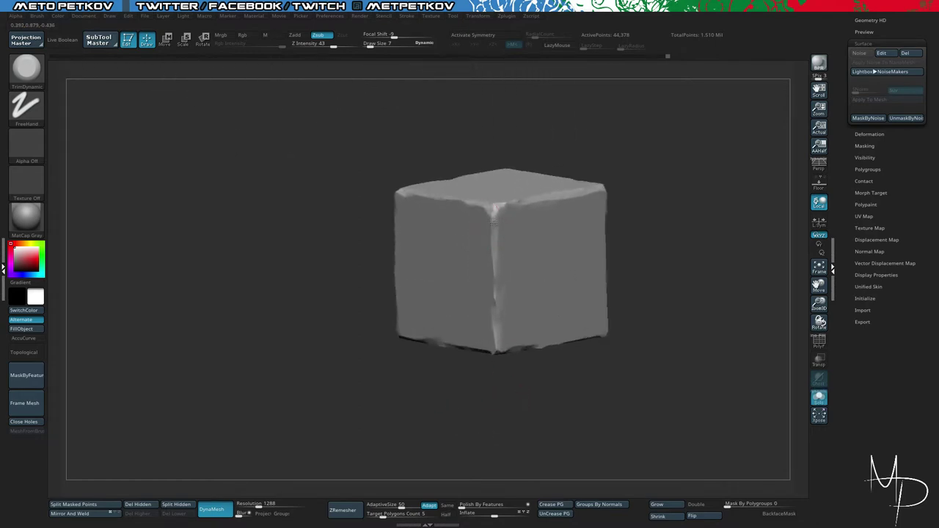
Step: Mask the block by noise and carve diagonal scratches into its front face with the DamStandard brush
{"action": "right_click_drag", "start_coordinate": [429, 285], "coordinate": [290, 250]}
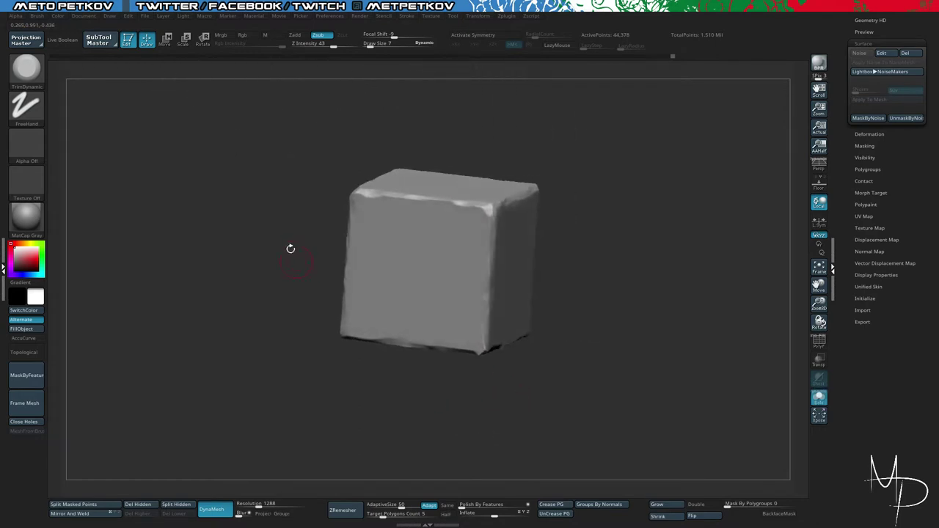
{"action": "left_click", "coordinate": [860, 118]}
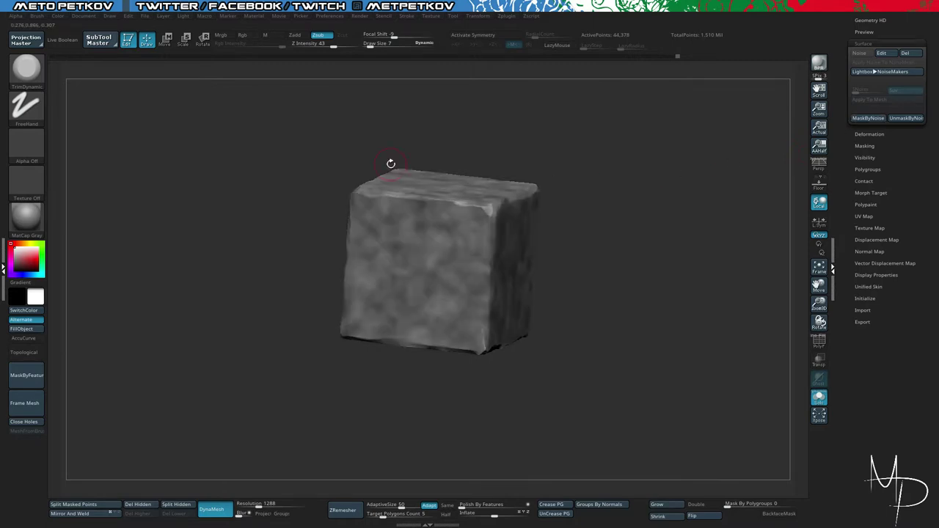
{"action": "key", "text": "b"}
{"action": "key", "text": "d"}
{"action": "key", "text": "s"}
{"action": "left_click_drag", "start_coordinate": [401, 225], "coordinate": [456, 272]}
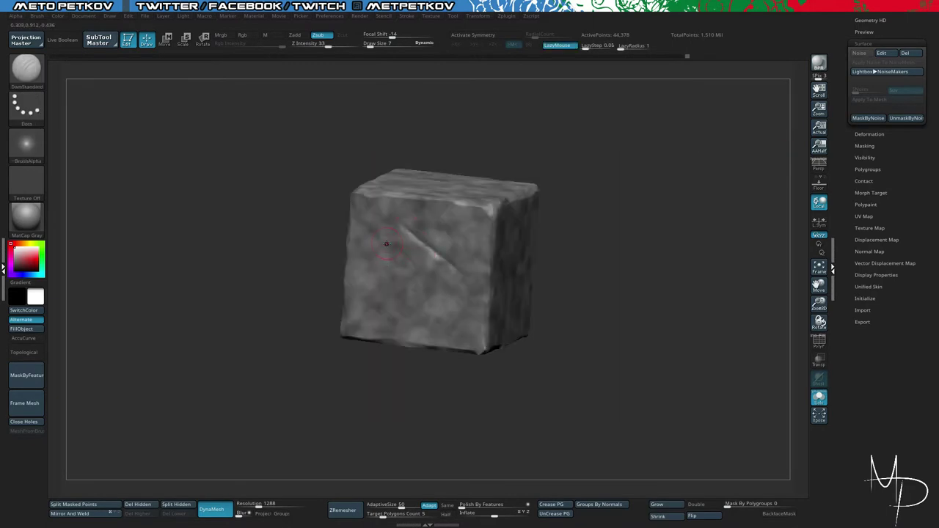
{"action": "left_click_drag", "start_coordinate": [376, 252], "coordinate": [424, 295]}
Step: Smooth the diagonal scratches through the noise mask, clear the mask, and soften them further
{"action": "left_click_drag", "start_coordinate": [446, 261], "coordinate": [373, 250], "text": "shift"}
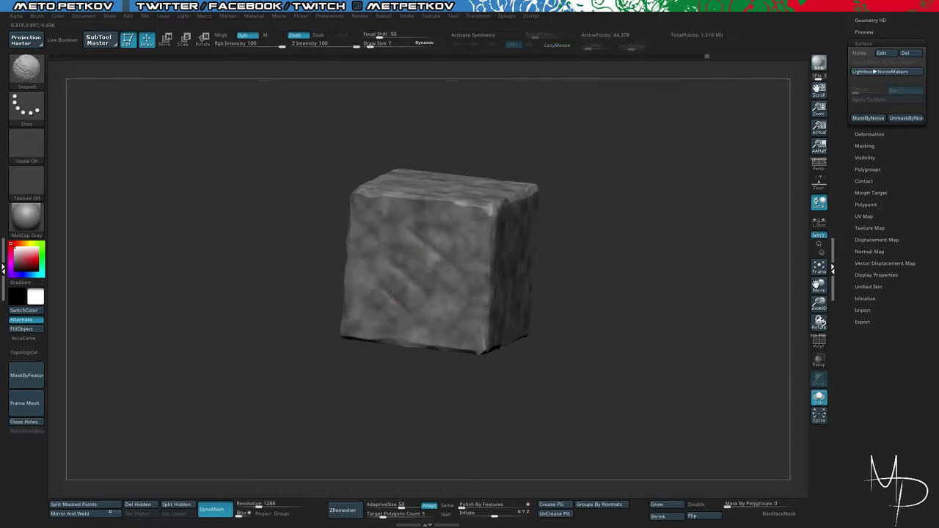
{"action": "left_click_drag", "start_coordinate": [262, 230], "coordinate": [250, 223], "text": "ctrl"}
{"action": "left_click_drag", "start_coordinate": [251, 223], "coordinate": [264, 215]}
{"action": "left_click_drag", "start_coordinate": [406, 227], "coordinate": [430, 259], "text": "shift"}
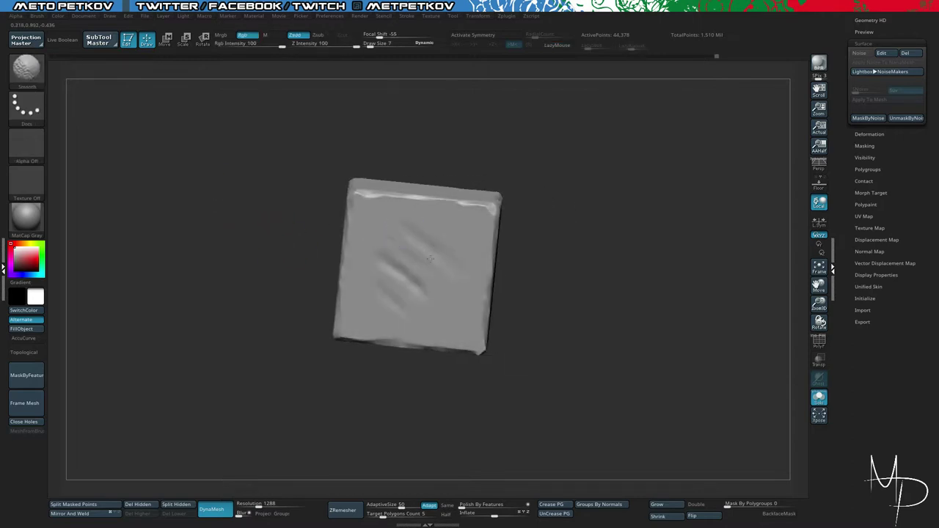
Step: Show the whole tower, try Mirror And Weld on the footing blocks, and reveal all four blocks
{"action": "left_click_drag", "start_coordinate": [575, 331], "coordinate": [279, 246], "text": "alt"}
{"action": "key", "text": "shift+s"}
{"action": "left_click_drag", "start_coordinate": [374, 362], "coordinate": [315, 319]}
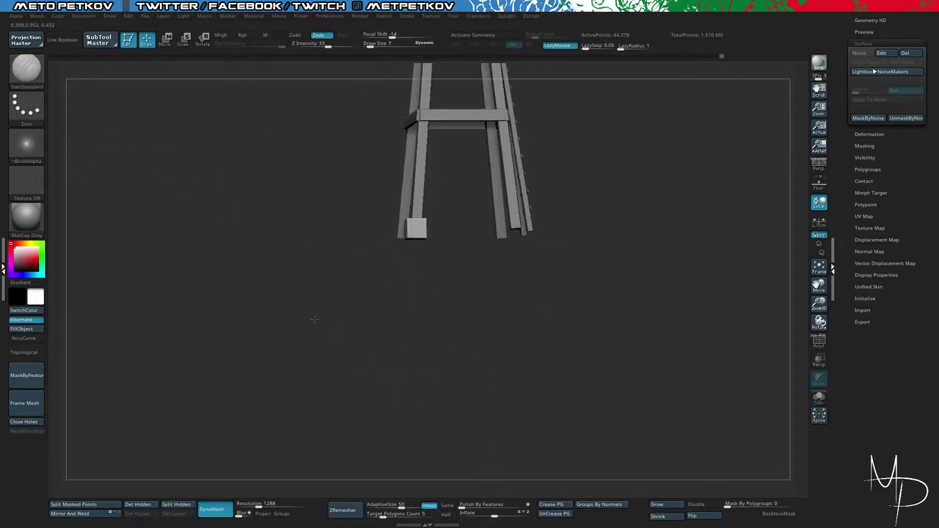
{"action": "left_click", "coordinate": [70, 514]}
{"action": "left_click_drag", "start_coordinate": [270, 221], "coordinate": [404, 340]}
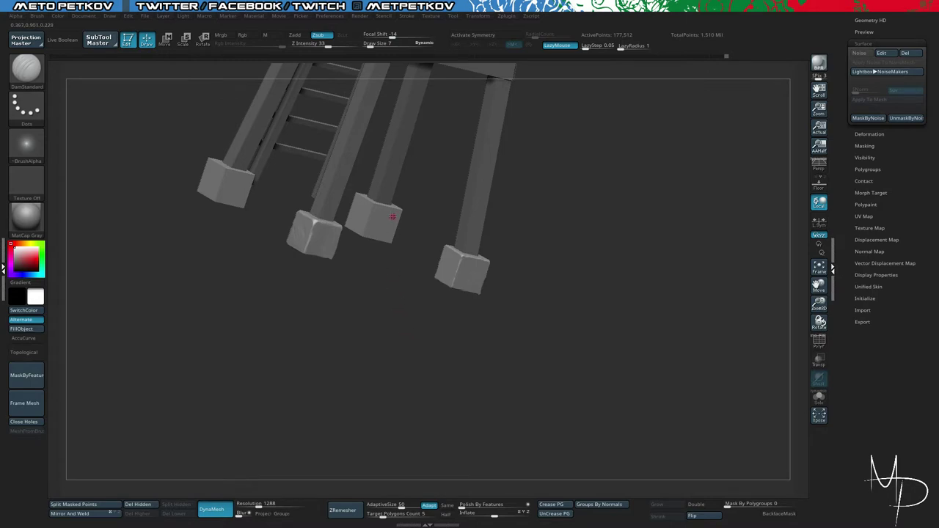
{"action": "left_click_drag", "start_coordinate": [408, 335], "coordinate": [340, 309]}
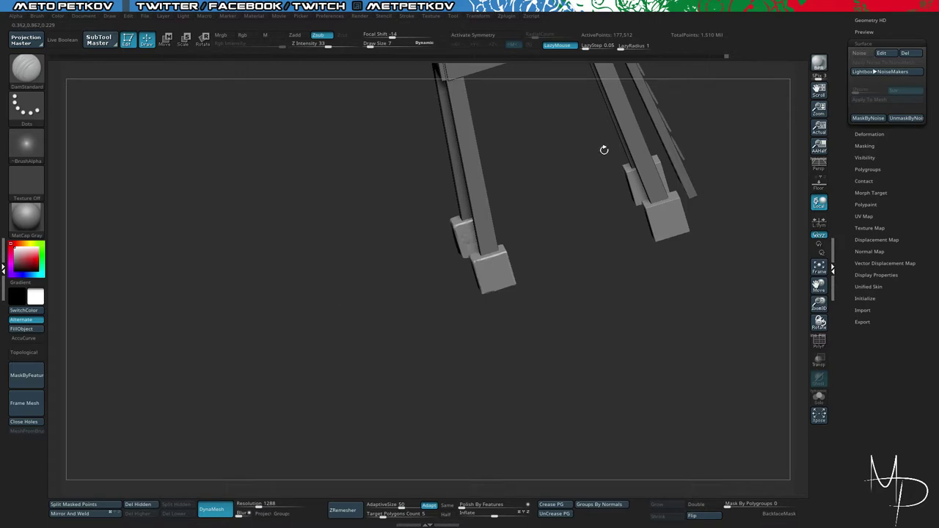
Step: Isolate one unworn footing block and bring the tower's posts back into view around it
{"action": "left_click_drag", "start_coordinate": [588, 219], "coordinate": [614, 244]}
{"action": "mouse_move", "coordinate": [615, 306]}
{"action": "left_mouse_down"}
{"action": "mouse_move", "coordinate": [572, 286]}
{"action": "mouse_move", "coordinate": [603, 316]}
{"action": "left_mouse_up"}
{"action": "left_click_drag", "start_coordinate": [668, 262], "coordinate": [568, 150], "text": "ctrl+shift"}
{"action": "key", "text": "alt+s"}
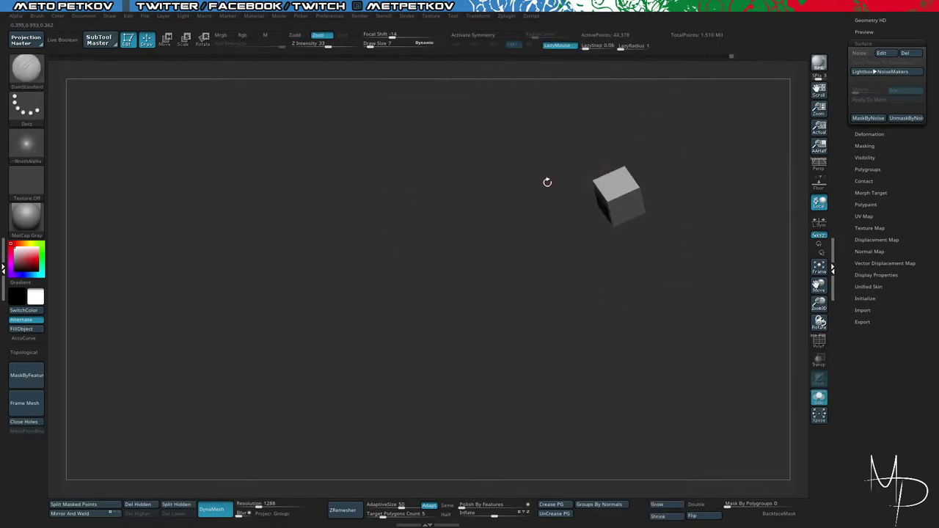
{"action": "left_click_drag", "start_coordinate": [547, 183], "coordinate": [534, 211]}
{"action": "left_click", "coordinate": [534, 212], "text": "ctrl+shift"}
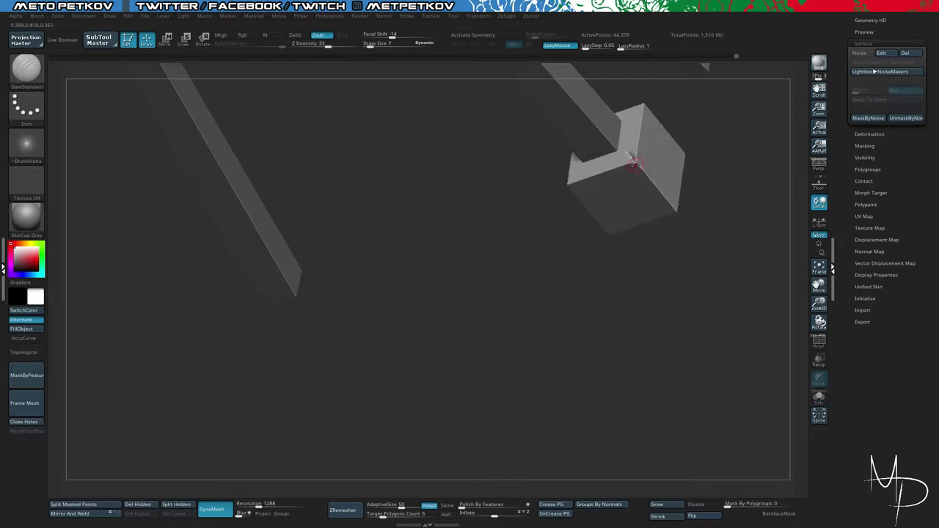
Step: Wear down the block's top edges around the post using the TrimDynamic brush at draw size 12
{"action": "key", "text": "b"}
{"action": "key", "text": "t"}
{"action": "key", "text": "d"}
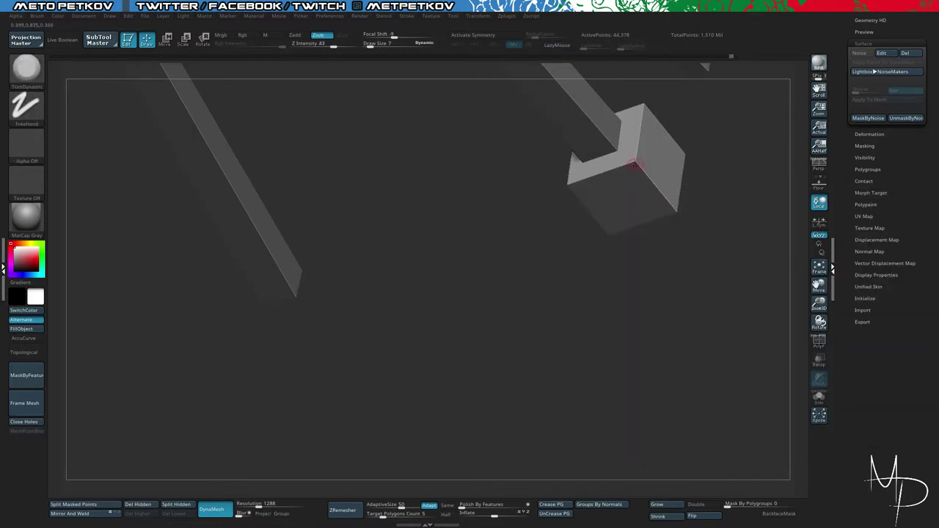
{"action": "key", "text": "space"}
{"action": "left_click_drag", "start_coordinate": [635, 160], "coordinate": [637, 161]}
{"action": "mouse_move", "coordinate": [636, 163]}
{"action": "left_mouse_down"}
{"action": "mouse_move", "coordinate": [634, 145]}
{"action": "mouse_move", "coordinate": [636, 158]}
{"action": "left_mouse_up"}
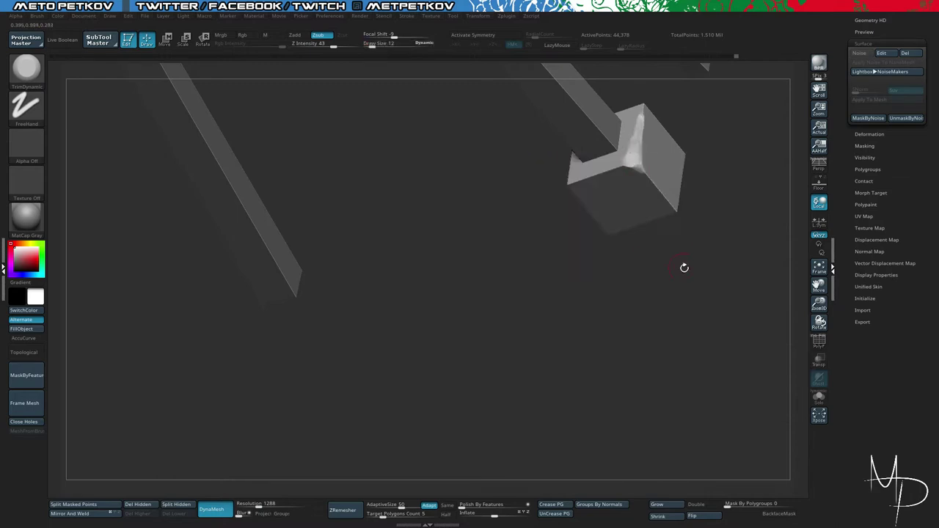
{"action": "left_click_drag", "start_coordinate": [684, 268], "coordinate": [623, 170]}
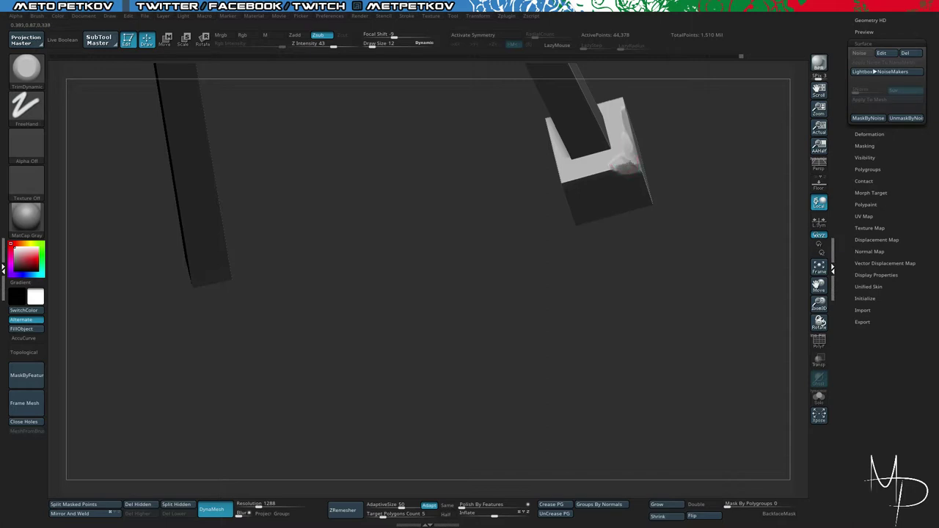
{"action": "left_click_drag", "start_coordinate": [699, 228], "coordinate": [662, 203]}
{"action": "left_click_drag", "start_coordinate": [617, 166], "coordinate": [610, 167]}
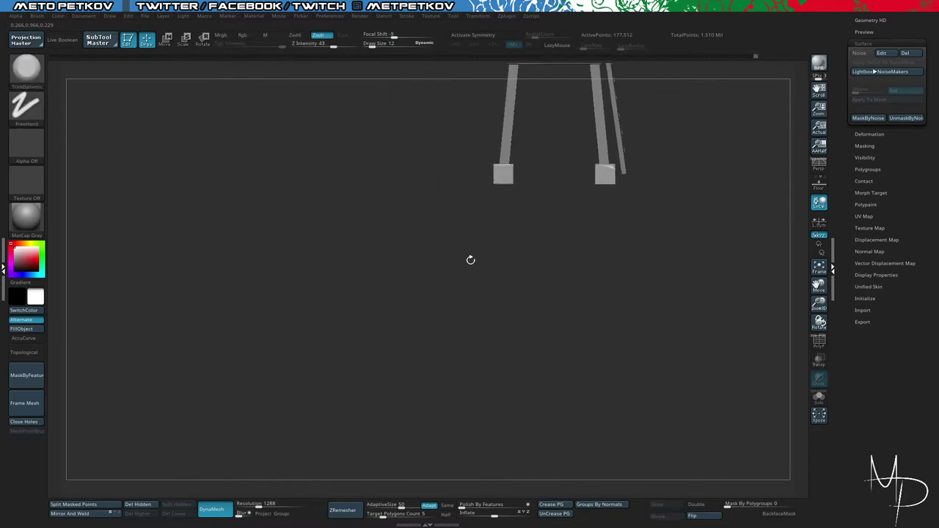
Step: Flatten the block's top corner with TrimDynamic at draw size 23 and quick-save the project
{"action": "left_click_drag", "start_coordinate": [470, 260], "coordinate": [670, 276]}
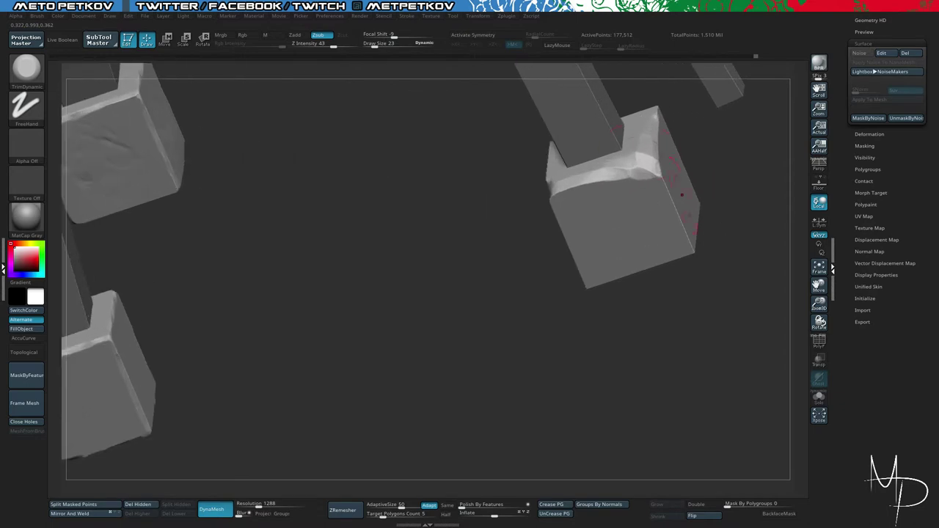
{"action": "left_click_drag", "start_coordinate": [641, 162], "coordinate": [641, 164]}
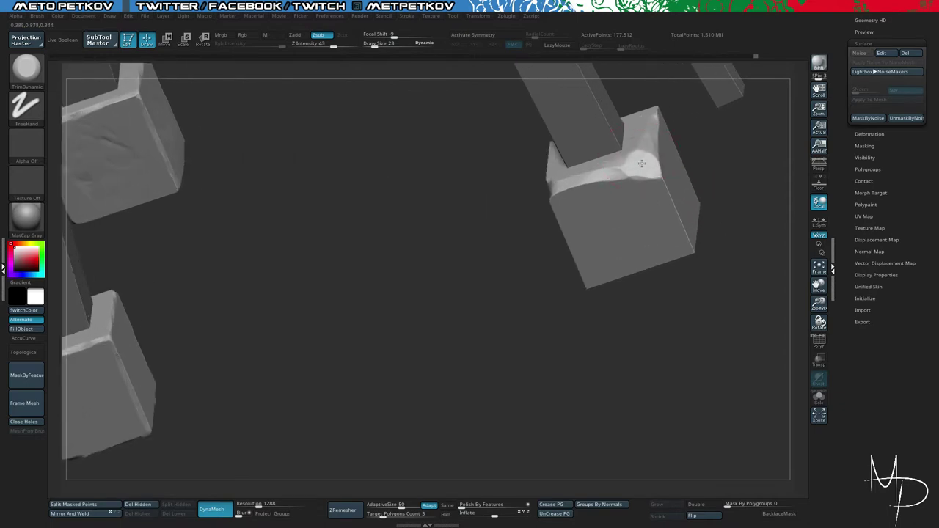
{"action": "key", "text": "ctrl+s"}
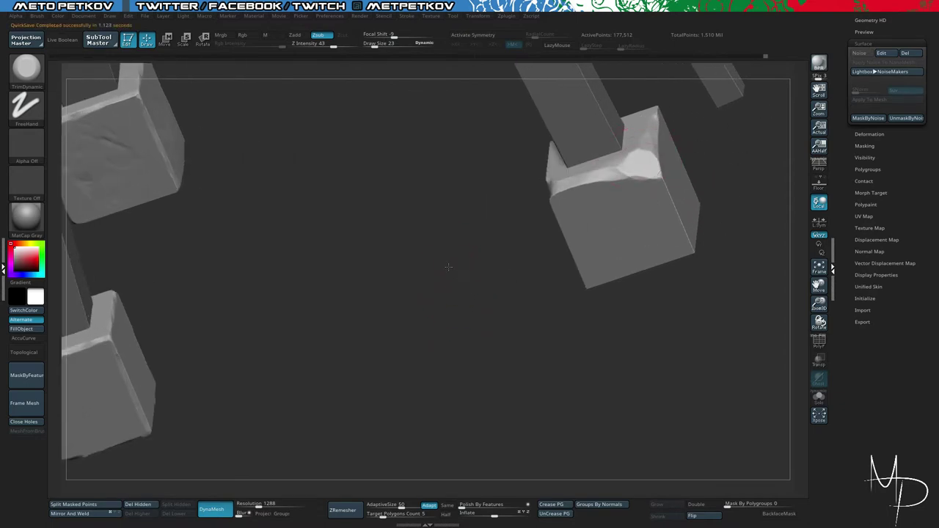
Step: Chip the vertical edge below the flattened corner with TrimDynamic at draw size 6
{"action": "left_click_drag", "start_coordinate": [448, 266], "coordinate": [530, 285]}
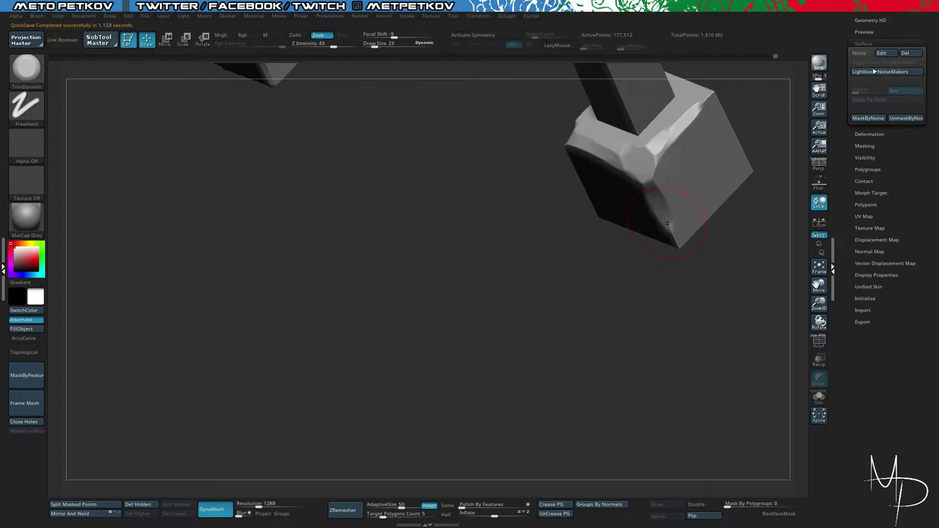
{"action": "key", "text": "space"}
{"action": "left_click_drag", "start_coordinate": [680, 224], "coordinate": [675, 225]}
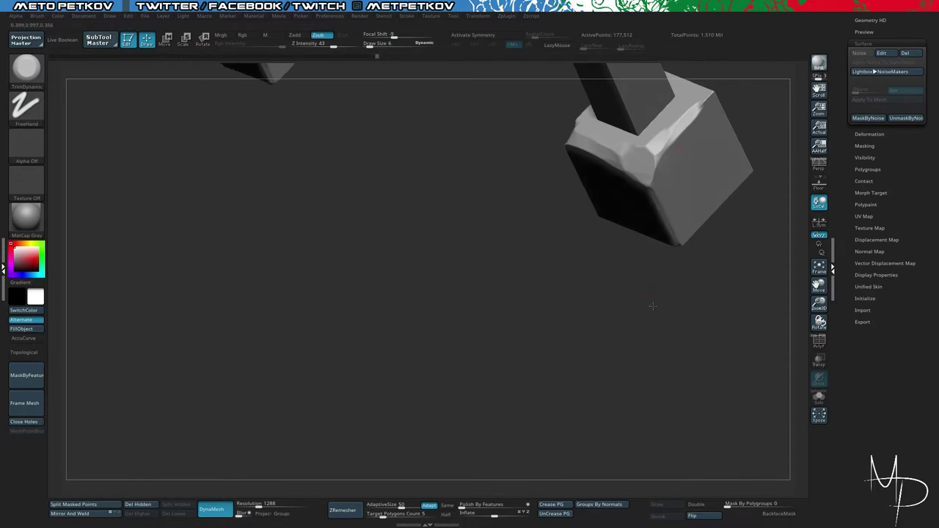
{"action": "left_click_drag", "start_coordinate": [651, 307], "coordinate": [723, 308]}
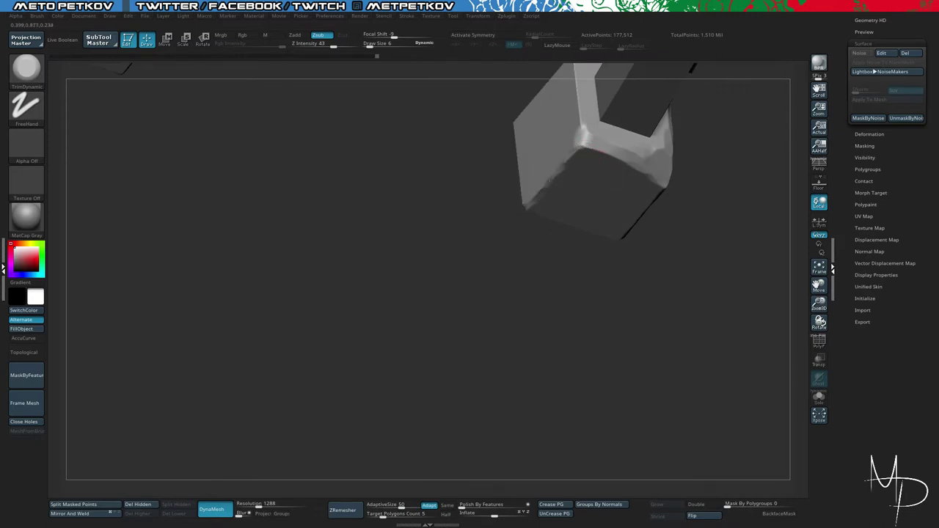
{"action": "left_click_drag", "start_coordinate": [480, 170], "coordinate": [575, 162]}
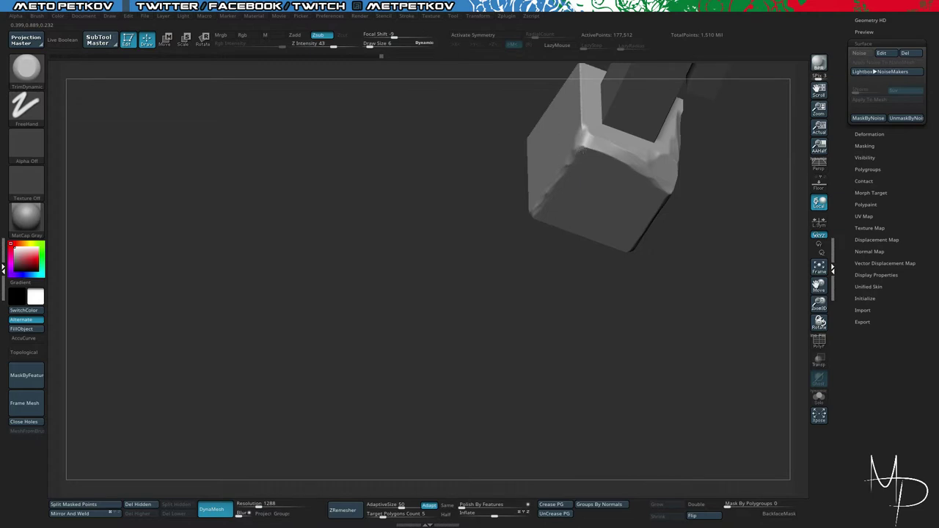
Step: Trim the footing block's upper edge below the post with a draw size of 14
{"action": "mouse_move", "coordinate": [708, 309]}
{"action": "left_mouse_down"}
{"action": "mouse_move", "coordinate": [665, 248]}
{"action": "mouse_move", "coordinate": [682, 325]}
{"action": "left_mouse_up"}
{"action": "key", "text": "space"}
{"action": "mouse_move", "coordinate": [641, 170]}
{"action": "left_mouse_down"}
{"action": "mouse_move", "coordinate": [663, 187]}
{"action": "mouse_move", "coordinate": [659, 200]}
{"action": "left_mouse_up"}
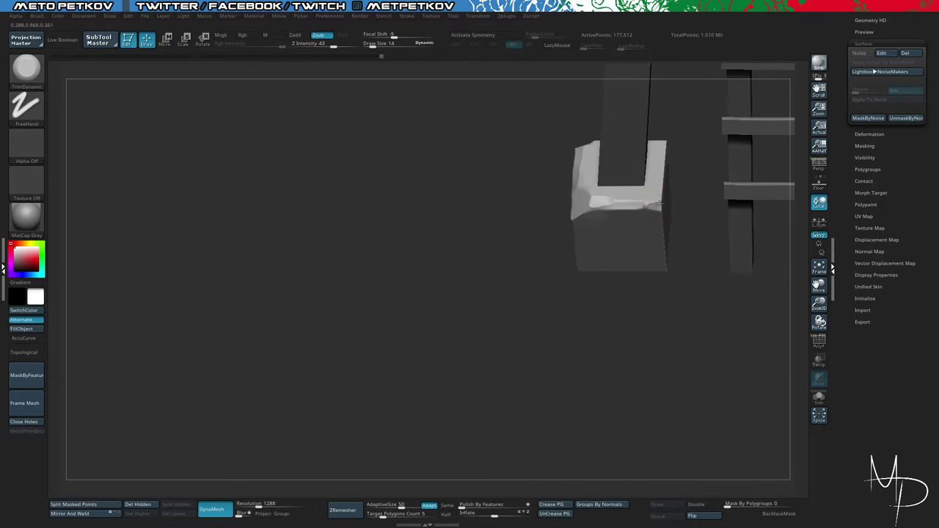
Step: Solo the footing blocks and trim the block's remaining top edges, corner and vertical edge
{"action": "left_click_drag", "start_coordinate": [688, 259], "coordinate": [614, 343]}
{"action": "key", "text": "shift+s"}
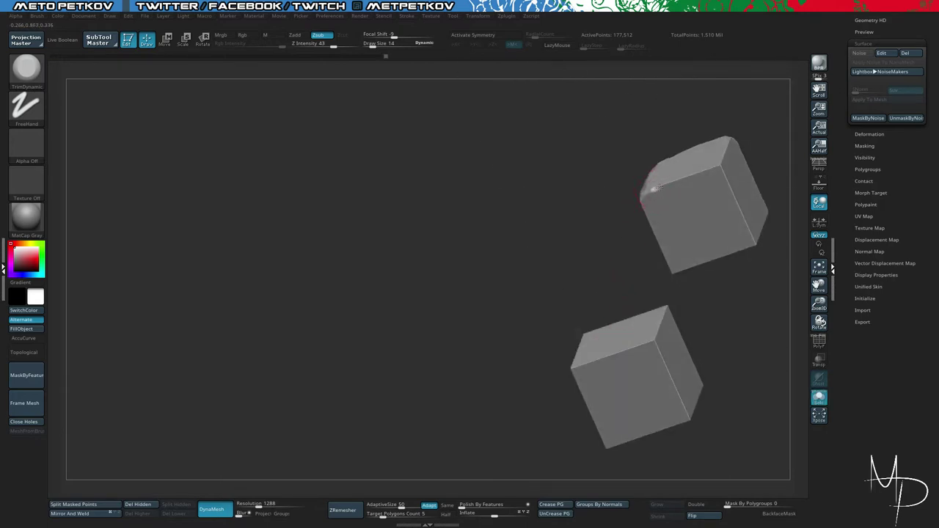
{"action": "mouse_move", "coordinate": [655, 189]}
{"action": "left_mouse_down"}
{"action": "mouse_move", "coordinate": [721, 168]}
{"action": "mouse_move", "coordinate": [786, 292]}
{"action": "left_mouse_up"}
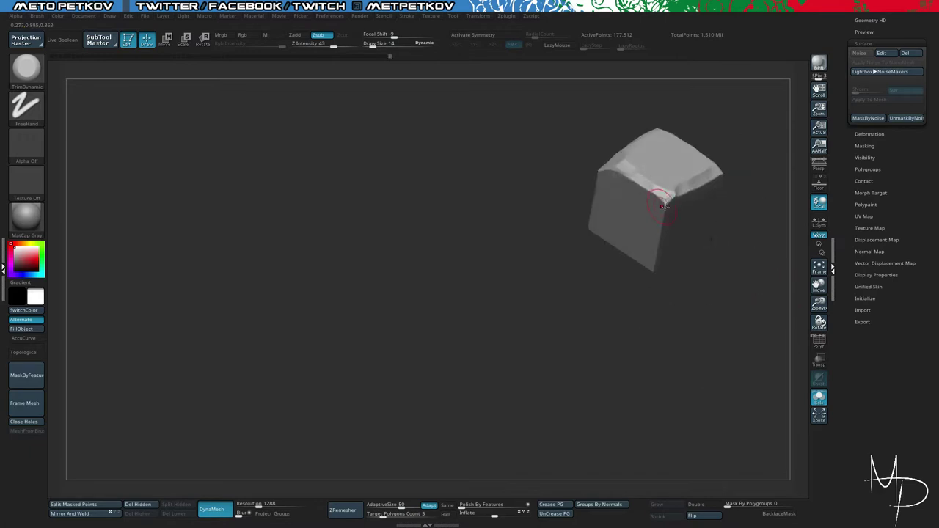
{"action": "left_click_drag", "start_coordinate": [662, 206], "coordinate": [655, 269]}
{"action": "mouse_move", "coordinate": [679, 192]}
{"action": "left_mouse_down"}
{"action": "mouse_move", "coordinate": [720, 179]}
{"action": "mouse_move", "coordinate": [693, 187]}
{"action": "left_mouse_up"}
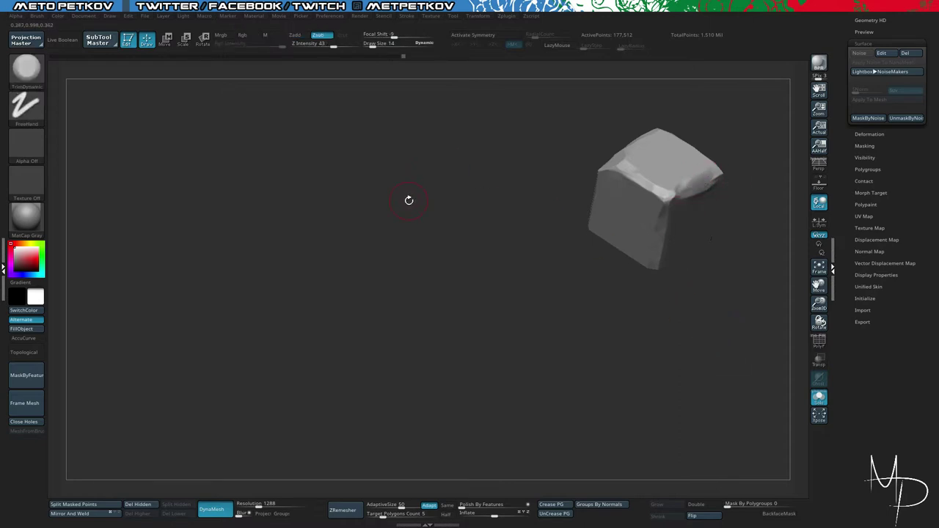
Step: Show the complete tower and examine the worn footing blocks up close and from a distance
{"action": "key", "text": "ctrl+shift+s"}
{"action": "left_click_drag", "start_coordinate": [404, 223], "coordinate": [348, 165]}
{"action": "left_click_drag", "start_coordinate": [348, 165], "coordinate": [528, 270]}
{"action": "left_click_drag", "start_coordinate": [392, 199], "coordinate": [389, 214], "text": "shift"}
{"action": "key", "text": "f"}
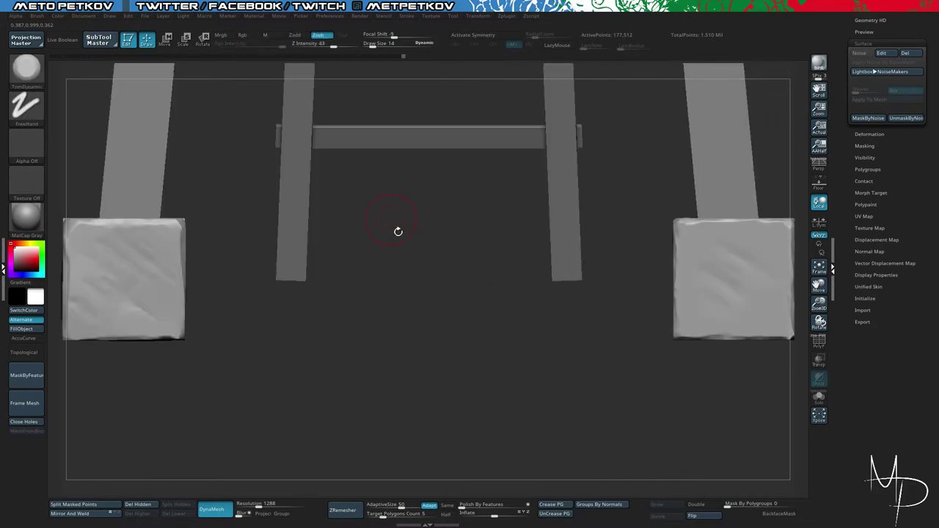
{"action": "key", "text": "f"}
{"action": "left_click_drag", "start_coordinate": [554, 349], "coordinate": [600, 207]}
{"action": "right_click", "coordinate": [751, 286]}
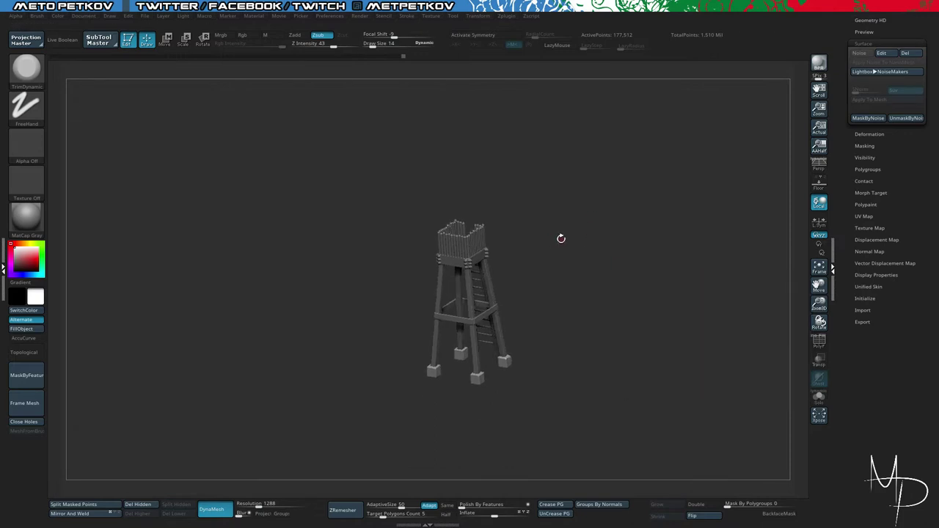
{"action": "left_click_drag", "start_coordinate": [560, 238], "coordinate": [580, 219]}
{"action": "mouse_move", "coordinate": [621, 305]}
{"action": "left_mouse_down"}
{"action": "mouse_move", "coordinate": [608, 325]}
{"action": "mouse_move", "coordinate": [583, 283]}
{"action": "mouse_move", "coordinate": [592, 304]}
{"action": "left_mouse_up"}
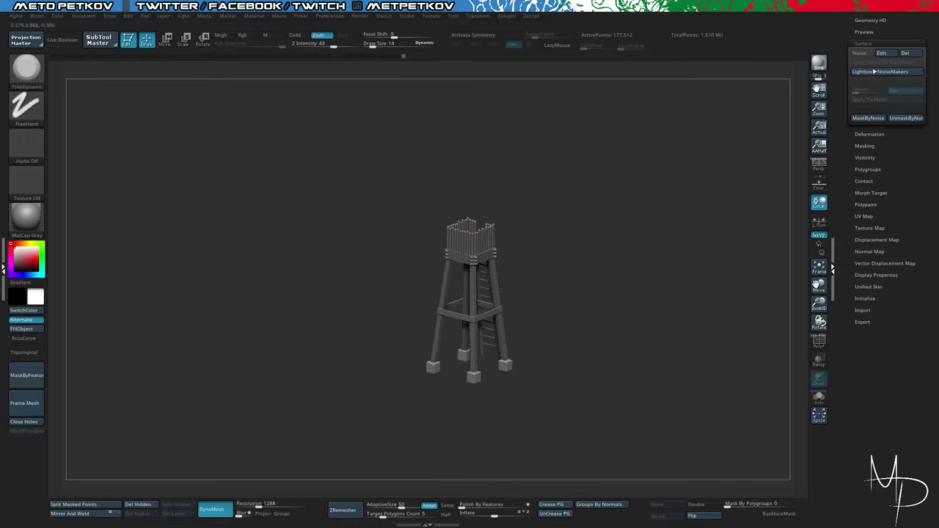
Step: Select the tower platform's floor piece, inspect it in isolation, and show the whole tower again
{"action": "left_click", "coordinate": [455, 258], "text": "alt"}
{"action": "left_click_drag", "start_coordinate": [334, 236], "coordinate": [452, 380], "text": "shift"}
{"action": "key", "text": "alt+s"}
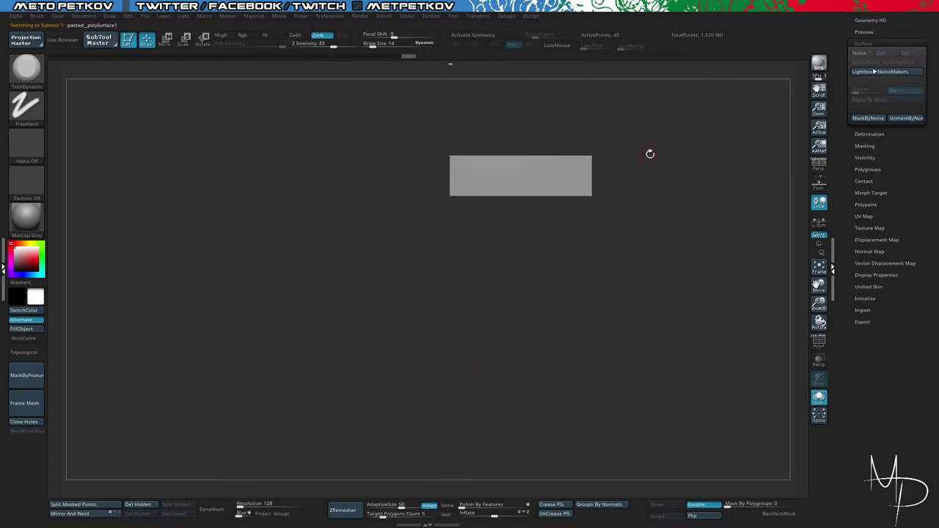
{"action": "left_click_drag", "start_coordinate": [650, 155], "coordinate": [636, 225]}
{"action": "key", "text": "alt+s"}
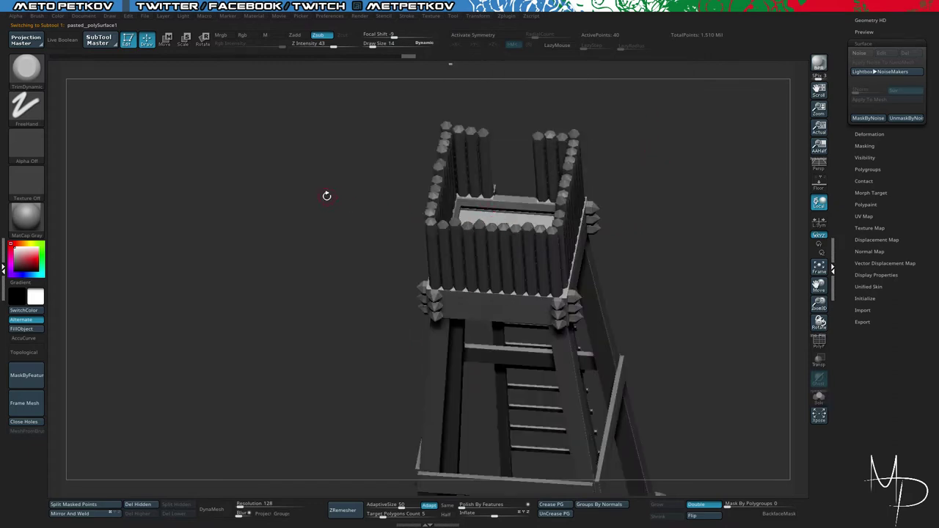
{"action": "left_click_drag", "start_coordinate": [326, 196], "coordinate": [341, 253]}
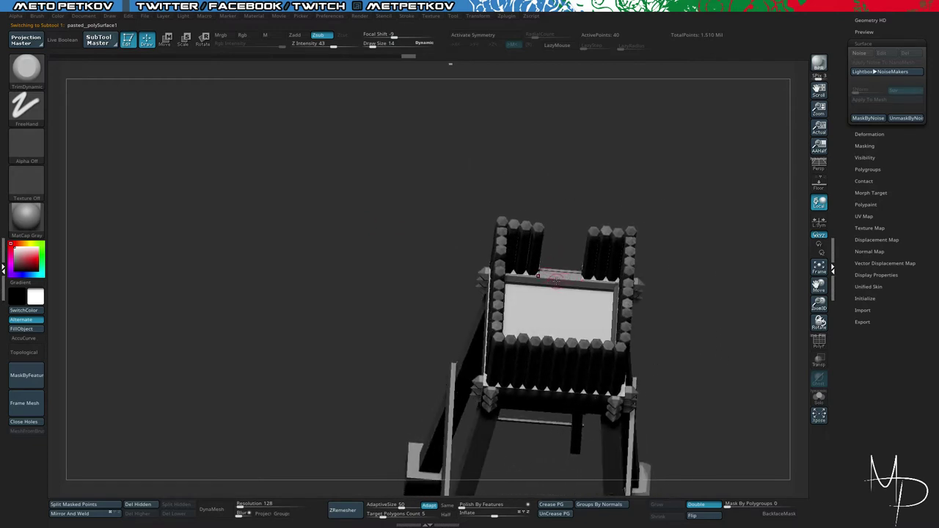
Step: Isolate the spiked corner logs, hide their inner lengths so only the pointed ends remain, and delete the hidden geometry
{"action": "left_click", "coordinate": [559, 279], "text": "alt"}
{"action": "key", "text": "alt+s"}
{"action": "left_click_drag", "start_coordinate": [533, 213], "coordinate": [527, 176]}
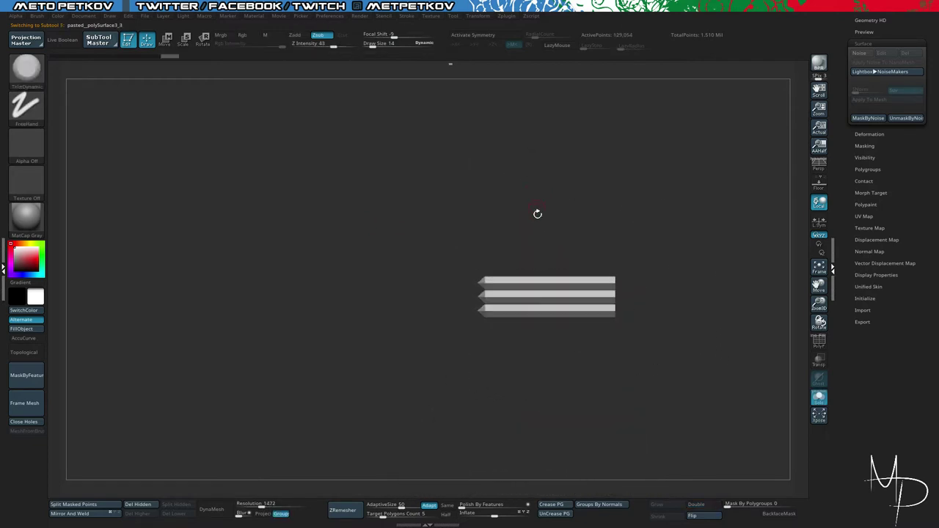
{"action": "mouse_move", "coordinate": [526, 256]}
{"action": "left_mouse_down", "text": "ctrl+alt+shift"}
{"action": "mouse_move", "coordinate": [604, 350]}
{"action": "mouse_move", "coordinate": [621, 347]}
{"action": "left_mouse_up", "text": "ctrl+alt+shift"}
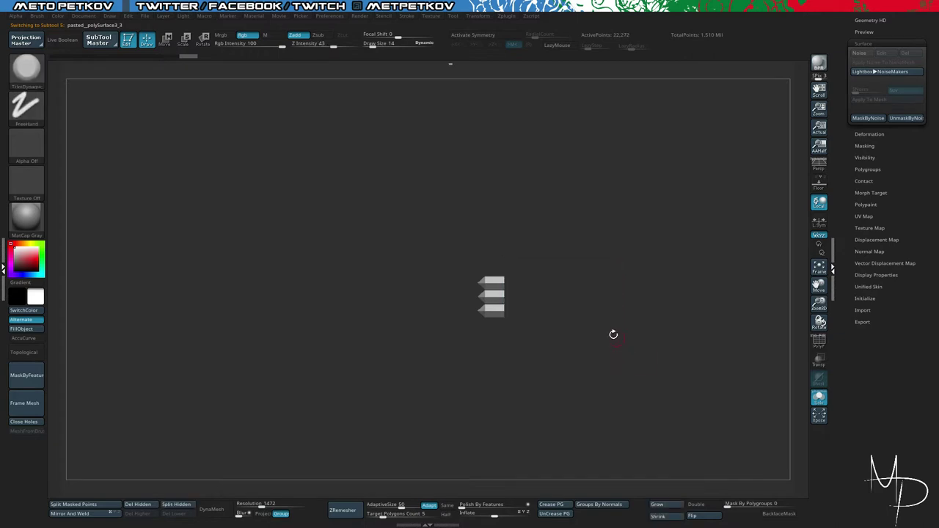
{"action": "left_click_drag", "start_coordinate": [522, 213], "coordinate": [526, 240]}
{"action": "key", "text": "alt+s"}
{"action": "left_click_drag", "start_coordinate": [405, 212], "coordinate": [391, 280]}
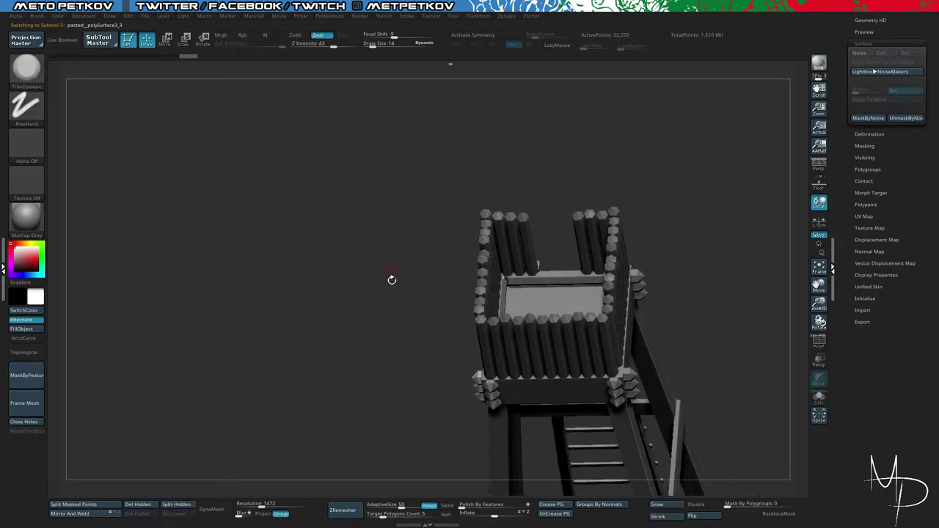
{"action": "left_click", "coordinate": [129, 506]}
{"action": "left_click_drag", "start_coordinate": [252, 325], "coordinate": [327, 370]}
{"action": "key", "text": "alt+s"}
{"action": "key", "text": "alt+s"}
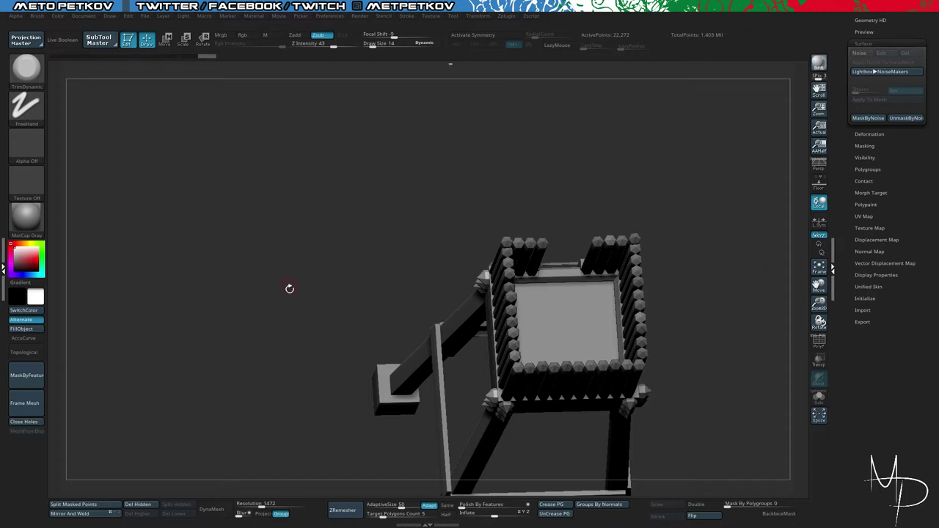
Step: View the full tower from the ladder side and load the monitor model tool file
{"action": "left_click_drag", "start_coordinate": [290, 289], "coordinate": [261, 201]}
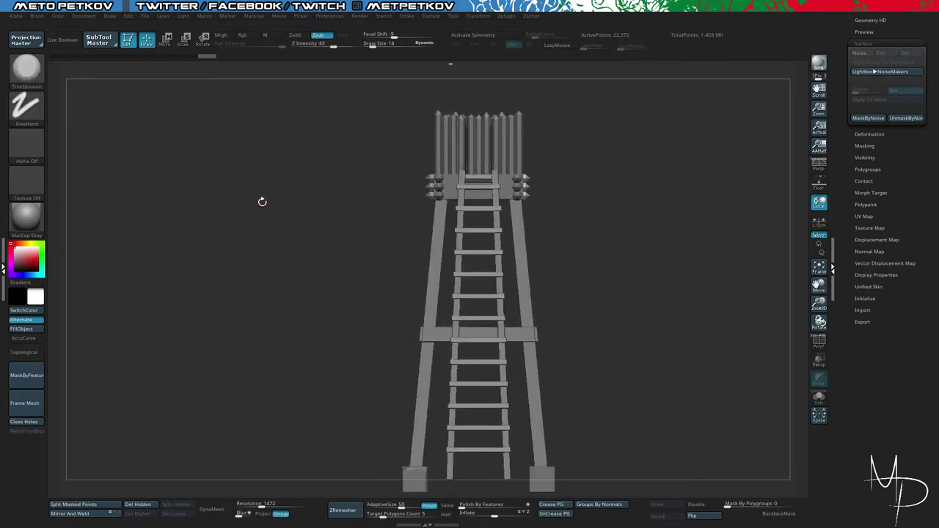
{"action": "mouse_move", "coordinate": [262, 201]}
{"action": "left_mouse_down"}
{"action": "mouse_move", "coordinate": [277, 205]}
{"action": "mouse_move", "coordinate": [260, 199]}
{"action": "left_mouse_up"}
{"action": "left_click_drag", "start_coordinate": [841, 55], "coordinate": [850, 264]}
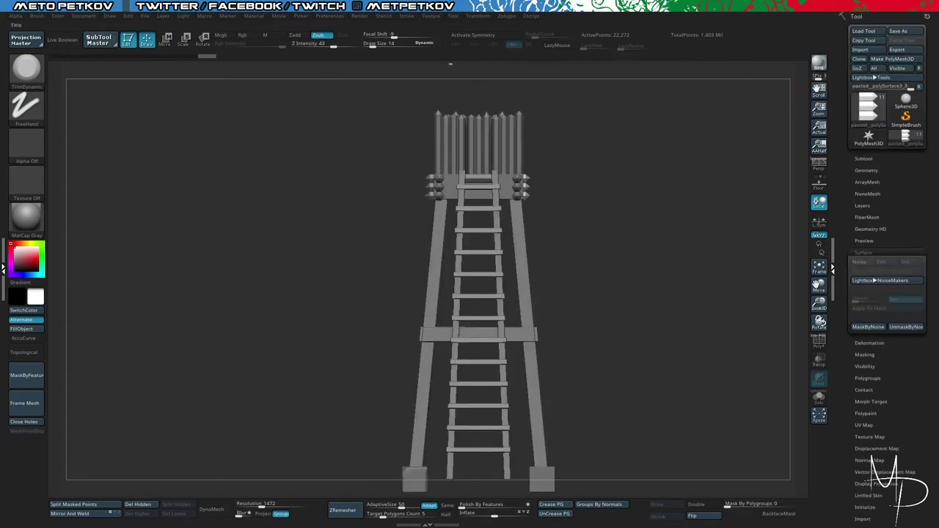
{"action": "left_click", "coordinate": [863, 32]}
{"action": "left_click_drag", "start_coordinate": [708, 27], "coordinate": [807, 32]}
{"action": "left_click", "coordinate": [827, 30]}
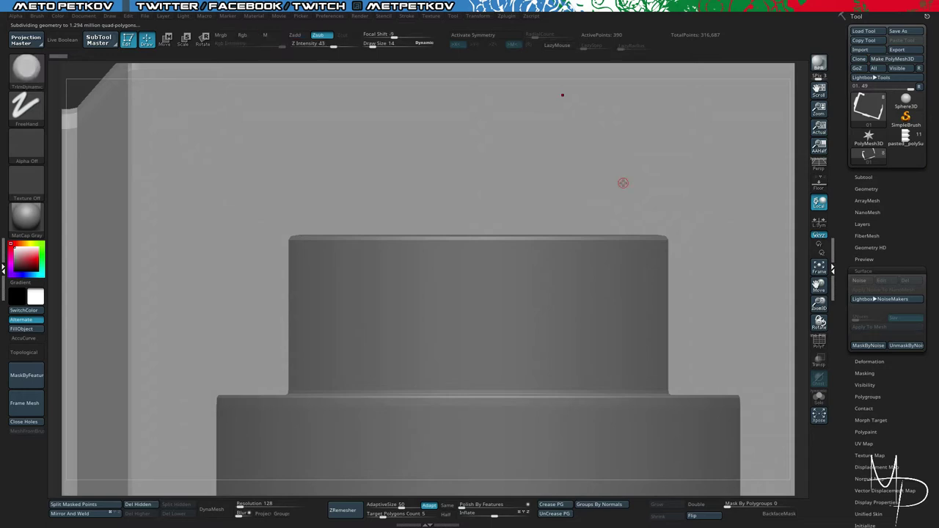
Step: Frame the monitor model, turn on Live Boolean, and examine its frame and stand from several angles
{"action": "key", "text": "f"}
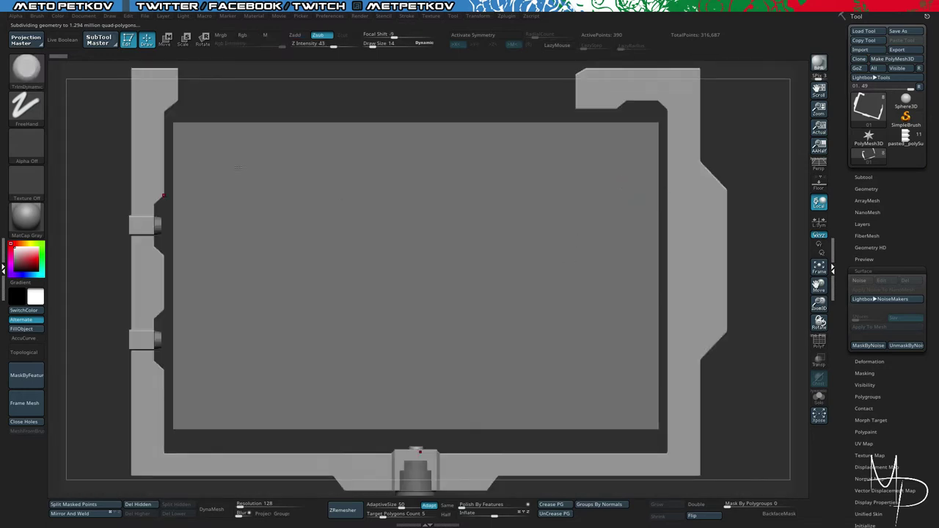
{"action": "key", "text": "f"}
{"action": "left_click_drag", "start_coordinate": [113, 253], "coordinate": [175, 296]}
{"action": "left_click", "coordinate": [66, 42]}
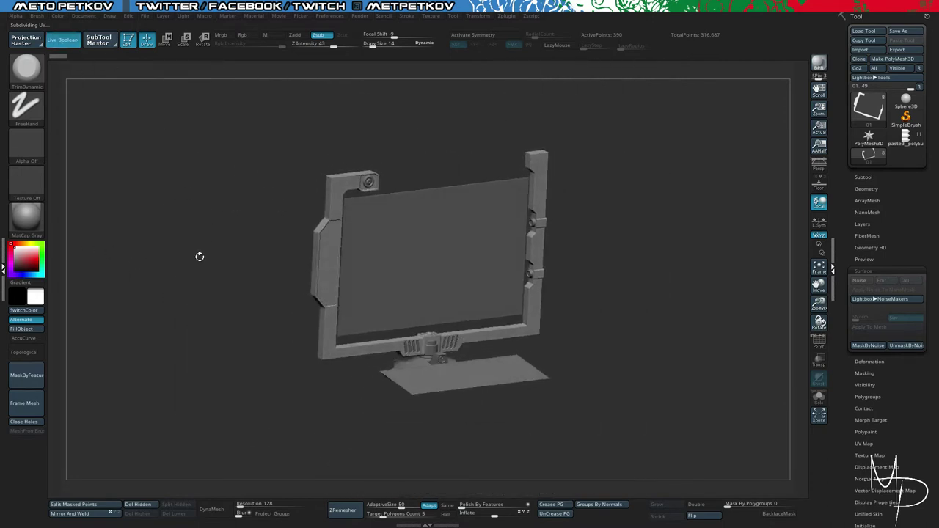
{"action": "left_click_drag", "start_coordinate": [198, 256], "coordinate": [209, 212]}
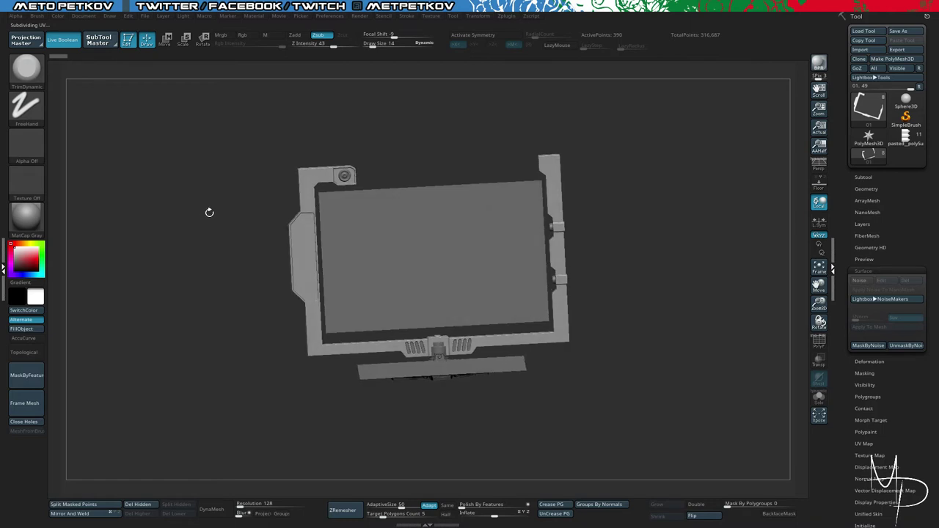
{"action": "left_click_drag", "start_coordinate": [154, 179], "coordinate": [157, 130]}
{"action": "left_click_drag", "start_coordinate": [180, 173], "coordinate": [208, 181]}
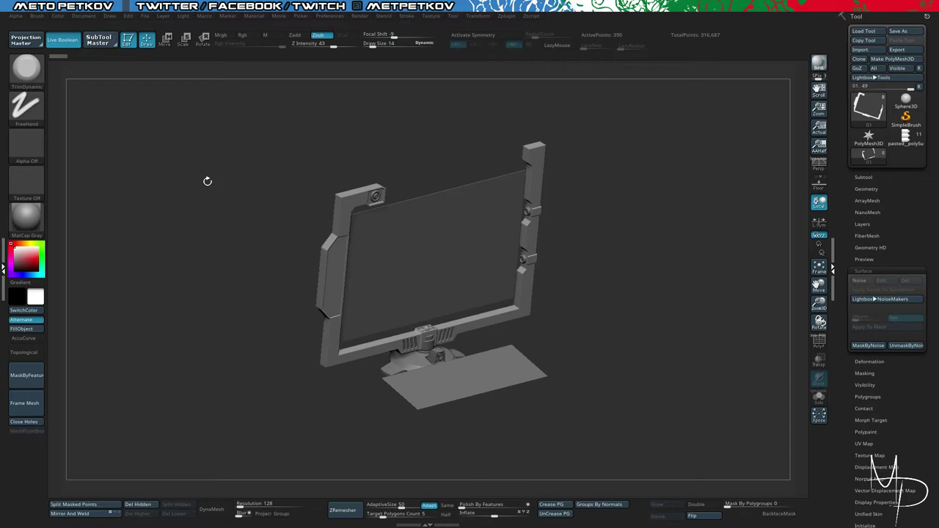
{"action": "left_click_drag", "start_coordinate": [231, 213], "coordinate": [227, 270]}
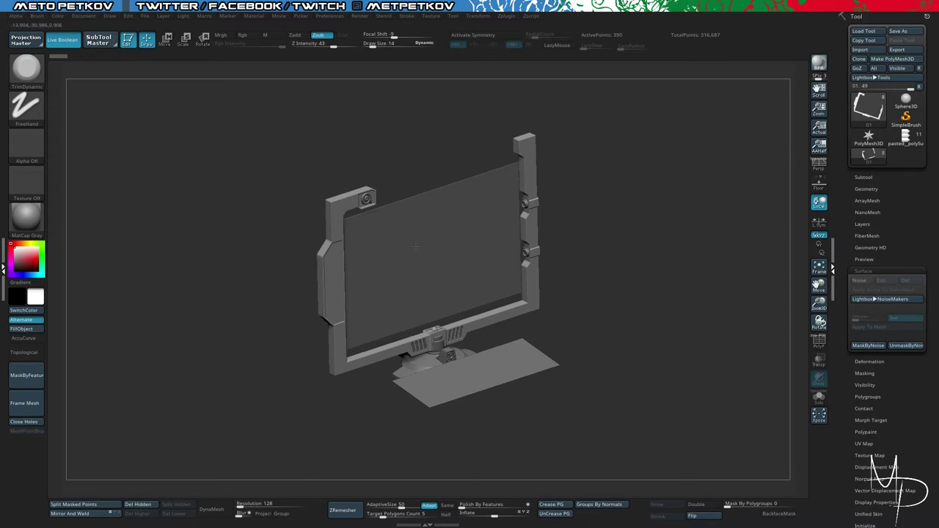
Step: Switch back to the watchtower model, frame it, and bring its upper platform and palisade into close view
{"action": "left_click", "coordinate": [909, 138]}
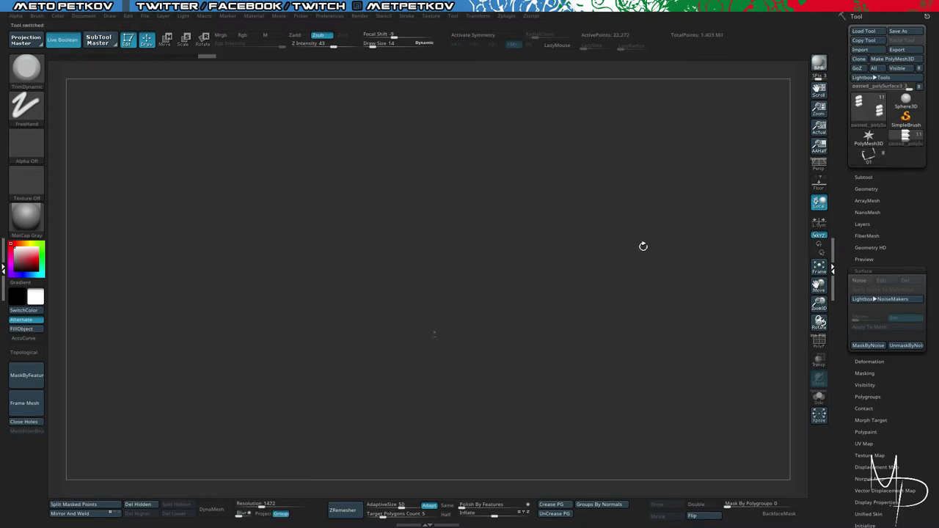
{"action": "key", "text": "f"}
{"action": "key", "text": "f"}
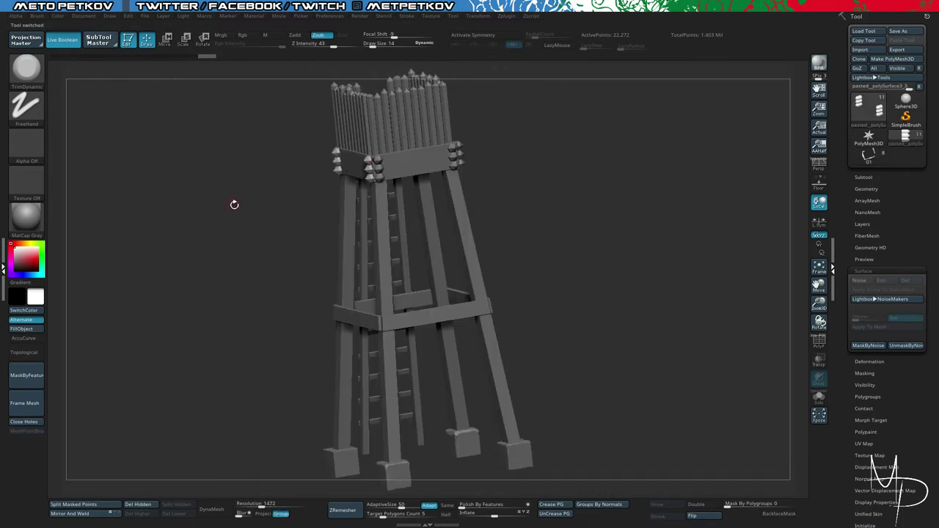
{"action": "left_click_drag", "start_coordinate": [233, 206], "coordinate": [199, 129]}
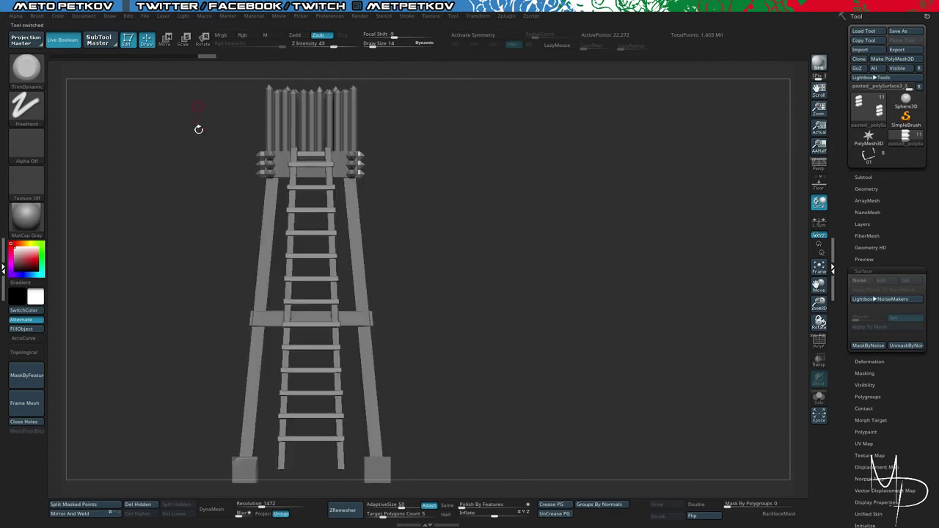
{"action": "left_click_drag", "start_coordinate": [182, 190], "coordinate": [253, 293]}
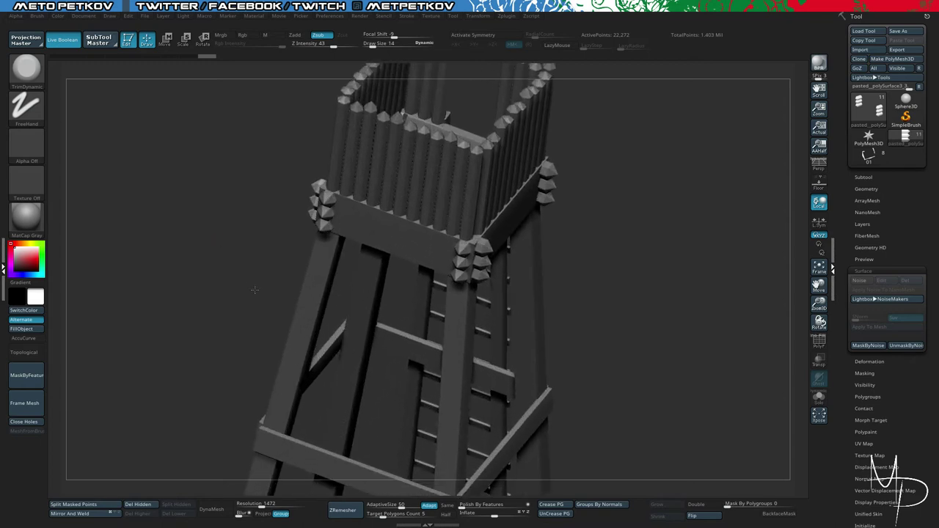
Step: Isolate three neighbouring palisade logs, duplicate their subtool, and delete the hidden geometry from the copy
{"action": "left_click", "coordinate": [343, 154], "text": "alt"}
{"action": "left_click_drag", "start_coordinate": [308, 137], "coordinate": [246, 176], "text": "shift"}
{"action": "left_click_drag", "start_coordinate": [391, 119], "coordinate": [416, 162], "text": "ctrl+shift"}
{"action": "key", "text": "ctrl+shift+a"}
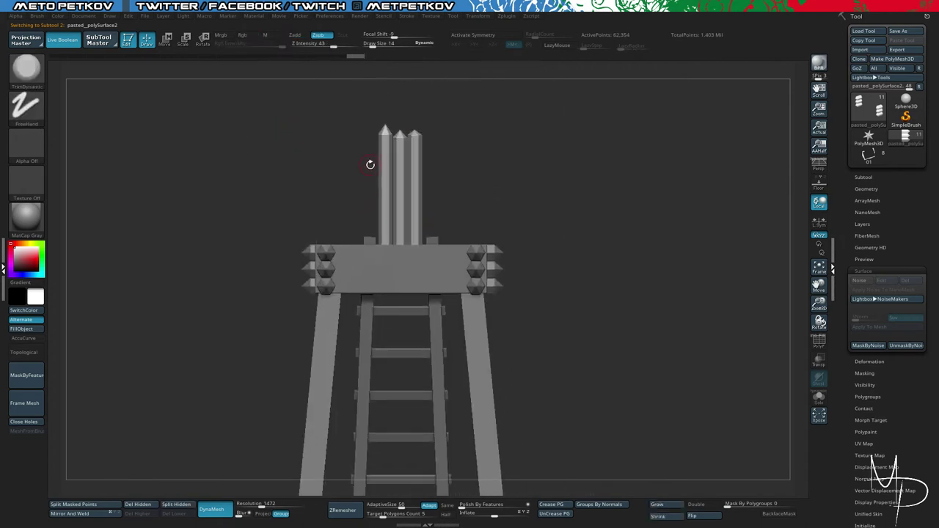
{"action": "key", "text": "ctrl+shift+d"}
{"action": "left_click", "coordinate": [139, 504]}
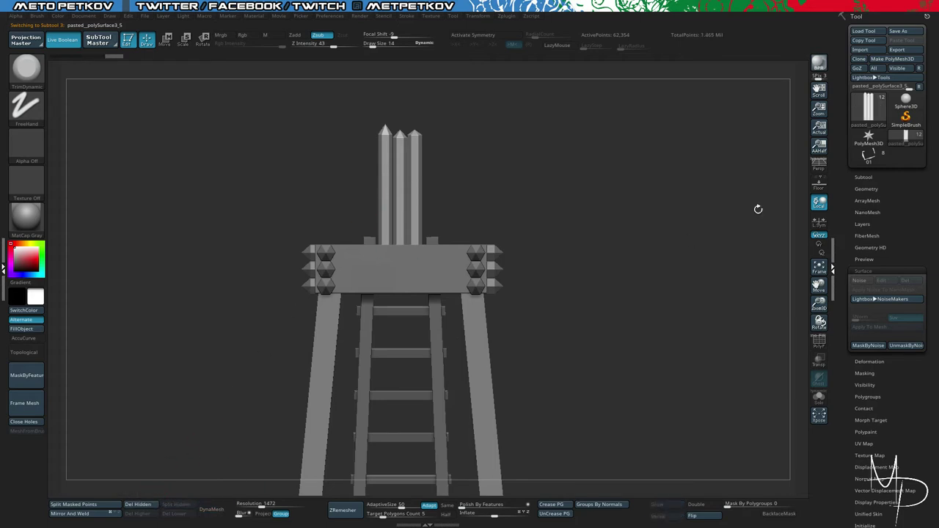
Step: Unhide the full palisade in the original pasted_polySurface2 subtool and make the three-log copy active
{"action": "left_click", "coordinate": [863, 177]}
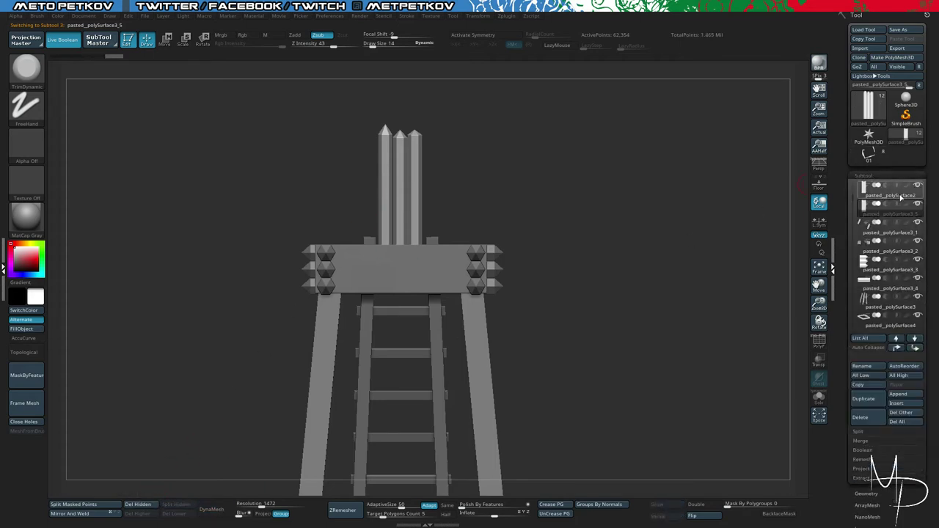
{"action": "left_click", "coordinate": [901, 196]}
{"action": "left_click", "coordinate": [713, 265], "text": "ctrl+shift"}
{"action": "left_click", "coordinate": [890, 214]}
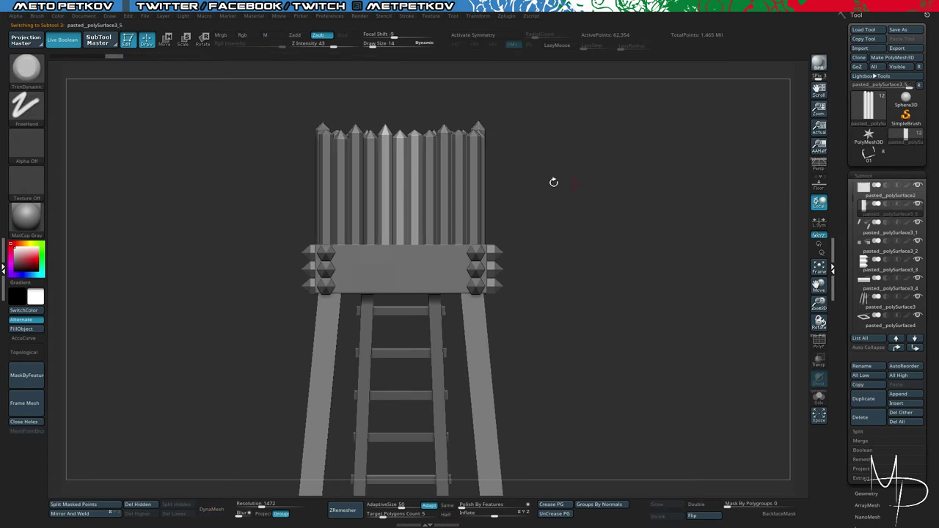
Step: Centre the transform gizmo on the three-log copy and rotate the logs to lie horizontally
{"action": "key", "text": "w"}
{"action": "left_click", "coordinate": [400, 194], "text": "alt"}
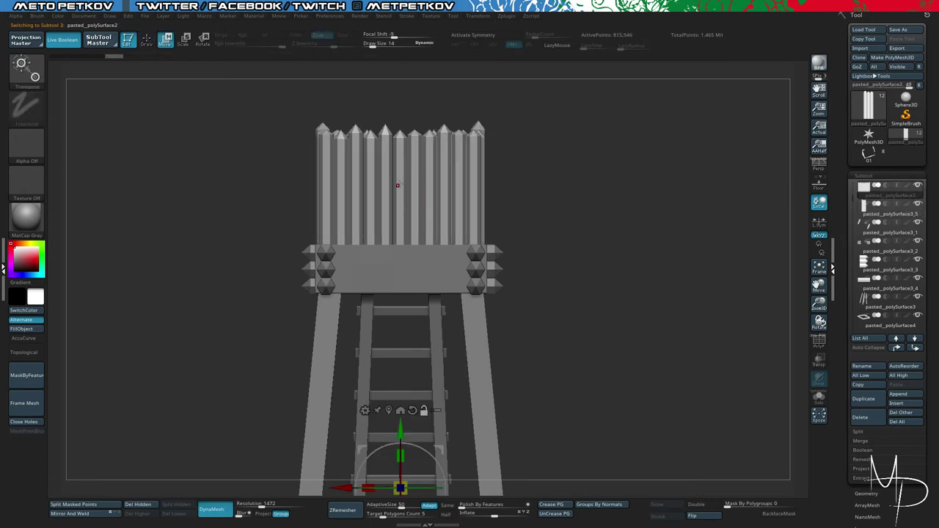
{"action": "left_click", "coordinate": [883, 217]}
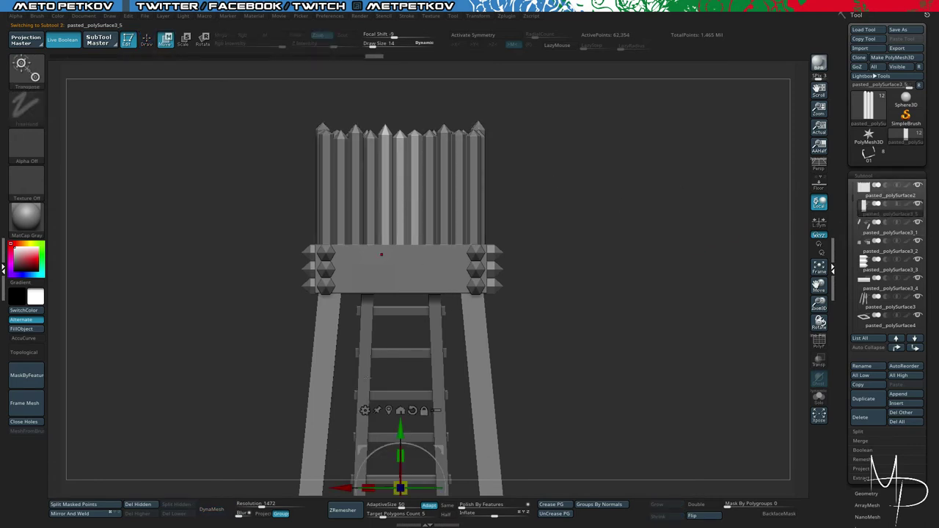
{"action": "left_click", "coordinate": [390, 412]}
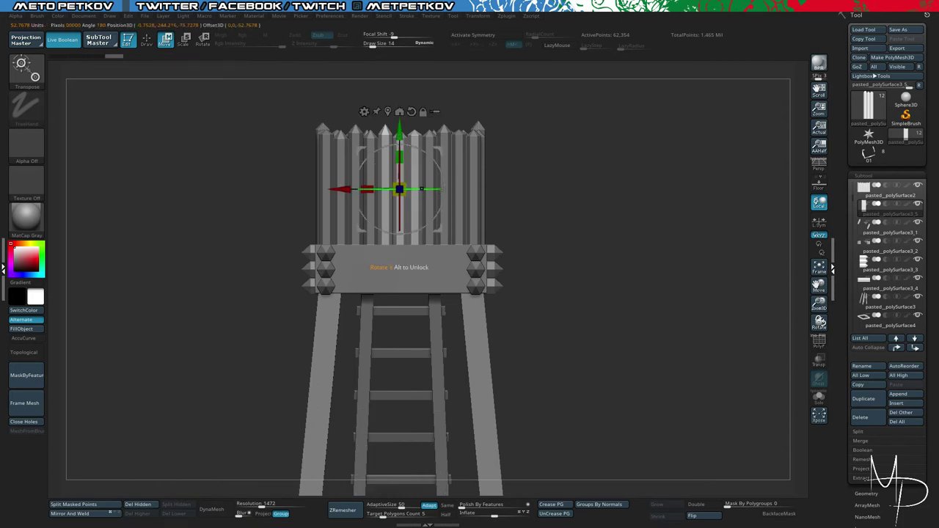
{"action": "left_click_drag", "start_coordinate": [436, 165], "coordinate": [465, 291]}
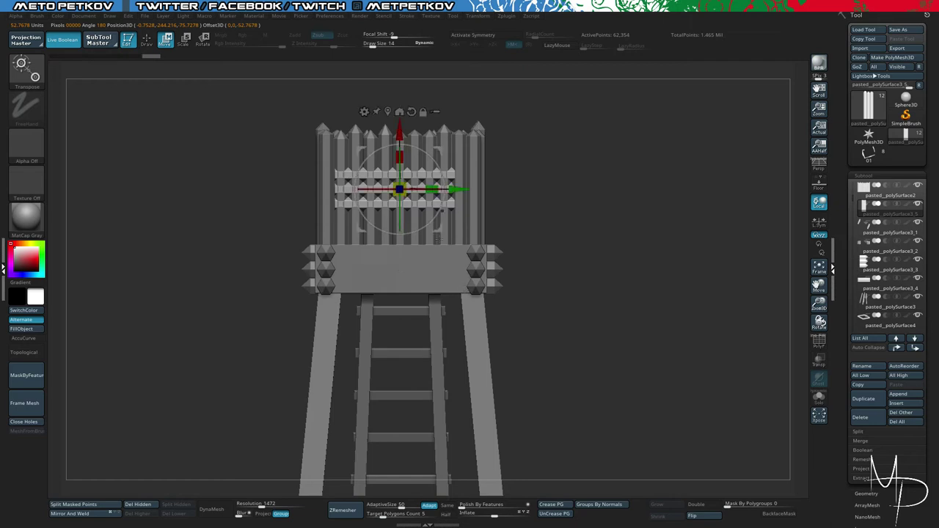
{"action": "key", "text": "ctrl+z"}
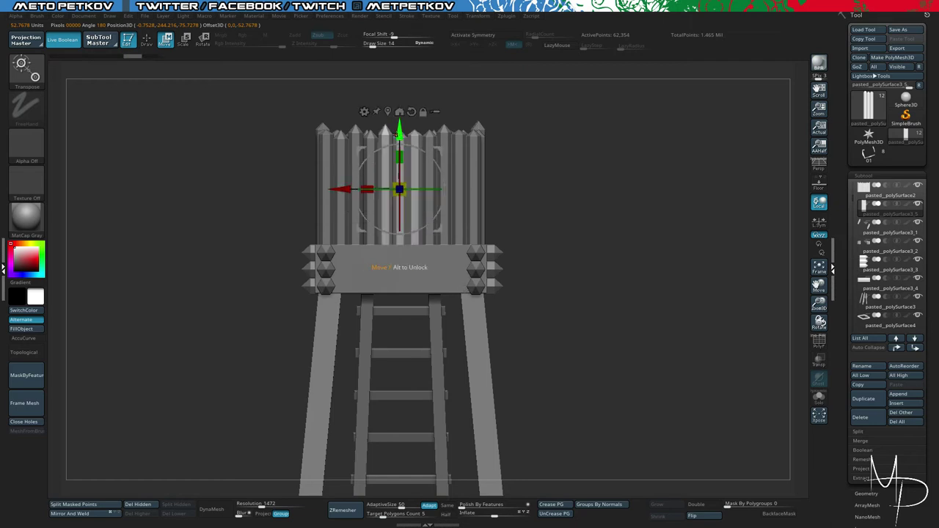
{"action": "left_click_drag", "start_coordinate": [420, 155], "coordinate": [438, 212]}
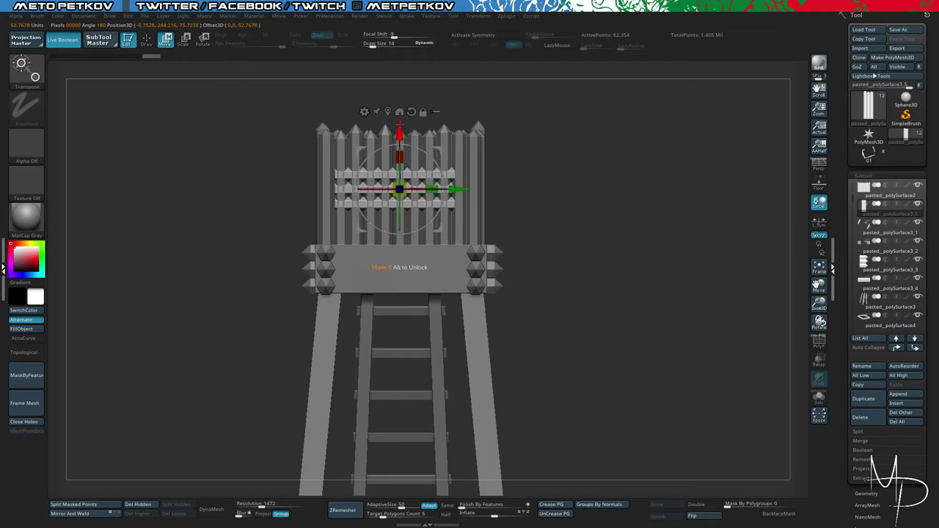
Step: Move the three horizontal logs down and outward onto the face of the platform's side beam
{"action": "left_click_drag", "start_coordinate": [402, 123], "coordinate": [405, 202]}
{"action": "left_click_drag", "start_coordinate": [268, 220], "coordinate": [117, 229]}
{"action": "mouse_move", "coordinate": [450, 278]}
{"action": "left_mouse_down"}
{"action": "mouse_move", "coordinate": [458, 278]}
{"action": "mouse_move", "coordinate": [418, 289]}
{"action": "mouse_move", "coordinate": [454, 271]}
{"action": "left_mouse_up"}
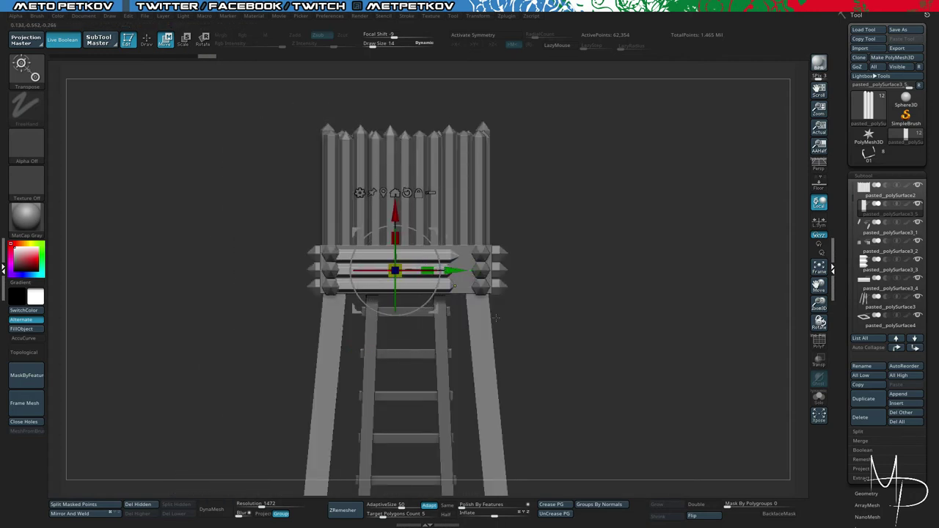
Step: Mask all but one end of the horizontal logs, stretch that end across to the far corner spikes, and clear the mask
{"action": "left_click_drag", "start_coordinate": [545, 339], "coordinate": [435, 239], "text": "ctrl"}
{"action": "left_click", "coordinate": [435, 239], "text": "ctrl"}
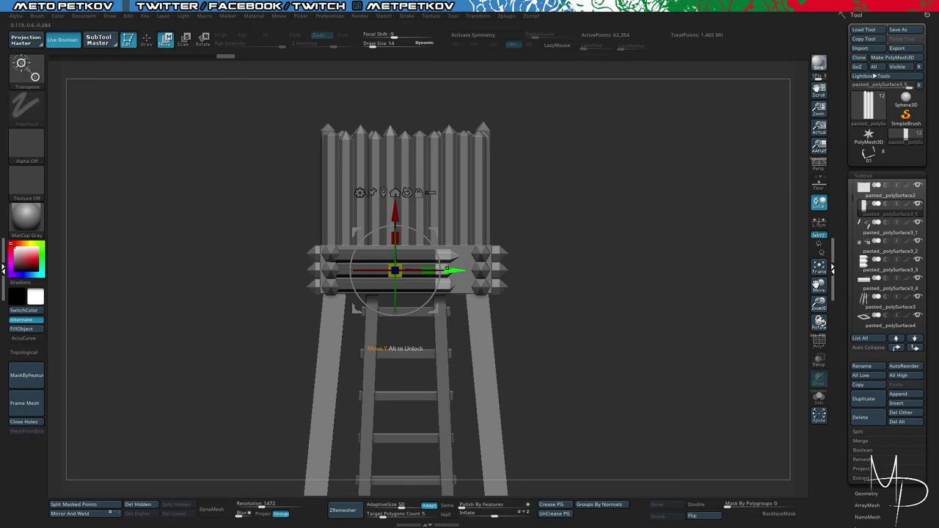
{"action": "left_click_drag", "start_coordinate": [456, 270], "coordinate": [502, 263]}
{"action": "left_click_drag", "start_coordinate": [572, 349], "coordinate": [517, 239], "text": "ctrl"}
{"action": "left_click_drag", "start_coordinate": [570, 327], "coordinate": [489, 234], "text": "ctrl"}
{"action": "left_click", "coordinate": [536, 253], "text": "ctrl"}
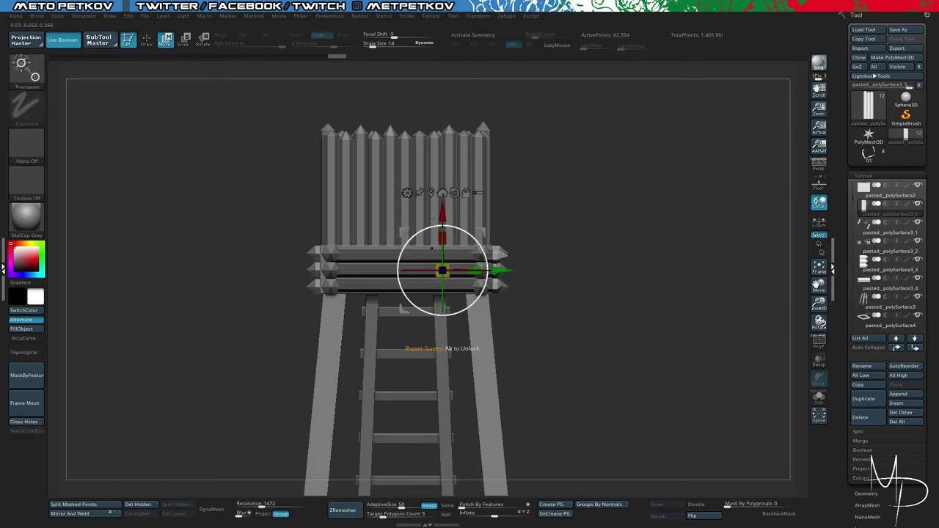
Step: Recentre the gizmo, mask the logs except for their stretched end, and fine-tune their length to fit between the corner spikes
{"action": "left_click", "coordinate": [443, 192]}
{"action": "left_click_drag", "start_coordinate": [533, 271], "coordinate": [601, 308]}
{"action": "key", "text": "ctrl+z"}
{"action": "left_click_drag", "start_coordinate": [599, 350], "coordinate": [435, 235], "text": "ctrl"}
{"action": "left_click", "coordinate": [615, 310], "text": "ctrl"}
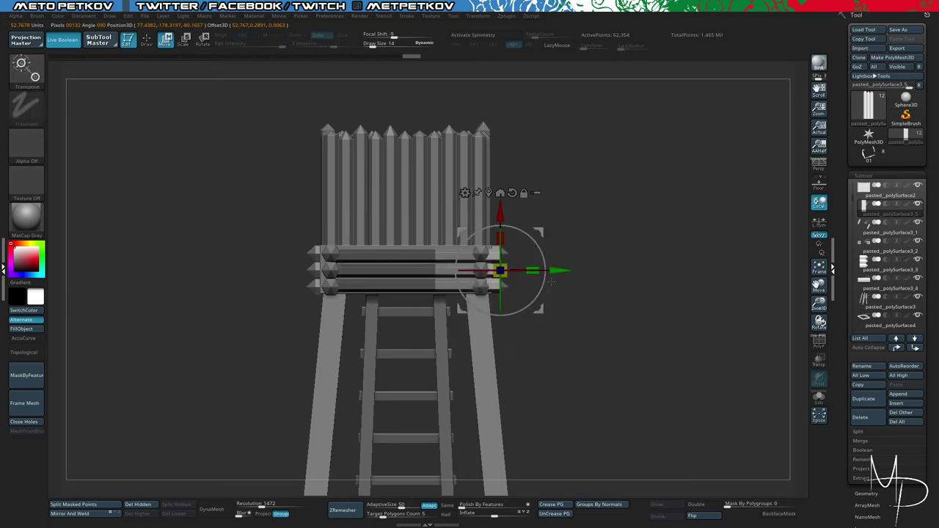
{"action": "left_click_drag", "start_coordinate": [555, 271], "coordinate": [282, 130]}
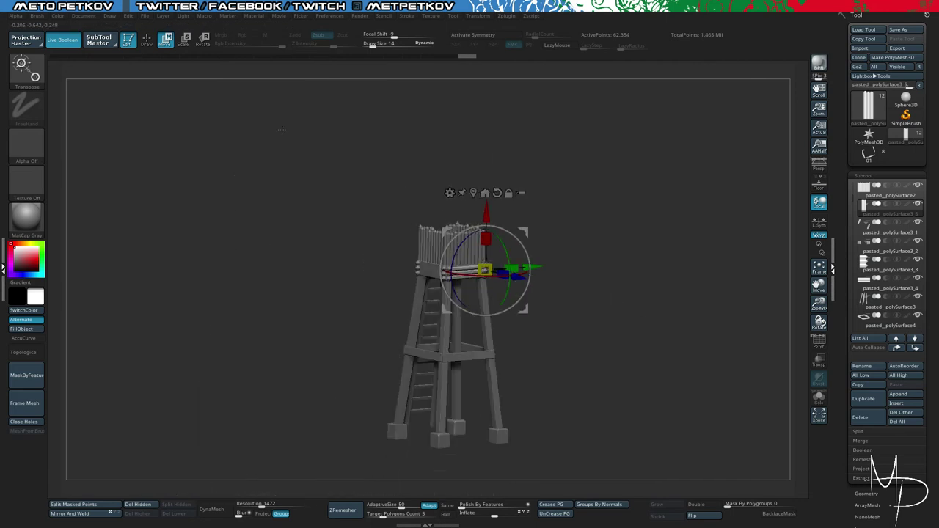
Step: Return to drawing mode, check the horizontal logs' polygroups and fit on the platform, and save the project
{"action": "key", "text": "q"}
{"action": "left_click_drag", "start_coordinate": [286, 209], "coordinate": [303, 235], "text": "alt"}
{"action": "left_click_drag", "start_coordinate": [366, 241], "coordinate": [282, 273]}
{"action": "key", "text": "shift+f"}
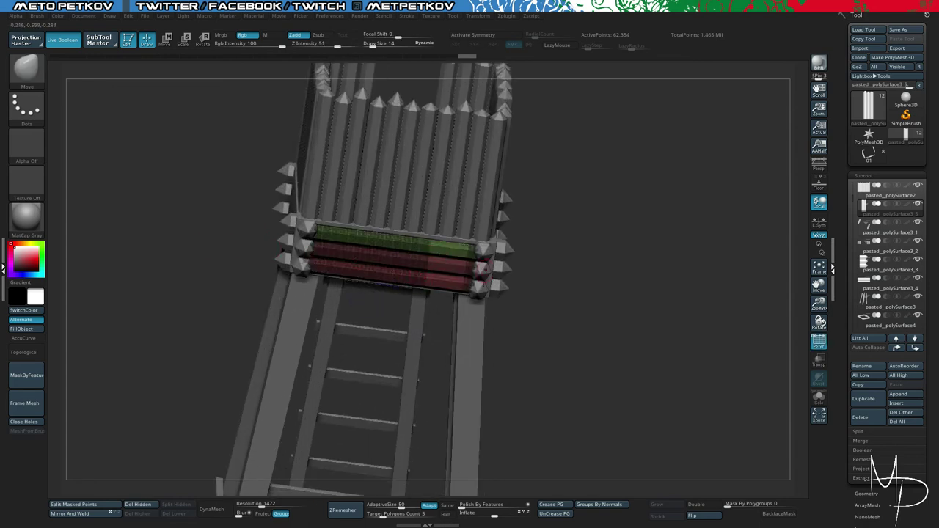
{"action": "key", "text": "shift+f"}
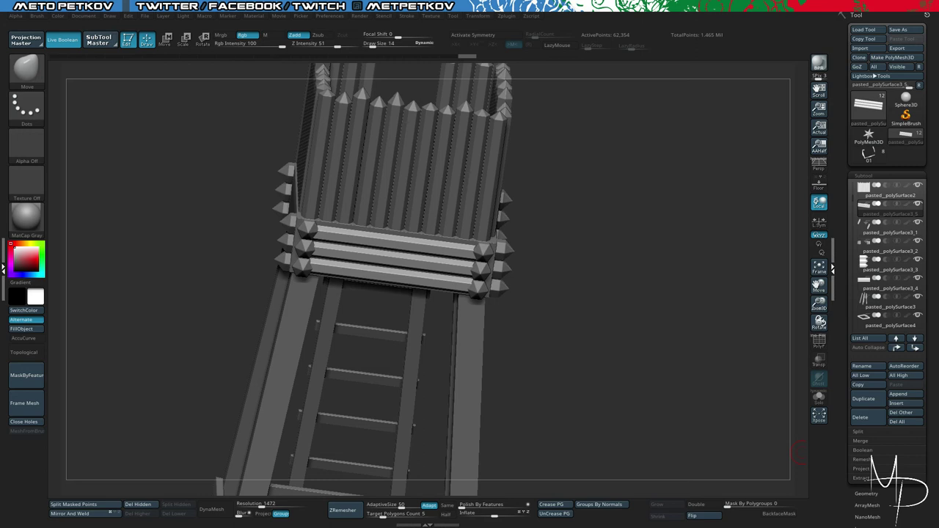
{"action": "mouse_move", "coordinate": [181, 223]}
{"action": "left_mouse_down"}
{"action": "mouse_move", "coordinate": [163, 213]}
{"action": "mouse_move", "coordinate": [175, 224]}
{"action": "mouse_move", "coordinate": [165, 219]}
{"action": "mouse_move", "coordinate": [193, 214]}
{"action": "left_mouse_up"}
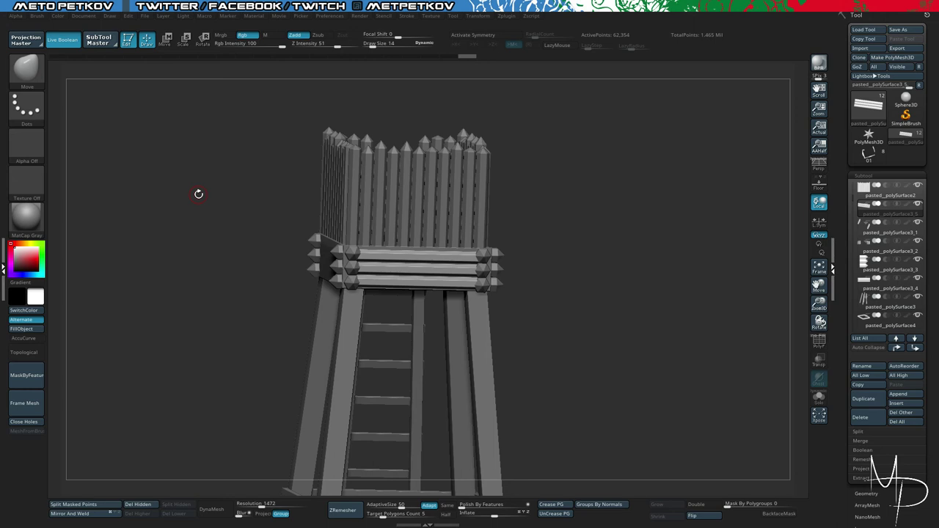
{"action": "key", "text": "ctrl+s"}
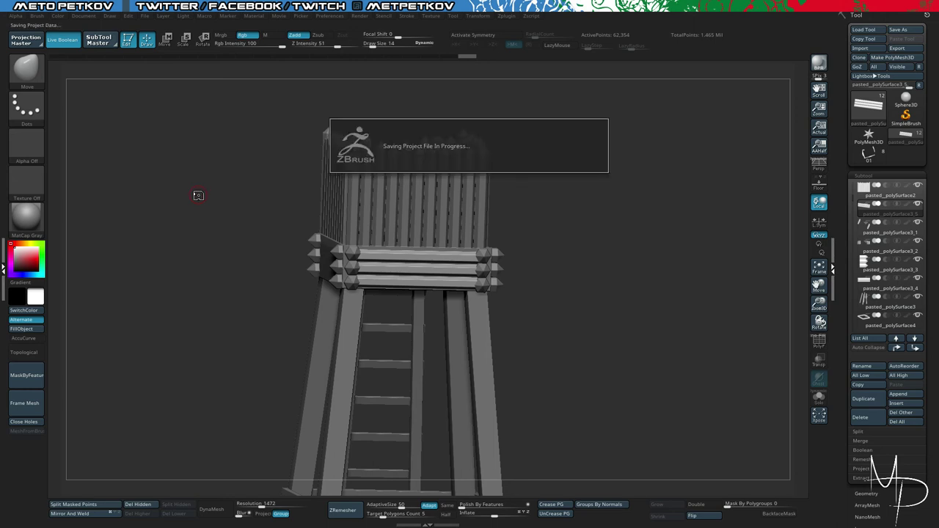